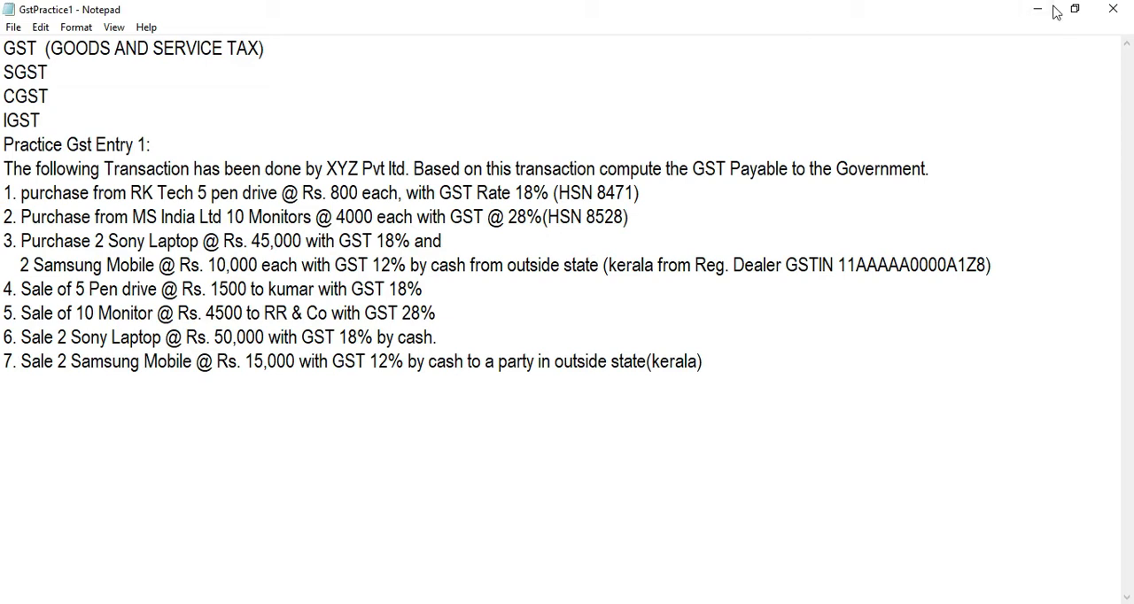
# Step: Switch to Tally.ERP 9 and begin creating the company XYZ Pvt Ltd, filling in its mailing address
pyautogui.click(1039, 11)
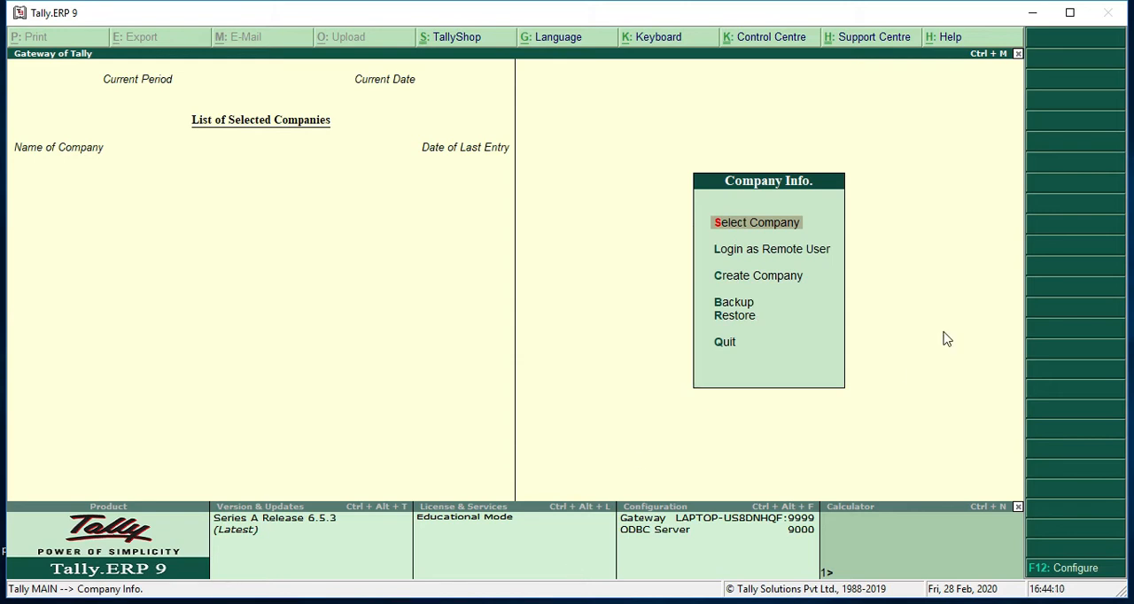
pyautogui.press('c')
pyautogui.press('Return')
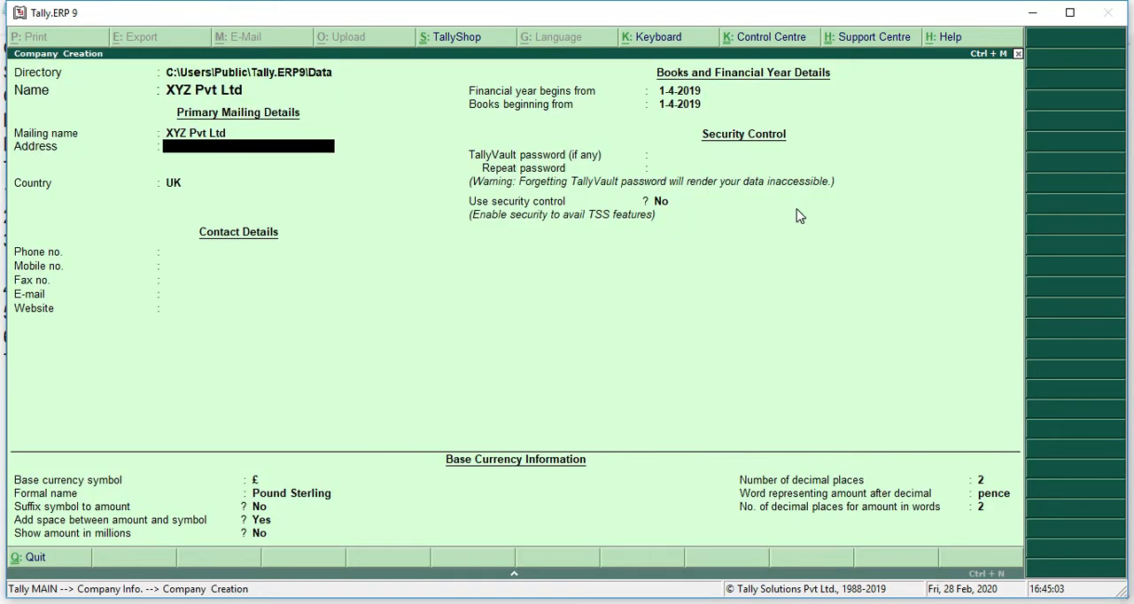
pyautogui.write('Tirunelveli')
pyautogui.press('Return')
pyautogui.press('Return')
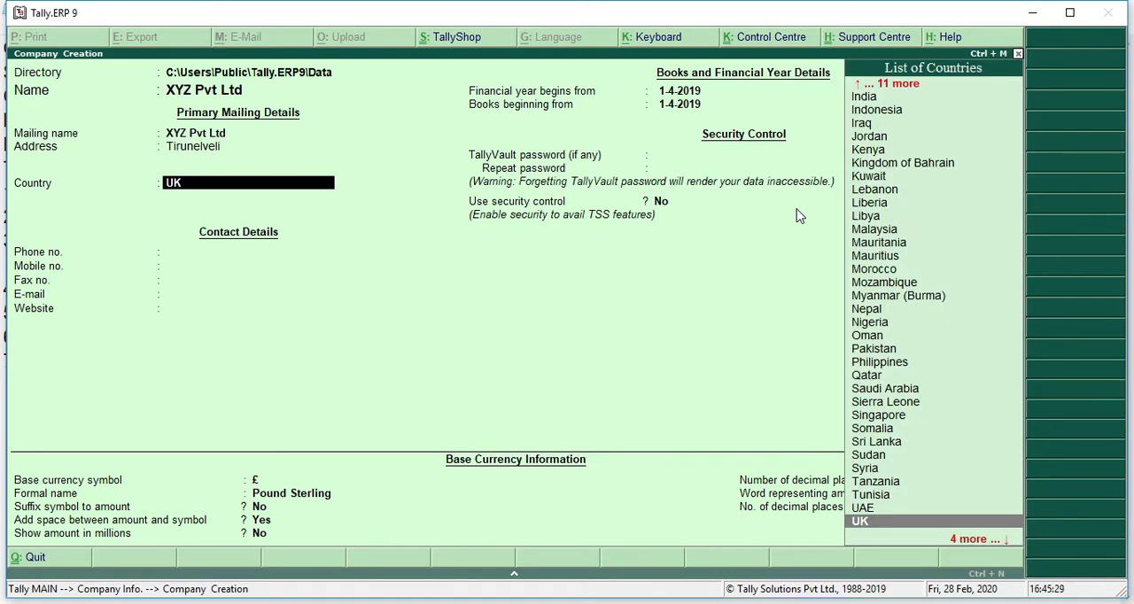
# Step: Set the company's country to India and state to Tamil Nadu, enter the pincode, and save the company with INR as base currency
pyautogui.write('In')
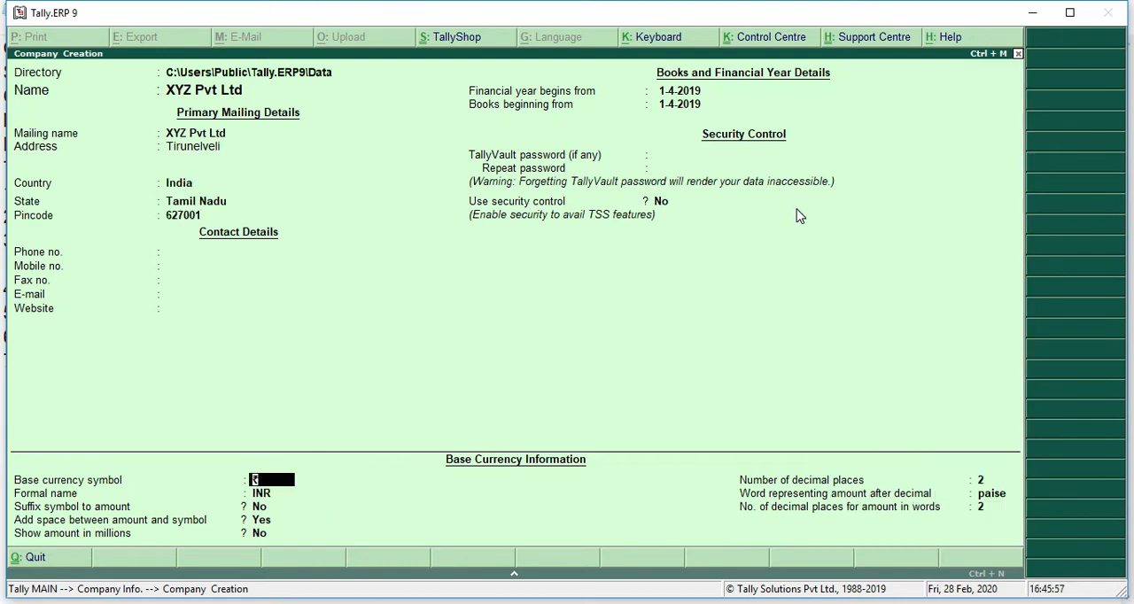
pyautogui.press('Return')
pyautogui.press('Return')
pyautogui.press('Return')
pyautogui.press('Return')
pyautogui.press('Return')
pyautogui.press('Return')
pyautogui.press('Return')
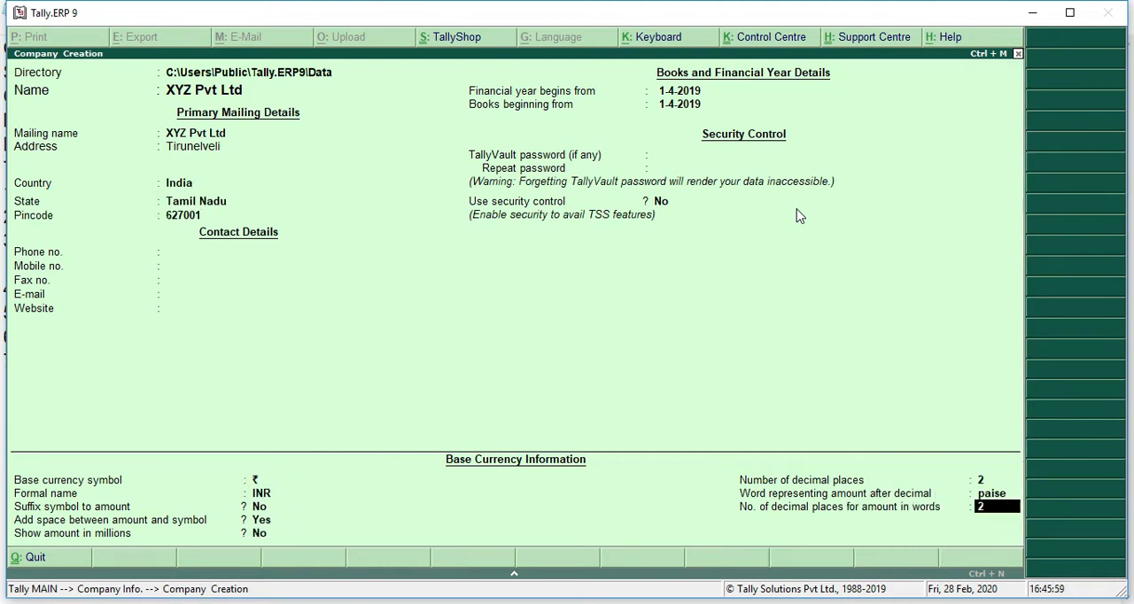
pyautogui.press('Return')
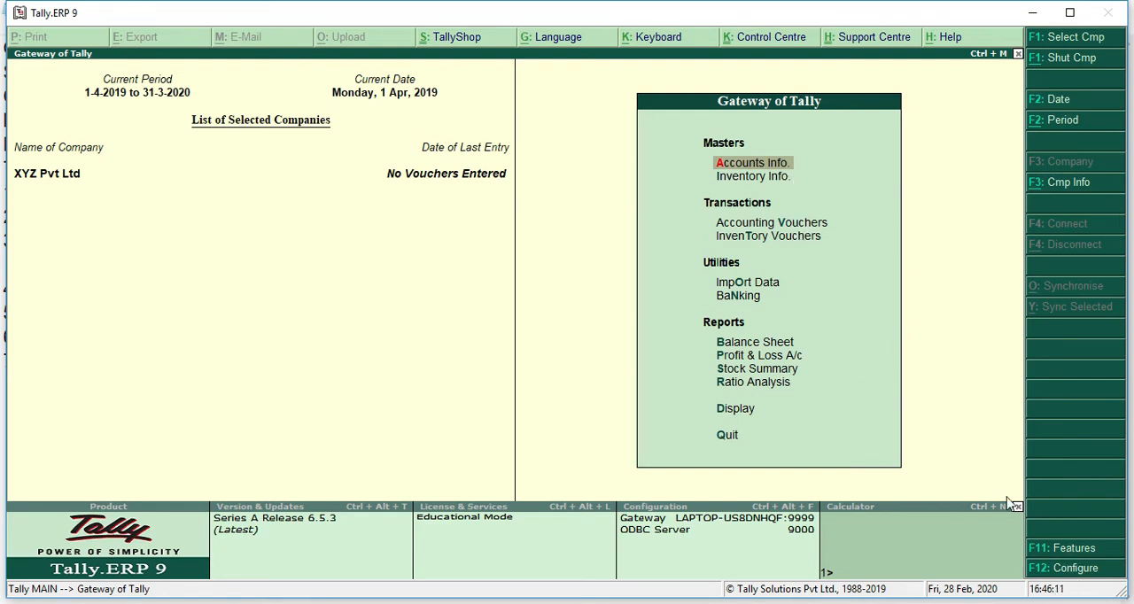
# Step: Enable Goods and Services Tax (GST) in the company's statutory and taxation features and open its GST details for setup
pyautogui.click(1074, 549)
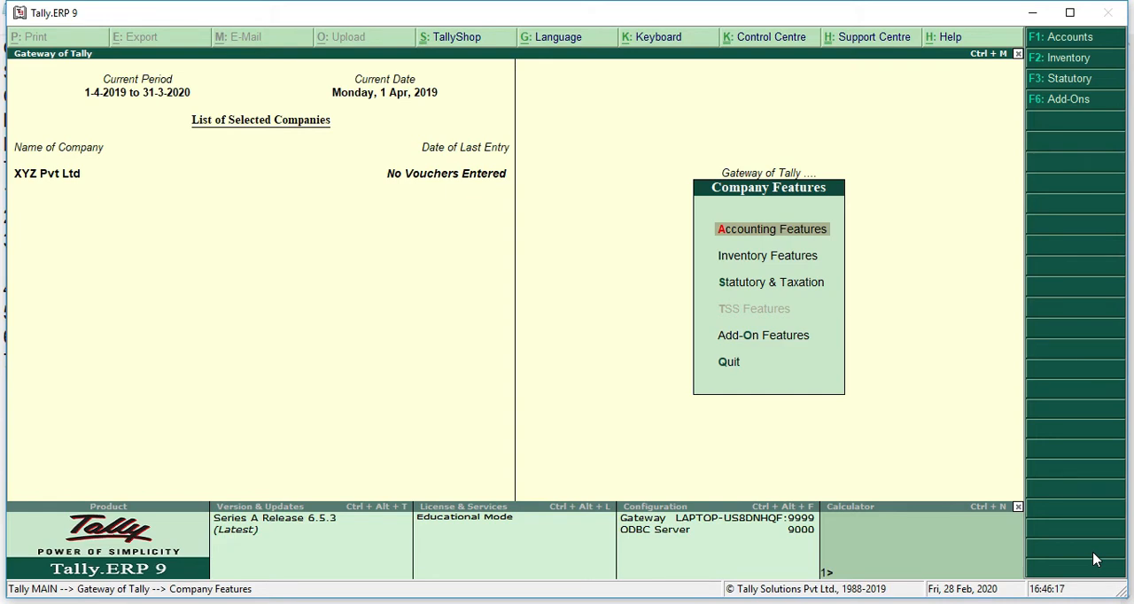
pyautogui.click(783, 294)
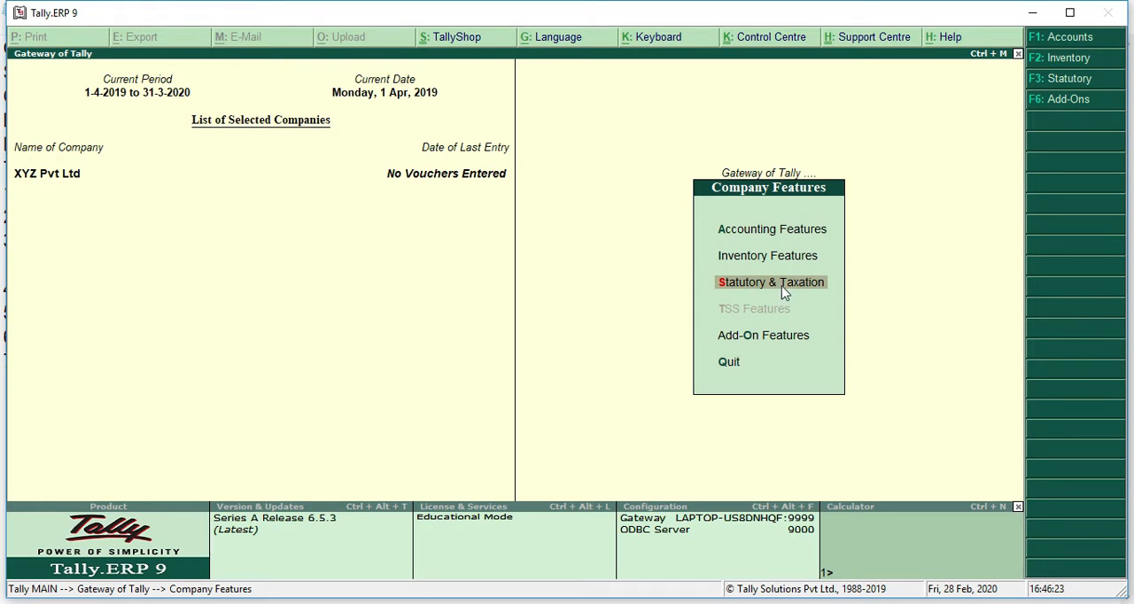
pyautogui.click(784, 293)
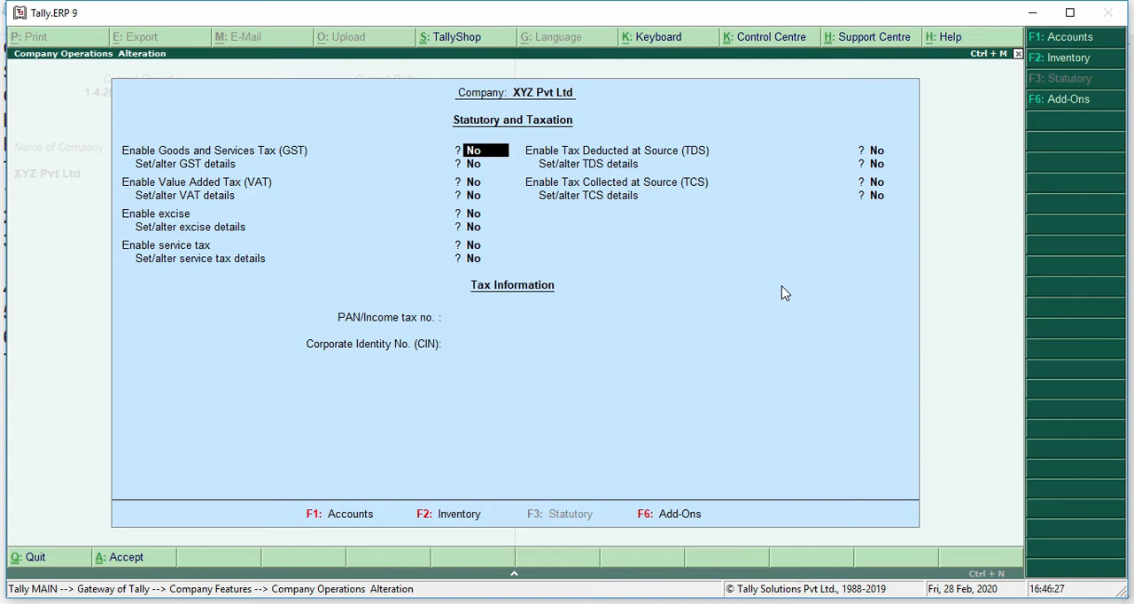
pyautogui.write('yes')
pyautogui.press('Return')
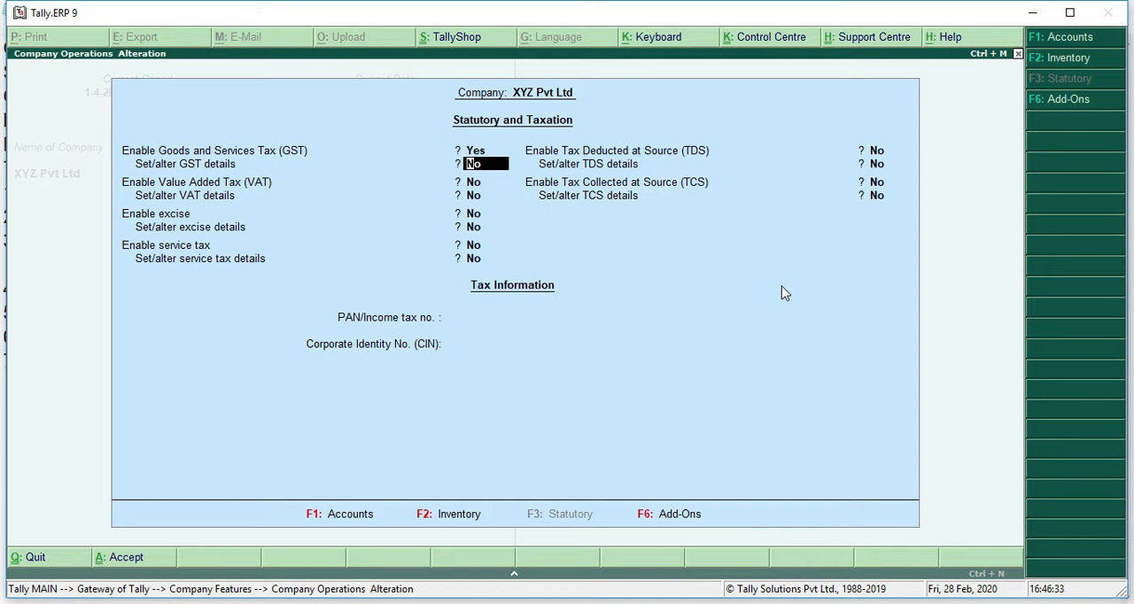
pyautogui.write('yes')
pyautogui.press('Return')
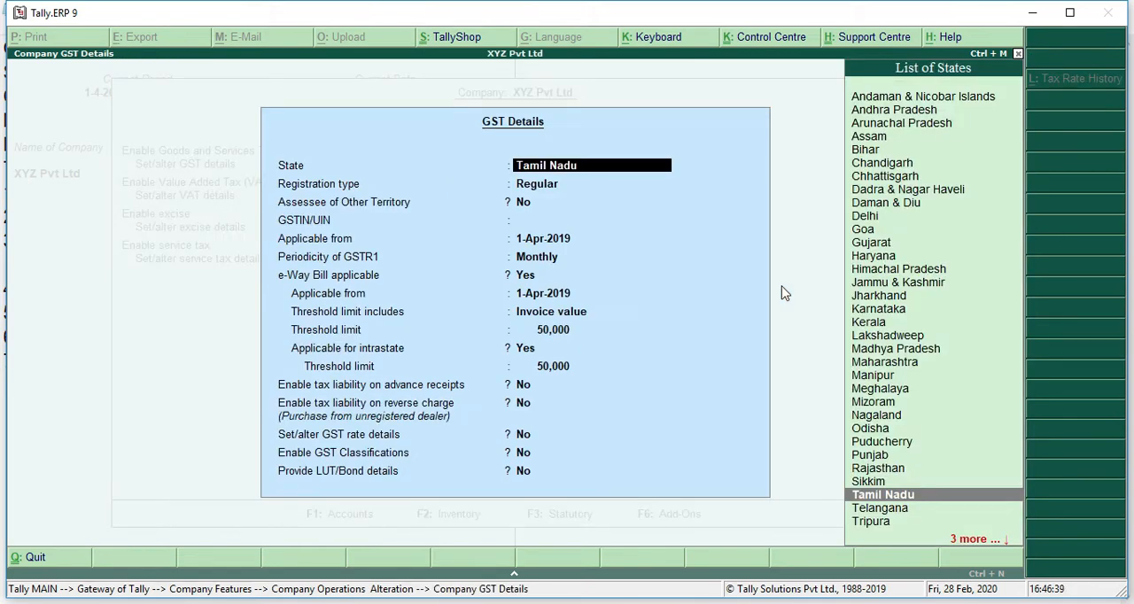
# Step: Keep Tamil Nadu as the GST state and set the registration type to Composition
pyautogui.press('Return')
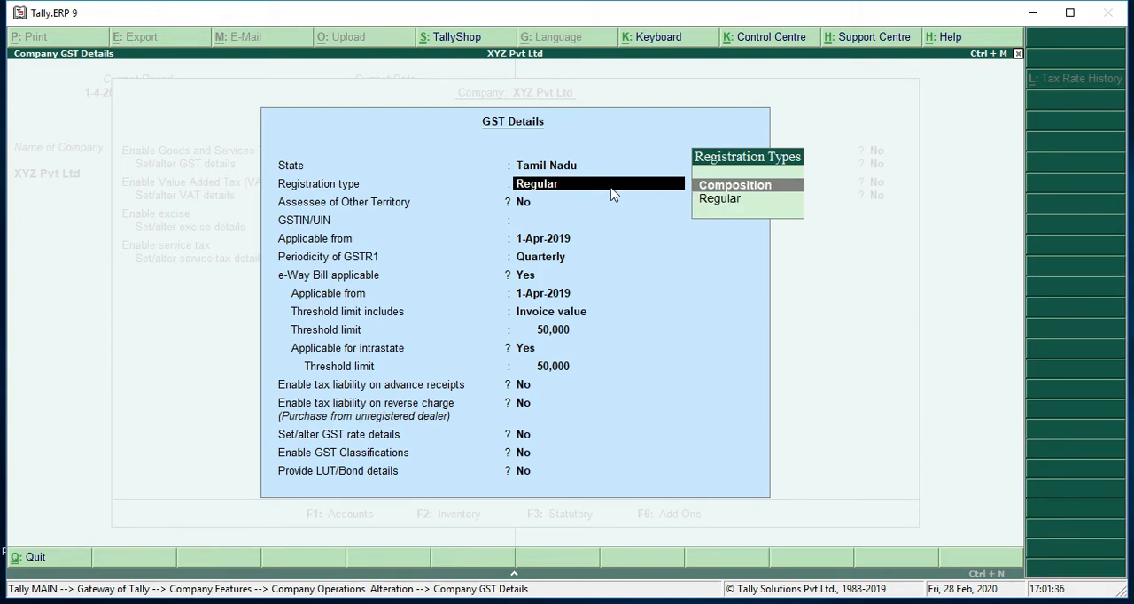
pyautogui.press('Return')
pyautogui.press('Return')
pyautogui.press('Return')
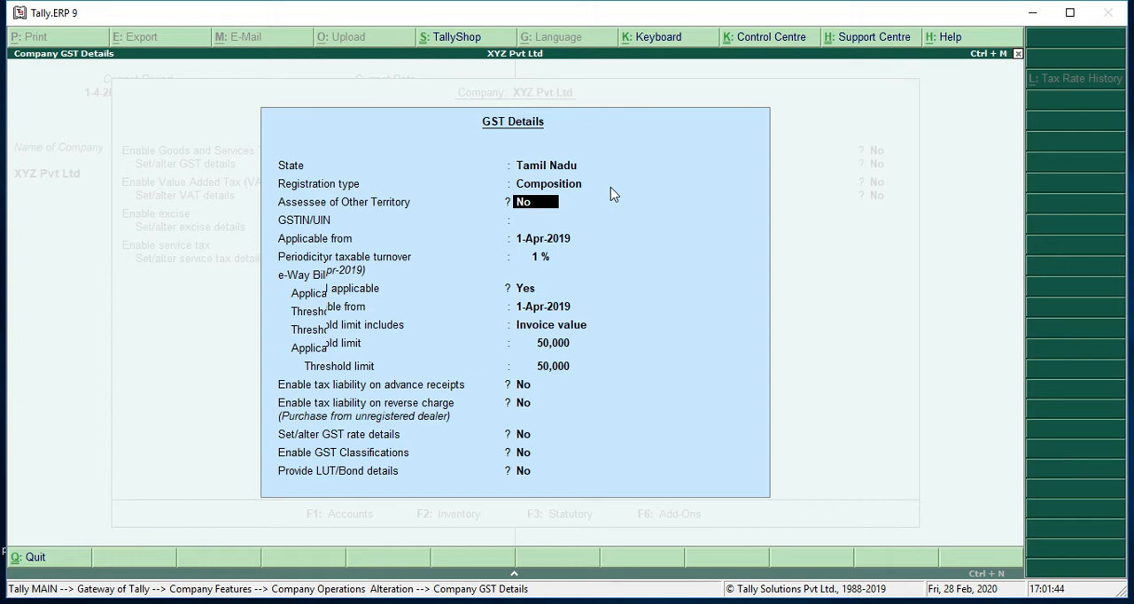
# Step: Set the GST registration type to Regular and keep Assessee of Other Territory at No
pyautogui.click(611, 188)
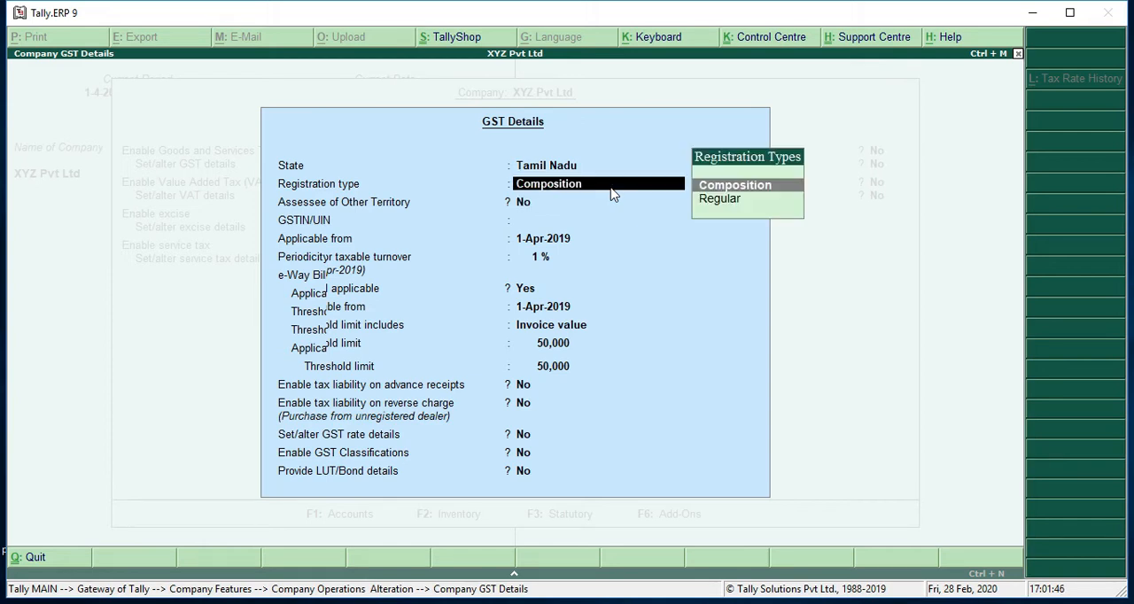
pyautogui.press('Down')
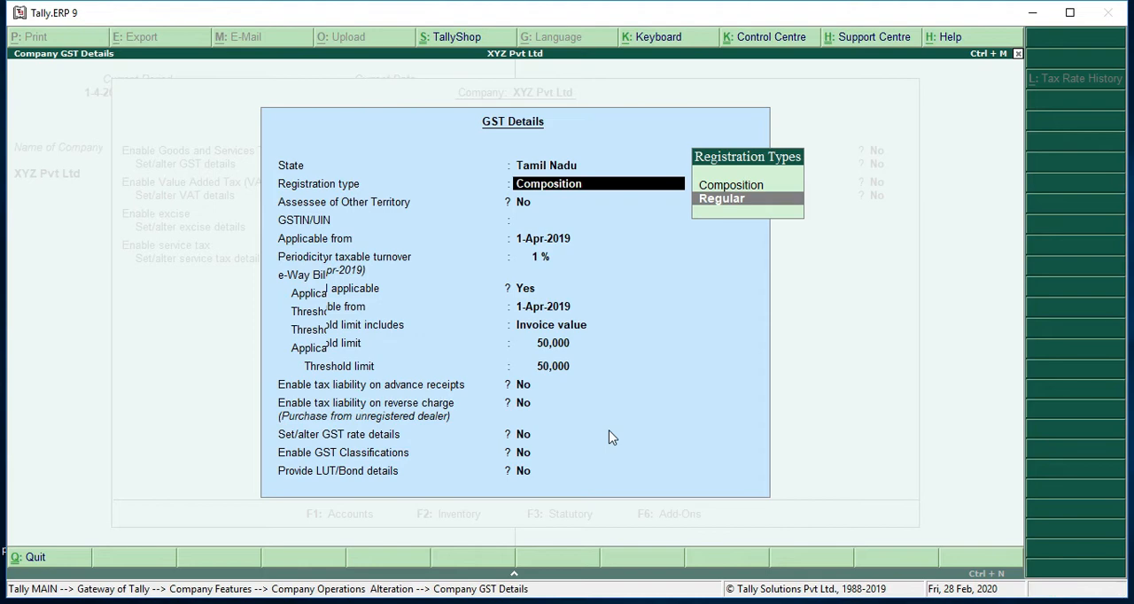
pyautogui.click(610, 603)
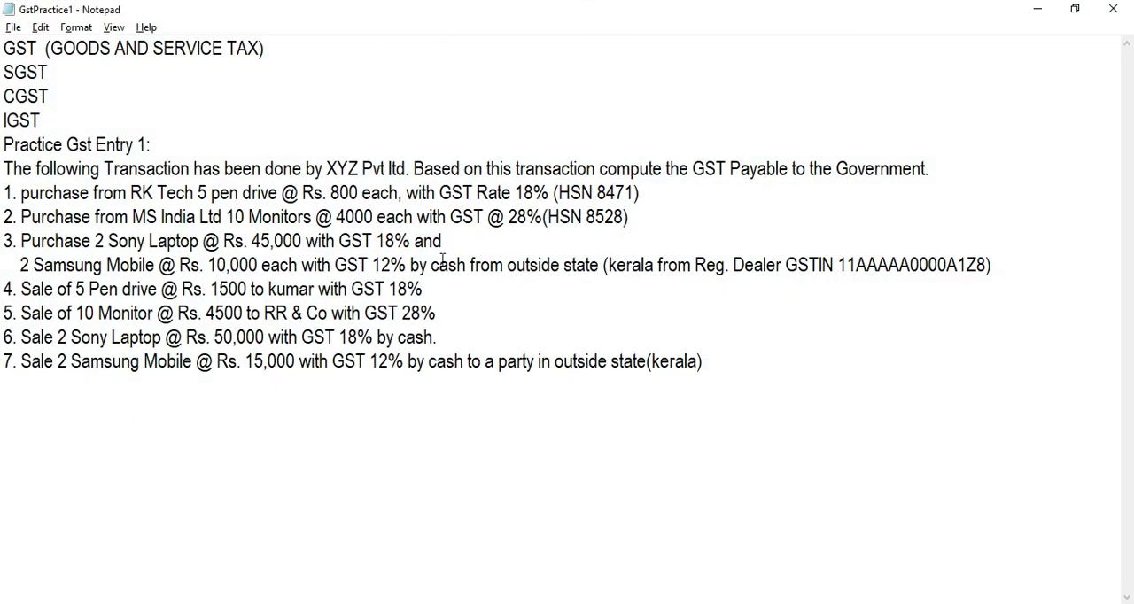
pyautogui.click(1036, 15)
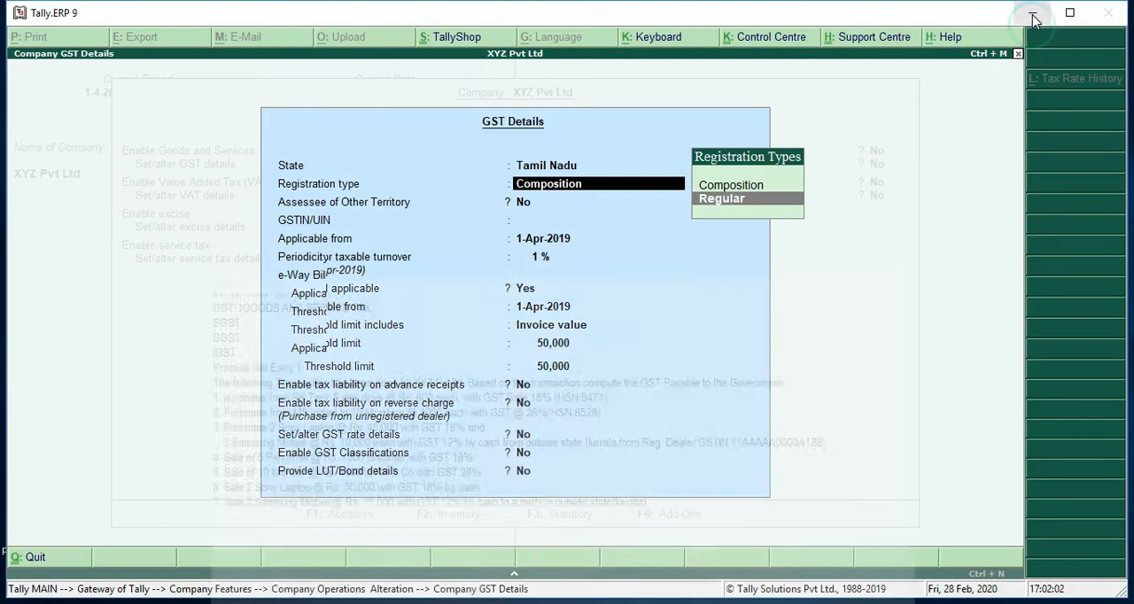
pyautogui.click(785, 199)
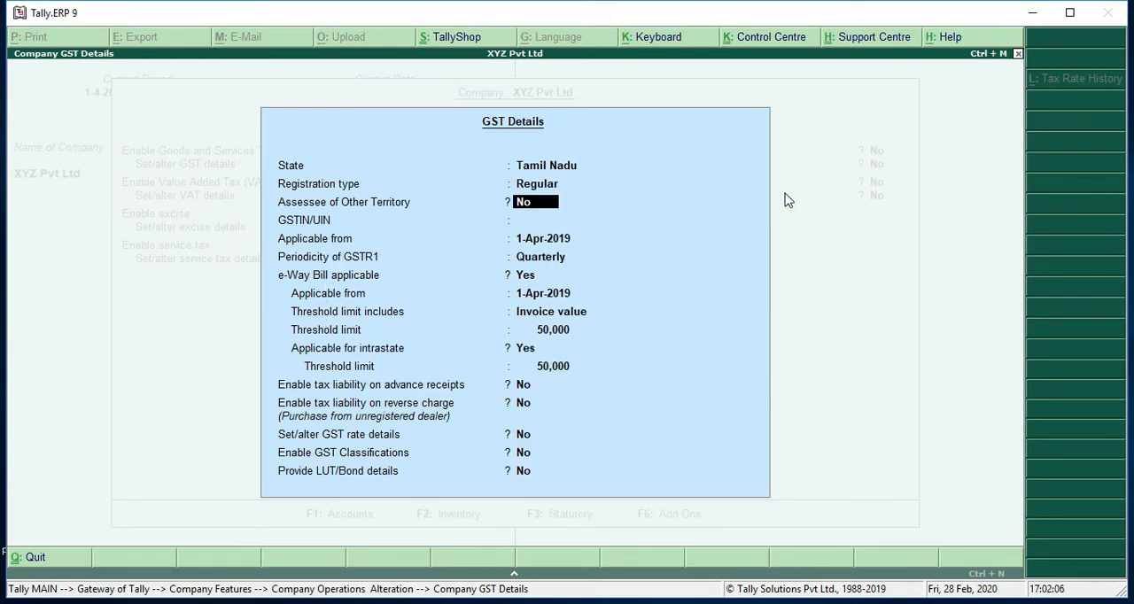
pyautogui.press('Return')
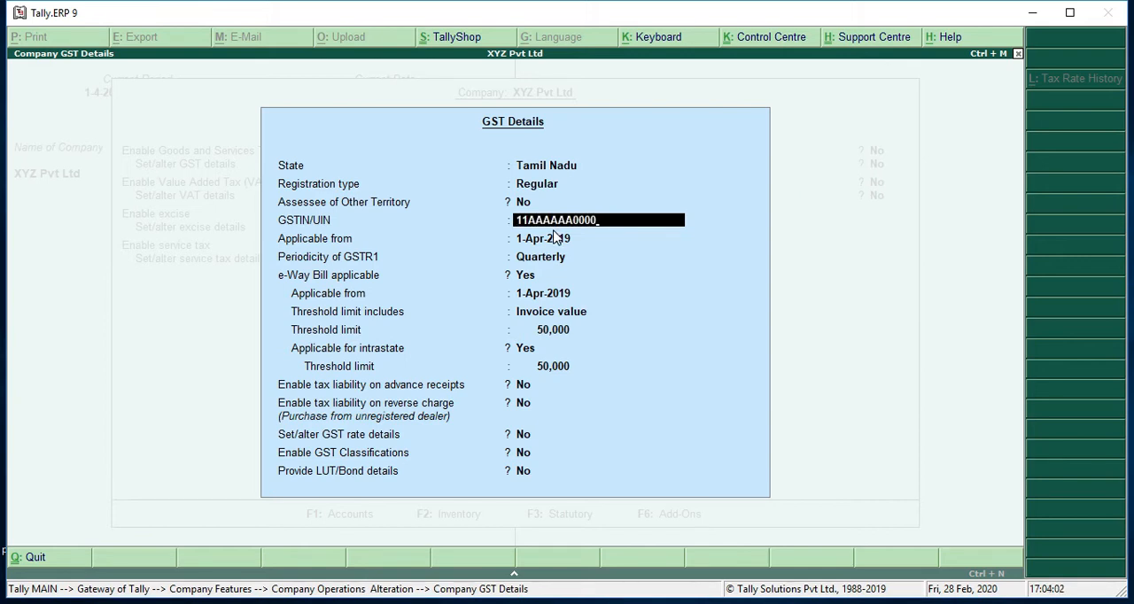
# Step: Enter the company's GSTIN, keep it applicable from 1-Apr-2019, and set the periodicity of GSTR1 to Monthly
pyautogui.write('A1Z')
pyautogui.press('Return')
pyautogui.press('Return')
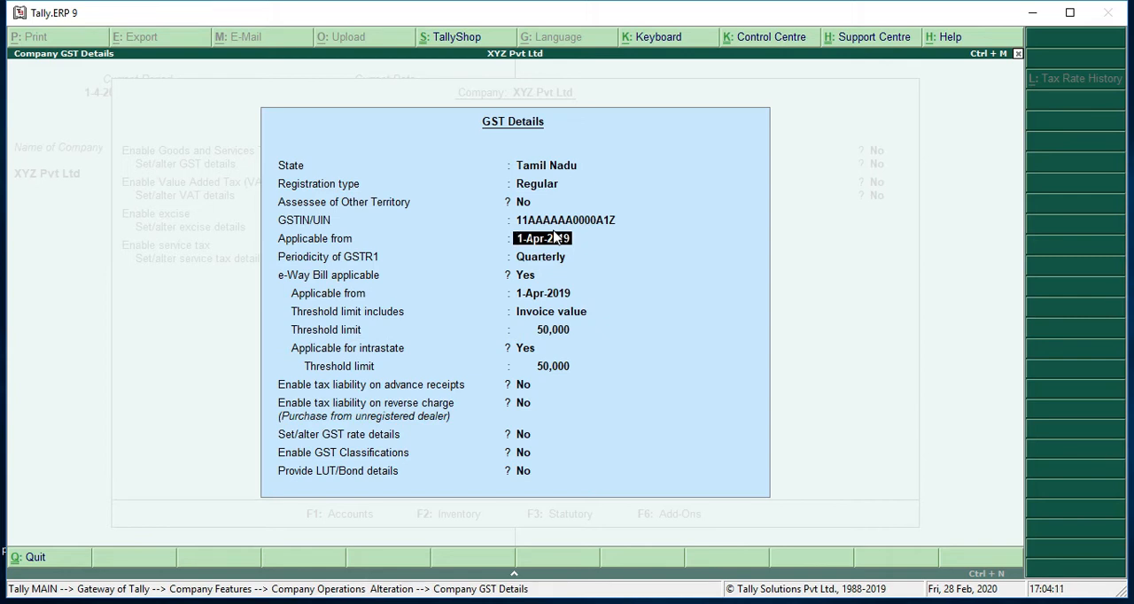
pyautogui.press('Return')
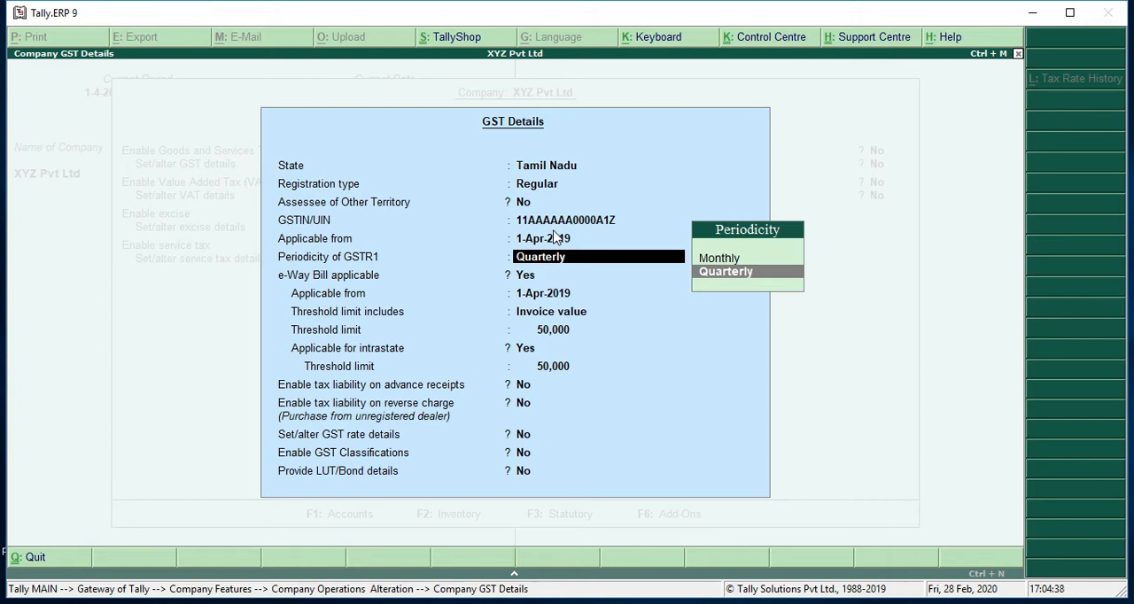
pyautogui.press('Up')
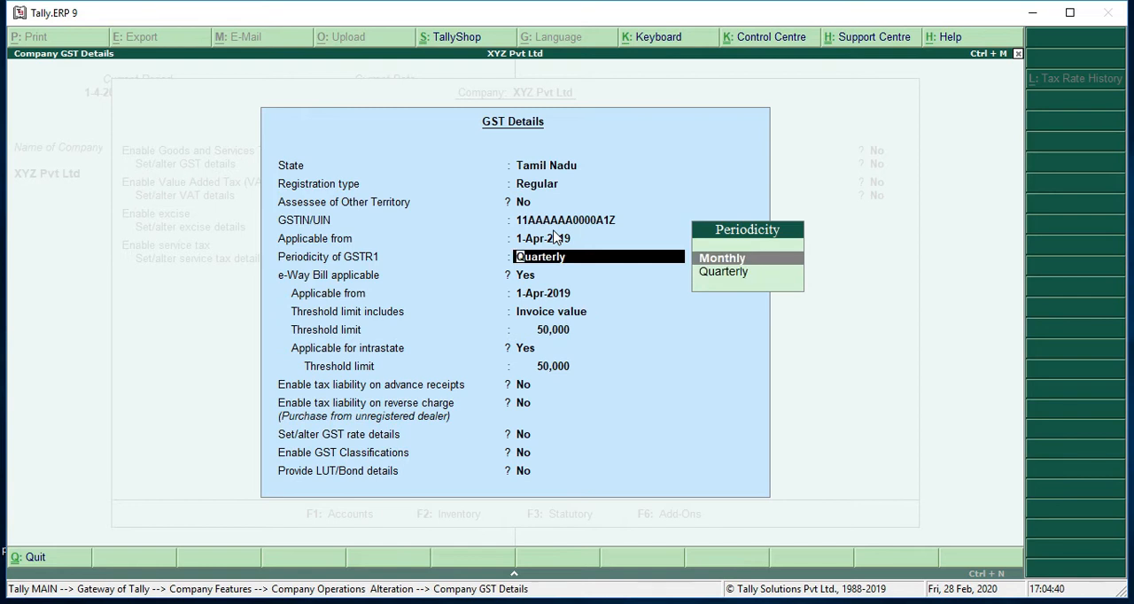
pyautogui.press('Return')
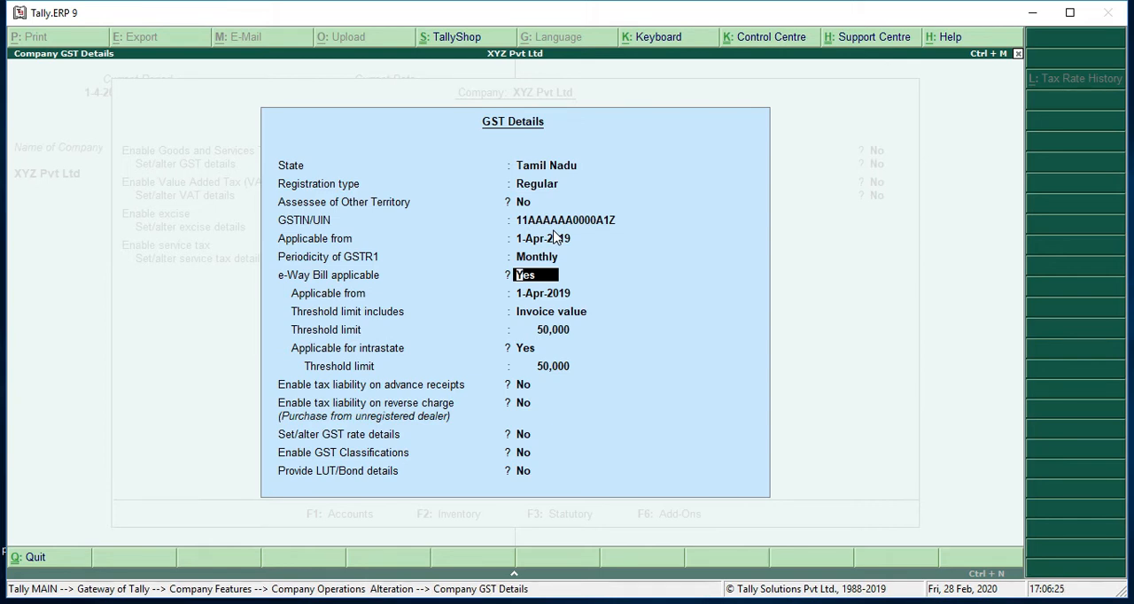
# Step: Accept e-Way Bill from 1-Apr-2019 on invoice value with 50,000 limits, including intrastate, and keep tax liability on advance receipts and reverse charge at No
pyautogui.press('Return')
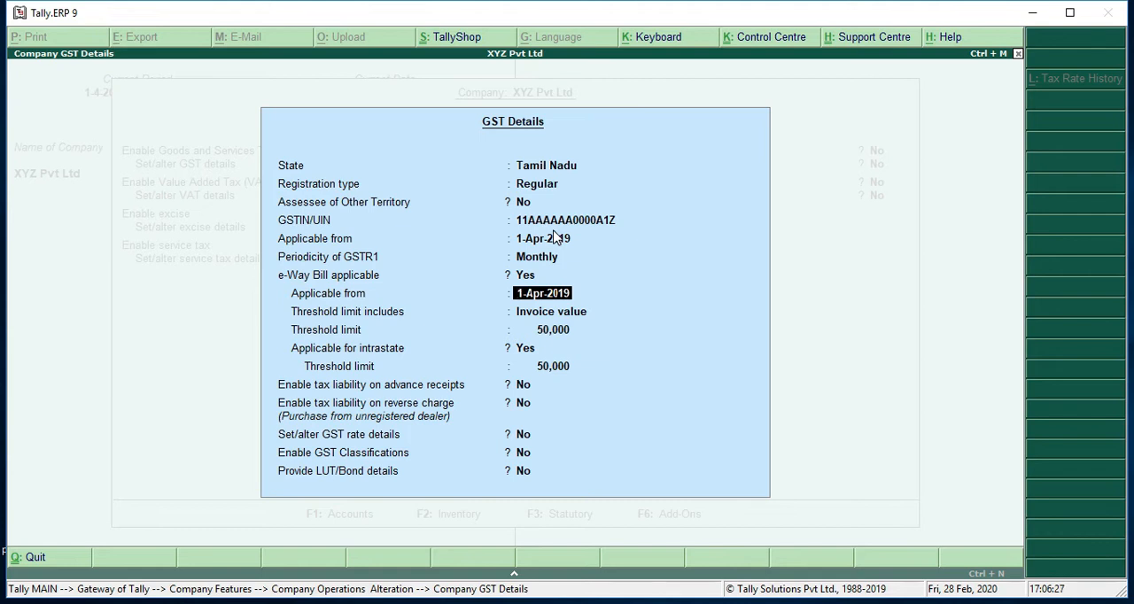
pyautogui.press('Return')
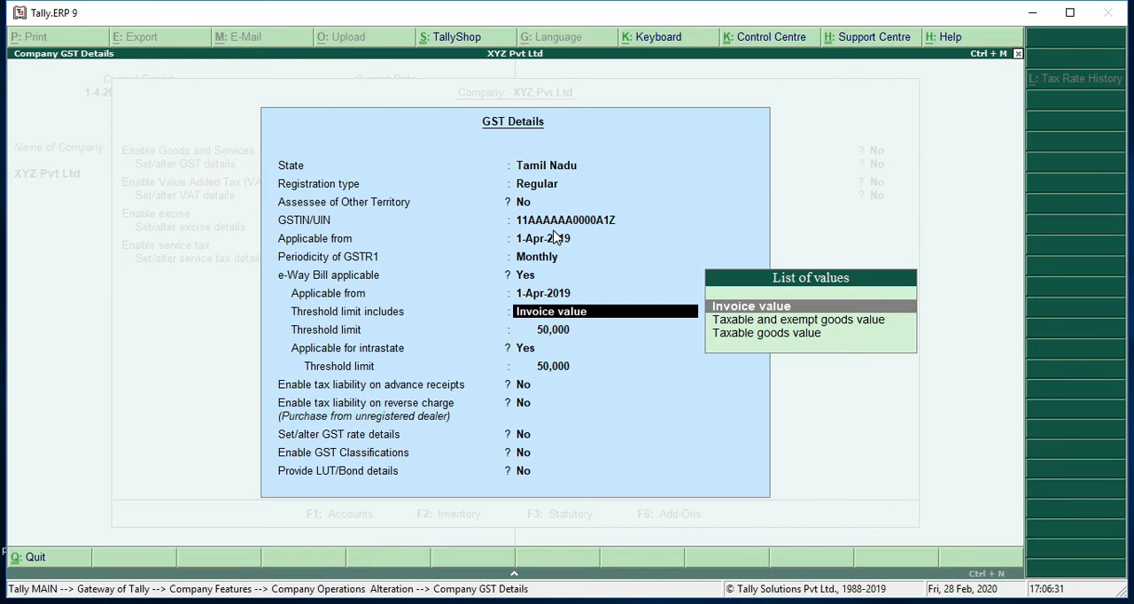
pyautogui.press('Return')
pyautogui.press('Return')
pyautogui.press('Return')
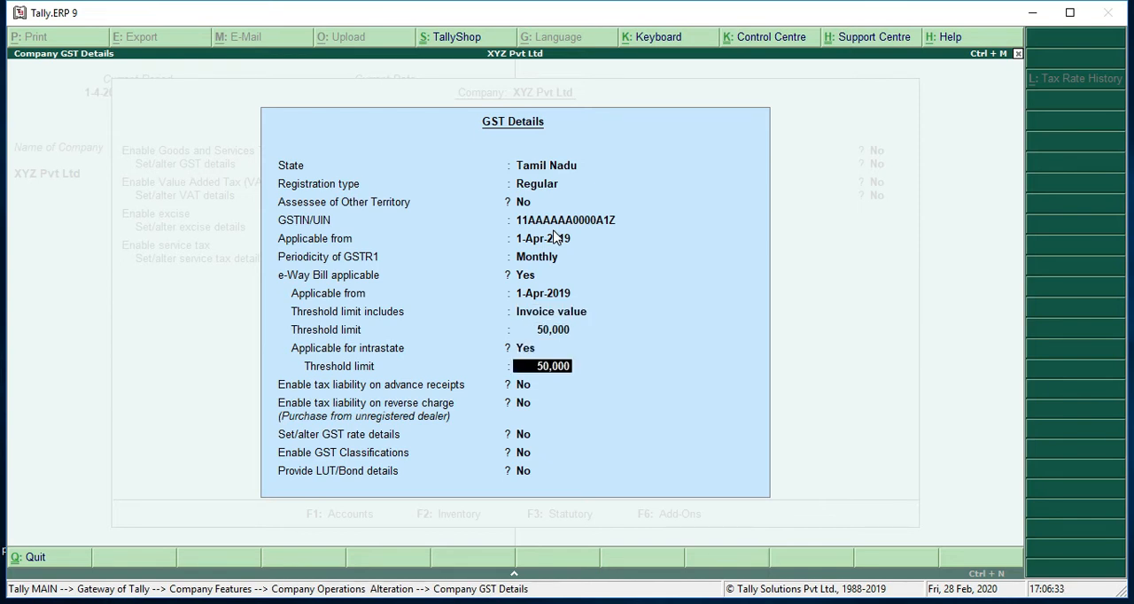
pyautogui.press('Return')
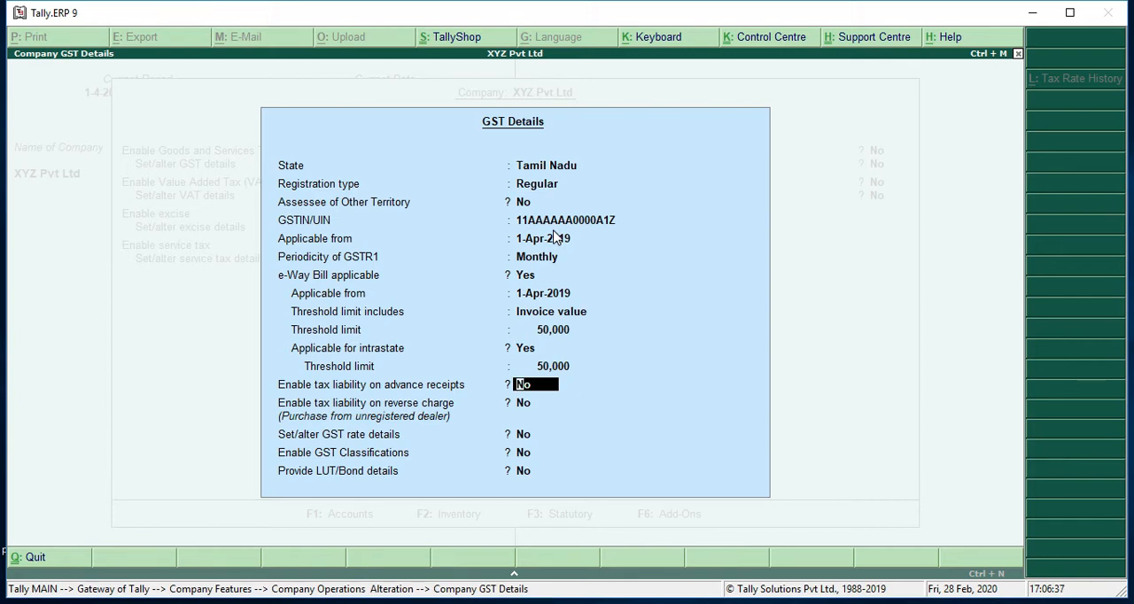
pyautogui.press('Return')
pyautogui.press('Return')
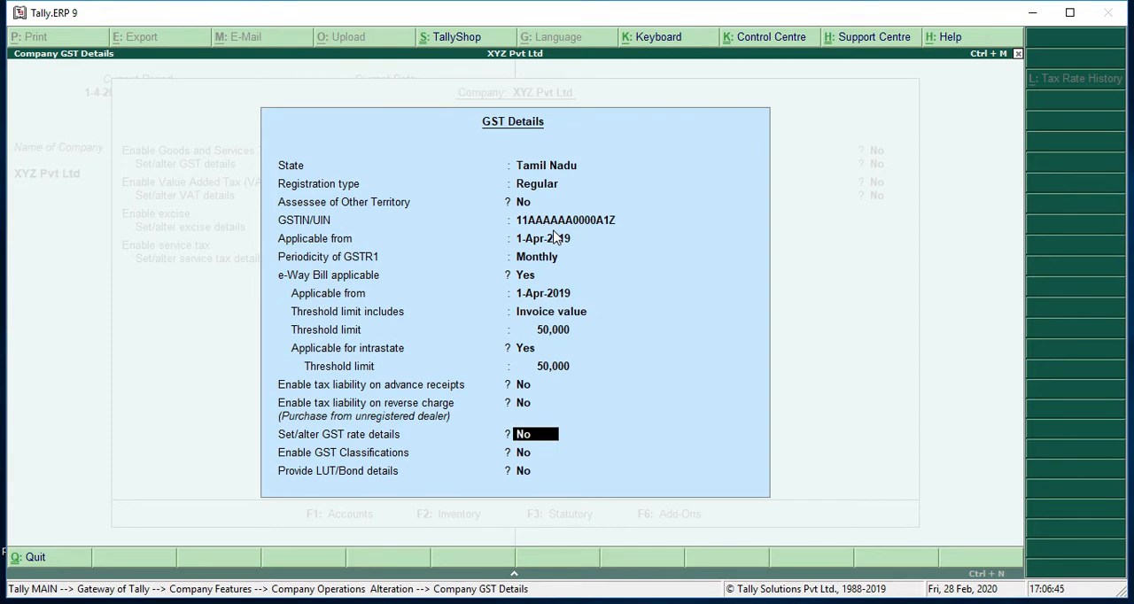
pyautogui.write('ye')
pyautogui.press('Return')
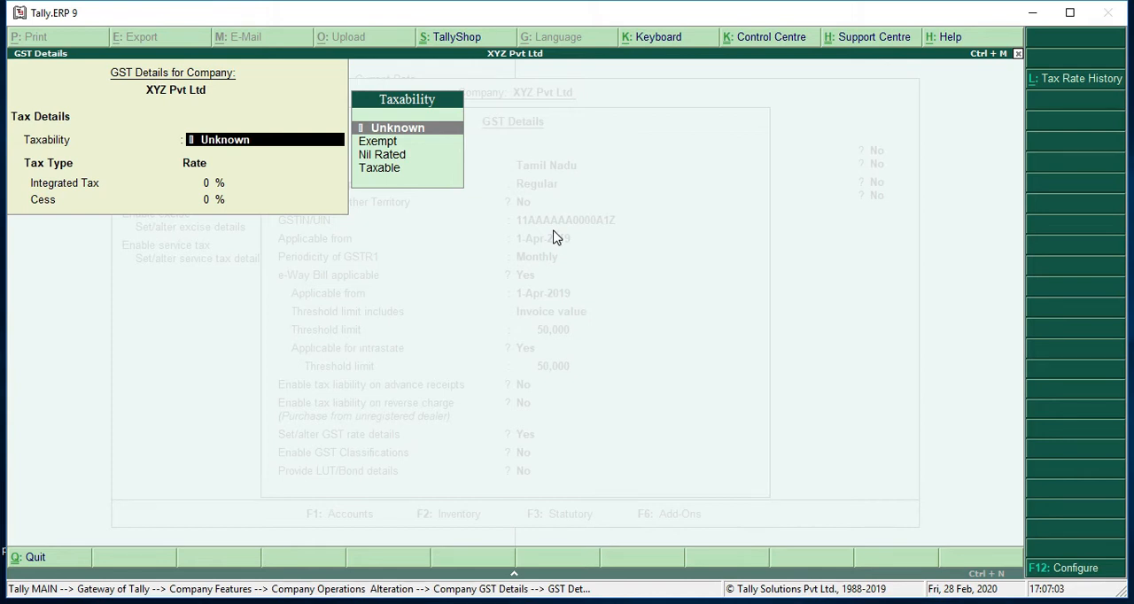
pyautogui.press('Down')
pyautogui.press('Down')
pyautogui.press('Down')
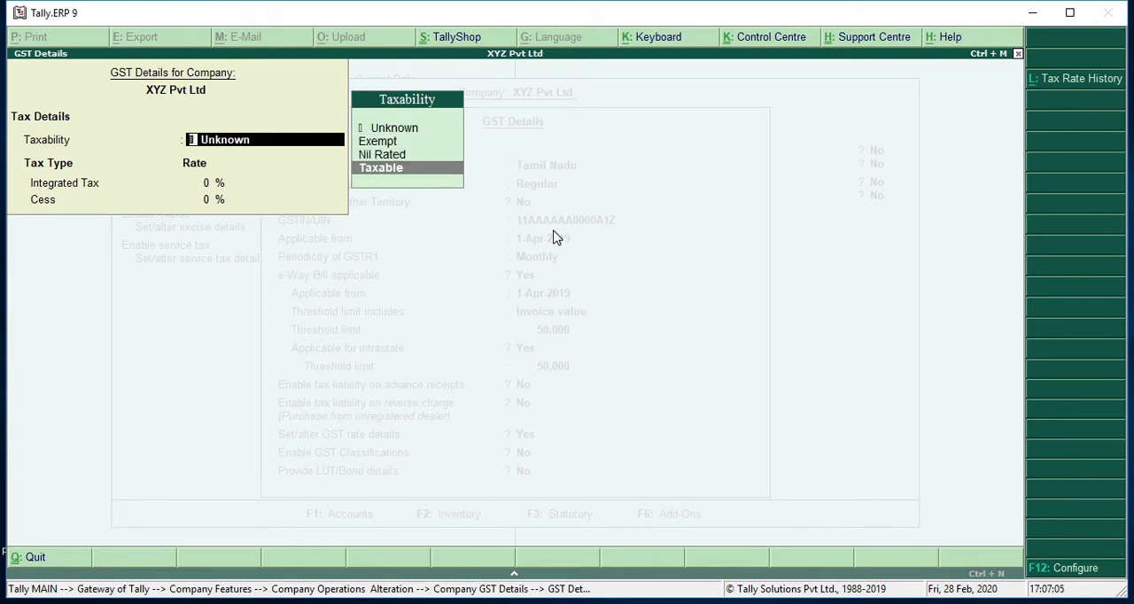
pyautogui.press('Return')
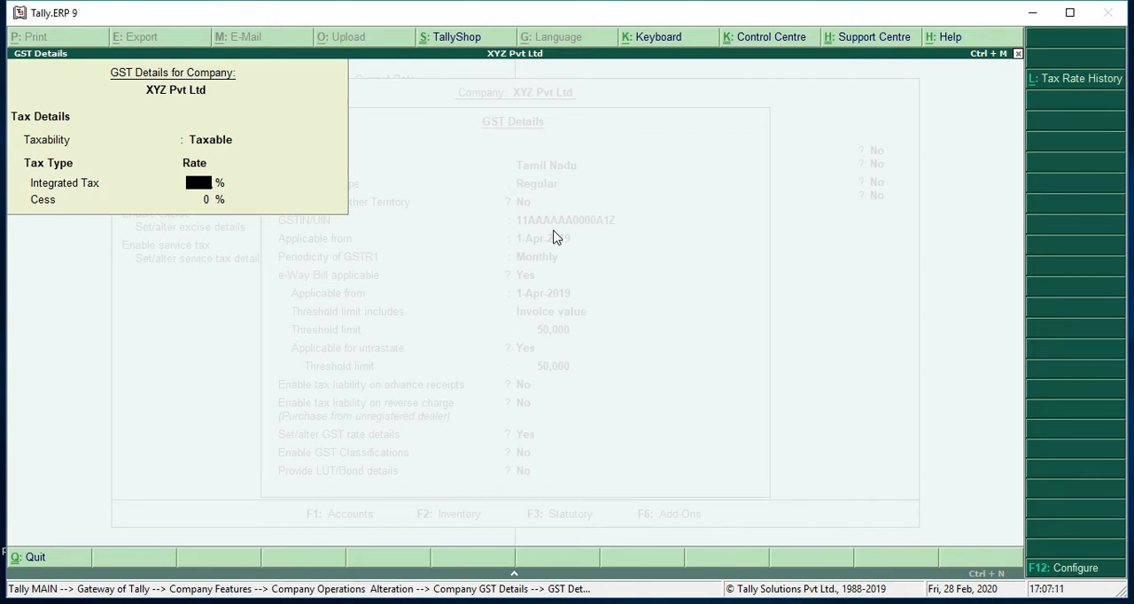
pyautogui.press('Escape')
pyautogui.press('y')
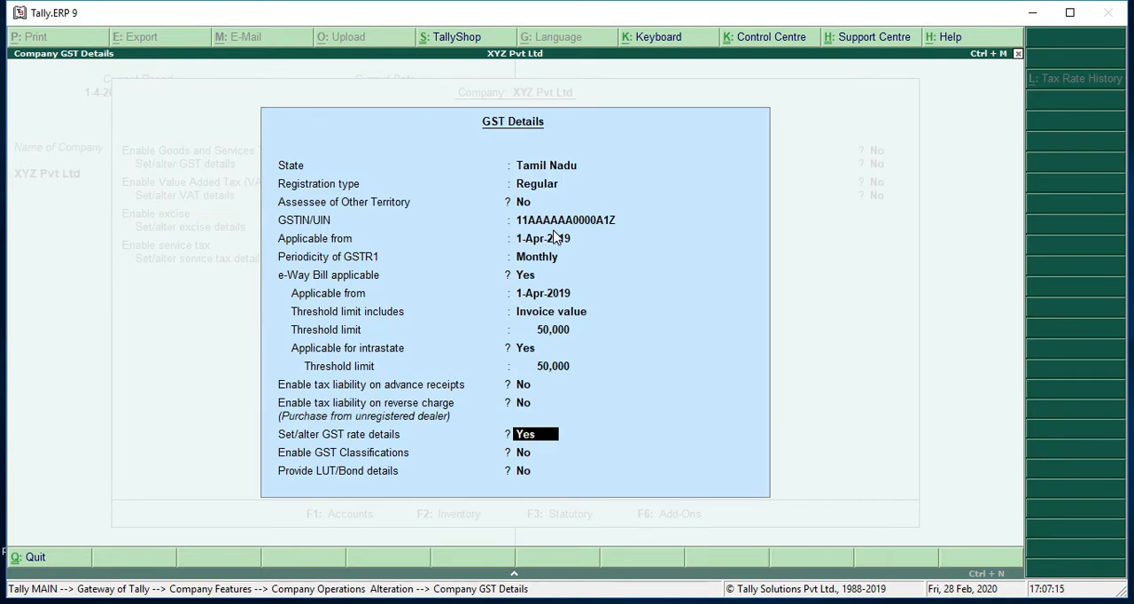
# Step: Set the GST rate details option to No, keep GST classifications and LUT/Bond details at No, and save the statutory settings
pyautogui.write('no')
pyautogui.press('Return')
pyautogui.press('Return')
pyautogui.press('Return')
pyautogui.press('Return')
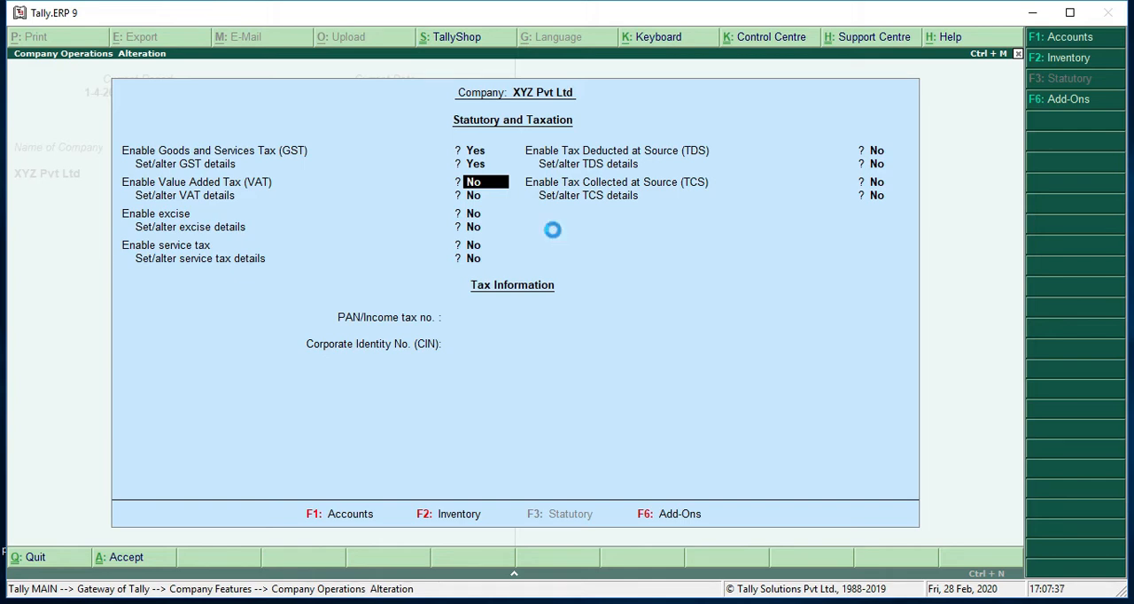
pyautogui.hotkey('ctrl', 'a')
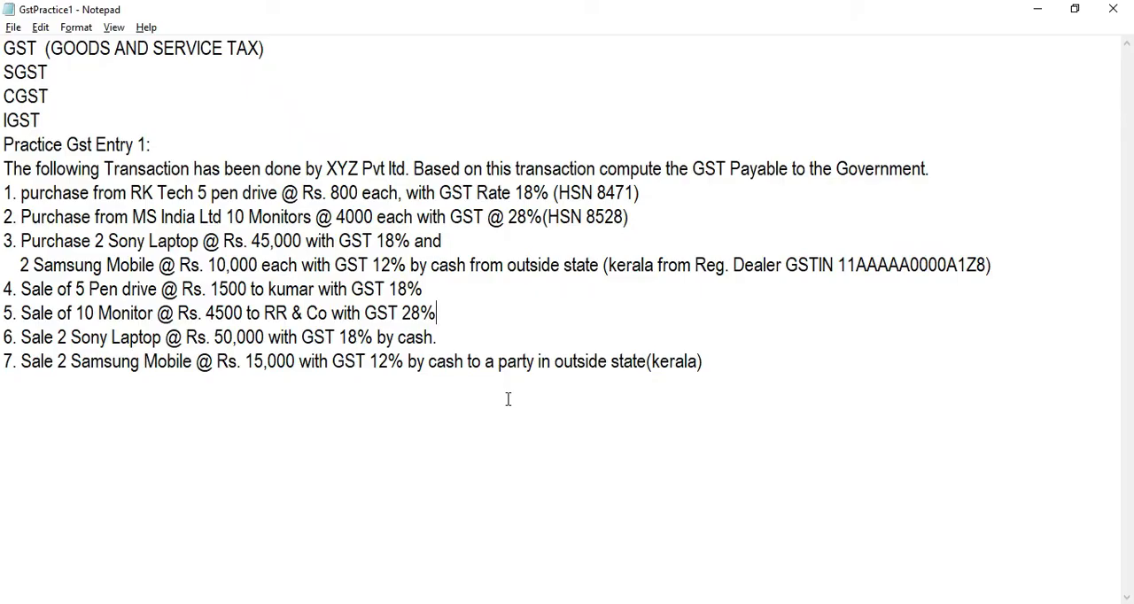
# Step: Insert an indented blank line below transaction 1, the pen drive purchase from RK Tech
pyautogui.click(737, 209)
pyautogui.click(705, 193)
pyautogui.press('Return')
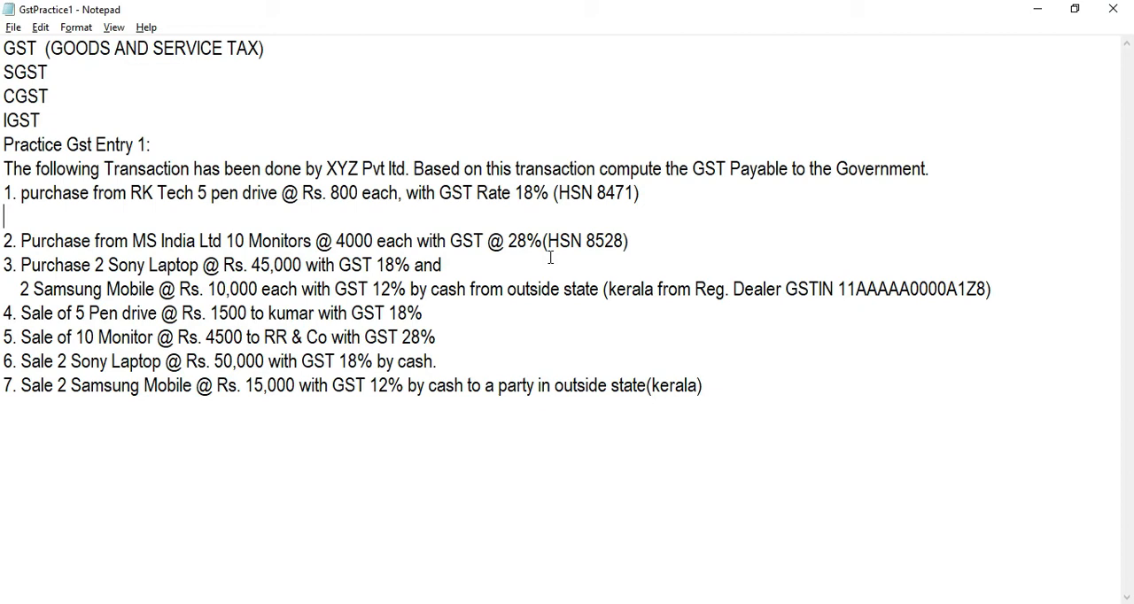
pyautogui.press('Tab')
# Step: Switch to Tally.ERP 9 and start creating a single ledger named Purchase @ 18%, without an alias
pyautogui.hotkey('alt', 'Tab')
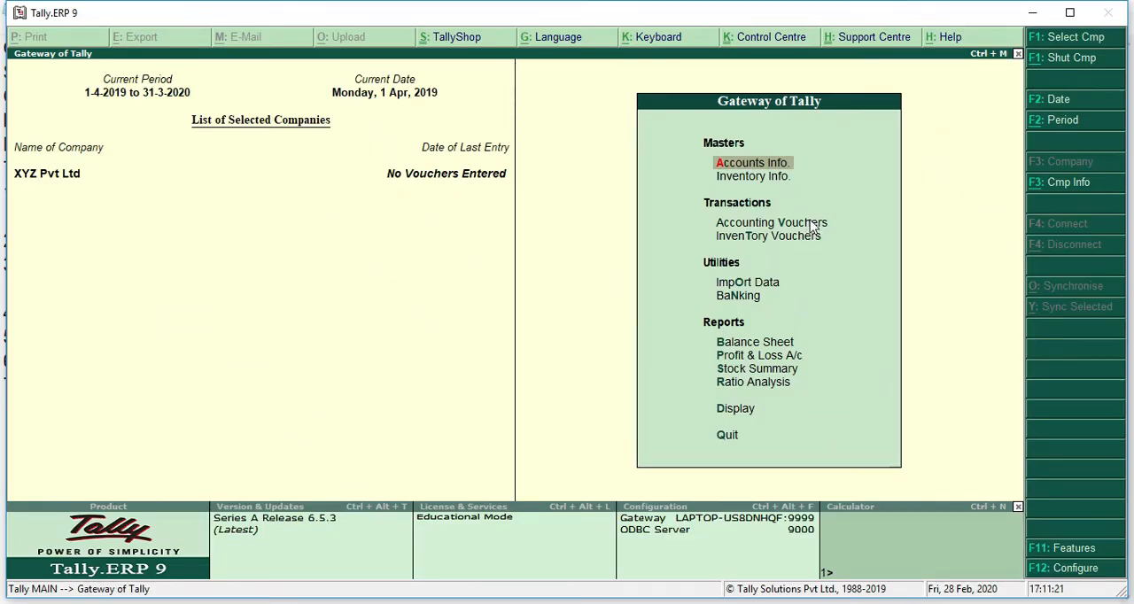
pyautogui.press('Return')
pyautogui.press('Down')
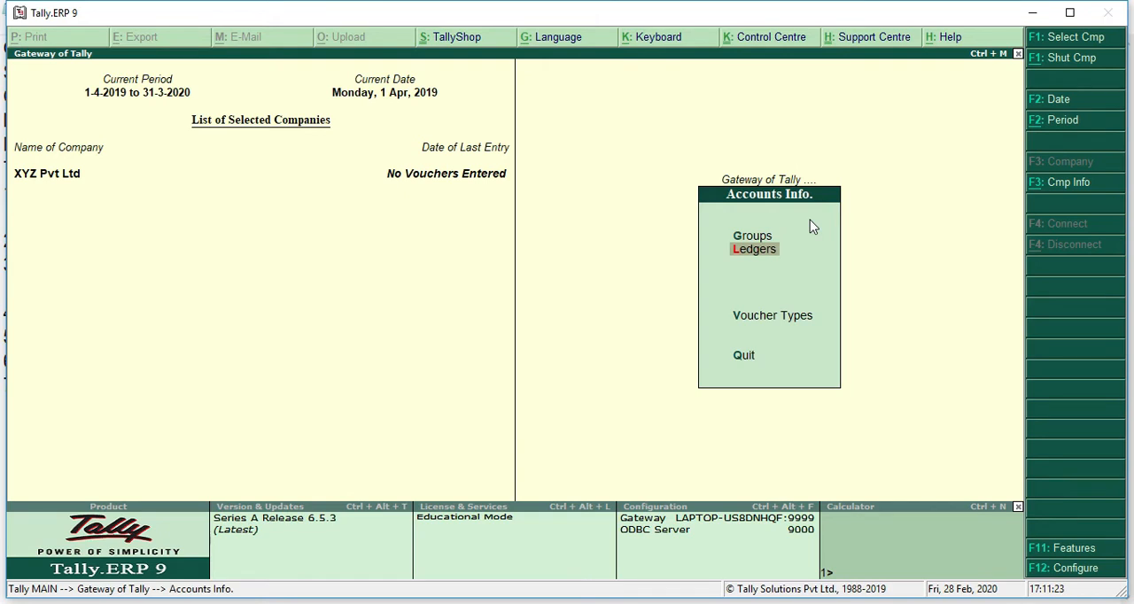
pyautogui.press('Return')
pyautogui.press('Return')
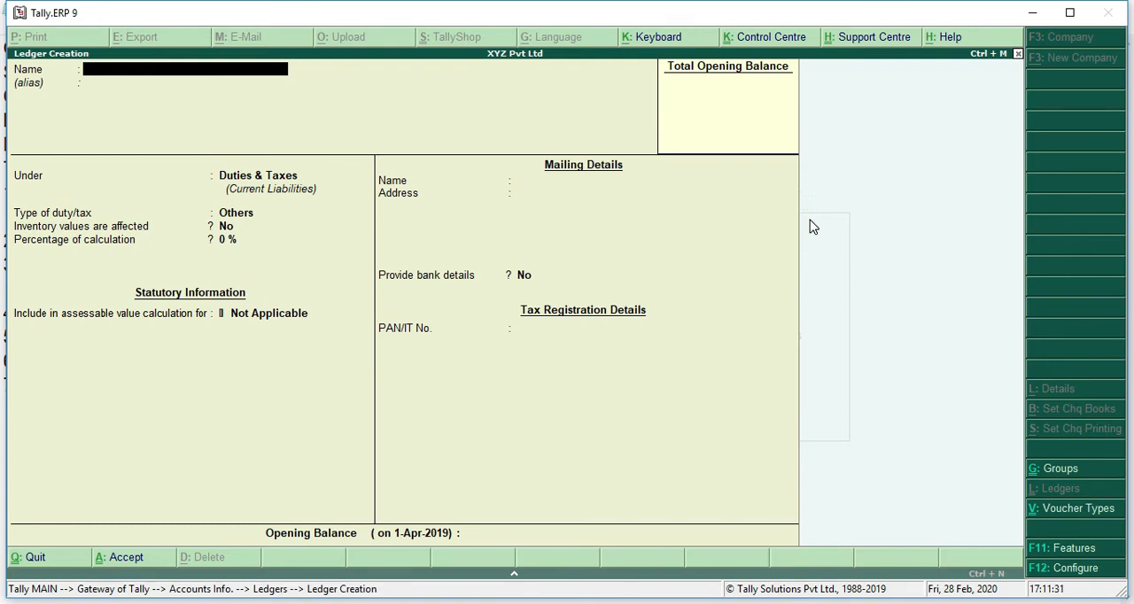
pyautogui.write('Pu')
pyautogui.write('rchase @ 18%')
pyautogui.press('Return')
pyautogui.press('Return')
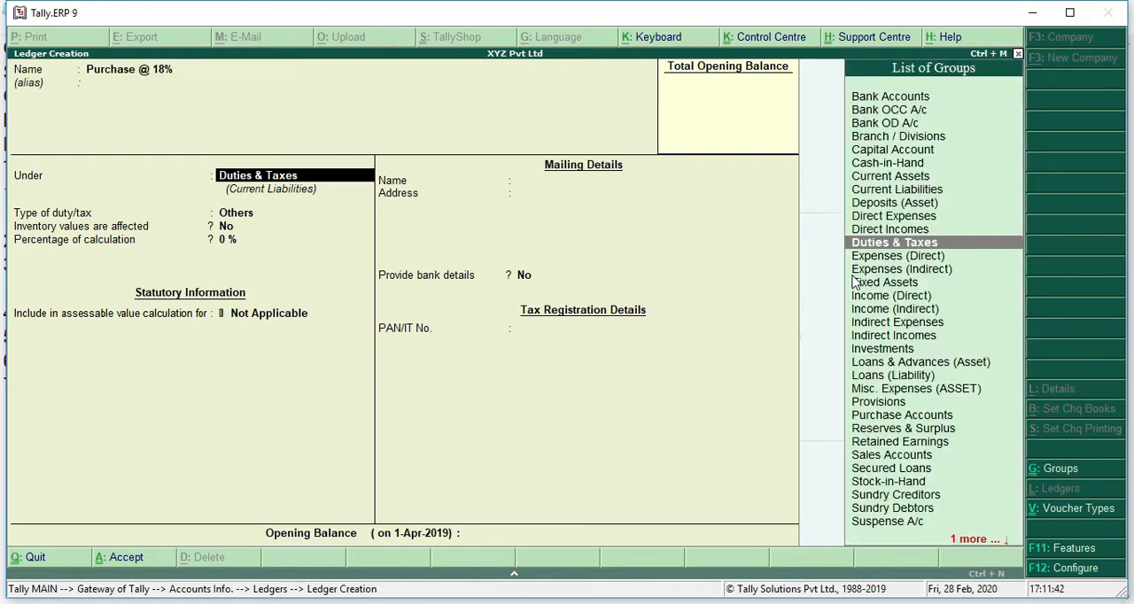
# Step: Place the ledger under Purchase Accounts, keeping inventory values affected at Yes, ledger type Not Applicable and GST Applicable
pyautogui.write('Pu')
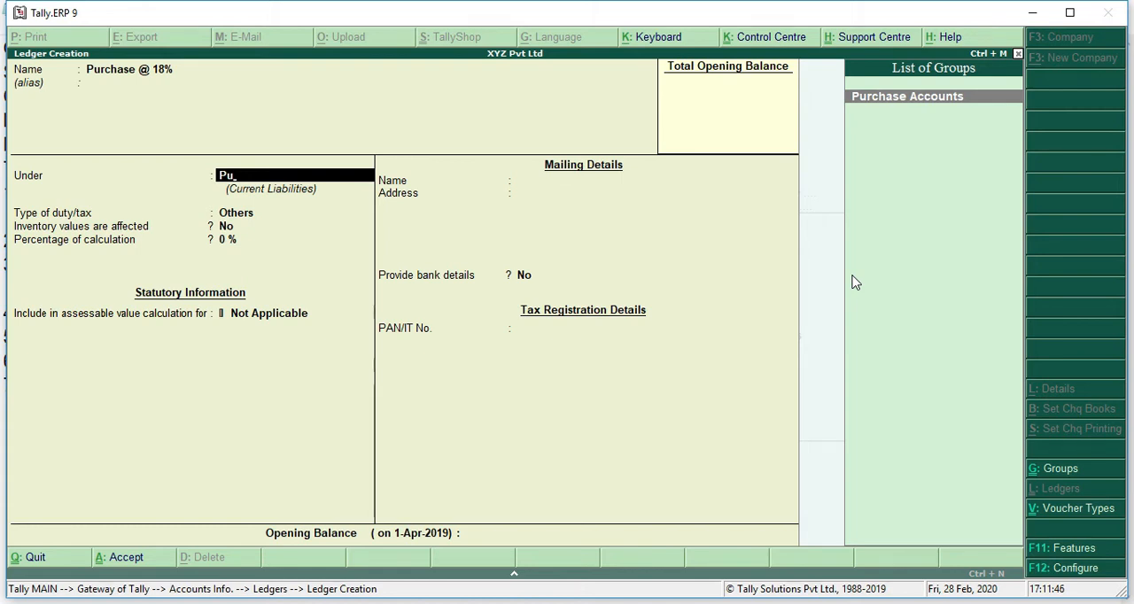
pyautogui.press('Return')
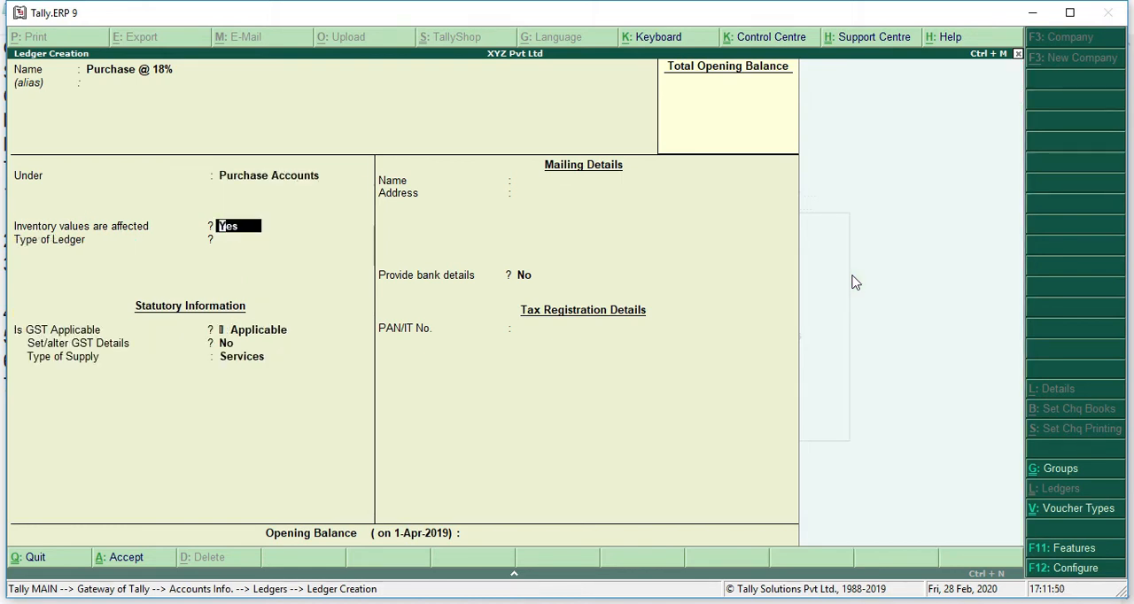
pyautogui.press('Return')
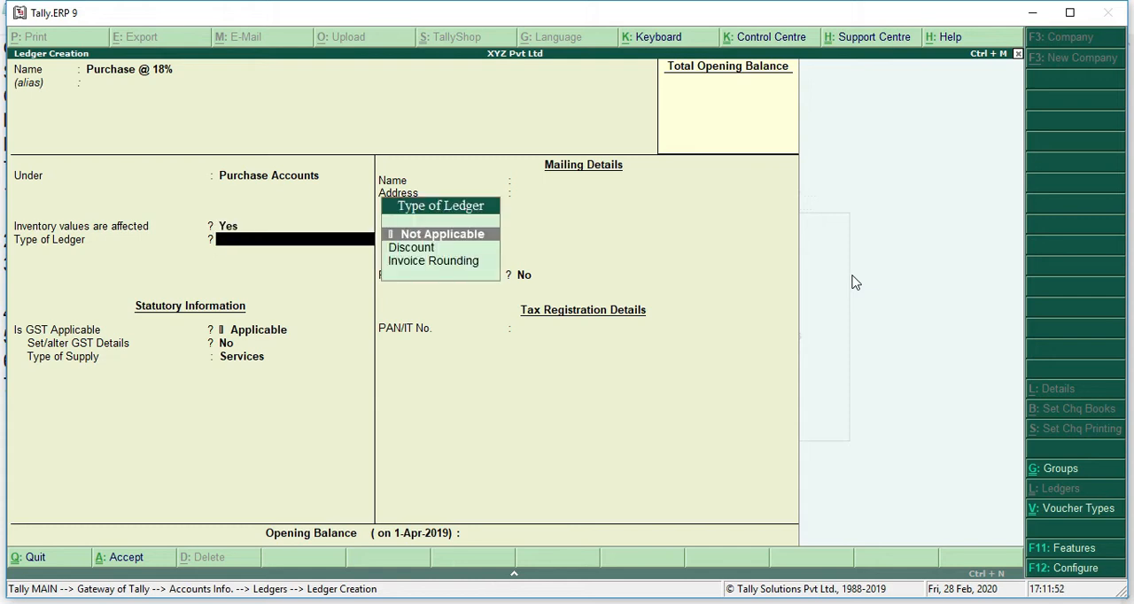
pyautogui.press('Return')
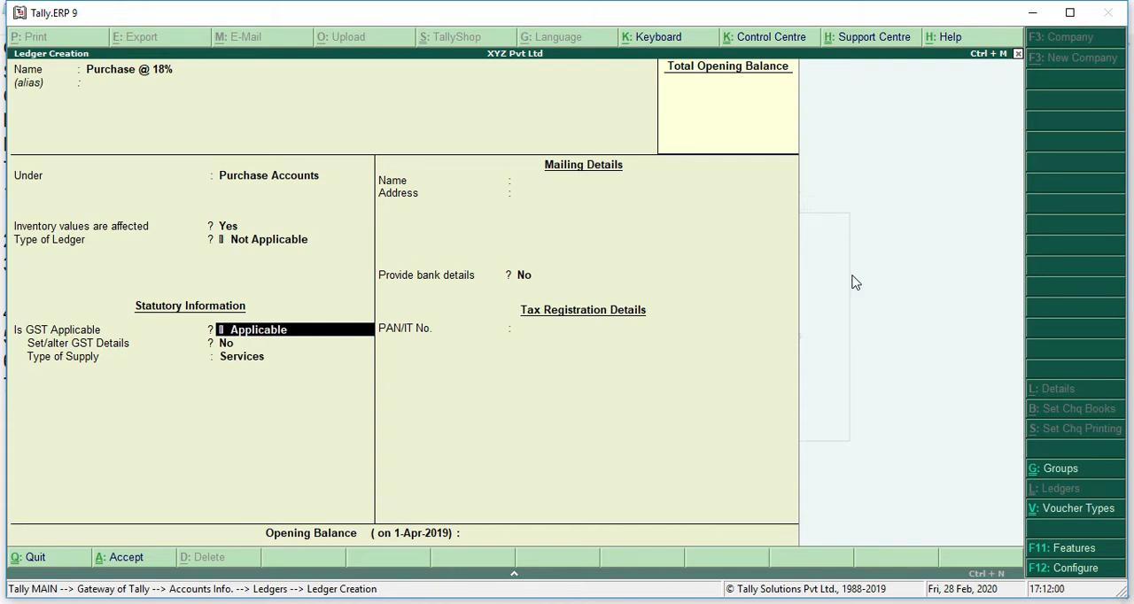
pyautogui.press('Return')
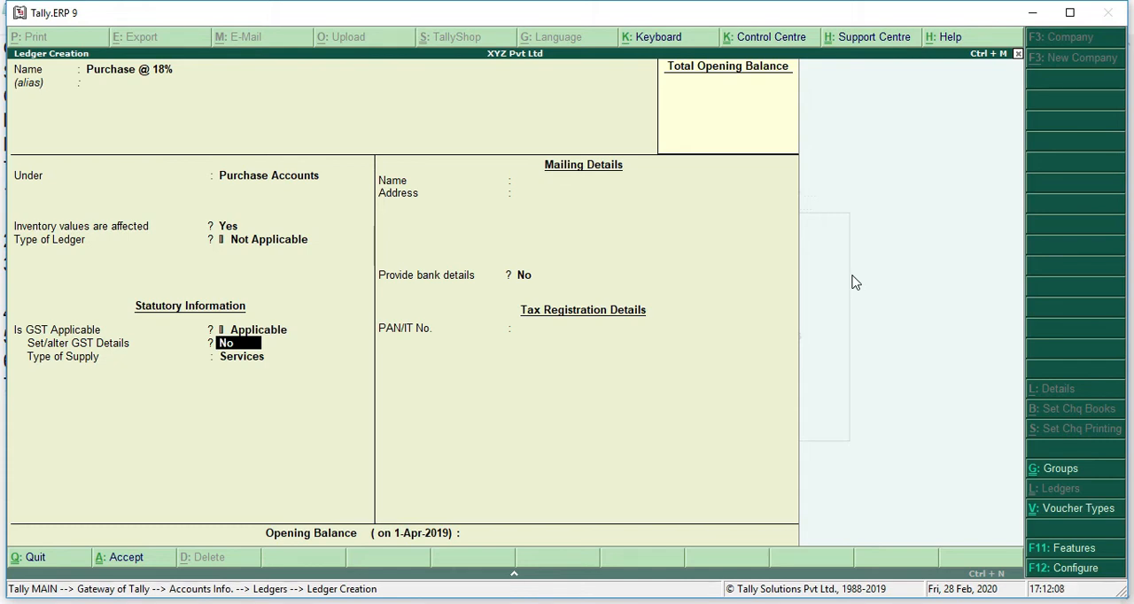
pyautogui.write('yes')
pyautogui.press('Return')
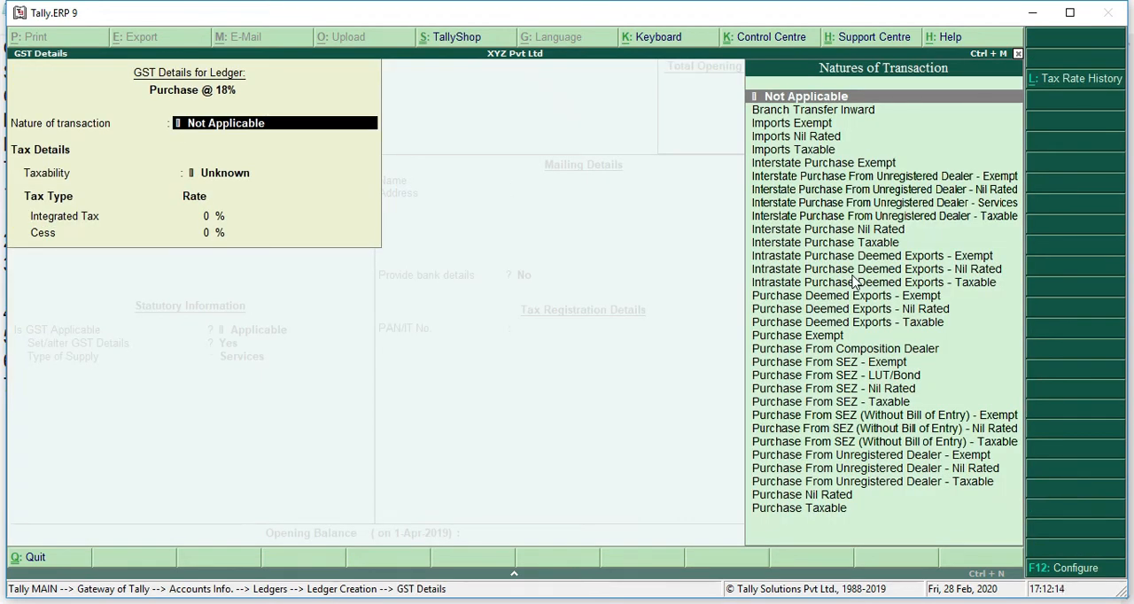
pyautogui.press('BackSpace')
pyautogui.press('Escape')
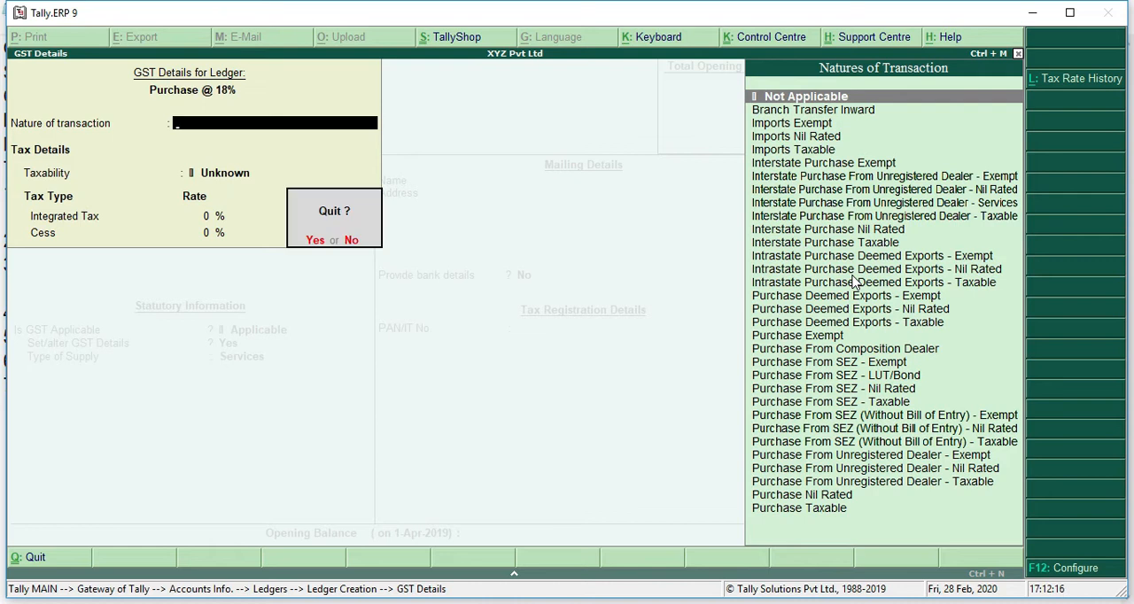
pyautogui.press('y')
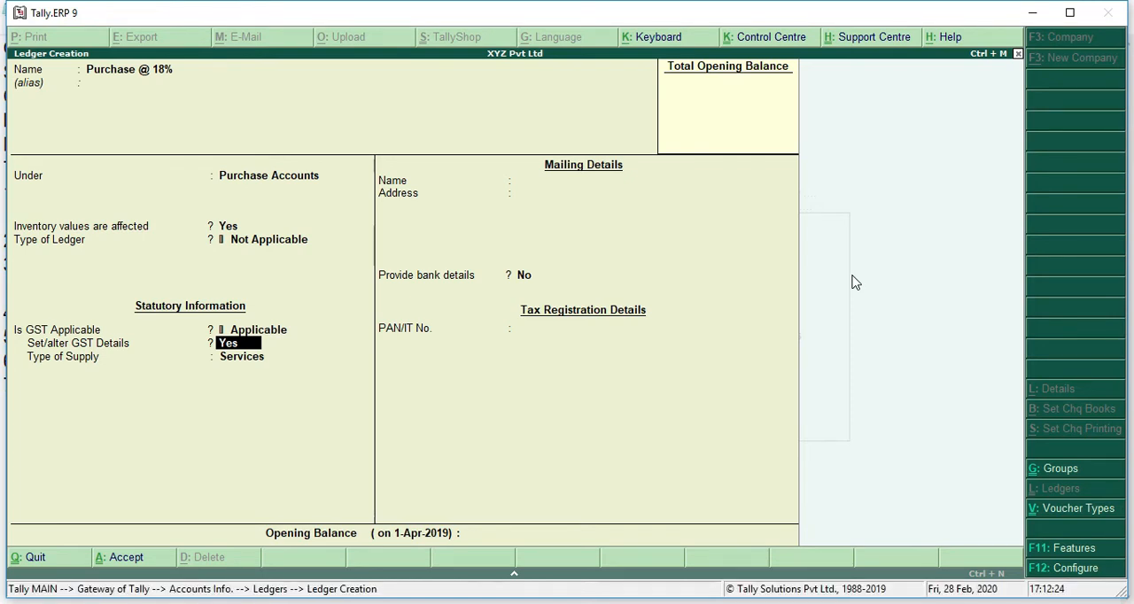
# Step: Set the GST details option to No and the type of supply to Goods, and save the purchase ledger without an opening balance
pyautogui.write('no')
pyautogui.press('Return')
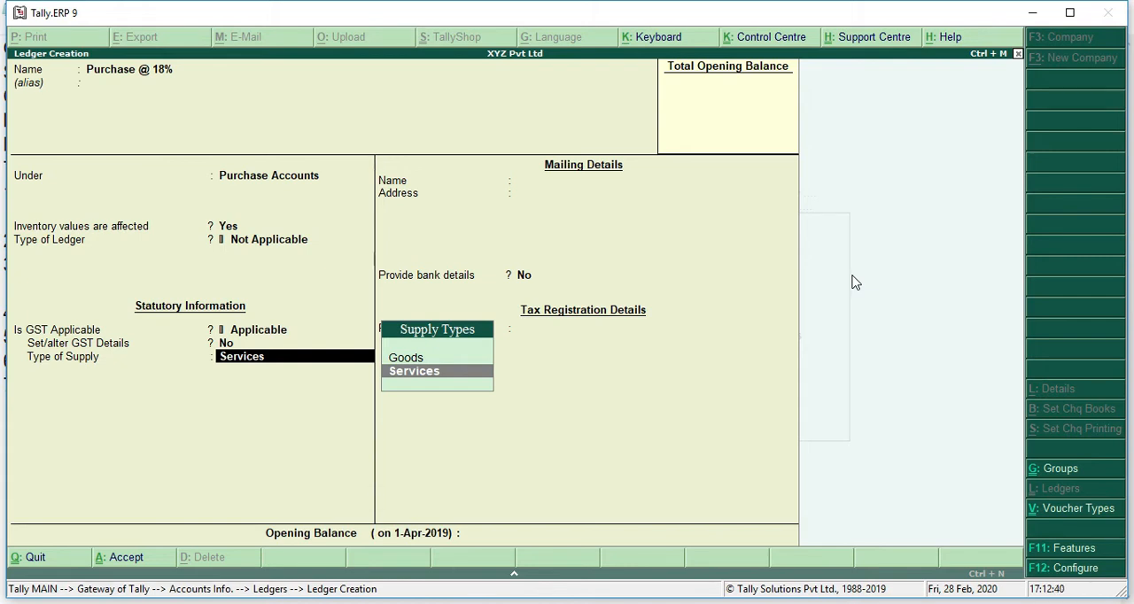
pyautogui.press('Up')
pyautogui.press('Return')
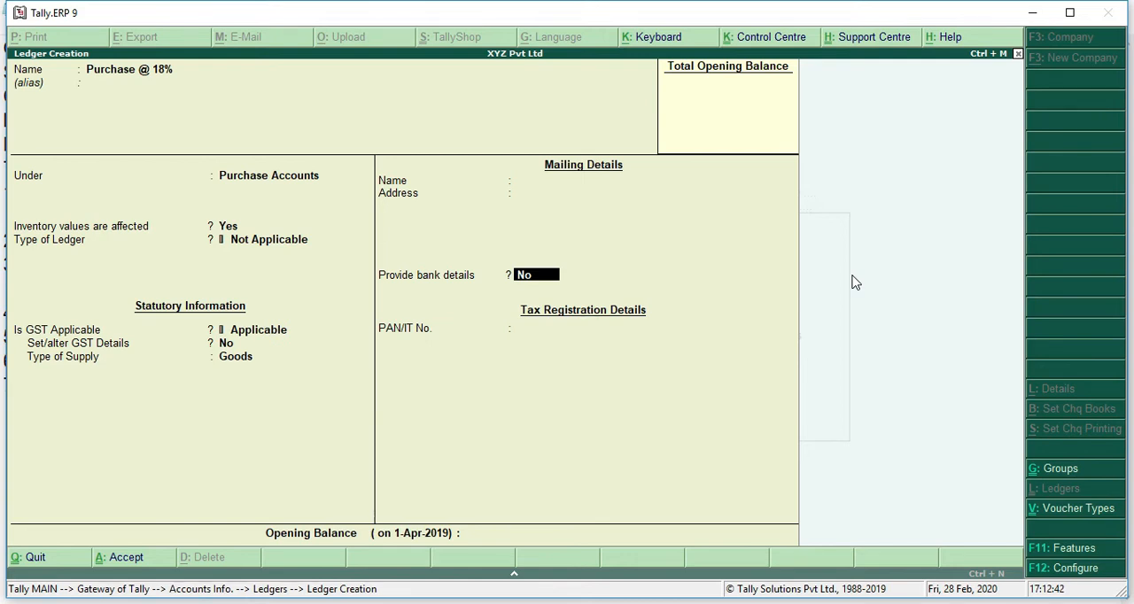
pyautogui.press('Return')
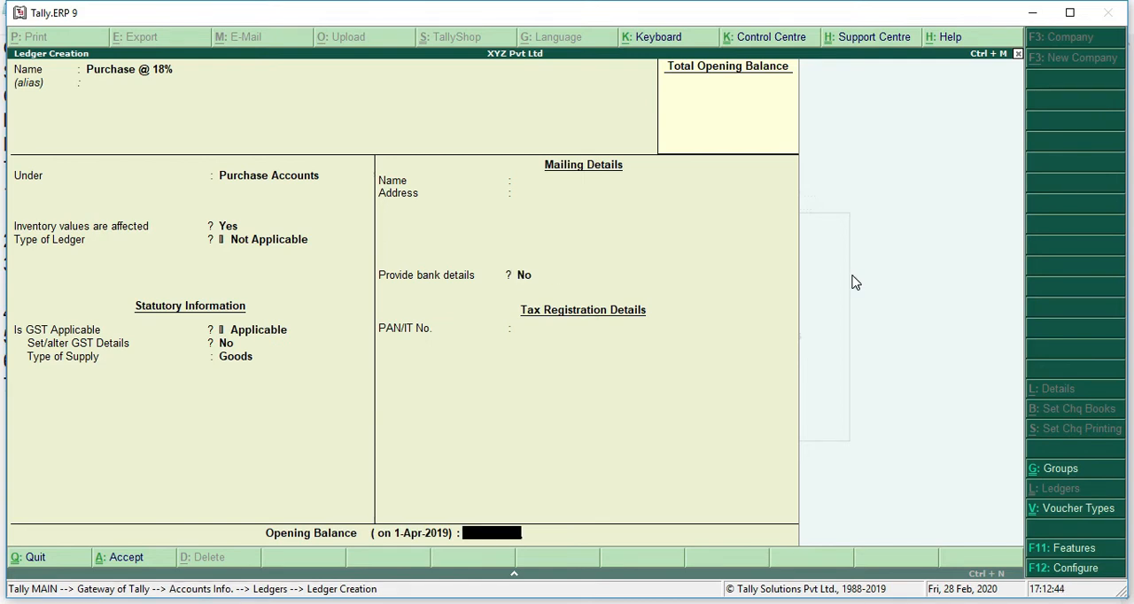
pyautogui.press('Return')
pyautogui.press('Return')
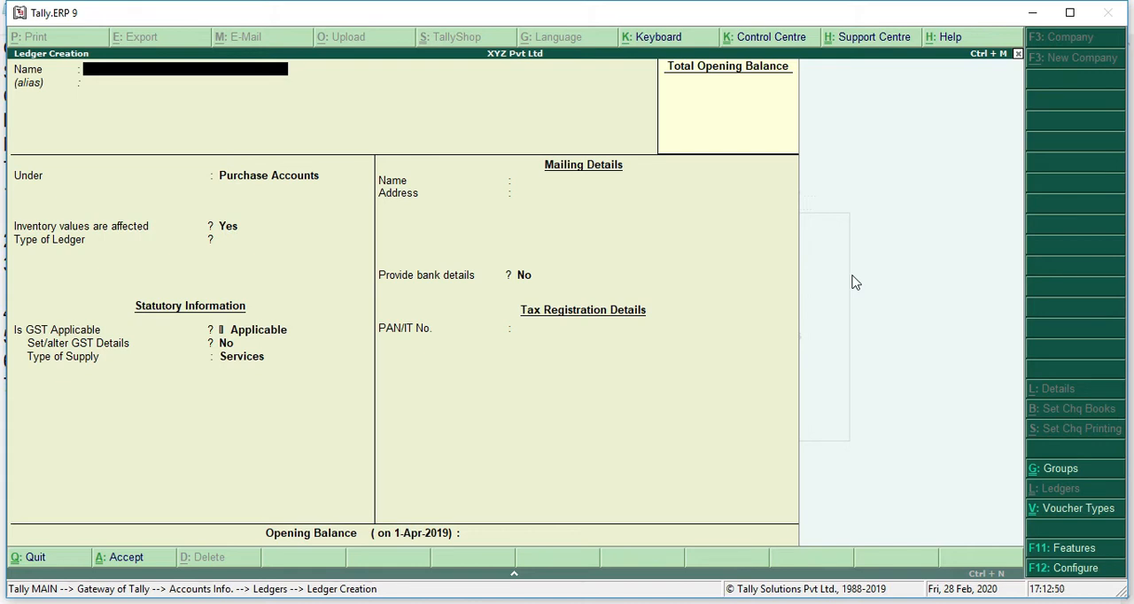
# Step: Start the next ledger with the name Rk Tech Ac and place it under Sundry Creditors
pyautogui.write('Rk Tech Ac')
pyautogui.press('Return')
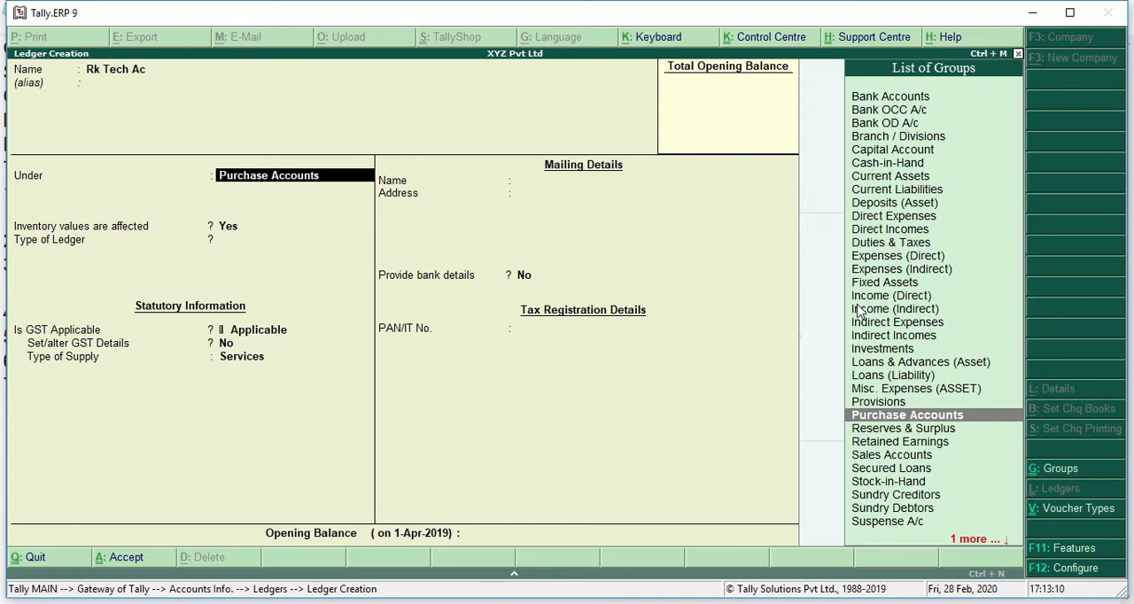
pyautogui.write('Sud')
pyautogui.press('BackSpace')
pyautogui.press('BackSpace')
pyautogui.write('und')
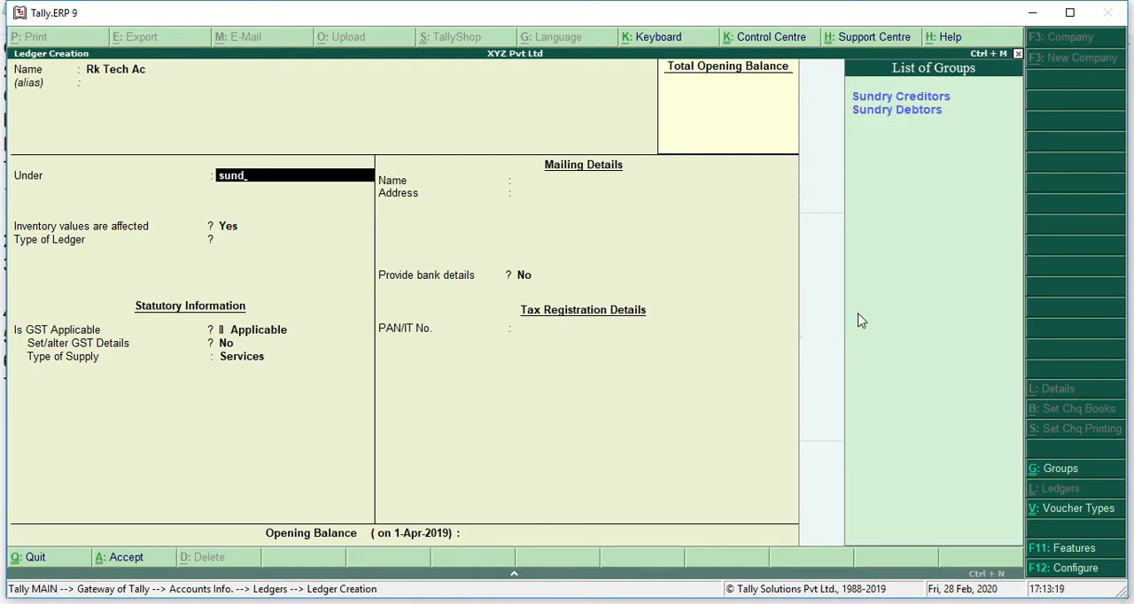
pyautogui.press('Return')
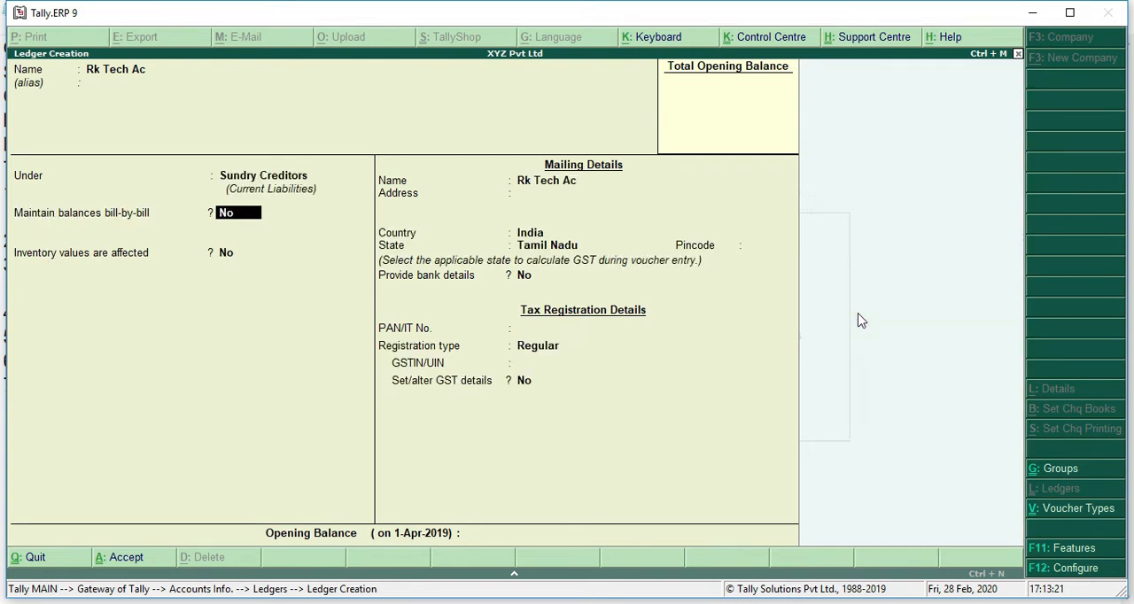
# Step: Keep bill-by-bill, inventory values and bank details at No, with mailing country India and state Tamil Nadu, leaving address and pincode blank
pyautogui.press('Return')
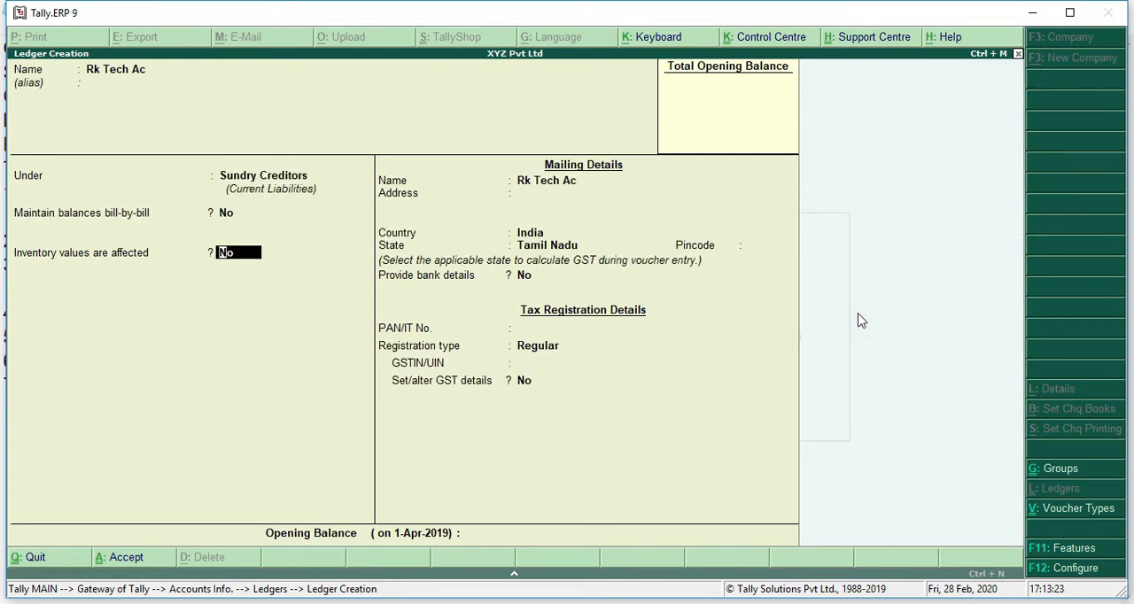
pyautogui.press('Return')
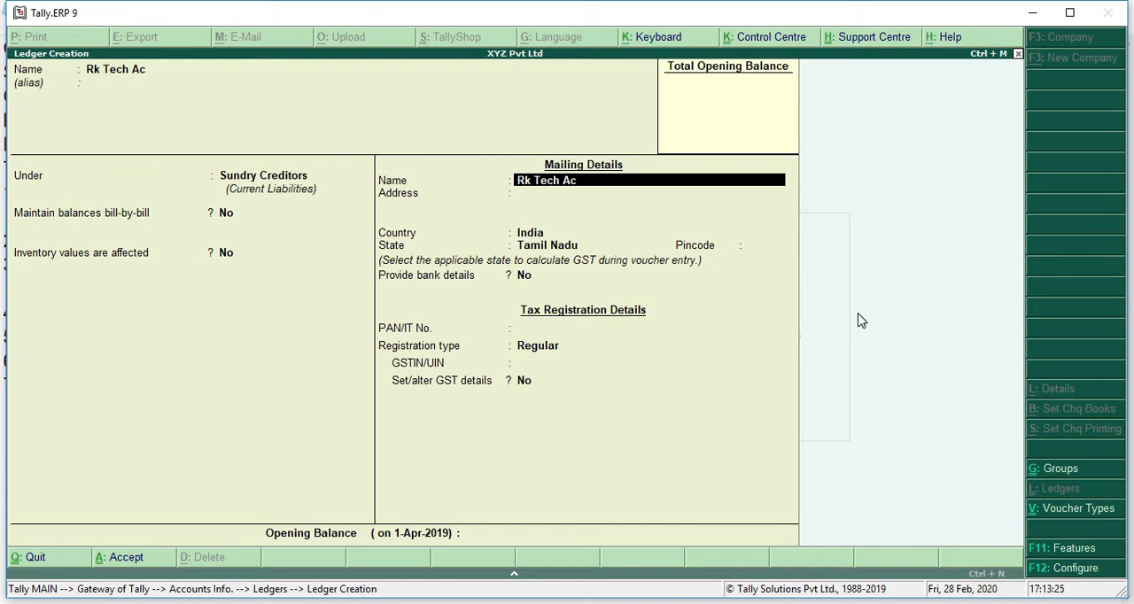
pyautogui.press('Return')
pyautogui.press('Return')
pyautogui.press('Return')
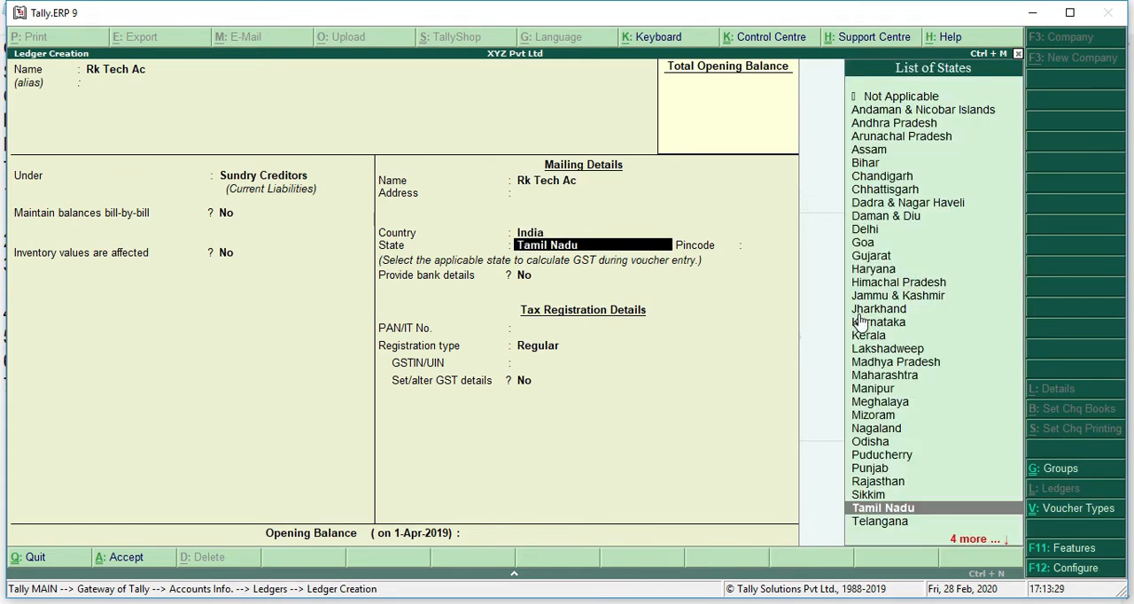
pyautogui.press('Return')
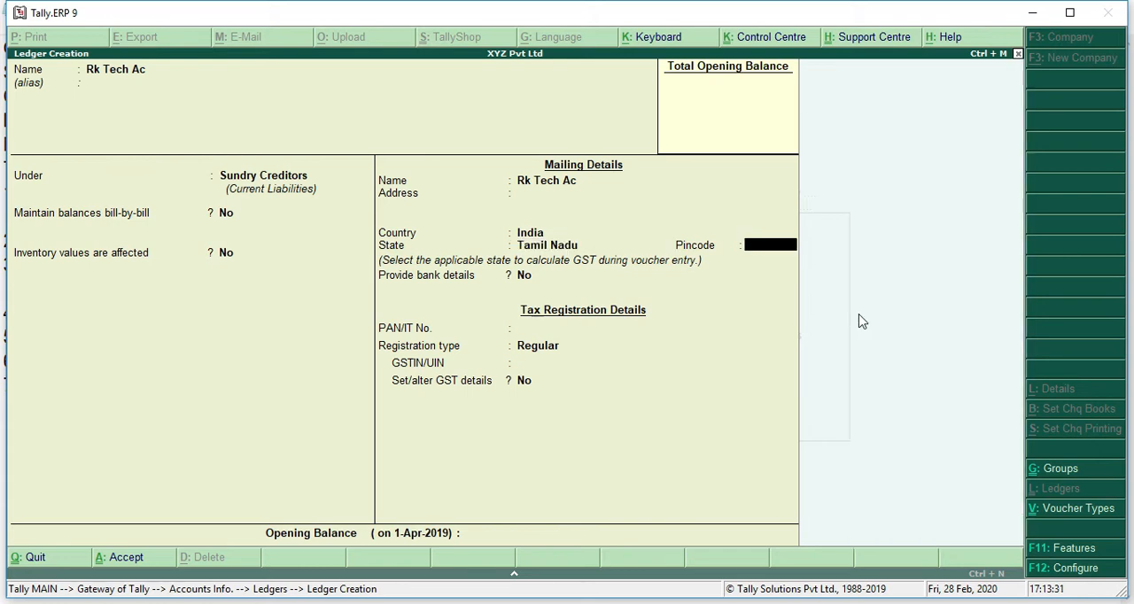
pyautogui.press('Return')
# Step: Keep the registration type Regular, leave PAN and GSTIN blank, and save the Rk Tech Ac ledger without an opening balance
pyautogui.press('Return')
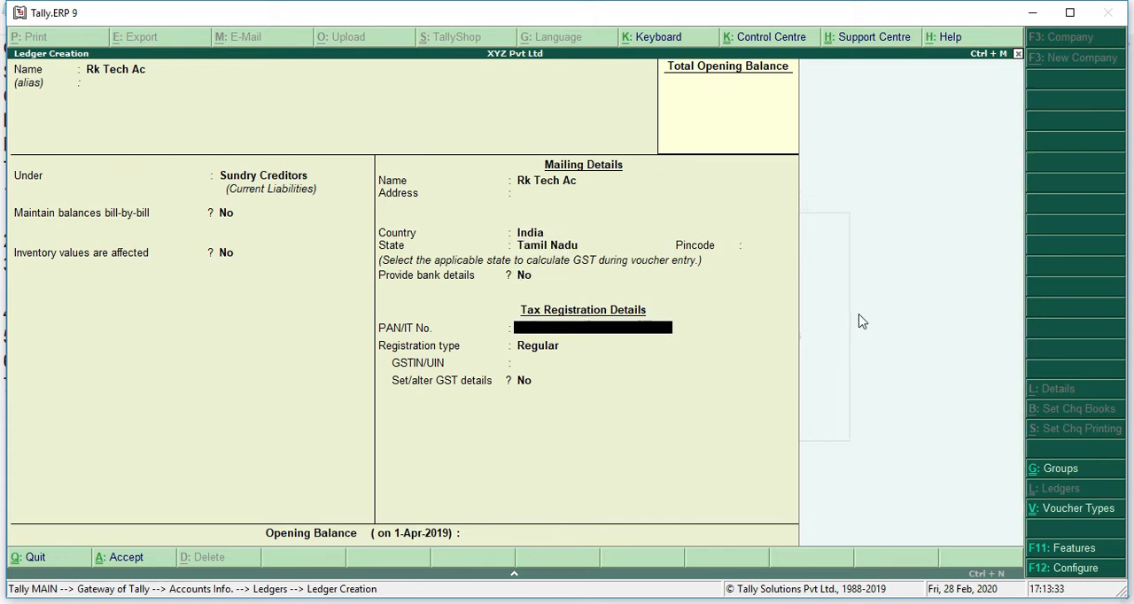
pyautogui.press('Return')
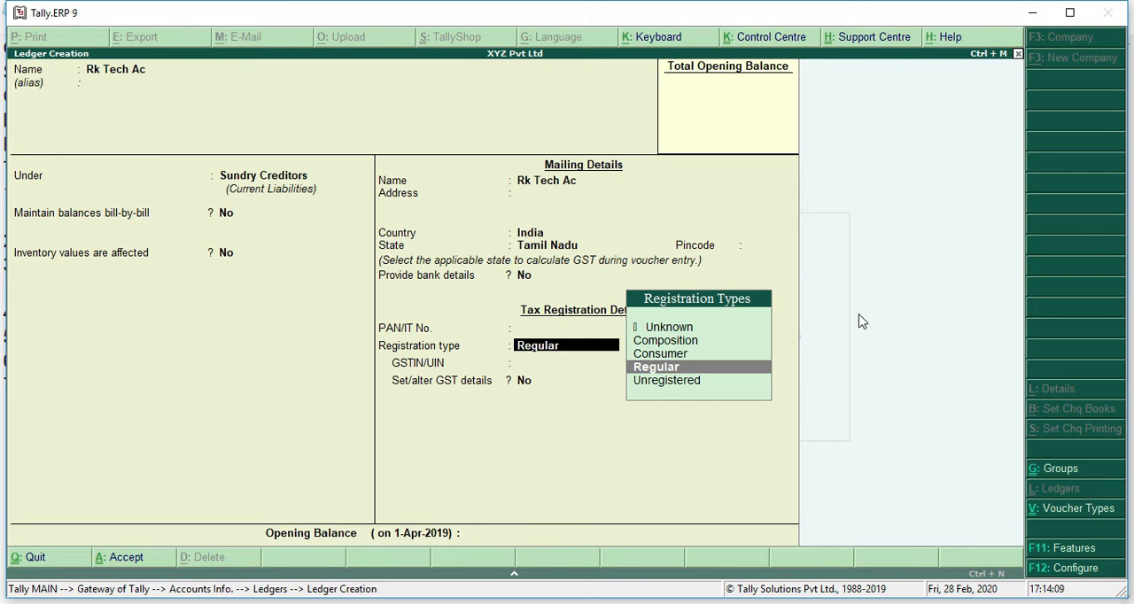
pyautogui.press('Return')
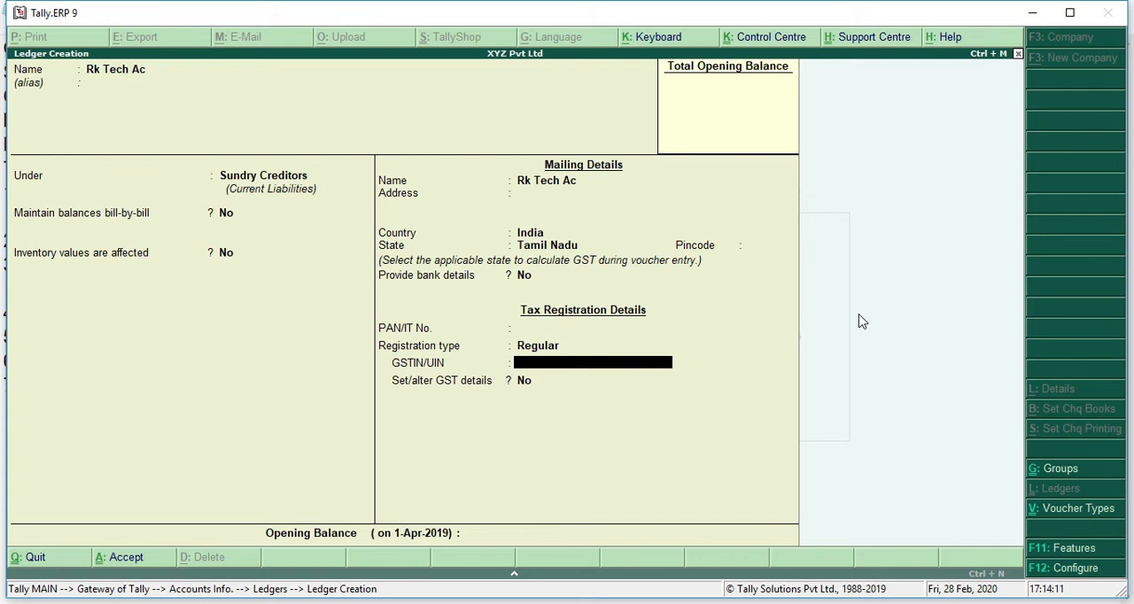
pyautogui.press('Return')
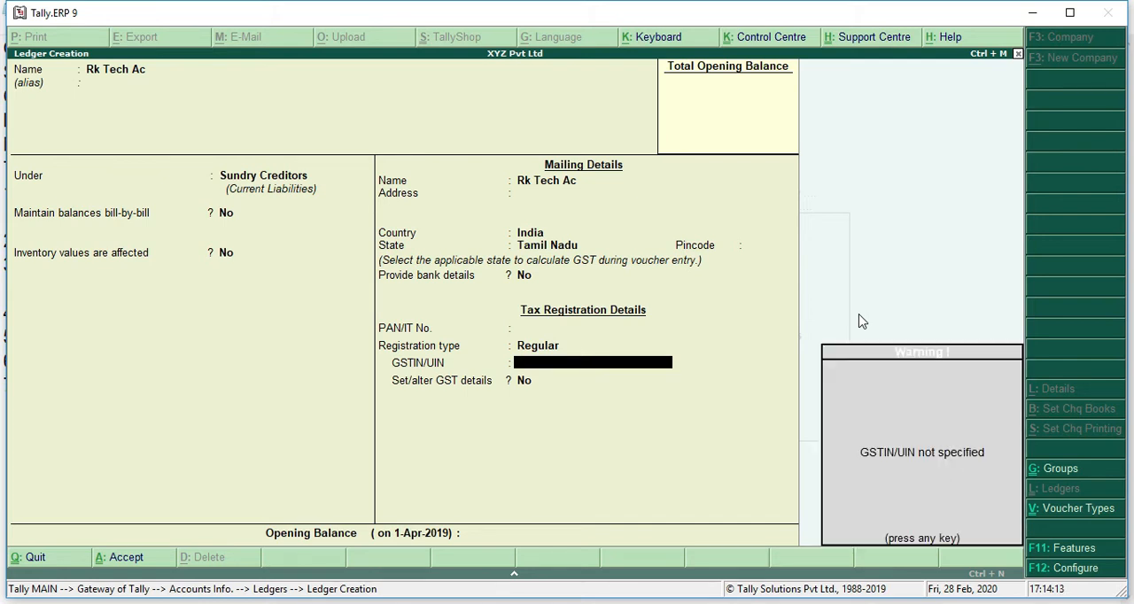
pyautogui.press('Return')
pyautogui.press('Return')
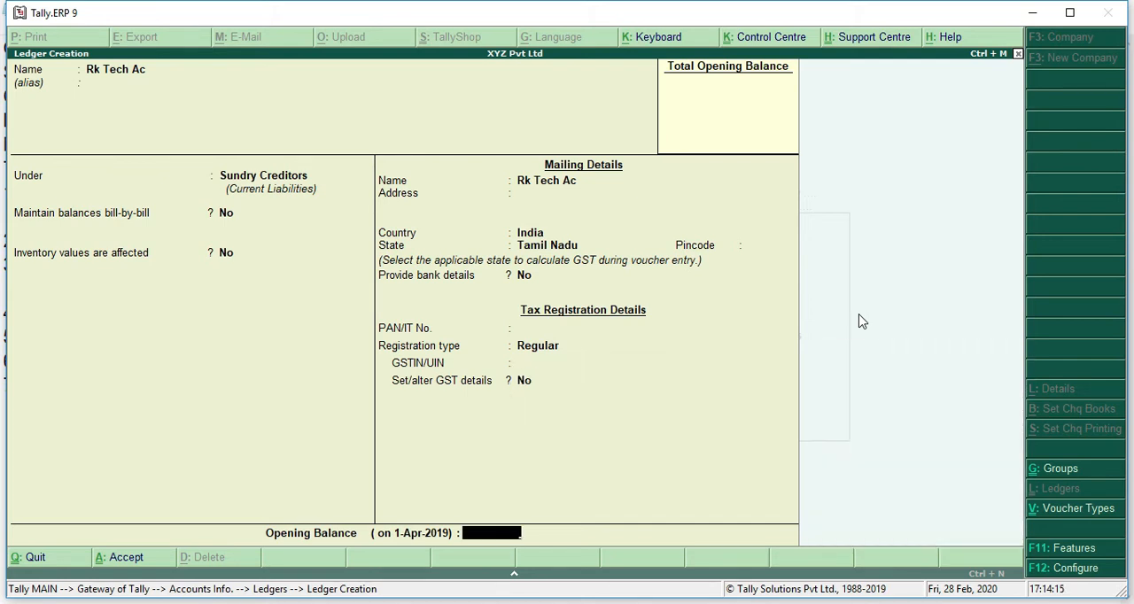
pyautogui.press('Return')
pyautogui.press('Return')
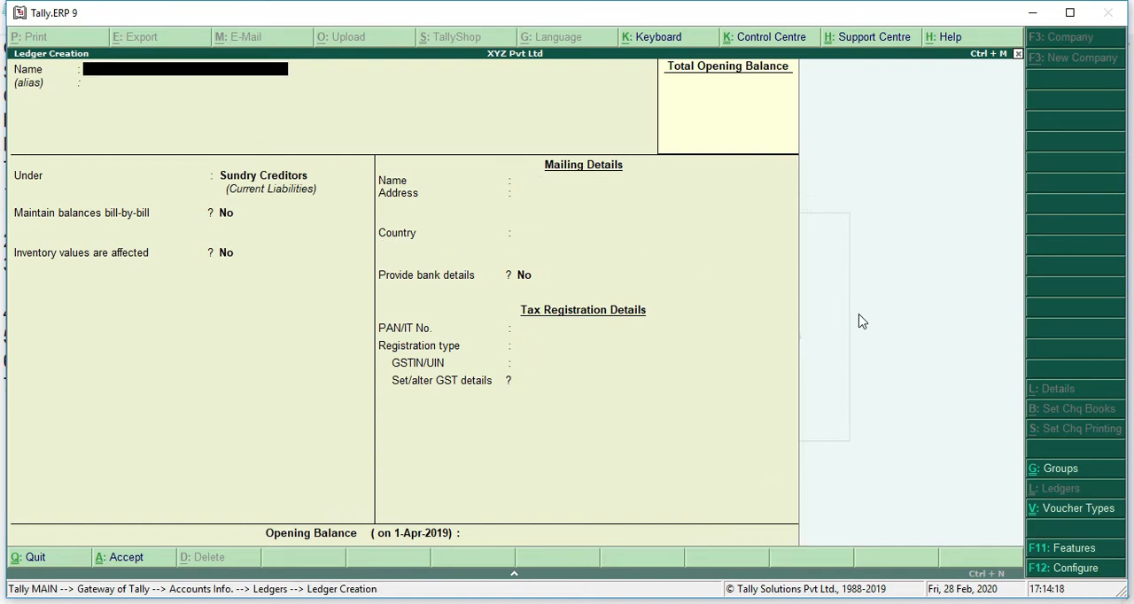
# Step: Switch to the GstPractice1 notes in Notepad and write SGST on the indented line under transaction 1
pyautogui.click(430, 603)
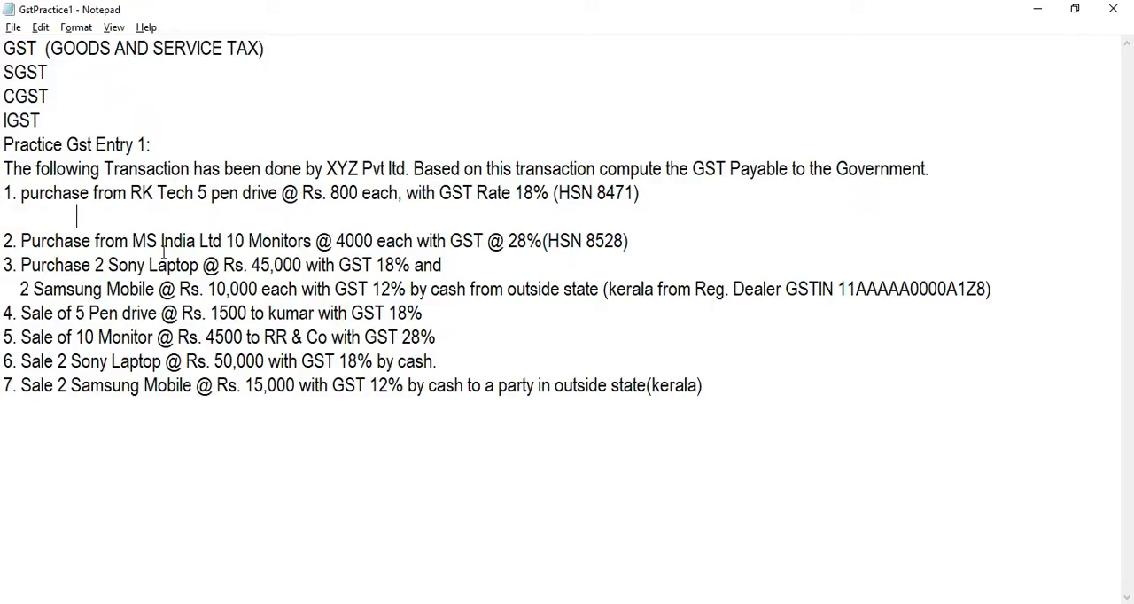
pyautogui.click(158, 194)
pyautogui.click(118, 216)
pyautogui.write('g')
pyautogui.press('BackSpace')
pyautogui.press('capslock')
pyautogui.write('S')
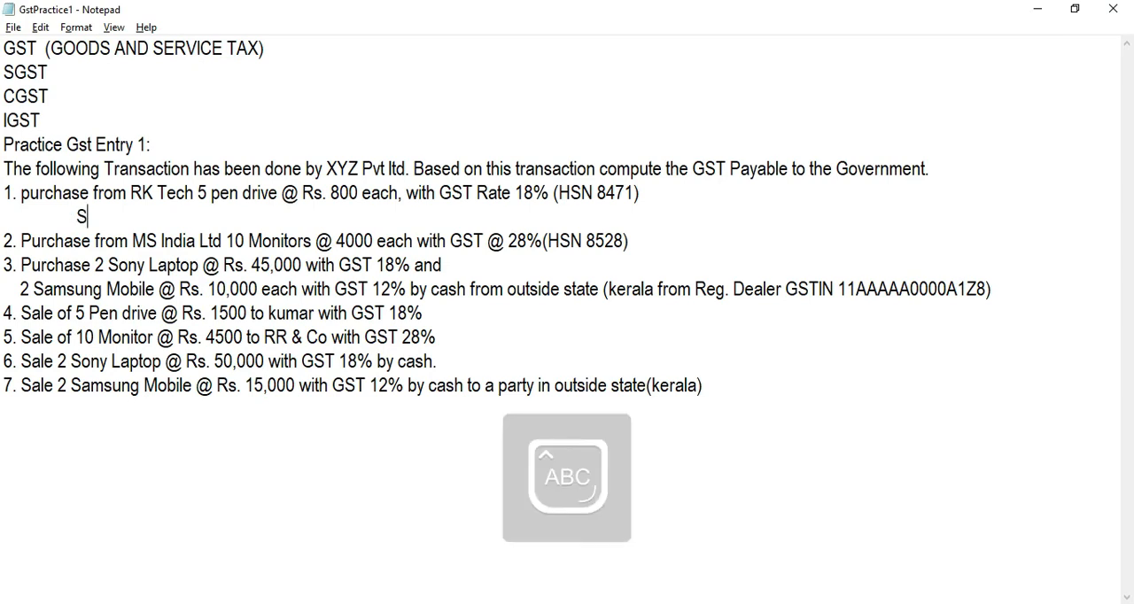
pyautogui.write('GST')
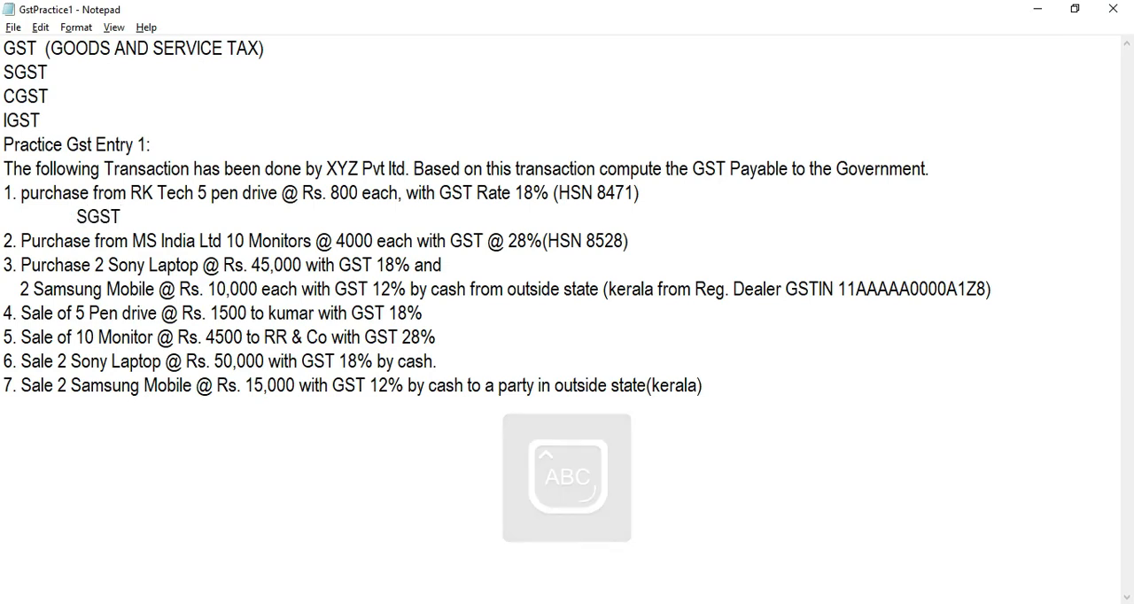
# Step: Add CGST on a new line below SGST and indent it to align with SGST
pyautogui.press('Return')
pyautogui.write('C')
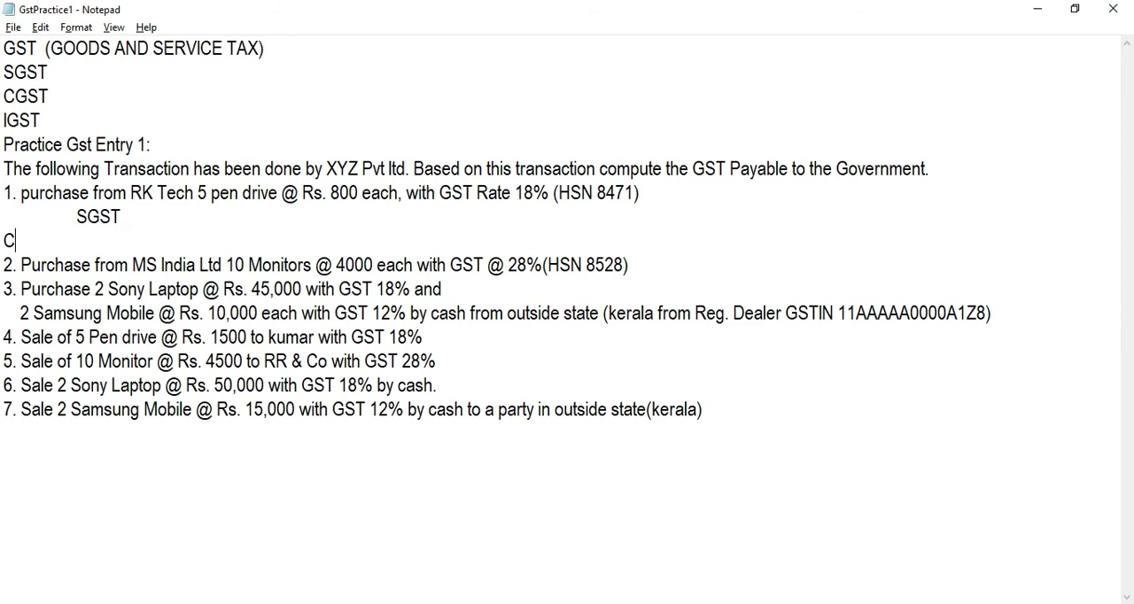
pyautogui.write('GST')
pyautogui.press('Left')
pyautogui.press('Left')
pyautogui.press('Left')
pyautogui.press('Left')
pyautogui.press('Tab')
pyautogui.press('Up')
pyautogui.press('Right')
pyautogui.press('Right')
pyautogui.press('Right')
pyautogui.press('Right')
pyautogui.press('Left')
pyautogui.press('Left')
pyautogui.press('Left')
pyautogui.press('Left')
pyautogui.press('Left')
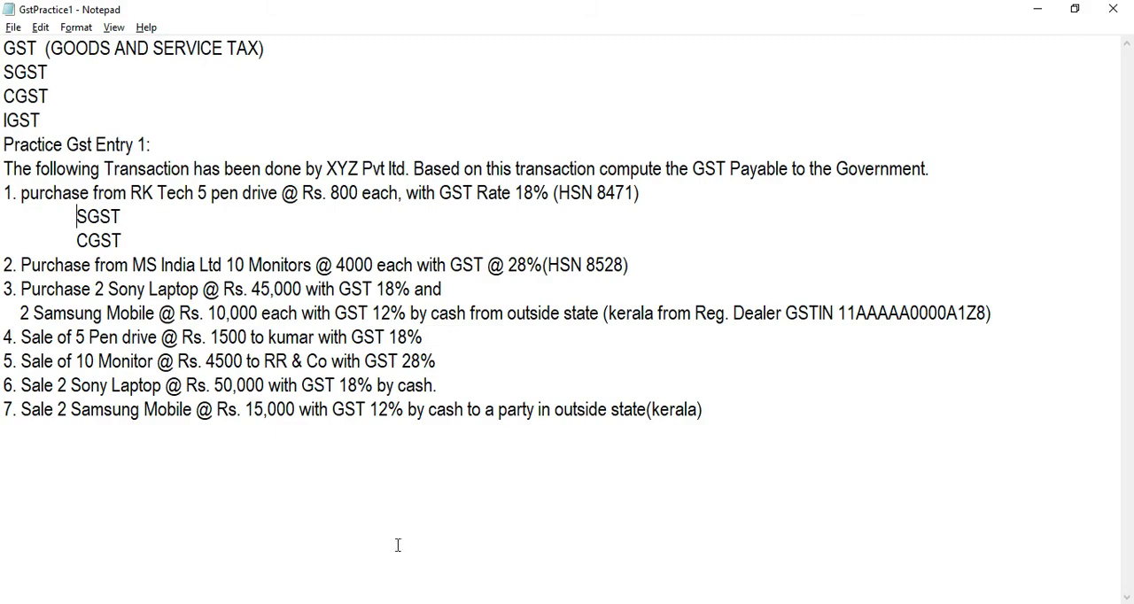
# Step: Switch to Tally.ERP 9 and name the new ledger Input SGST 9%, leaving the alias blank
pyautogui.click(429, 602)
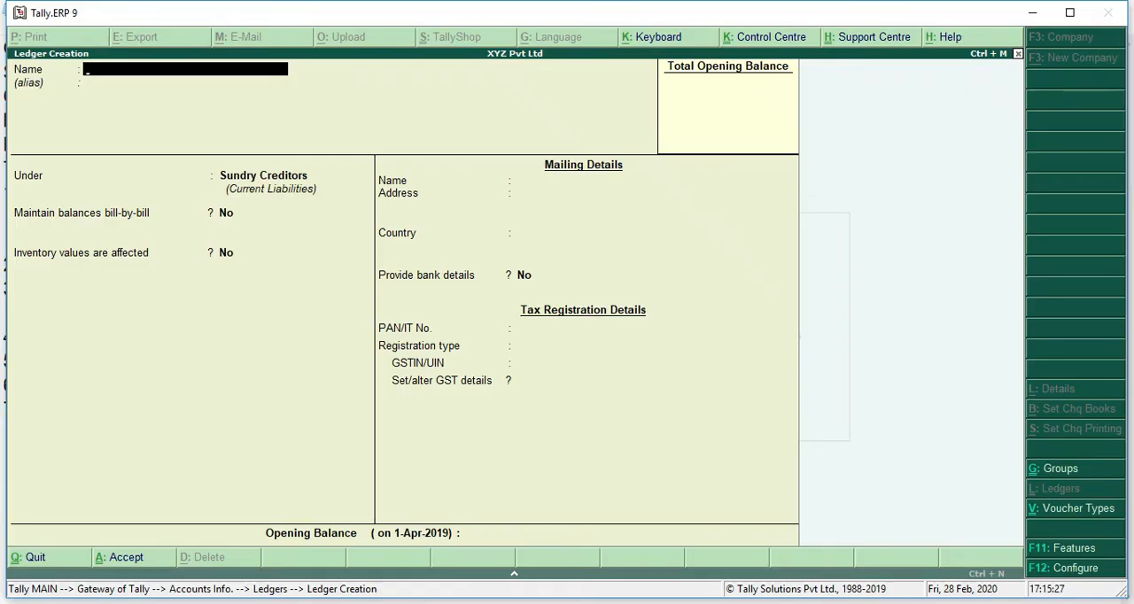
pyautogui.write('INP')
pyautogui.press('BackSpace')
pyautogui.press('BackSpace')
pyautogui.press('capslock')
pyautogui.write('nput')
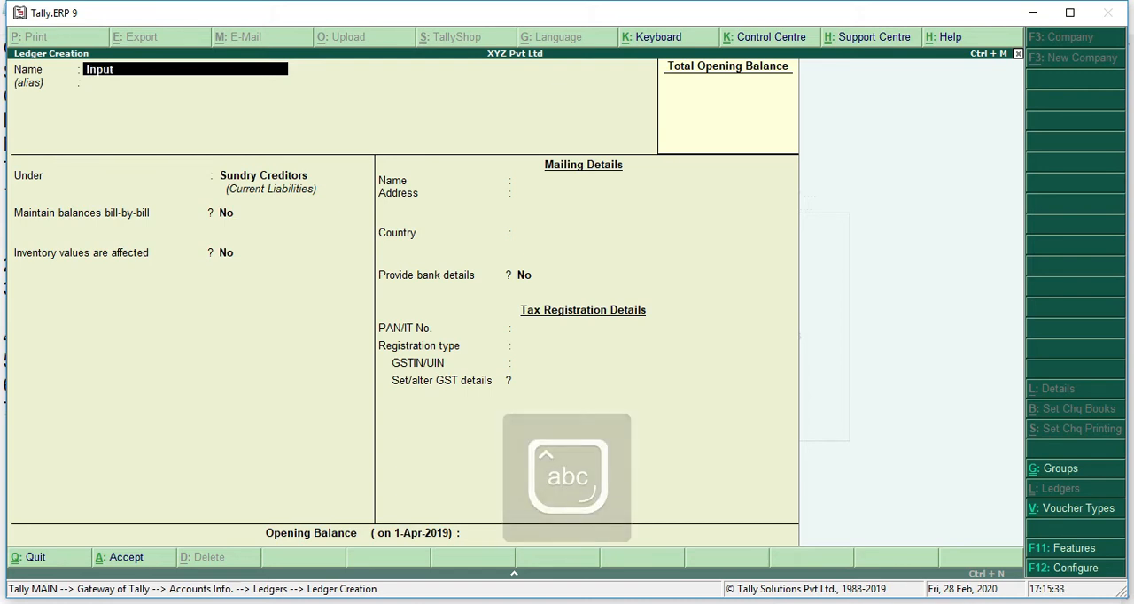
pyautogui.press('capslock')
pyautogui.write('SGS')
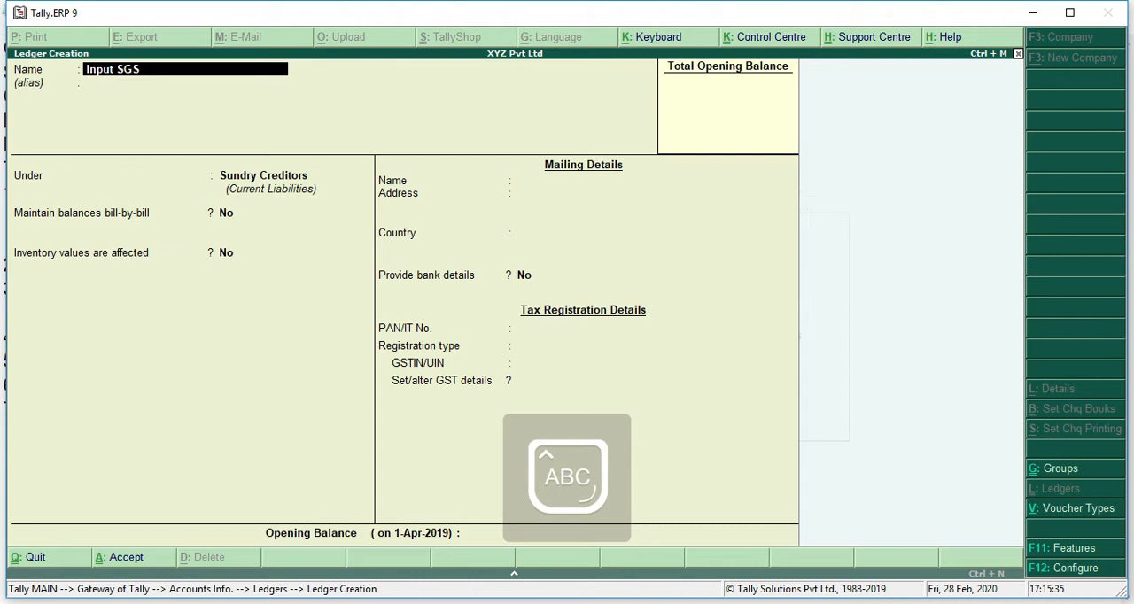
pyautogui.write('T ')
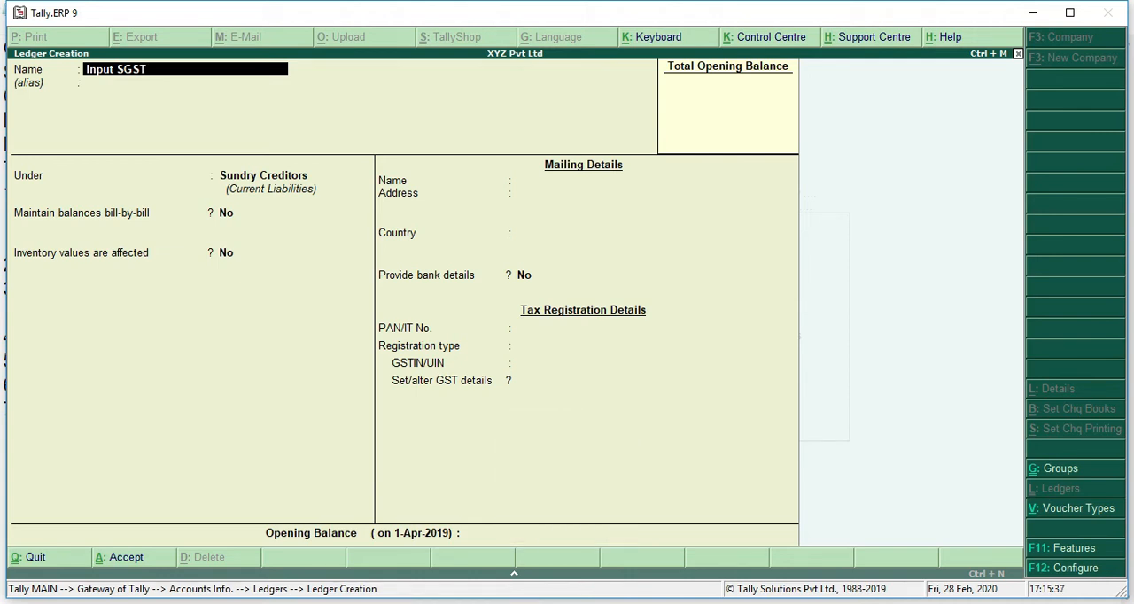
pyautogui.write('9%')
pyautogui.press('Return')
pyautogui.press('Return')
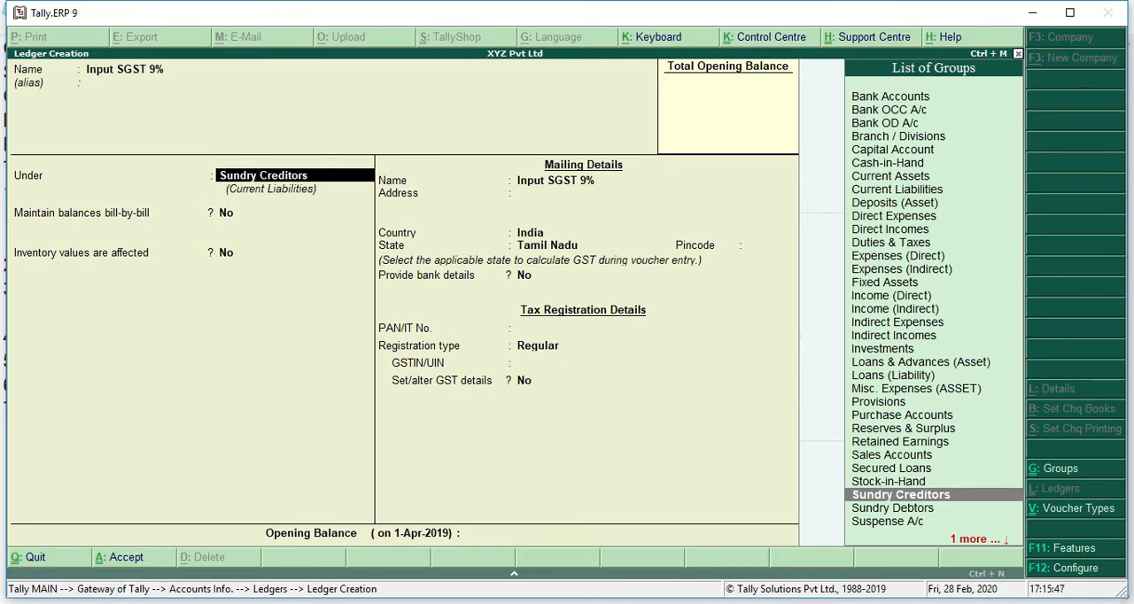
# Step: Place the Input SGST 9% ledger under Duties & Taxes with duty type GST and tax type State Tax
pyautogui.write('du')
pyautogui.press('Return')
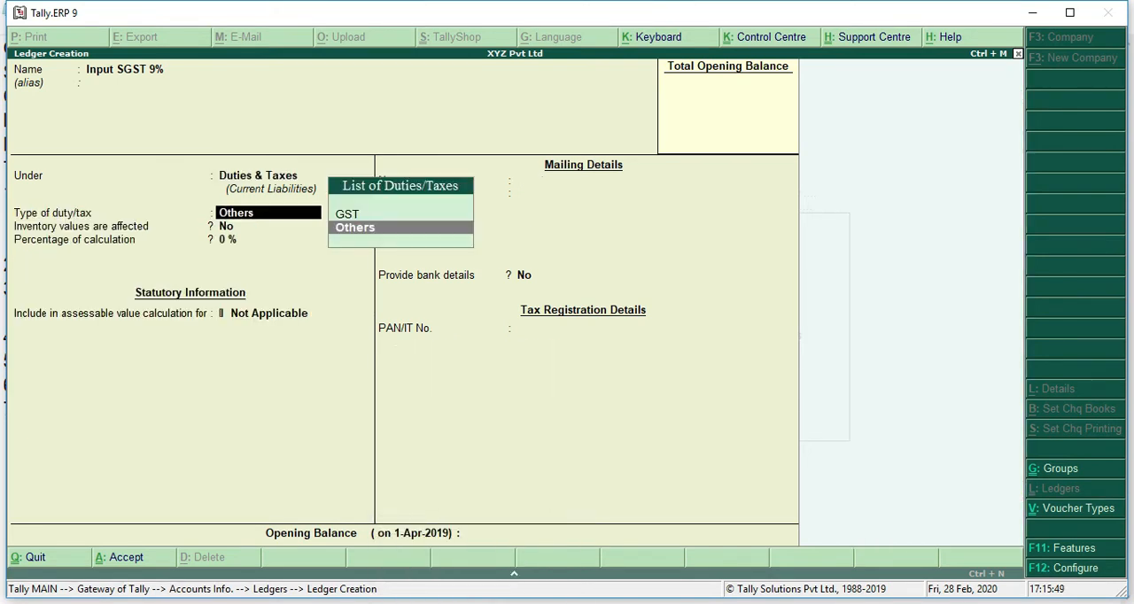
pyautogui.press('Up')
pyautogui.press('Return')
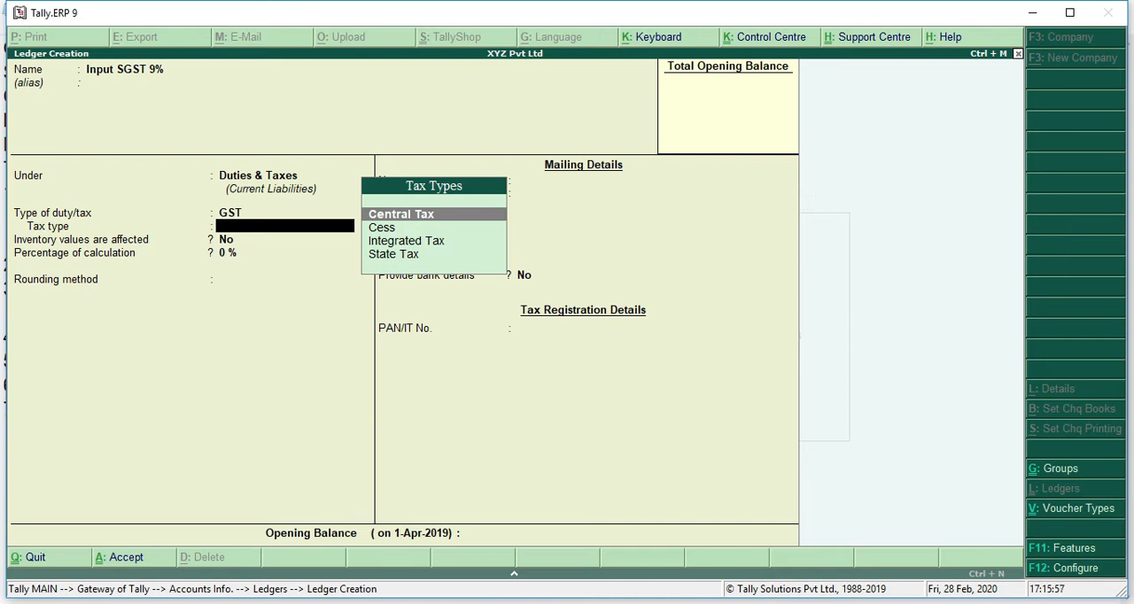
pyautogui.press('Down')
pyautogui.press('Down')
pyautogui.press('Down')
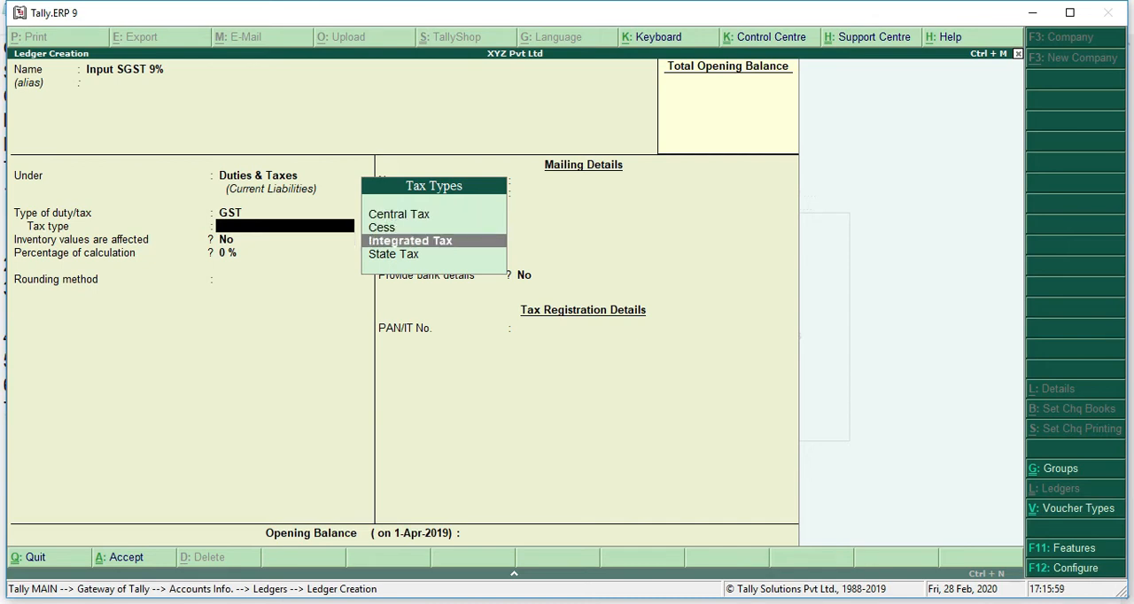
pyautogui.press('Return')
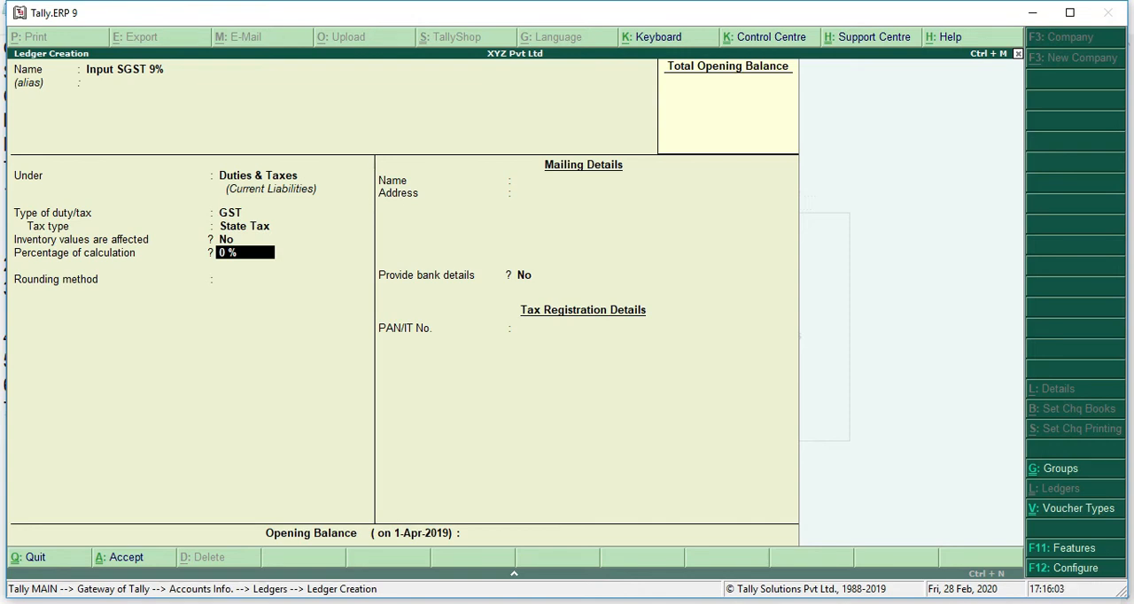
# Step: Set the percentage of calculation to 9%, keep rounding Not Applicable and bank details No, and save the Input SGST ledger
pyautogui.write('9')
pyautogui.press('Return')
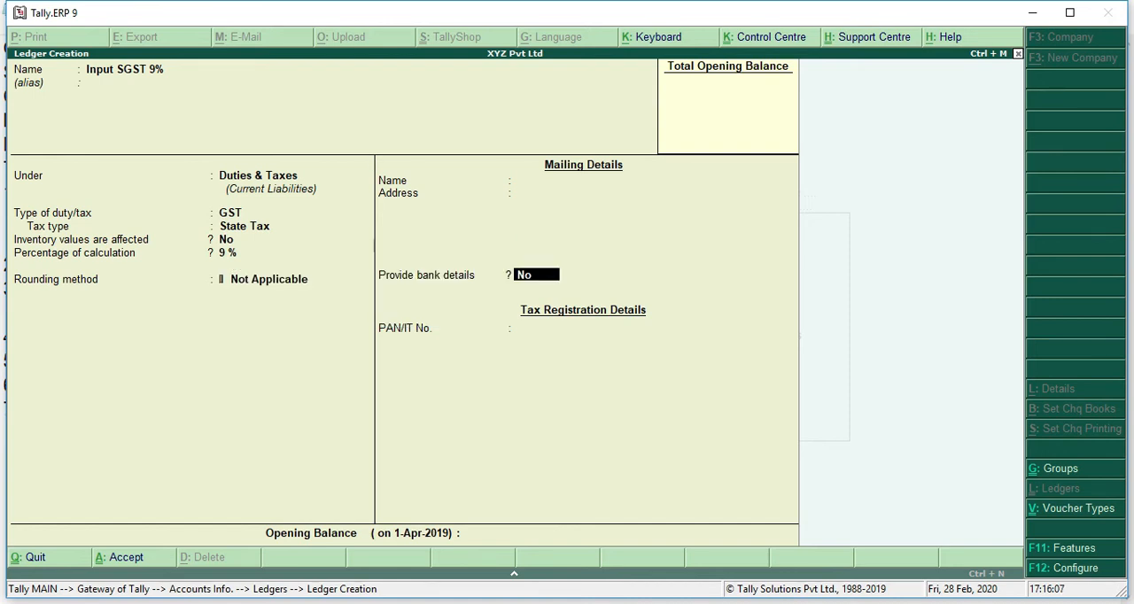
pyautogui.press('Return')
pyautogui.press('Return')
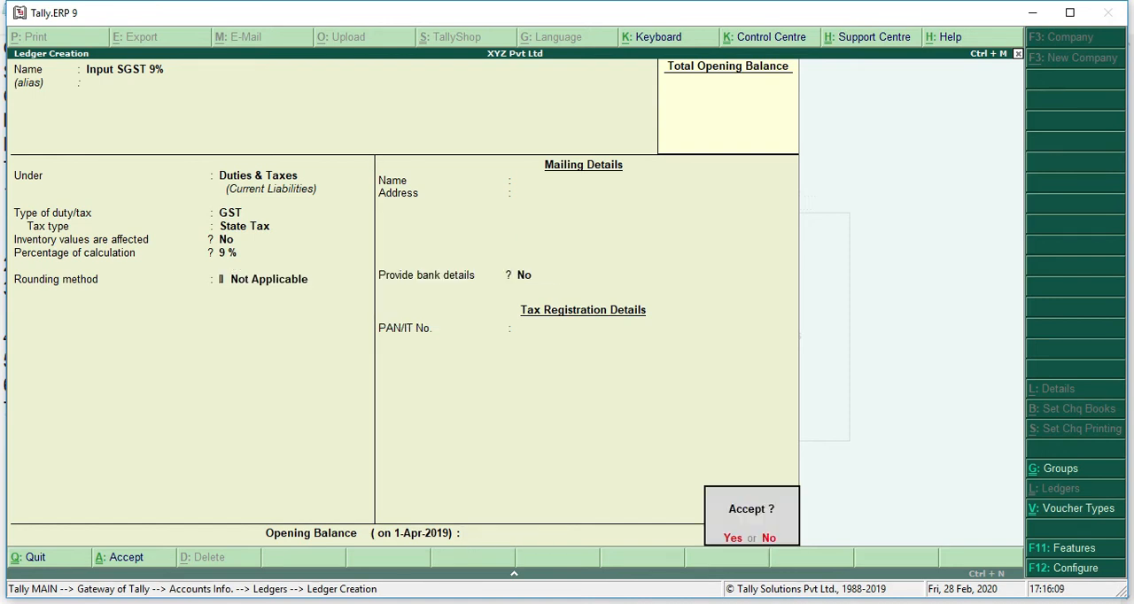
pyautogui.press('Return')
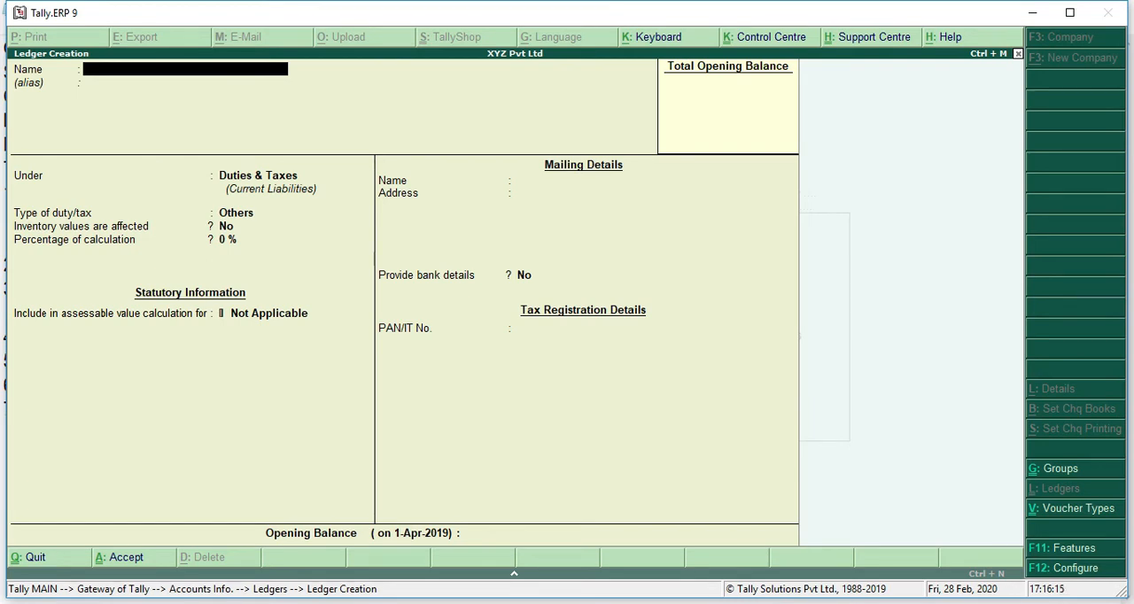
# Step: Check the GstPractice1 notes in Notepad, return to Tally.ERP 9, and name the new ledger Input CGST 9%
pyautogui.click(461, 601)
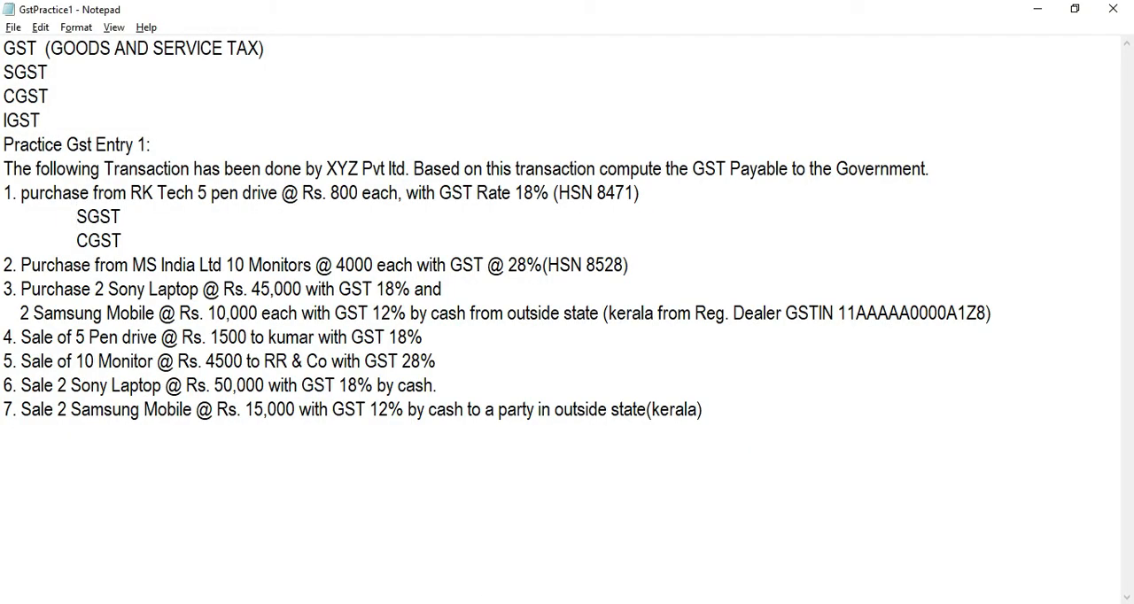
pyautogui.hotkey('alt', 'Tab')
pyautogui.write('INPU')
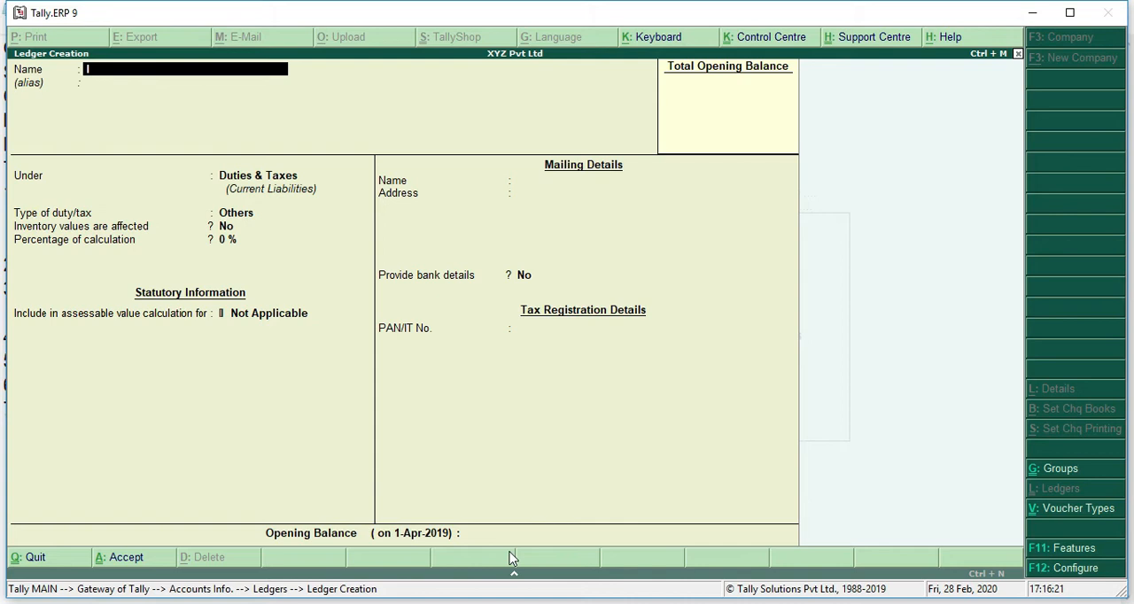
pyautogui.press('capslock')
pyautogui.press('BackSpace')
pyautogui.press('BackSpace')
pyautogui.press('BackSpace')
pyautogui.write('nput')
pyautogui.press('capslock')
pyautogui.write('CGST')
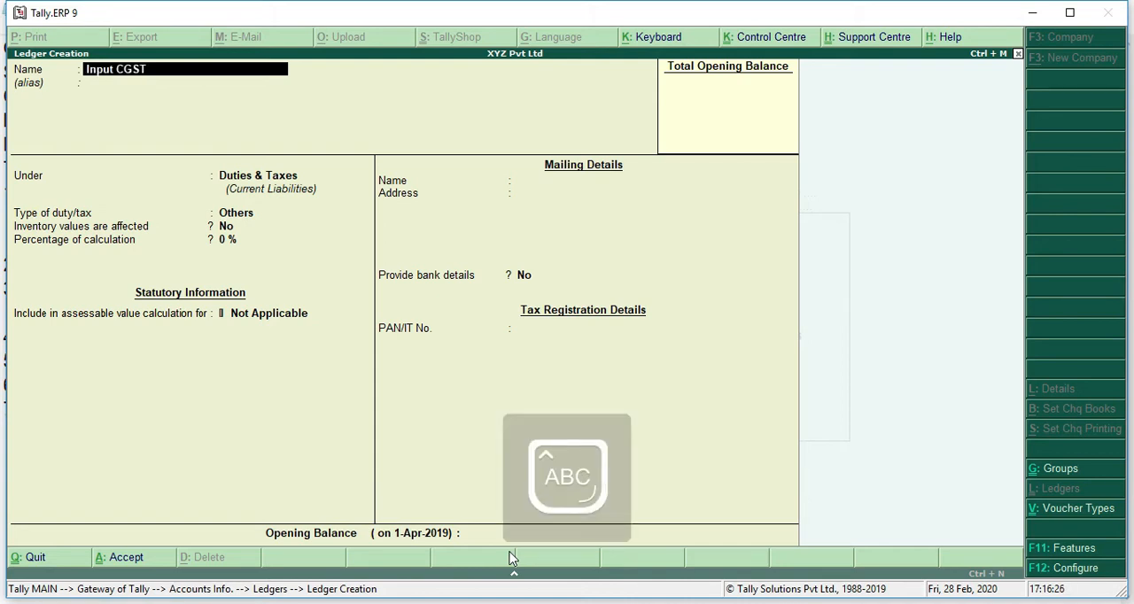
pyautogui.press('capslock')
pyautogui.write('9')
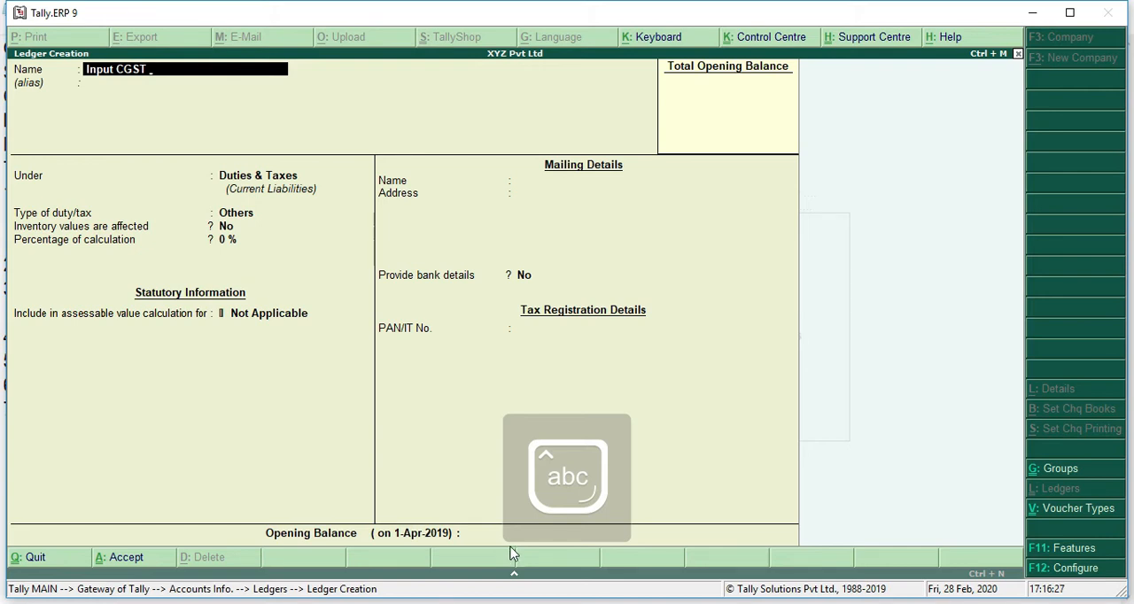
pyautogui.write('%')
# Step: Keep the Input CGST 9% ledger under Duties & Taxes and set its duty type to GST and tax type to Central Tax
pyautogui.press('Return')
pyautogui.press('Return')
pyautogui.press('Return')
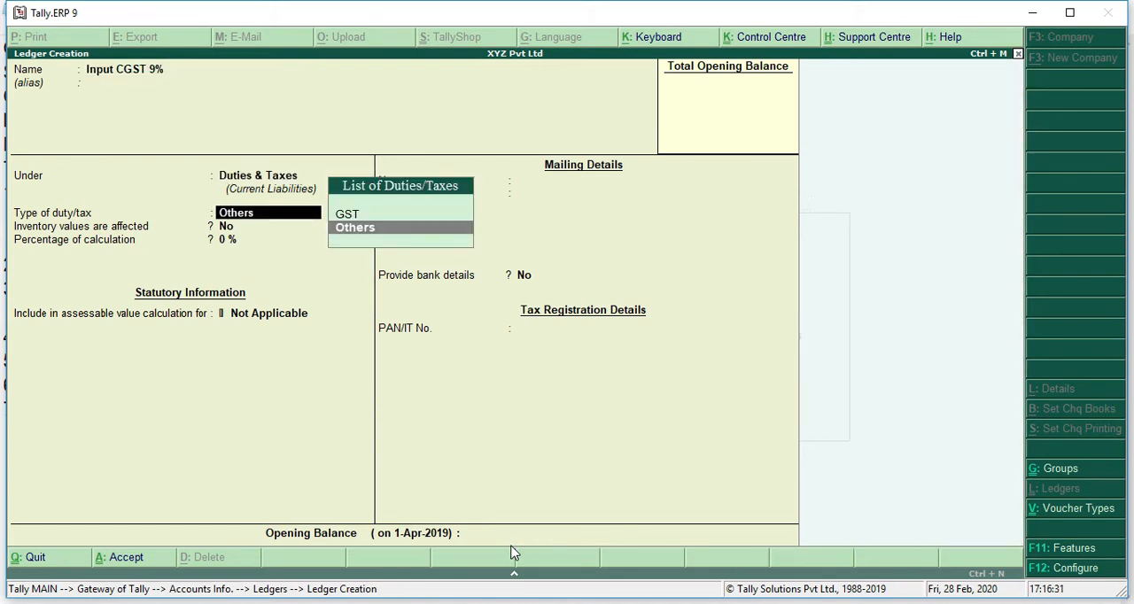
pyautogui.press('Up')
pyautogui.press('Return')
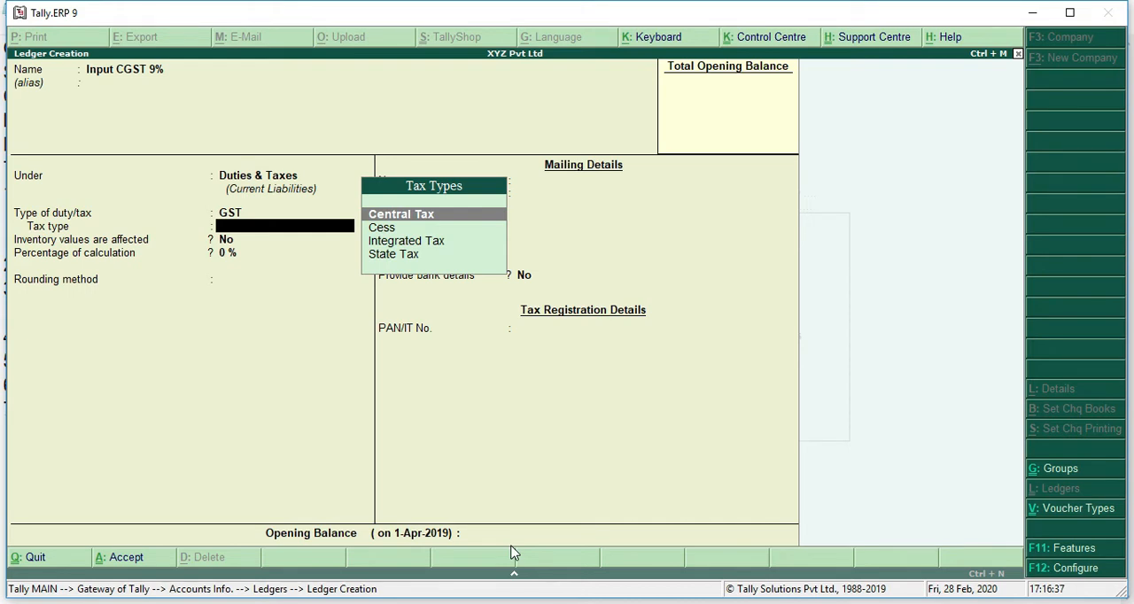
pyautogui.press('Return')
# Step: Set the percentage of calculation to 9%, keep rounding Not Applicable and bank details No, and save the Input CGST ledger
pyautogui.write('9')
pyautogui.press('Return')
pyautogui.press('Return')
pyautogui.press('Return')
pyautogui.press('Return')
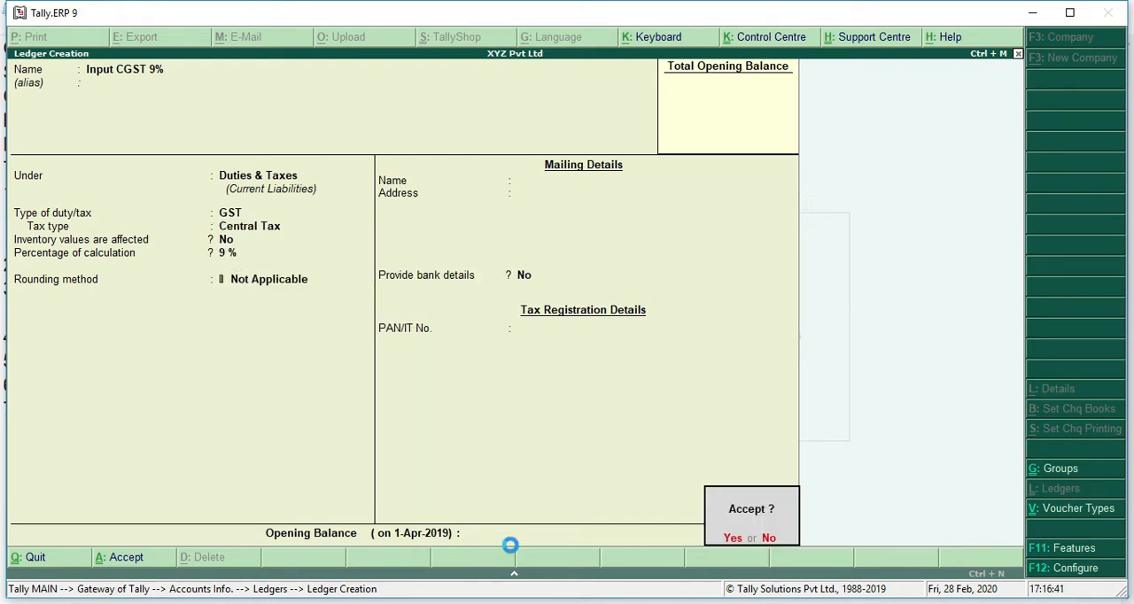
pyautogui.press('Return')
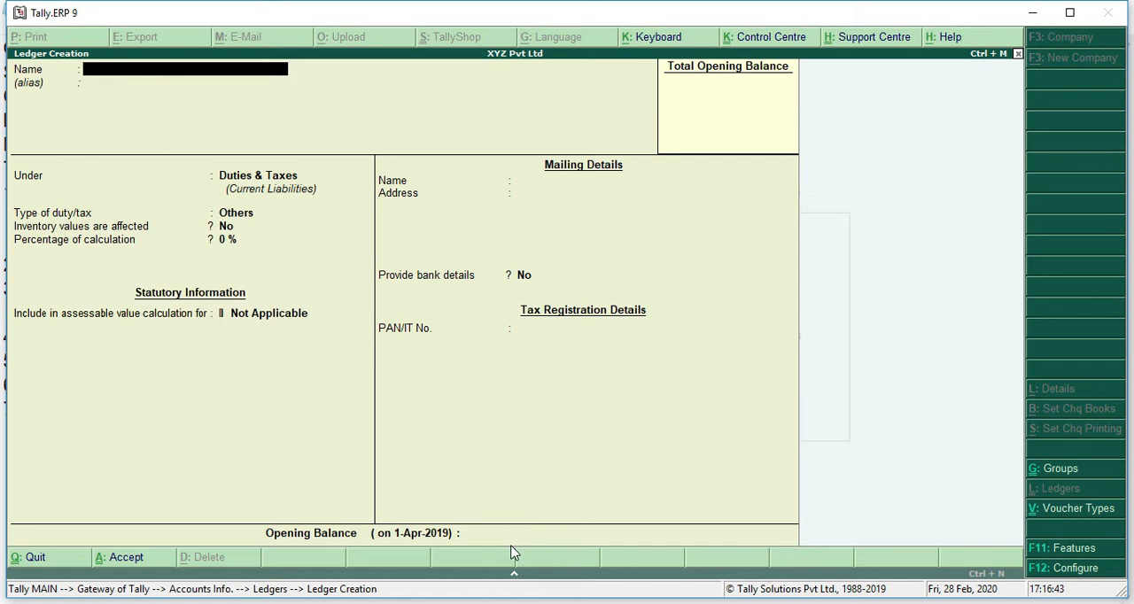
# Step: Switch to the GstPractice1 notes in Notepad and add an indented line "purchase @ 28%" under transaction 2
pyautogui.hotkey('alt', 'Tab')
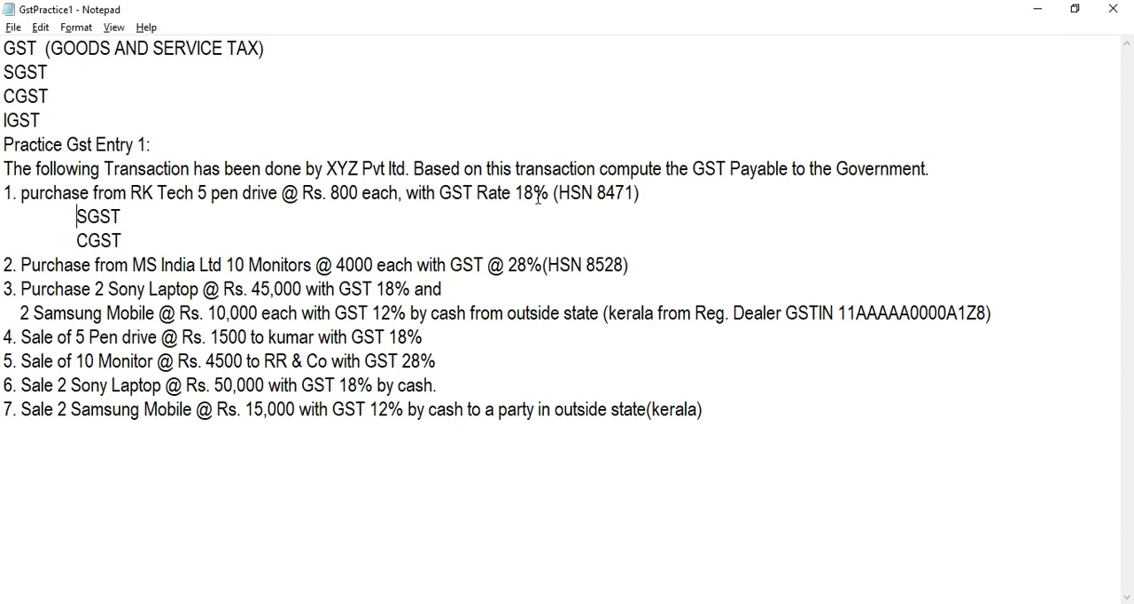
pyautogui.click(96, 240)
pyautogui.click(688, 280)
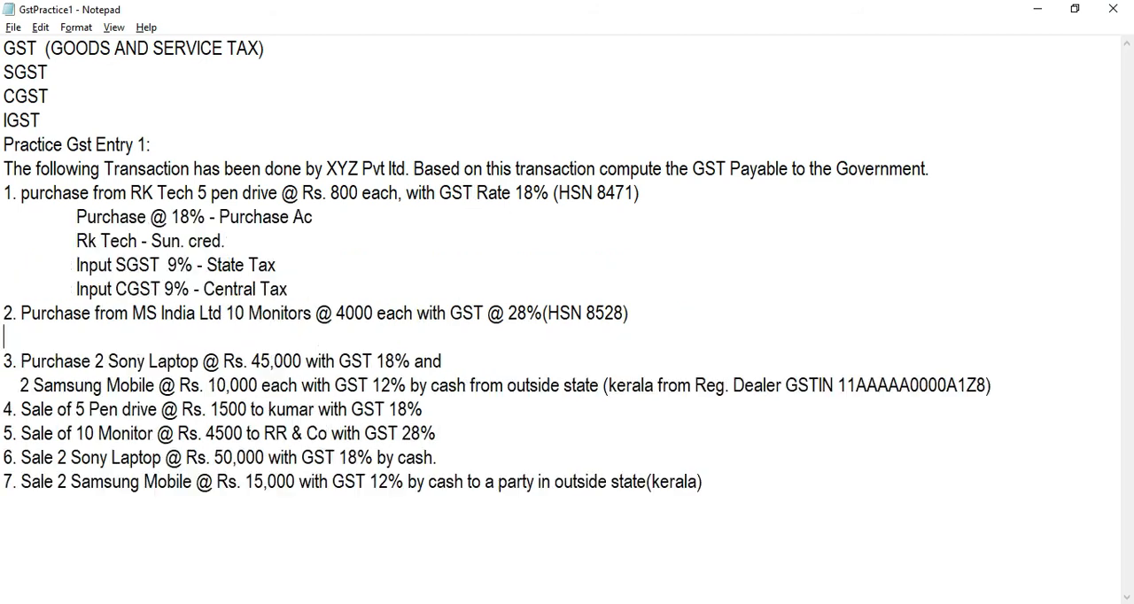
pyautogui.press('Tab')
pyautogui.write('purchase @ 28')
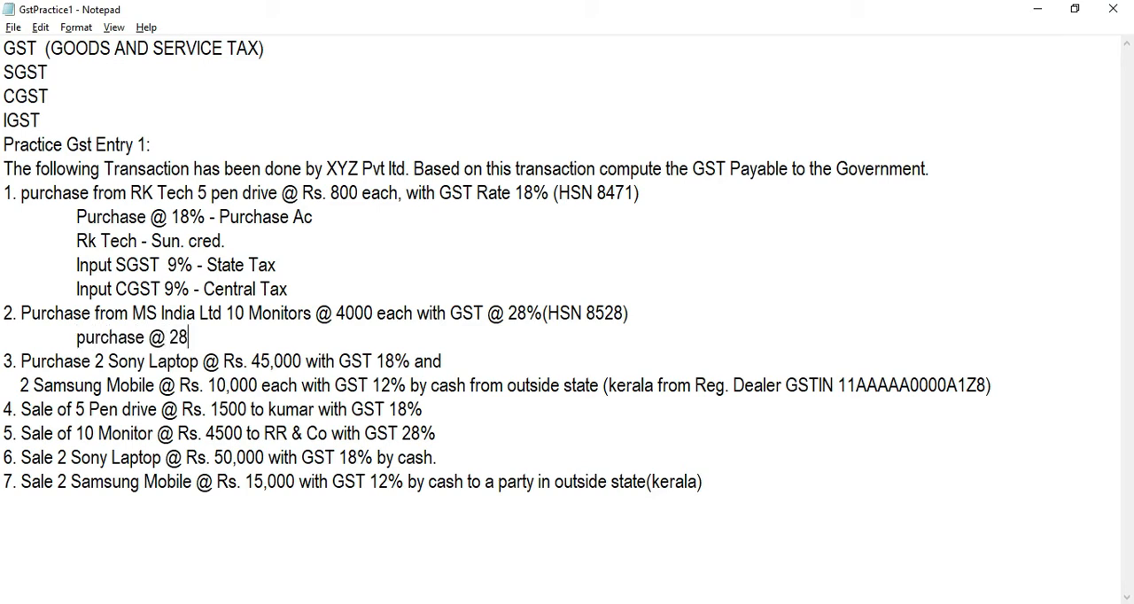
pyautogui.write('%')
# Step: Add an indented line "Ms India Ltd" below the purchase @ 28% line
pyautogui.press('Return')
pyautogui.press('Tab')
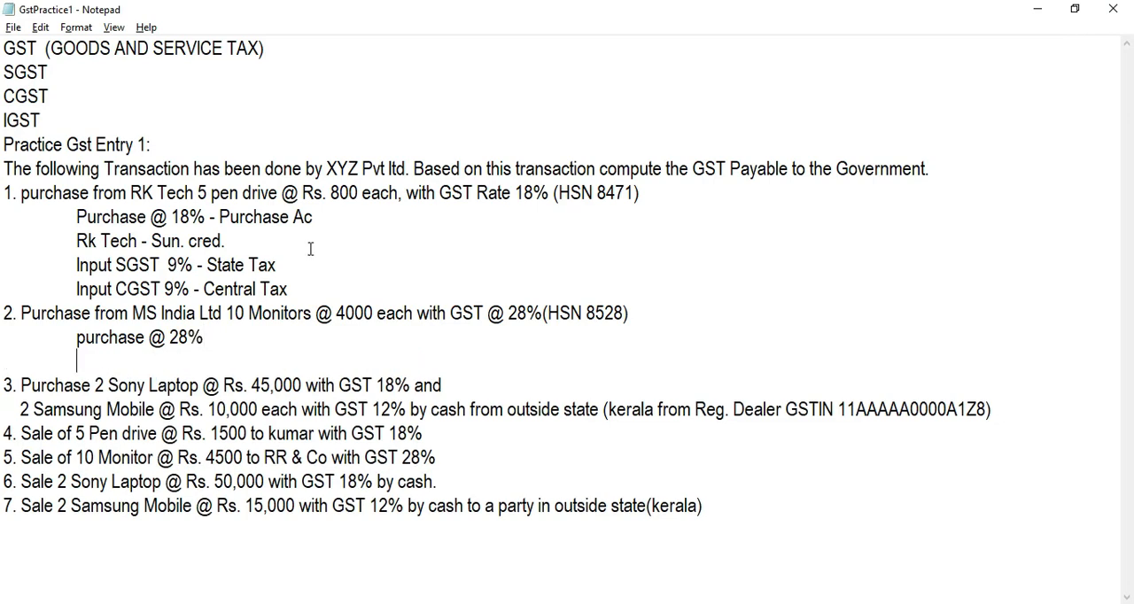
pyautogui.write('Ms INdia')
pyautogui.press('BackSpace')
pyautogui.press('BackSpace')
pyautogui.press('BackSpace')
pyautogui.press('BackSpace')
pyautogui.press('BackSpace')
pyautogui.write('ndia ')
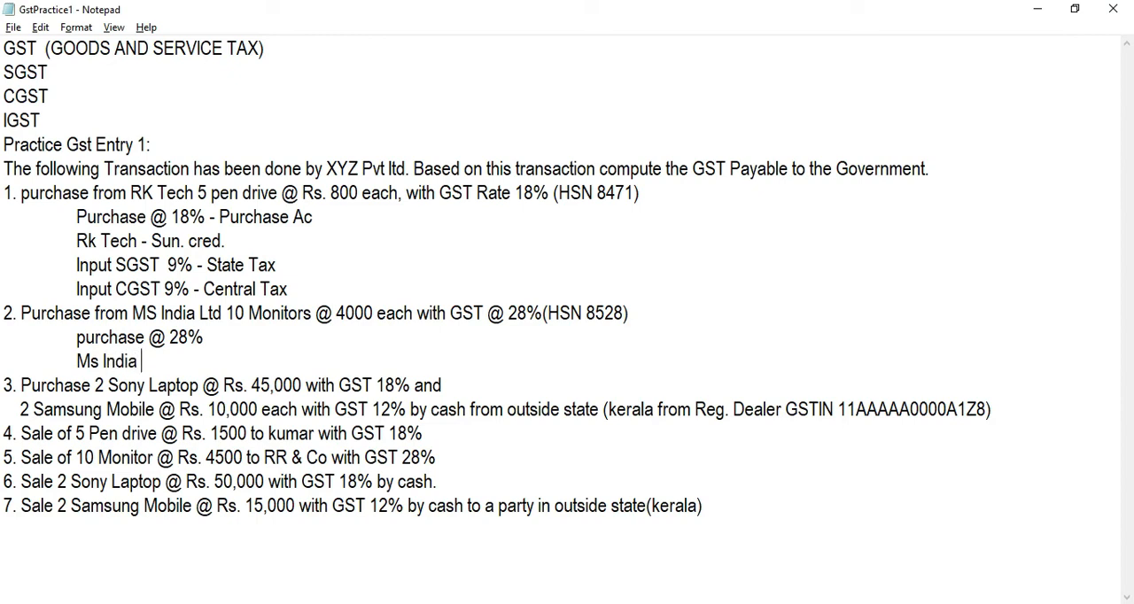
pyautogui.write('Ltd')
# Step: Add indented lines "Input SGST 14%" and "Input CGST 14%" below the Ms India Ltd line
pyautogui.press('Return')
pyautogui.press('Tab')
pyautogui.write('INput')
pyautogui.press('BackSpace')
pyautogui.press('BackSpace')
pyautogui.press('BackSpace')
pyautogui.press('BackSpace')
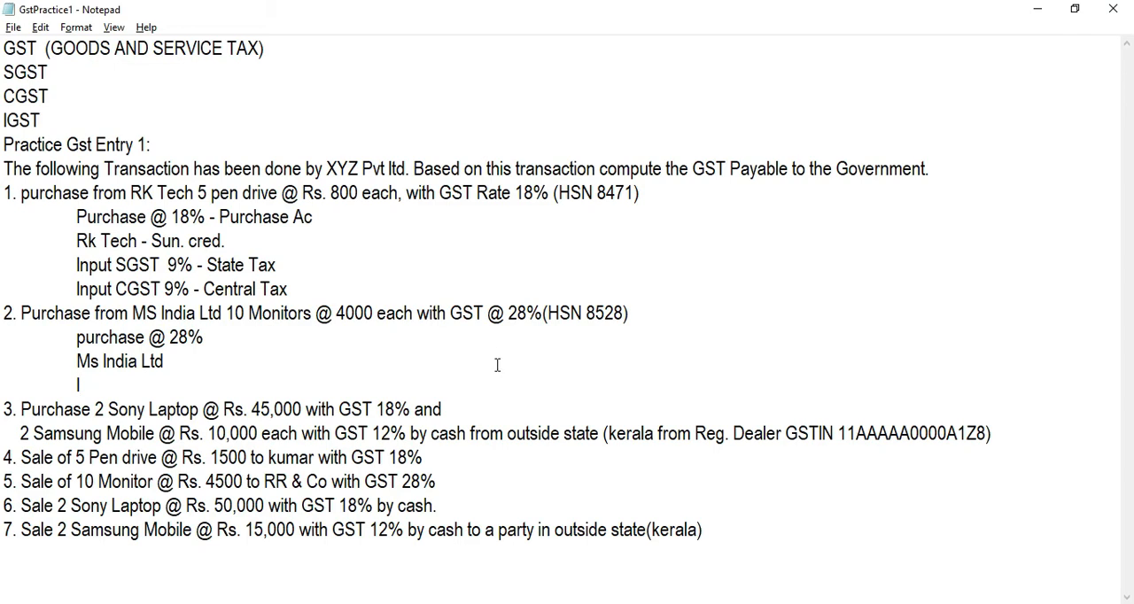
pyautogui.click(648, 309)
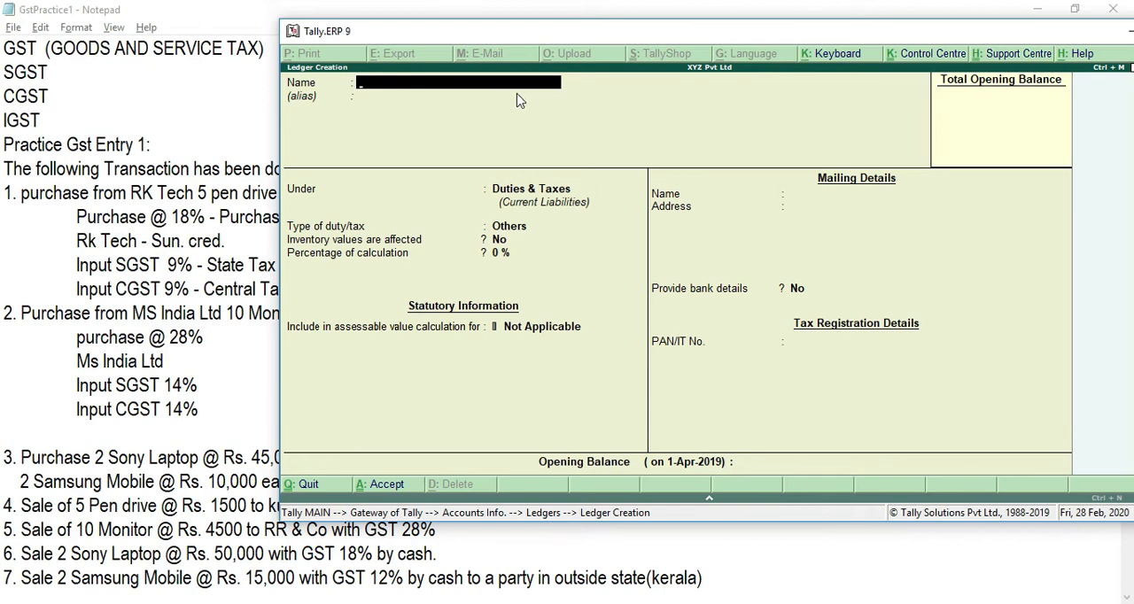
# Step: In the Tally.ERP 9 ledger creation form, name the ledger Purchase @ 28% and leave the alias blank
pyautogui.write('PURC')
pyautogui.press('capslock')
pyautogui.press('BackSpace')
pyautogui.press('BackSpace')
pyautogui.press('BackSpace')
pyautogui.write('urchase')
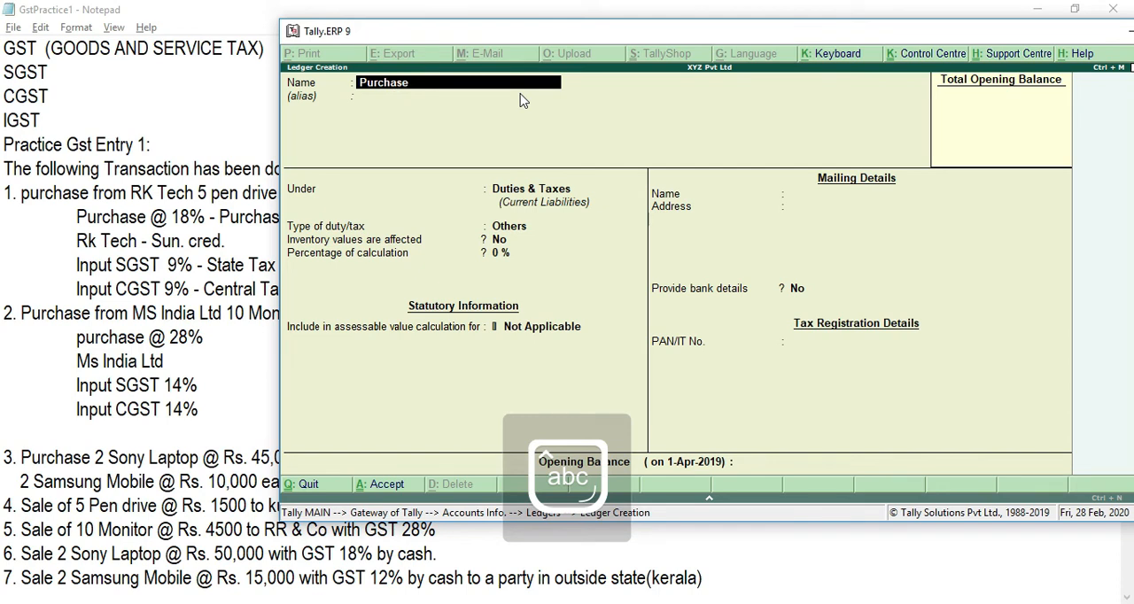
pyautogui.write(' @ 28%')
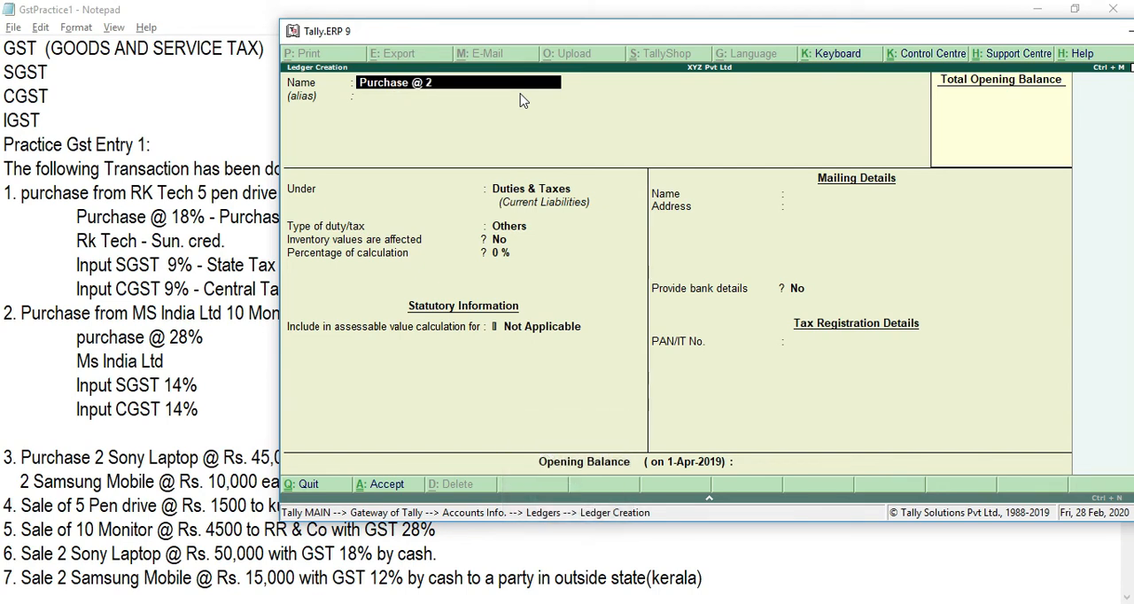
pyautogui.press('Return')
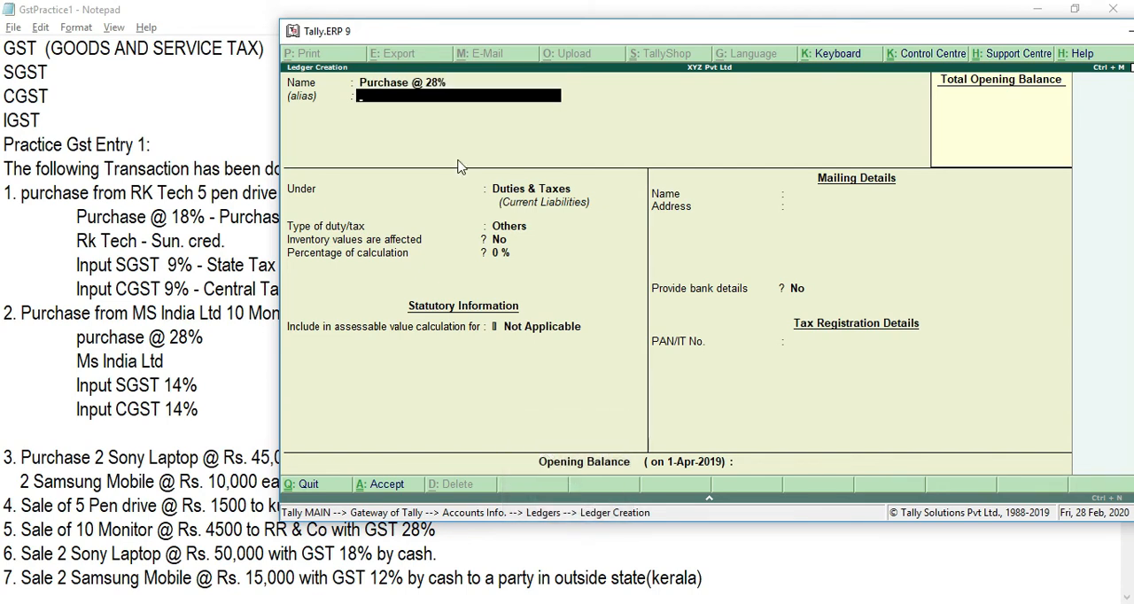
pyautogui.press('Return')
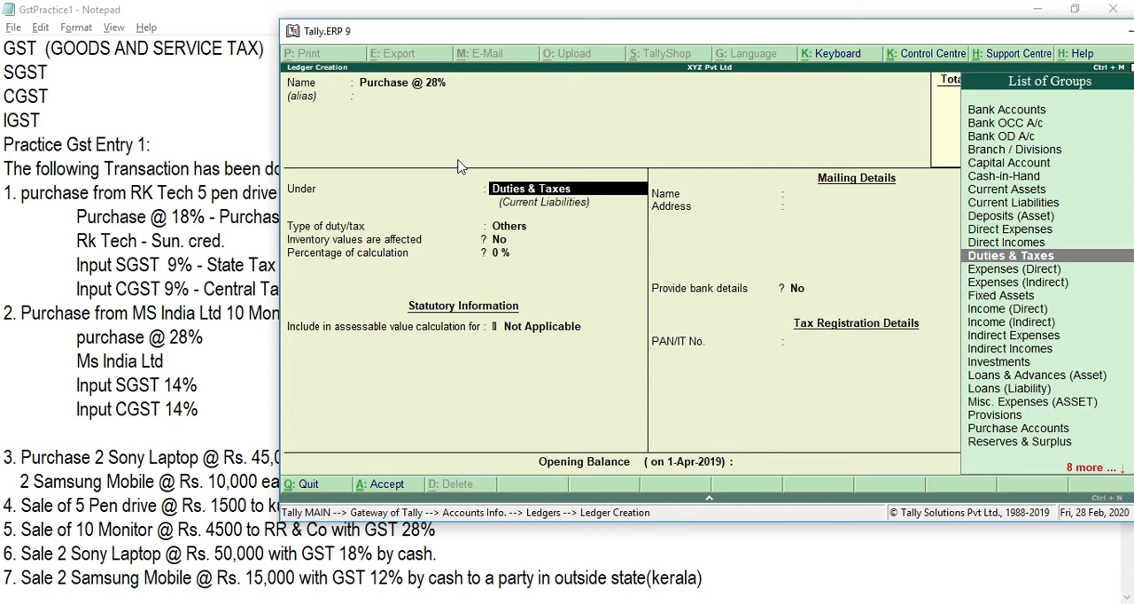
# Step: Group the Purchase @ 28% ledger under Purchase Accounts, keeping inventory values affected at Yes and ledger type Not Applicable
pyautogui.write('Pur')
pyautogui.press('Return')
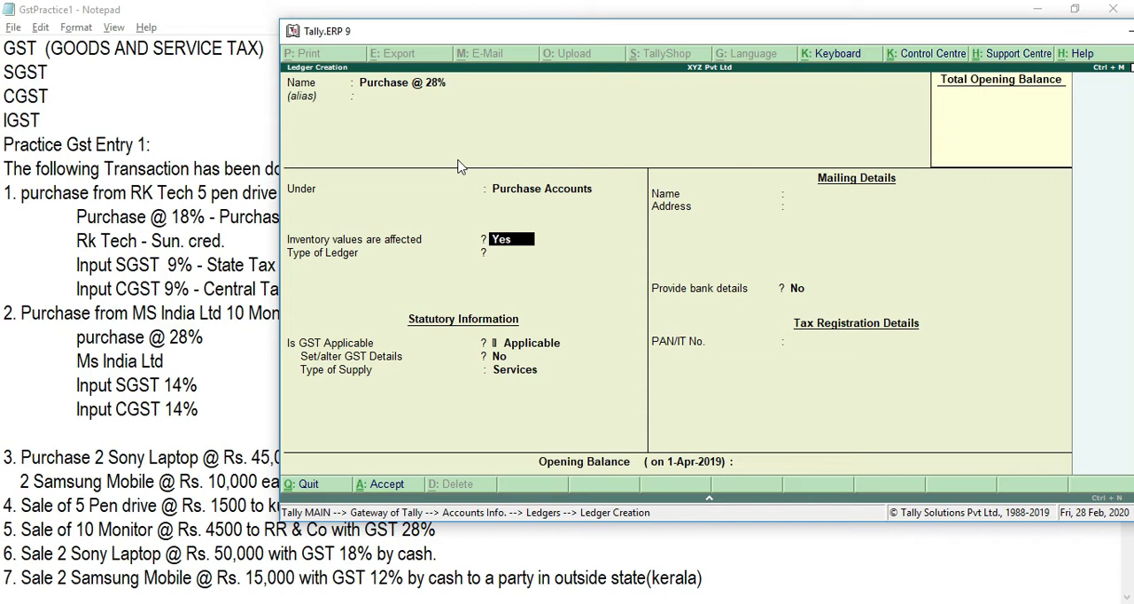
pyautogui.press('Return')
pyautogui.press('Return')
pyautogui.press('Return')
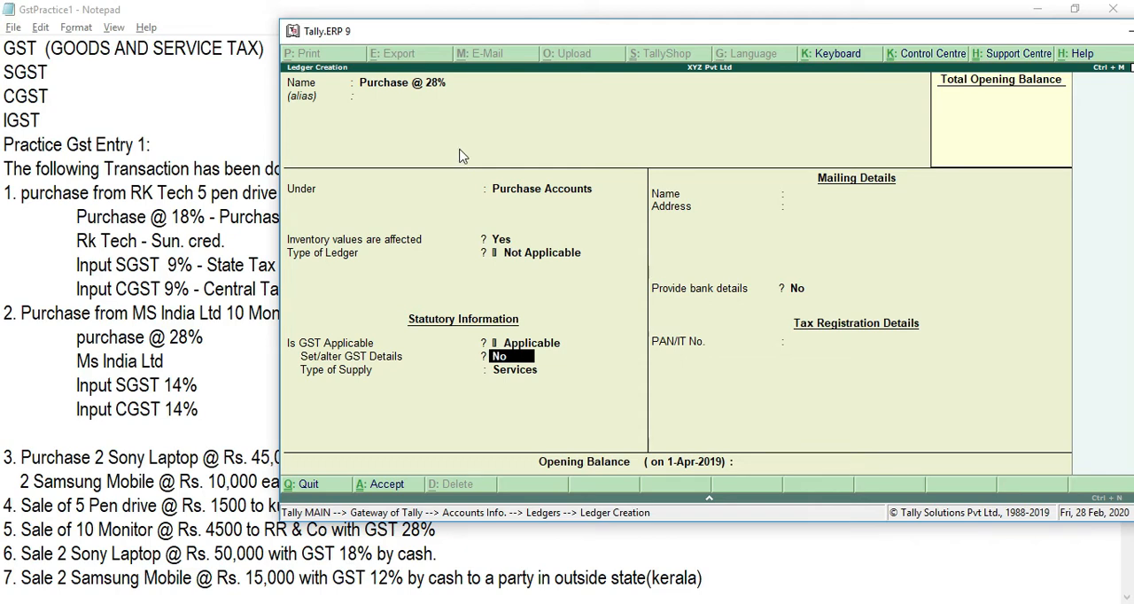
# Step: Keep GST Applicable and Set/alter GST Details at No, and set the ledger's type of supply to Goods
pyautogui.press('Return')
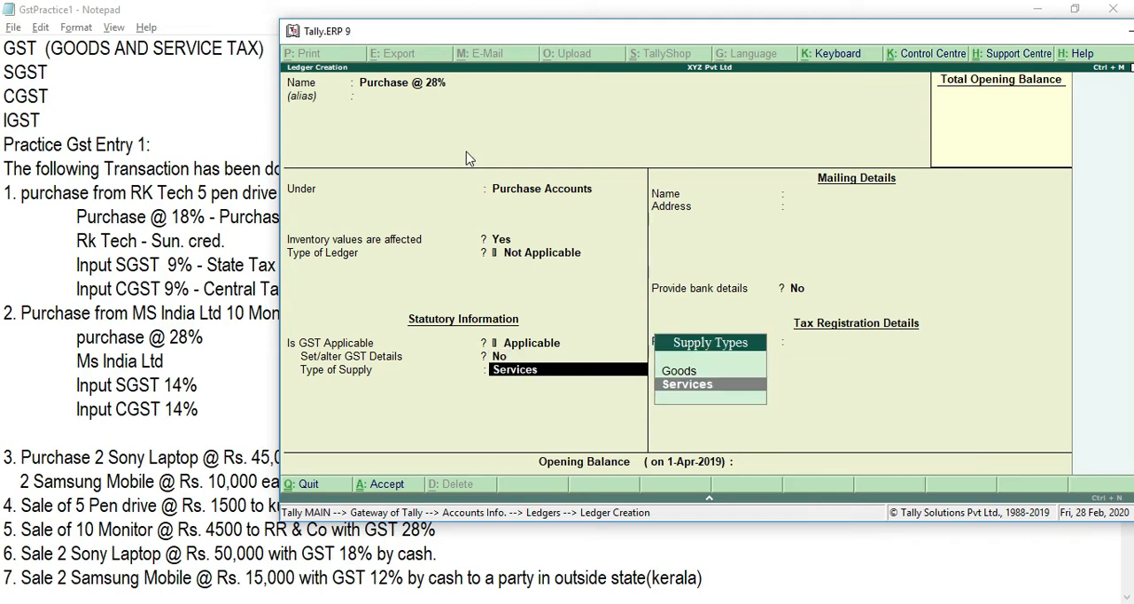
pyautogui.press('Up')
pyautogui.press('Return')
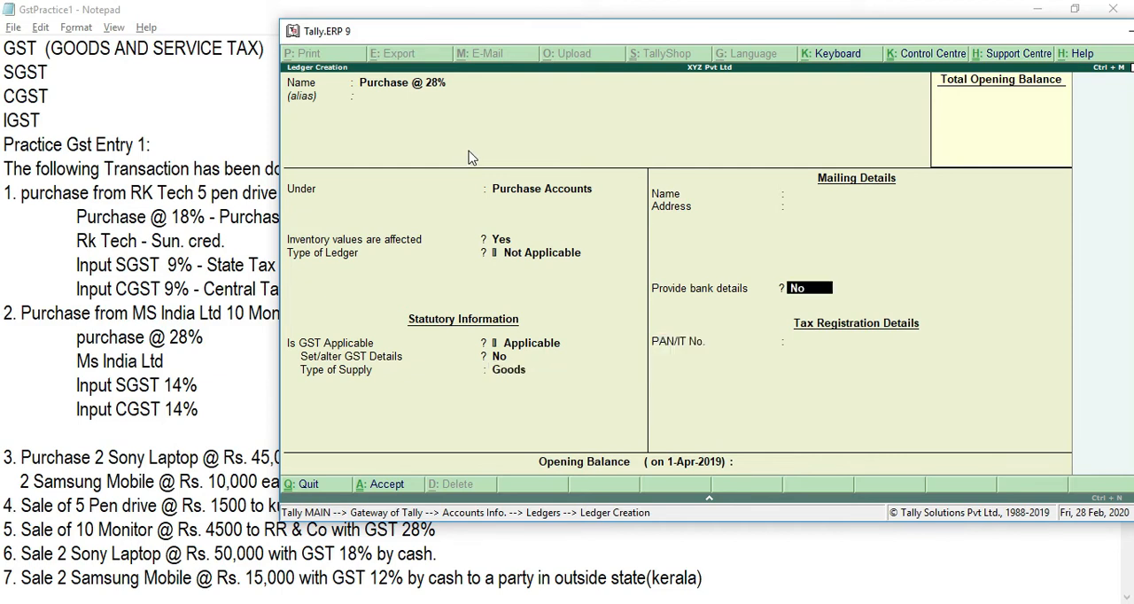
# Step: Leave bank details at No and the PAN/IT number blank, and save the Purchase @ 28% ledger
pyautogui.press('Return')
pyautogui.press('Return')
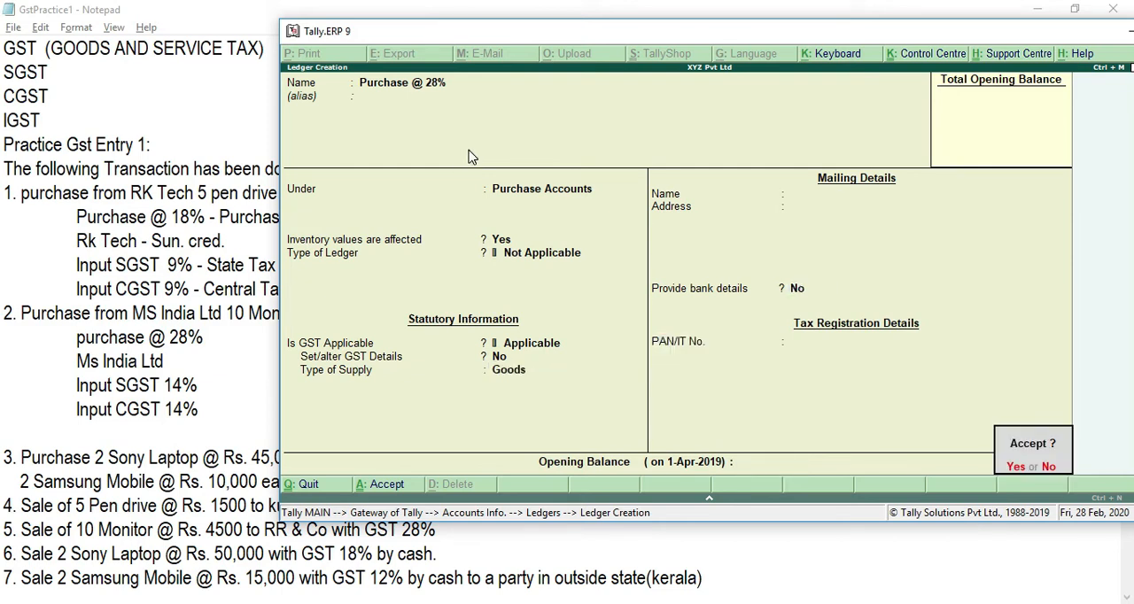
pyautogui.press('Return')
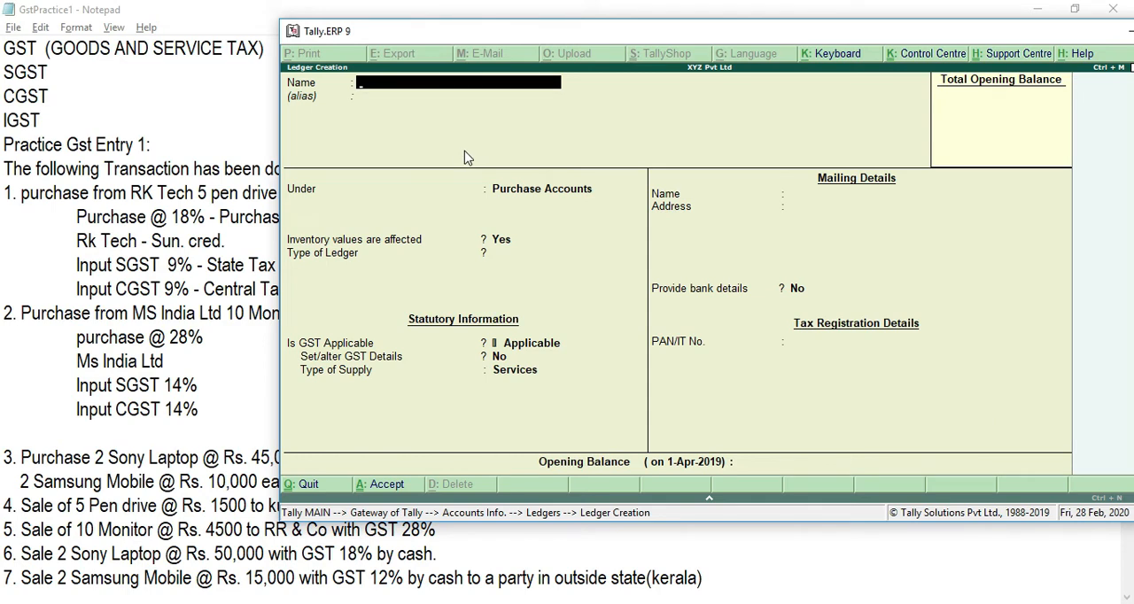
# Step: Name the new ledger Ms India Ltd, group it under Sundry Creditors, and keep bill-by-bill balances and inventory values affected at No
pyautogui.write('Ms India Ltd')
pyautogui.press('Return')
pyautogui.write('Sund')
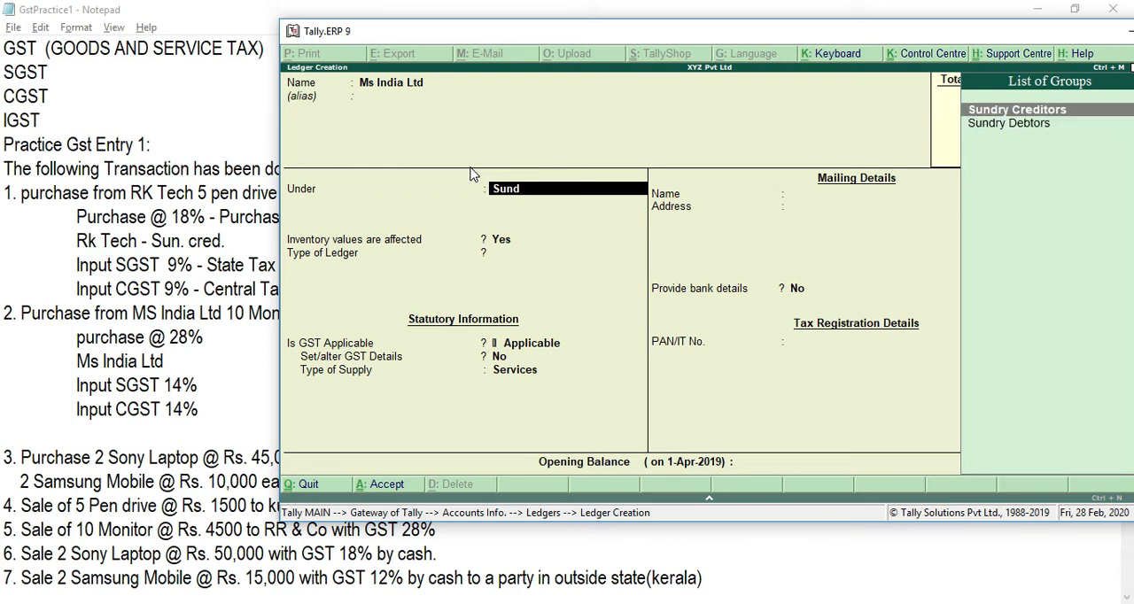
pyautogui.press('Return')
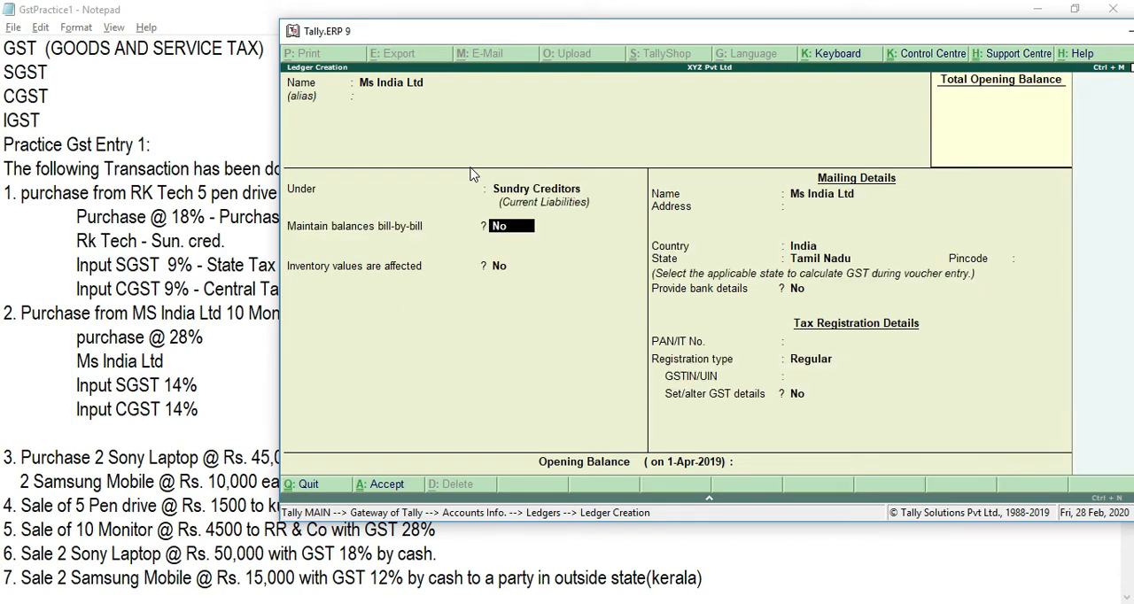
pyautogui.press('Return')
pyautogui.press('Return')
# Step: Keep India, Tamil Nadu and Regular registration for Ms India Ltd, leave the address, pincode, PAN and GSTIN blank, and save the ledger
pyautogui.press('Return')
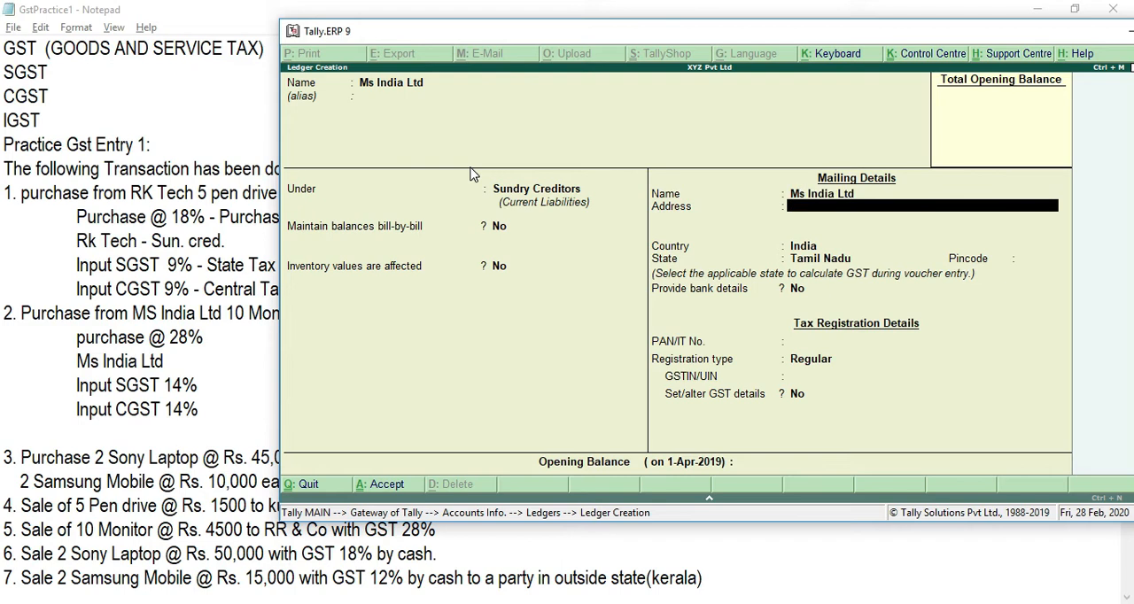
pyautogui.press('Return')
pyautogui.press('Return')
pyautogui.press('Return')
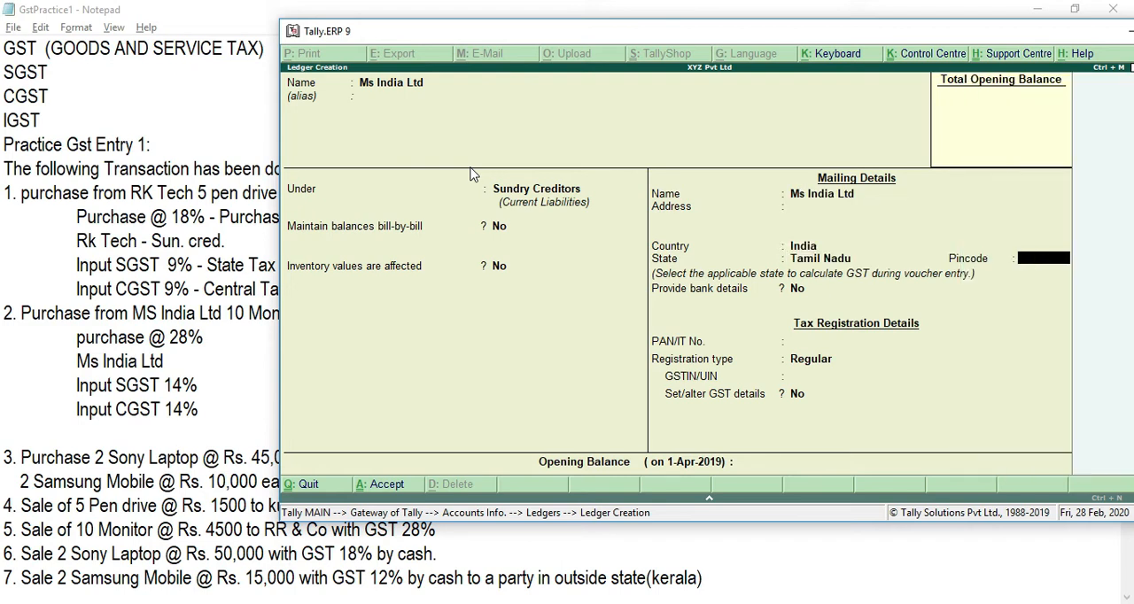
pyautogui.press('Return')
pyautogui.press('Return')
pyautogui.press('Return')
pyautogui.press('Return')
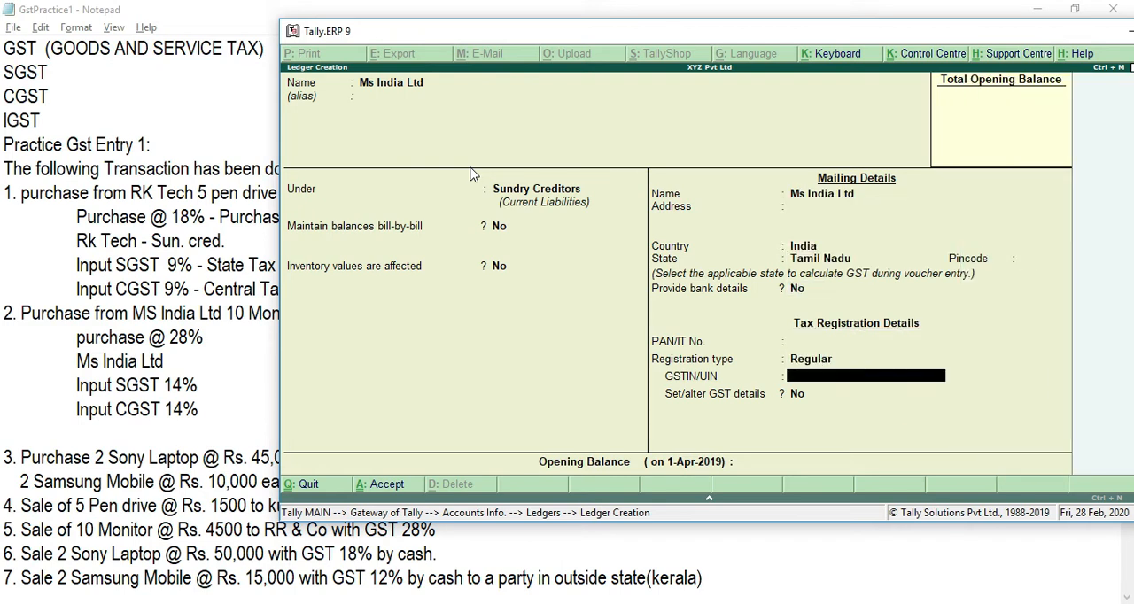
pyautogui.press('Return')
pyautogui.press('Return')
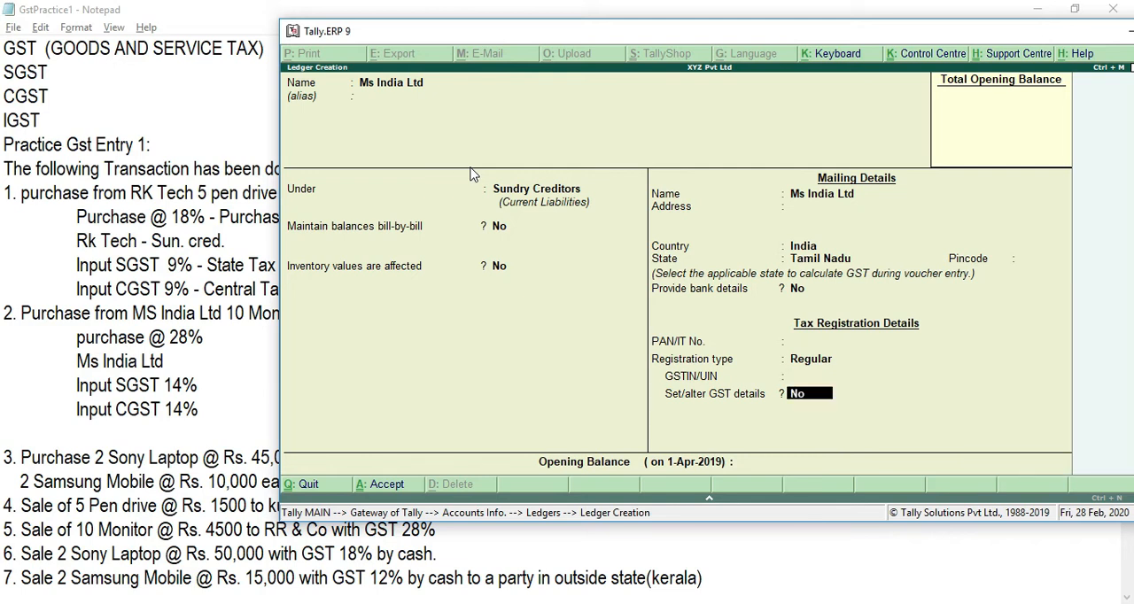
pyautogui.press('Return')
pyautogui.press('Return')
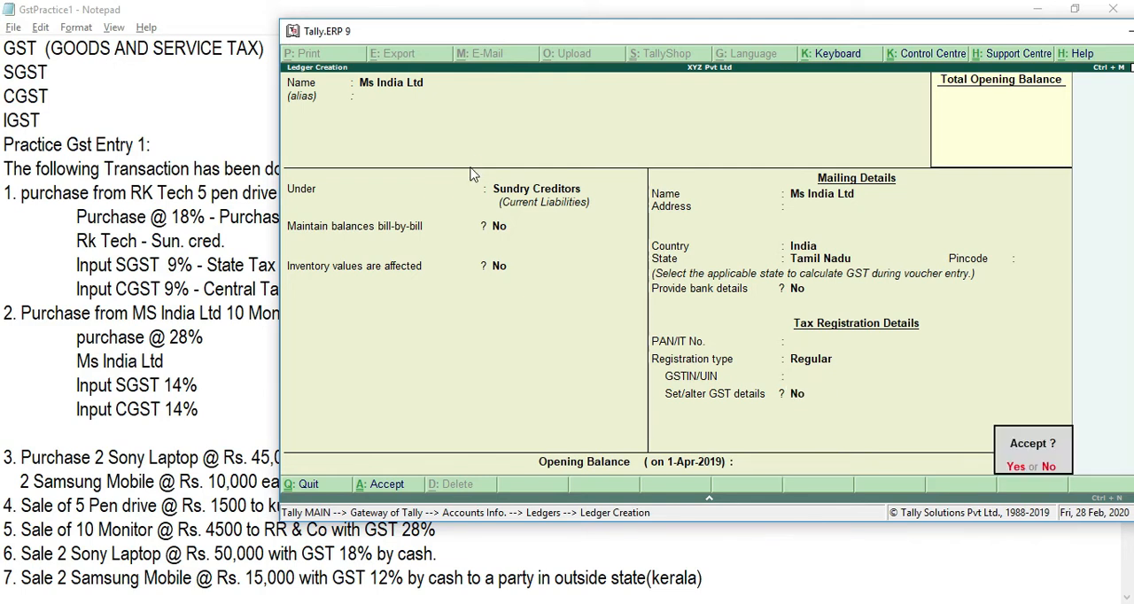
pyautogui.press('Return')
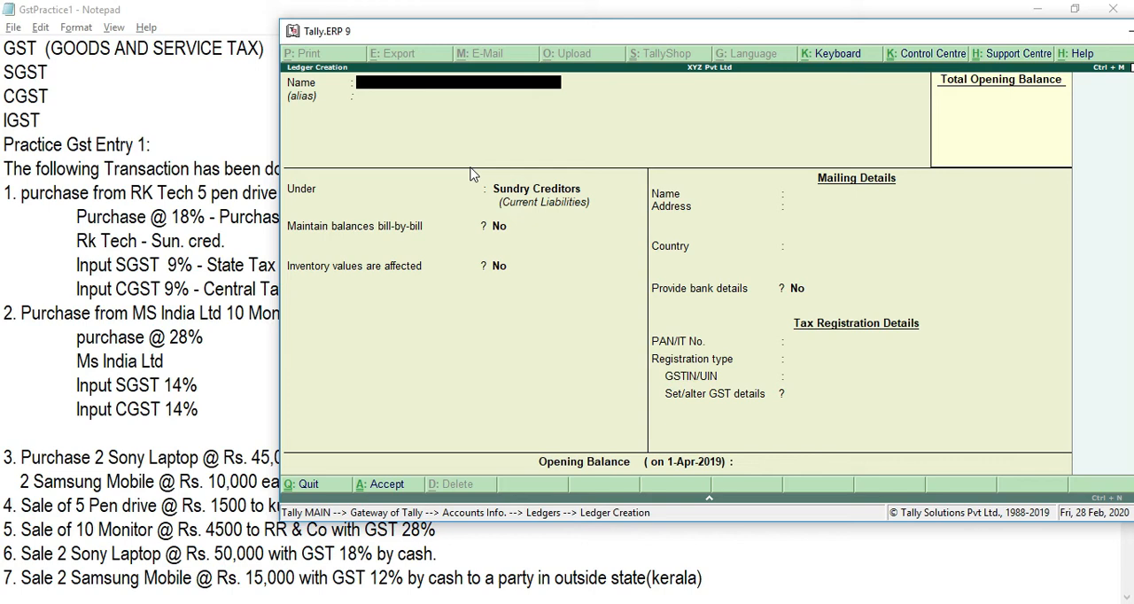
# Step: Name the new ledger Input SGST 14% and group it under Duties & Taxes
pyautogui.write('Input SGST')
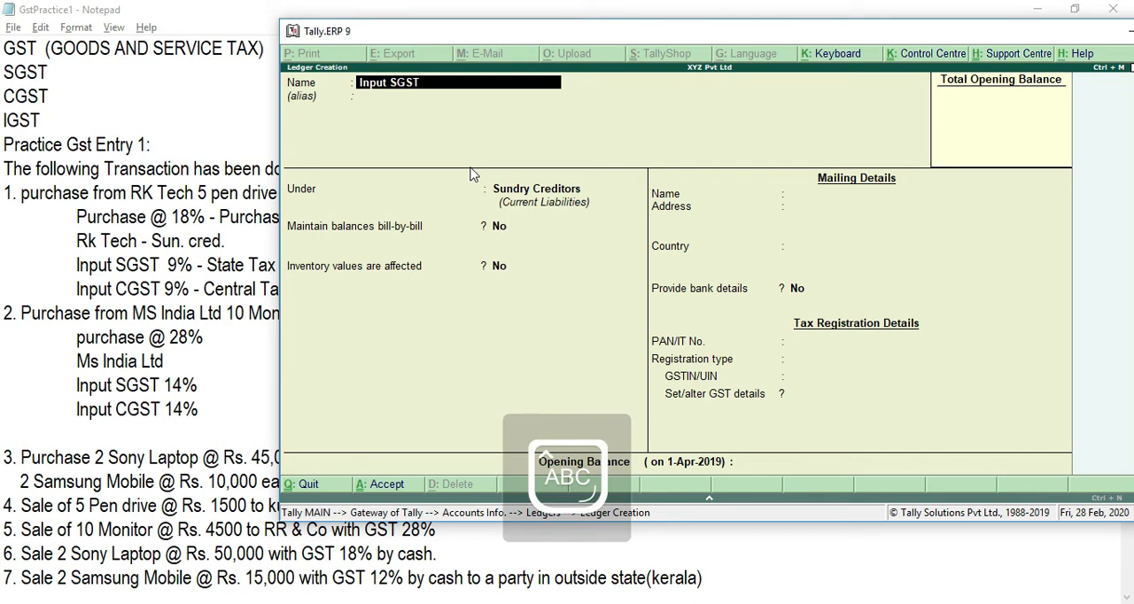
pyautogui.write(' 14%')
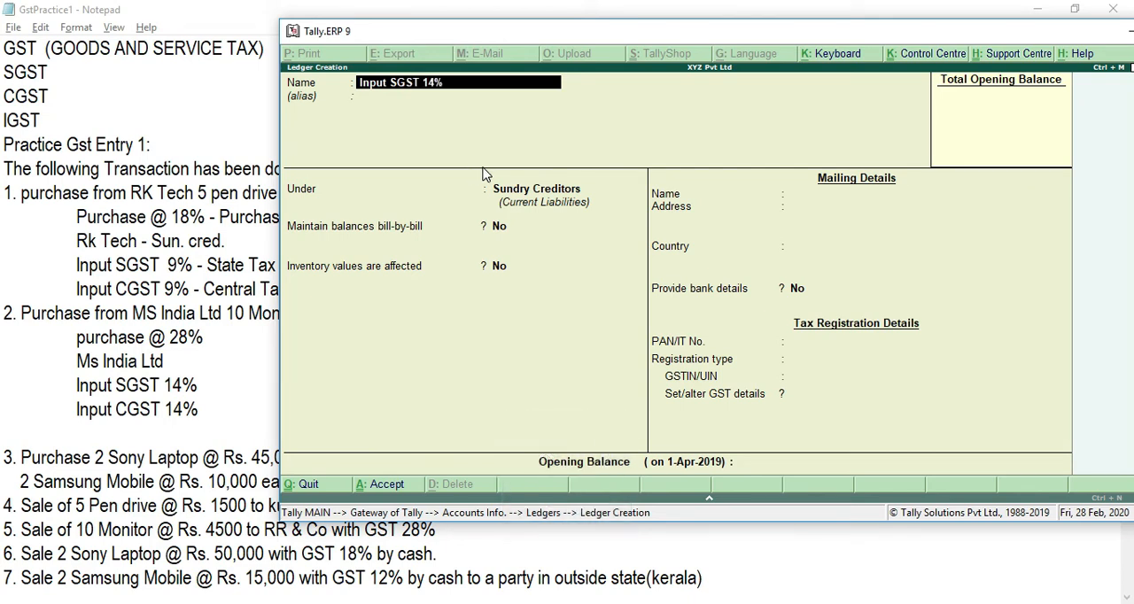
pyautogui.press('Return')
pyautogui.write('DU')
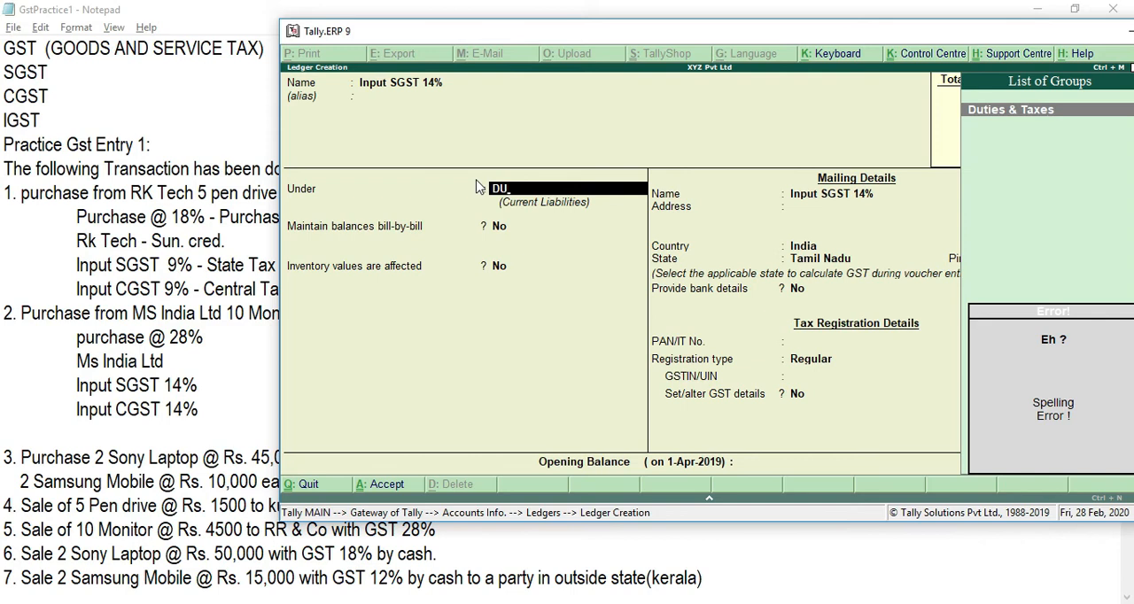
pyautogui.press('Return')
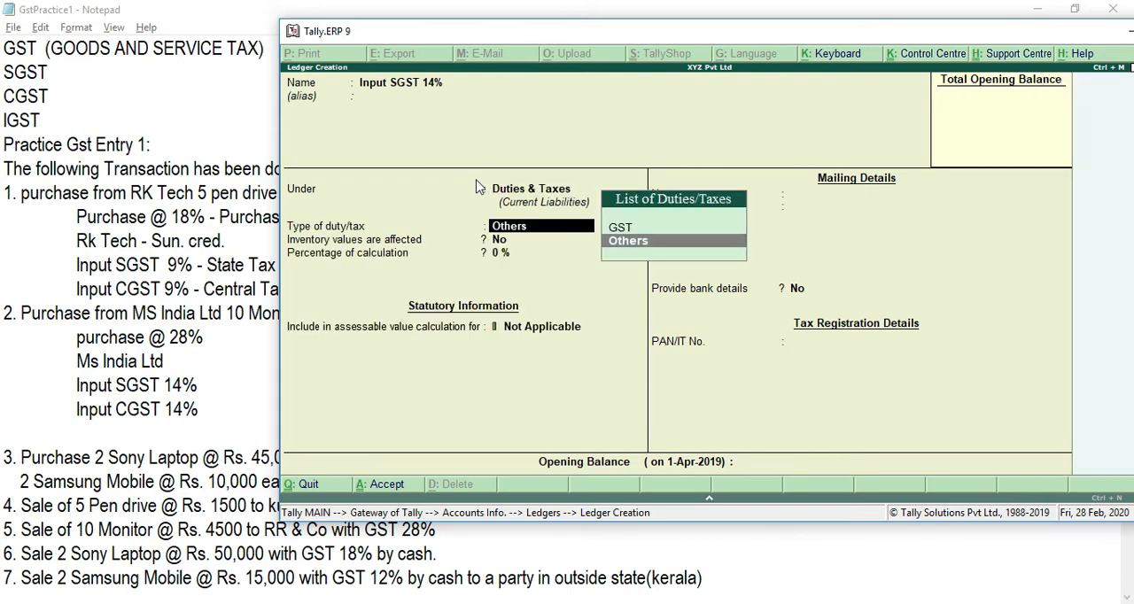
# Step: Set Input SGST 14% to duty type GST, tax type State Tax, 14% calculation and rounding Not Applicable, and save the ledger
pyautogui.press('Up')
pyautogui.press('Return')
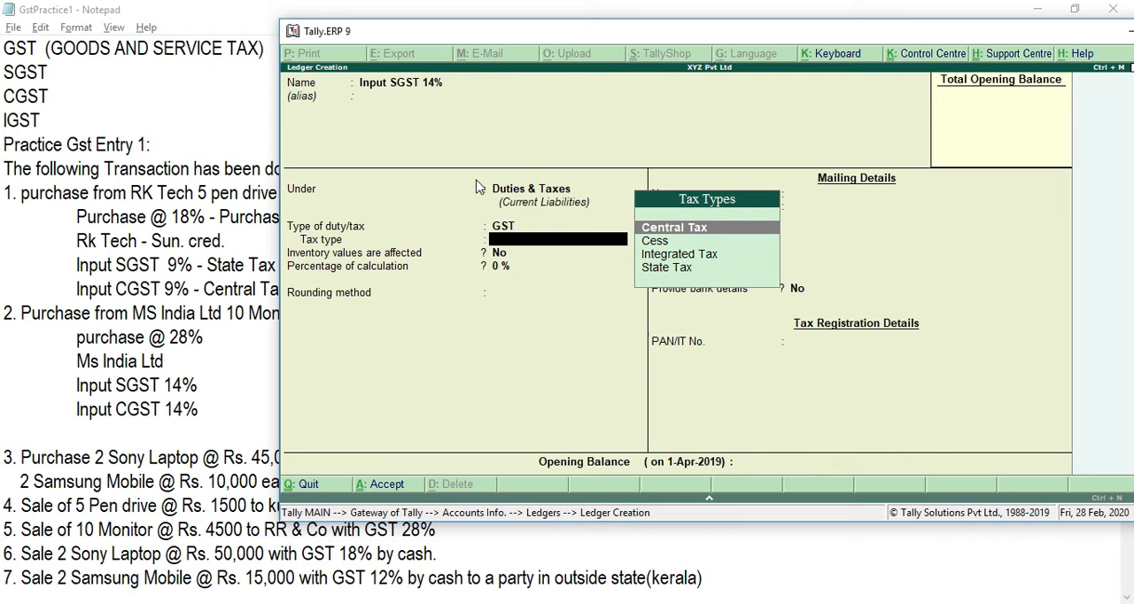
pyautogui.press('Down')
pyautogui.press('Down')
pyautogui.press('Down')
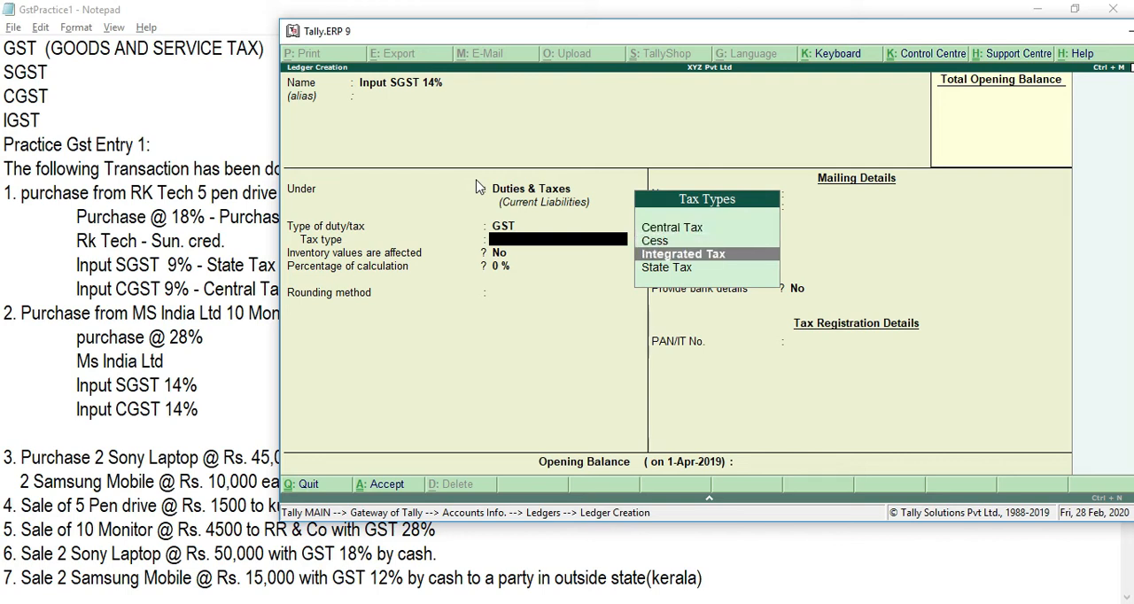
pyautogui.press('Return')
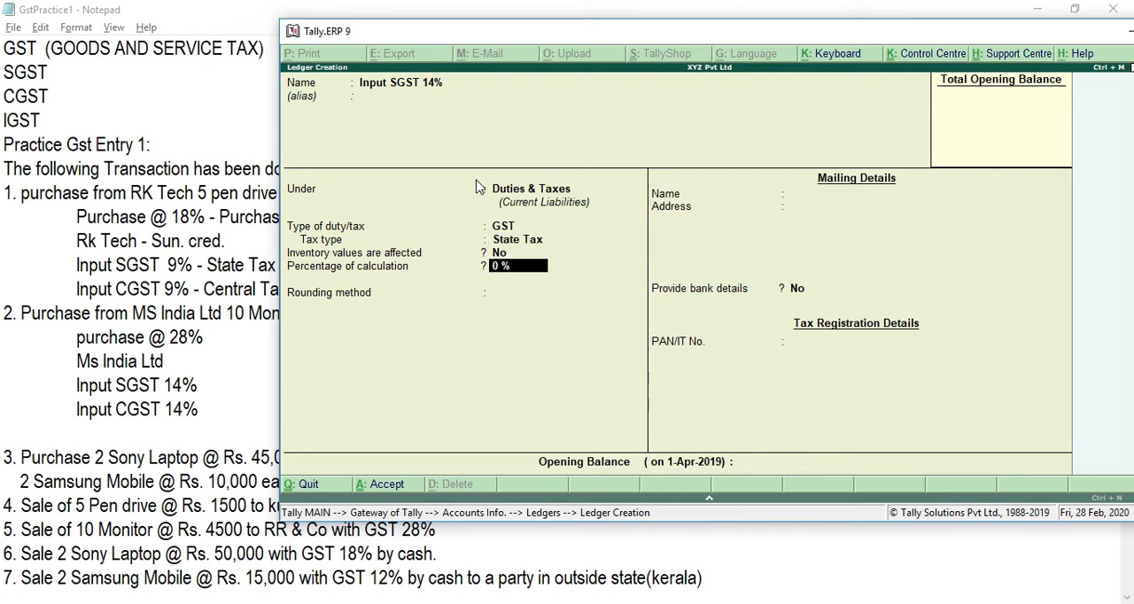
pyautogui.write('14')
pyautogui.press('Return')
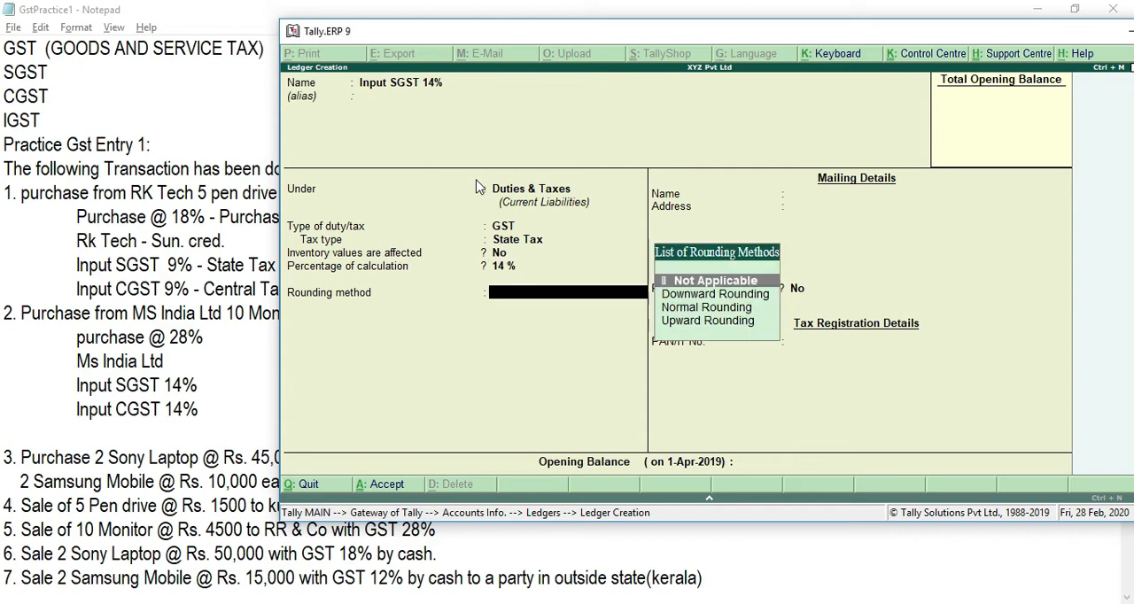
pyautogui.press('Return')
pyautogui.hotkey('ctrl', 'a')
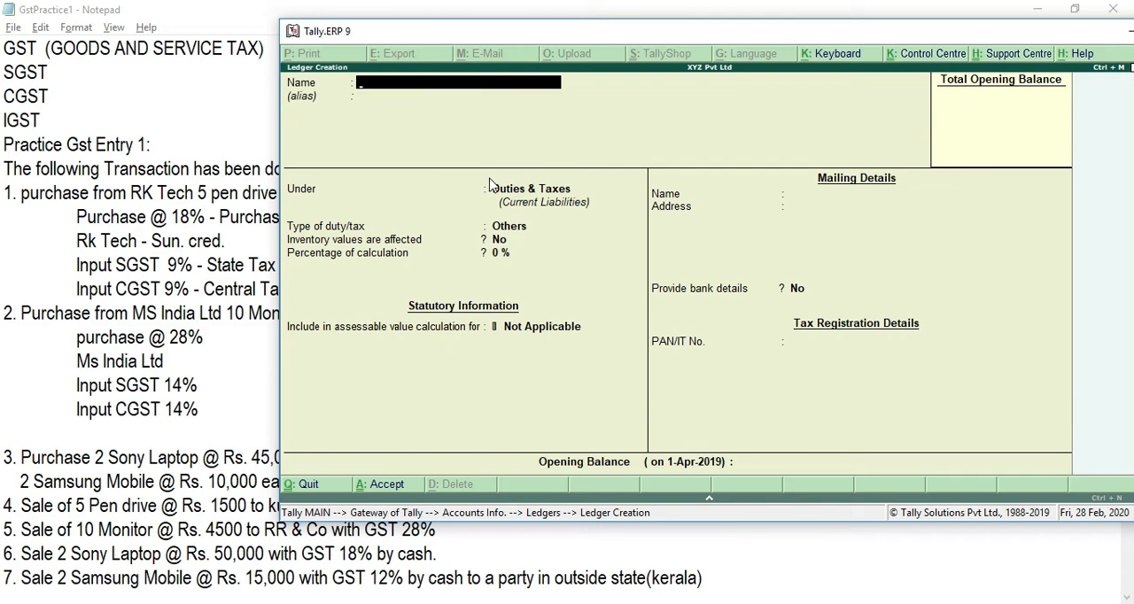
# Step: Name the new ledger Input CGST 14% and group it under Duties & Taxes
pyautogui.write('I')
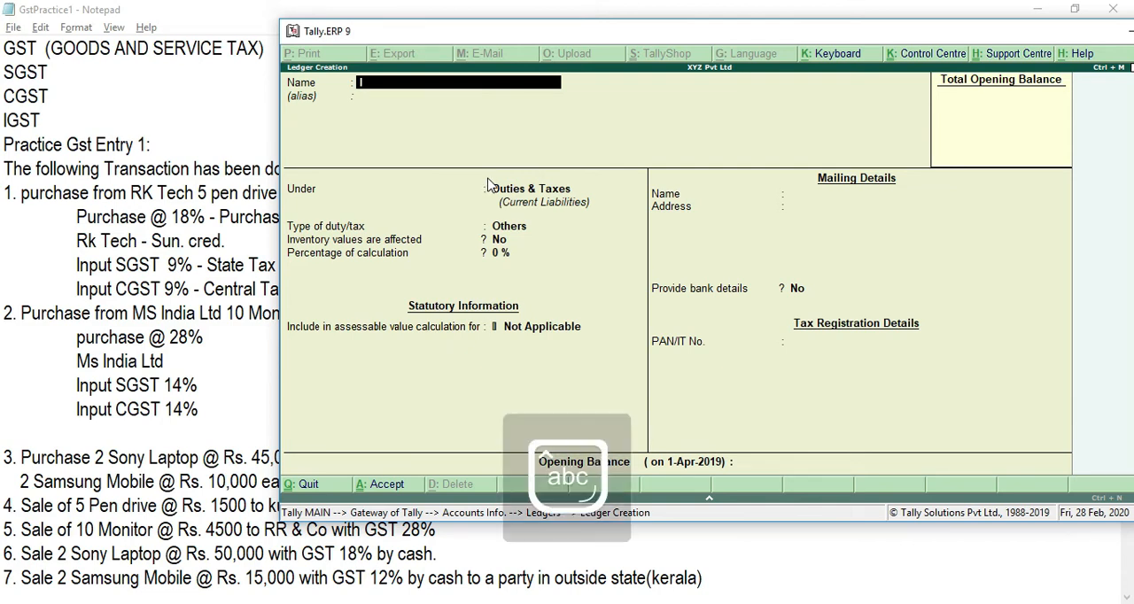
pyautogui.write('nput CGST 14%')
pyautogui.press('Return')
pyautogui.press('Return')
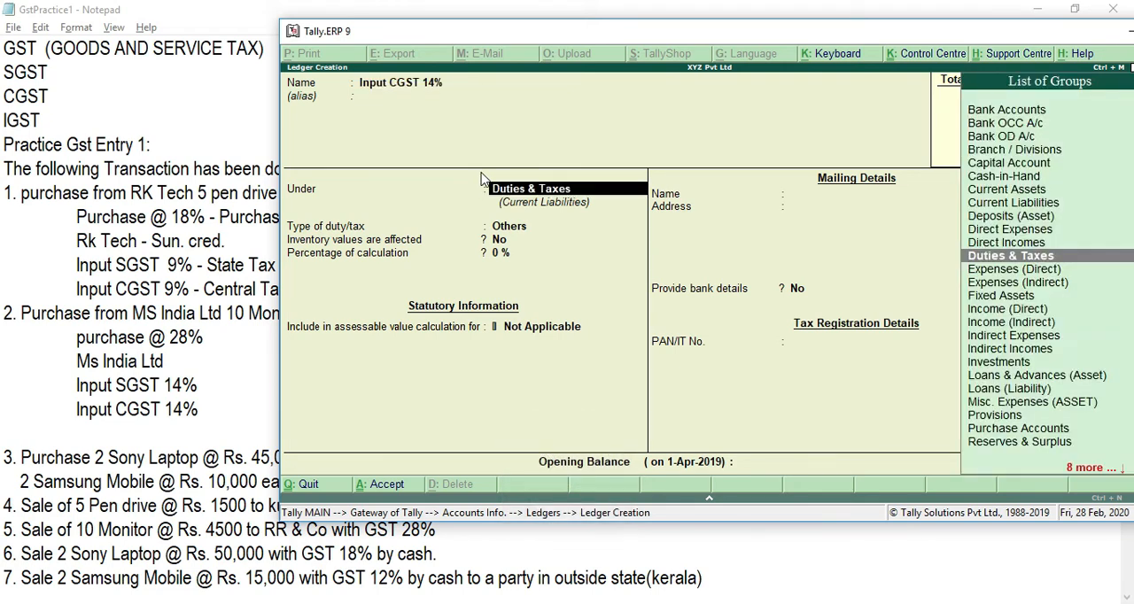
pyautogui.press('Return')
# Step: Set Input CGST 14% to duty type GST, tax type Central Tax, 14% calculation and rounding Not Applicable, and save the ledger
pyautogui.press('Up')
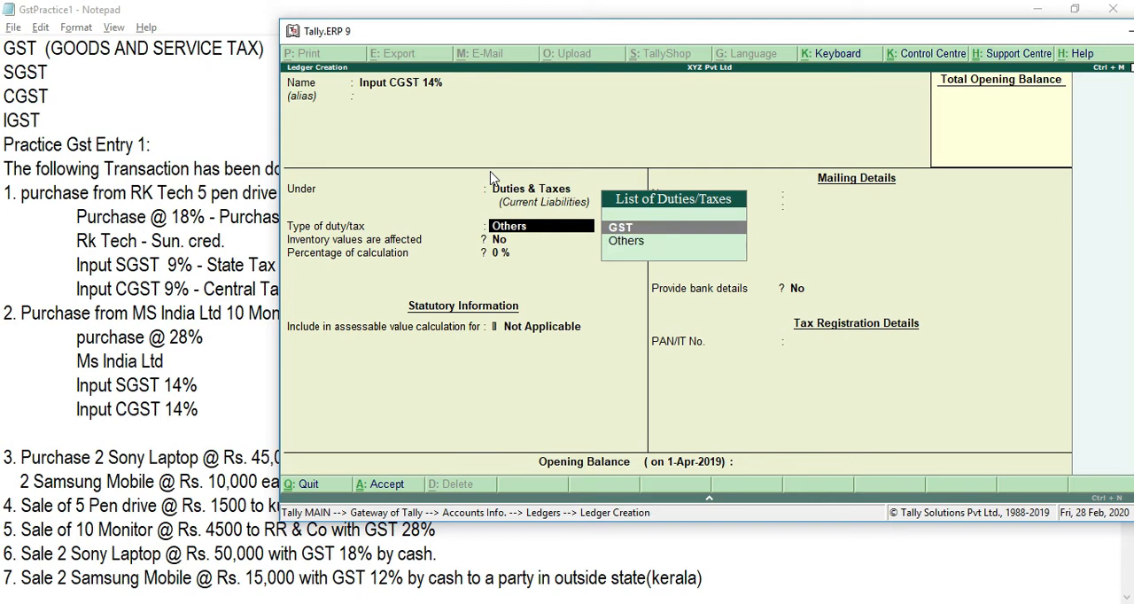
pyautogui.press('Return')
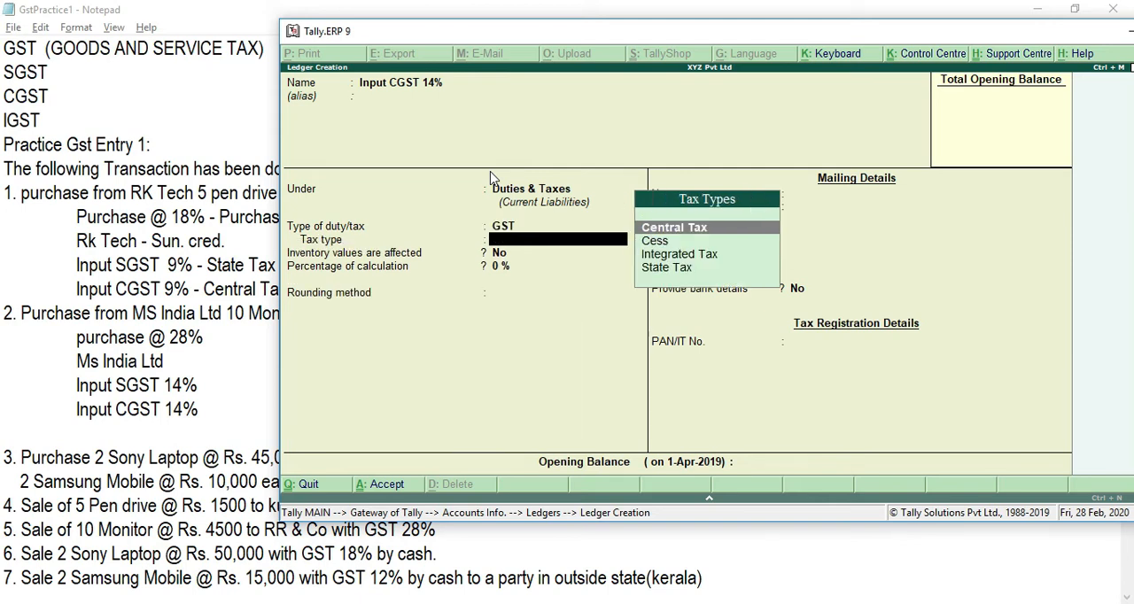
pyautogui.press('Return')
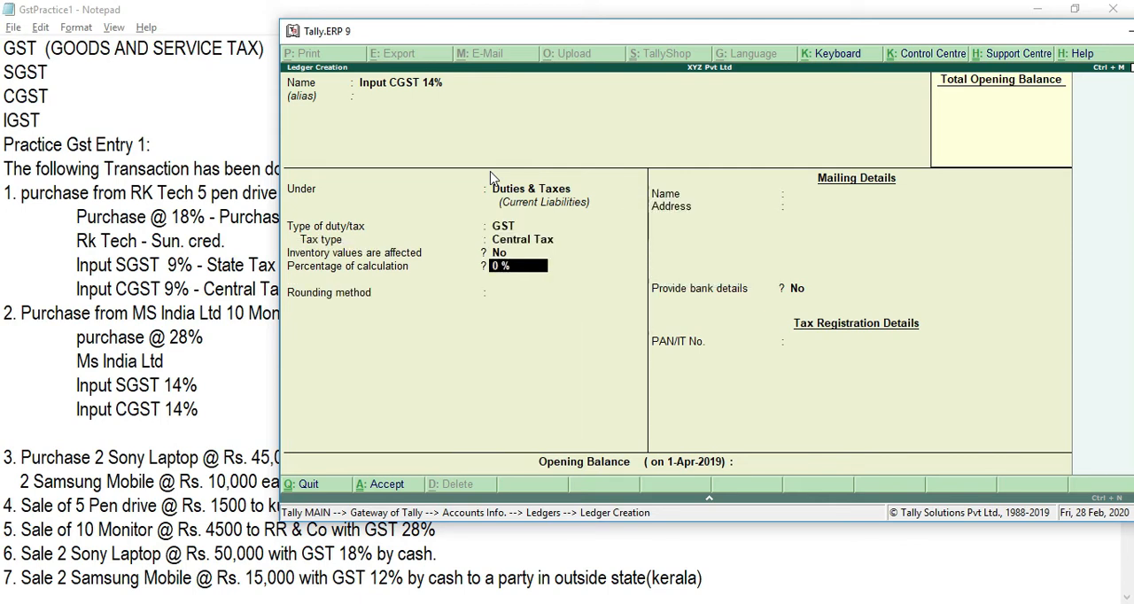
pyautogui.write('14')
pyautogui.press('Return')
pyautogui.press('Return')
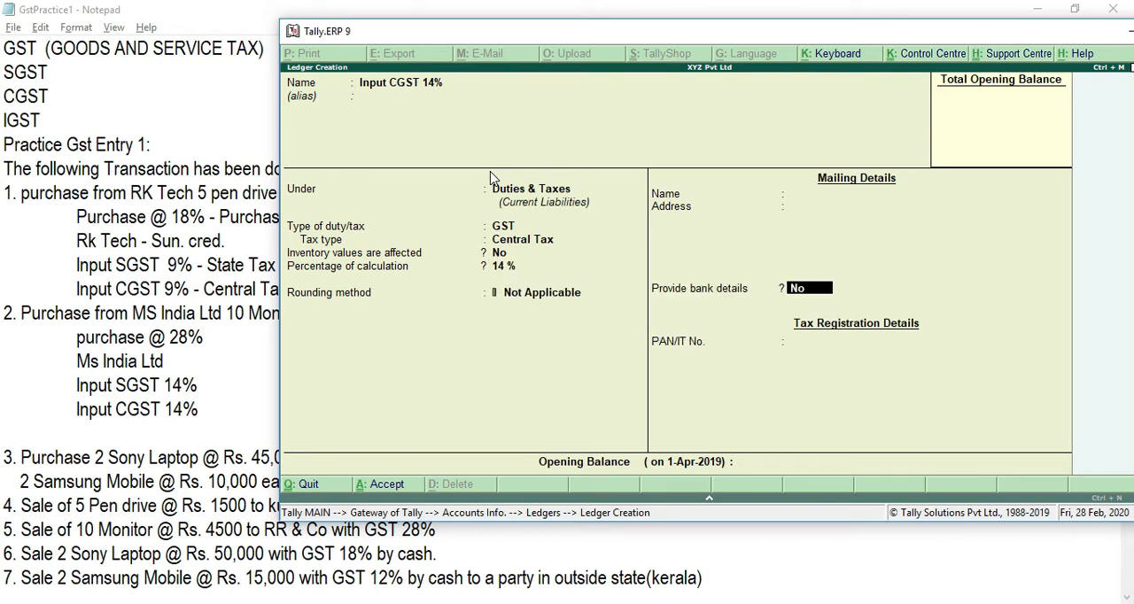
pyautogui.hotkey('ctrl', 'a')
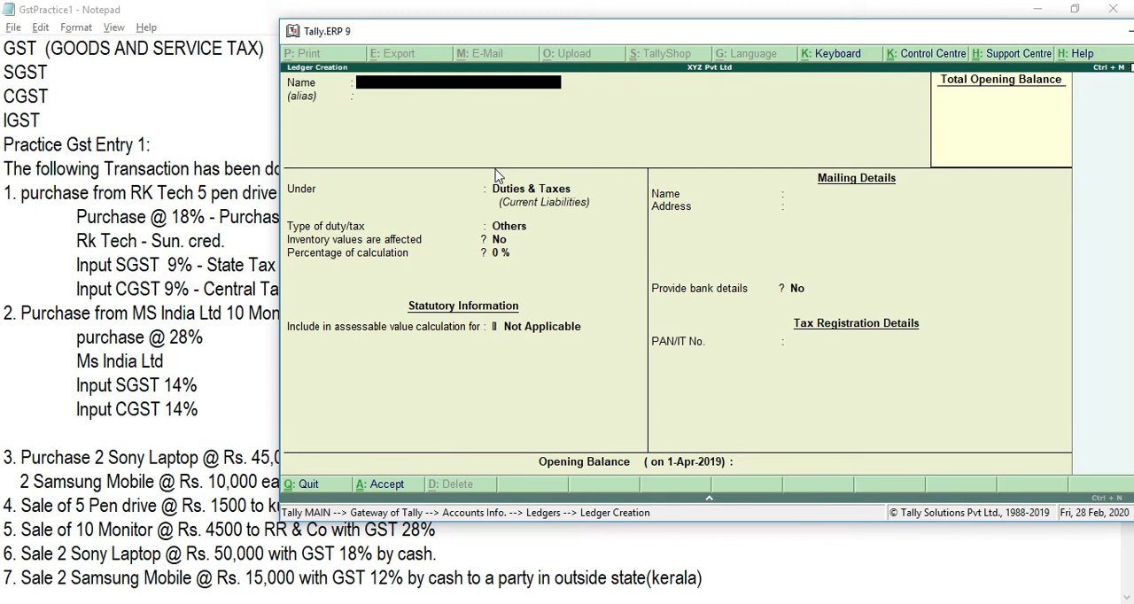
# Step: Switch to the Notepad practice notes, remove the blank line above transaction 3, and insert an indented line below its Samsung Mobile entry
pyautogui.hotkey('alt', 'Tab')
pyautogui.press('Down')
pyautogui.press('Down')
pyautogui.press('Down')
pyautogui.press('Down')
pyautogui.press('Down')
pyautogui.press('Down')
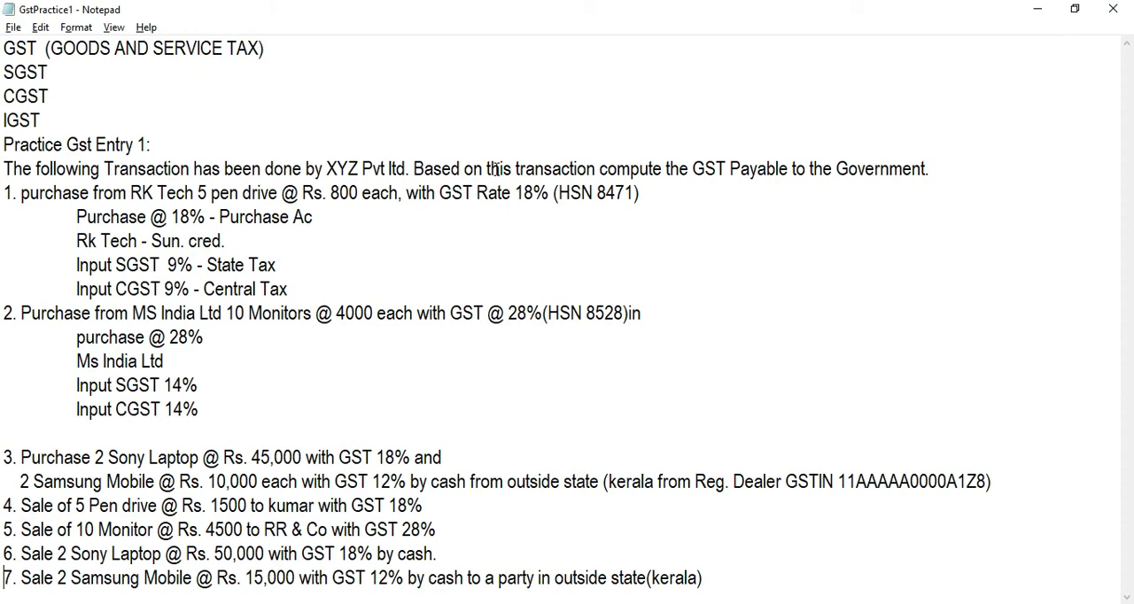
pyautogui.press('Up')
pyautogui.press('Up')
pyautogui.press('Up')
pyautogui.press('Up')
pyautogui.press('Up')
pyautogui.press('Up')
pyautogui.press('Up')
pyautogui.press('Up')
pyautogui.press('Up')
pyautogui.press('Down')
pyautogui.press('Down')
pyautogui.press('Down')
pyautogui.press('Delete')
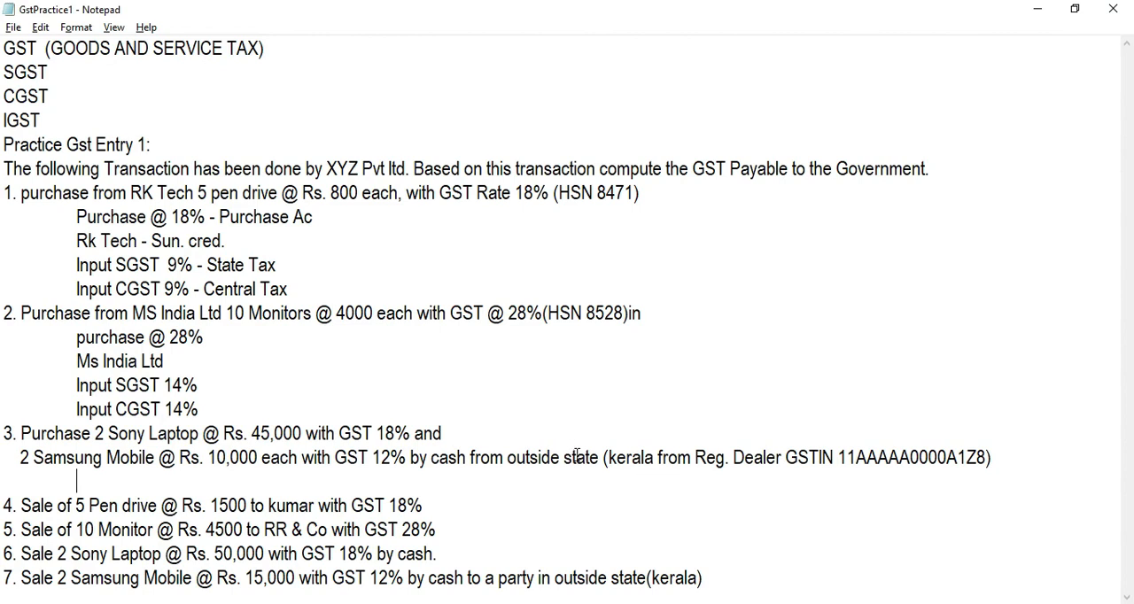
pyautogui.click(89, 383)
pyautogui.click(128, 384)
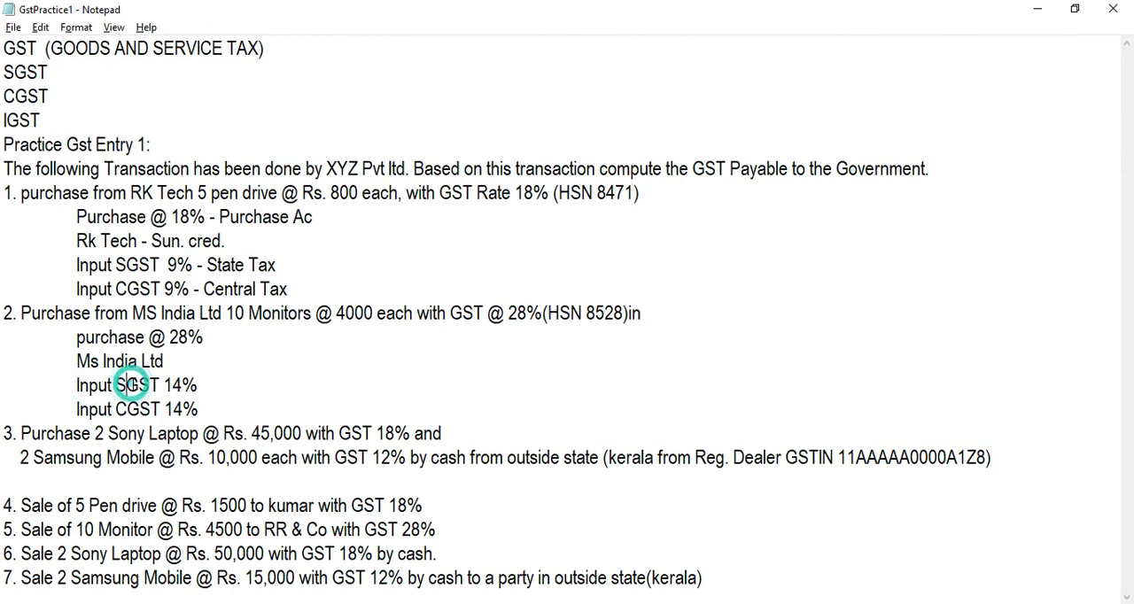
pyautogui.click(146, 421)
pyautogui.click(142, 405)
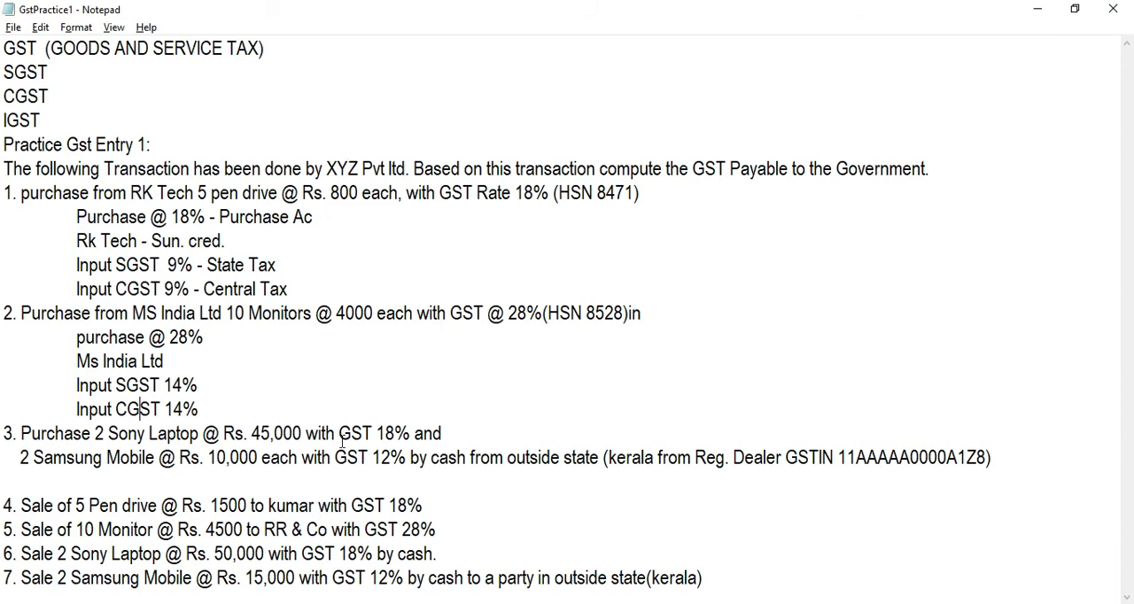
# Step: Add "I S Purchase @ 18% - interstate purchase" on the indented line below transaction 3 and start another indented line beneath it
pyautogui.click(266, 481)
pyautogui.write('I S Purchase @ 18%')
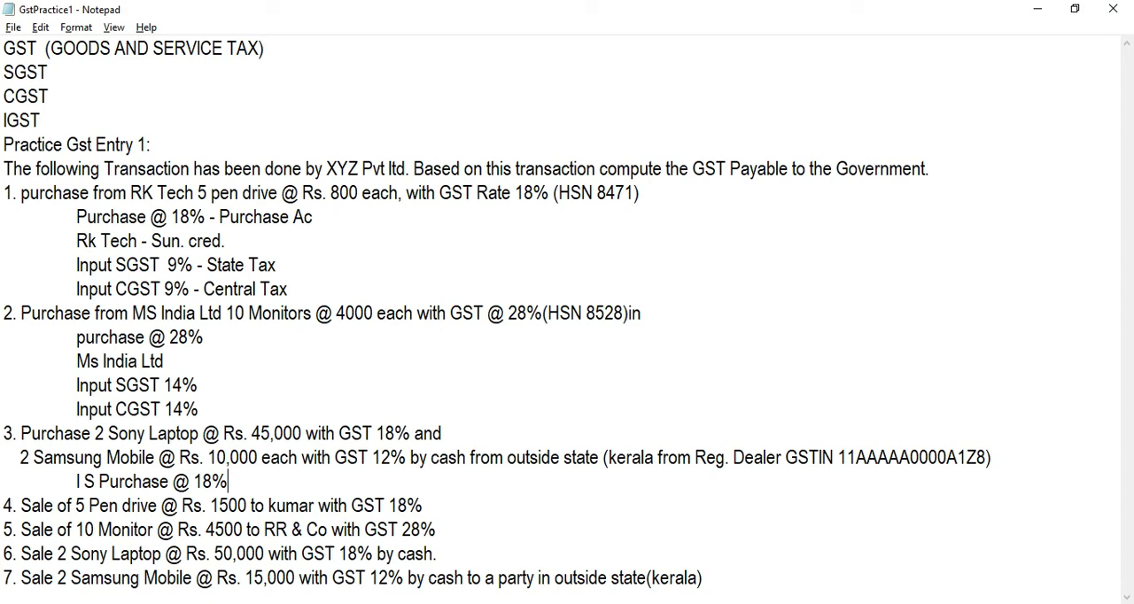
pyautogui.write(' - ')
pyautogui.write('interstate')
pyautogui.write(' purchase')
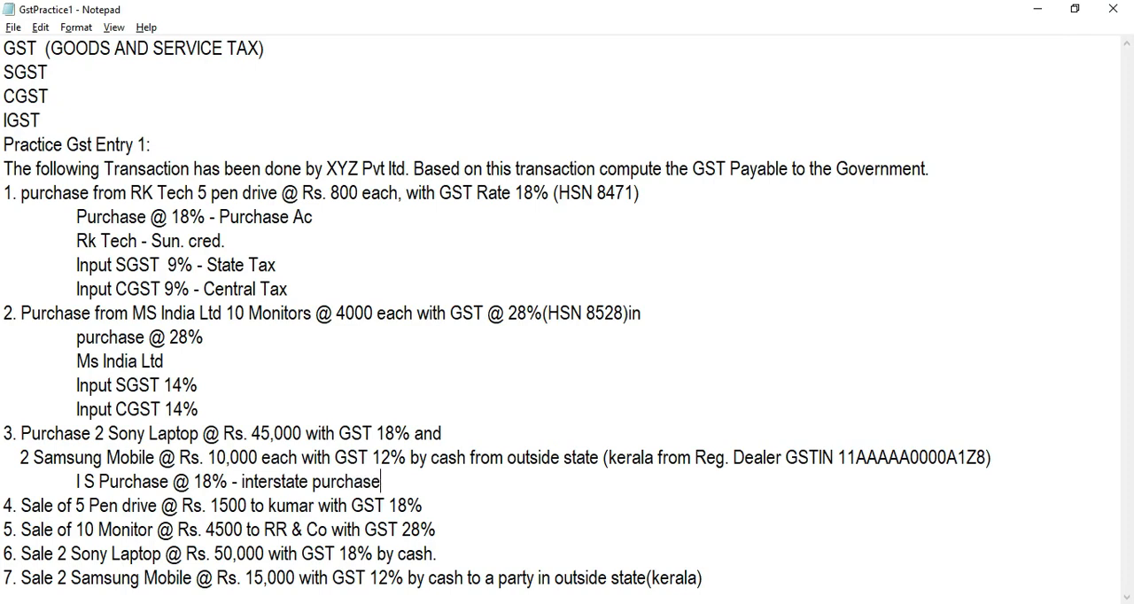
pyautogui.press('Return')
pyautogui.press('Tab')
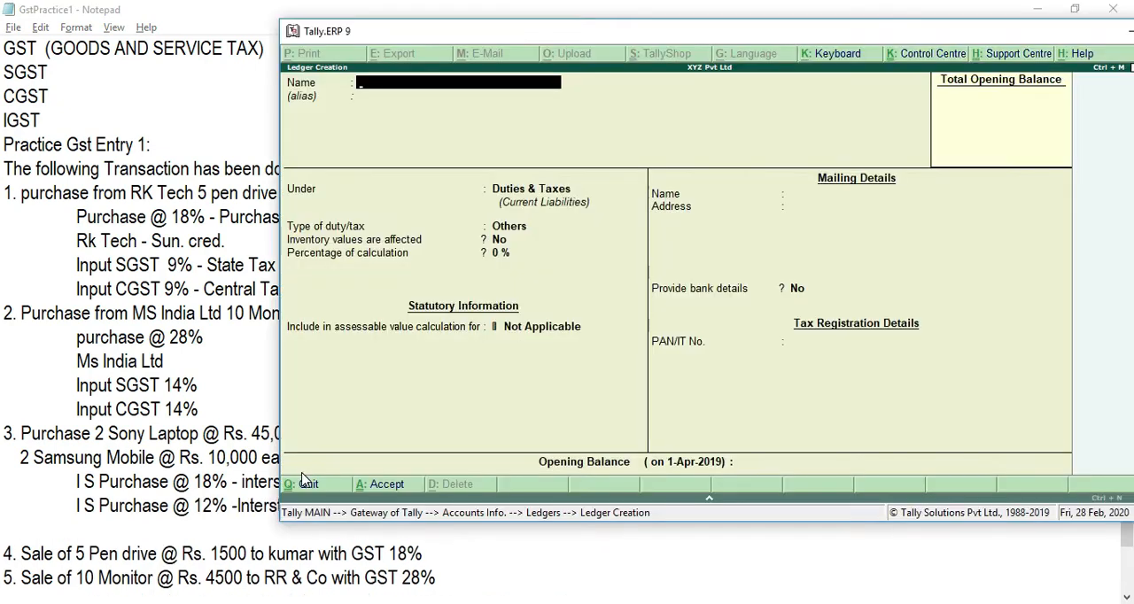
# Step: In the Tally.ERP 9 ledger creation form, name the ledger I S Purchase @ 18% and leave the alias blank
pyautogui.write('I S Purchase @ 12% -Interst /2')
pyautogui.press('BackSpace')
pyautogui.write('2')
pyautogui.press('BackSpace')
pyautogui.press('BackSpace')
pyautogui.write('/2')
pyautogui.press('BackSpace')
pyautogui.press('BackSpace')
pyautogui.write('@ ')
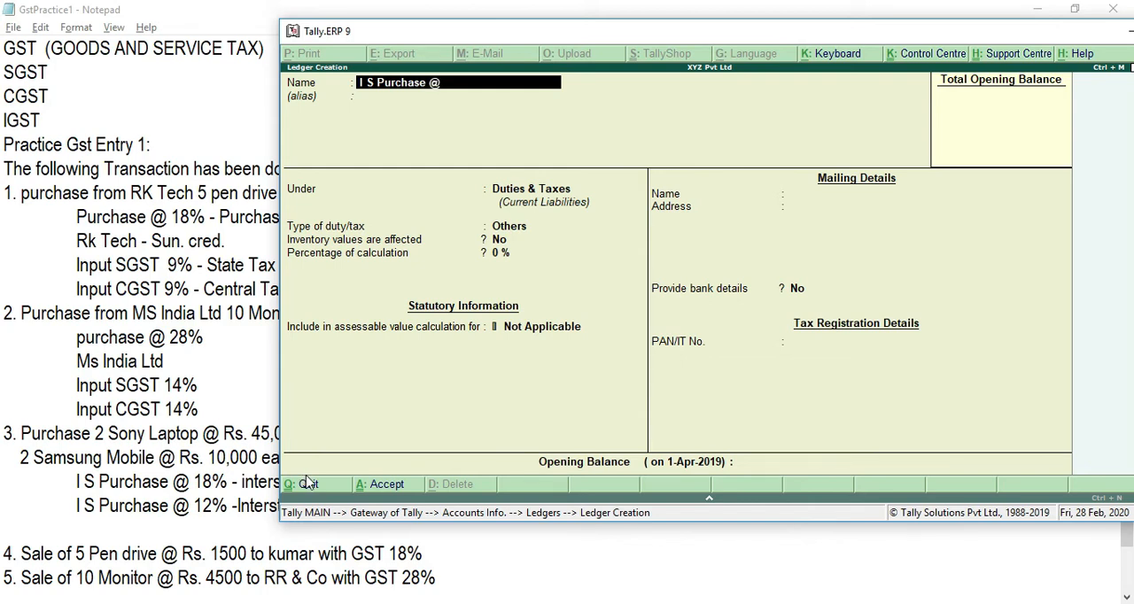
pyautogui.write('18%')
pyautogui.press('Return')
pyautogui.press('Return')
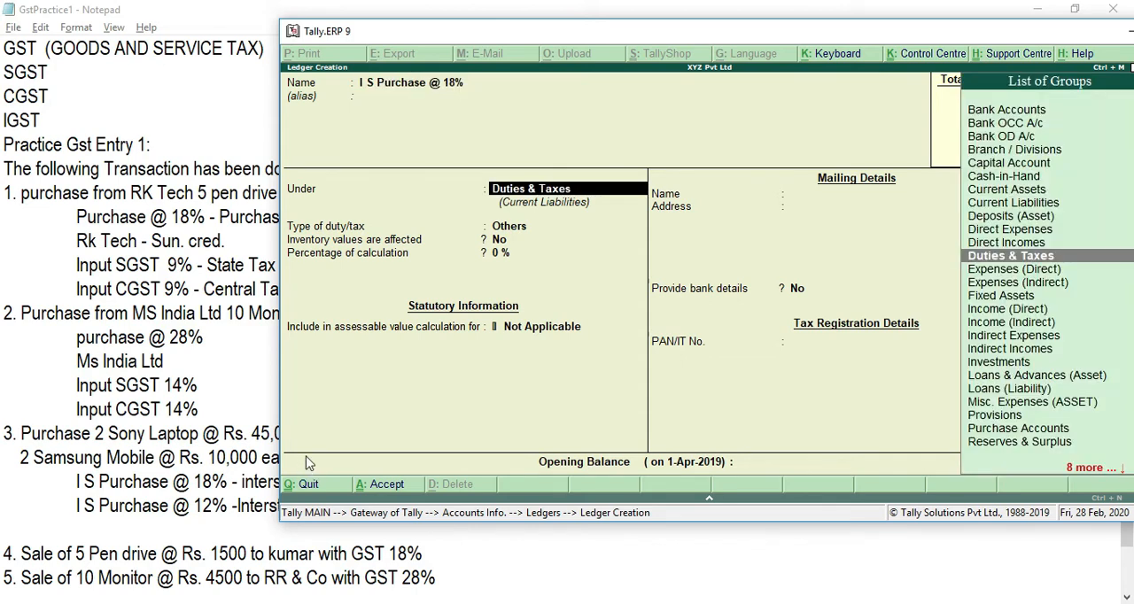
# Step: Place the I S Purchase @ 18% ledger under Purchase Accounts with inventory values affected, ledger type Not Applicable and GST Applicable
pyautogui.write('Pu')
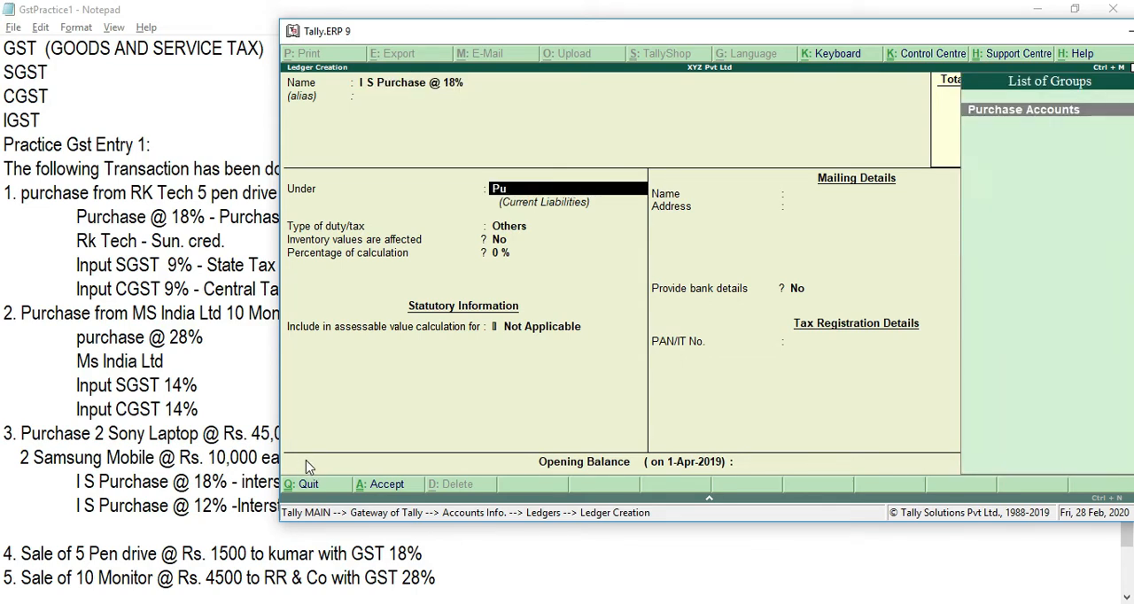
pyautogui.press('BackSpace')
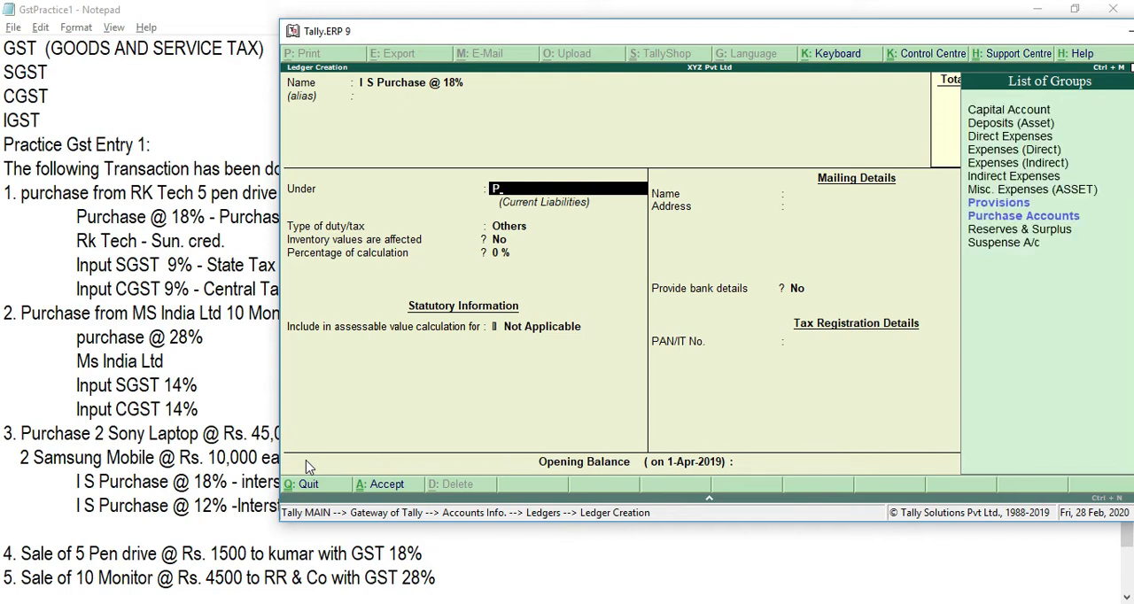
pyautogui.write('ur')
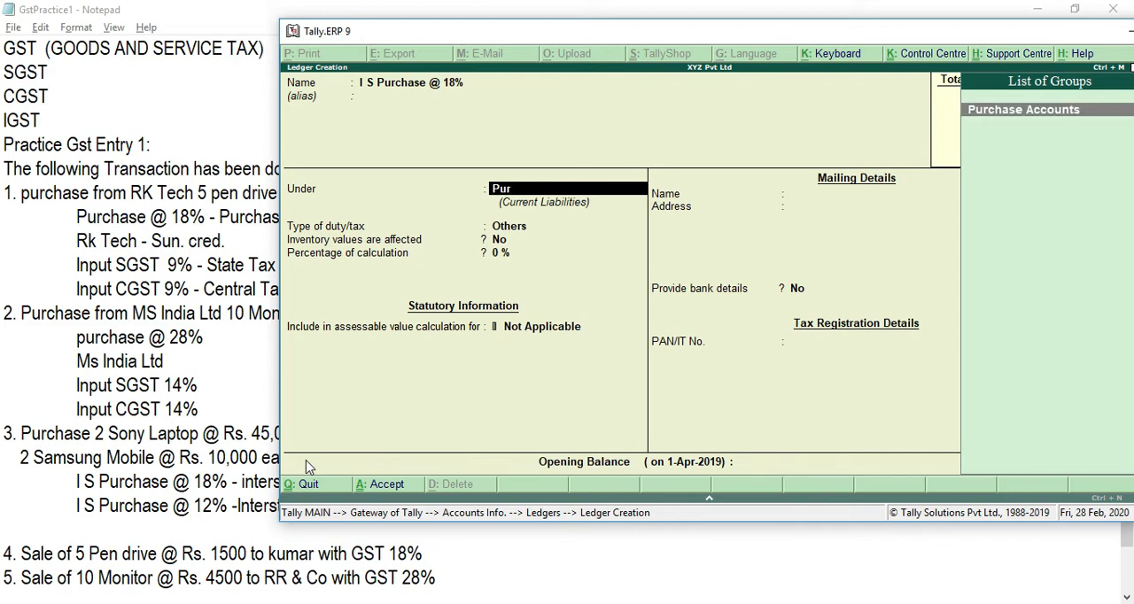
pyautogui.press('Return')
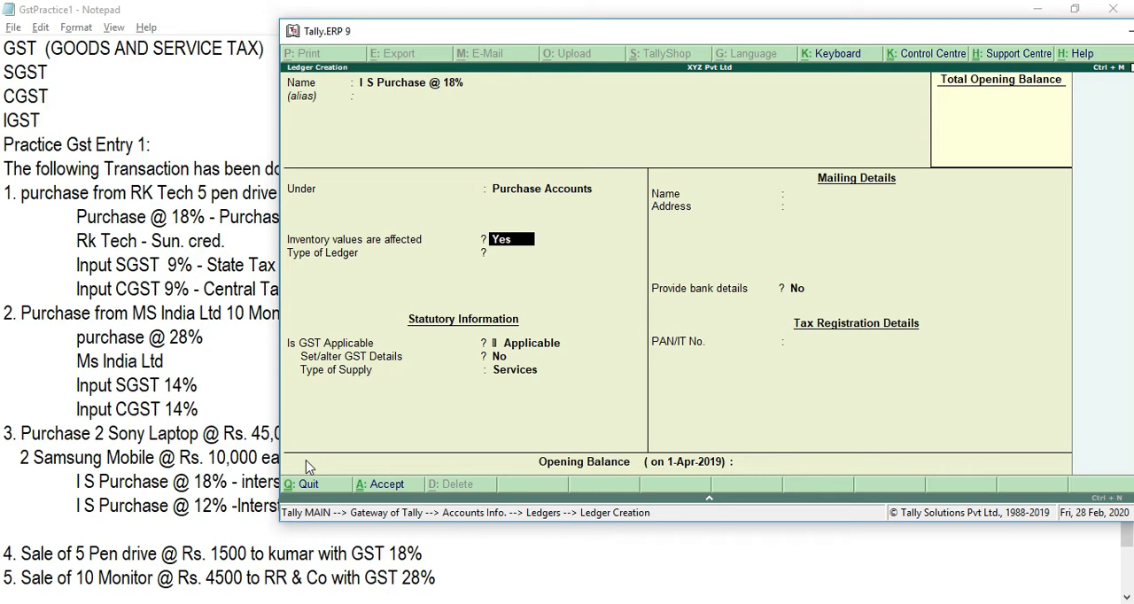
pyautogui.press('Return')
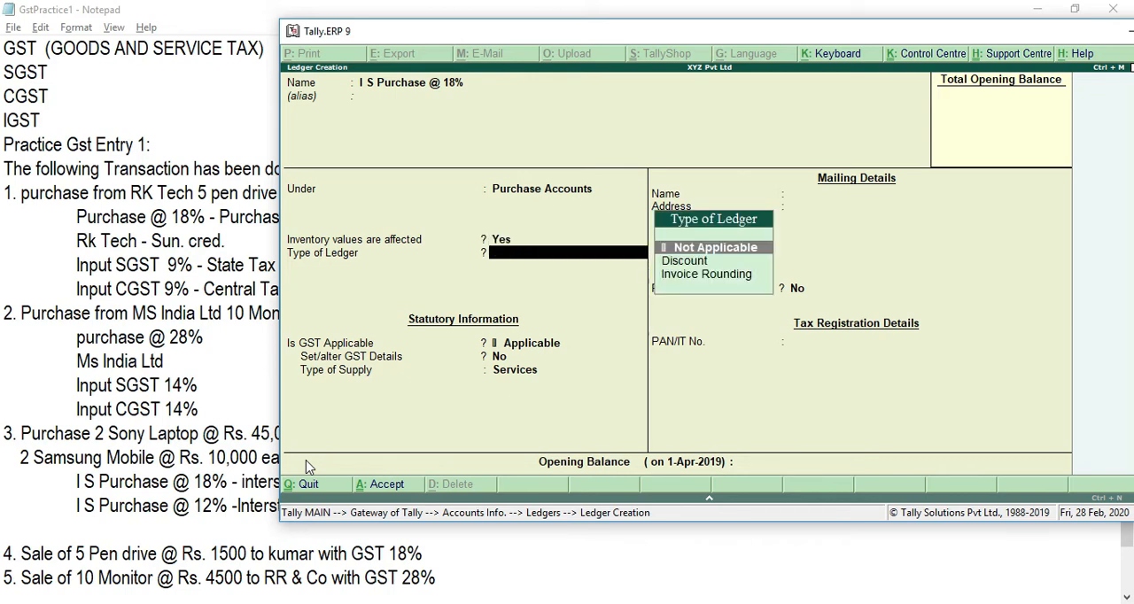
pyautogui.press('Return')
pyautogui.press('Return')
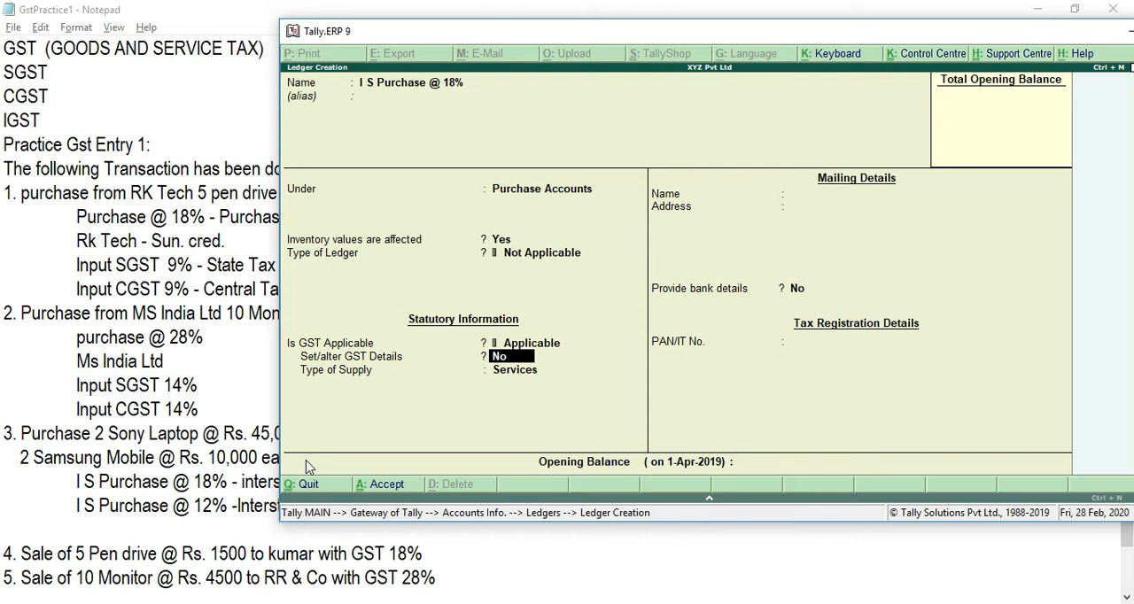
# Step: Enable GST details for I S Purchase @ 18%, with nature of transaction Interstate Purchase Taxable, Integrated Tax 18% and Cess 0%
pyautogui.write('yes')
pyautogui.press('Return')
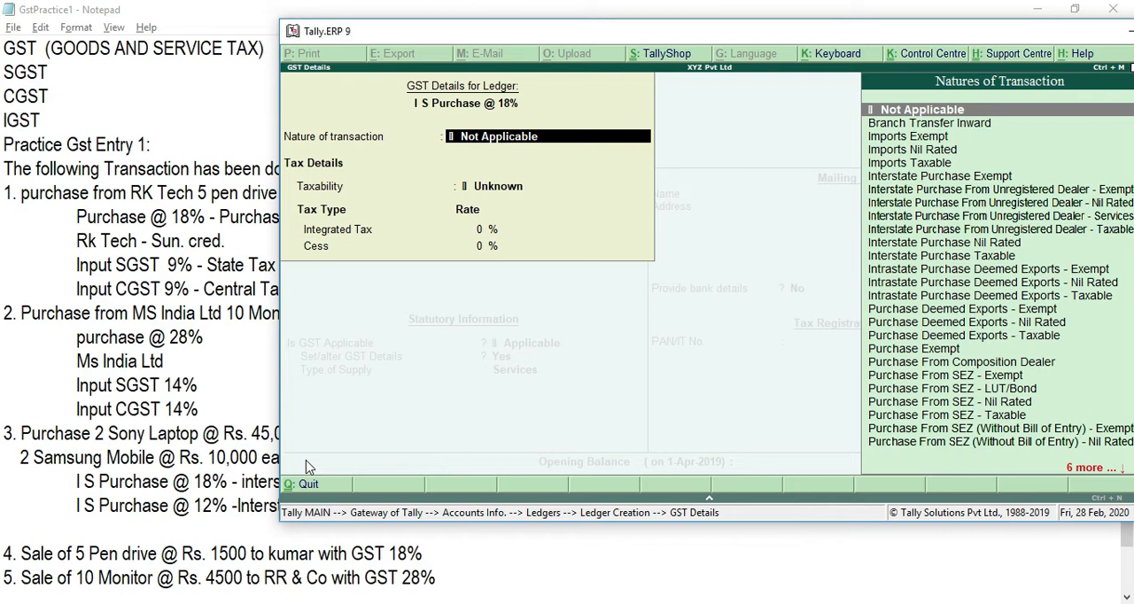
pyautogui.write('Int')
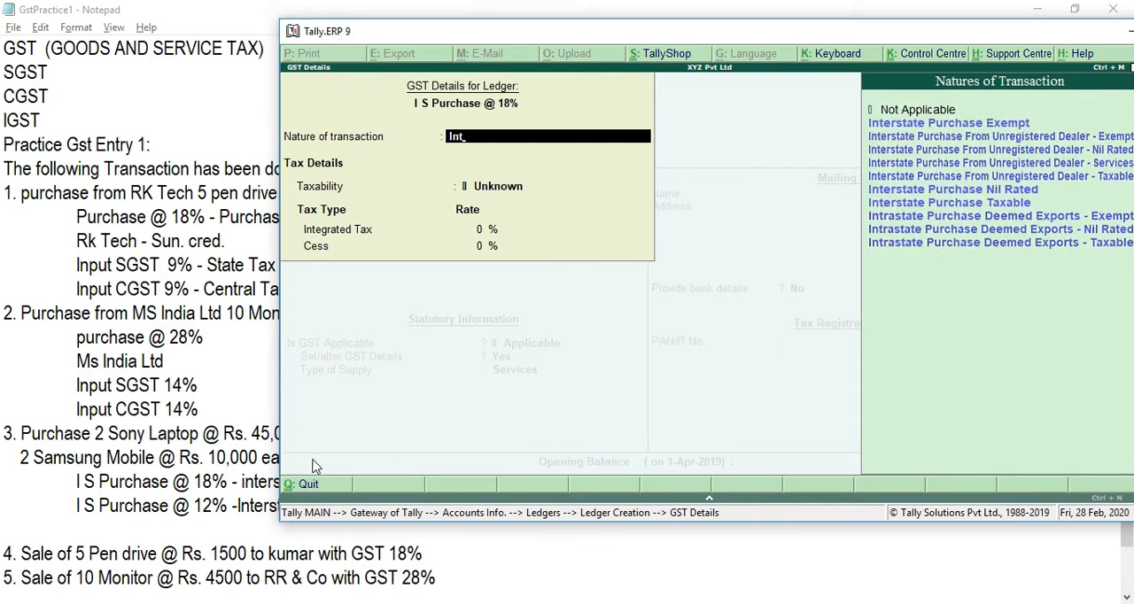
pyautogui.press('Down')
pyautogui.press('Down')
pyautogui.press('Down')
pyautogui.press('Down')
pyautogui.press('Down')
pyautogui.press('Down')
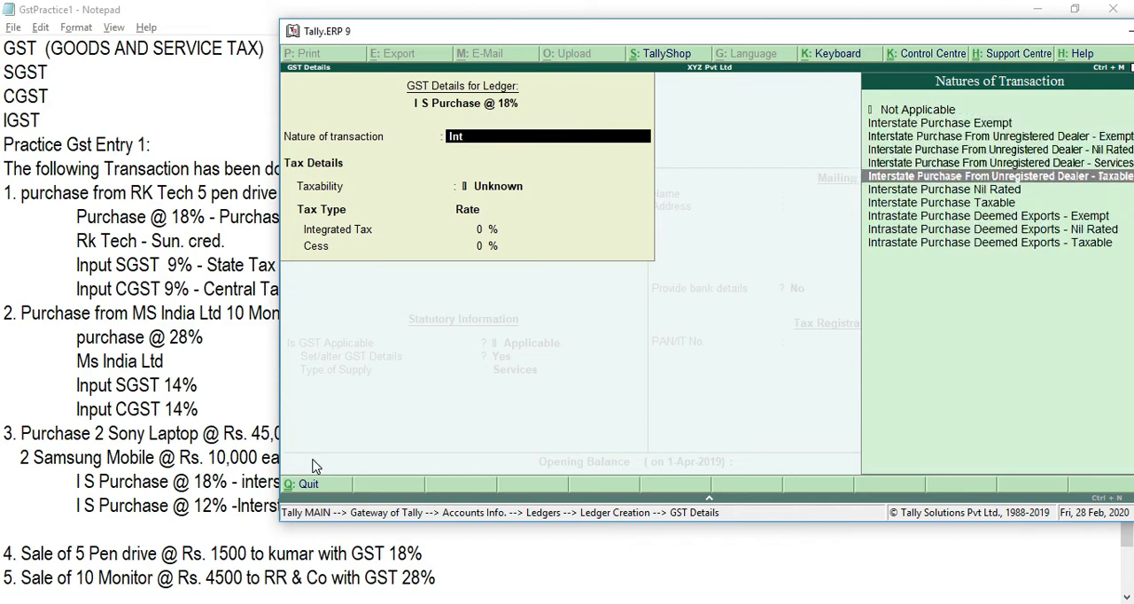
pyautogui.press('Return')
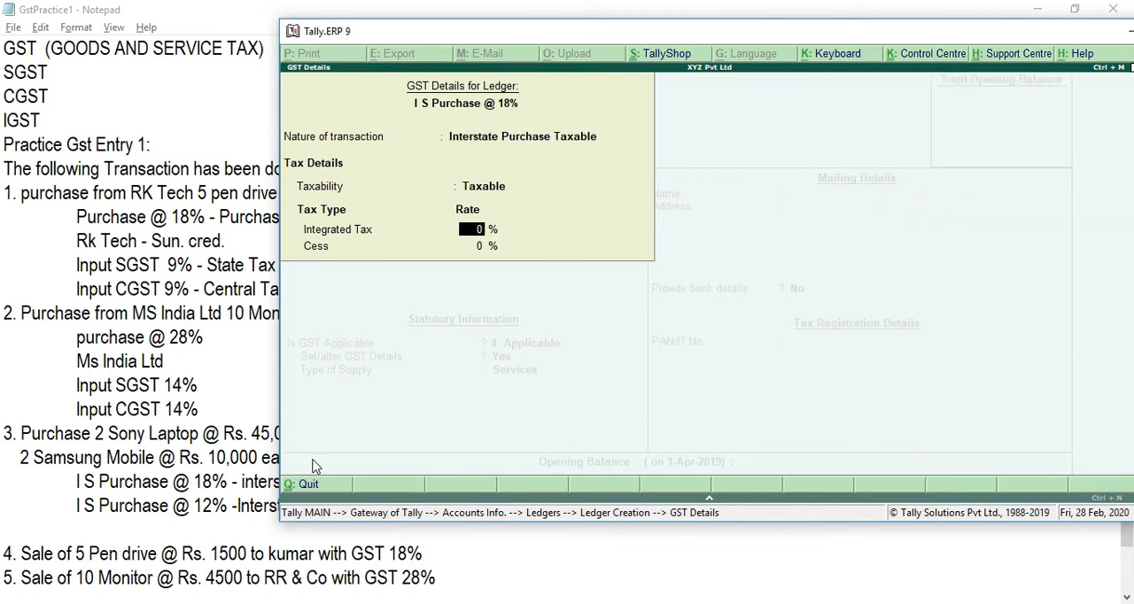
pyautogui.write('18')
pyautogui.press('Return')
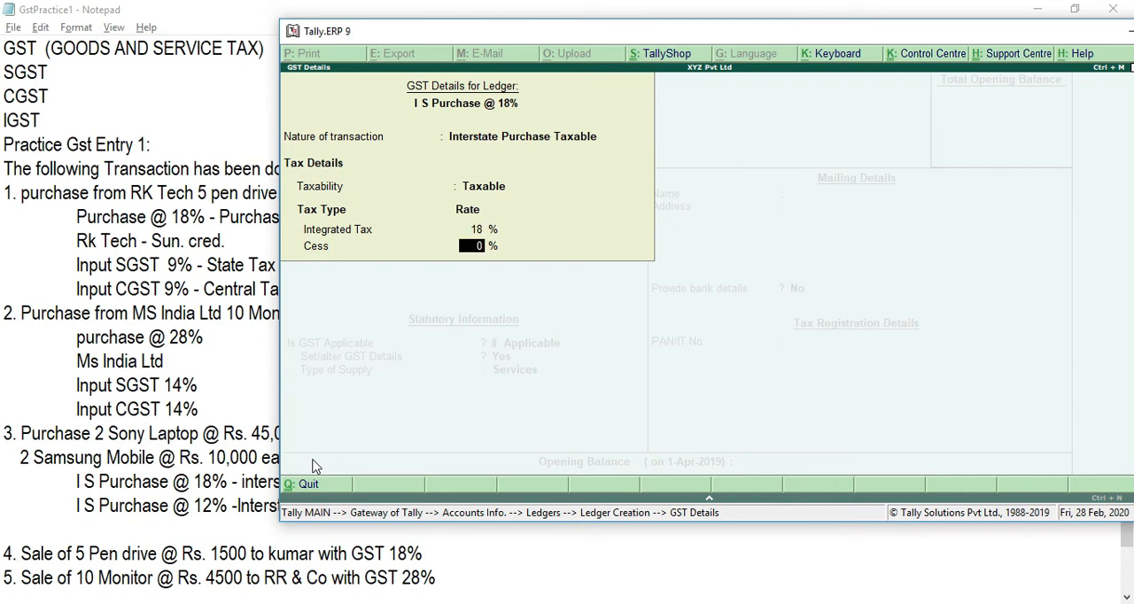
pyautogui.press('Return')
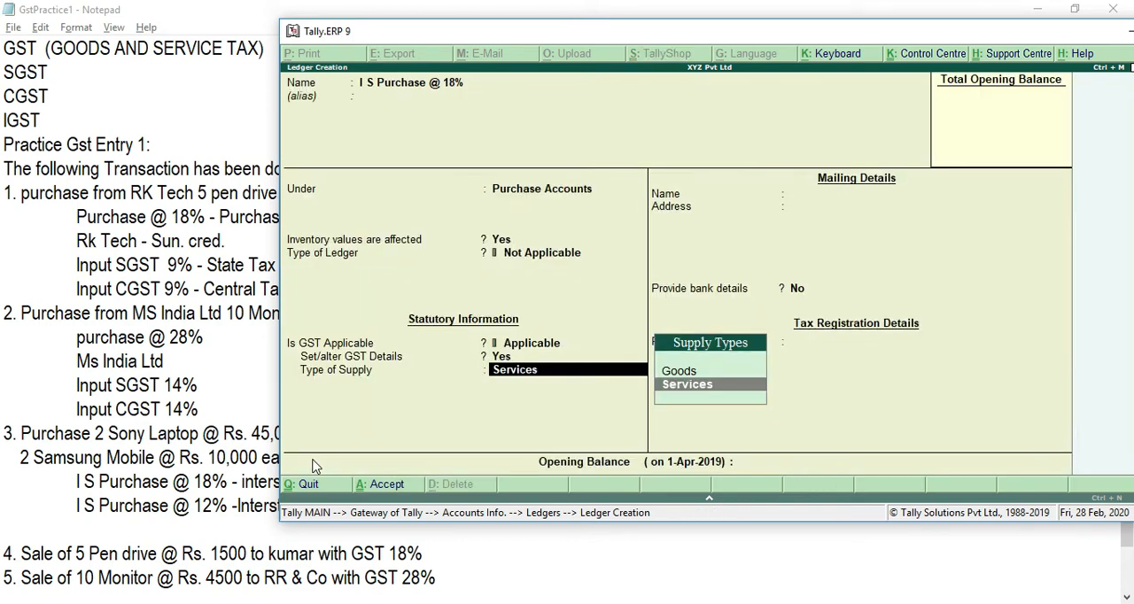
# Step: Set the type of supply of I S Purchase @ 18% to Goods and save the ledger without an opening balance
pyautogui.press('Up')
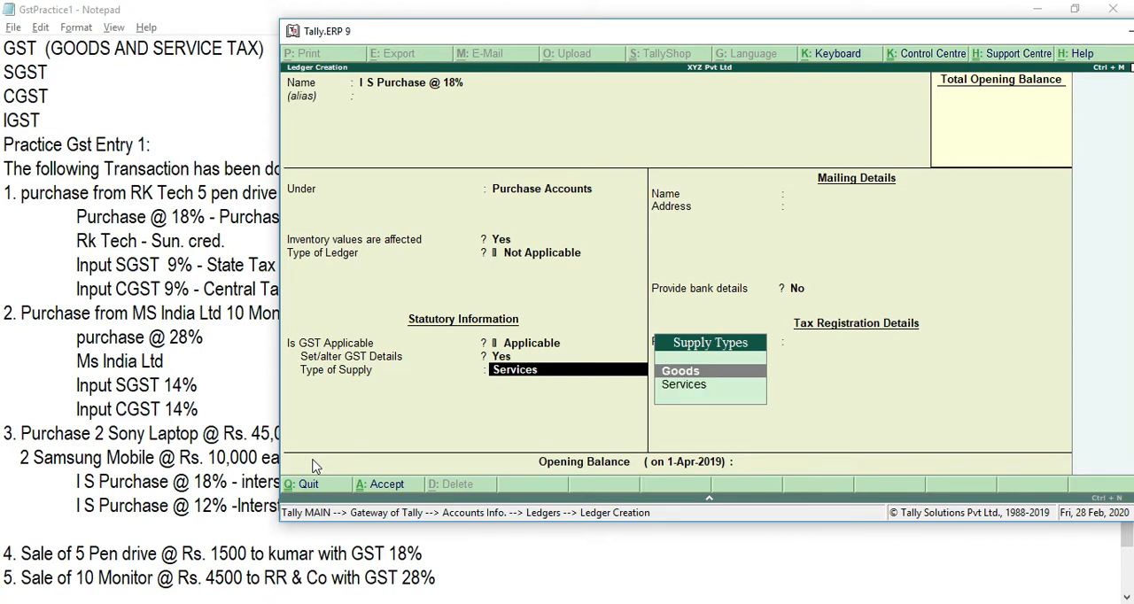
pyautogui.press('Return')
pyautogui.press('Return')
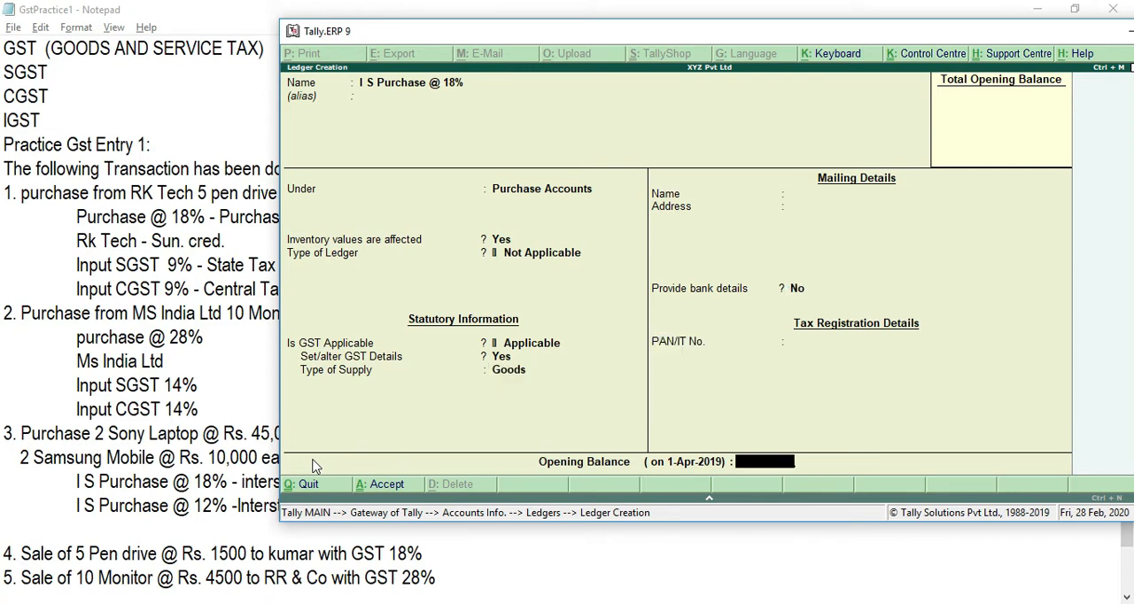
pyautogui.press('Return')
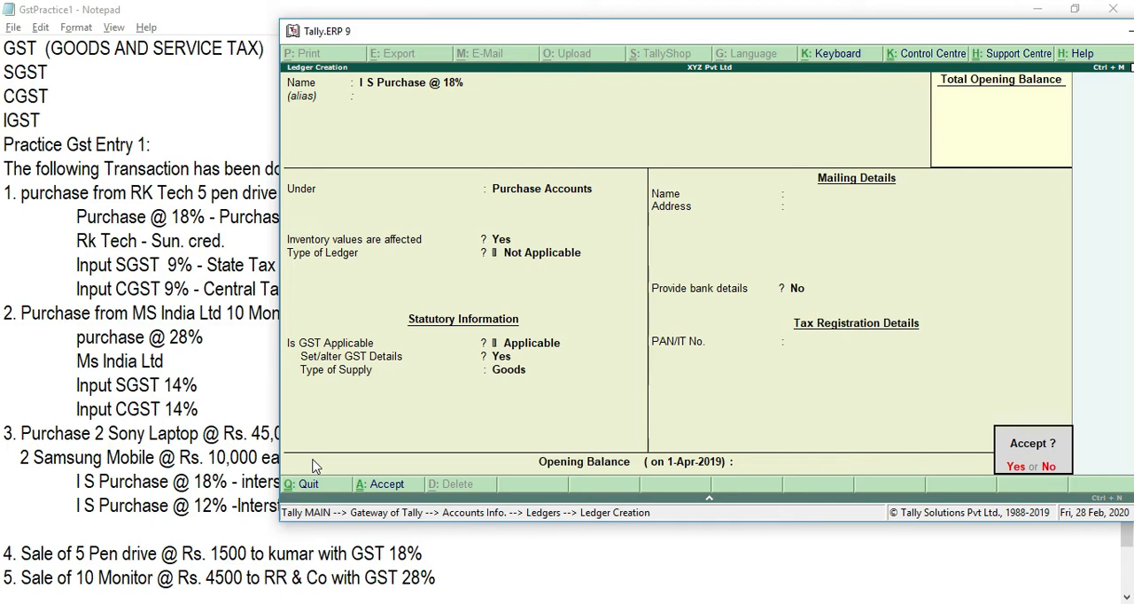
pyautogui.press('Return')
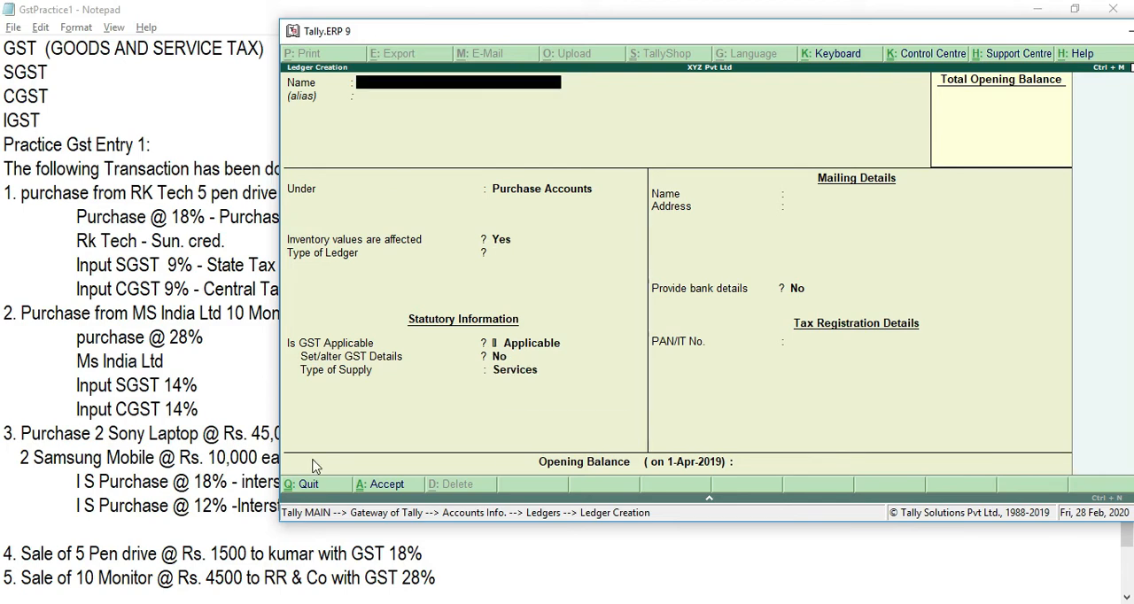
# Step: Name the new ledger I S Purchase @ 12% and leave the alias blank
pyautogui.press('capslock')
pyautogui.write('I S')
pyautogui.press('capslock')
pyautogui.write('P')
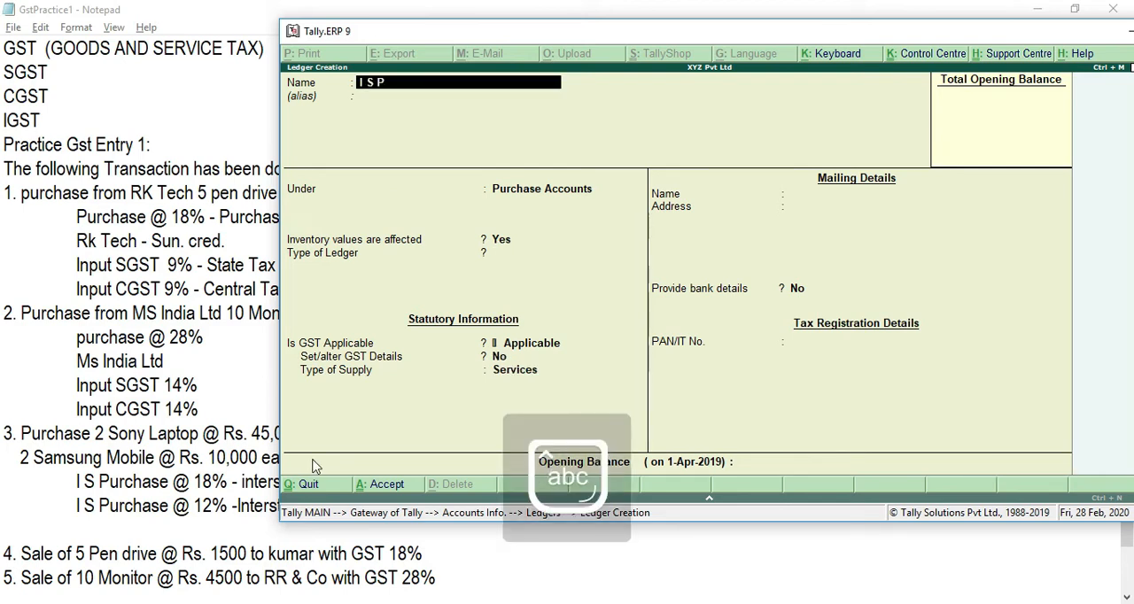
pyautogui.write('urchase ')
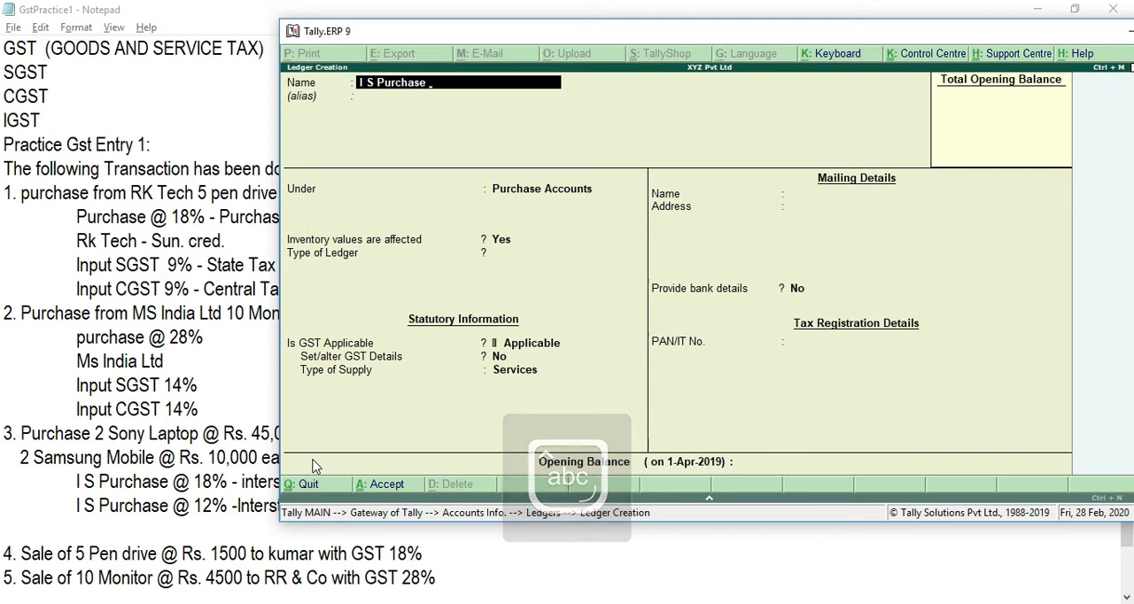
pyautogui.write('@ 12%')
pyautogui.press('Return')
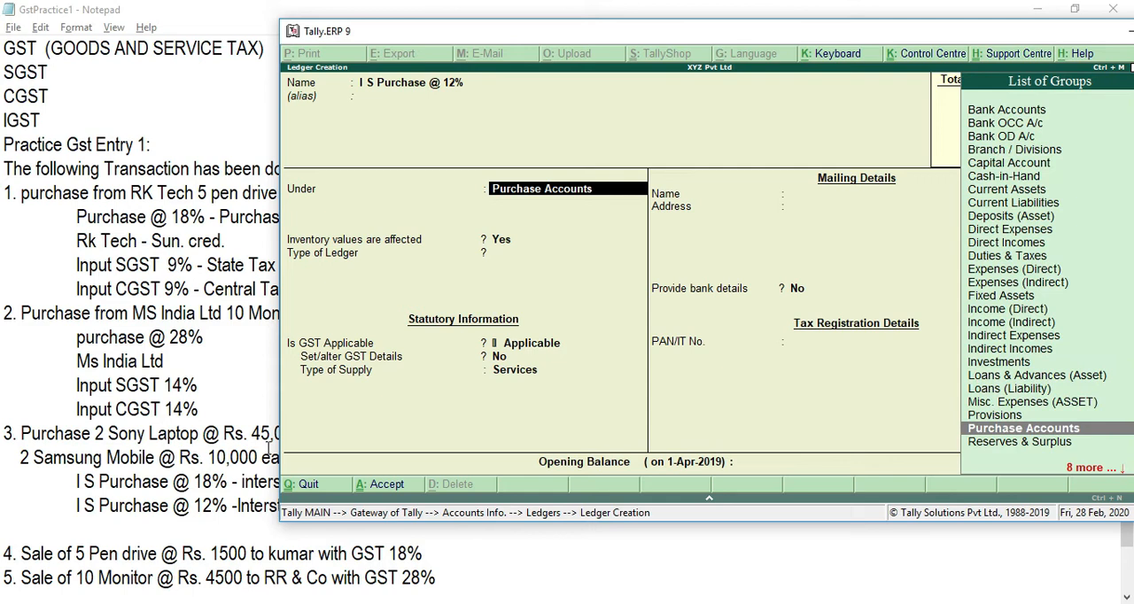
# Step: Keep I S Purchase @ 12% under Purchase Accounts, with ledger type Not Applicable and GST Applicable
pyautogui.press('Return')
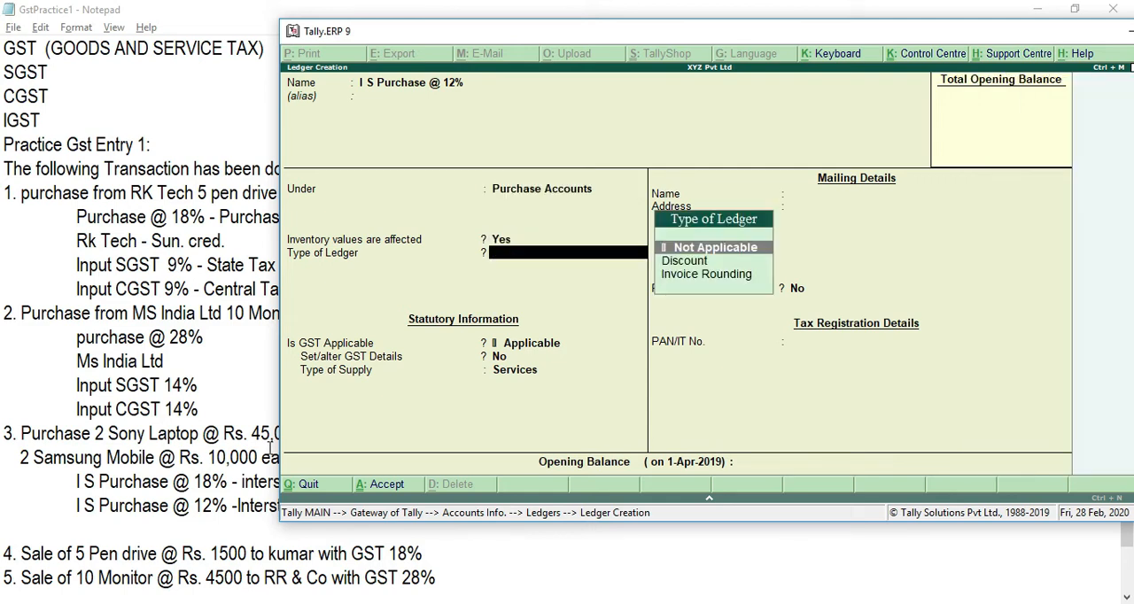
pyautogui.press('Return')
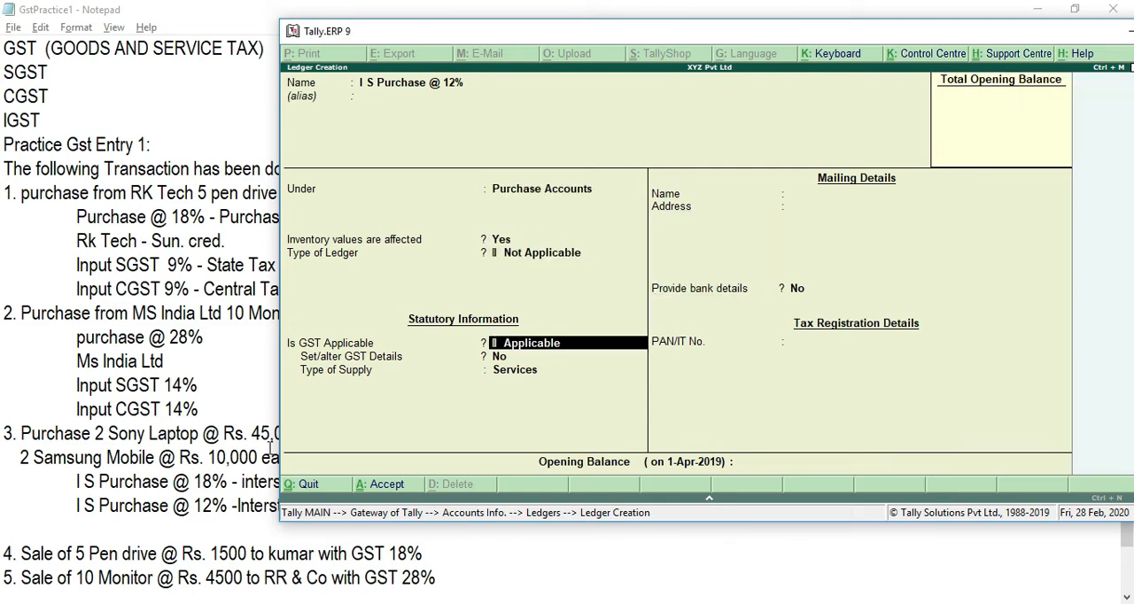
pyautogui.press('Return')
# Step: Enable GST details for I S Purchase @ 12%, with nature of transaction Interstate Purchase Taxable, Integrated Tax 12% and Cess 0%
pyautogui.write('ye')
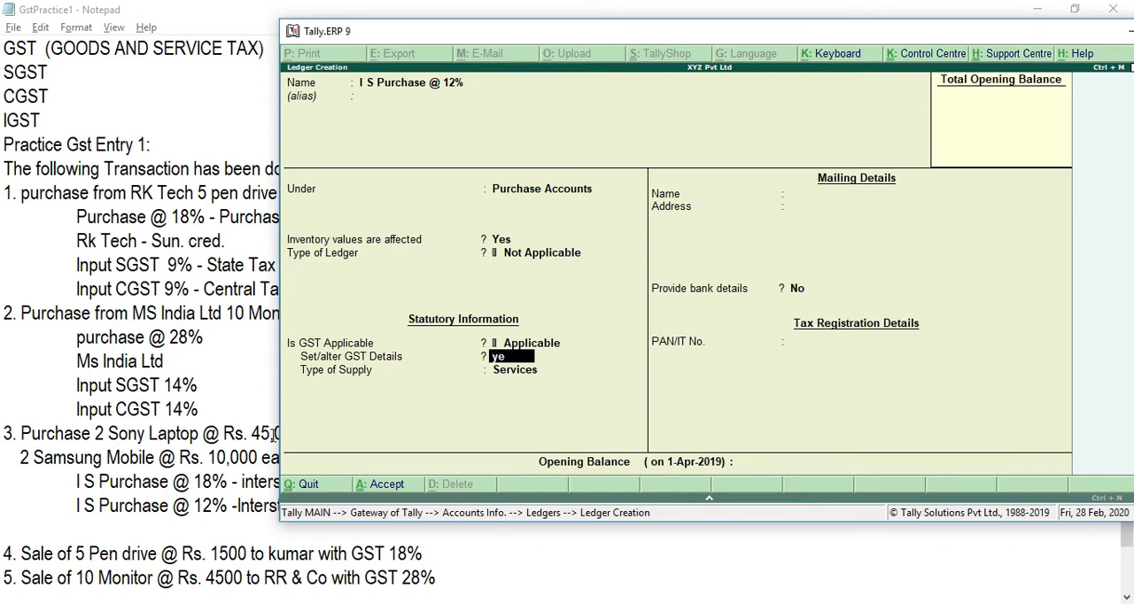
pyautogui.press('Return')
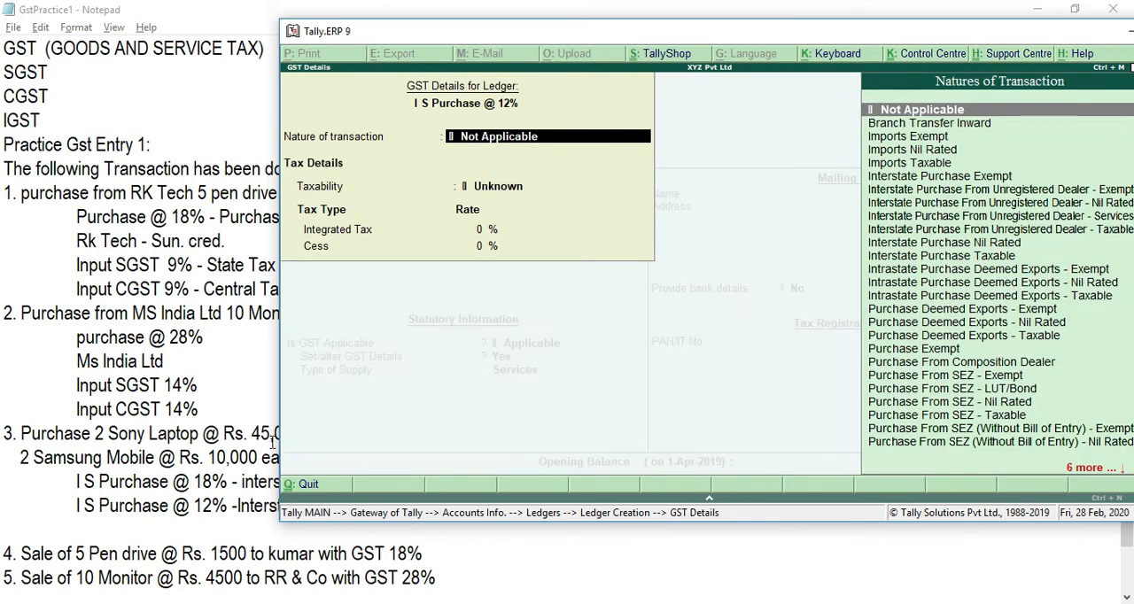
pyautogui.write('In')
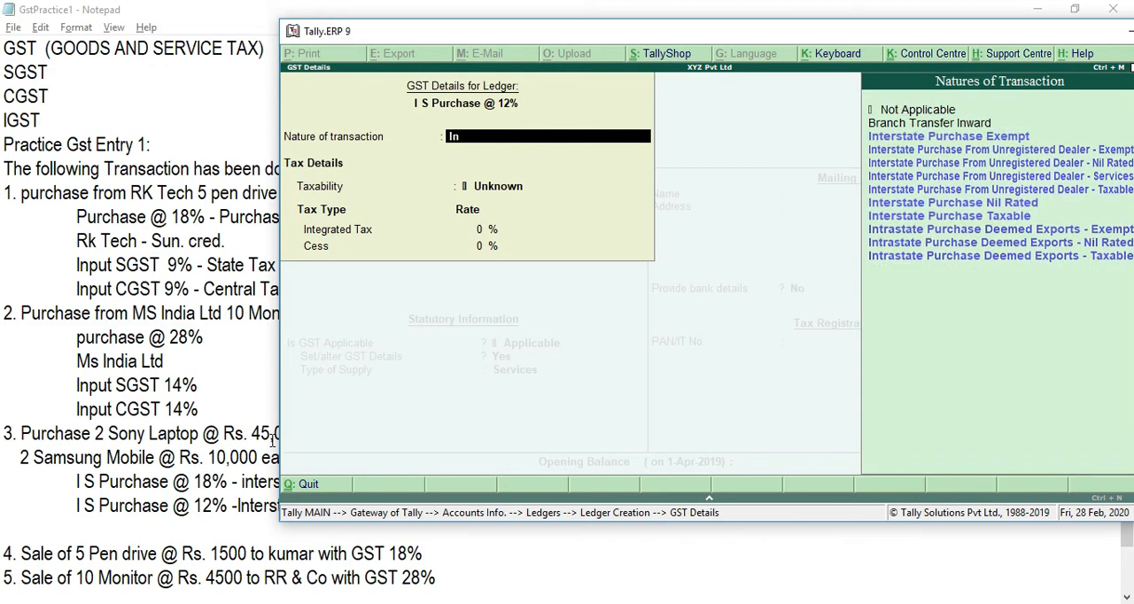
pyautogui.press('Down')
pyautogui.press('Down')
pyautogui.press('Down')
pyautogui.press('Down')
pyautogui.press('Down')
pyautogui.press('Down')
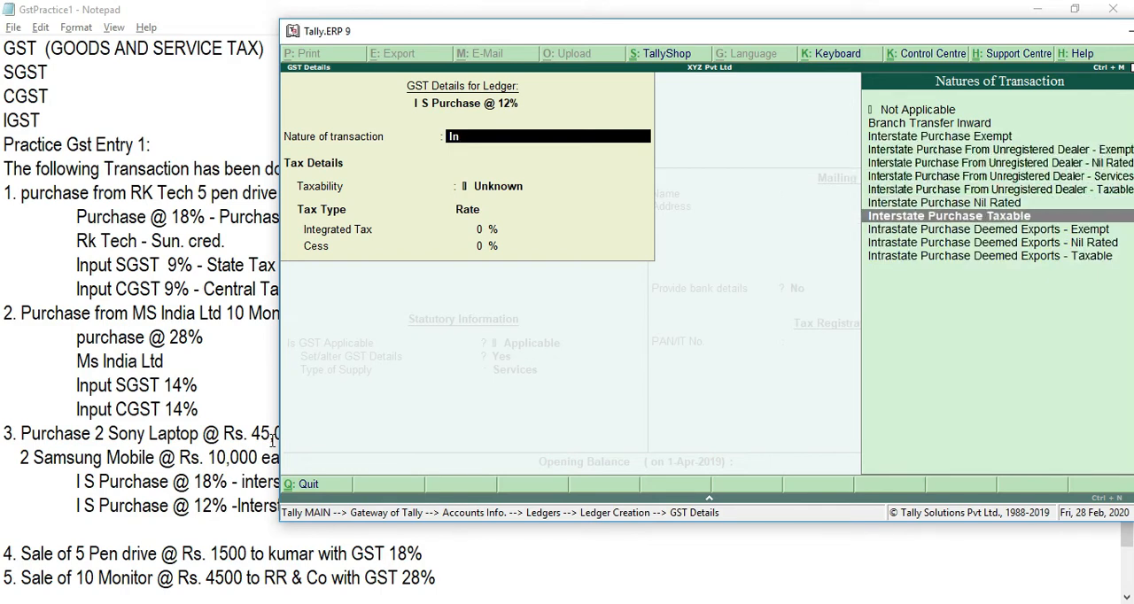
pyautogui.press('Return')
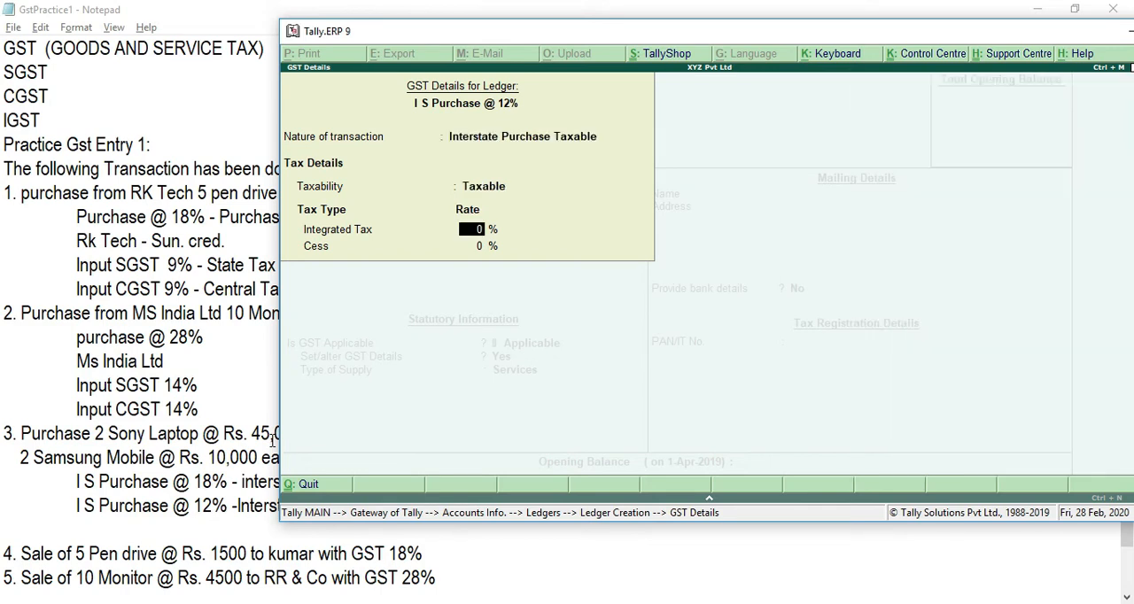
pyautogui.write('12')
pyautogui.press('Return')
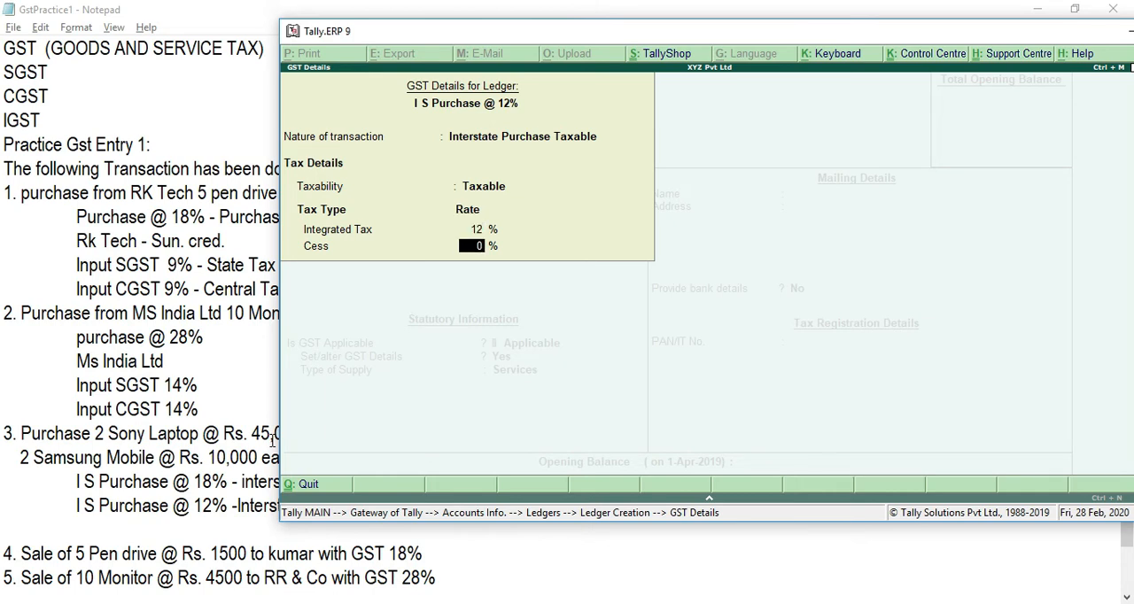
pyautogui.press('Return')
# Step: Set the type of supply of I S Purchase @ 12% to Goods and save the ledger
pyautogui.press('Up')
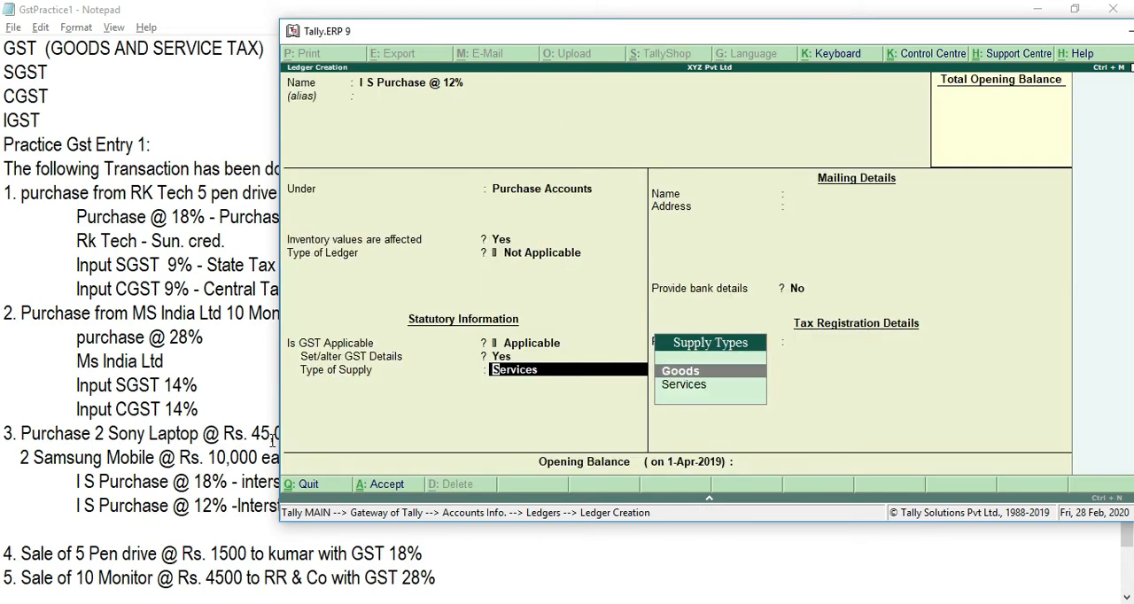
pyautogui.press('Return')
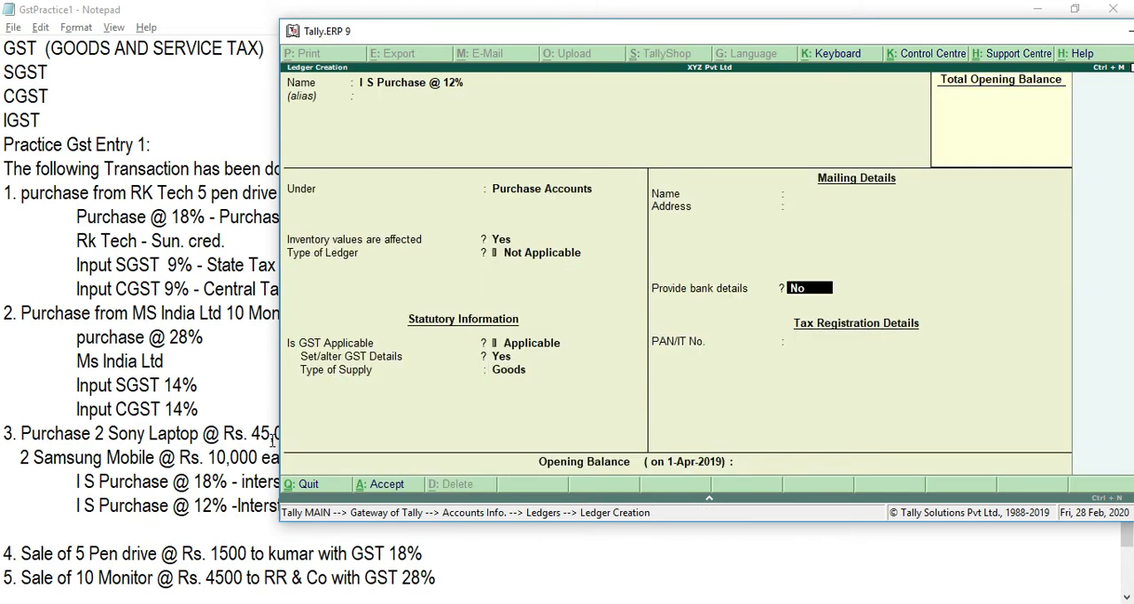
pyautogui.hotkey('ctrl', 'a')
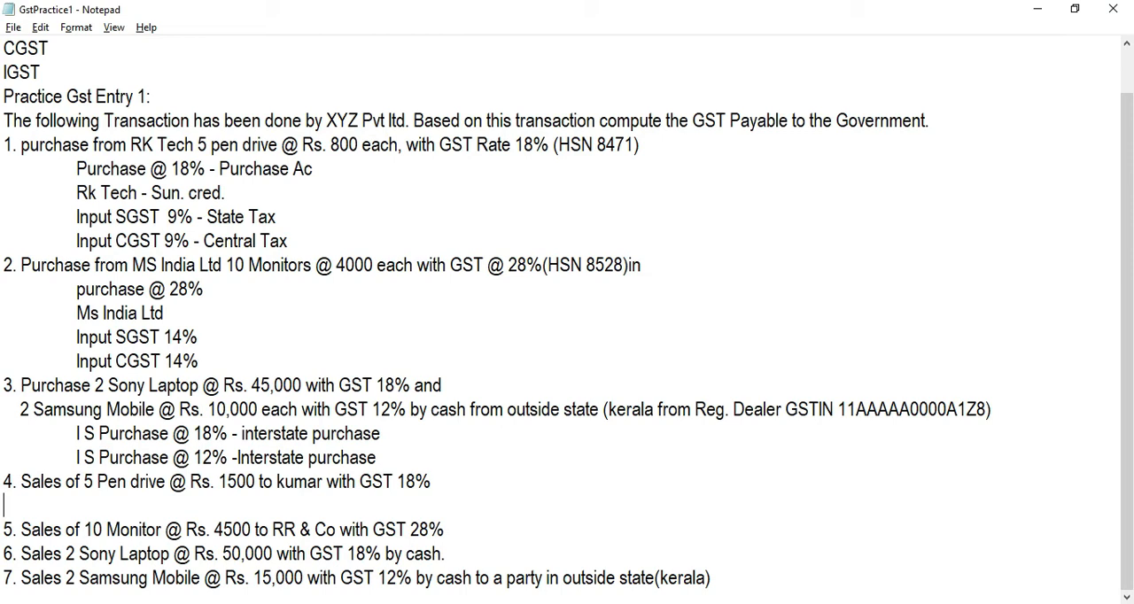
# Step: In the Notepad notes, list indented below transaction 4: "Sales @ 18 % - sales Ac", the customer's account as "Sun. Deb", "output SGST 9%" and "Output CGST 9%"
pyautogui.click(40, 485)
pyautogui.click(290, 483)
pyautogui.click(383, 481)
pyautogui.click(104, 506)
pyautogui.click(111, 510)
pyautogui.press('Tab')
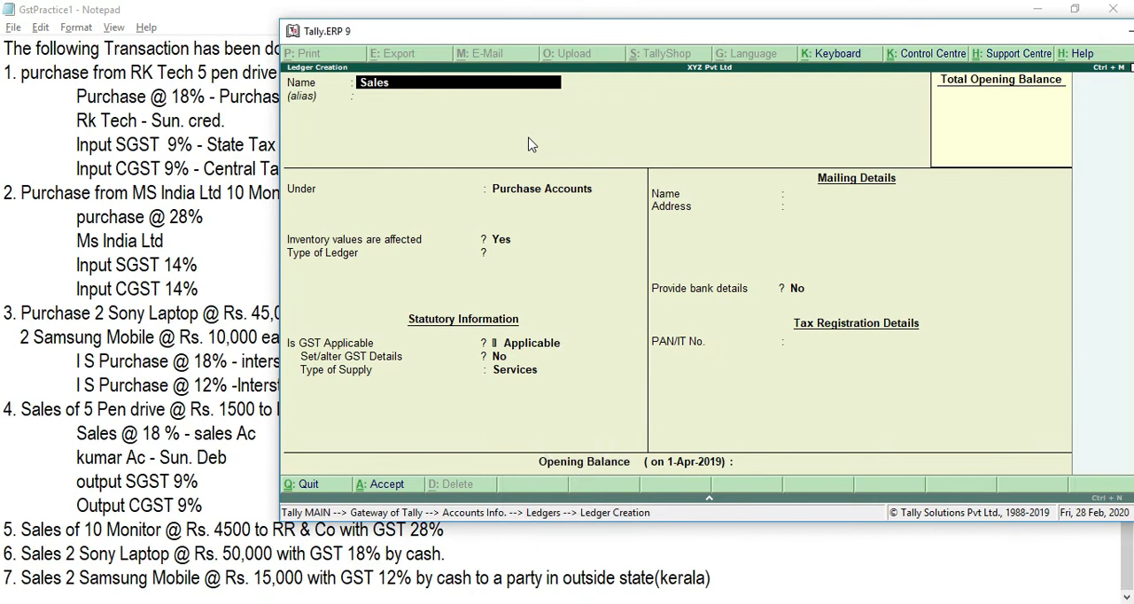
# Step: In the Tally.ERP 9 ledger creation form, name the ledger Sales @ 18% and place it under Sales Accounts with inventory values affected
pyautogui.write('@ 18%')
pyautogui.press('Return')
pyautogui.write('Sal')
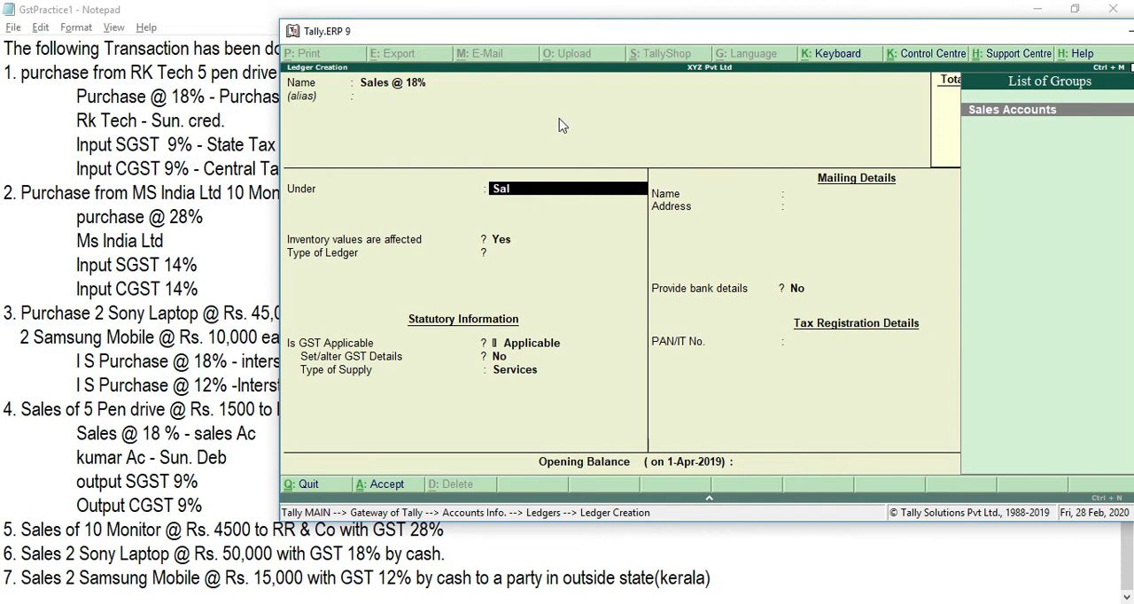
pyautogui.press('Return')
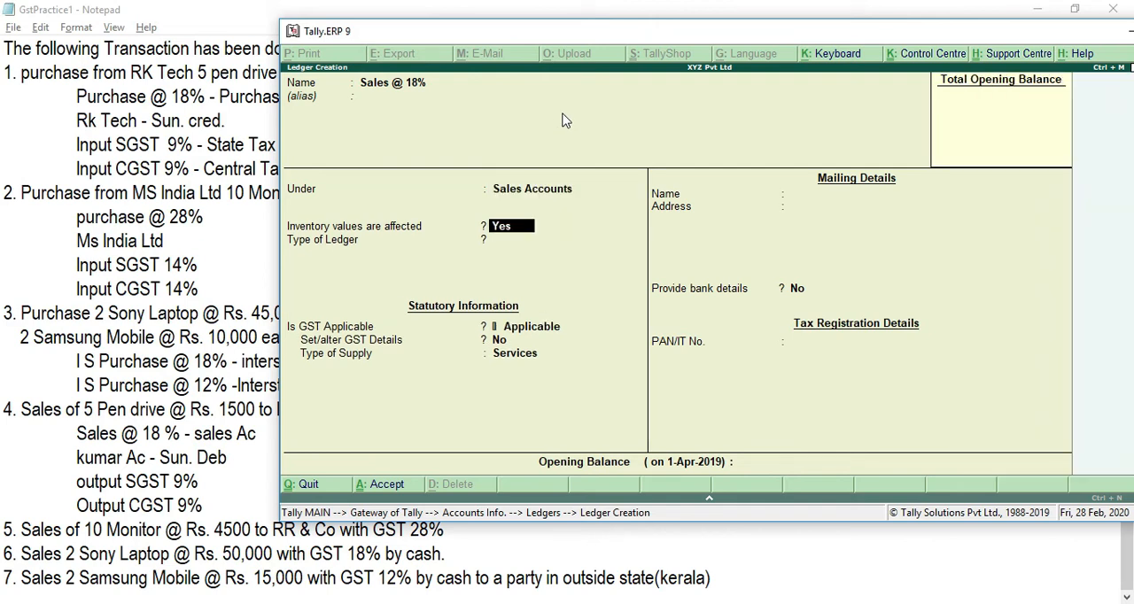
pyautogui.press('Return')
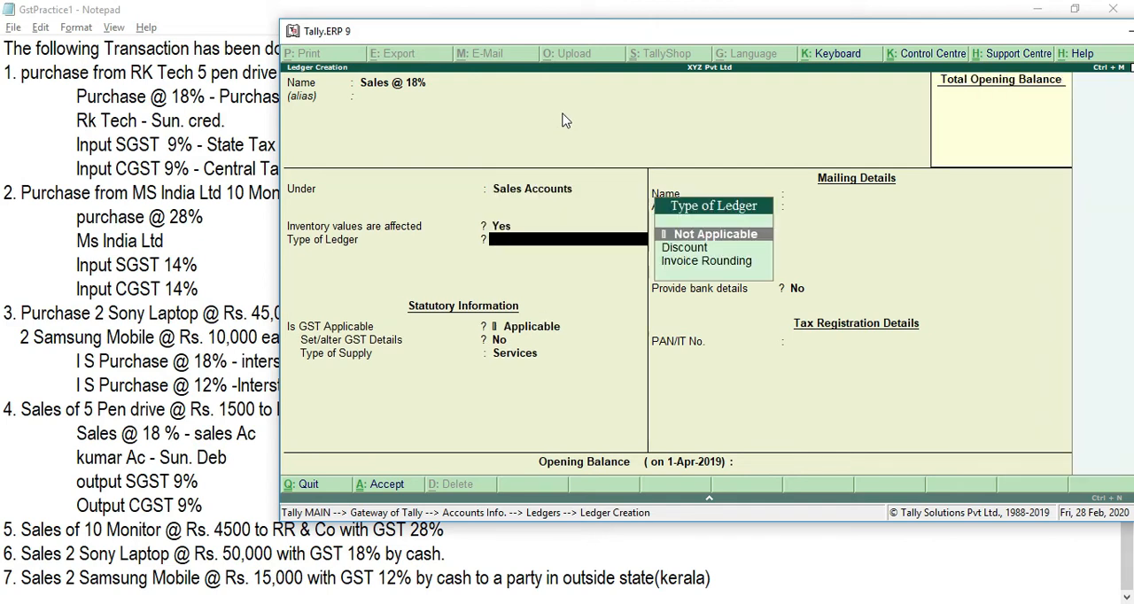
# Step: Keep Sales @ 18% as a Not Applicable ledger type with GST applicable, set its type of supply to Goods, and save the ledger
pyautogui.press('Return')
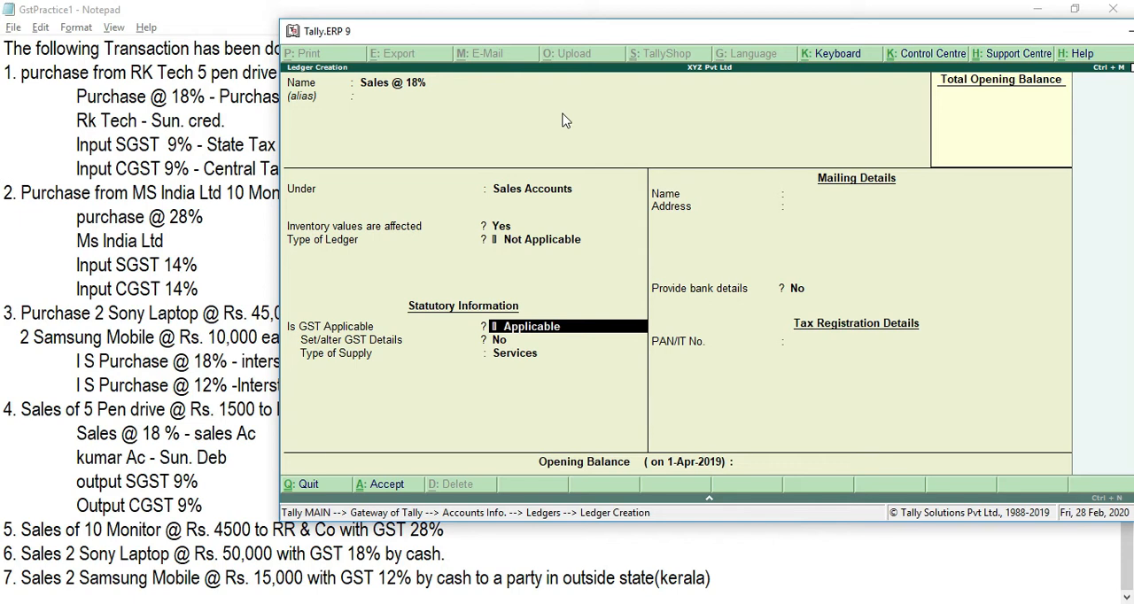
pyautogui.press('Return')
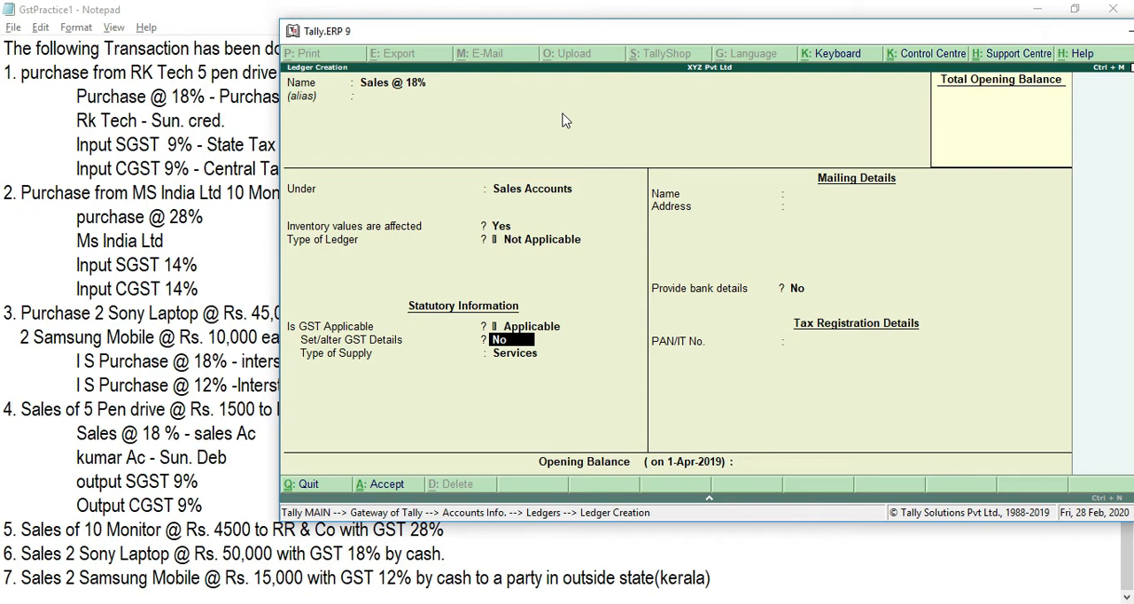
pyautogui.press('Return')
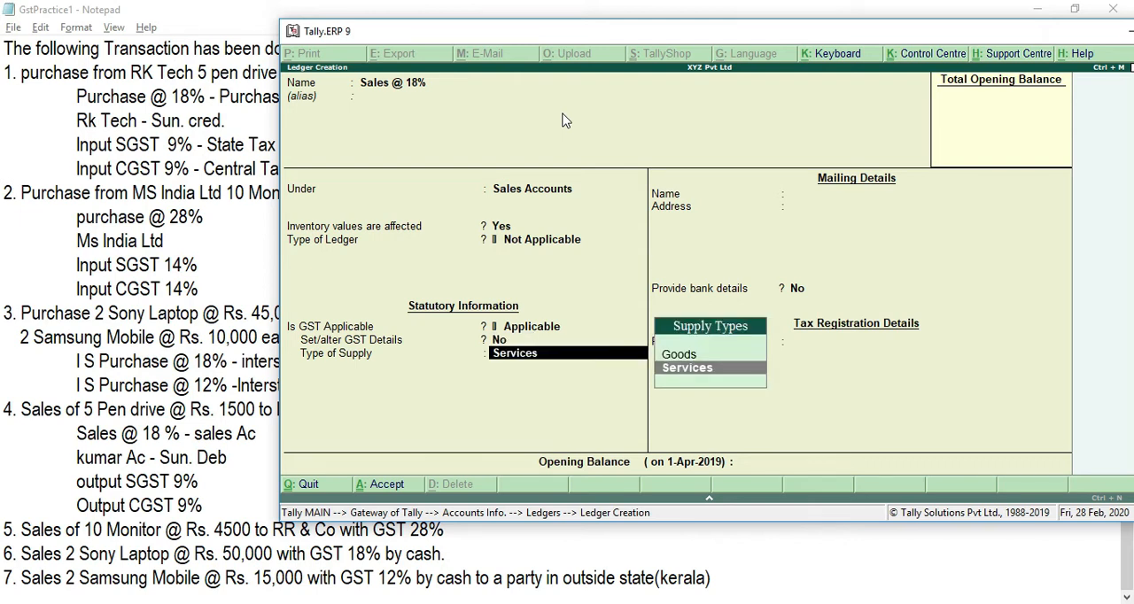
pyautogui.press('Up')
pyautogui.press('Return')
pyautogui.press('Return')
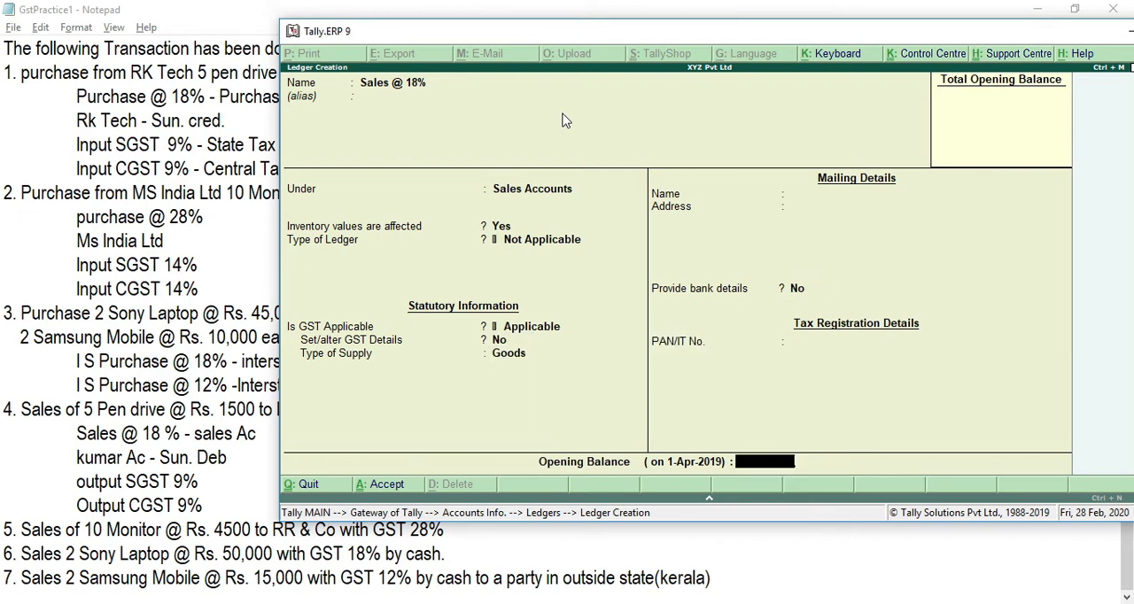
pyautogui.press('Return')
pyautogui.press('Return')
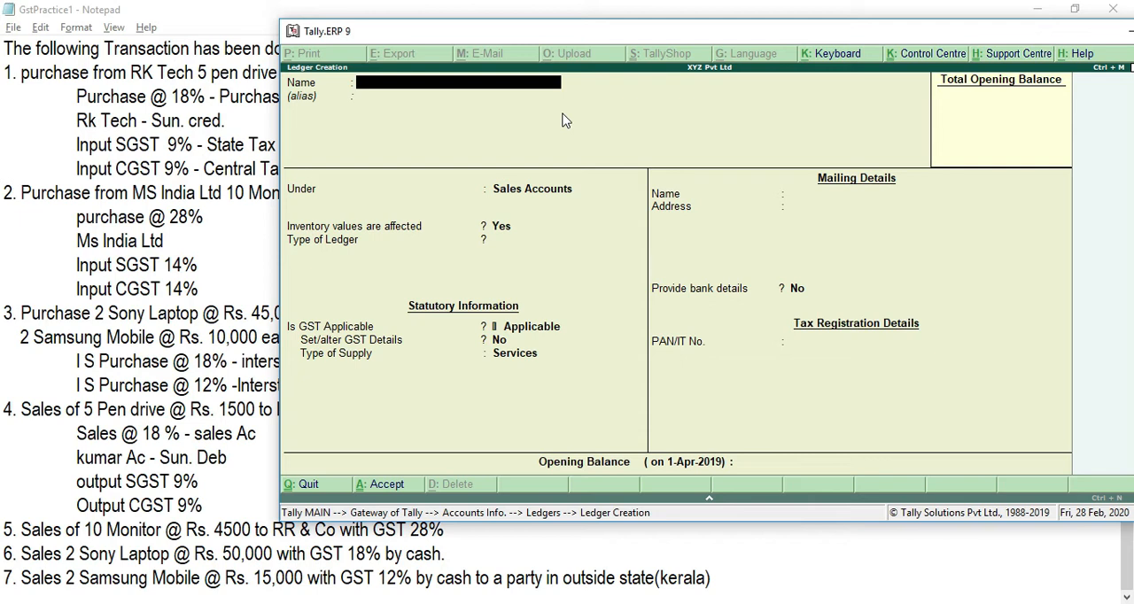
# Step: Name the next ledger with the customer's account name from transaction 4 and place it under Sundry Debtors
pyautogui.write('Kumar Ac')
pyautogui.press('Return')
pyautogui.write('Sund')
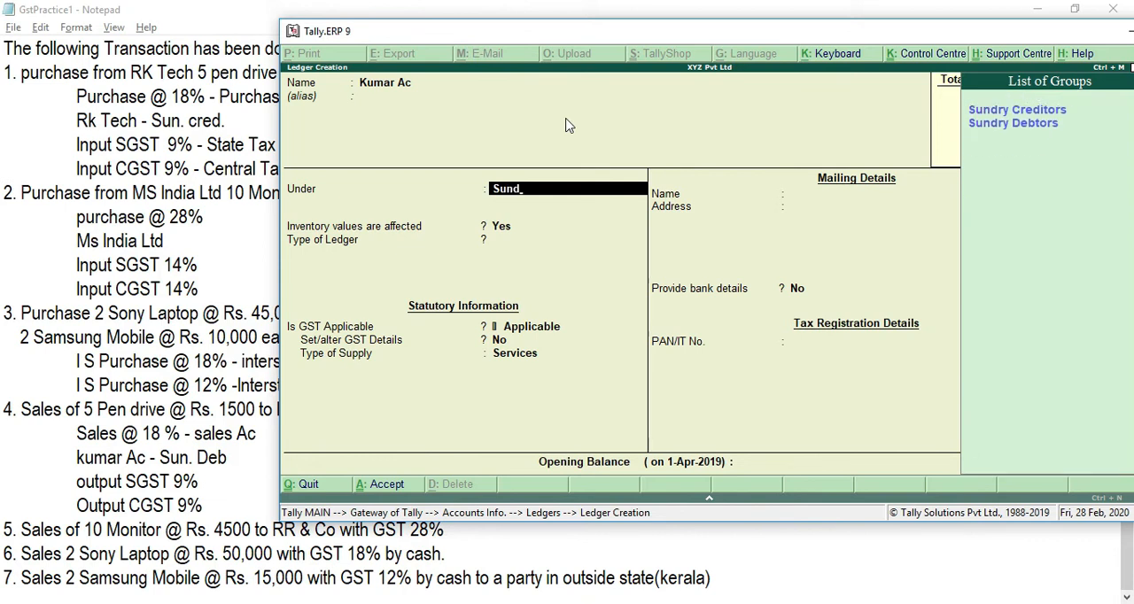
pyautogui.press('Down')
pyautogui.press('Return')
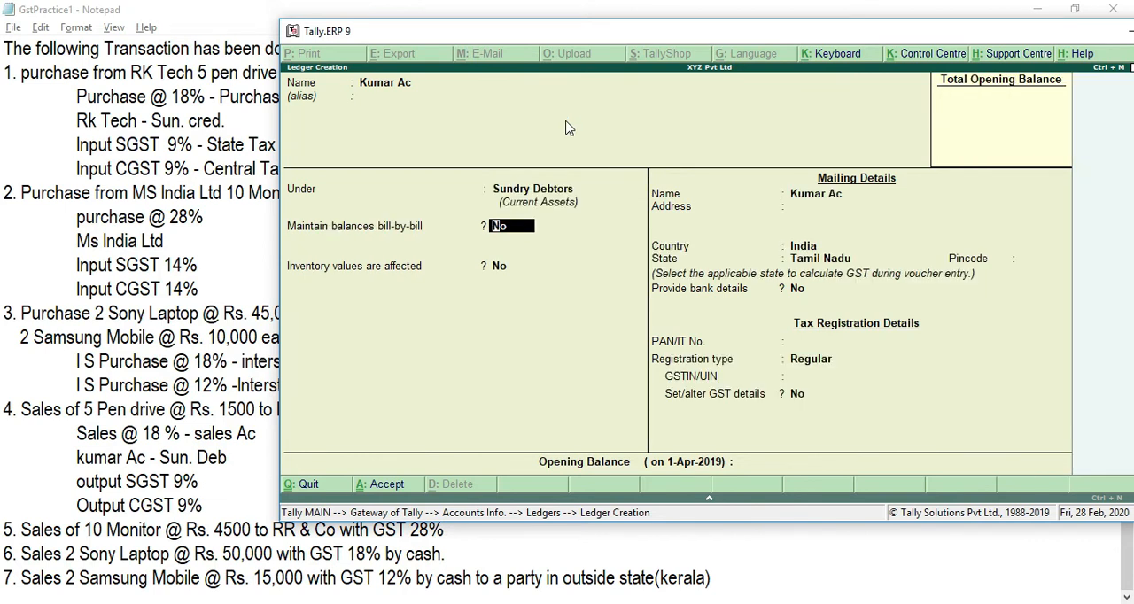
# Step: Keep the customer's ledger without bill-by-bill balances, with state Tamil Nadu and registration type Regular, and save it
pyautogui.press('Return')
pyautogui.press('Return')
pyautogui.press('Return')
pyautogui.press('Return')
pyautogui.press('Return')
pyautogui.press('Return')
pyautogui.press('Return')
pyautogui.press('Return')
pyautogui.press('Return')
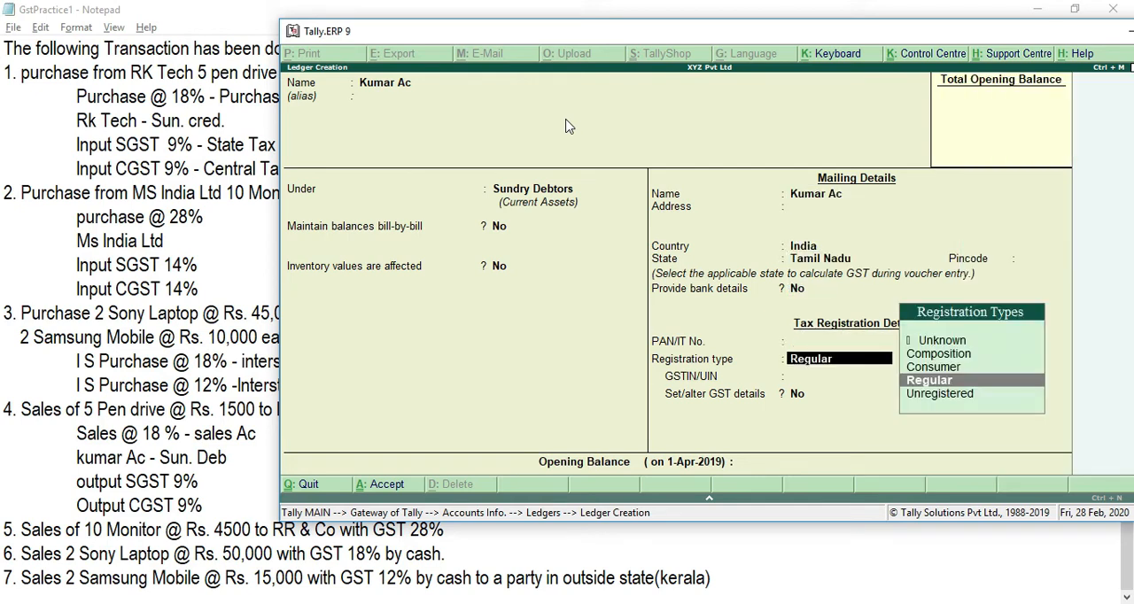
pyautogui.hotkey('ctrl', 'a')
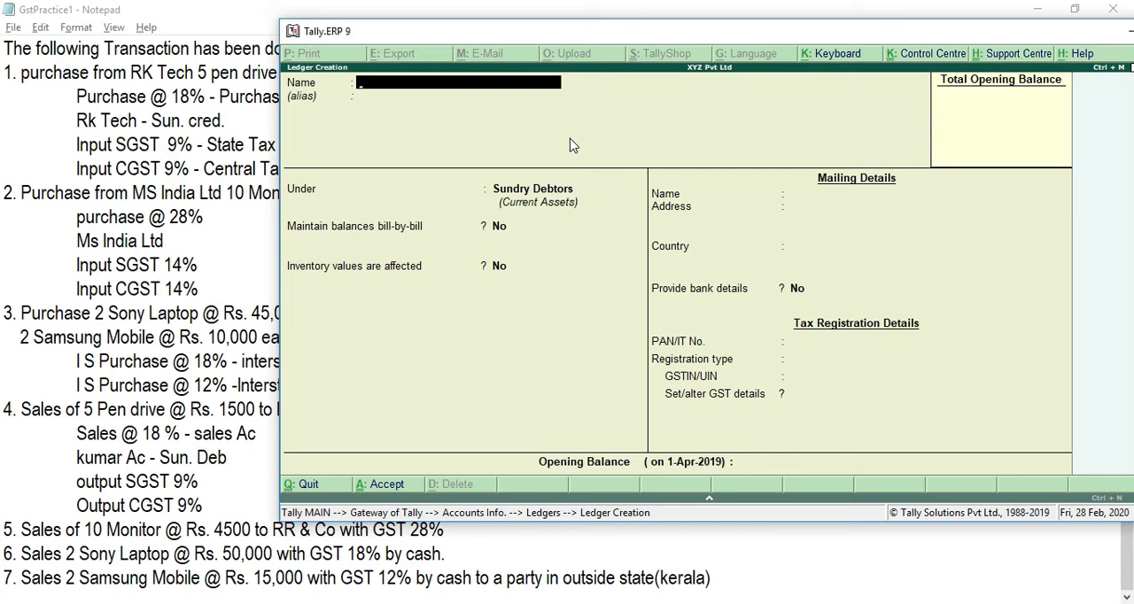
# Step: Name the next ledger Output SGST 9% and place it under Duties & Taxes
pyautogui.write('Output SGST 9%')
pyautogui.press('Return')
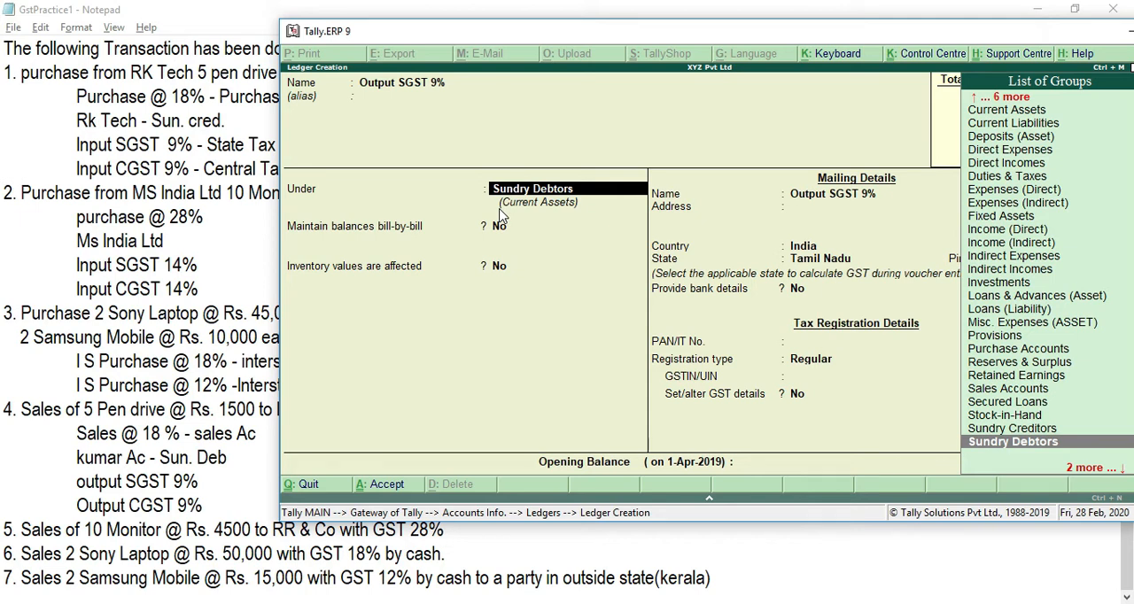
pyautogui.write('DUT')
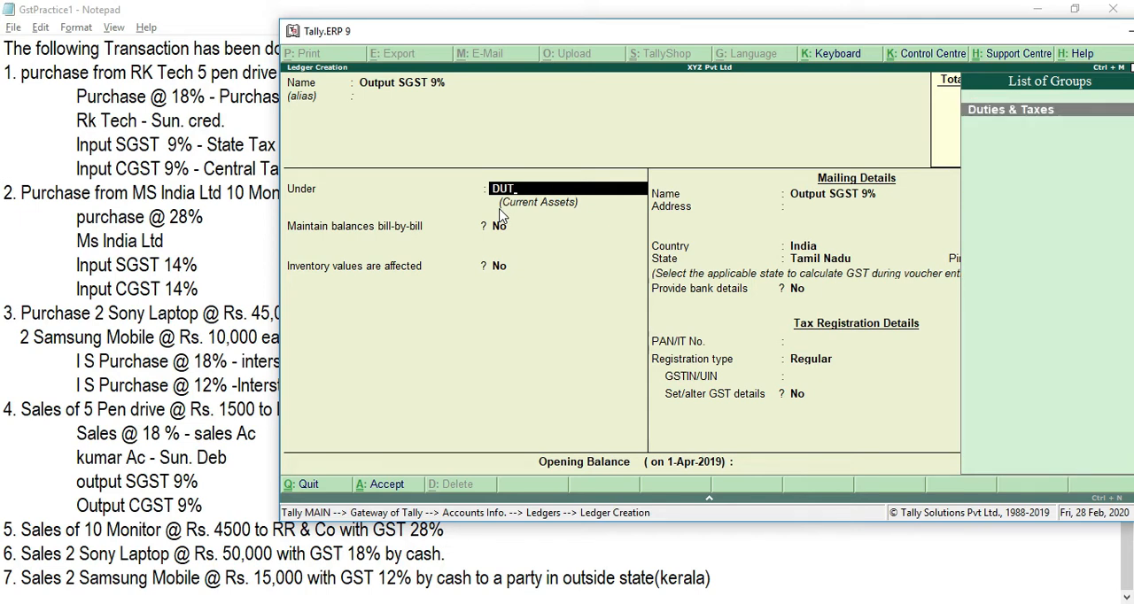
pyautogui.press('Return')
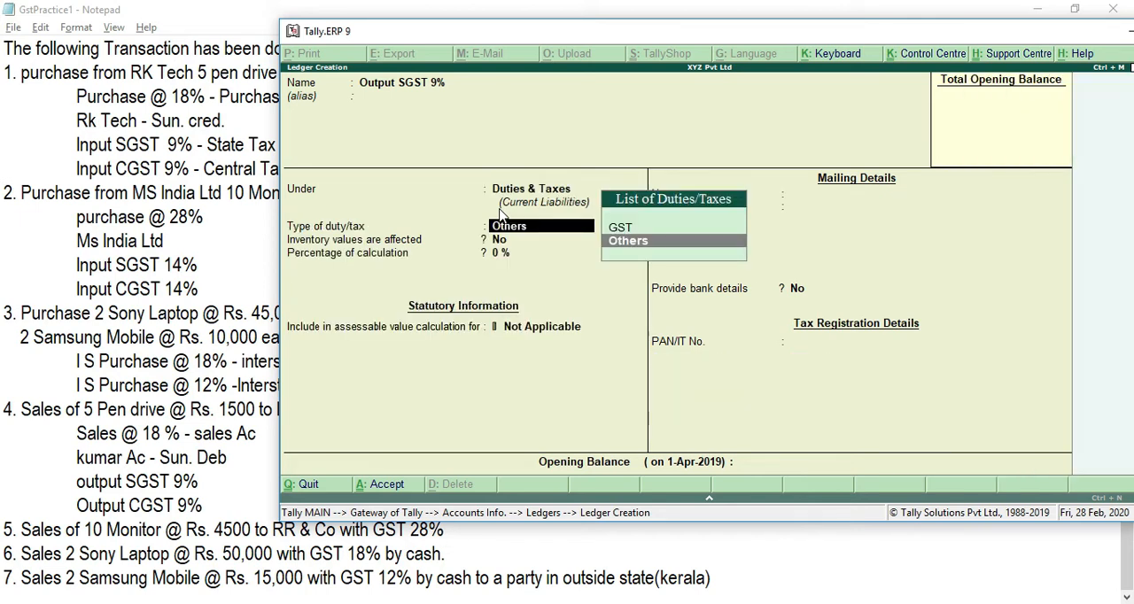
# Step: Set Output SGST 9% to duty type GST, tax type State Tax and 9% calculation, and save the ledger
pyautogui.press('Up')
pyautogui.press('Return')
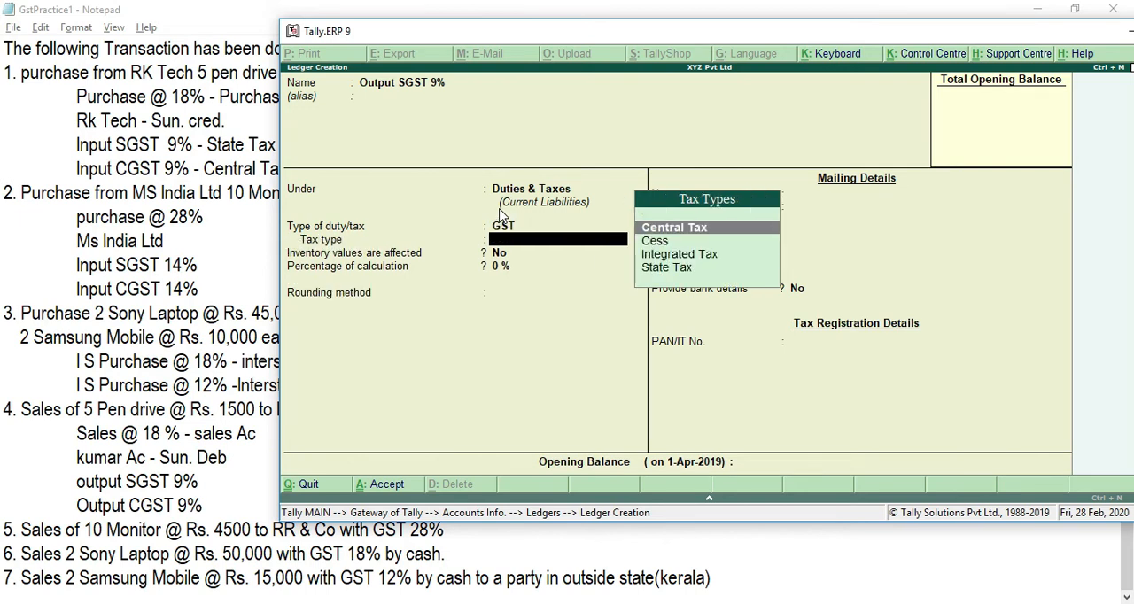
pyautogui.press('Down')
pyautogui.press('Down')
pyautogui.press('Down')
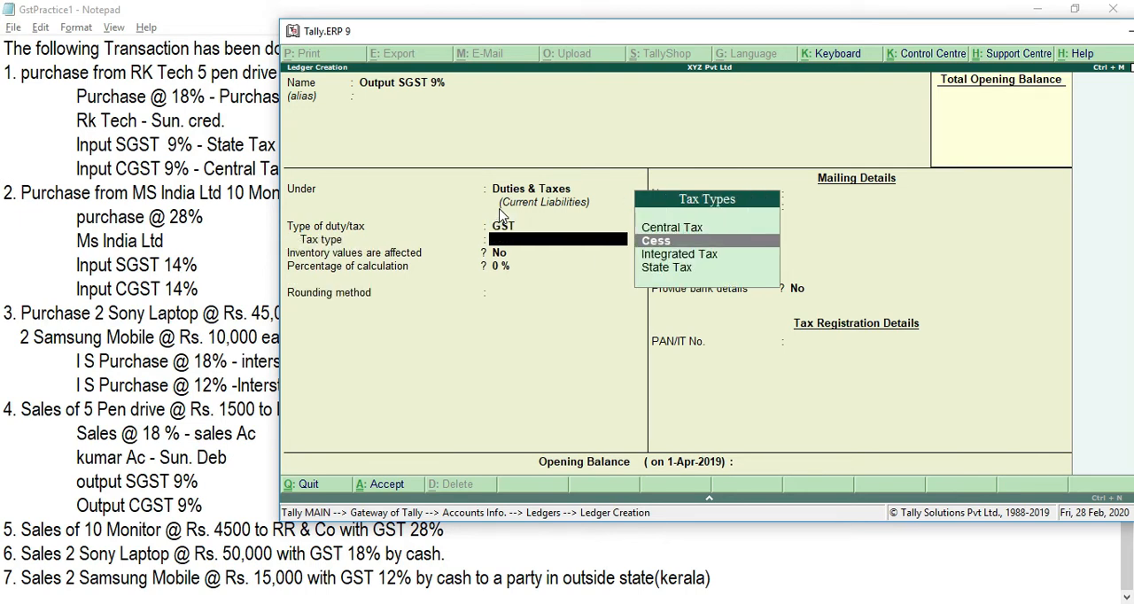
pyautogui.press('Return')
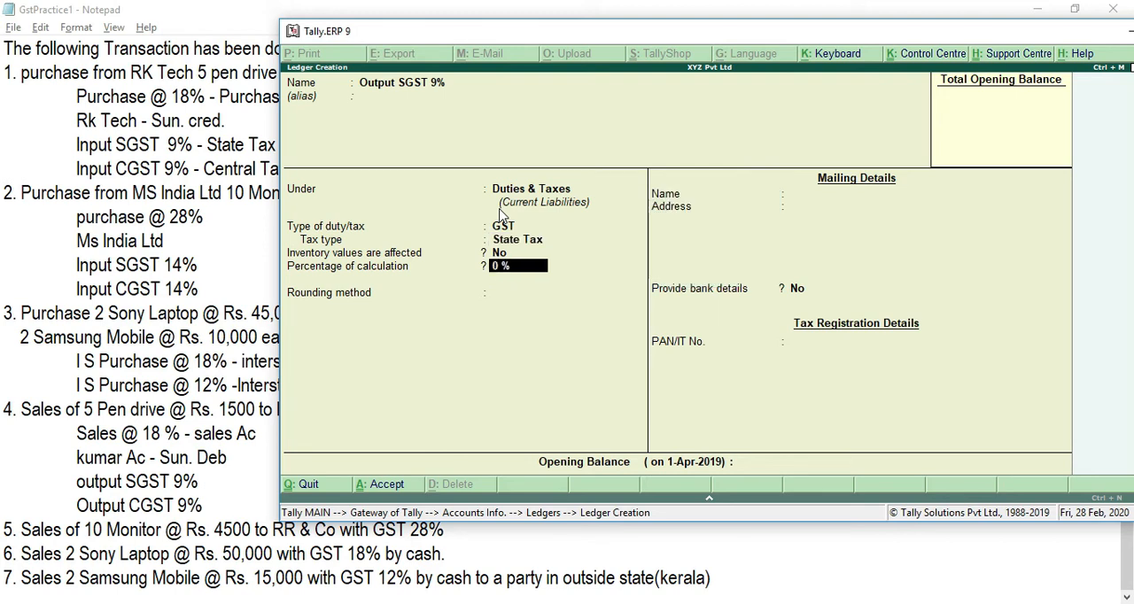
pyautogui.write('9')
pyautogui.press('Return')
pyautogui.press('Return')
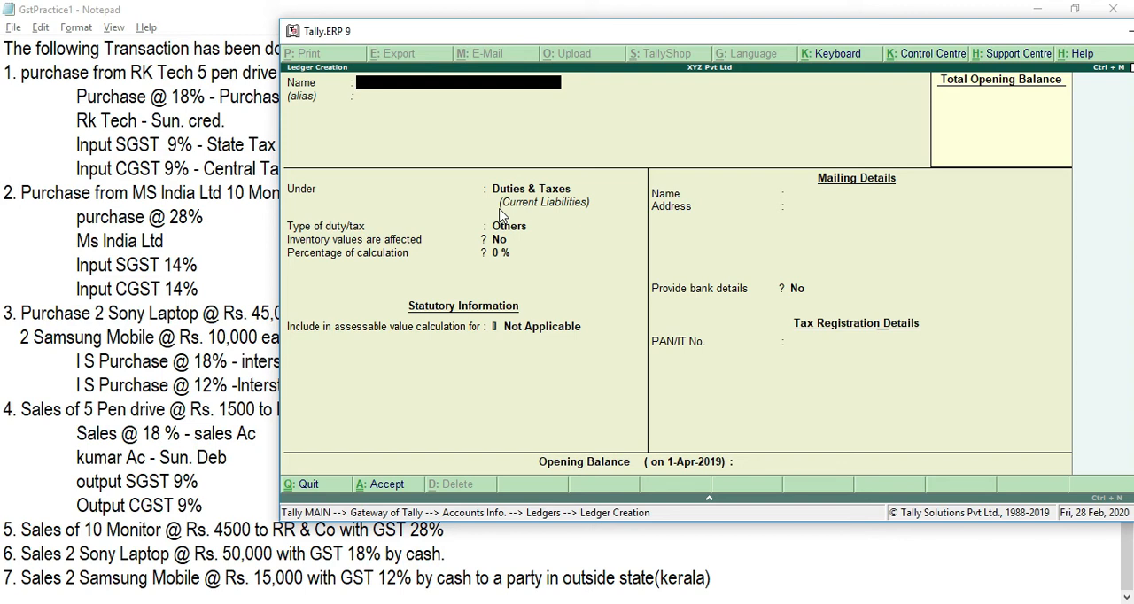
# Step: Name the next ledger Output CGST 9% and keep it under Duties & Taxes
pyautogui.write('OUTPU')
pyautogui.press('BackSpace')
pyautogui.press('BackSpace')
pyautogui.press('BackSpace')
pyautogui.press('BackSpace')
pyautogui.write('utput')
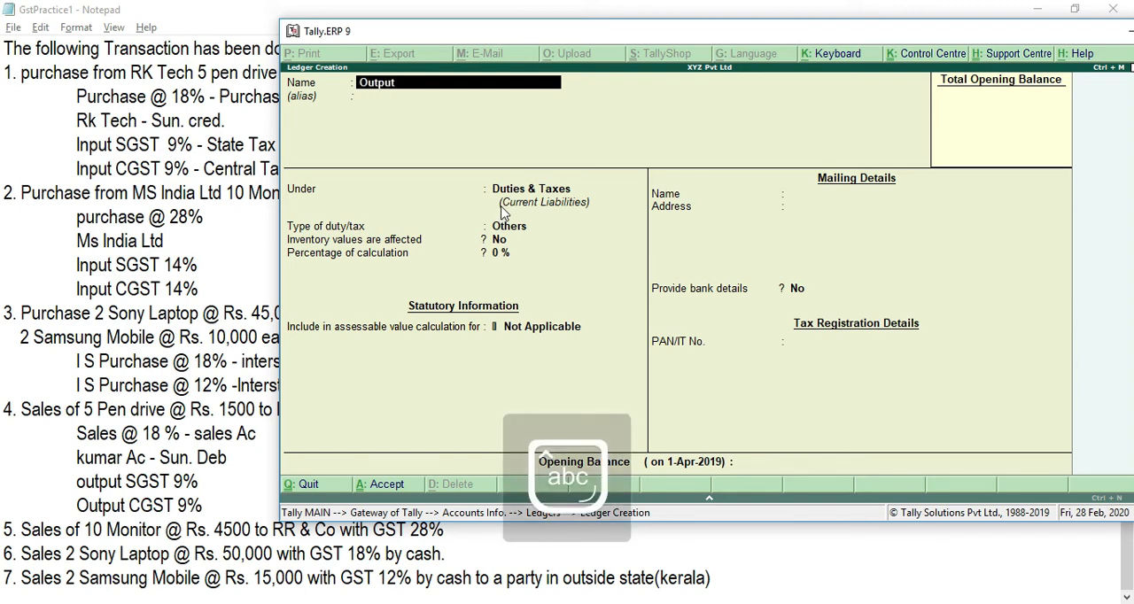
pyautogui.press('capslock')
pyautogui.write('CGST')
pyautogui.press('capslock')
pyautogui.write('9%')
pyautogui.press('Return')
pyautogui.press('Return')
pyautogui.press('Return')
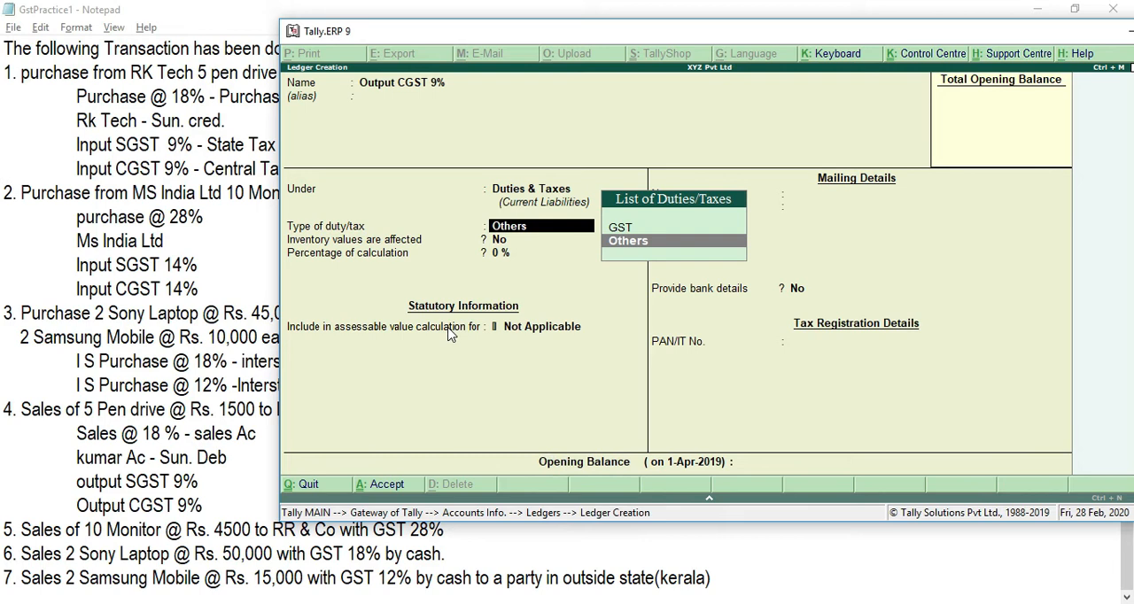
# Step: Set Output CGST 9% to duty type GST, tax type Central Tax and 9% calculation, and save the ledger
pyautogui.press('Up')
pyautogui.press('Return')
pyautogui.press('Down')
pyautogui.press('Down')
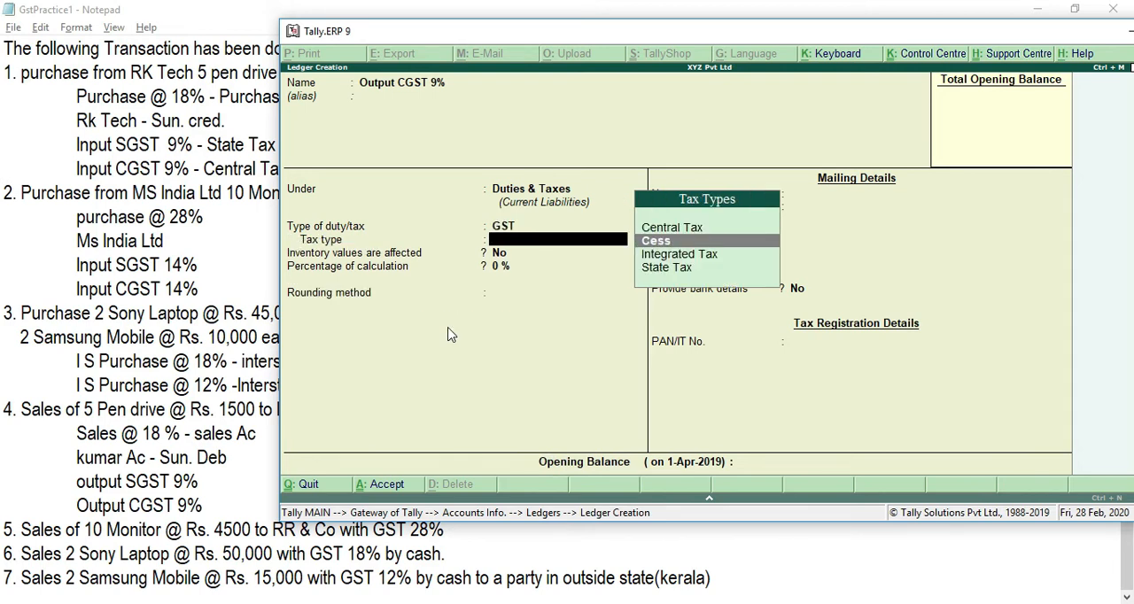
pyautogui.press('Up')
pyautogui.press('Up')
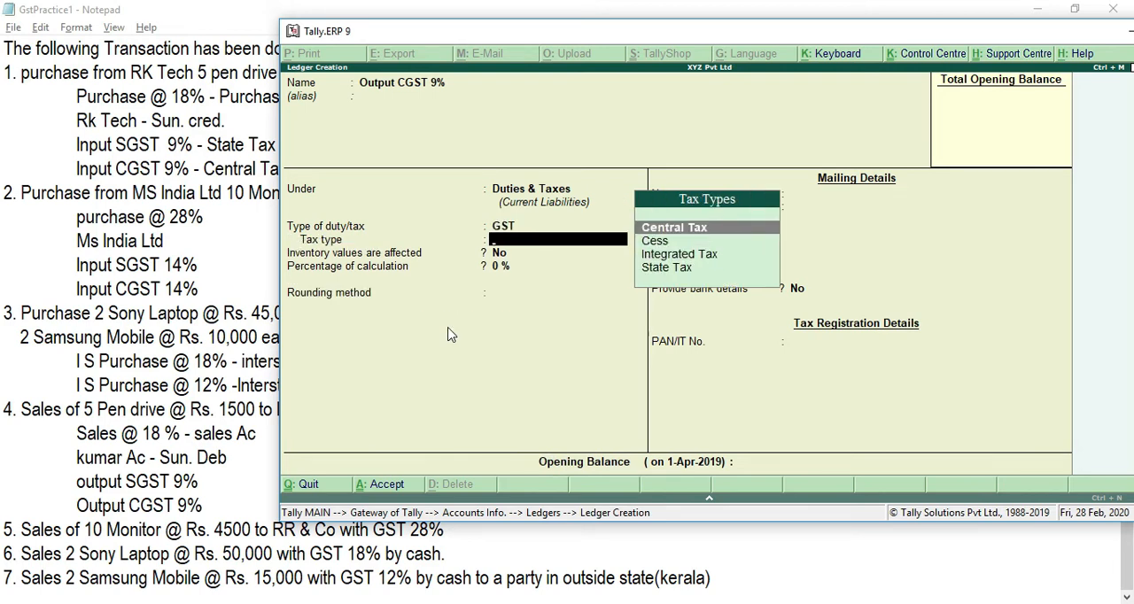
pyautogui.press('Return')
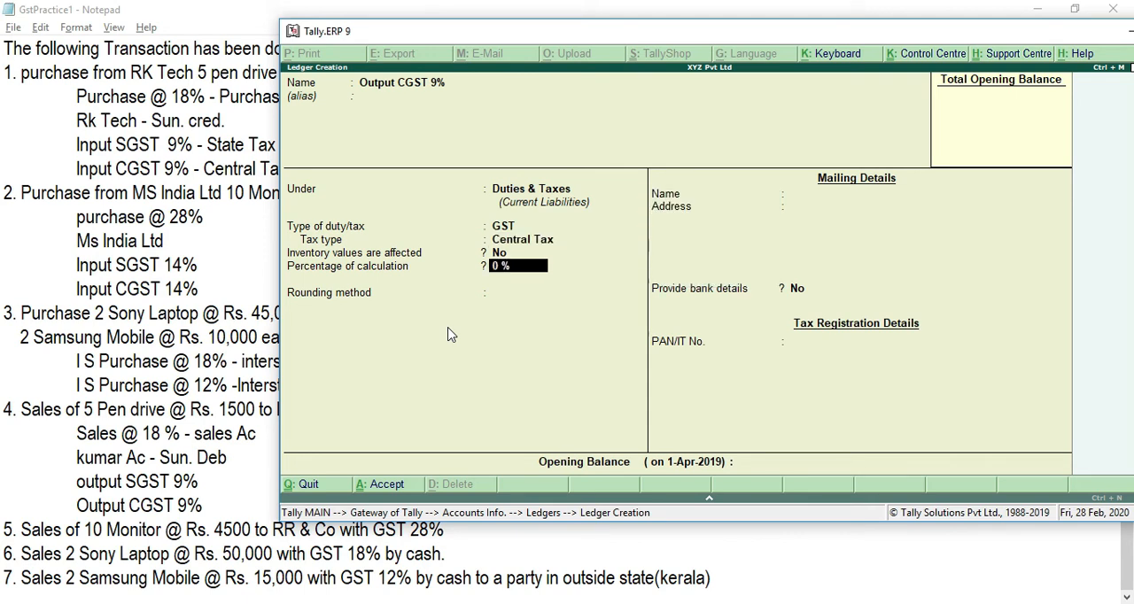
pyautogui.write('9')
pyautogui.press('Return')
pyautogui.press('Return')
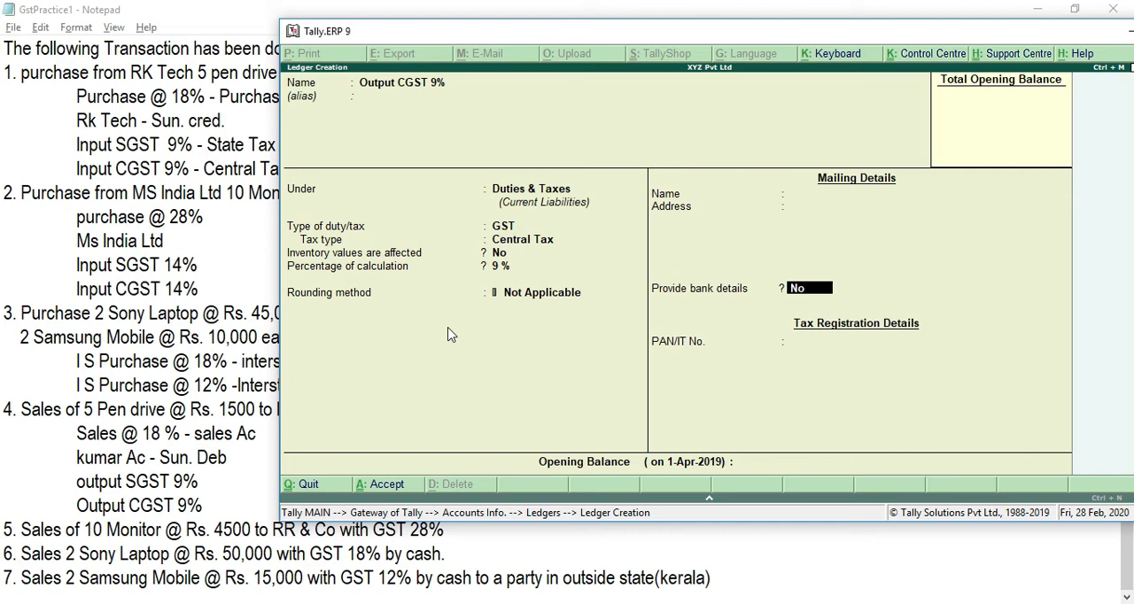
pyautogui.hotkey('ctrl', 'a')
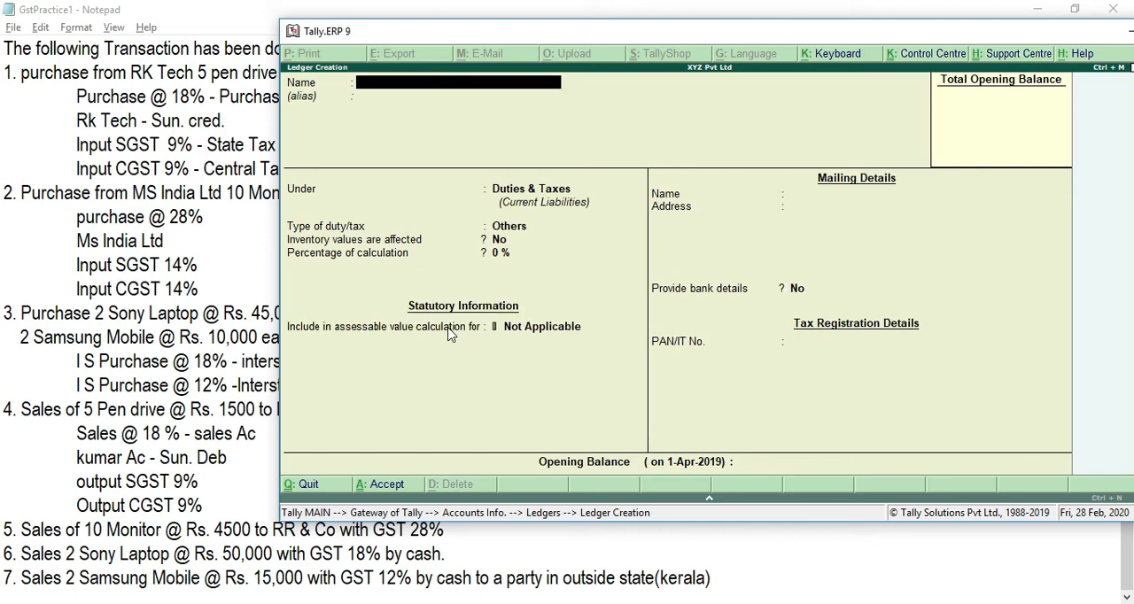
# Step: Switch to the Notepad notes and add an empty line below transaction 5, the sale of 10 monitors
pyautogui.click(154, 523)
pyautogui.press('End')
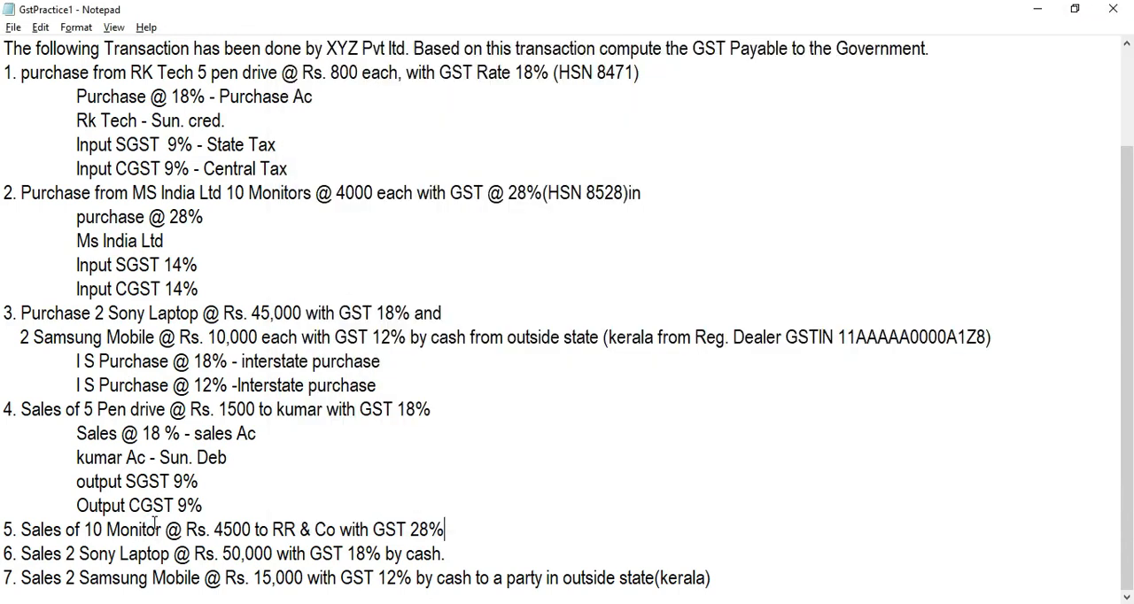
pyautogui.press('Return')
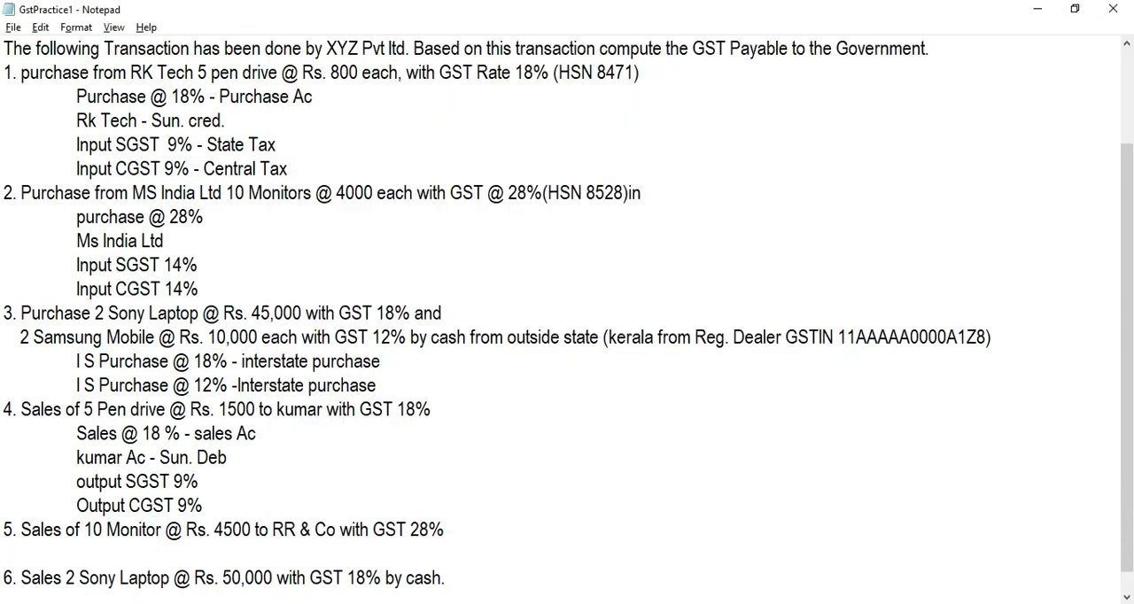
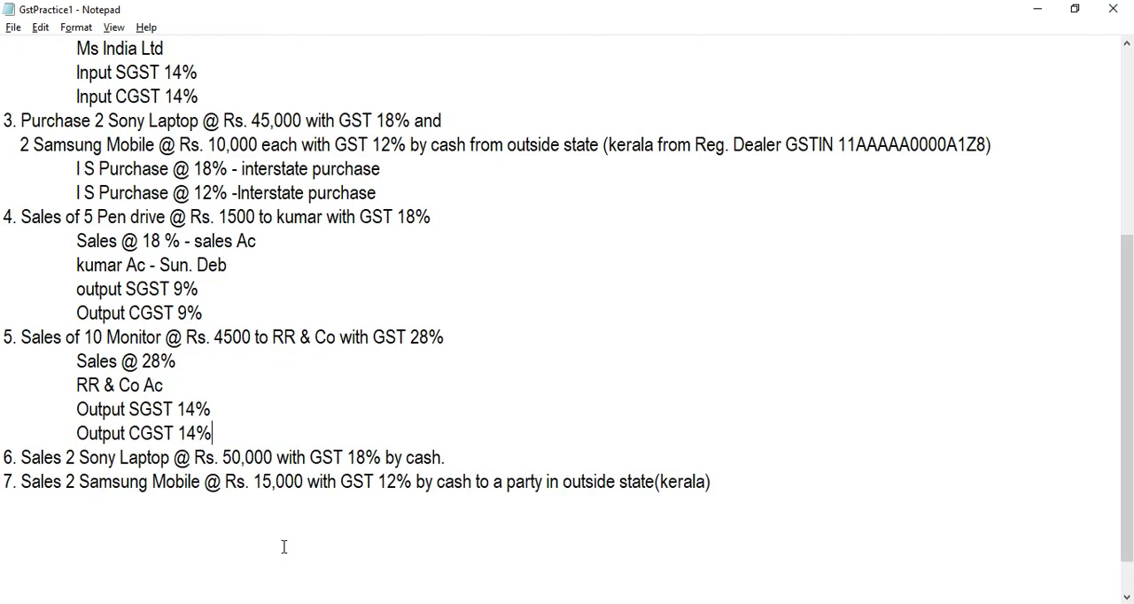
# Step: Switch back to Tally.ERP 9, name the new ledger Sales @ 28% and place it under Sales Accounts
pyautogui.hotkey('alt', 'Tab')
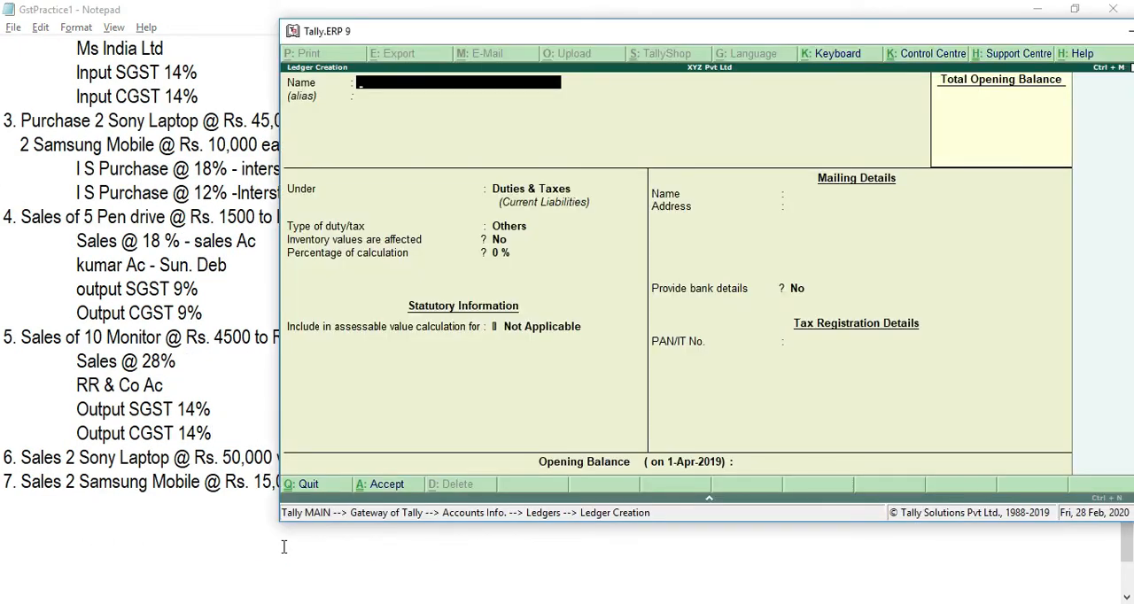
pyautogui.press('capslock')
pyautogui.write('SALE')
pyautogui.press('BackSpace')
pyautogui.press('BackSpace')
pyautogui.press('BackSpace')
pyautogui.press('capslock')
pyautogui.write('ales')
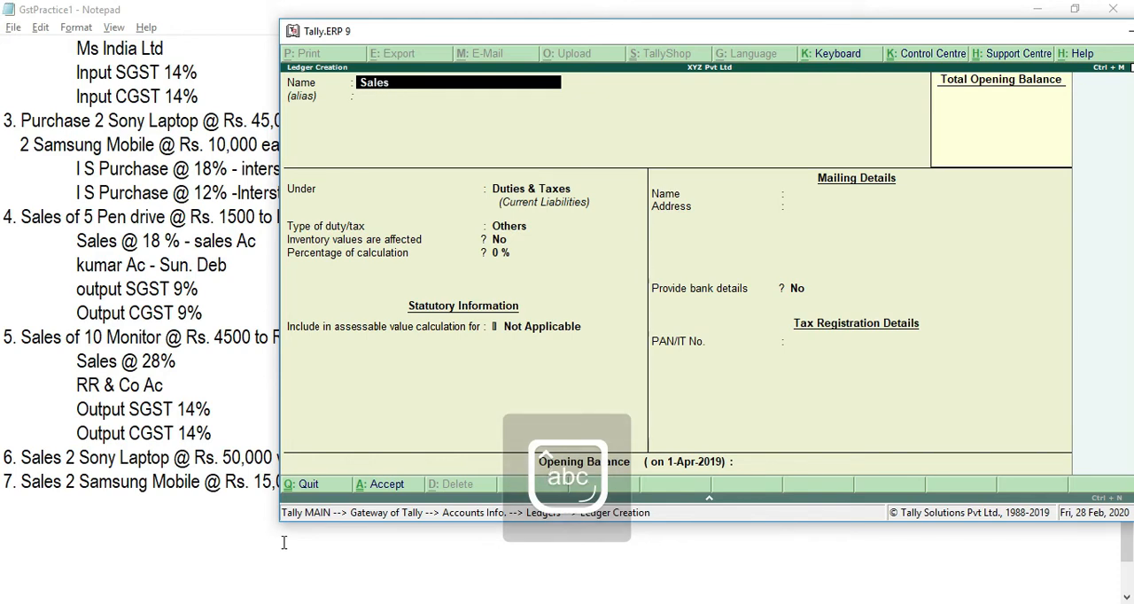
pyautogui.write(' @ 28%')
pyautogui.press('Return')
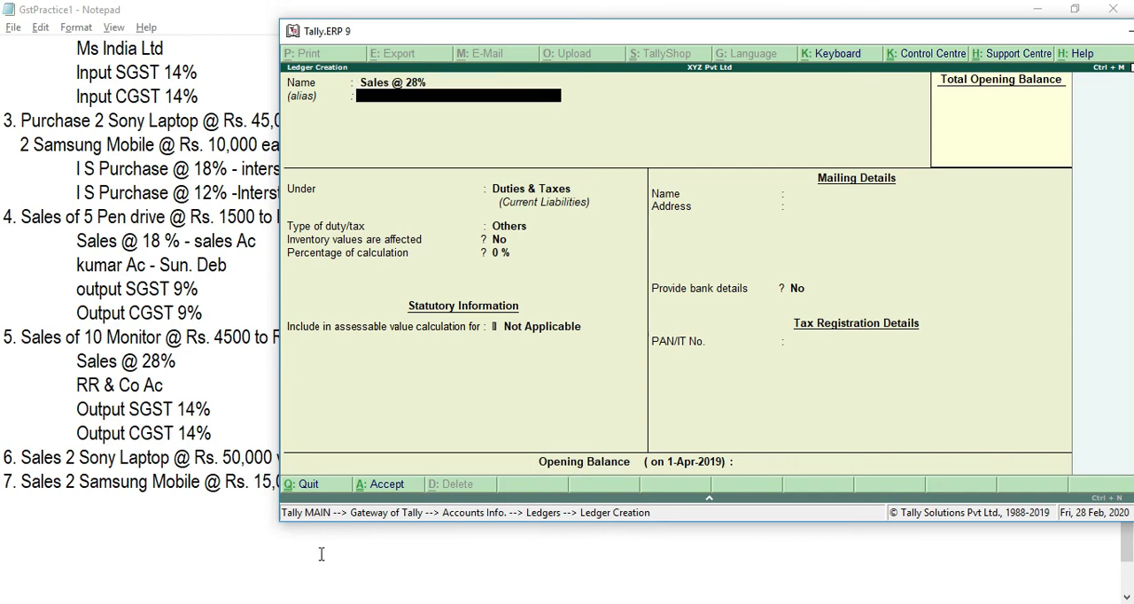
pyautogui.press('Return')
pyautogui.write('Sales Accounts')
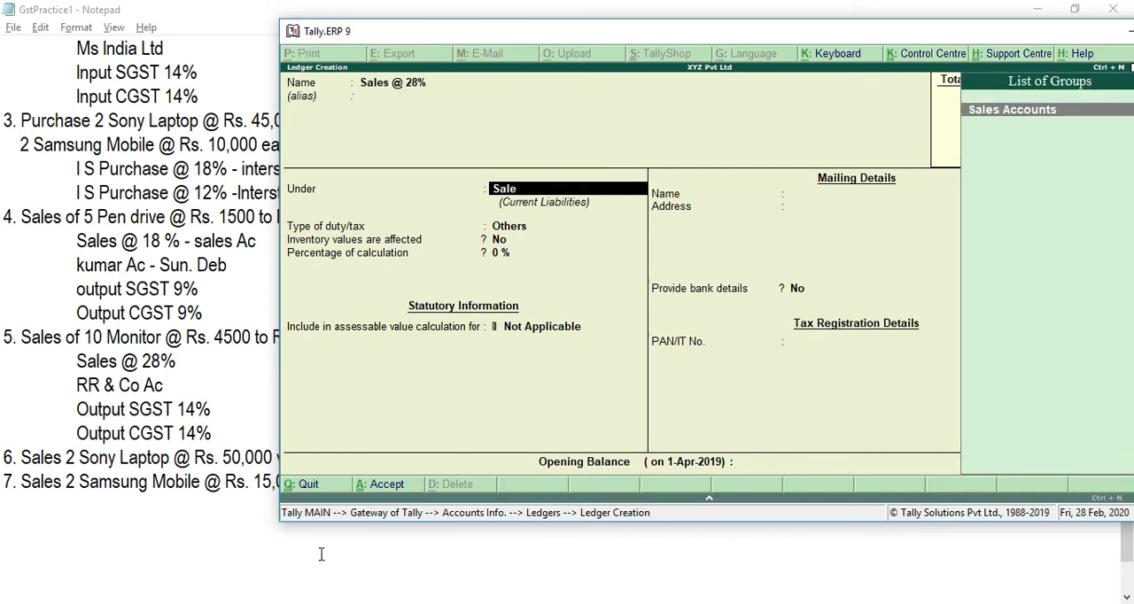
pyautogui.press('Return')
pyautogui.press('Return')
pyautogui.press('Return')
pyautogui.press('Return')
# Step: Keep GST applicable for the Sales @ 28% ledger, set its type of supply to Goods and save it
pyautogui.press('Return')
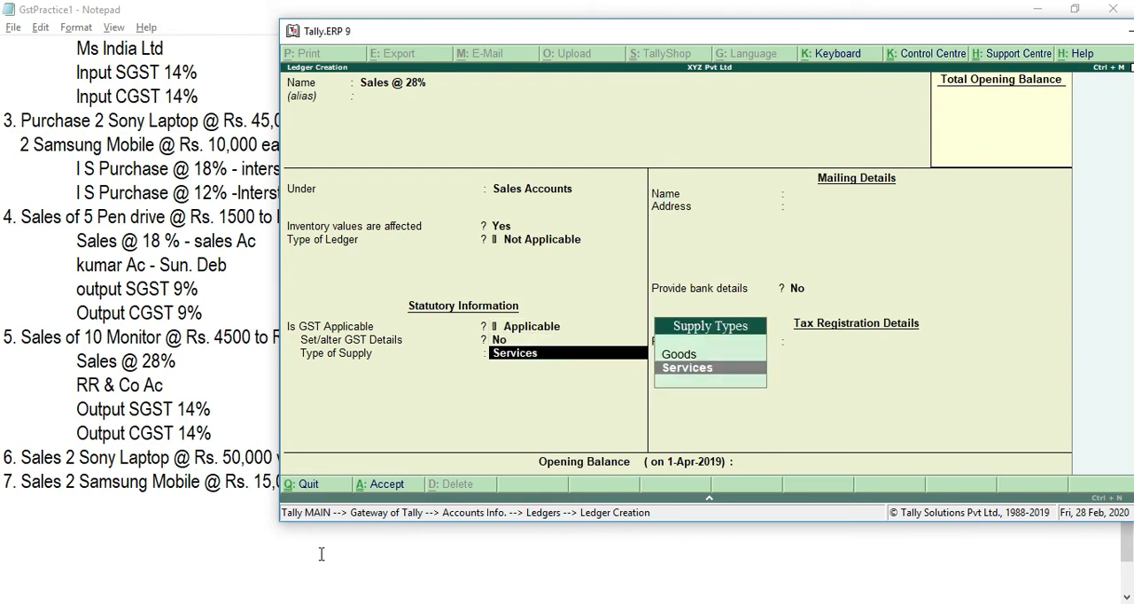
pyautogui.press('Up')
pyautogui.press('Return')
pyautogui.hotkey('ctrl', 'a')
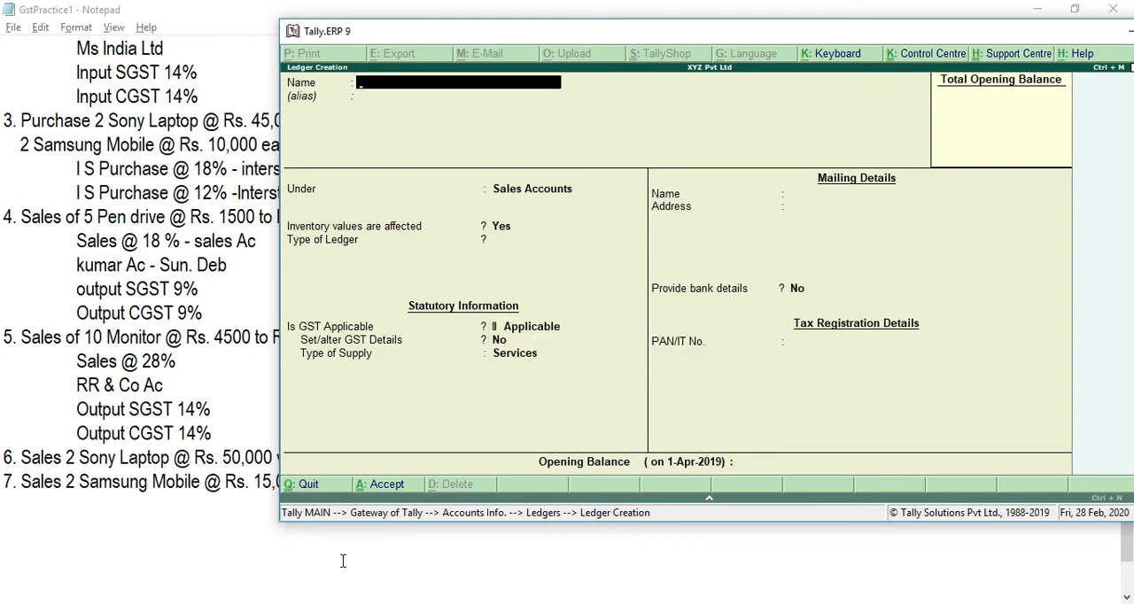
# Step: Create the party ledger Rr & Co under Sundry Debtors without bill-by-bill balances and save it
pyautogui.write('Rr & Co')
pyautogui.press('Return')
pyautogui.press('Return')
pyautogui.write('Sund')
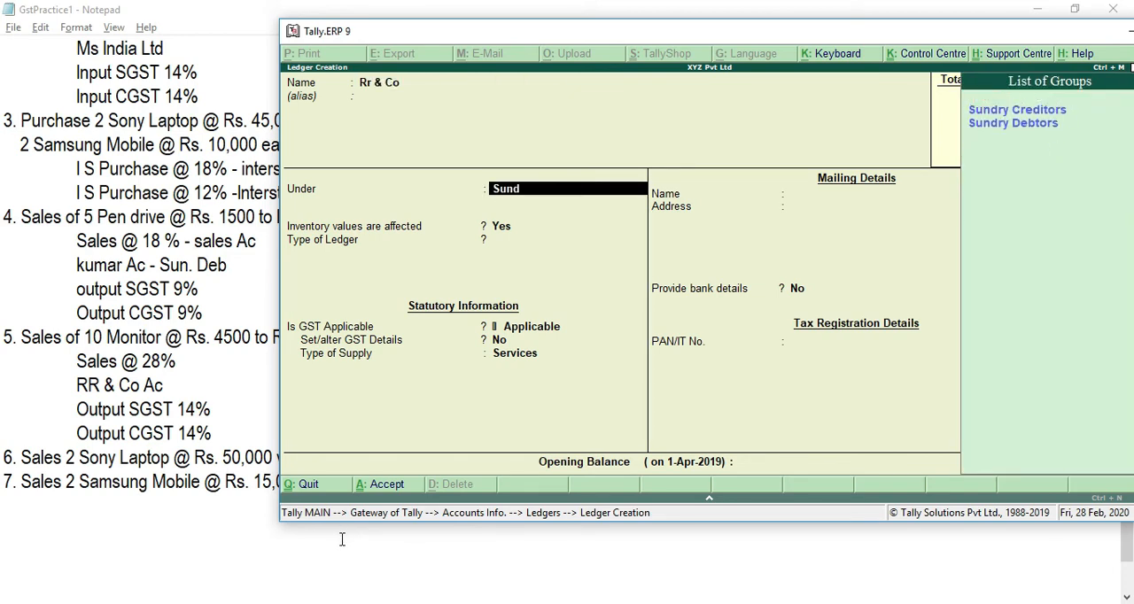
pyautogui.press('Down')
pyautogui.press('Return')
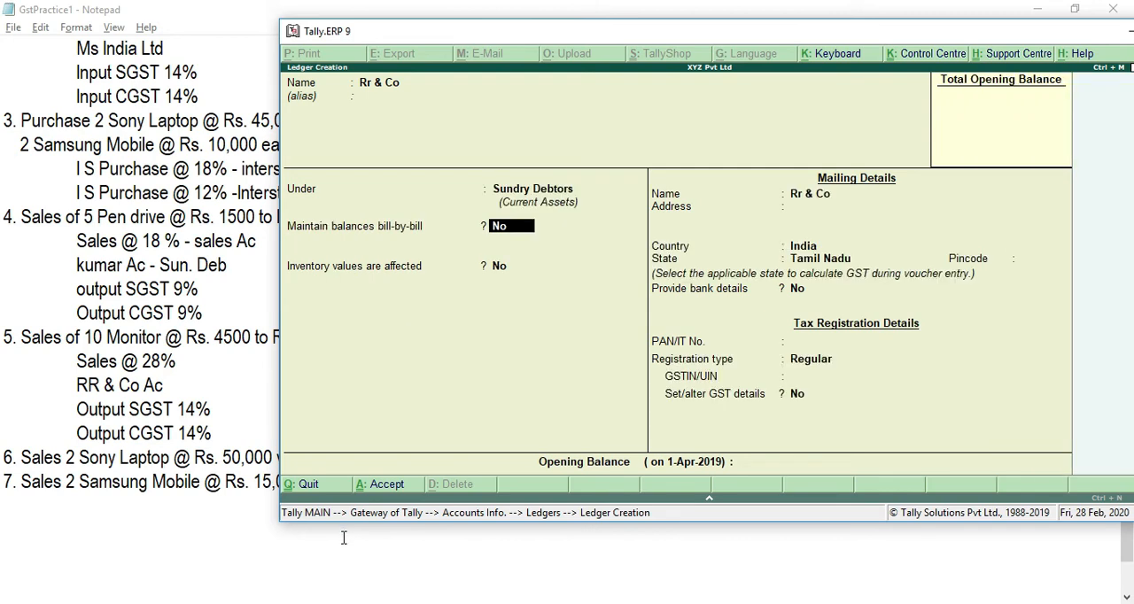
pyautogui.press('Return')
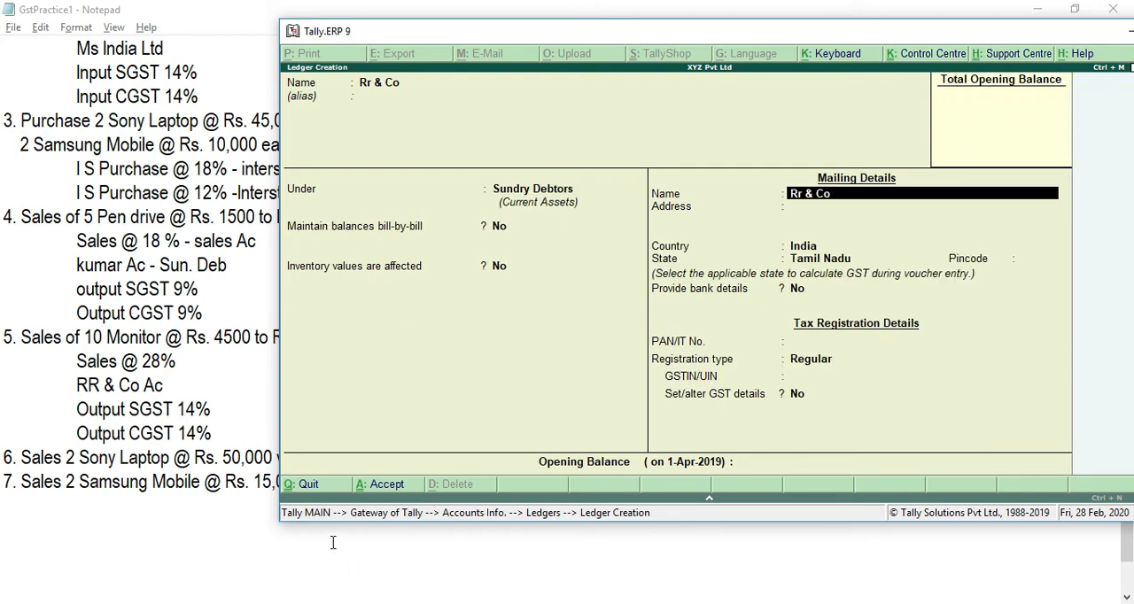
pyautogui.hotkey('ctrl', 'a')
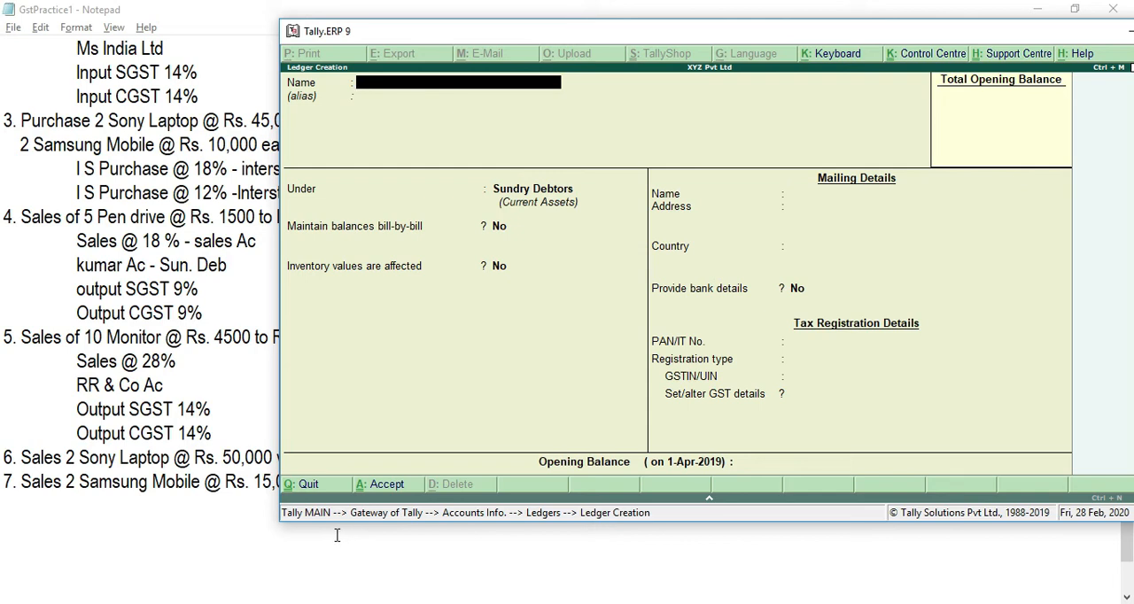
# Step: Name the next ledger Output SGST 14% and place it under Duties & Taxes
pyautogui.write('Output')
pyautogui.press('capslock')
pyautogui.write('SST')
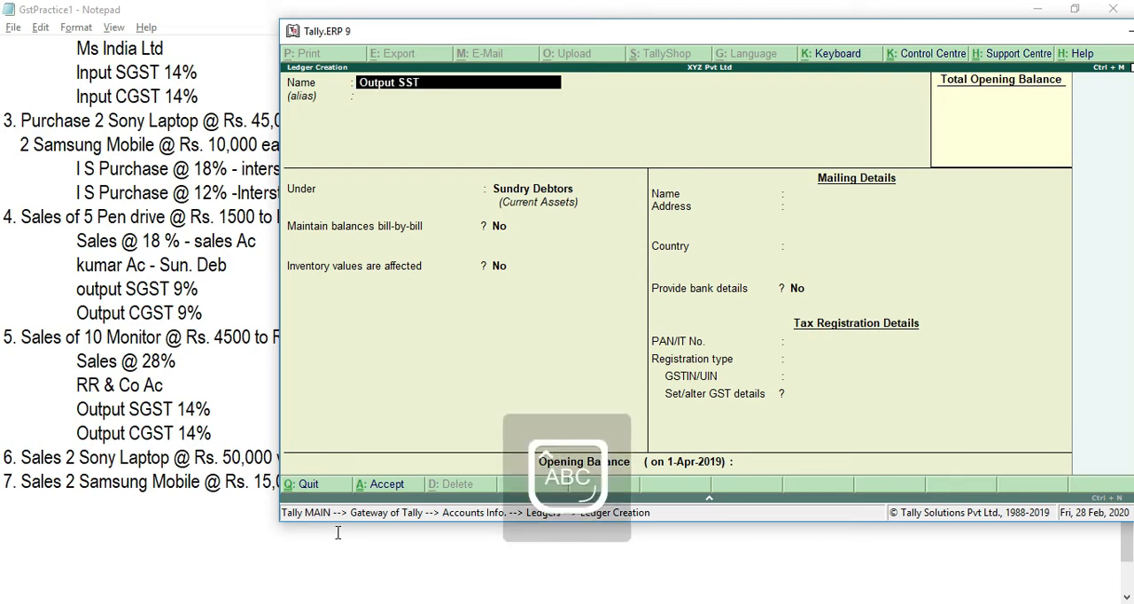
pyautogui.press('BackSpace')
pyautogui.press('BackSpace')
pyautogui.write('GST 14%')
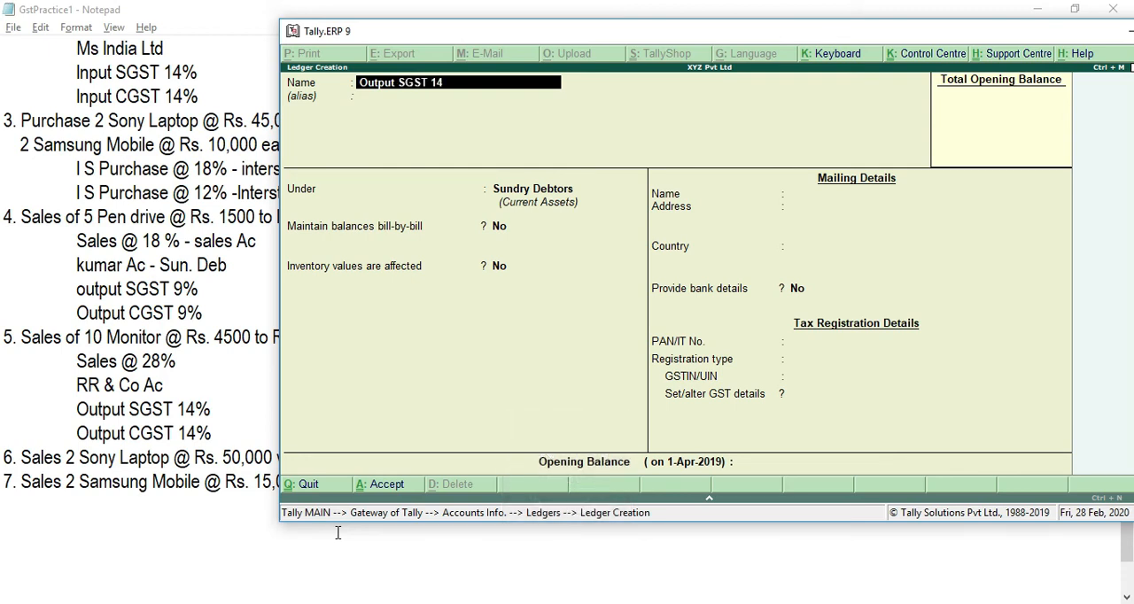
pyautogui.press('Return')
pyautogui.press('Return')
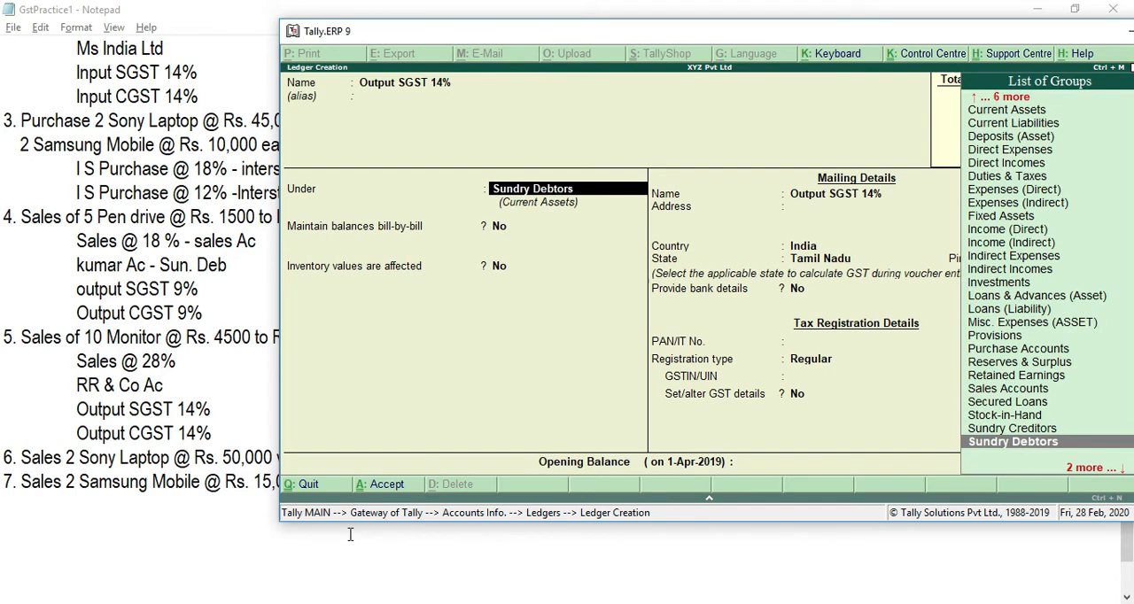
pyautogui.write('DU')
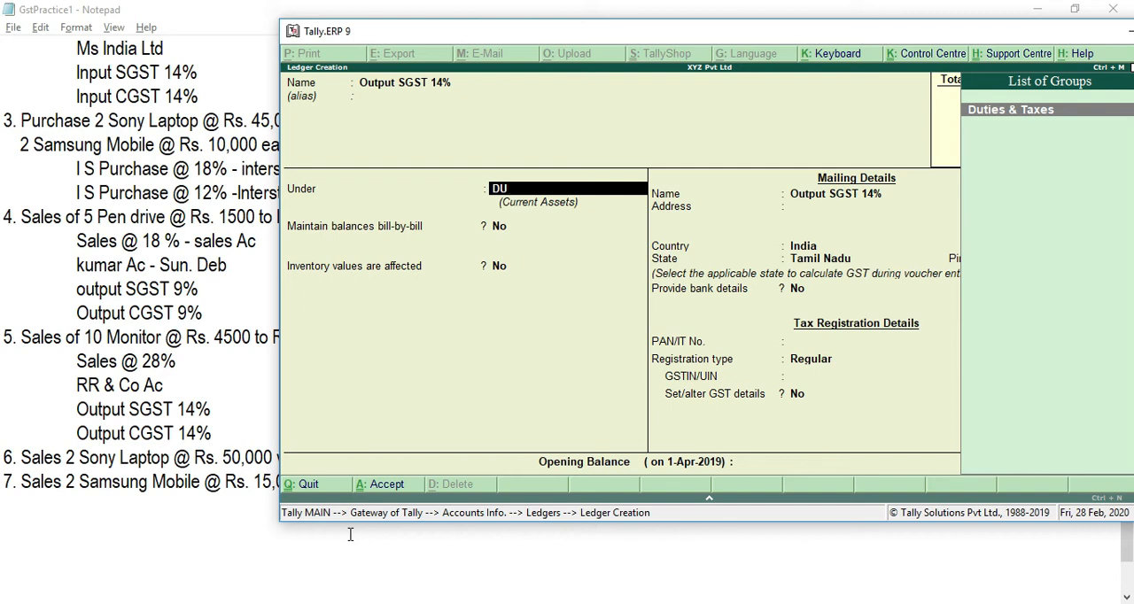
pyautogui.press('Return')
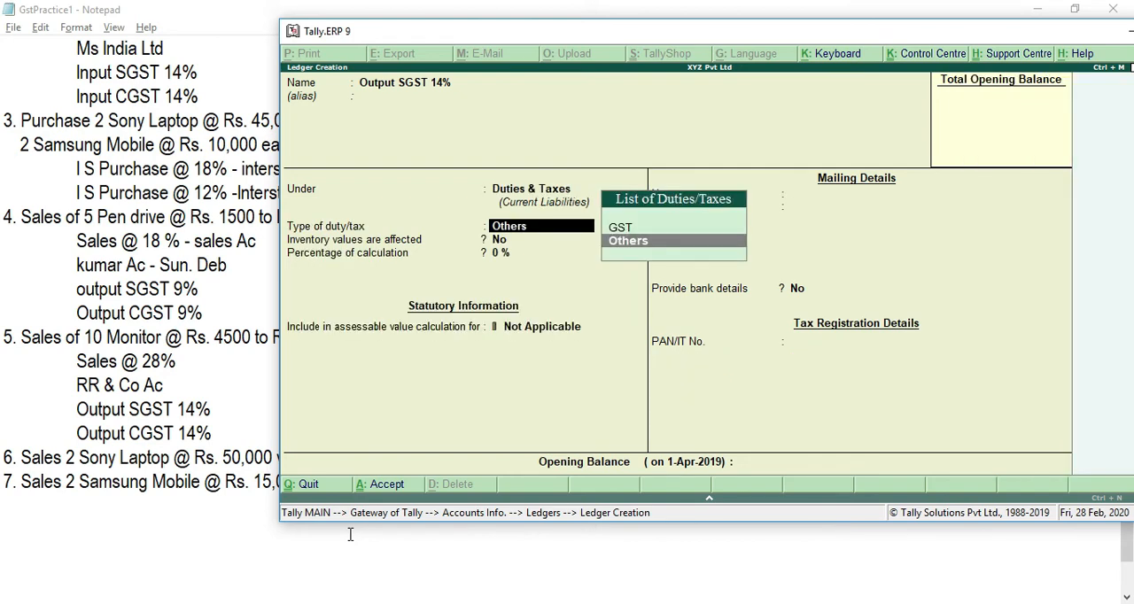
# Step: Set Output SGST 14% to duty type GST, tax type State Tax and 14% calculation, and save the ledger
pyautogui.press('Up')
pyautogui.press('Return')
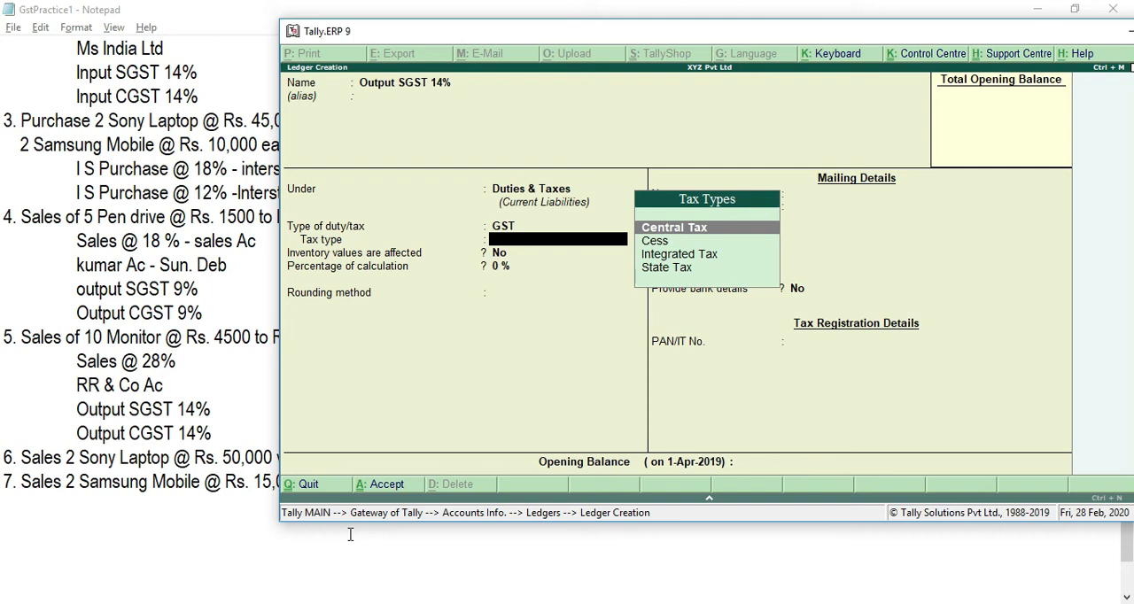
pyautogui.press('Down')
pyautogui.press('Down')
pyautogui.press('Down')
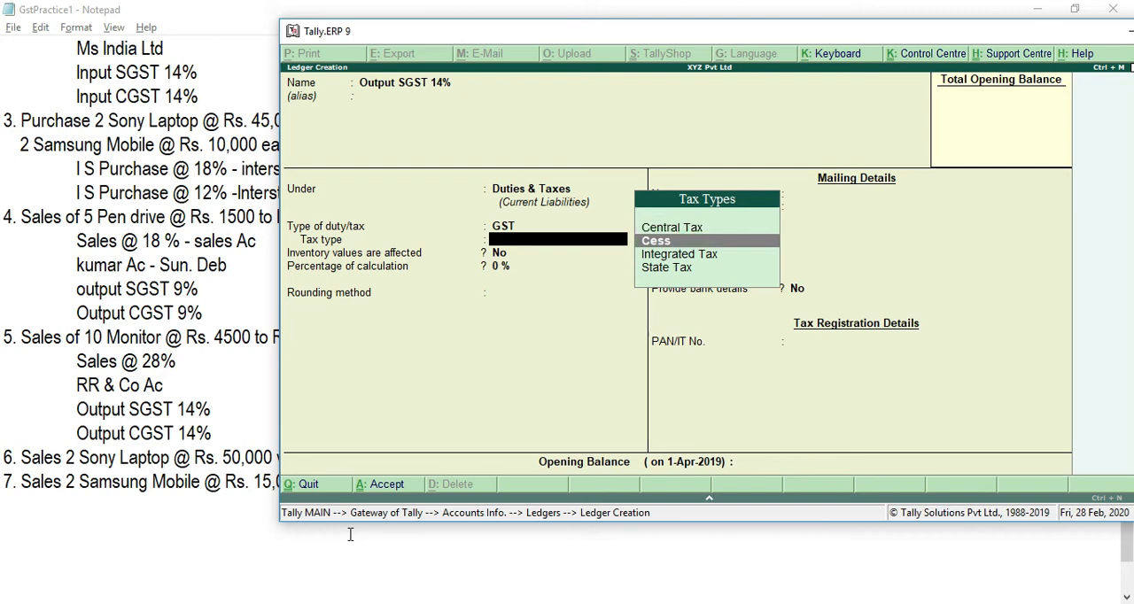
pyautogui.press('Return')
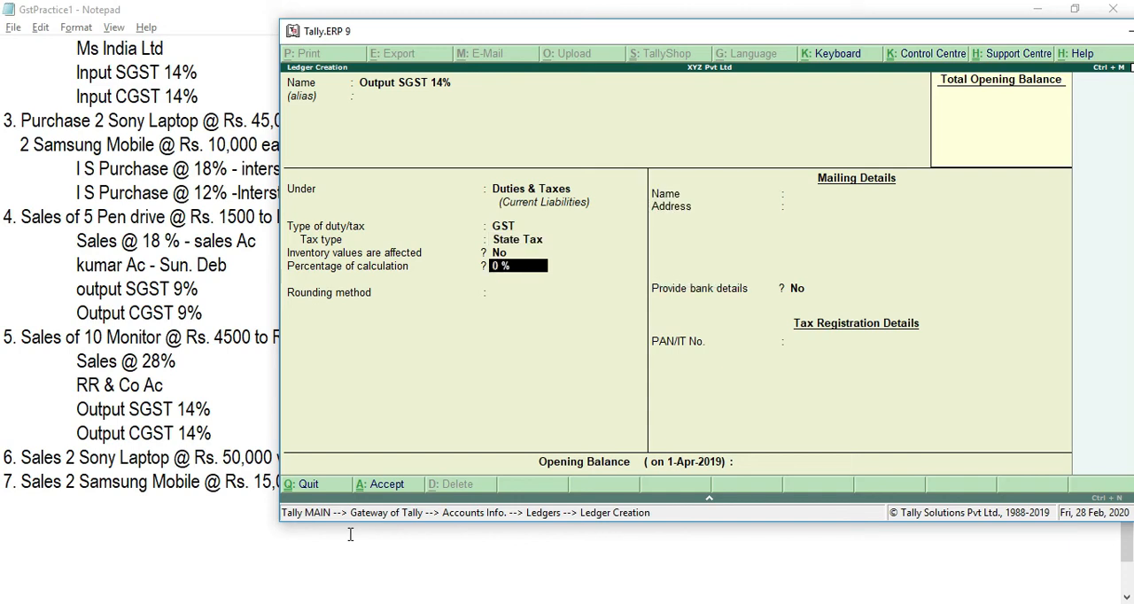
pyautogui.write('14')
pyautogui.press('Return')
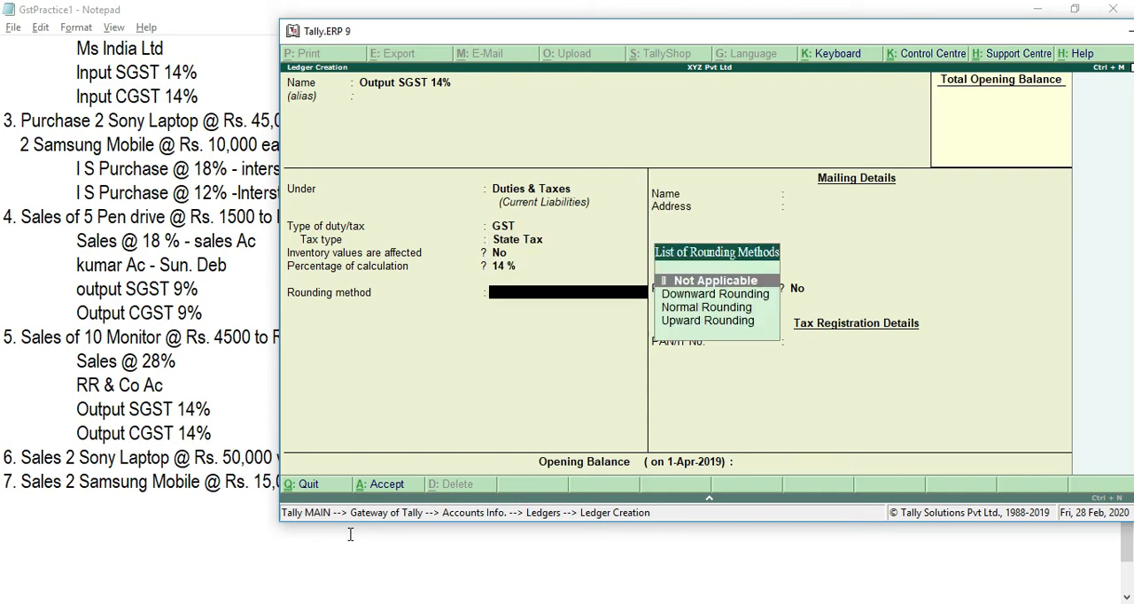
pyautogui.press('Return')
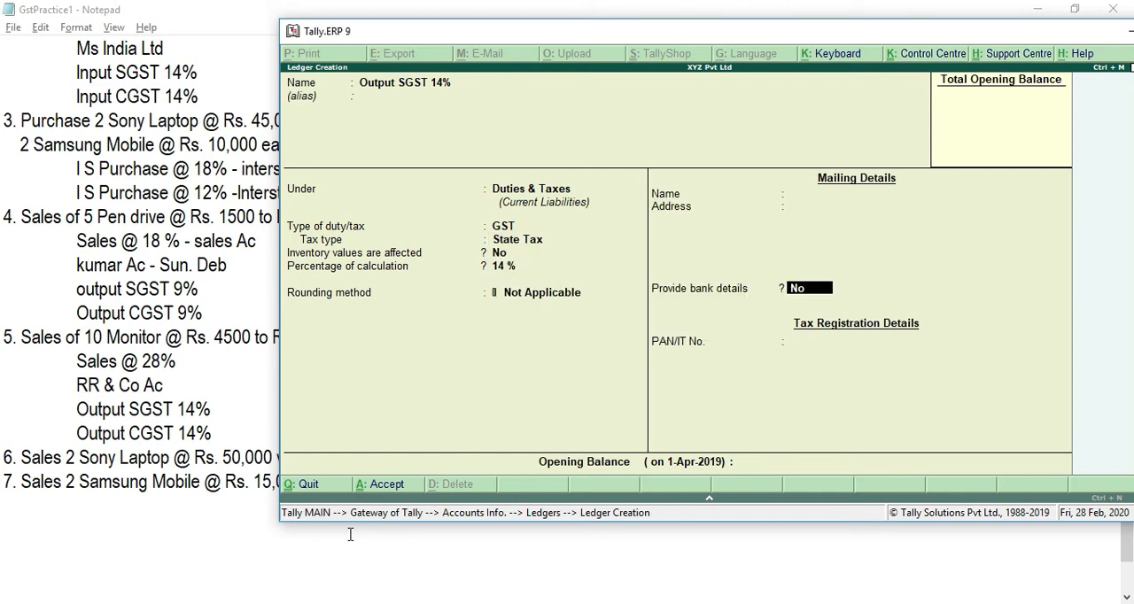
pyautogui.hotkey('ctrl', 'a')
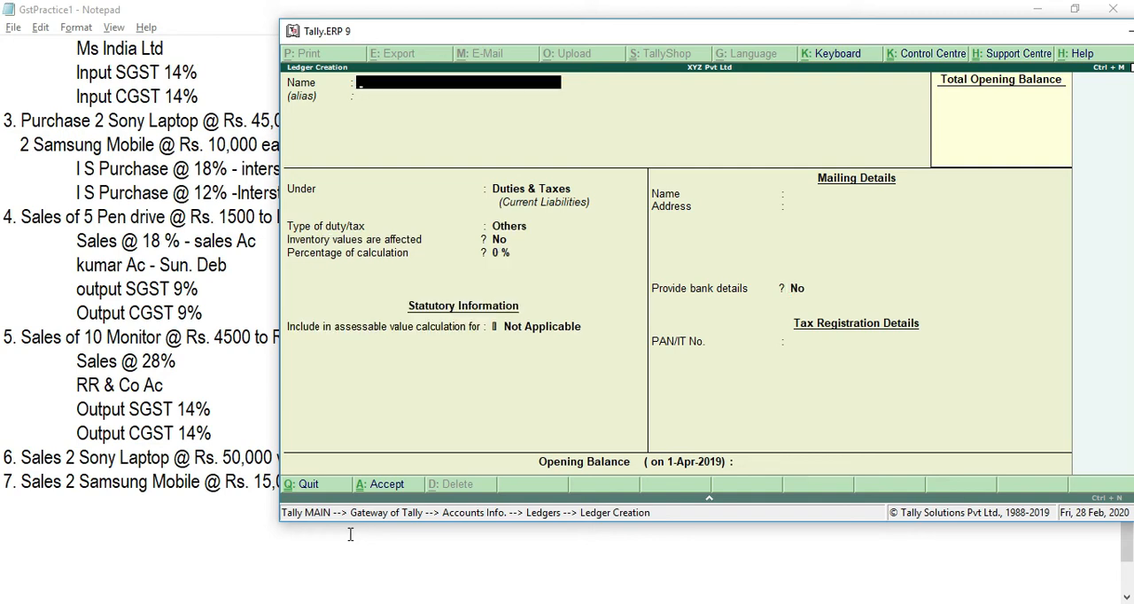
# Step: Name the next ledger Output CGST 14% and keep it under Duties & Taxes
pyautogui.write('Output')
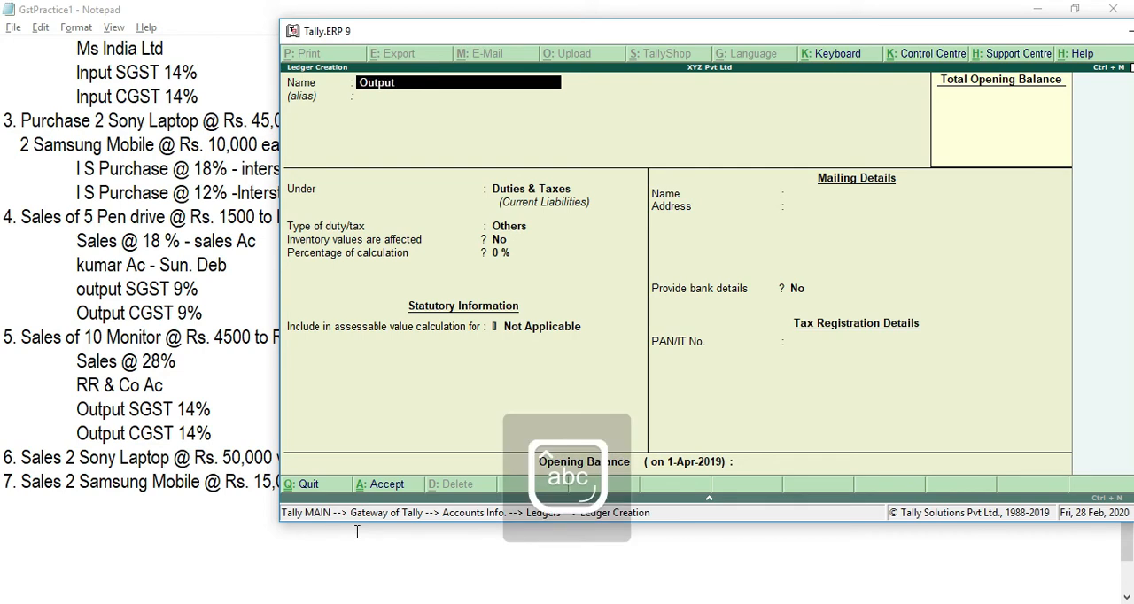
pyautogui.press('capslock')
pyautogui.write('CGST 14%')
pyautogui.press('Return')
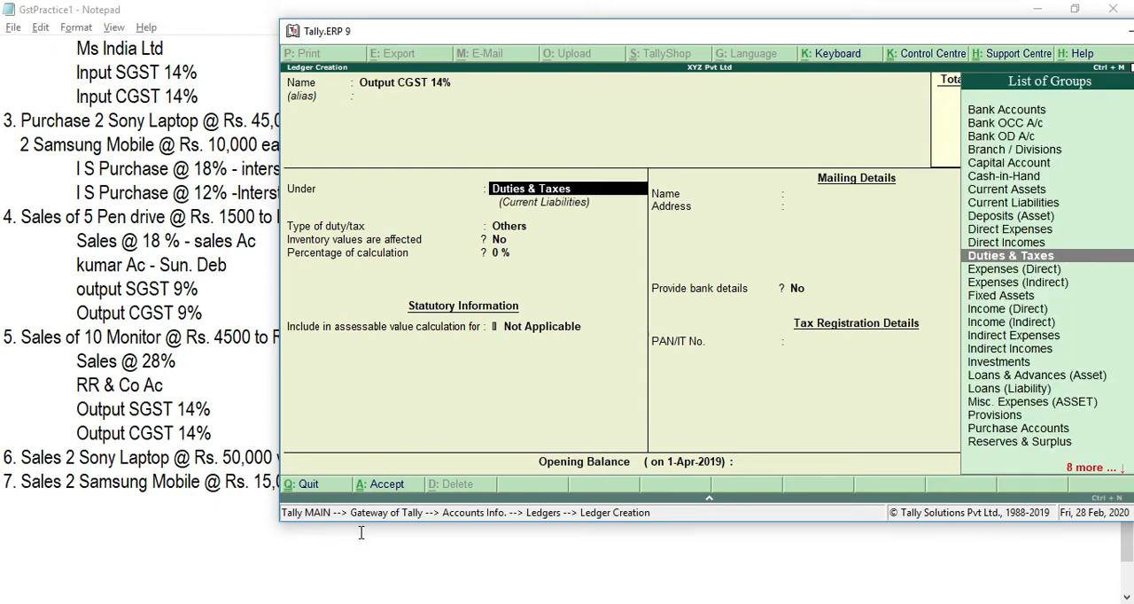
pyautogui.press('Return')
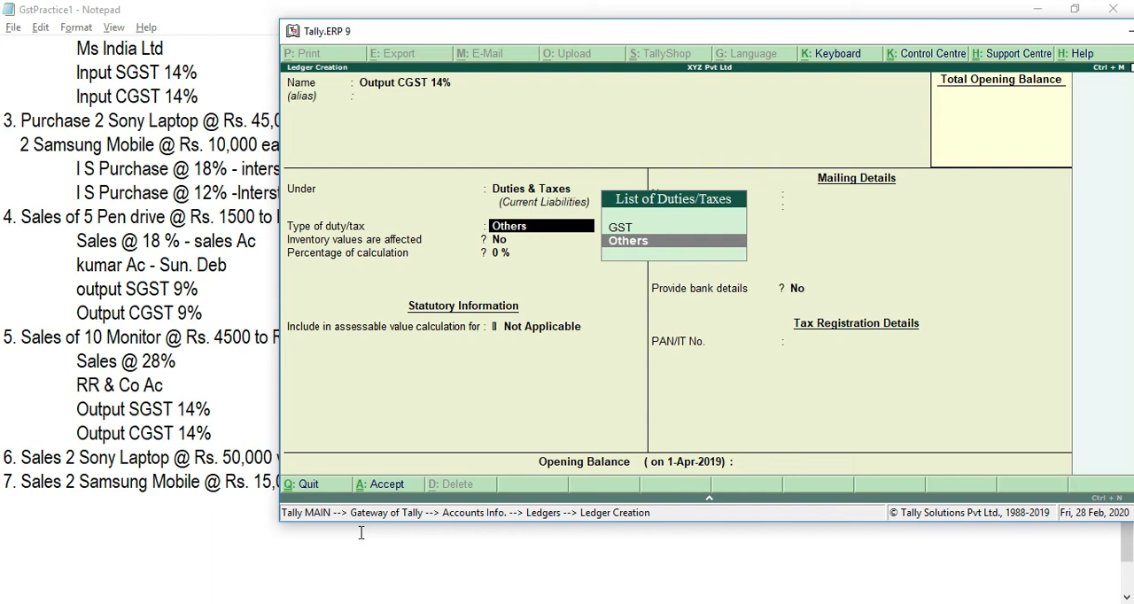
# Step: Set Output CGST 14% to duty type GST, tax type Central Tax and 14% calculation, and save the ledger
pyautogui.press('Up')
pyautogui.press('Return')
pyautogui.press('Down')
pyautogui.press('Up')
pyautogui.press('Return')
pyautogui.write('14')
pyautogui.press('Return')
pyautogui.press('Return')
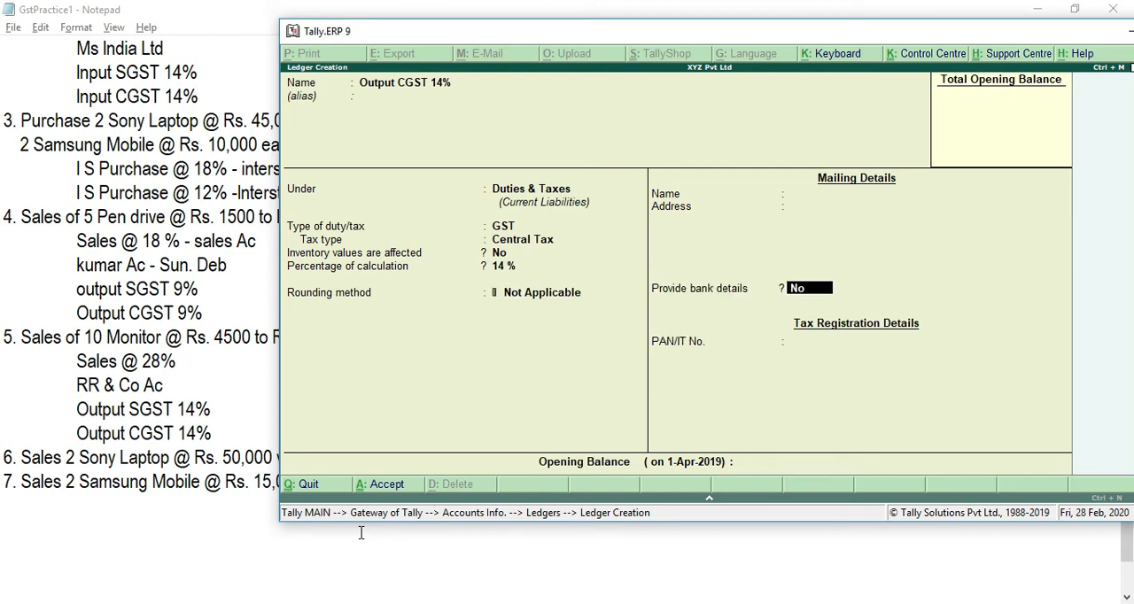
pyautogui.hotkey('ctrl', 'a')
# Step: Switch to the Notepad notes and add the ledger line I S Sales @ 12% below transaction 7, the Samsung Mobile sale
pyautogui.click(361, 533)
pyautogui.write('I')
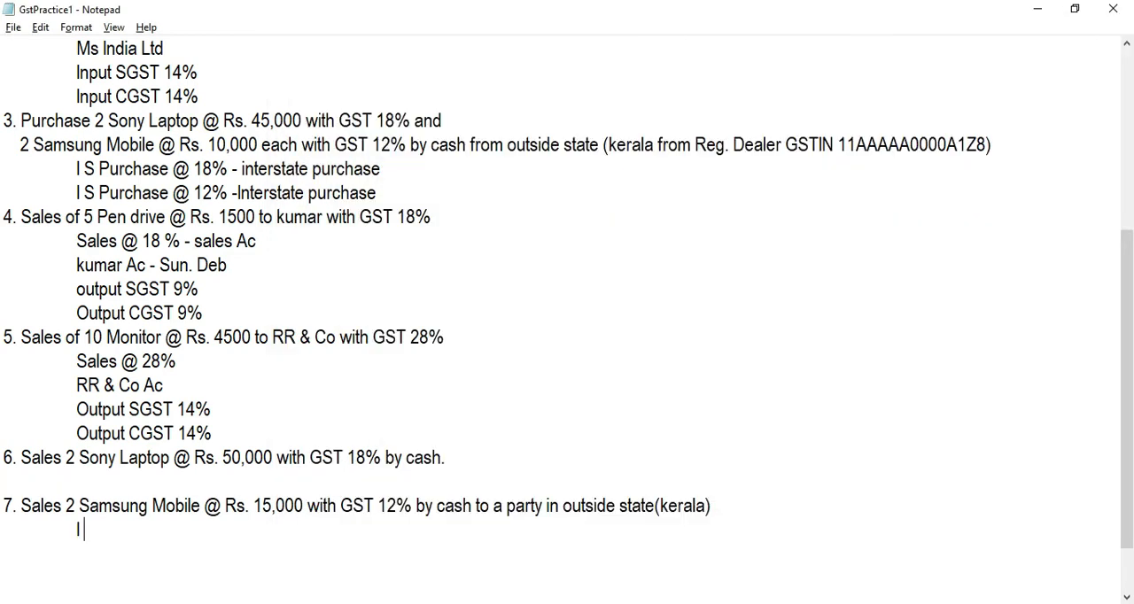
pyautogui.write(' S Sal')
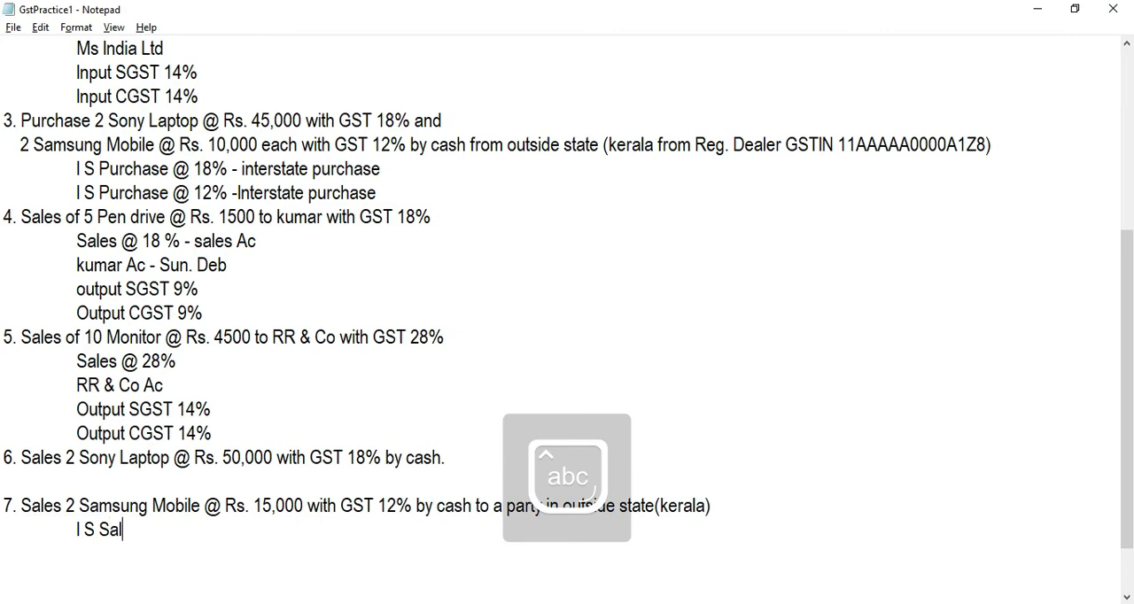
pyautogui.write('es @ ')
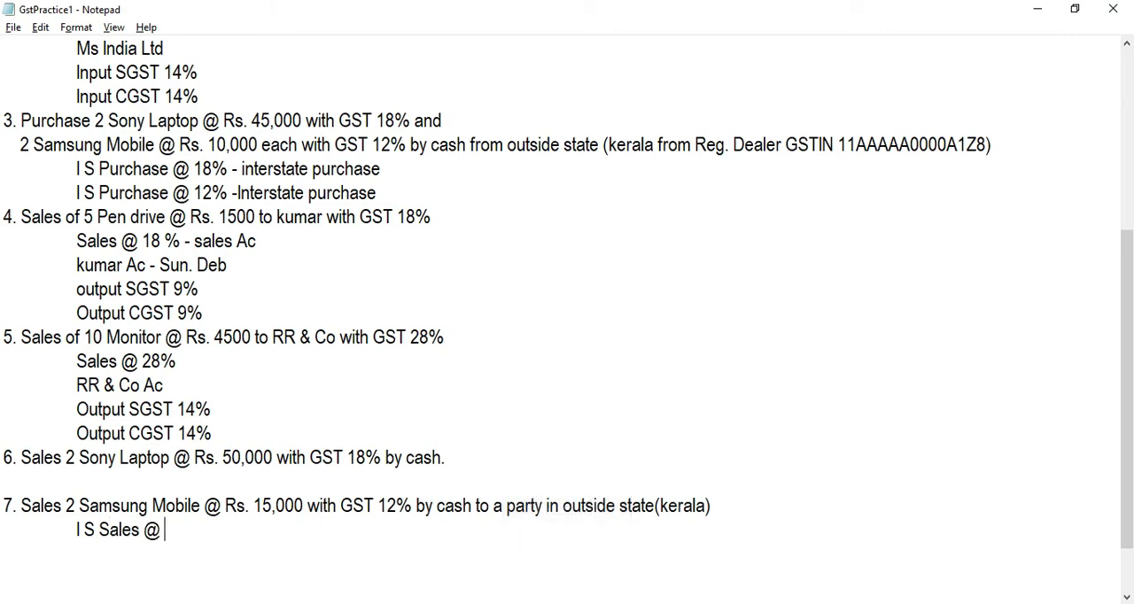
pyautogui.write('12%')
pyautogui.press('Return')
pyautogui.press('Tab')
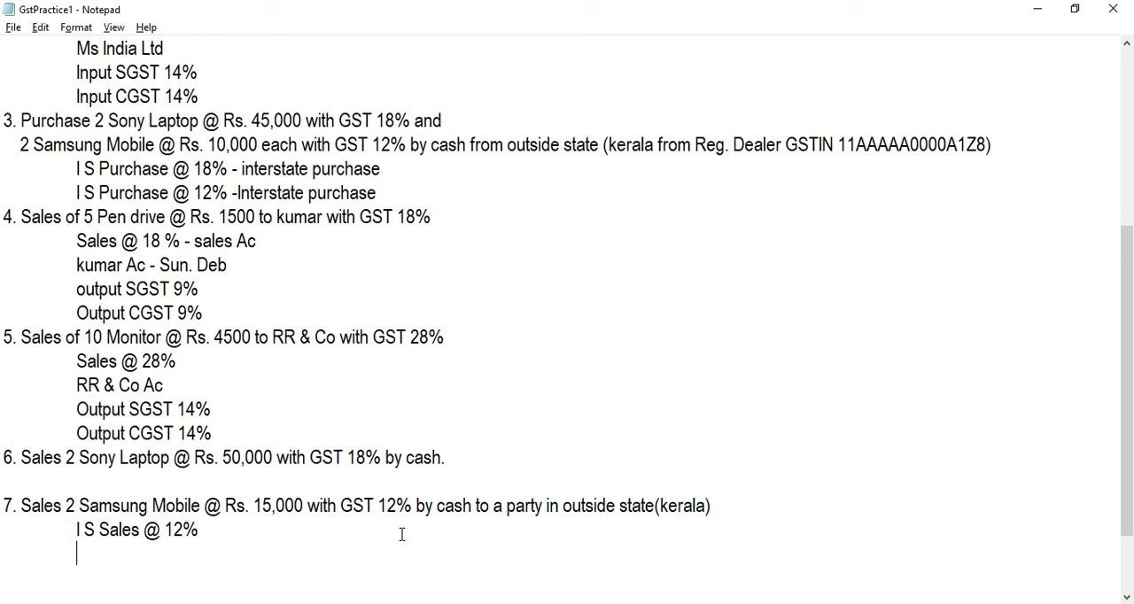
# Step: Add the ledger line Output IGST 12% below I S Sales @ 12% in the notes
pyautogui.write('Output')
pyautogui.press('capslock')
pyautogui.write('IGST ')
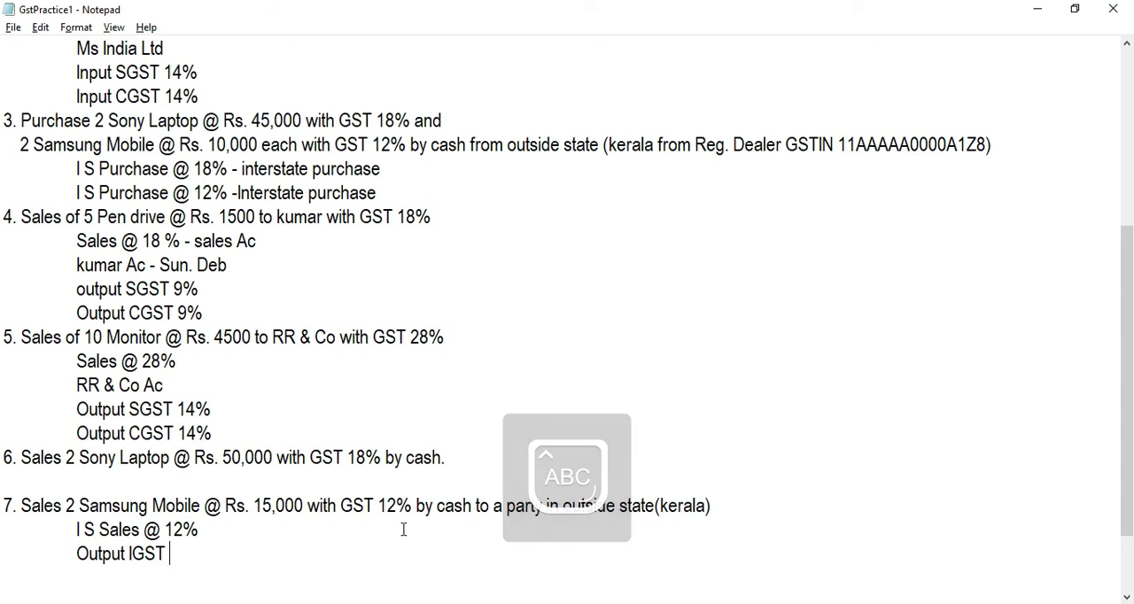
pyautogui.write('12')
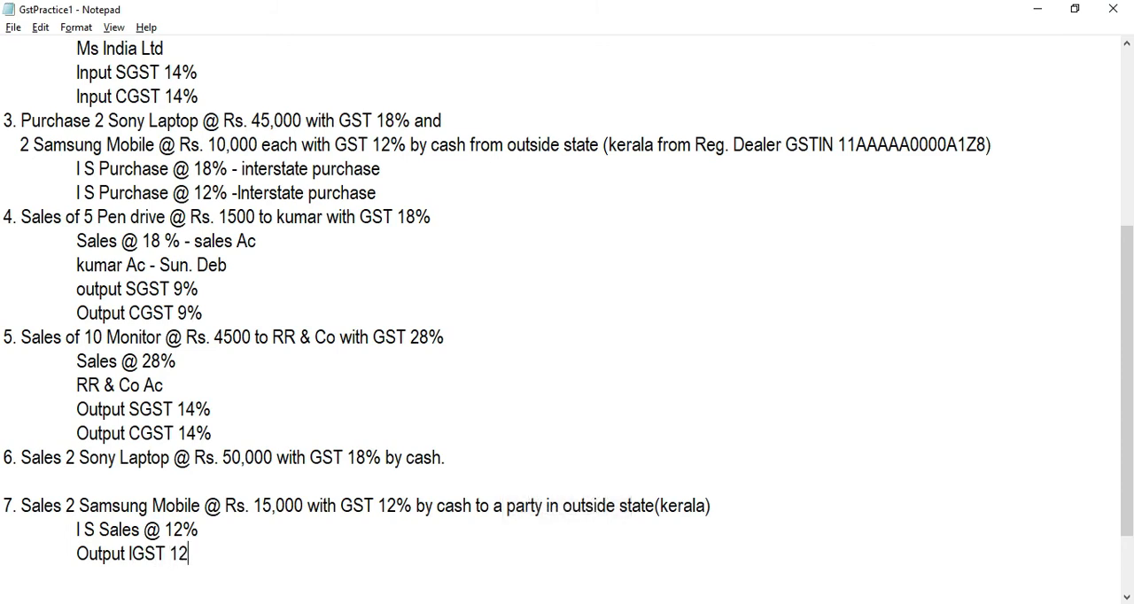
pyautogui.write('%')
pyautogui.hotkey('alt', 'Tab')
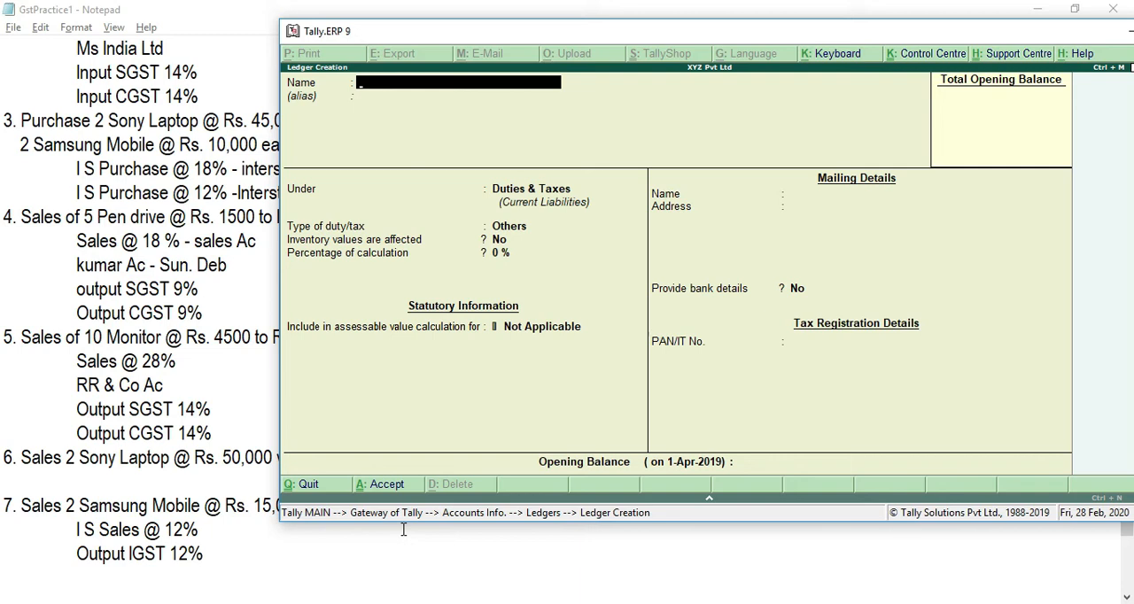
pyautogui.write('I S Sales')
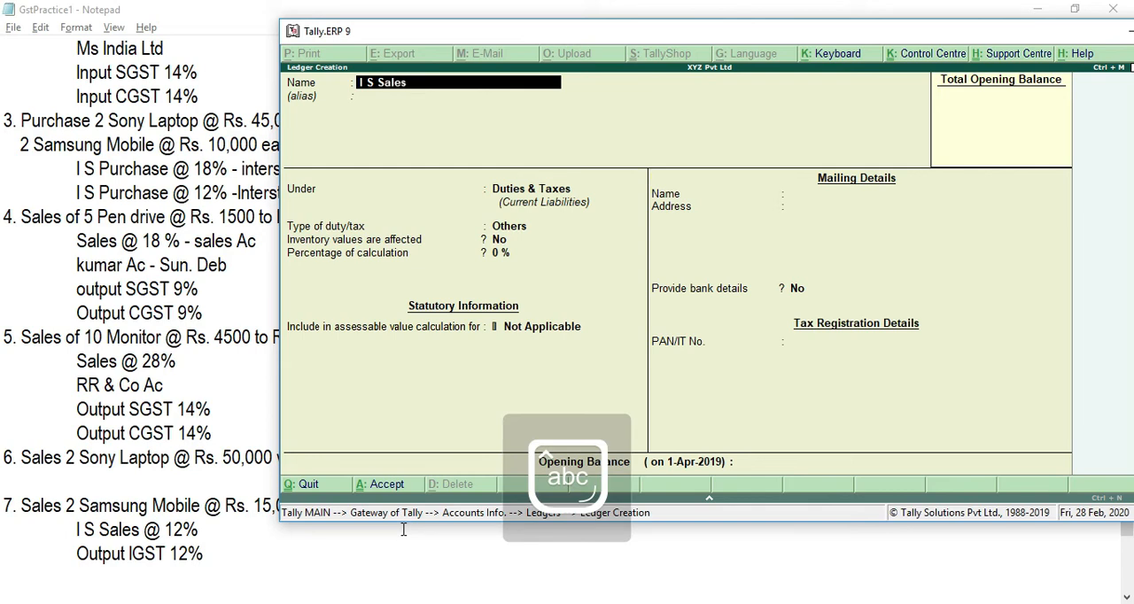
pyautogui.write(' @12%')
pyautogui.press('Return')
pyautogui.press('Return')
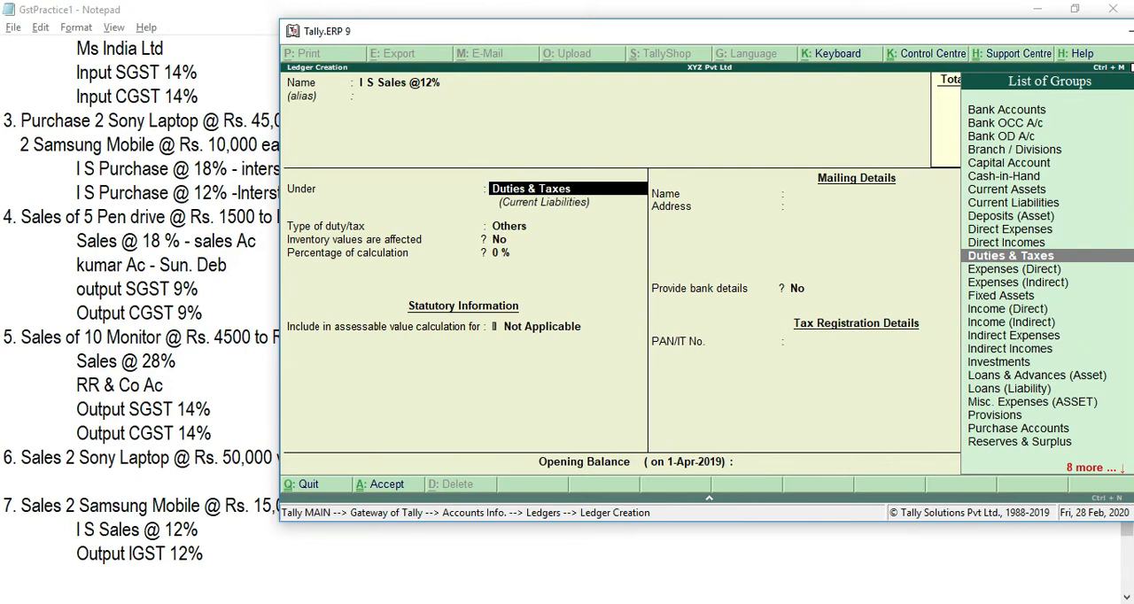
pyautogui.write('Sal')
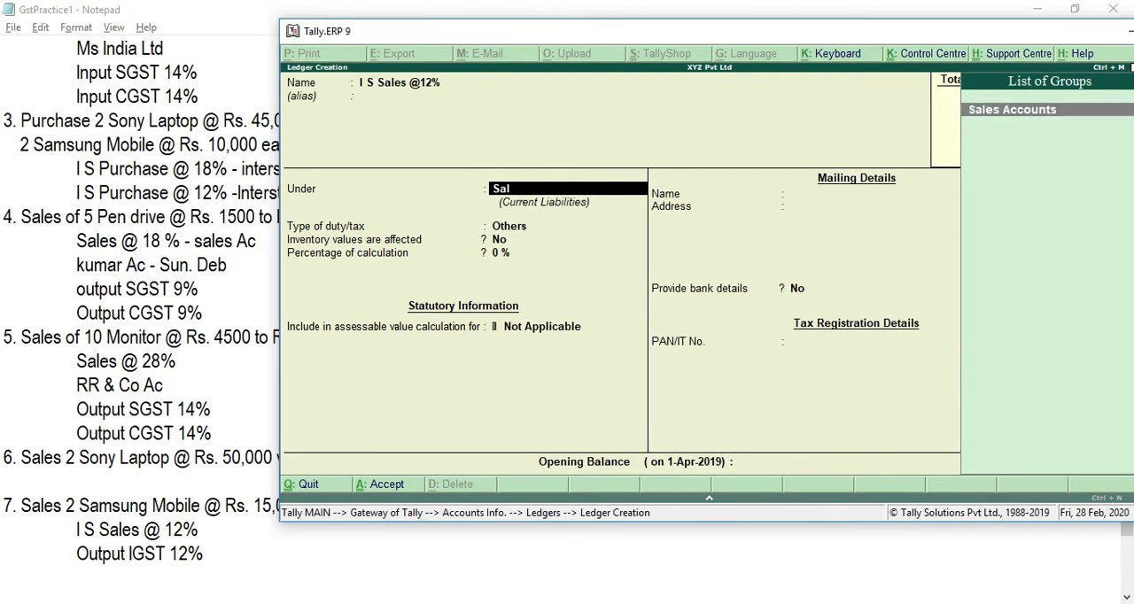
pyautogui.press('Return')
pyautogui.press('Return')
pyautogui.press('Return')
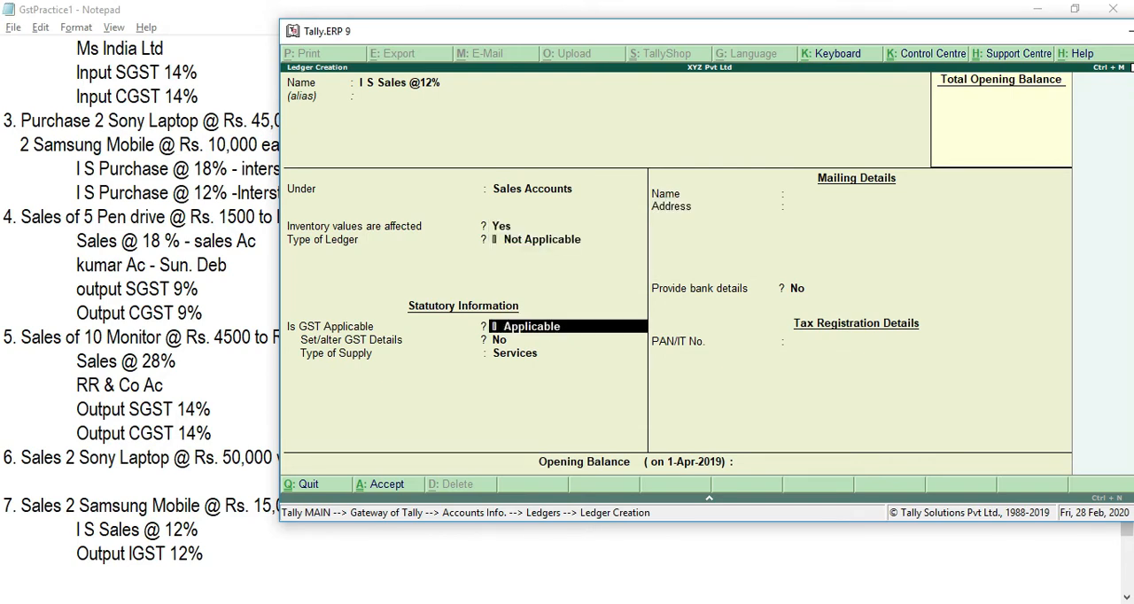
pyautogui.press('Return')
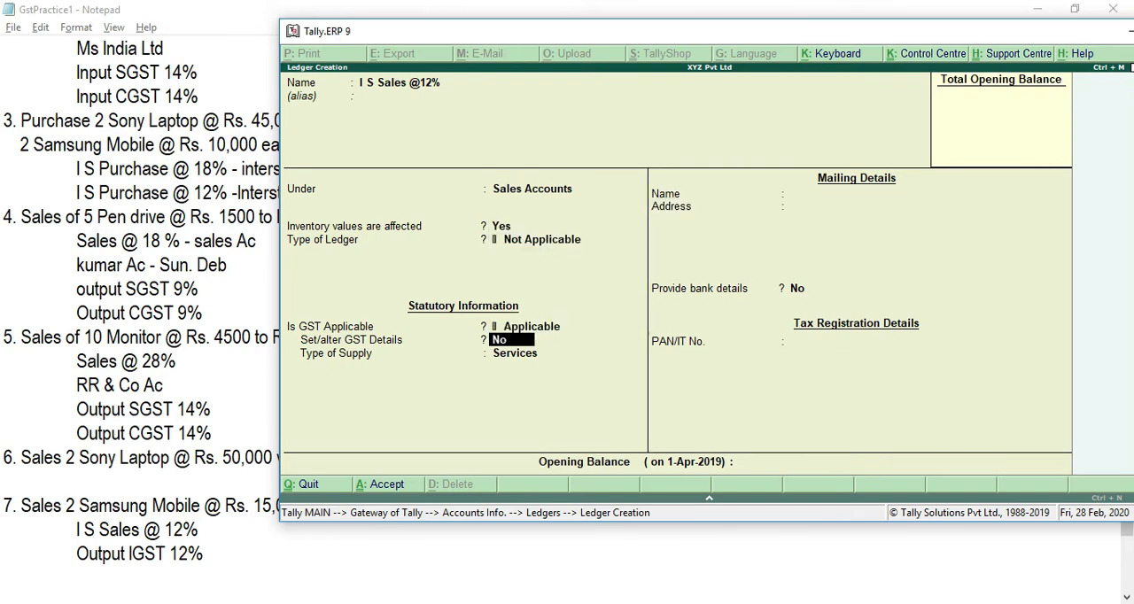
pyautogui.write('yes')
pyautogui.press('Return')
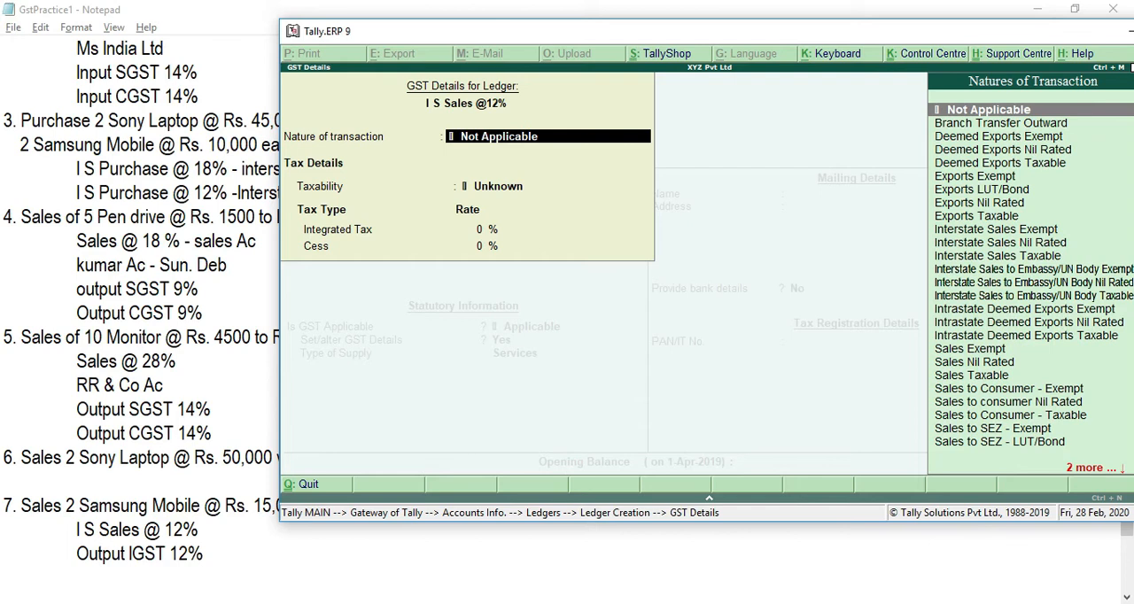
pyautogui.write('Inter')
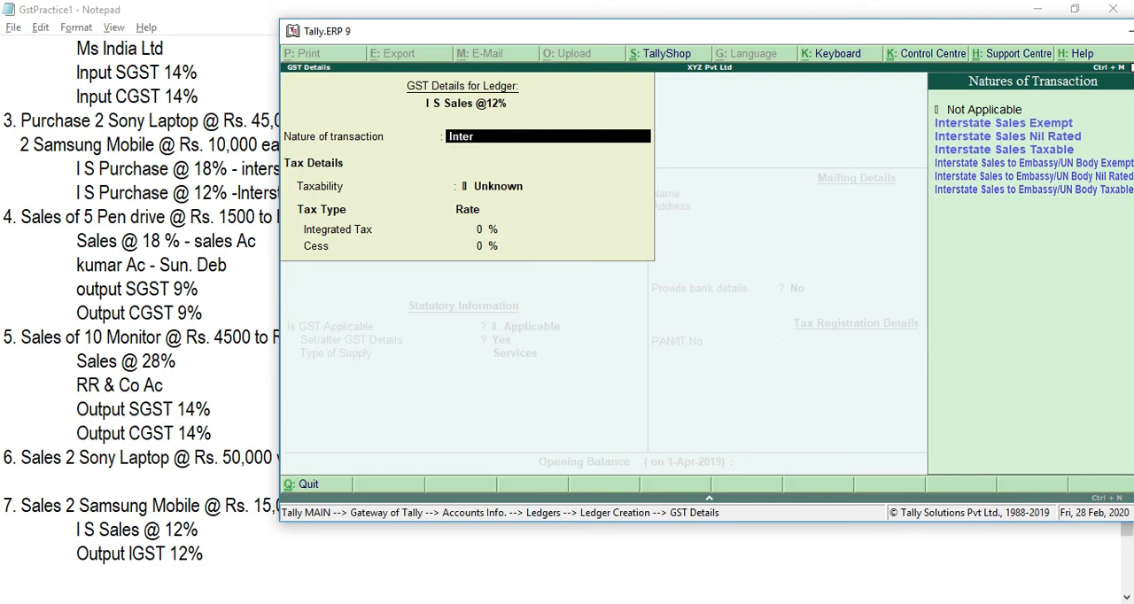
pyautogui.press('Down')
pyautogui.press('Down')
pyautogui.press('Down')
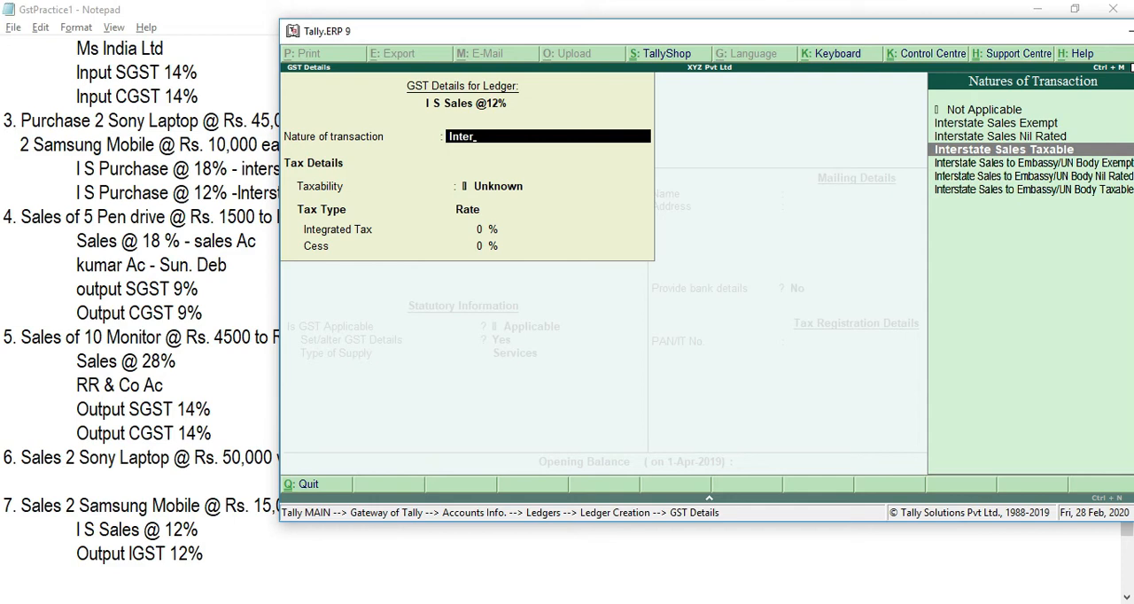
pyautogui.press('Return')
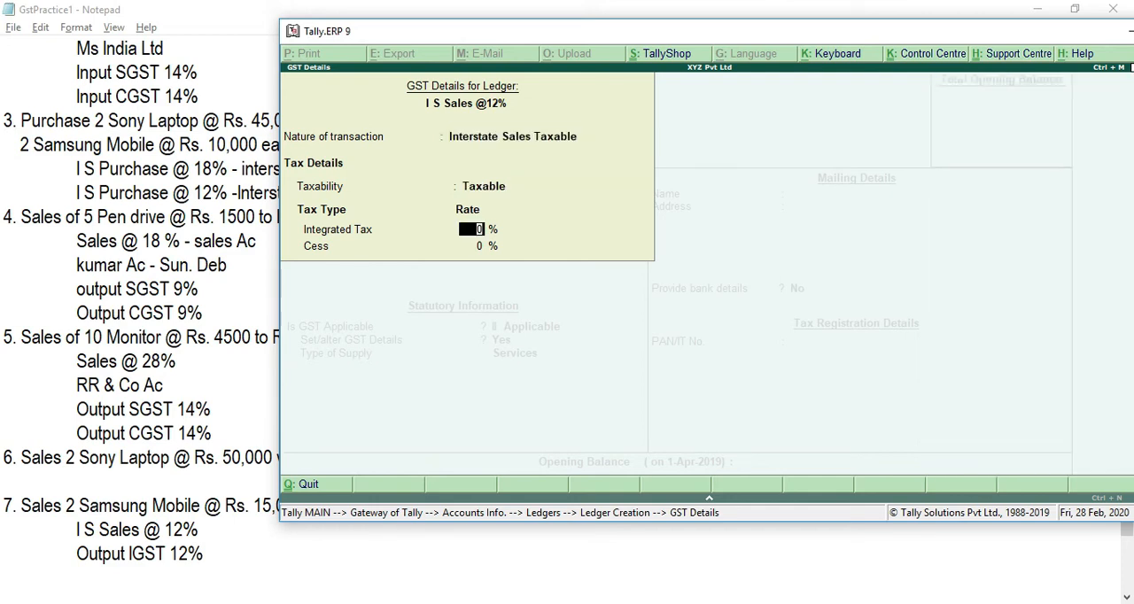
pyautogui.write('12')
pyautogui.press('Return')
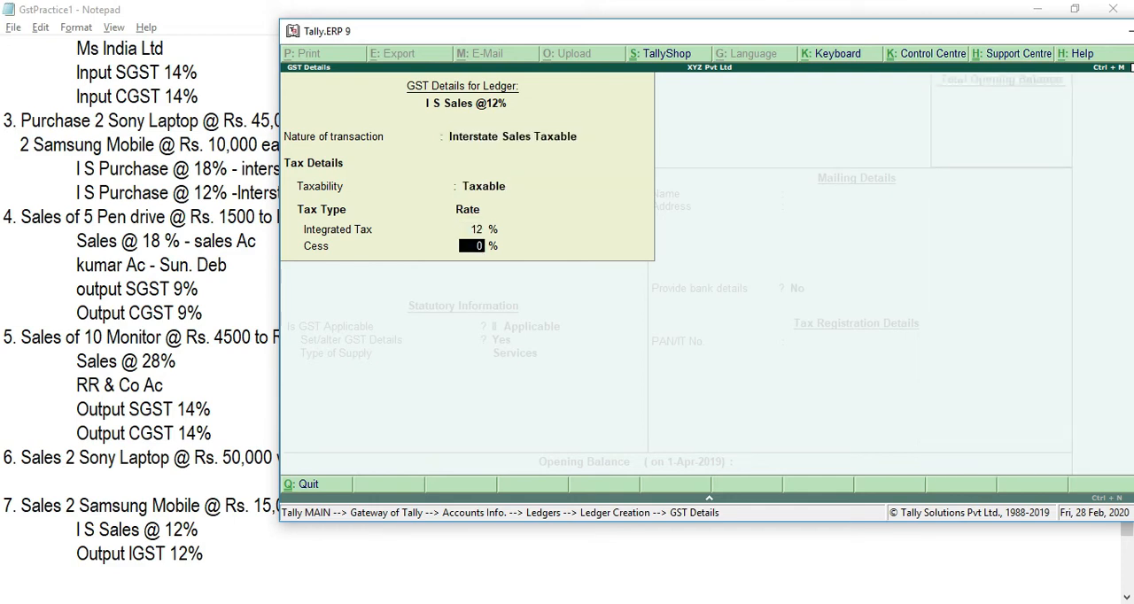
pyautogui.press('Return')
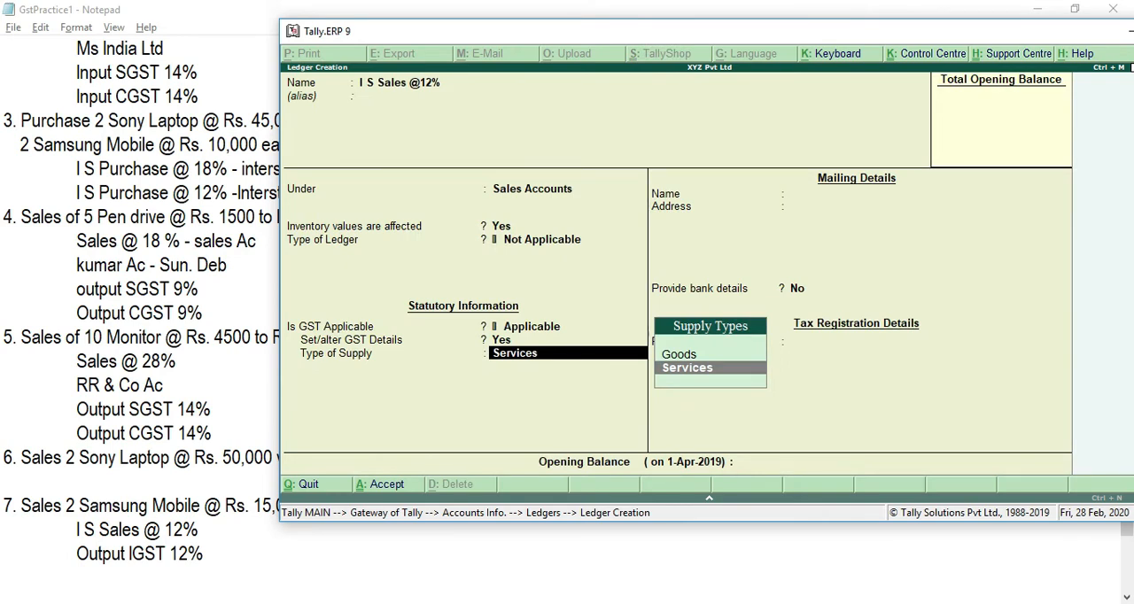
pyautogui.press('Up')
pyautogui.press('Return')
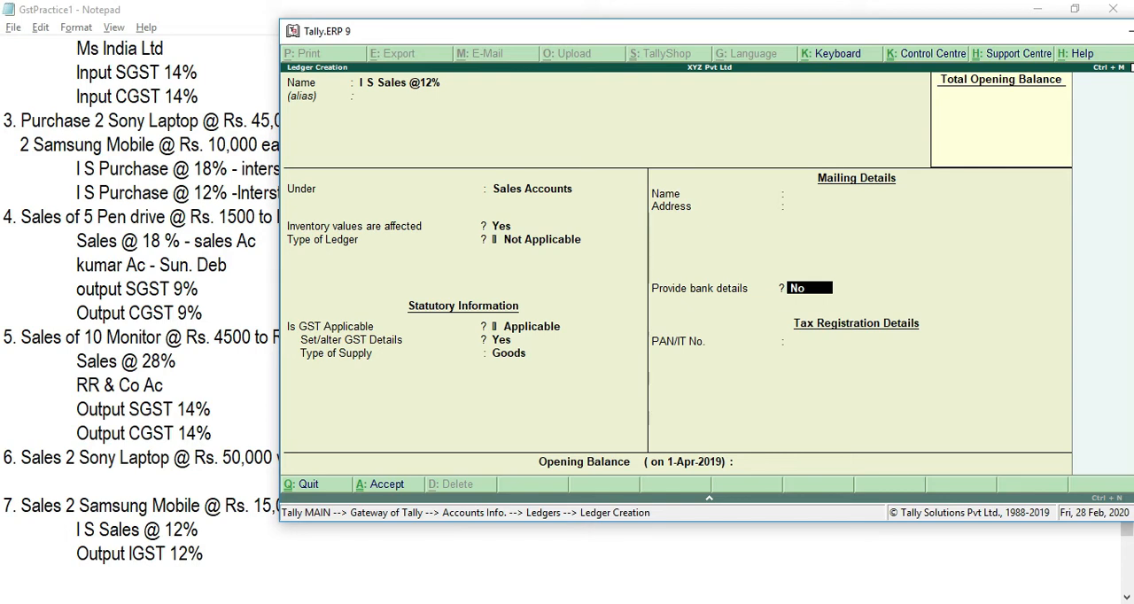
pyautogui.press('Return')
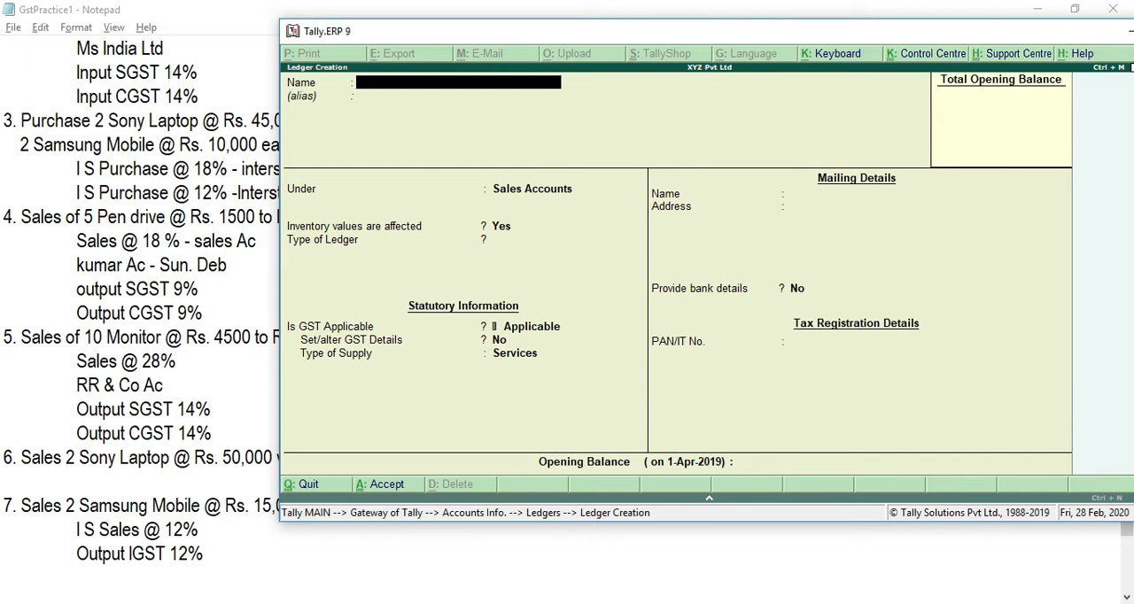
# Step: Name the next ledger Output IGST 12% and place it under Duties & Taxes
pyautogui.write('Output IGST')
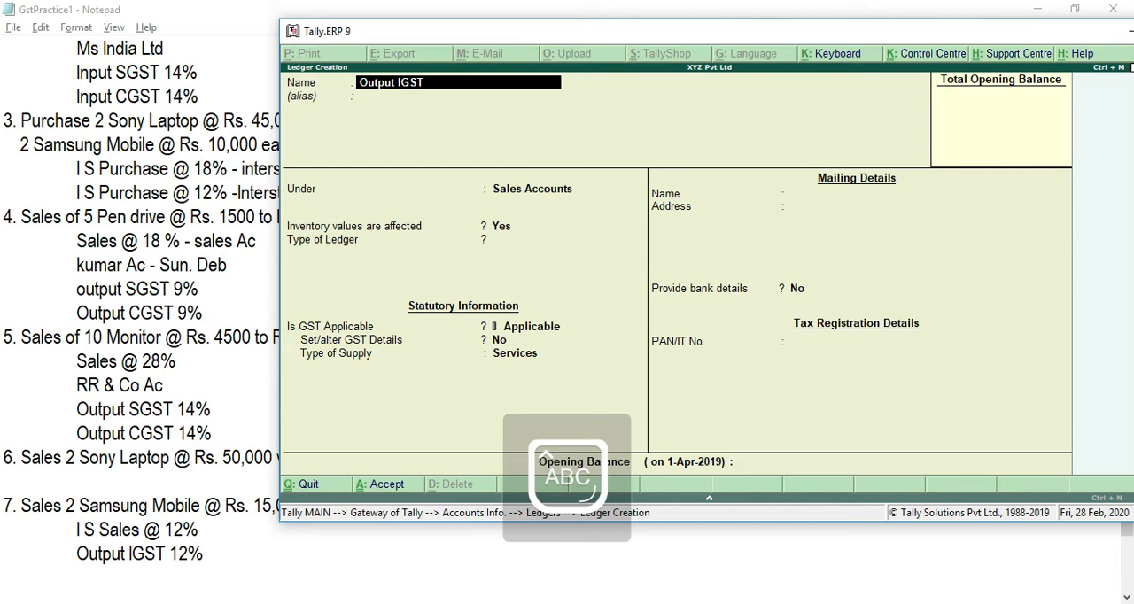
pyautogui.write(' 12%')
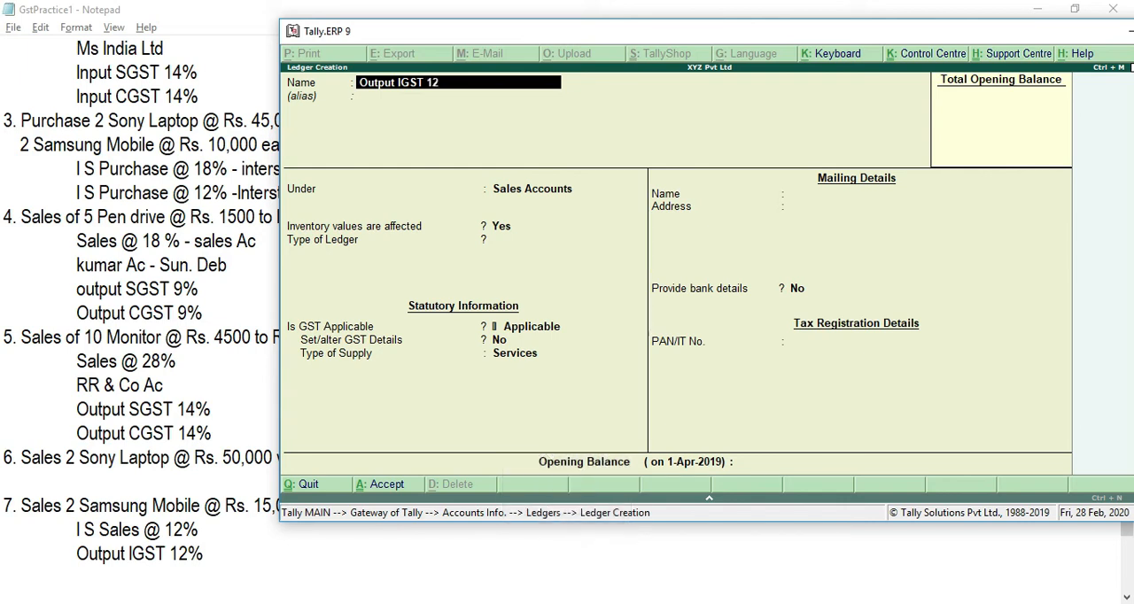
pyautogui.press('Return')
pyautogui.write('du')
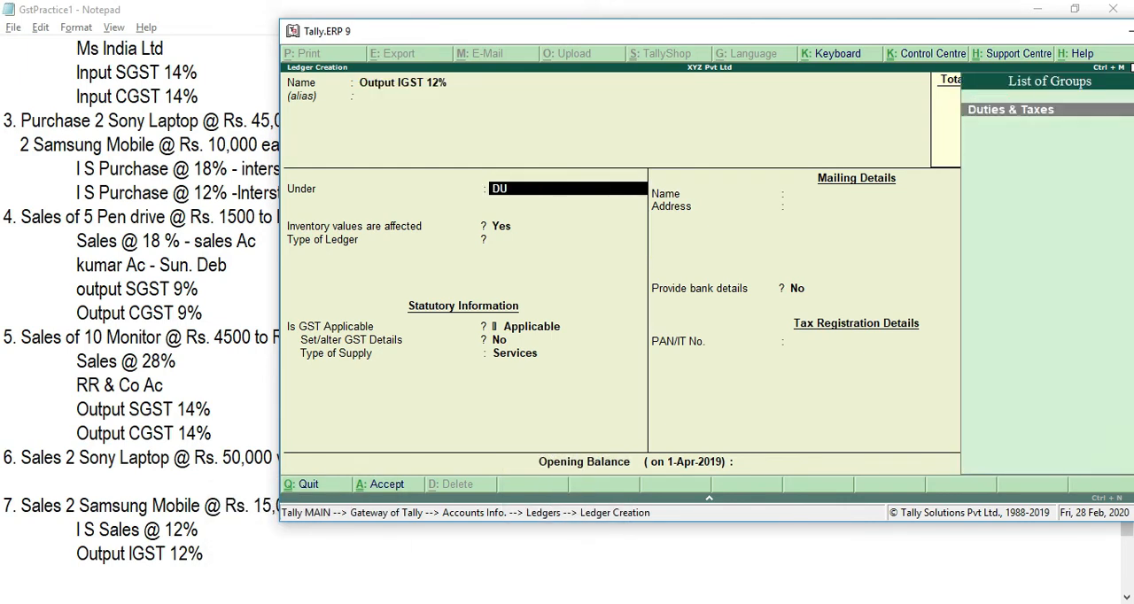
pyautogui.press('Return')
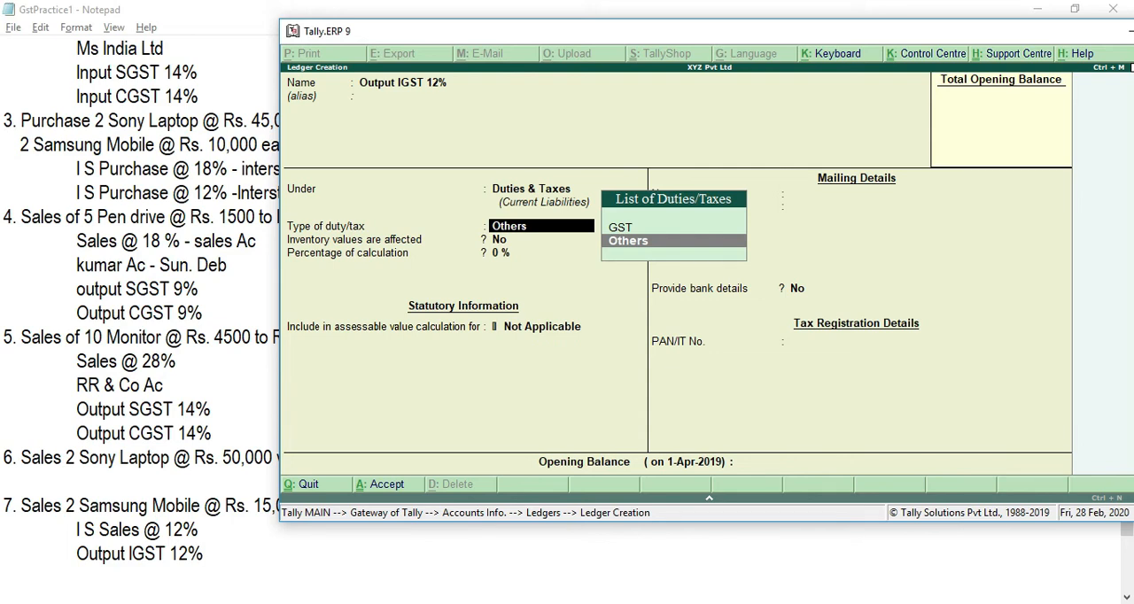
# Step: Set Output IGST 12% to duty type GST, tax type Integrated Tax and 12% calculation, save it and leave ledger creation
pyautogui.press('Up')
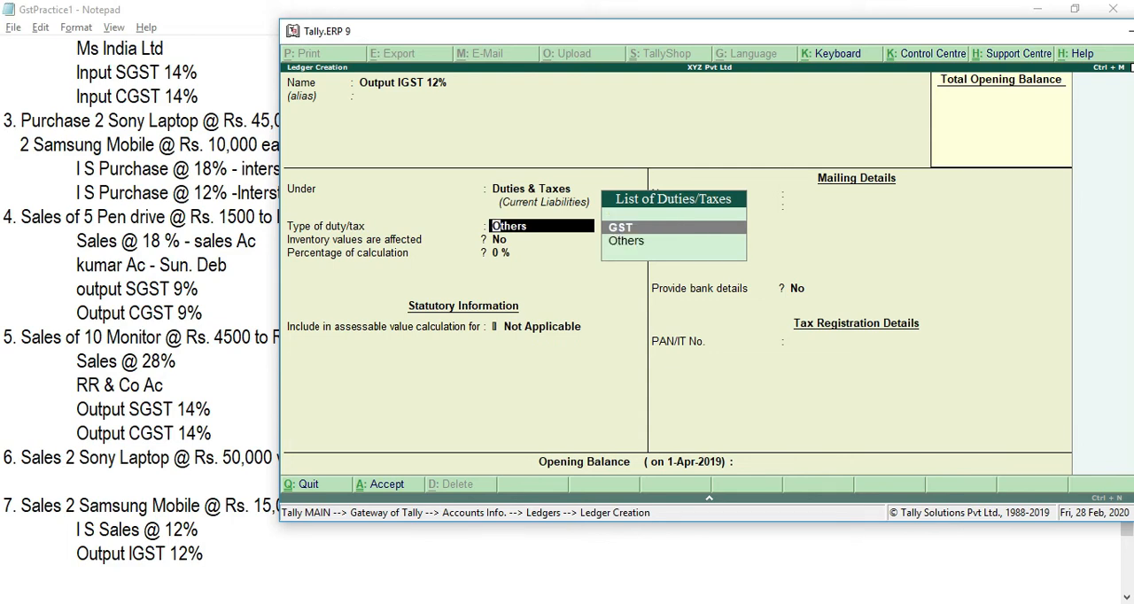
pyautogui.press('Return')
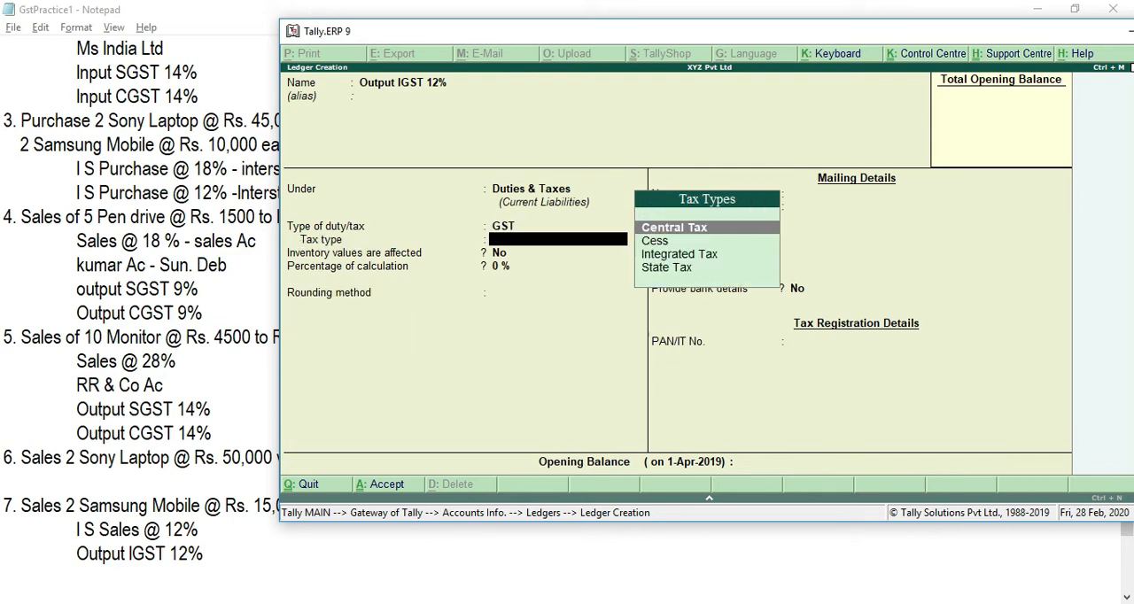
pyautogui.press('Down')
pyautogui.press('Down')
pyautogui.press('Return')
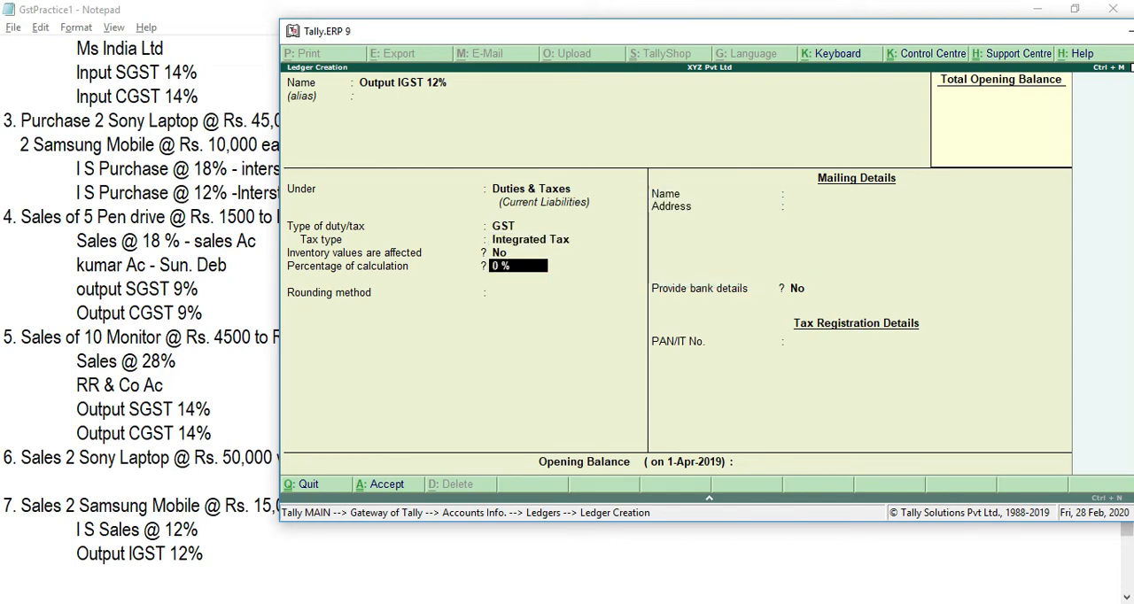
pyautogui.write('12')
pyautogui.press('Return')
pyautogui.press('Return')
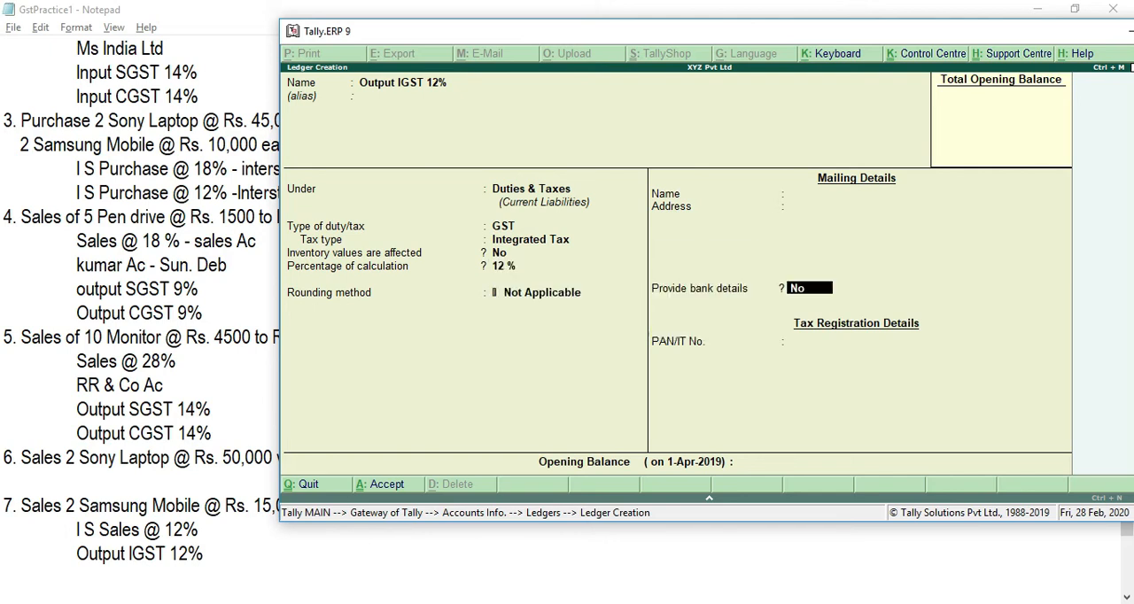
pyautogui.hotkey('ctrl', 'a')
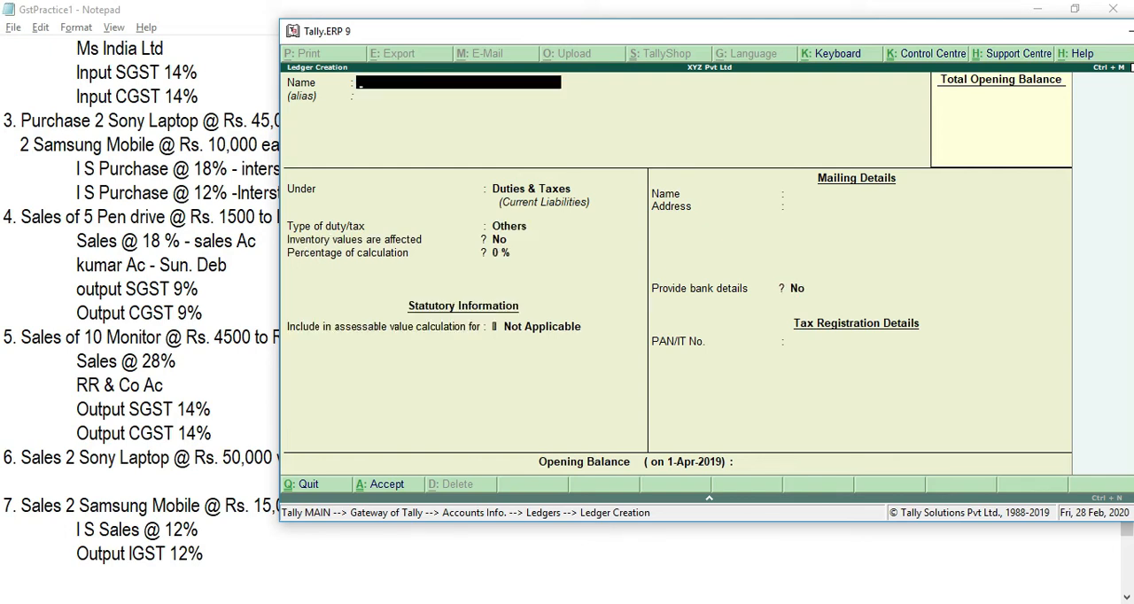
pyautogui.press('Escape')
pyautogui.press('Return')
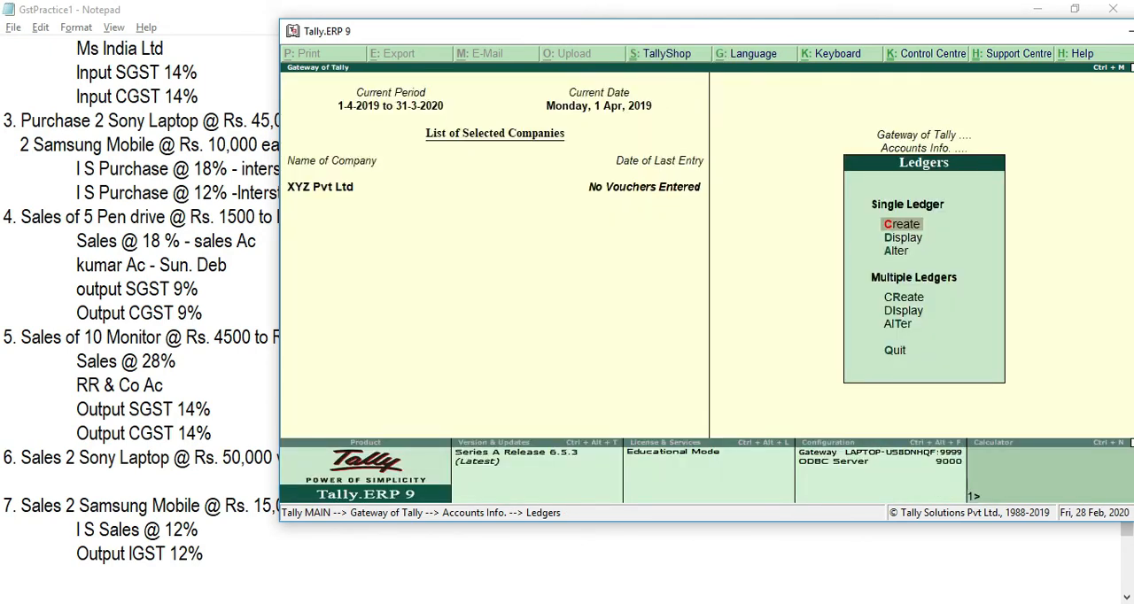
# Step: Switch to the Notepad notes and review the listed transactions and their ledgers from the start of the exercise
pyautogui.hotkey('alt', 'Tab')
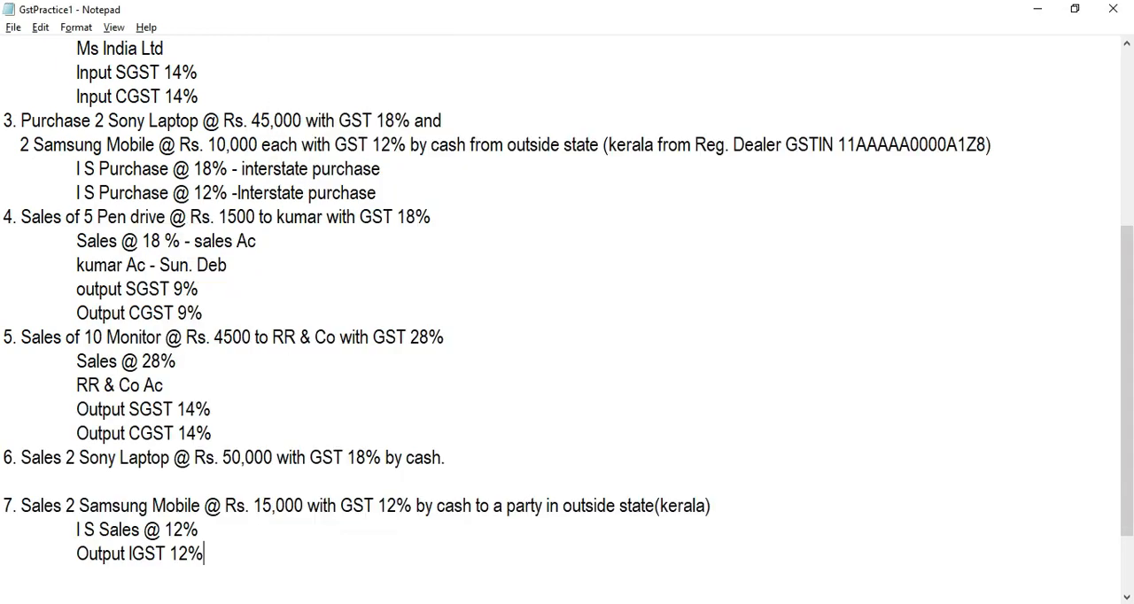
pyautogui.press('Up')
pyautogui.press('Up')
pyautogui.press('Up')
pyautogui.press('Up')
pyautogui.press('Up')
pyautogui.press('Up')
pyautogui.press('Up')
pyautogui.press('Up')
pyautogui.press('Up')
pyautogui.press('Up')
pyautogui.press('Up')
pyautogui.press('Up')
pyautogui.press('Up')
pyautogui.press('Up')
pyautogui.press('Up')
pyautogui.press('Up')
pyautogui.press('Up')
pyautogui.press('Up')
pyautogui.press('Up')
pyautogui.press('Up')
pyautogui.press('Down')
pyautogui.press('Down')
pyautogui.press('Down')
pyautogui.press('Down')
pyautogui.press('Down')
pyautogui.press('Down')
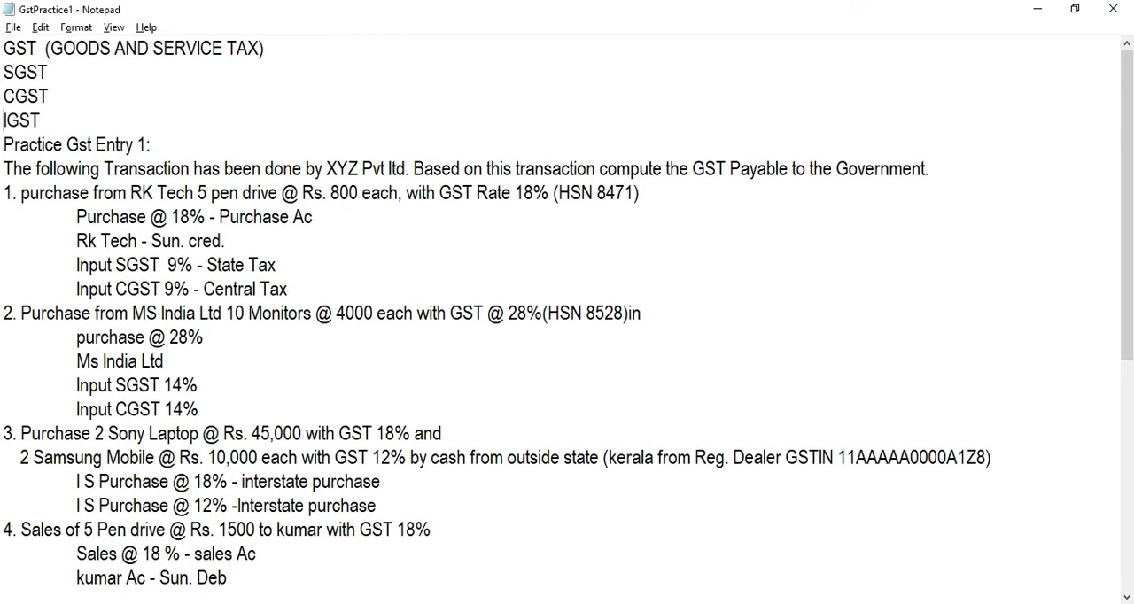
pyautogui.press('Down')
pyautogui.press('Down')
pyautogui.press('Down')
pyautogui.press('Down')
pyautogui.press('Down')
pyautogui.press('Down')
pyautogui.press('Down')
pyautogui.press('Down')
pyautogui.press('Down')
pyautogui.press('Down')
pyautogui.press('Down')
pyautogui.press('Down')
pyautogui.press('Down')
pyautogui.press('Down')
pyautogui.press('Down')
pyautogui.press('Down')
pyautogui.press('Up')
pyautogui.press('Up')
pyautogui.press('Up')
pyautogui.press('Up')
pyautogui.press('Up')
pyautogui.press('Up')
pyautogui.press('Up')
pyautogui.press('Up')
pyautogui.press('Up')
pyautogui.press('Up')
pyautogui.press('Up')
pyautogui.press('Down')
pyautogui.press('Down')
pyautogui.press('Down')
pyautogui.press('Down')
pyautogui.press('Down')
pyautogui.press('Down')
pyautogui.press('Down')
pyautogui.press('Down')
pyautogui.press('Down')
pyautogui.press('Down')
pyautogui.press('Down')
pyautogui.press('Down')
pyautogui.press('Down')
pyautogui.press('Down')
pyautogui.press('Down')
pyautogui.press('Down')
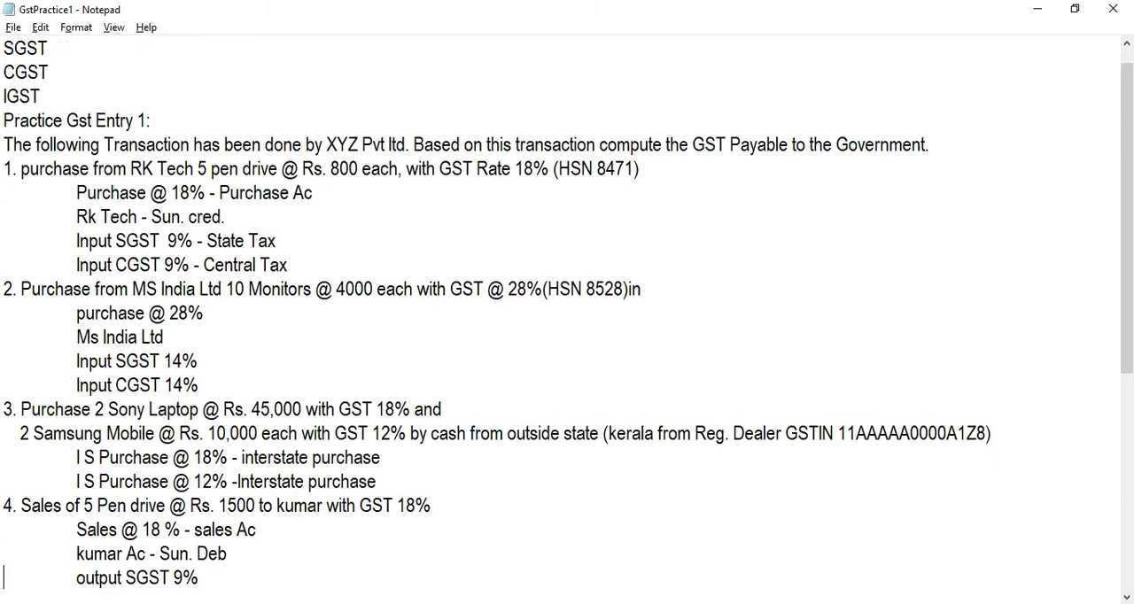
pyautogui.press('Up')
pyautogui.press('Up')
pyautogui.press('Up')
pyautogui.press('Up')
pyautogui.press('Up')
pyautogui.press('Up')
pyautogui.press('Up')
pyautogui.press('Up')
pyautogui.press('Up')
pyautogui.press('Up')
pyautogui.press('Up')
pyautogui.press('Up')
pyautogui.press('Up')
pyautogui.press('Up')
pyautogui.press('Up')
pyautogui.press('Up')
pyautogui.press('Up')
pyautogui.press('Up')
pyautogui.press('Up')
pyautogui.press('Up')
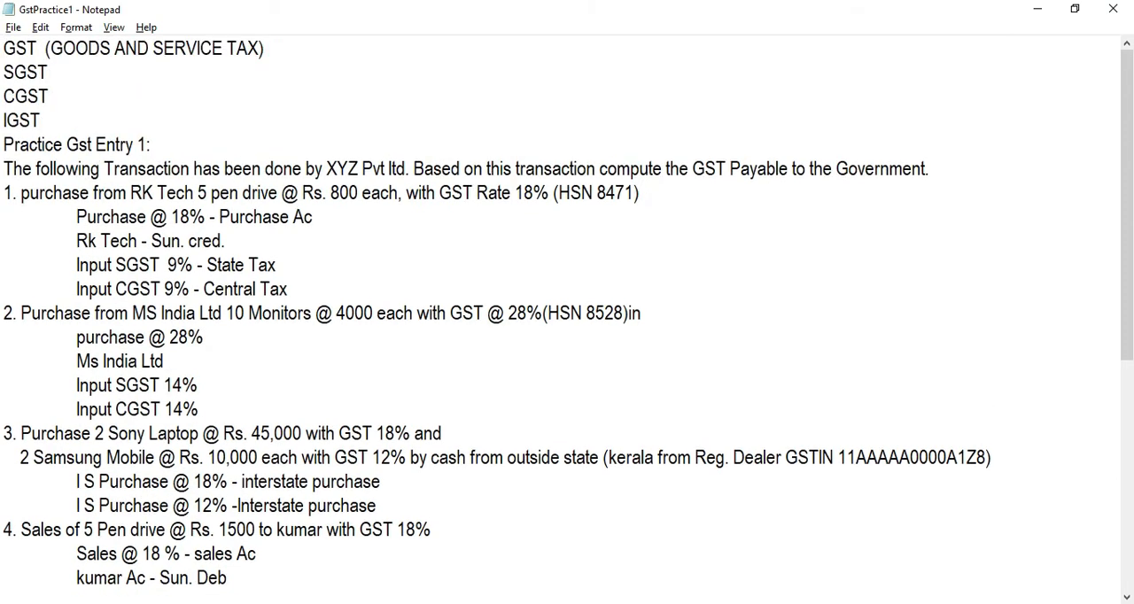
# Step: Switch back to Tally.ERP 9, leave the ledger masters and return to the Gateway of Tally
pyautogui.hotkey('alt', 'Tab')
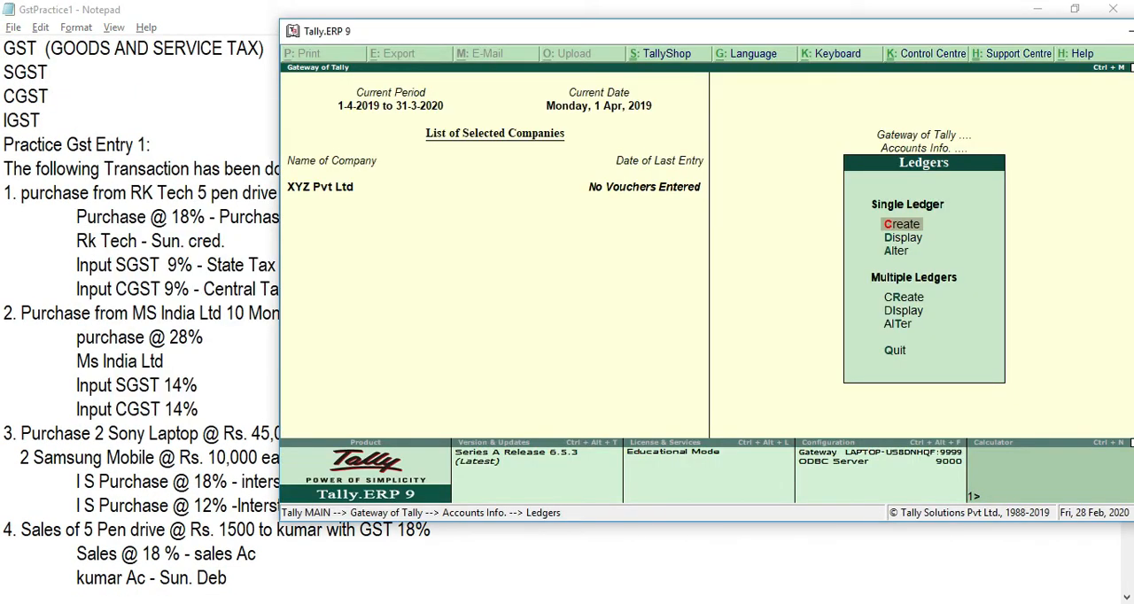
pyautogui.press('Escape')
pyautogui.press('Escape')
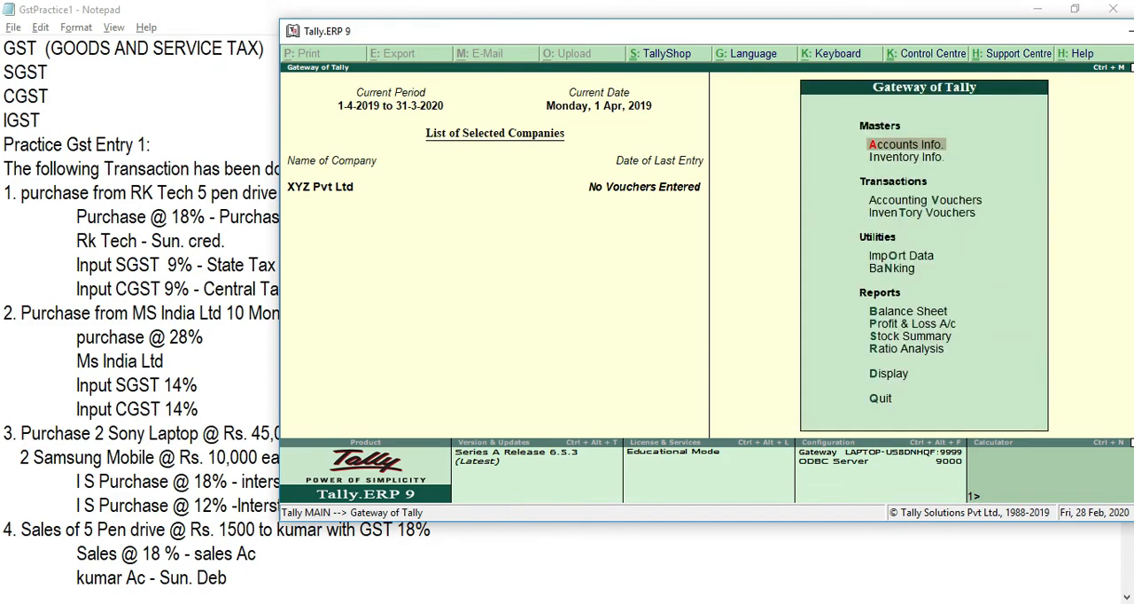
pyautogui.press('Down')
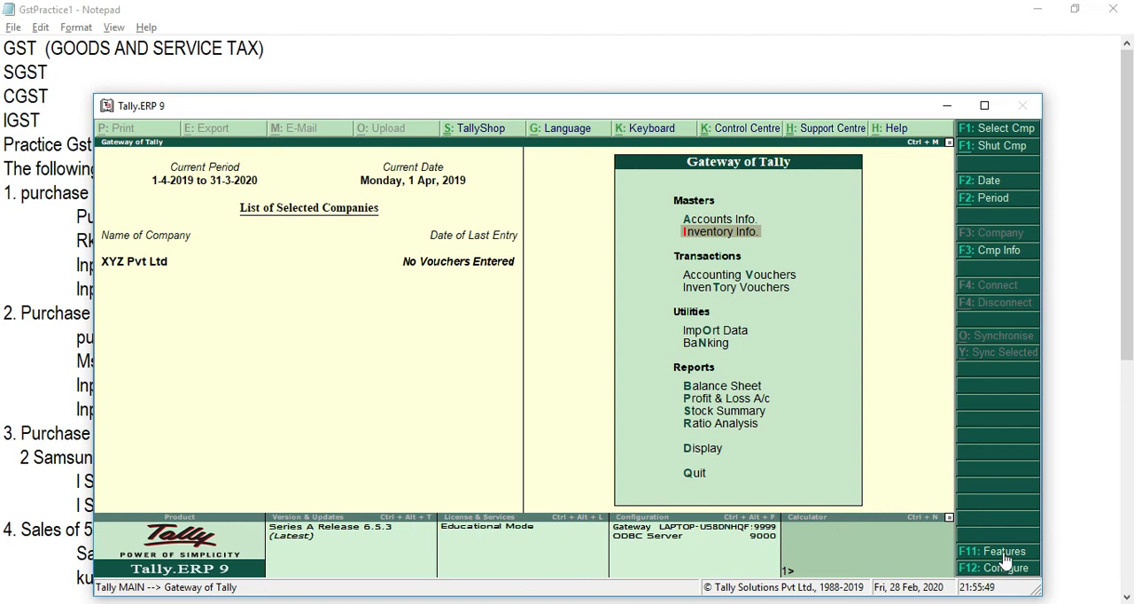
# Step: View the accounting features of XYZ Pvt Ltd and return to the Gateway of Tally without changing them
pyautogui.click(1007, 554)
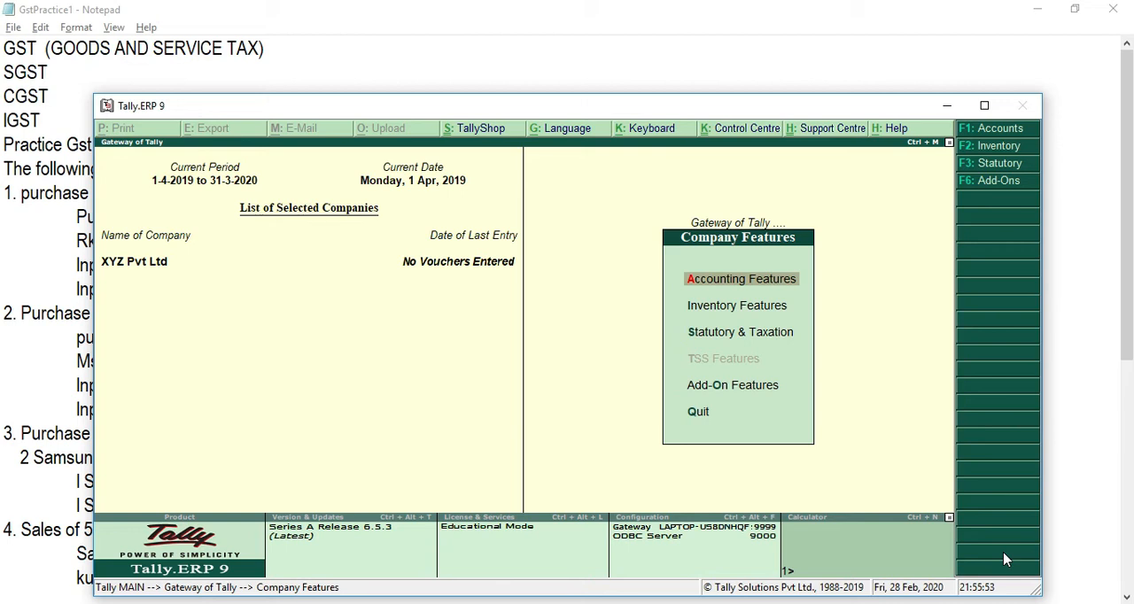
pyautogui.press('Return')
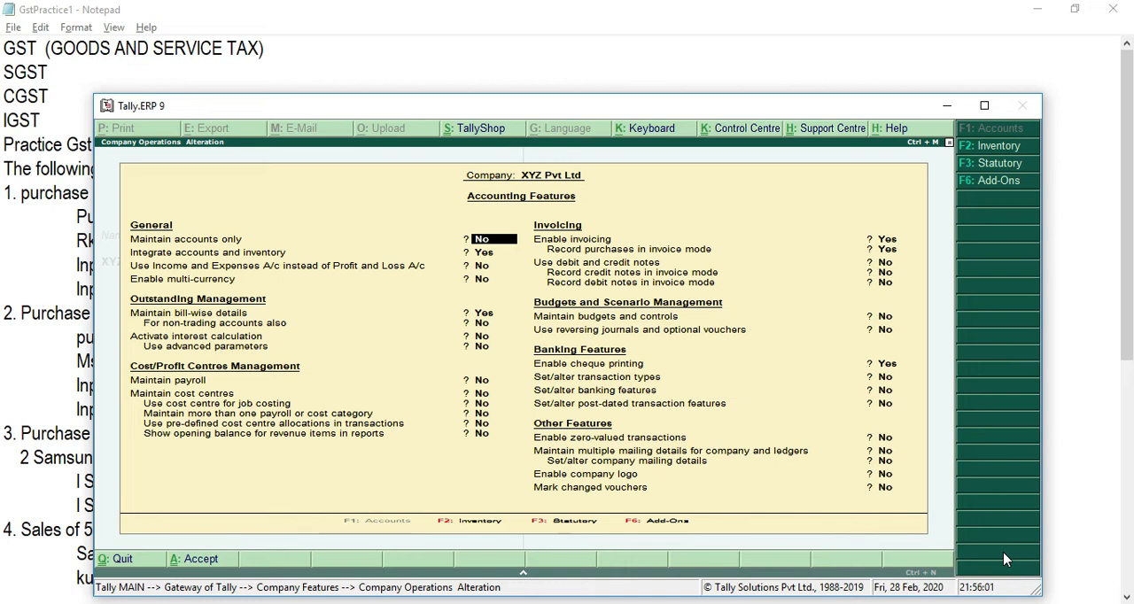
pyautogui.press('Escape')
pyautogui.press('Return')
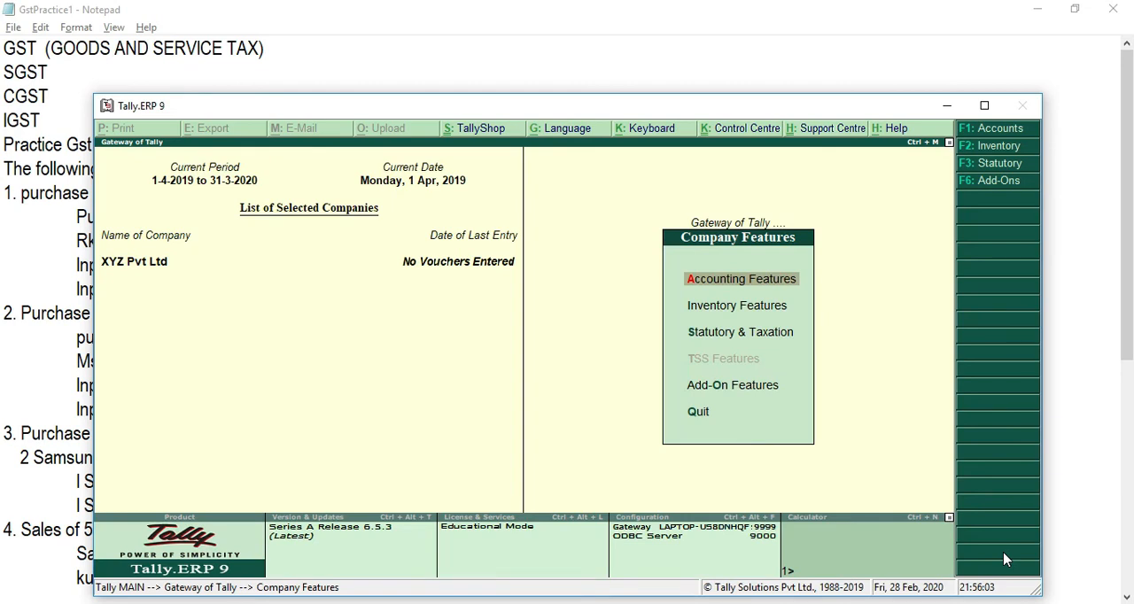
pyautogui.press('Escape')
pyautogui.press('Down')
pyautogui.press('Up')
pyautogui.press('Up')
pyautogui.press('Down')
pyautogui.press('Up')
pyautogui.press('Down')
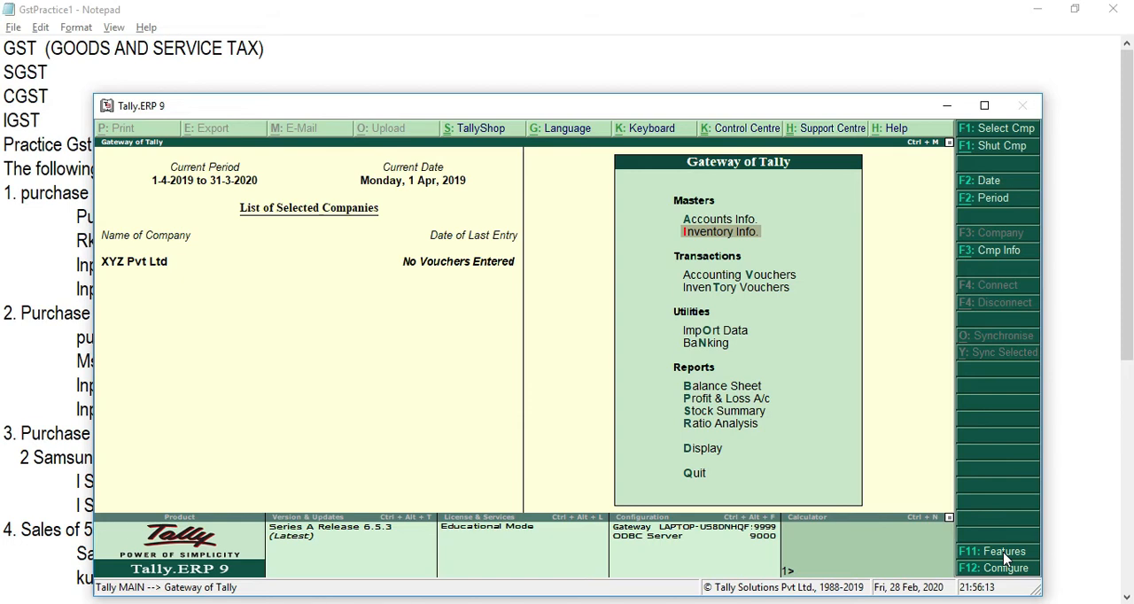
# Step: Go to the inventory masters and open the form for creating a new unit of measure
pyautogui.press('Return')
pyautogui.press('Down')
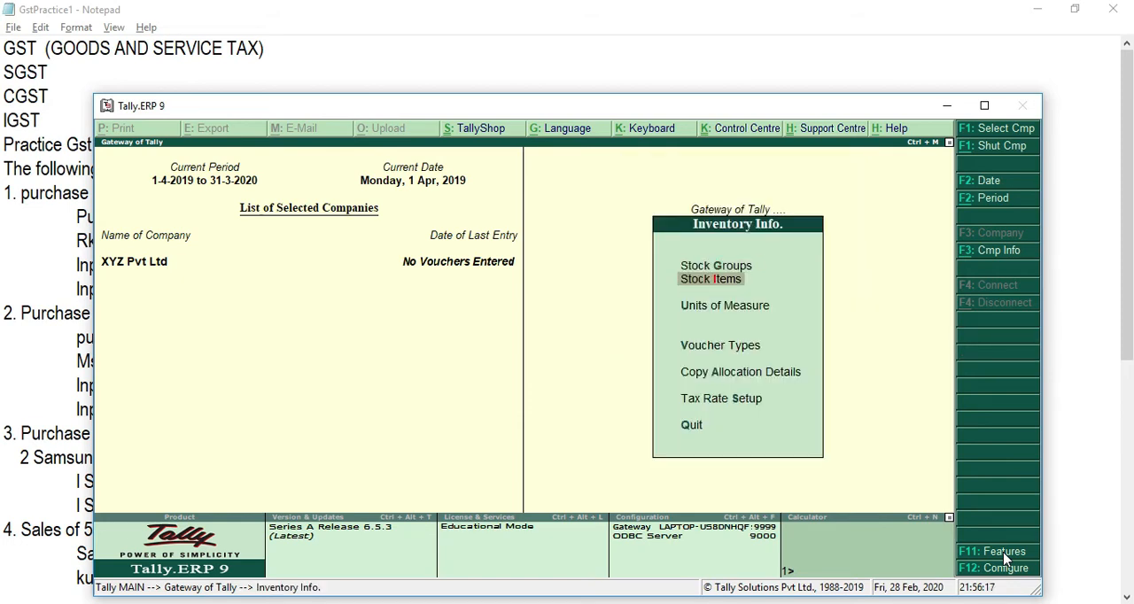
pyautogui.press('Down')
pyautogui.press('Up')
pyautogui.press('Down')
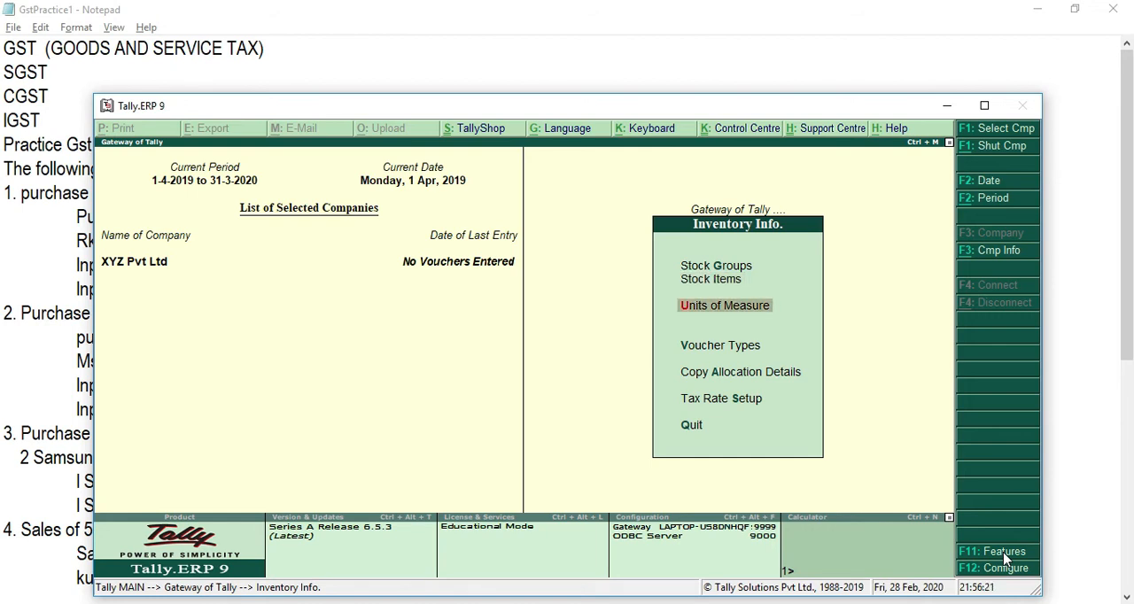
pyautogui.hotkey('alt', 'Tab')
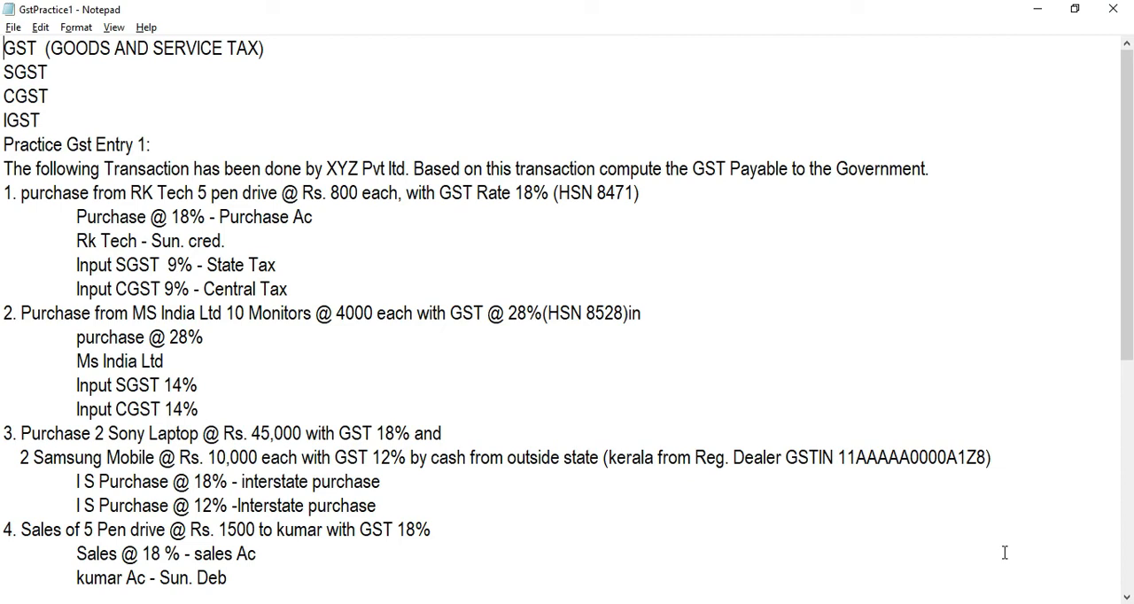
pyautogui.hotkey('alt', 'Tab')
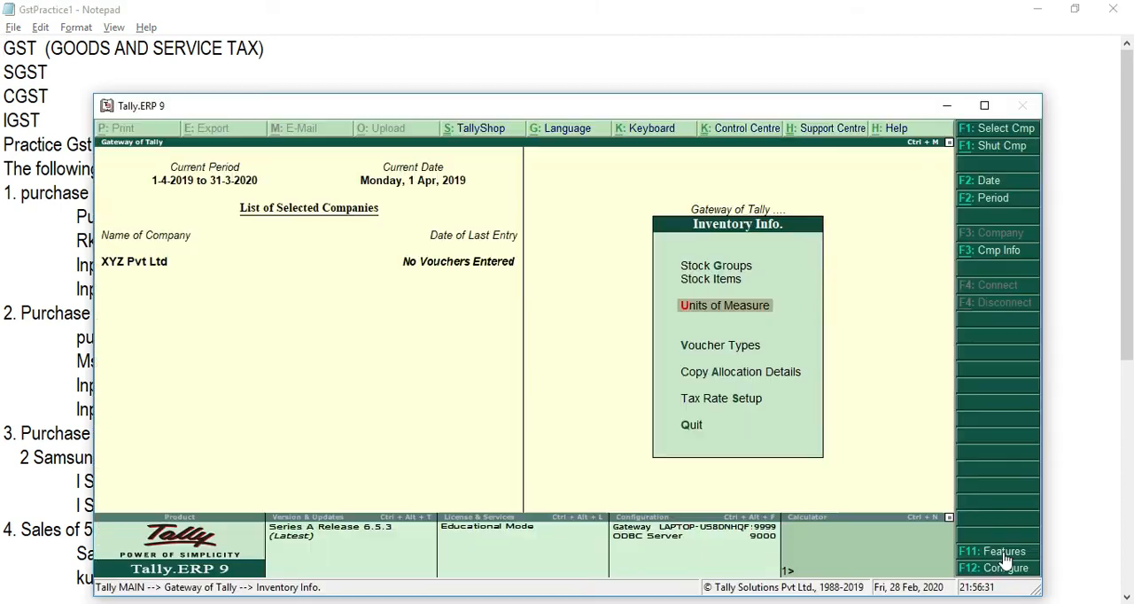
pyautogui.press('Return')
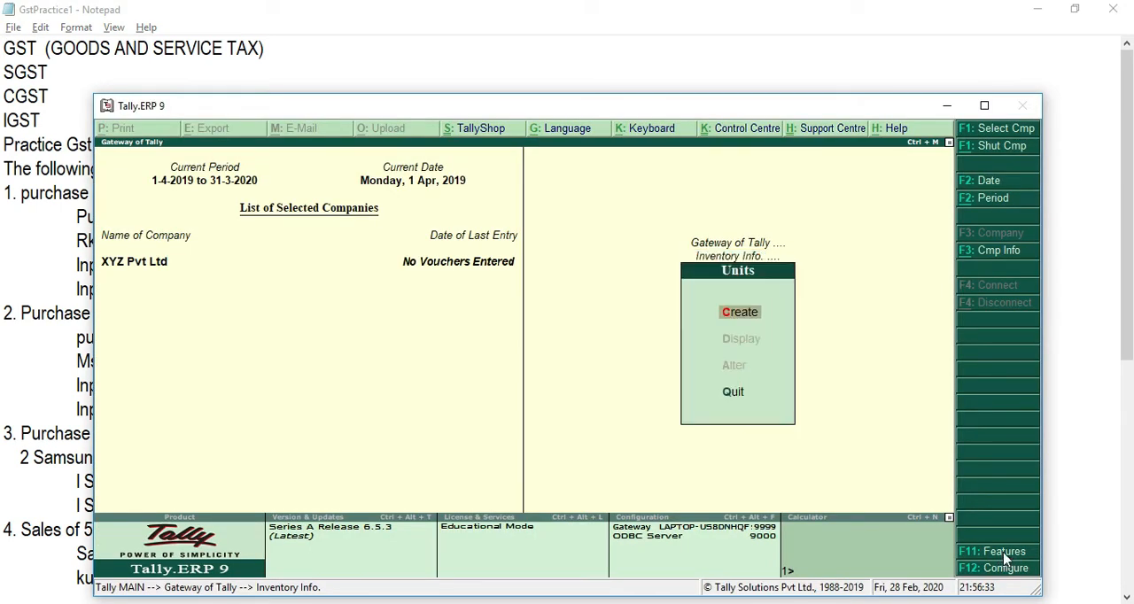
pyautogui.press('Return')
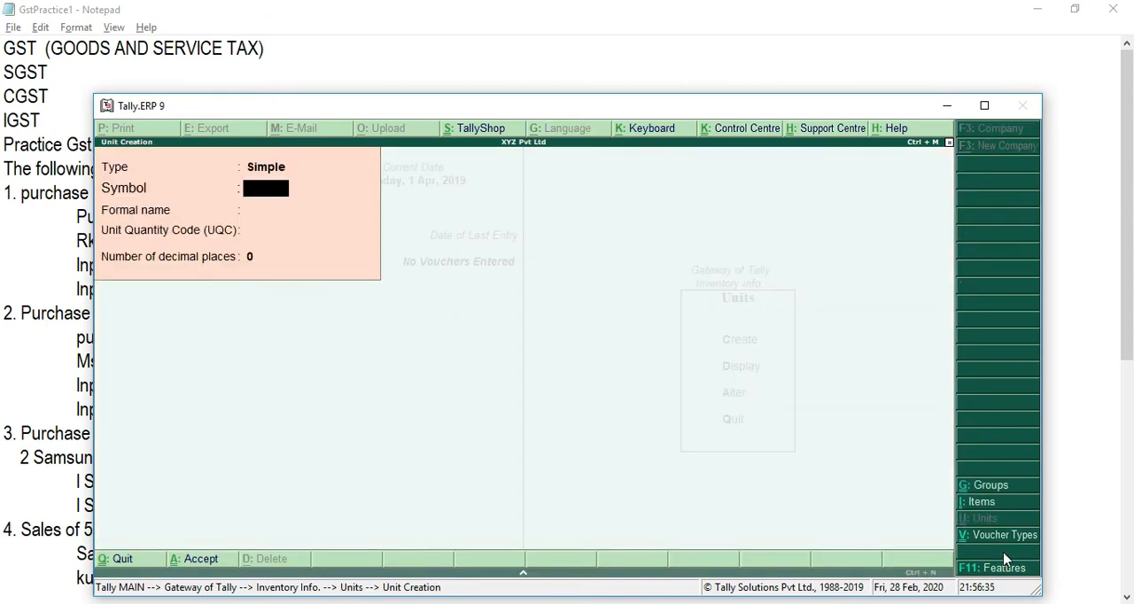
# Step: Give the new simple unit the symbol Nos and the formal name Numbers
pyautogui.write('NOS')
pyautogui.press('BackSpace')
pyautogui.press('BackSpace')
pyautogui.press('capslock')
pyautogui.write('os')
pyautogui.press('Return')
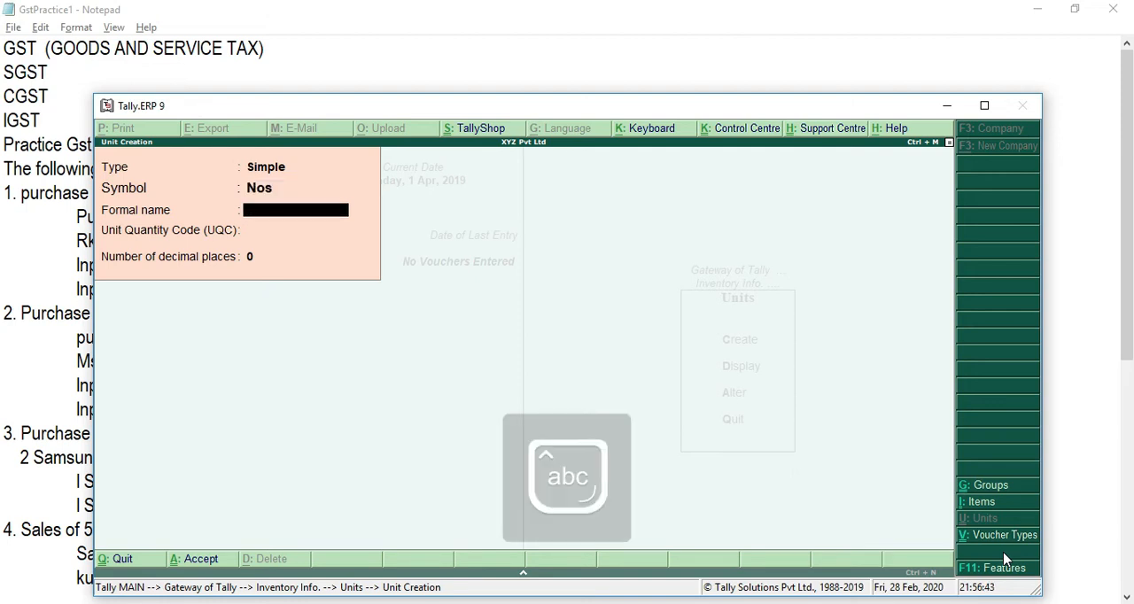
pyautogui.write('Numbers')
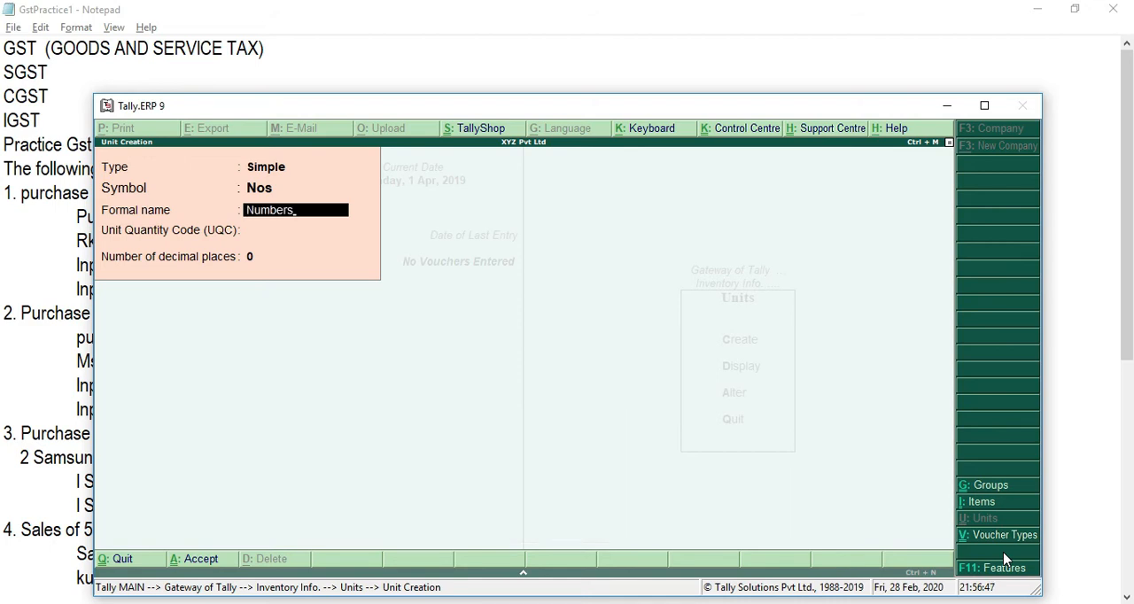
# Step: Set the unit quantity code to NOS-NUMBERS with 0 decimal places, save the unit and return to the inventory masters
pyautogui.press('Return')
pyautogui.write('n')
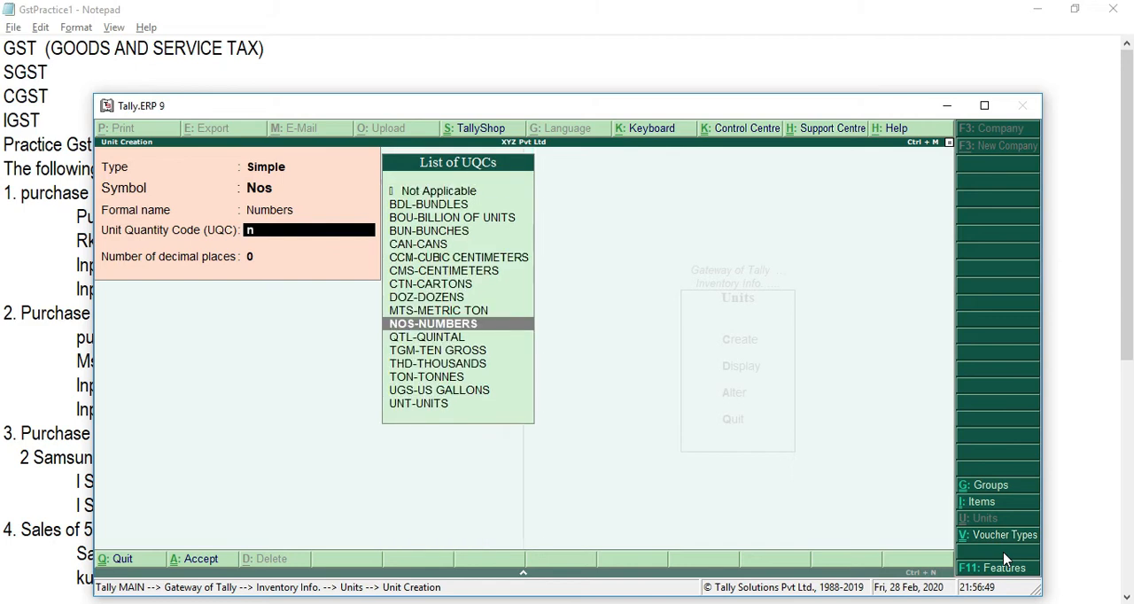
pyautogui.write('os')
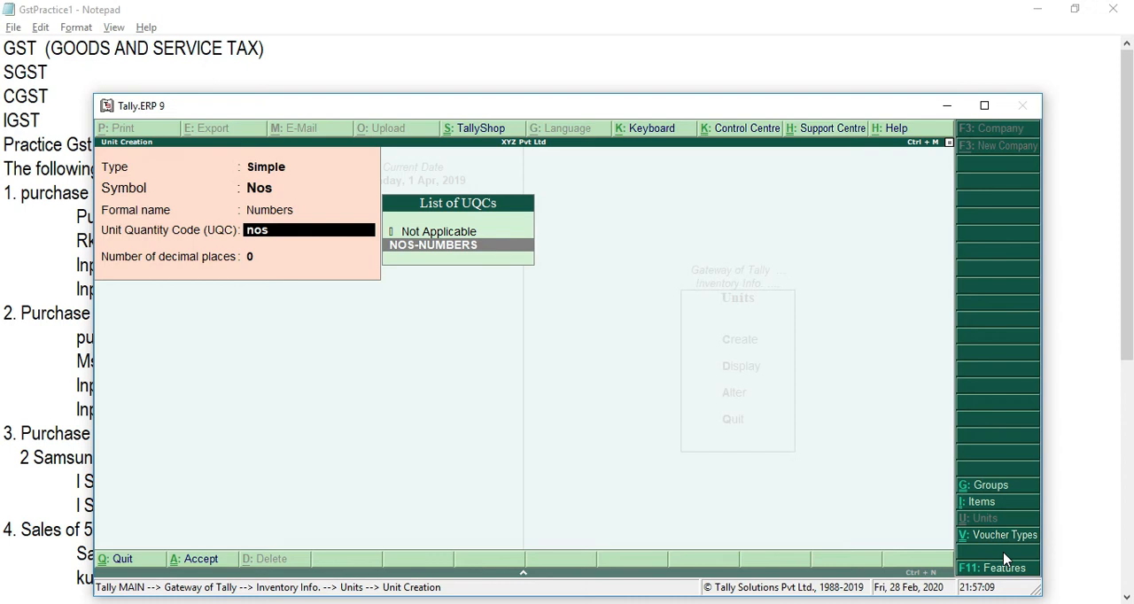
pyautogui.press('Return')
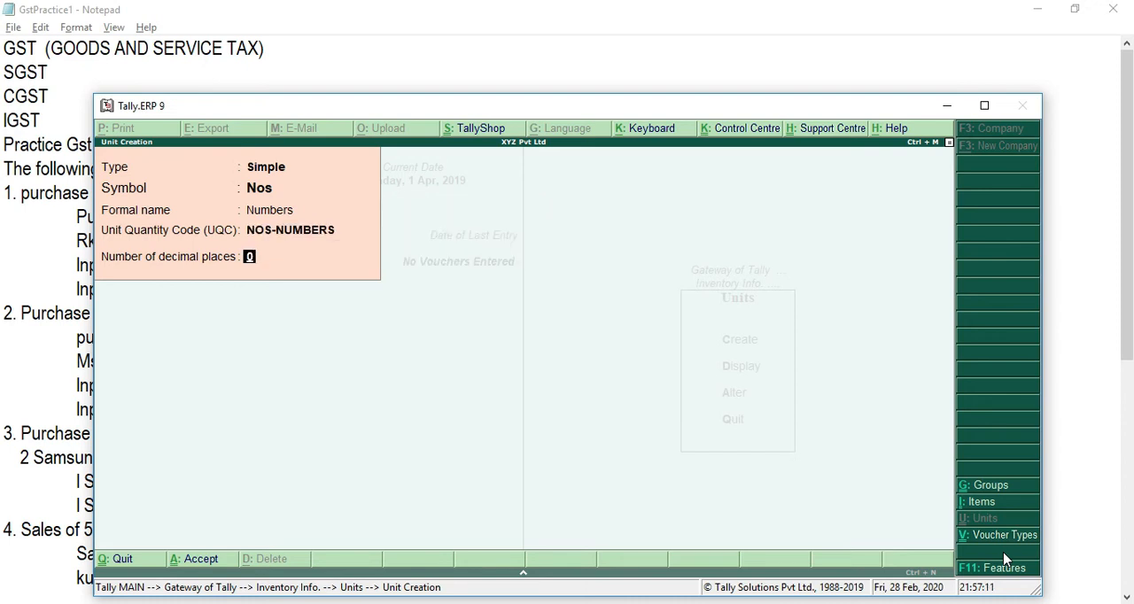
pyautogui.press('Return')
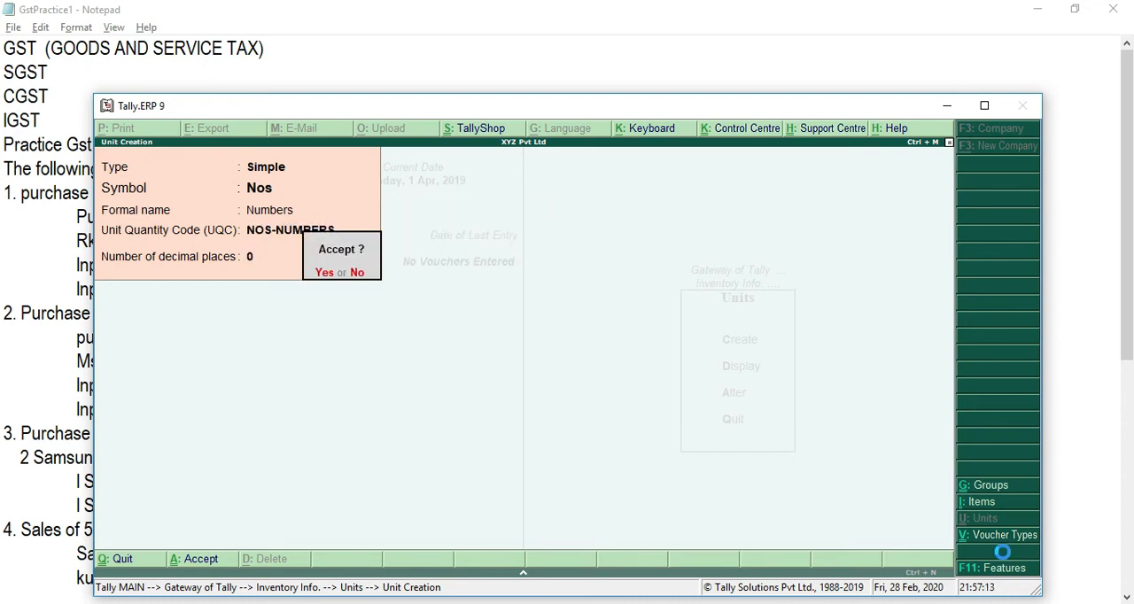
pyautogui.press('Return')
pyautogui.press('Escape')
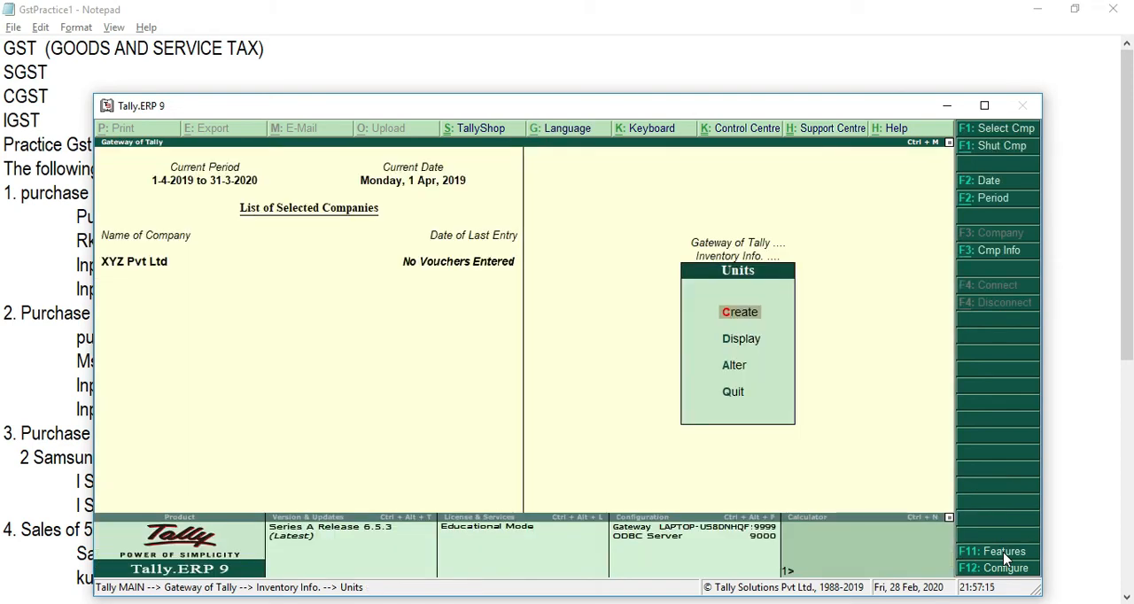
pyautogui.press('Escape')
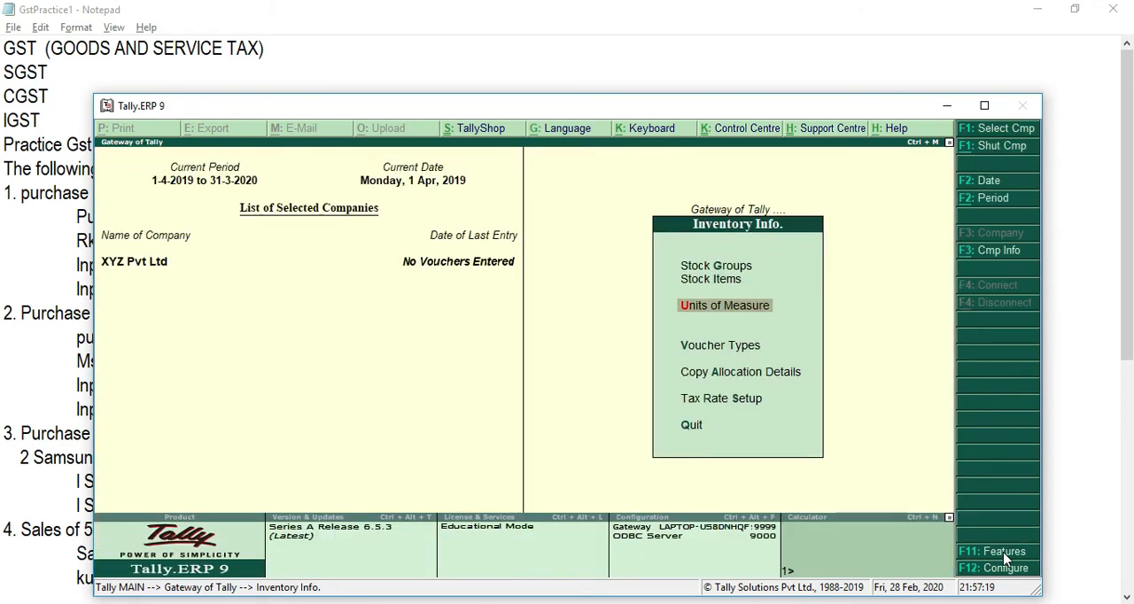
# Step: Open the form for creating a single stock item
pyautogui.press('Up')
pyautogui.press('Up')
pyautogui.press('Down')
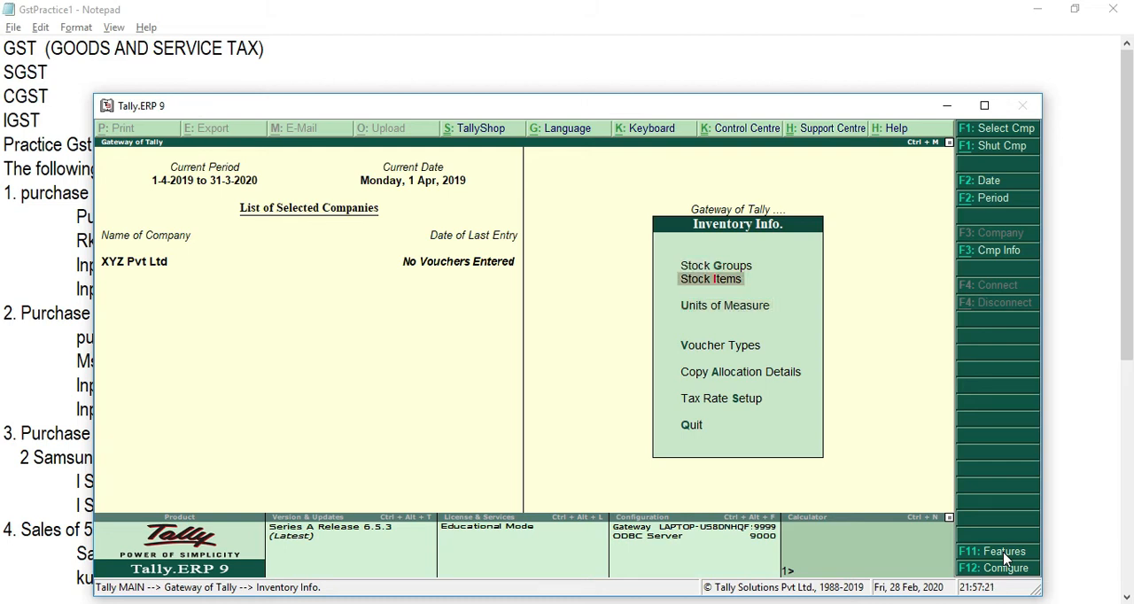
pyautogui.press('Return')
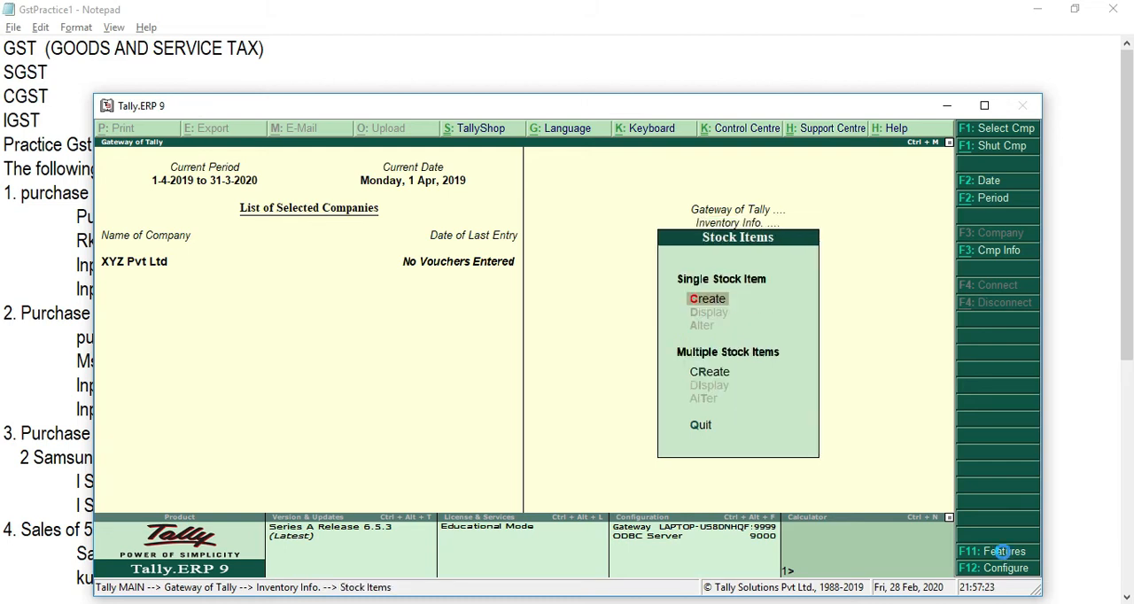
pyautogui.press('Return')
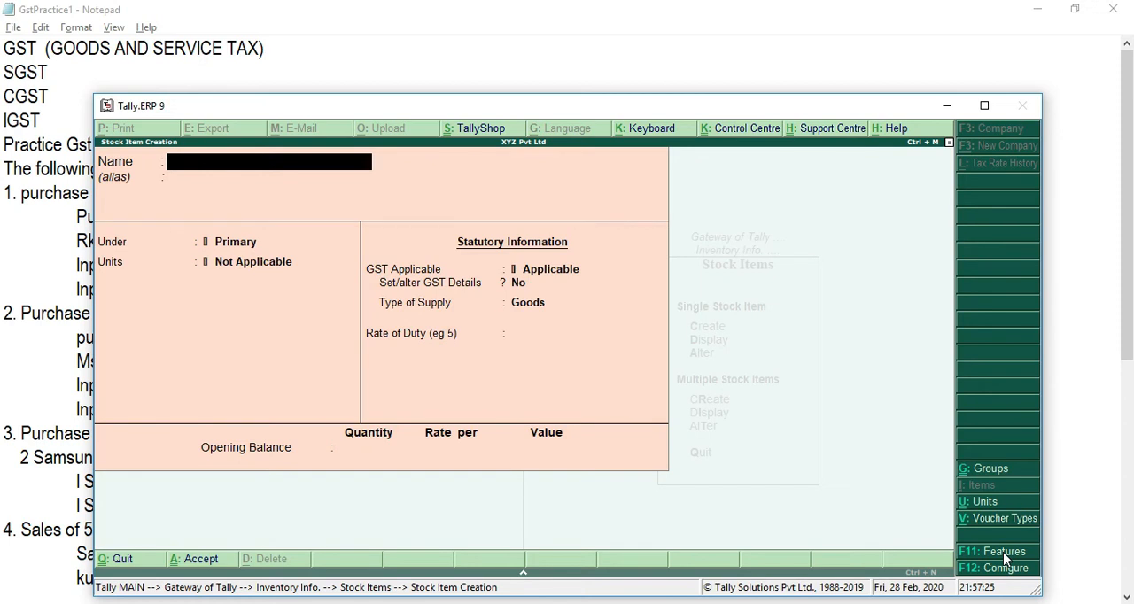
# Step: Switch to the Notepad notes, check the item bought in the first transaction, and switch back to Tally.ERP 9
pyautogui.hotkey('alt', 'Tab')
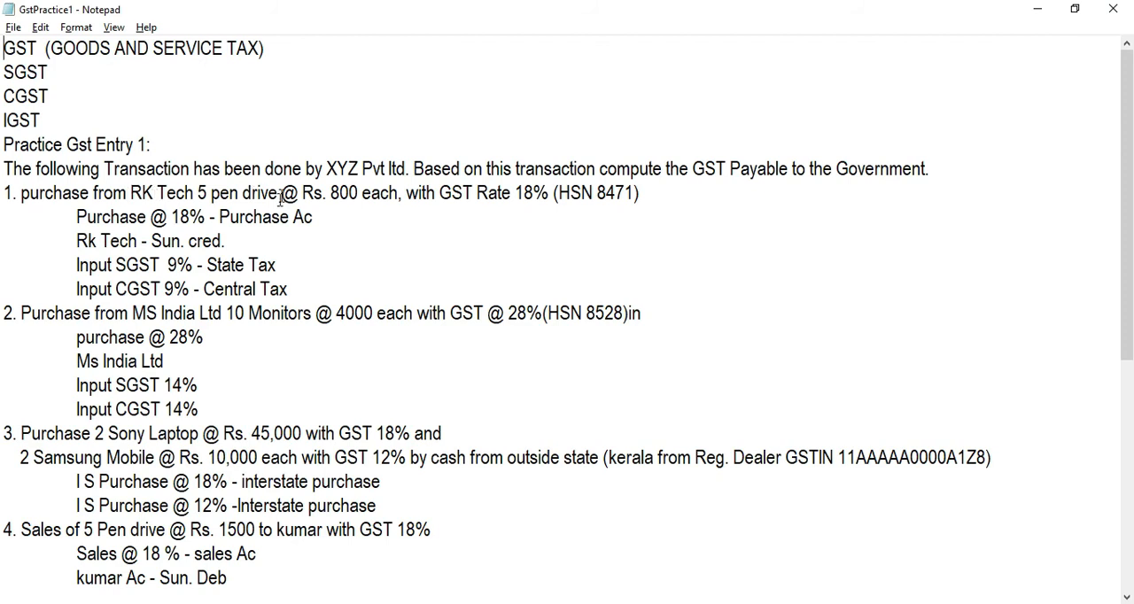
pyautogui.doubleClick(241, 194)
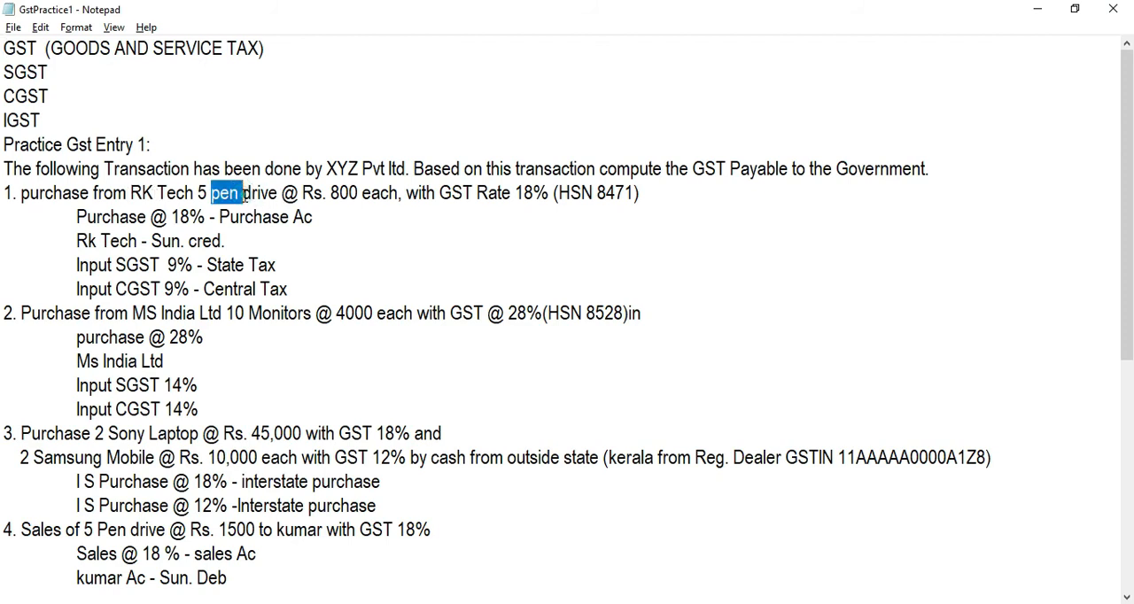
pyautogui.doubleClick(263, 192)
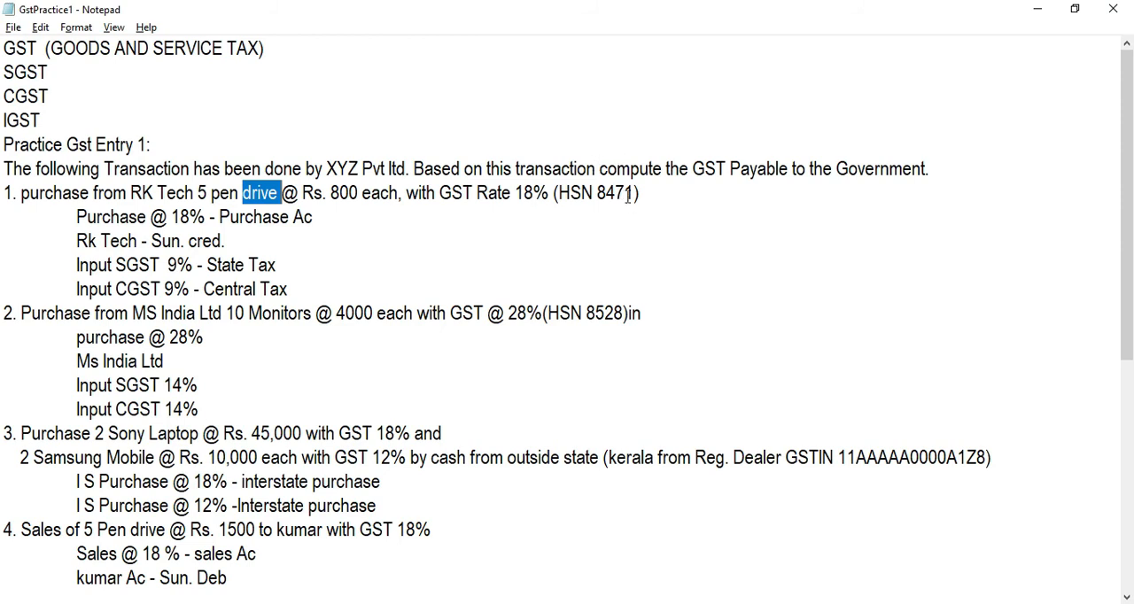
pyautogui.hotkey('alt', 'Tab')
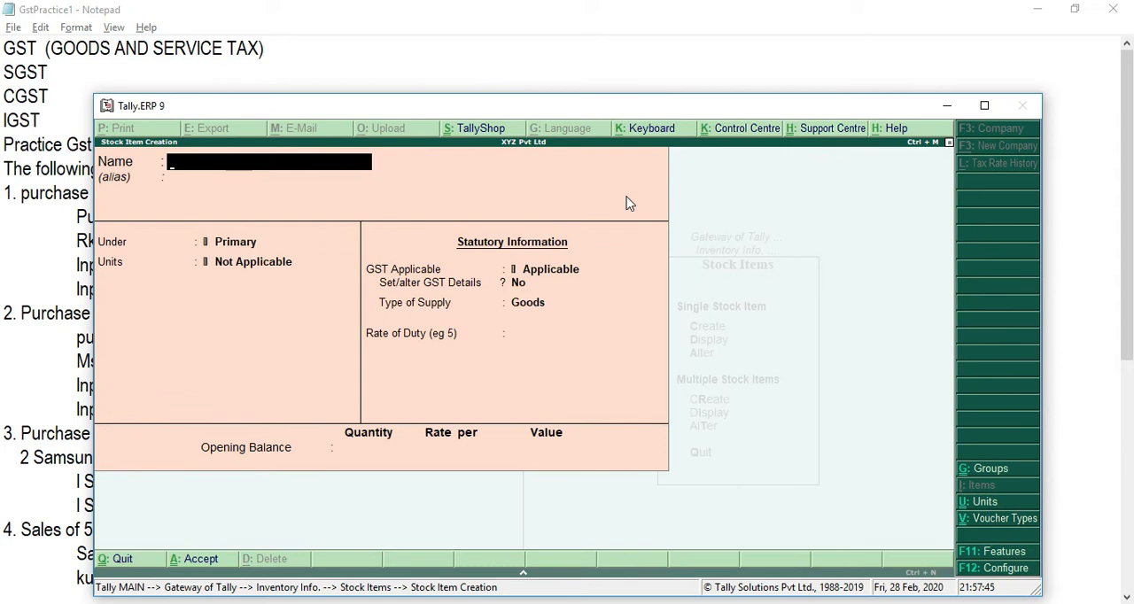
# Step: Name the stock item Pendrive, placed under Primary with Nos as its unit
pyautogui.write('Pendrive')
pyautogui.press('Return')
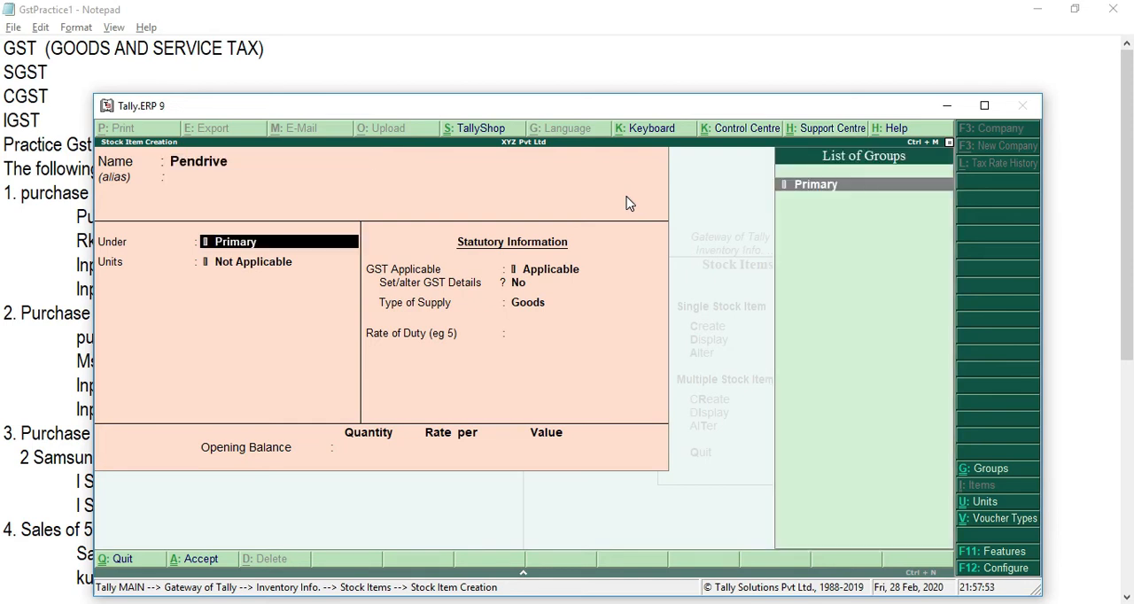
pyautogui.press('Return')
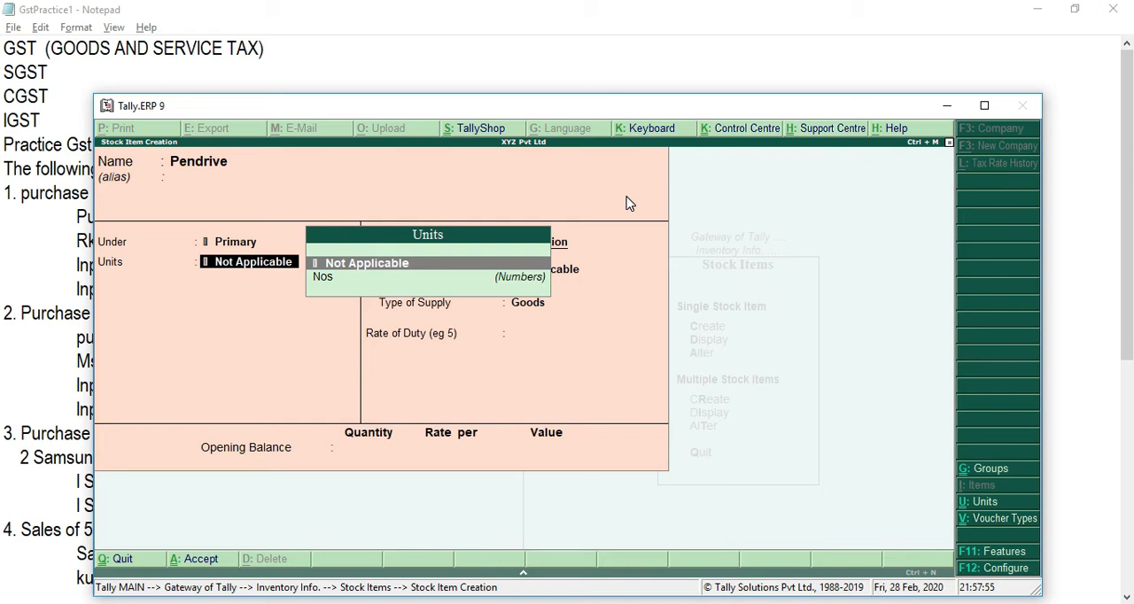
pyautogui.press('Down')
pyautogui.press('Return')
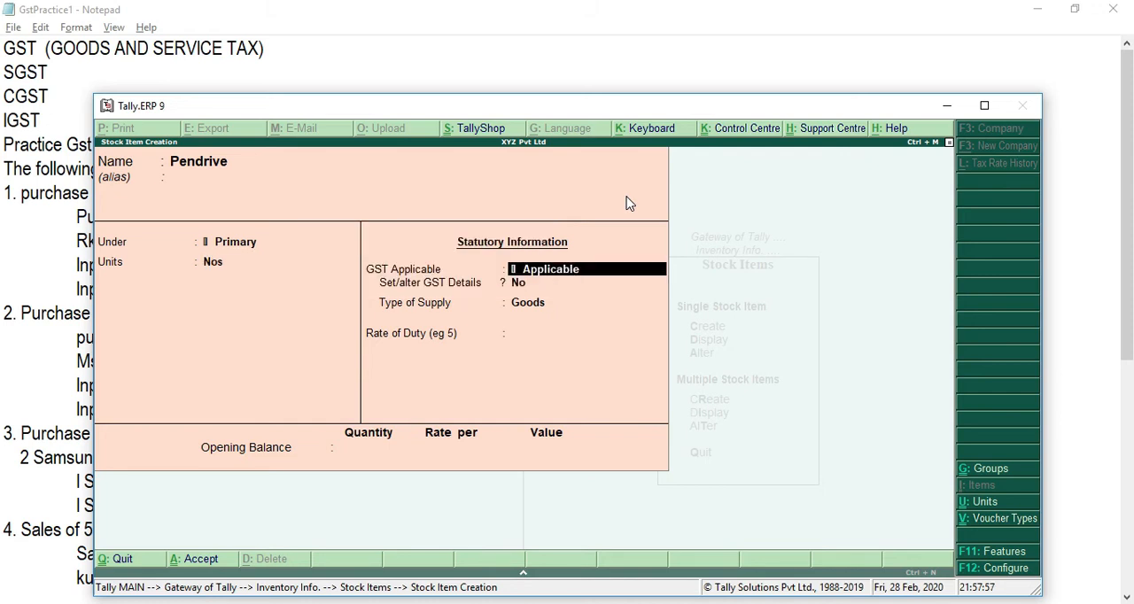
# Step: Enable GST details for Pendrive and set them to On Value calculation, Taxable, with 18% Integrated Tax and no cess
pyautogui.press('Return')
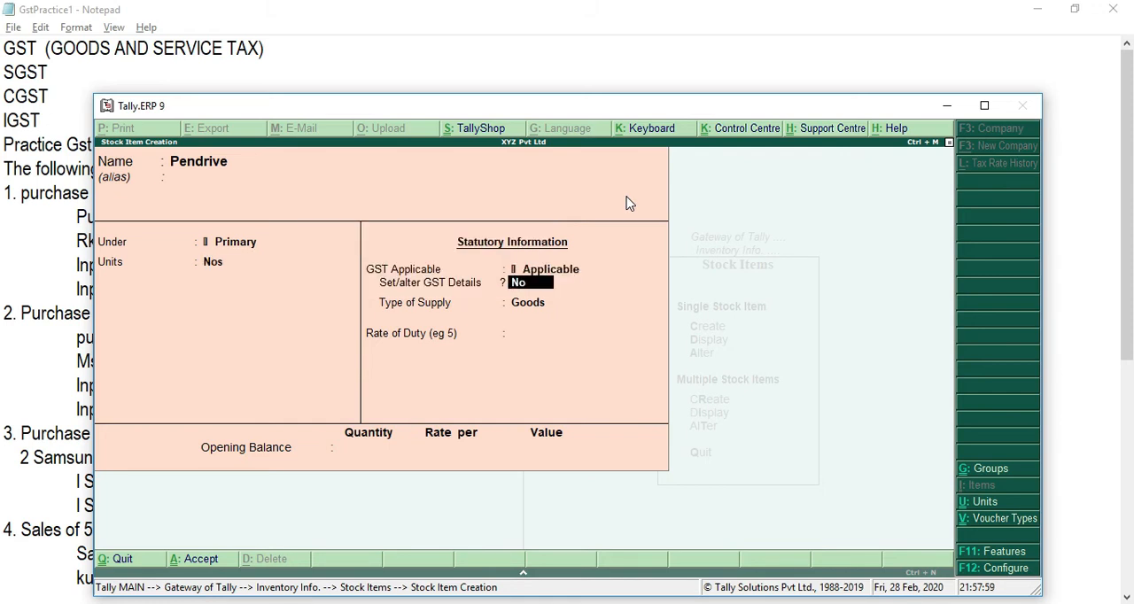
pyautogui.write('yes')
pyautogui.press('Return')
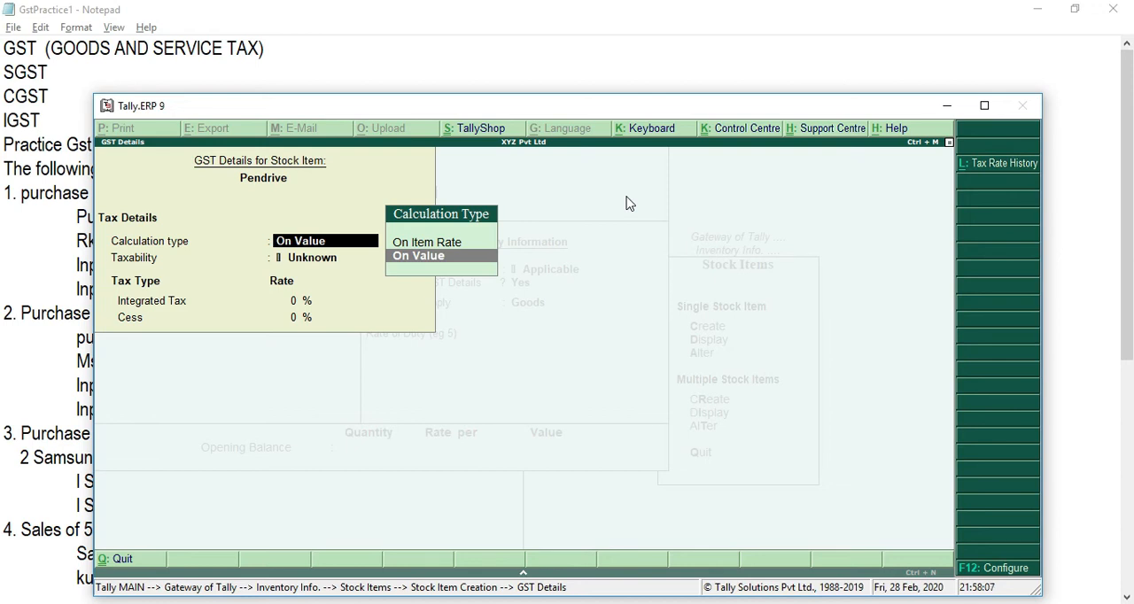
pyautogui.press('Return')
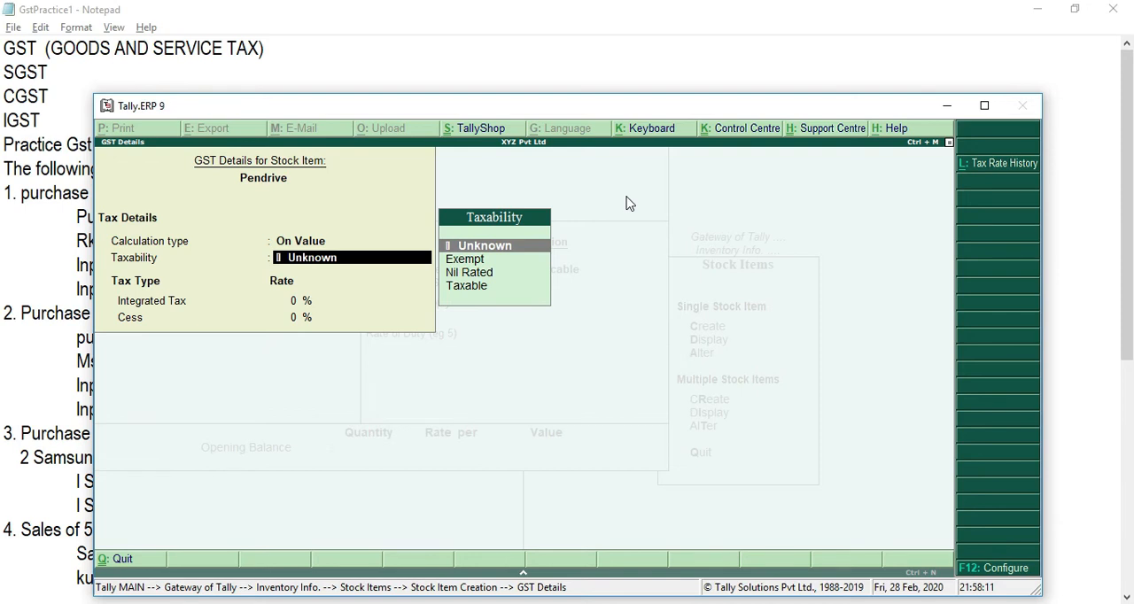
pyautogui.press('Down')
pyautogui.press('Down')
pyautogui.press('Down')
pyautogui.press('Return')
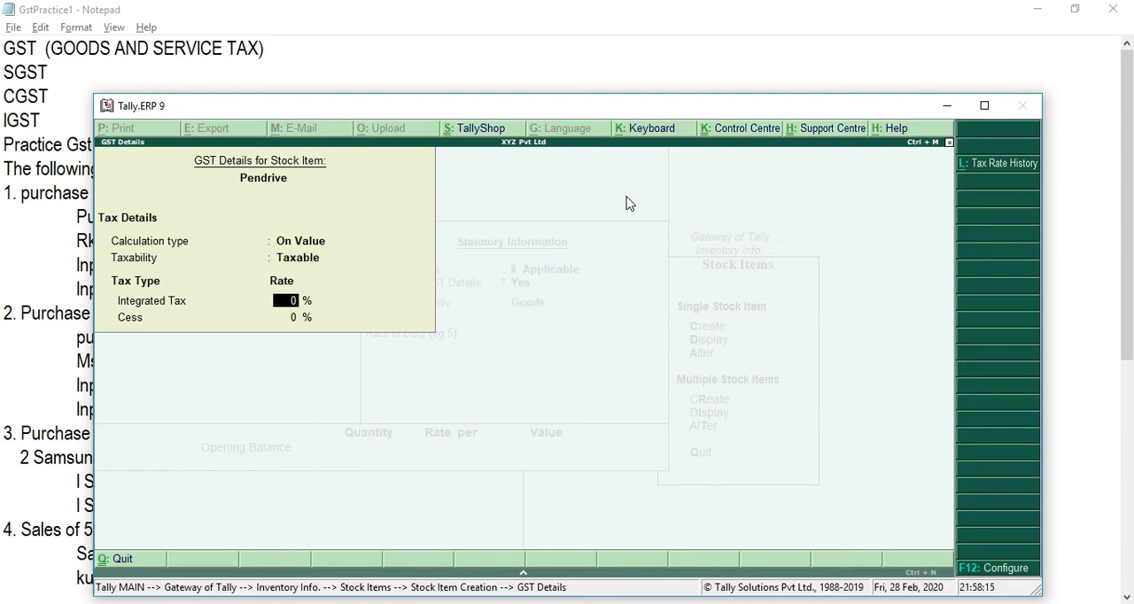
pyautogui.write('18')
pyautogui.press('Return')
pyautogui.press('Return')
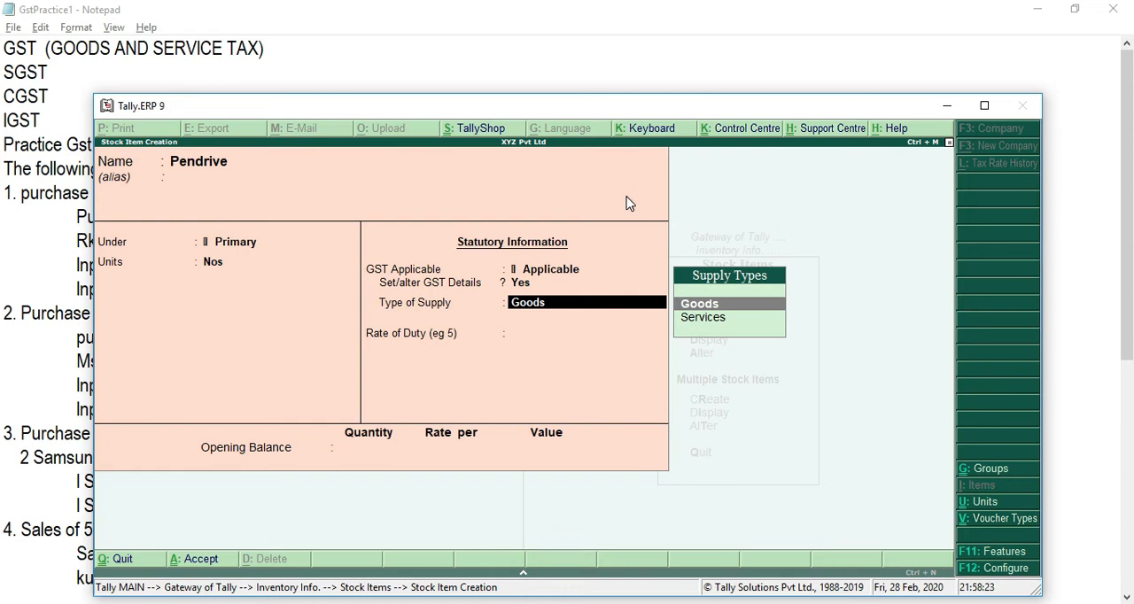
# Step: Keep Goods as Pendrive's type of supply, leave the opening balance empty and save the stock item
pyautogui.press('Return')
pyautogui.press('Return')
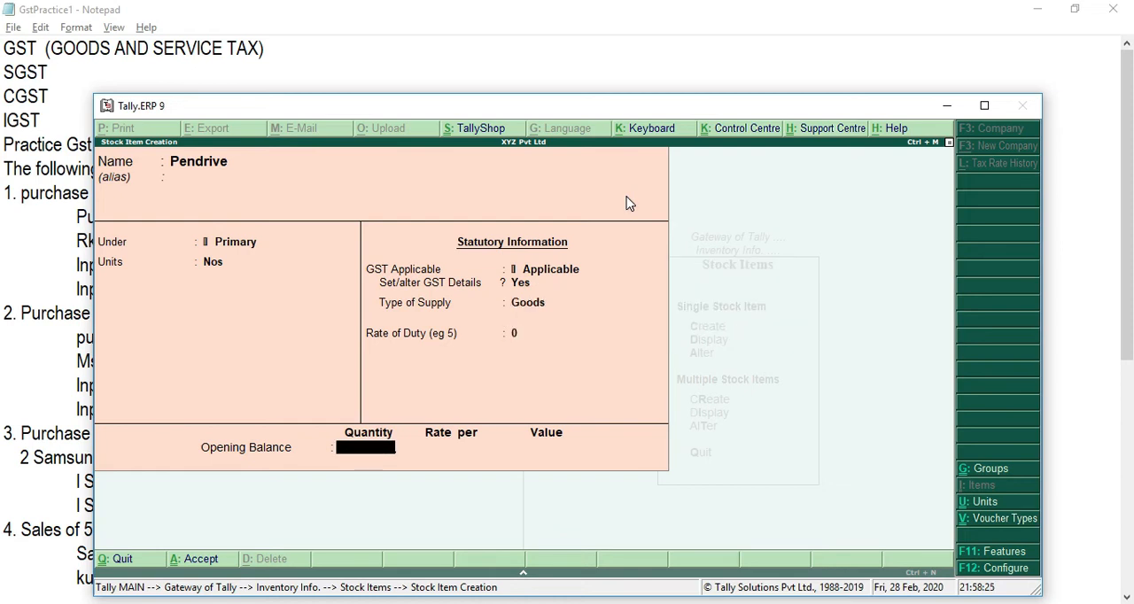
pyautogui.press('Return')
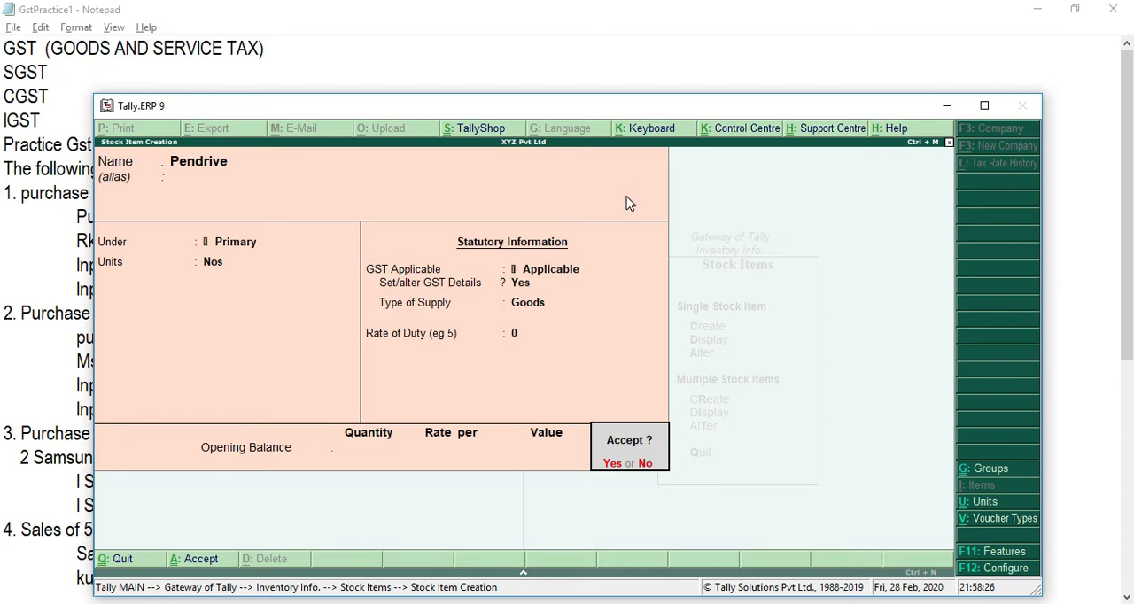
pyautogui.press('Return')
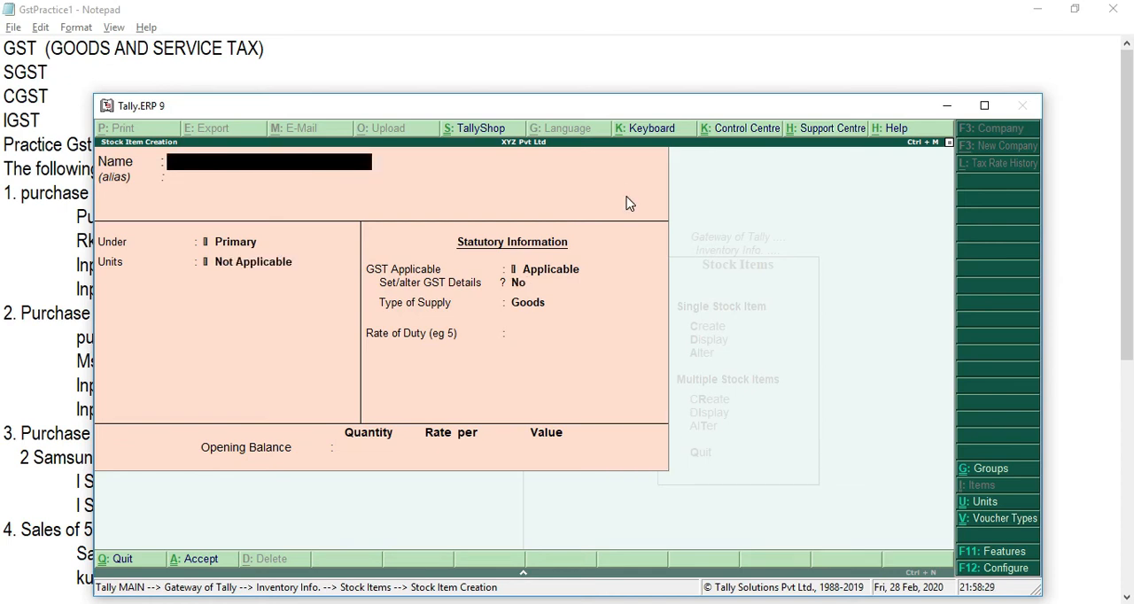
# Step: Check the first purchase's HSN code in the Notepad notes, then reopen the Pendrive stock item for alteration in Tally.ERP 9
pyautogui.hotkey('alt', 'Tab')
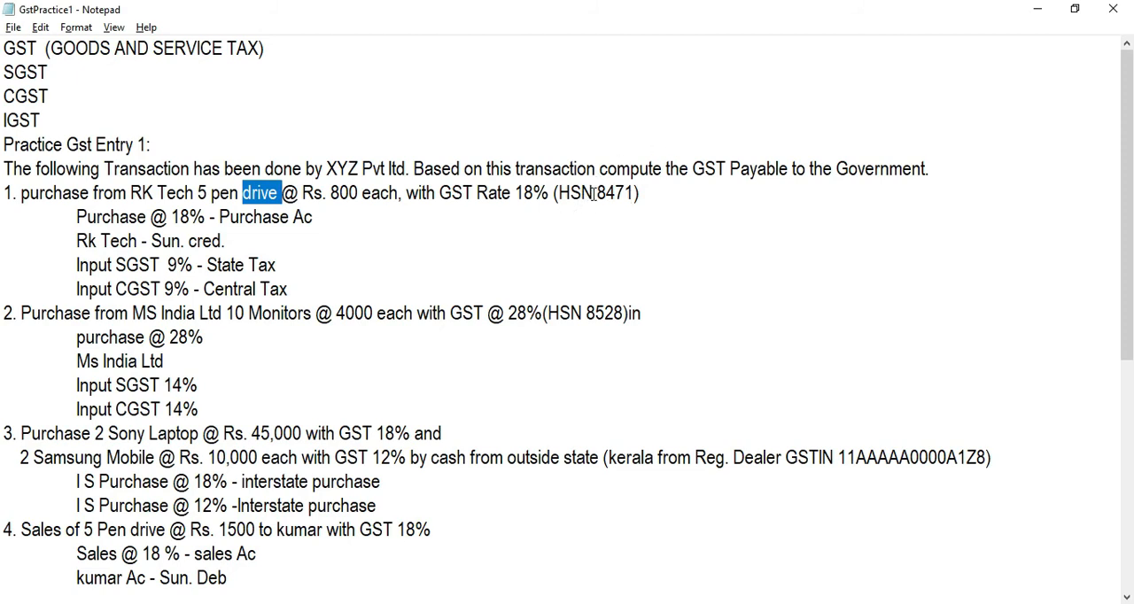
pyautogui.hotkey('alt', 'Tab')
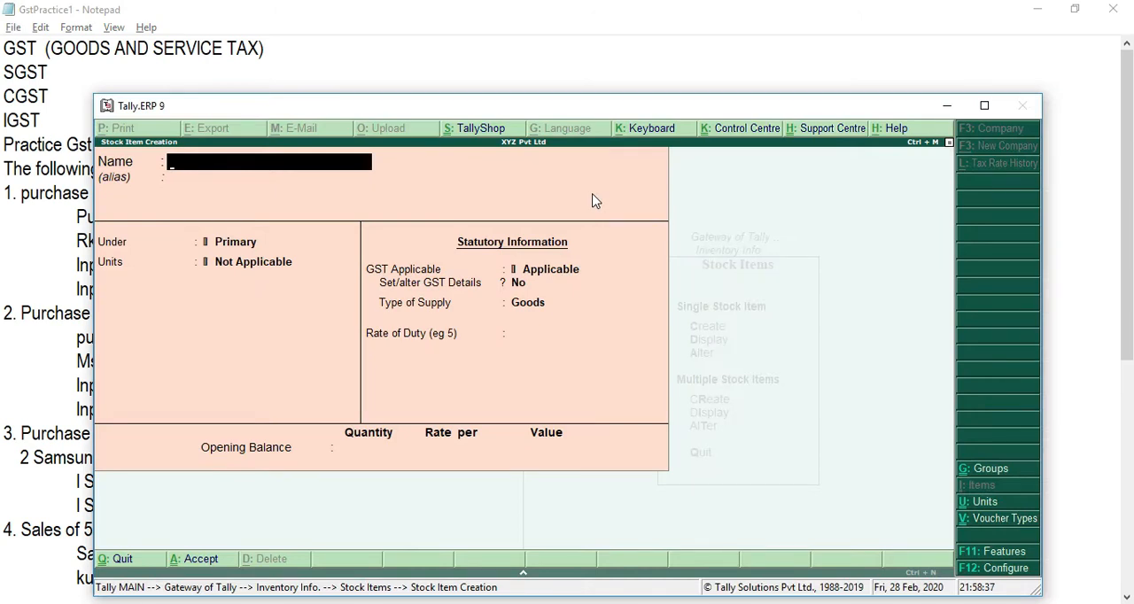
pyautogui.press('pageup')
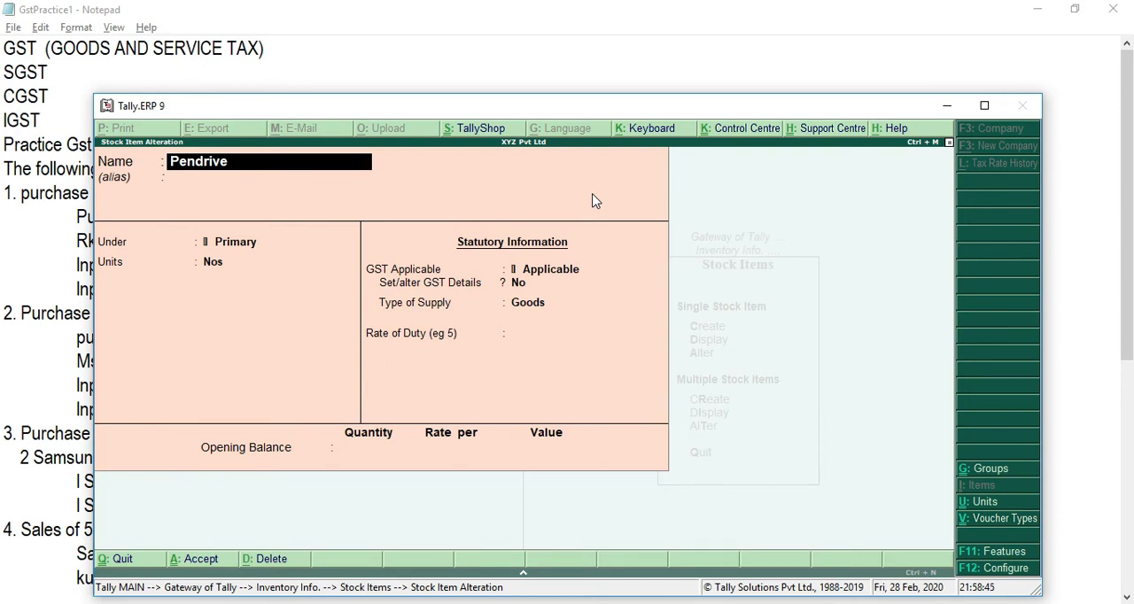
# Step: Enable Set/alter GST Details for the Pendrive stock item, keeping its name, group, unit and GST applicability
pyautogui.press('Return')
pyautogui.press('Return')
pyautogui.press('Return')
pyautogui.press('Return')
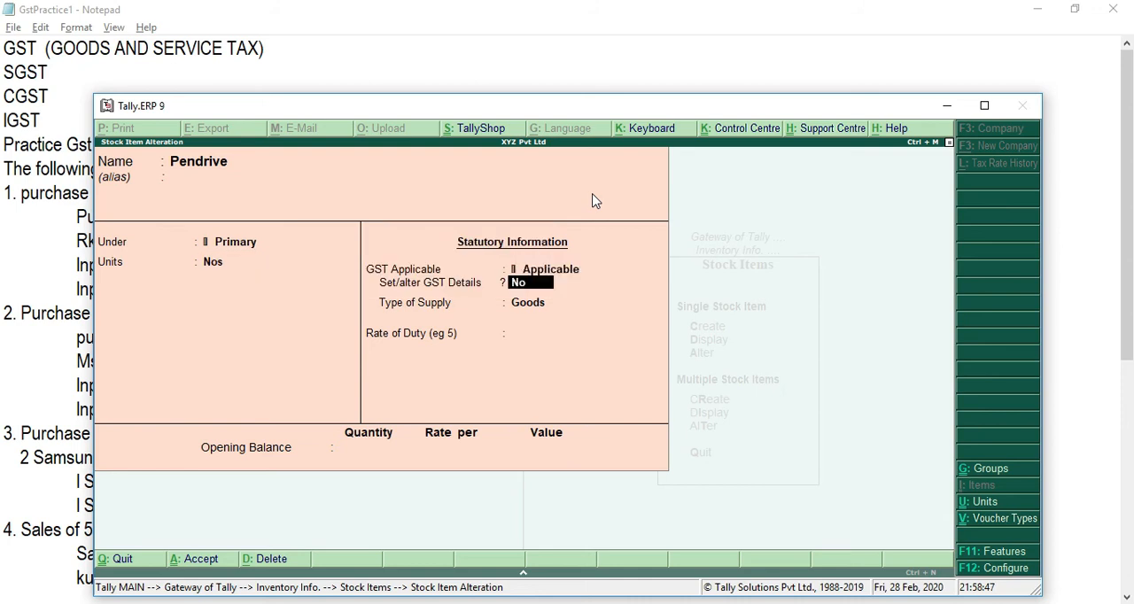
pyautogui.write('yes')
pyautogui.press('Return')
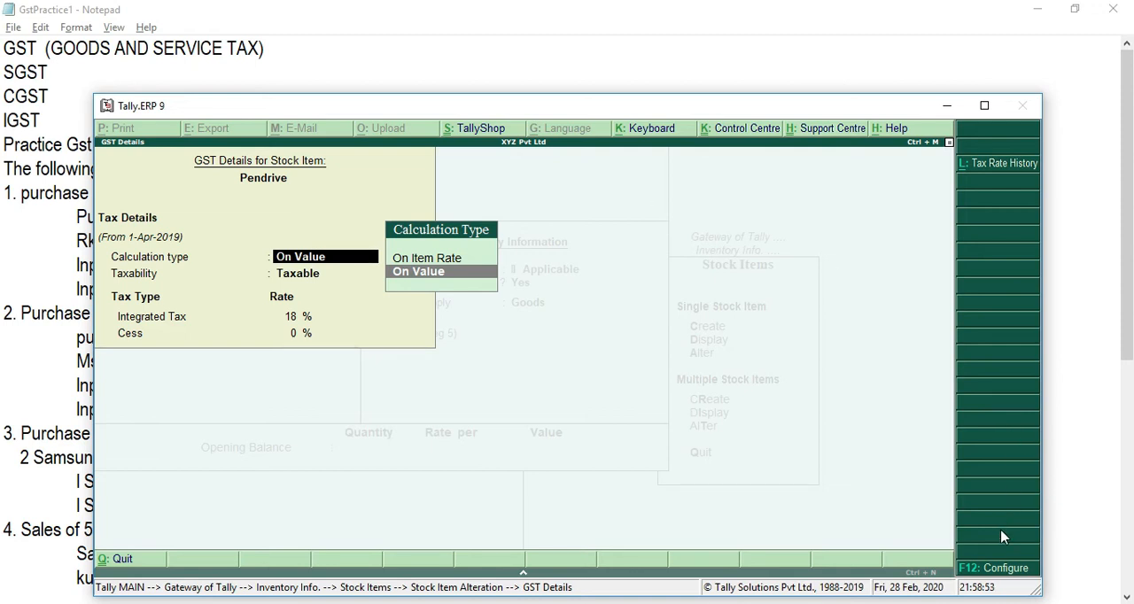
# Step: Configure the GST details to allow HSN/SAC details, leaving the remaining configuration options at No
pyautogui.click(996, 570)
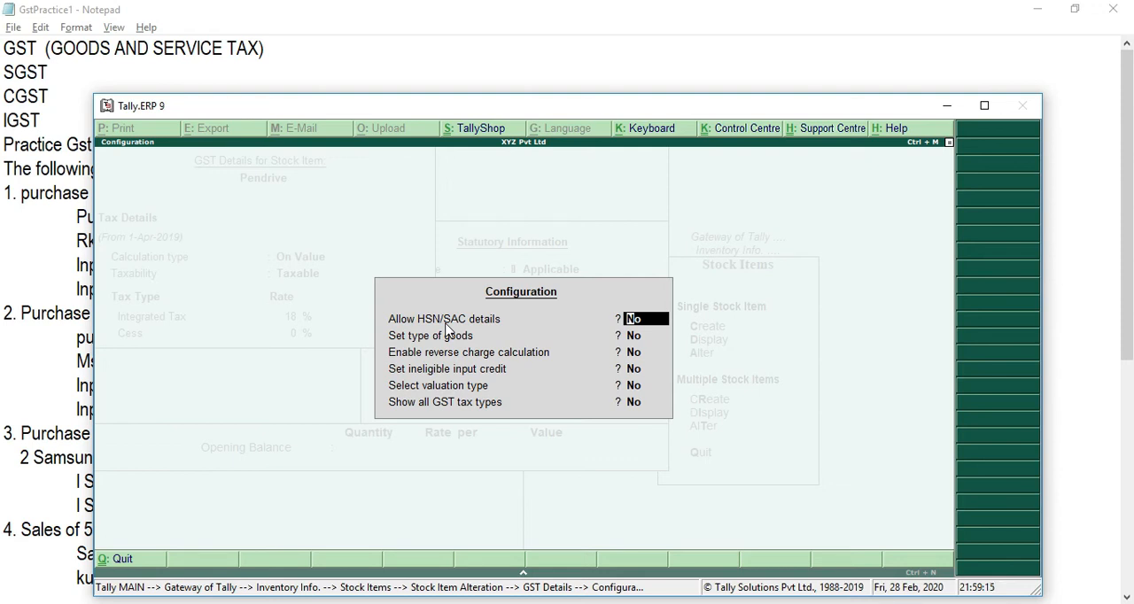
pyautogui.write('yes')
pyautogui.press('Return')
pyautogui.press('Return')
pyautogui.press('Return')
pyautogui.press('Return')
pyautogui.press('Return')
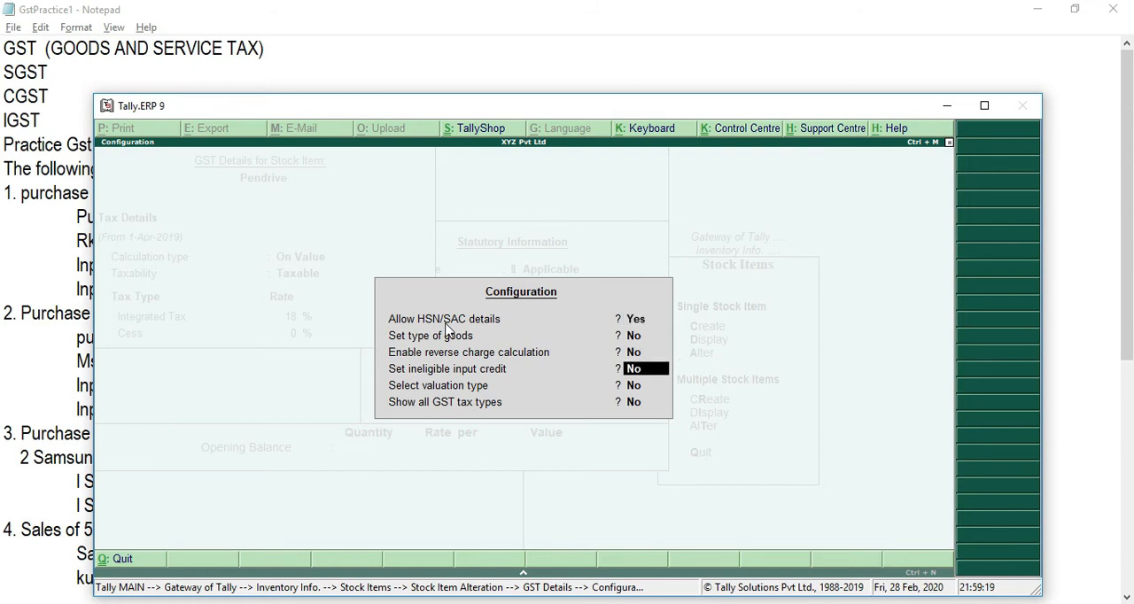
pyautogui.press('Return')
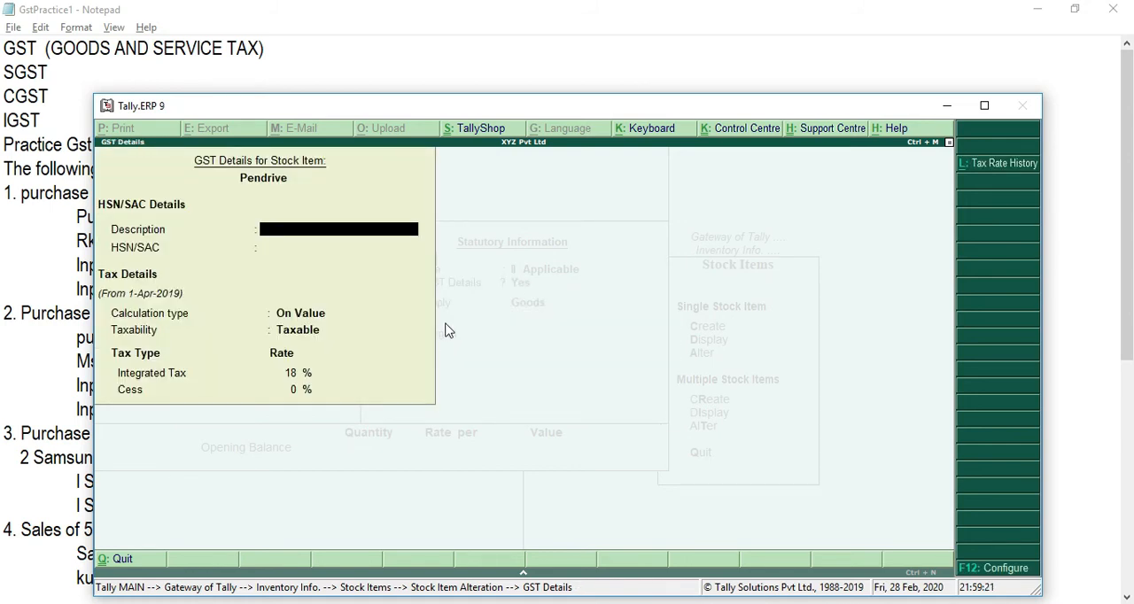
# Step: Check the pen drive's HSN code in the Notepad notes and enter 8471 as Pendrive's HSN/SAC in Tally.ERP 9, keeping its tax details
pyautogui.press('Return')
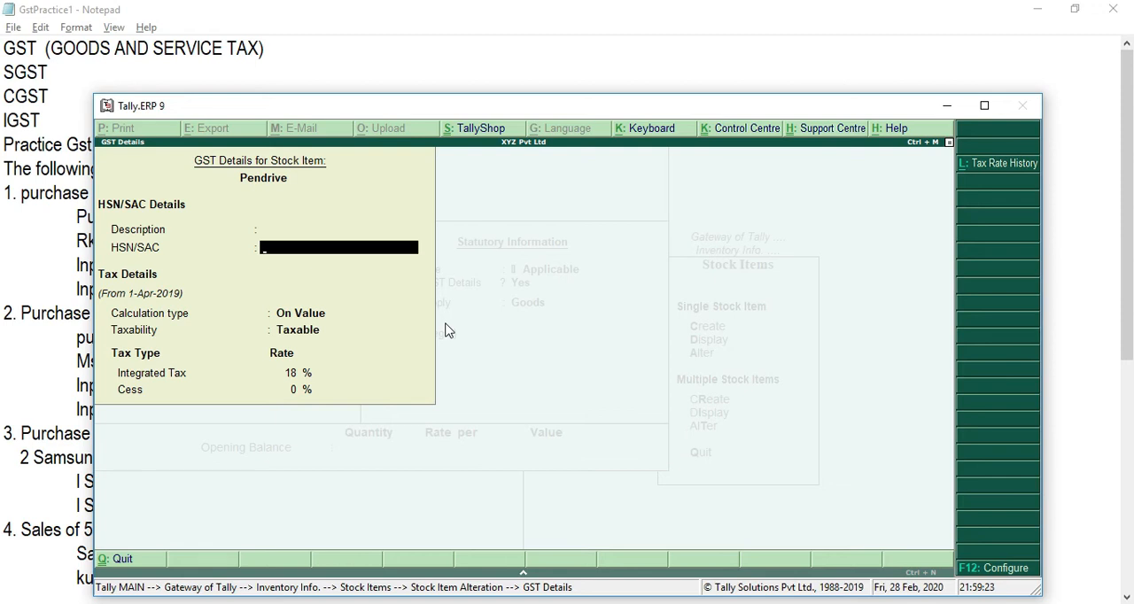
pyautogui.hotkey('alt', 'Tab')
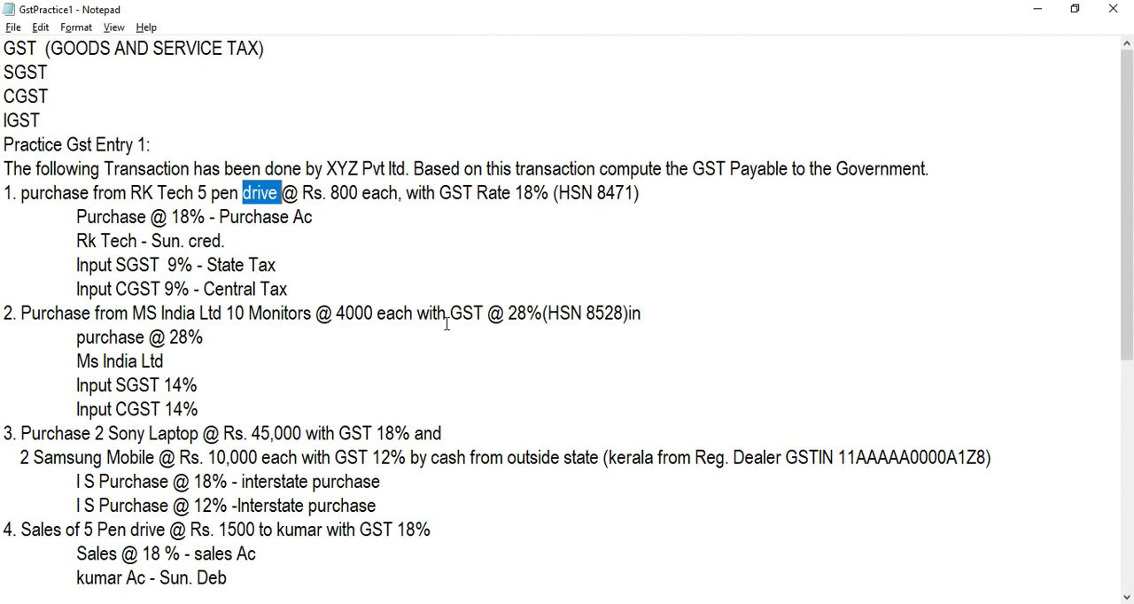
pyautogui.hotkey('alt', 'Tab')
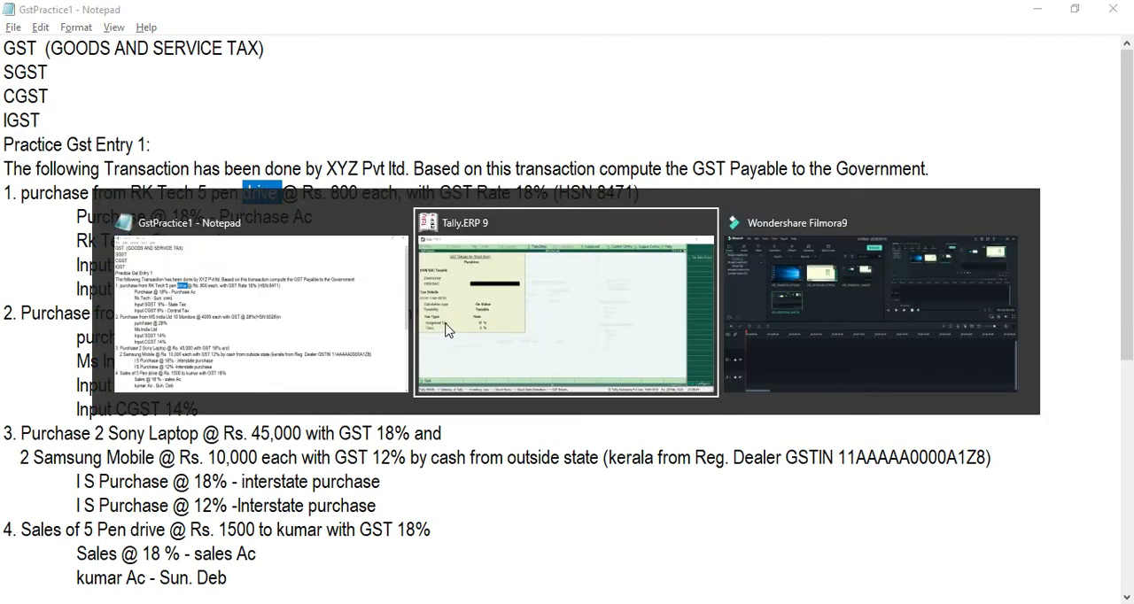
pyautogui.write('8471')
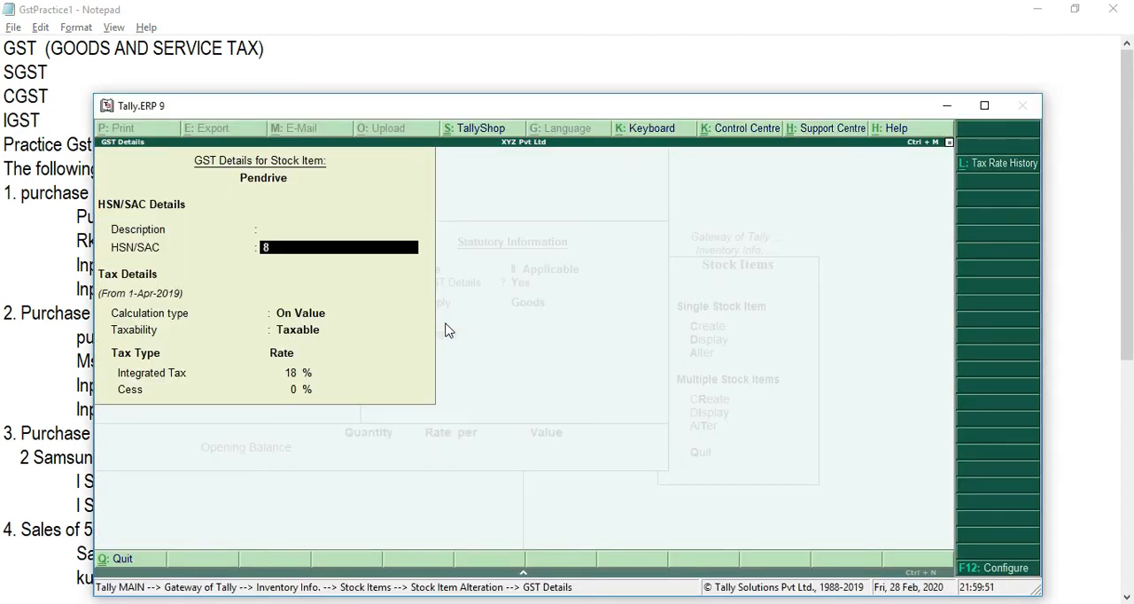
pyautogui.press('Return')
pyautogui.press('Return')
pyautogui.press('Return')
pyautogui.press('Return')
pyautogui.press('Return')
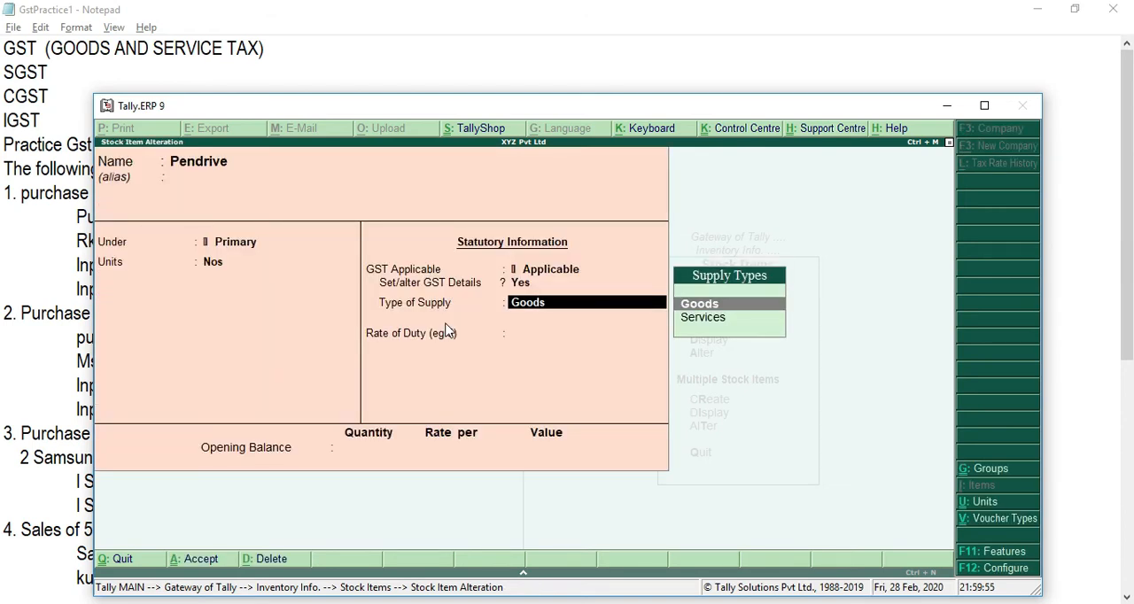
# Step: Save the altered Pendrive stock item with Goods as its type of supply and no opening balance
pyautogui.press('Return')
pyautogui.press('Return')
pyautogui.press('Return')
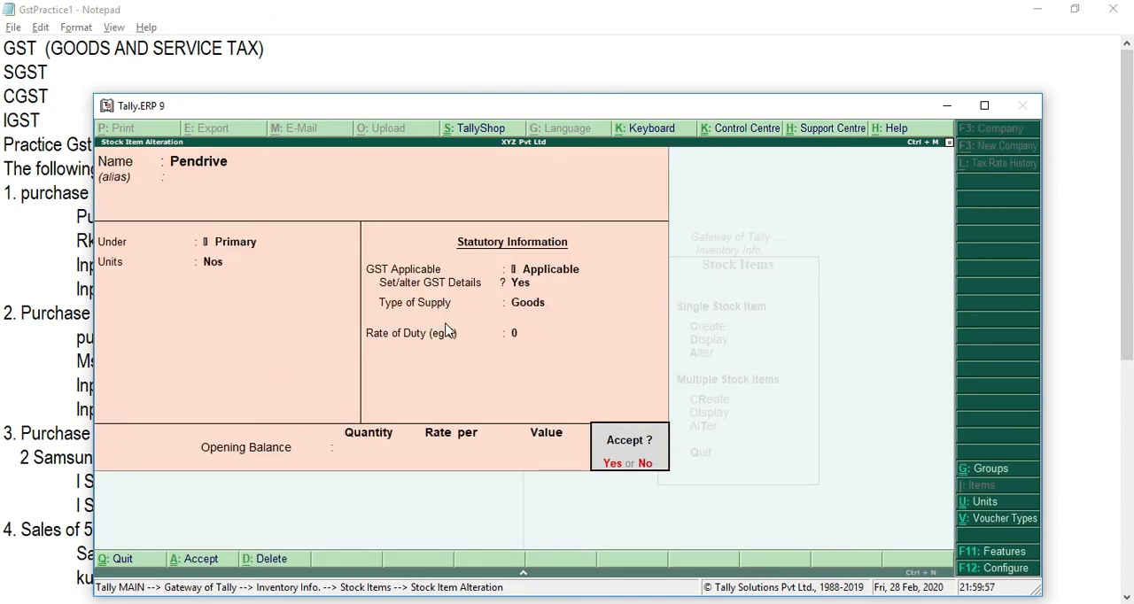
pyautogui.press('Return')
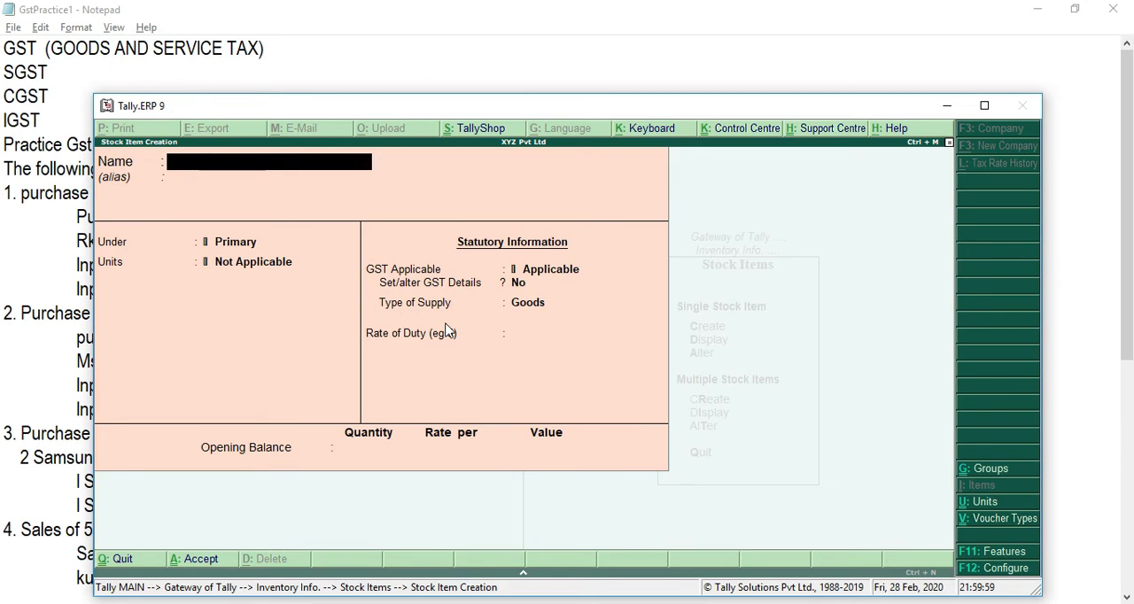
# Step: Check the second purchase in the Notepad notes, then name a new stock item Monitor in Tally.ERP 9, under Primary with Nos as unit
pyautogui.hotkey('alt', 'Tab')
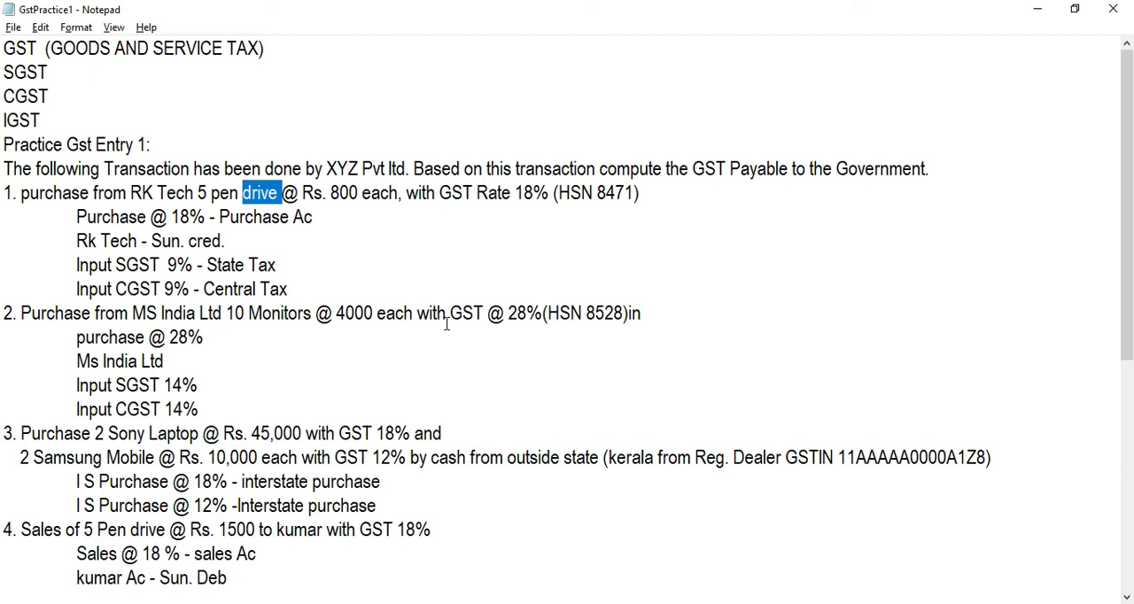
pyautogui.press('Down')
pyautogui.press('Down')
pyautogui.press('Down')
pyautogui.press('Down')
pyautogui.press('Down')
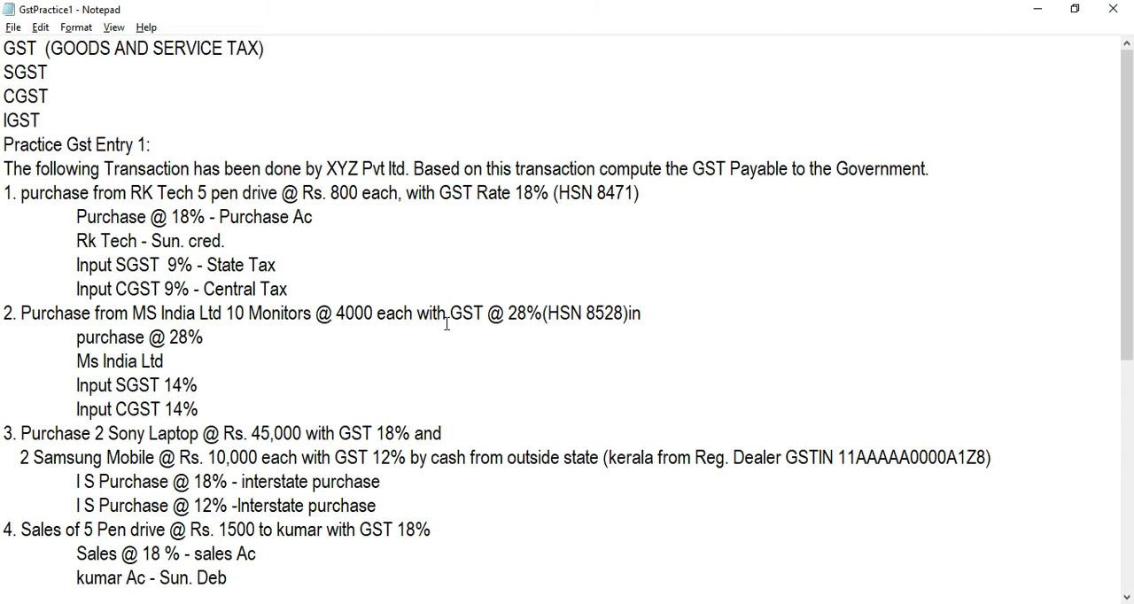
pyautogui.hotkey('alt', 'Tab')
pyautogui.write('Monitor')
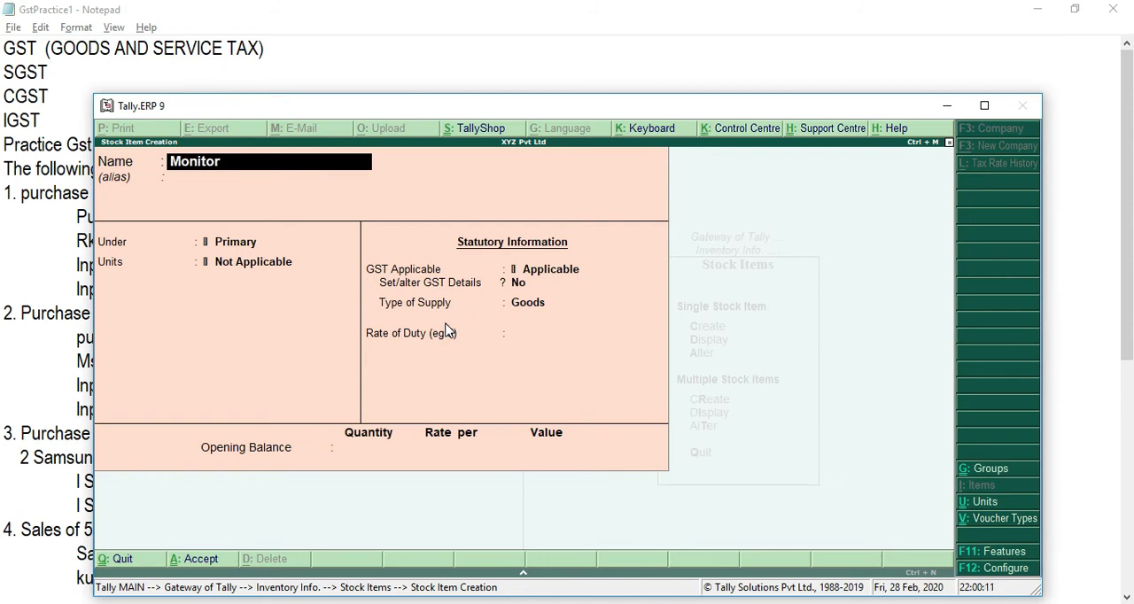
pyautogui.press('Return')
pyautogui.press('Return')
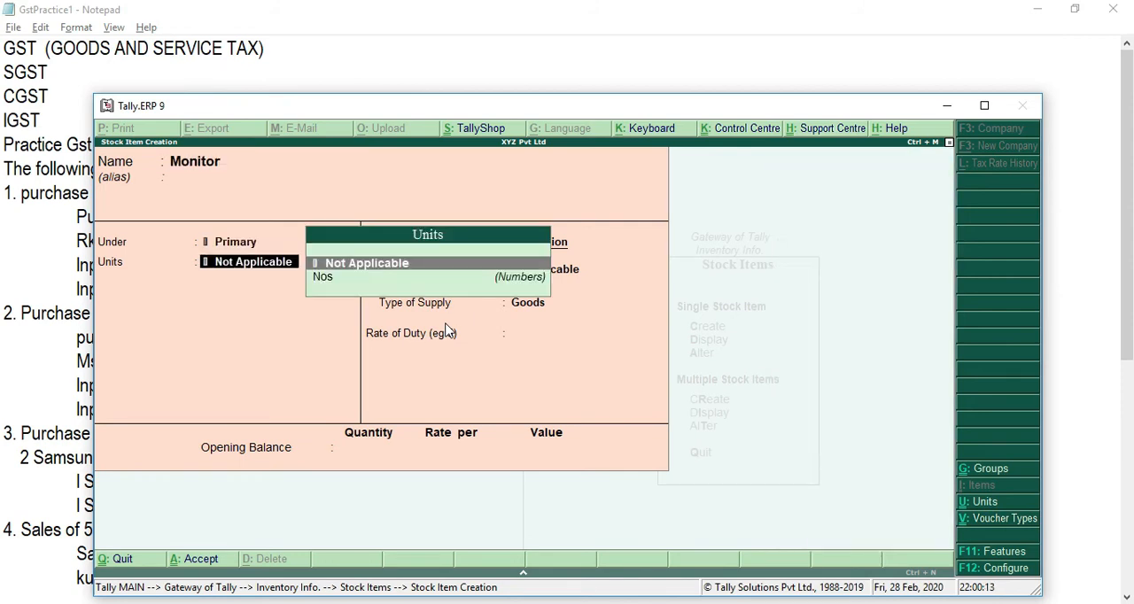
pyautogui.press('Down')
# Step: Enable GST details for Monitor, leave the description empty and enter the HSN/SAC code 8528 from the Notepad notes
pyautogui.press('Return')
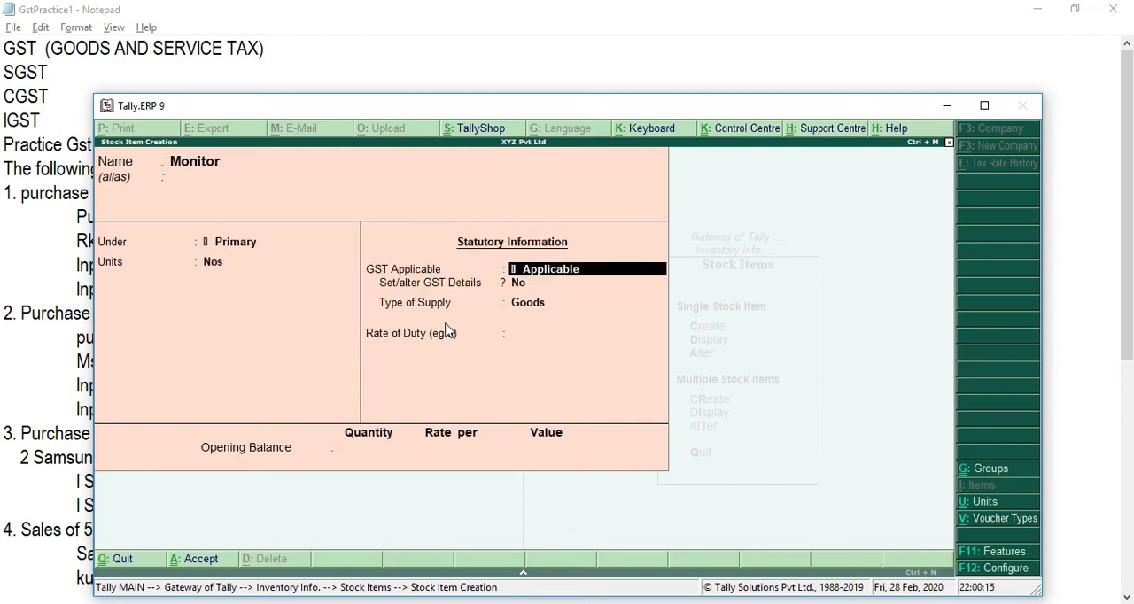
pyautogui.press('Return')
pyautogui.write('y')
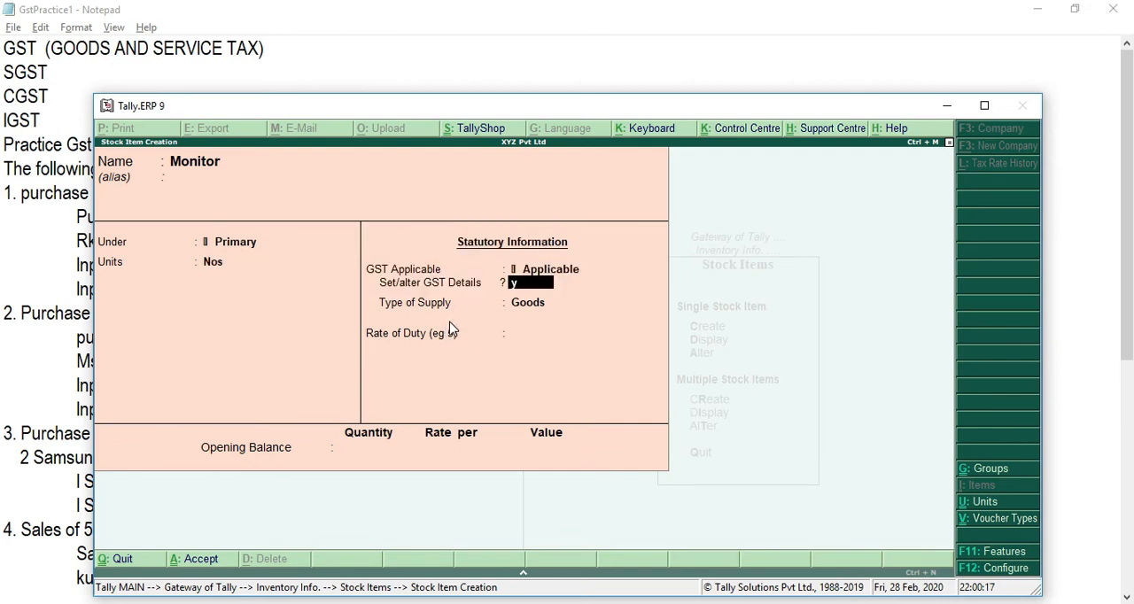
pyautogui.press('Return')
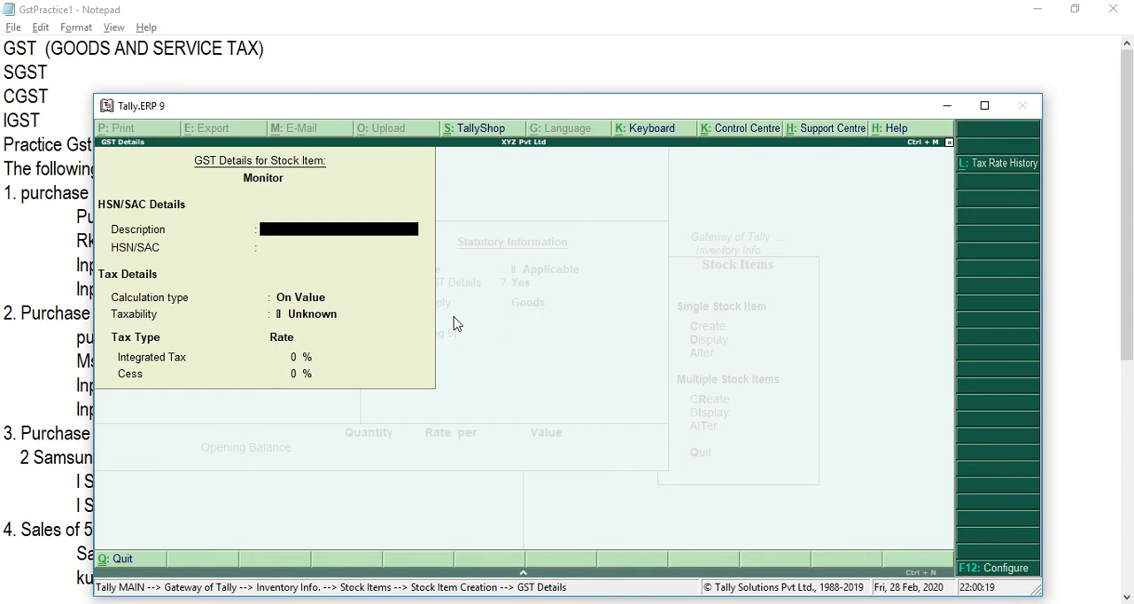
pyautogui.press('Return')
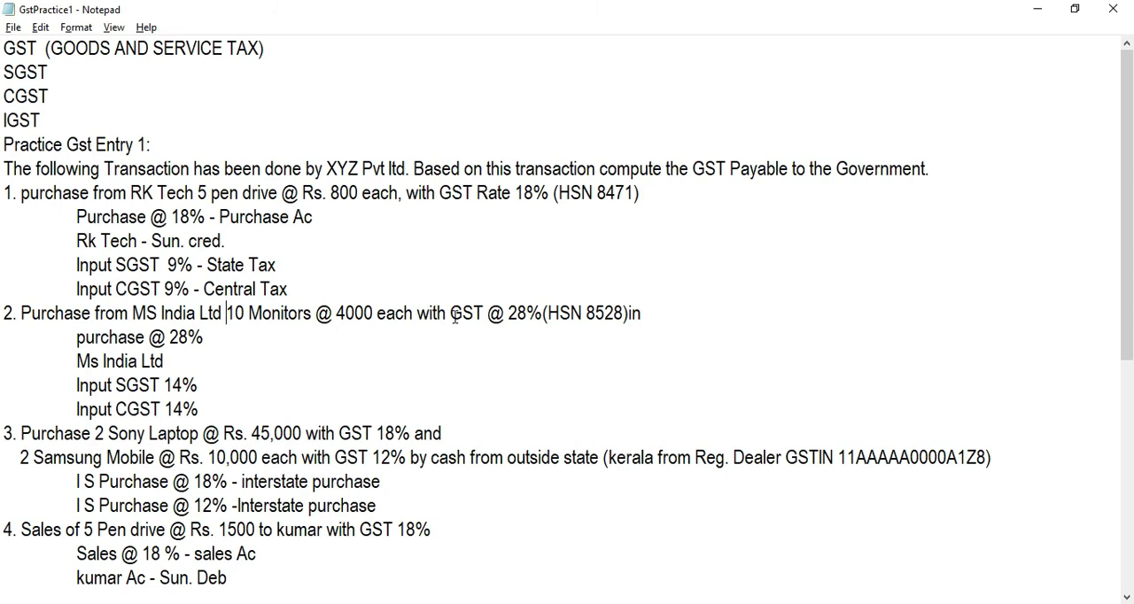
pyautogui.hotkey('alt', 'Tab')
pyautogui.write('8528')
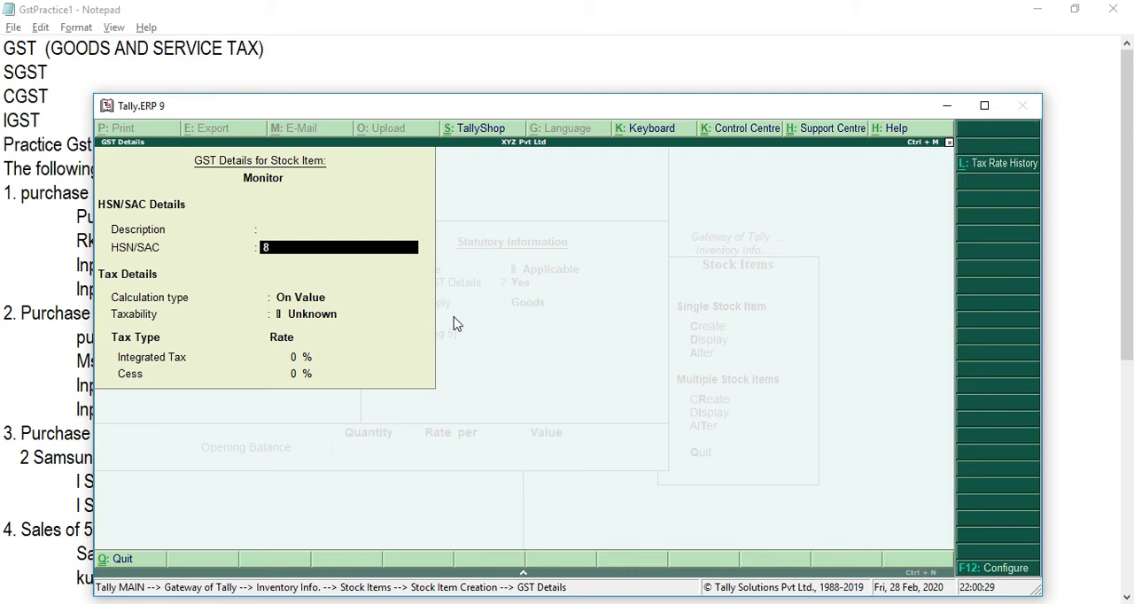
pyautogui.press('Return')
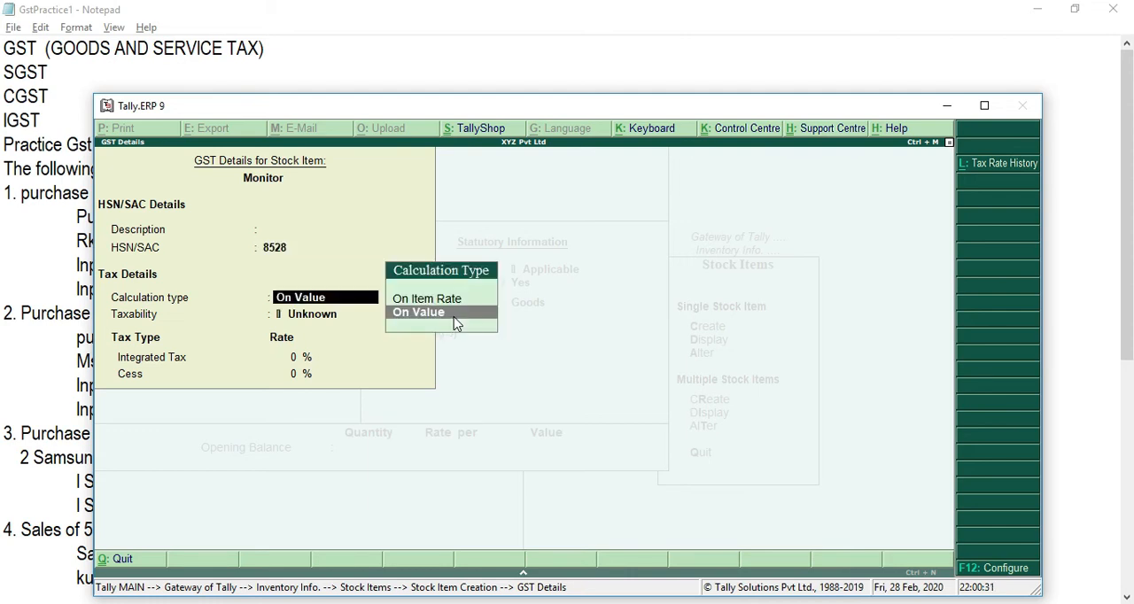
# Step: Set Monitor's tax details to On Value calculation, Taxable, with 28% Integrated Tax and no cess
pyautogui.click(454, 321)
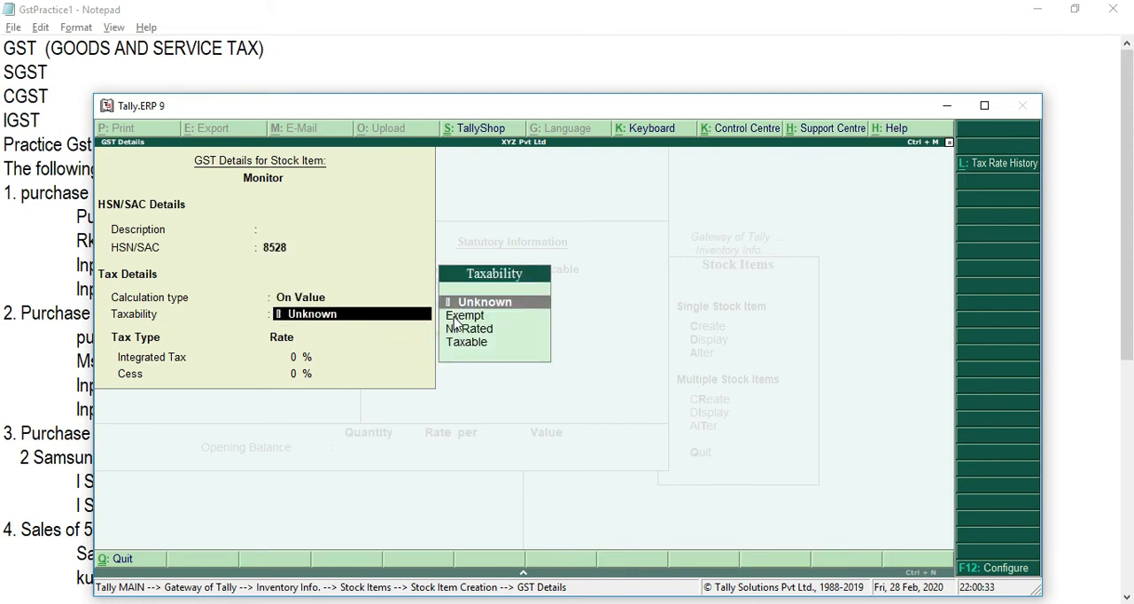
pyautogui.press('Down')
pyautogui.press('Down')
pyautogui.press('Down')
pyautogui.press('Return')
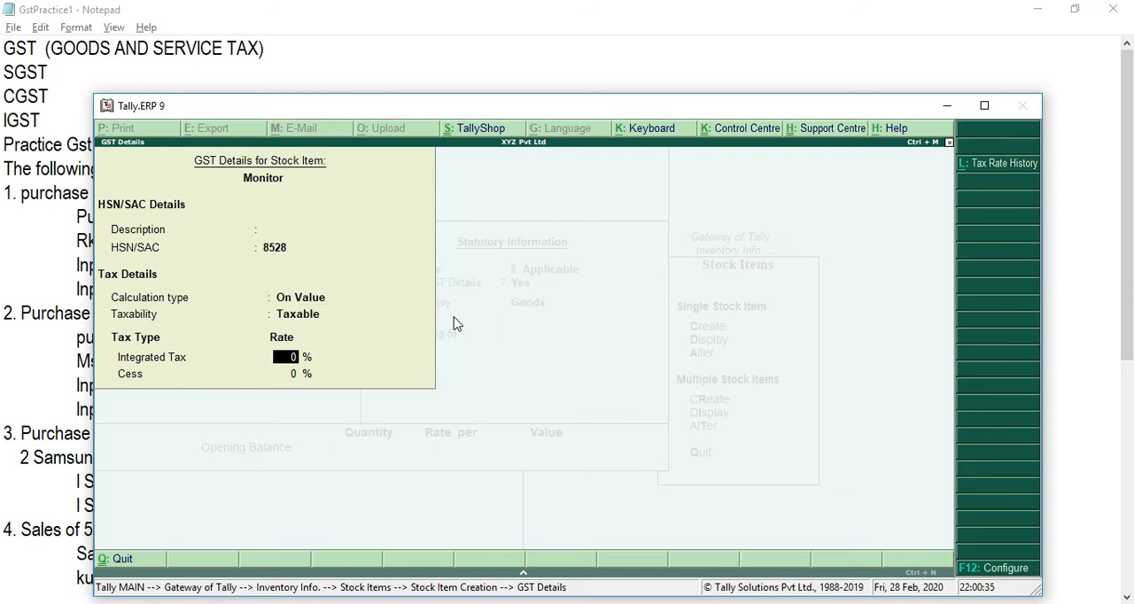
pyautogui.write('28')
pyautogui.press('Return')
pyautogui.press('Return')
pyautogui.press('Return')
# Step: Keep Goods as Monitor's type of supply, leave the opening balance empty and save the stock item
pyautogui.press('Return')
pyautogui.press('Return')
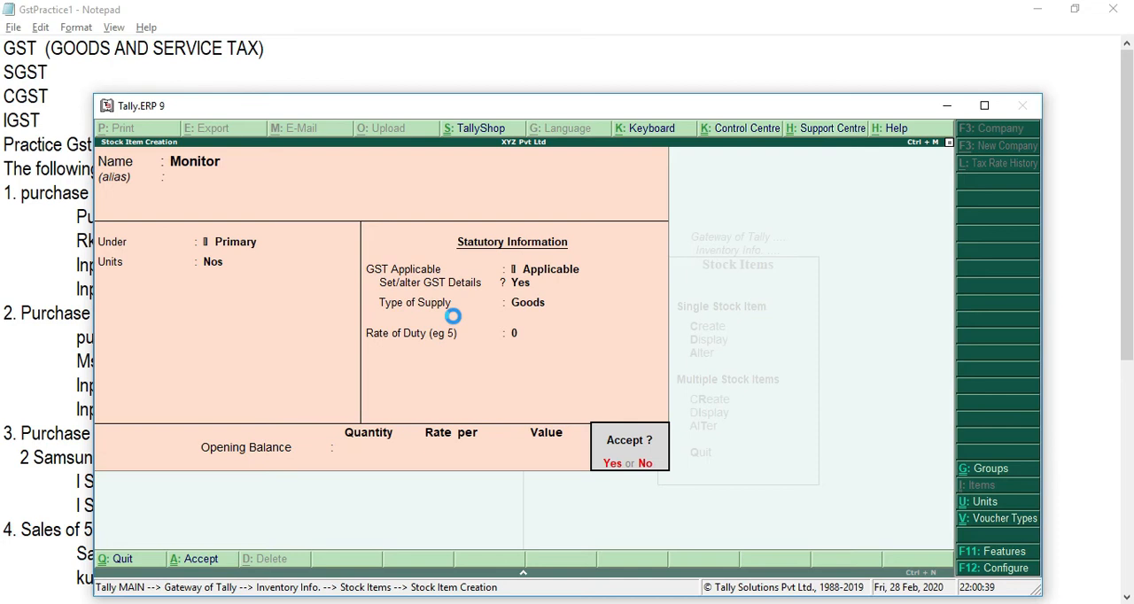
pyautogui.press('Return')
# Step: Check the third purchase in the Notepad notes, then name a new stock item Sony Laptop in Tally.ERP 9, under Primary with Nos as unit
pyautogui.hotkey('alt', 'Tab')
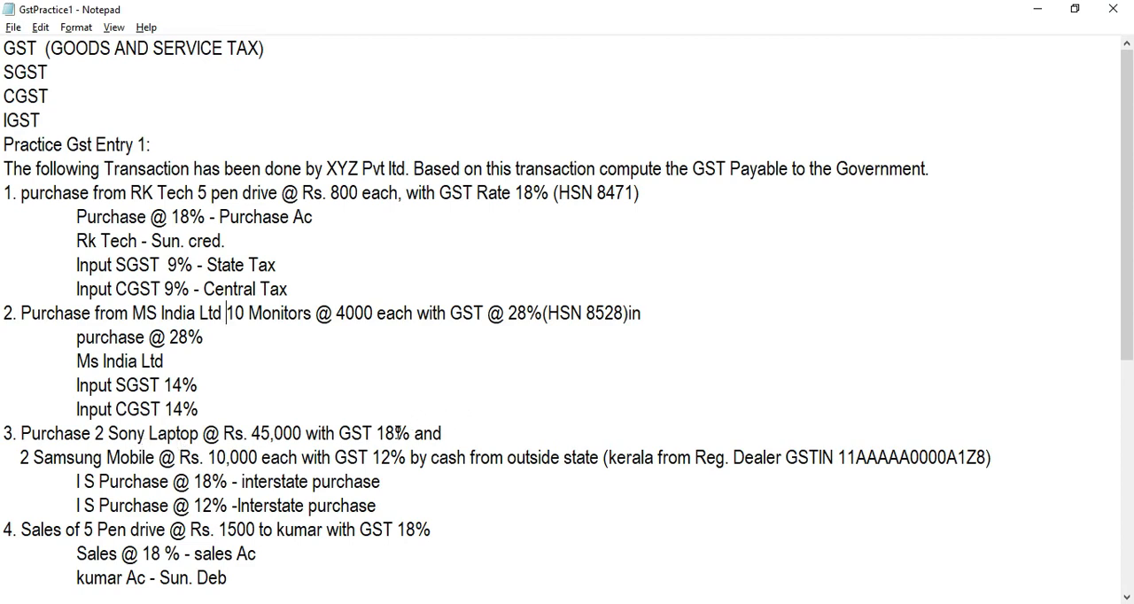
pyautogui.hotkey('alt', 'Tab')
pyautogui.write('Sony')
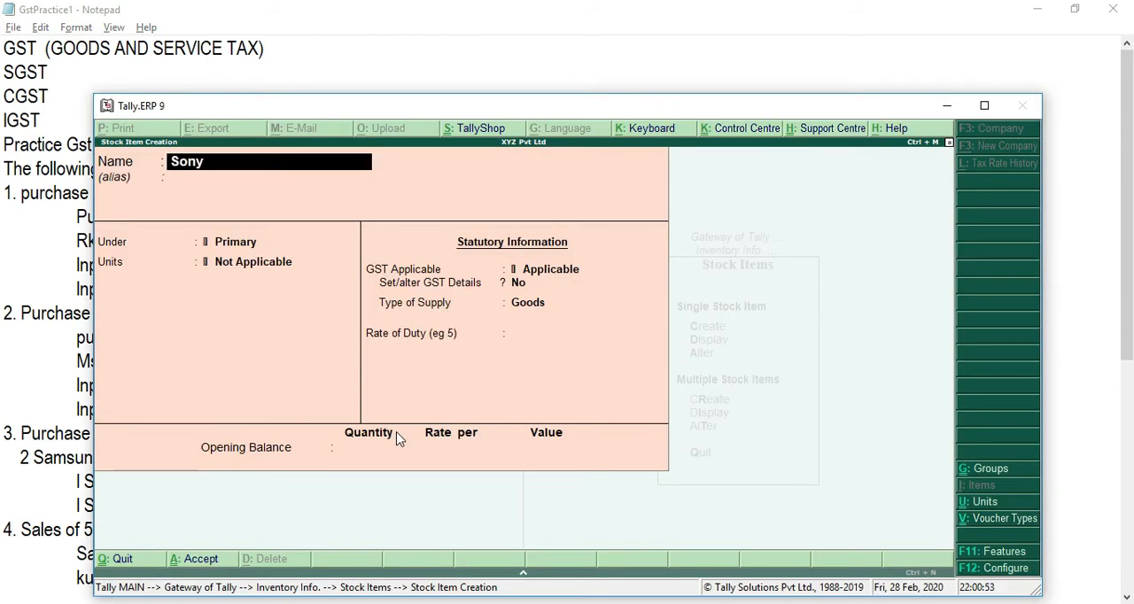
pyautogui.write(' Laptop')
pyautogui.press('Return')
pyautogui.press('Return')
pyautogui.press('Return')
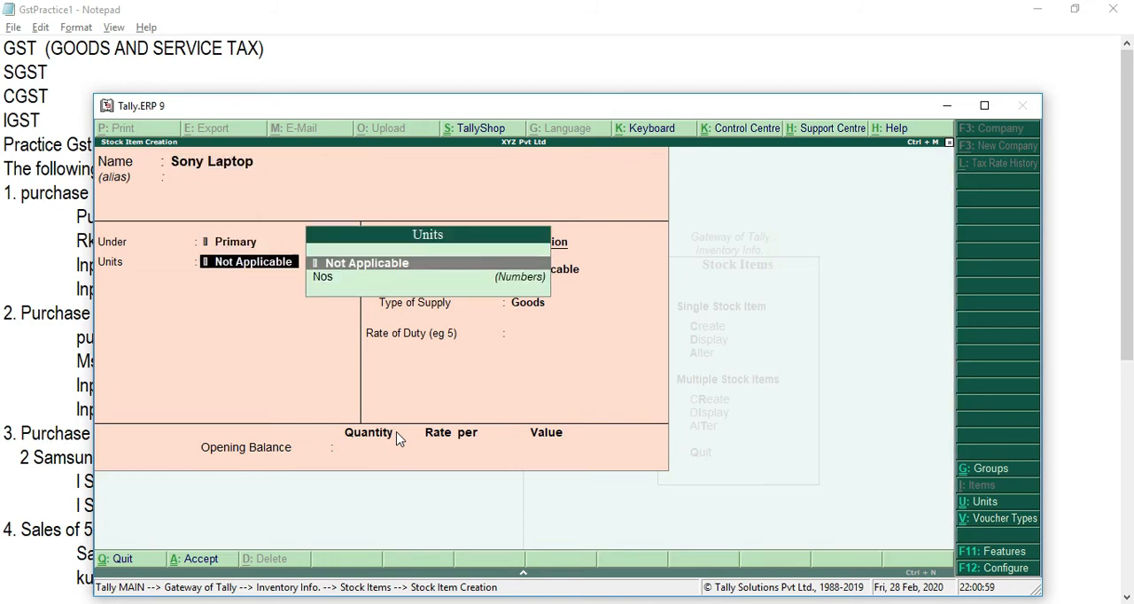
pyautogui.press('Down')
# Step: Enable GST details for Sony Laptop, check the Notepad notes for its HSN code and enter 8471 as the HSN/SAC in Tally.ERP 9
pyautogui.press('Return')
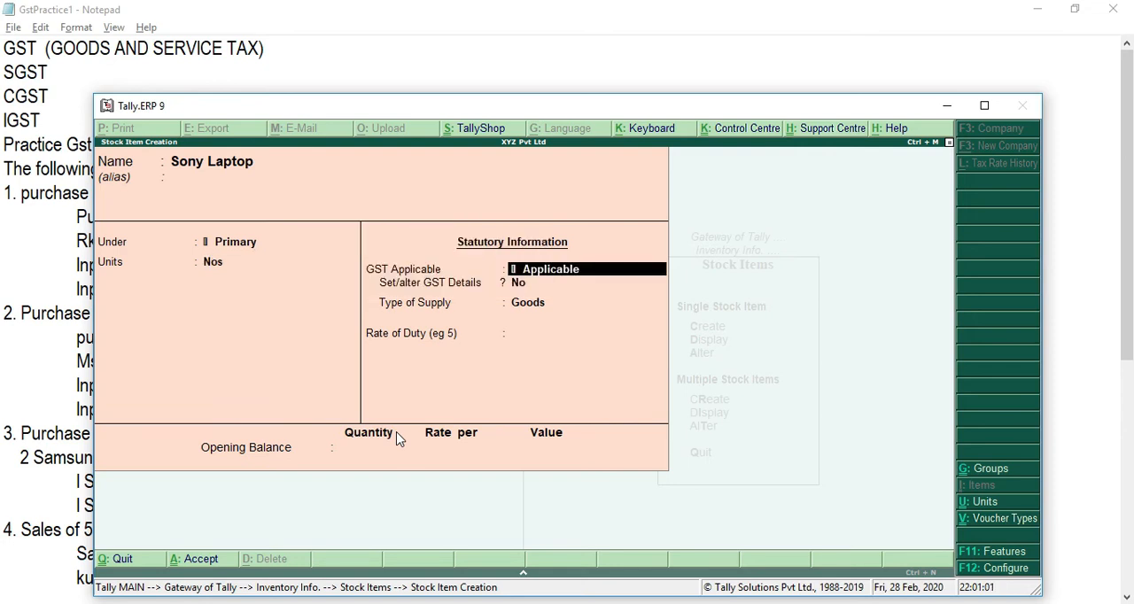
pyautogui.press('Return')
pyautogui.write('yes')
pyautogui.press('Return')
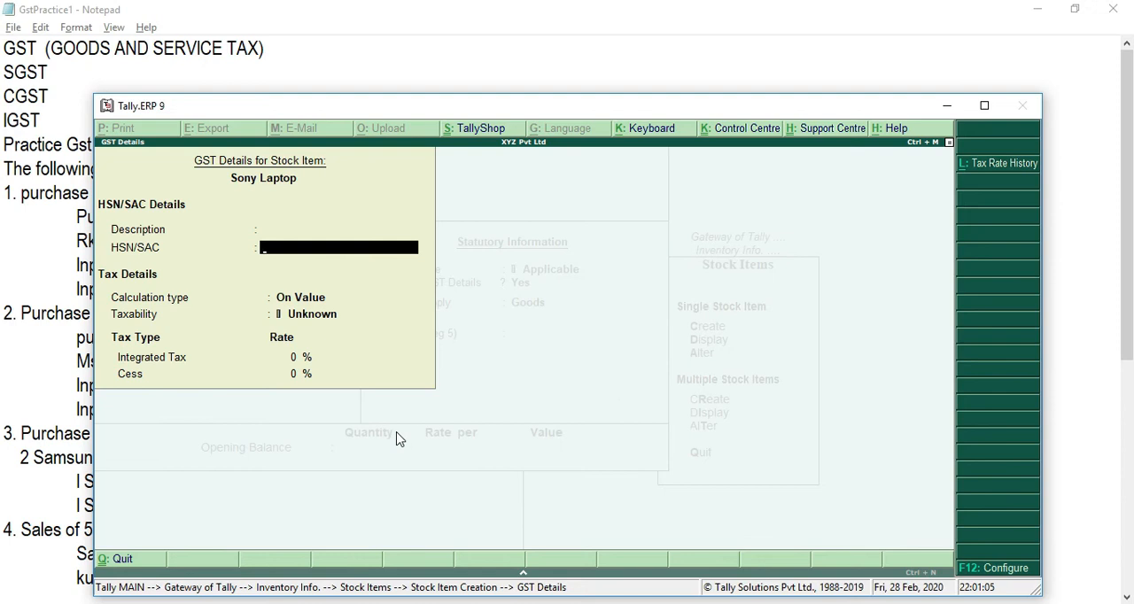
pyautogui.hotkey('alt', 'Tab')
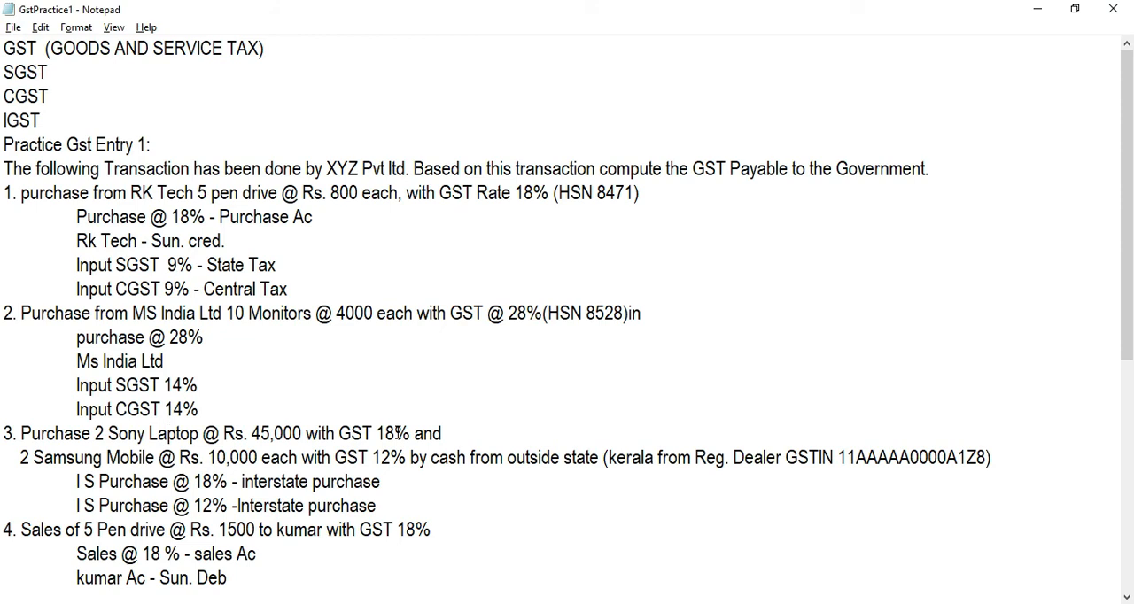
pyautogui.press('Down')
pyautogui.press('Up')
pyautogui.hotkey('alt', 'Tab')
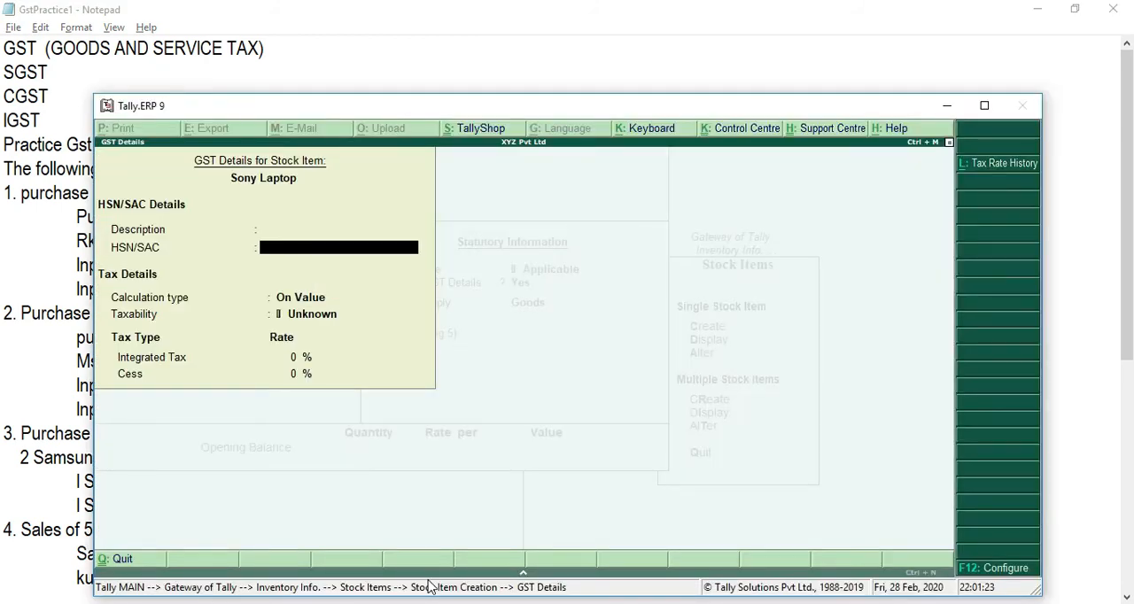
pyautogui.write('8471')
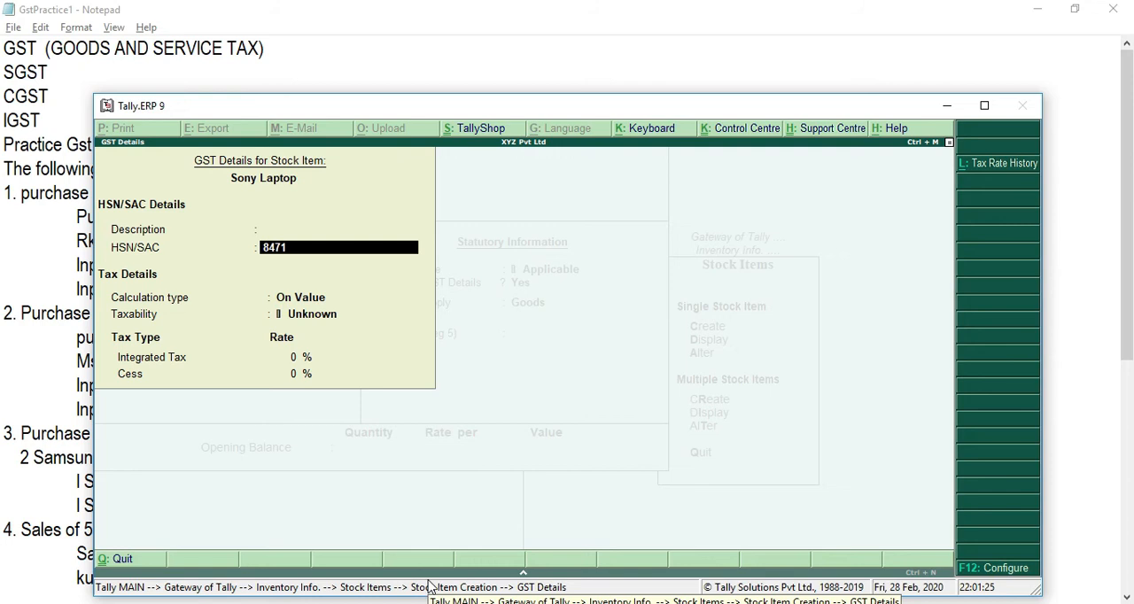
pyautogui.press('Return')
pyautogui.press('Return')
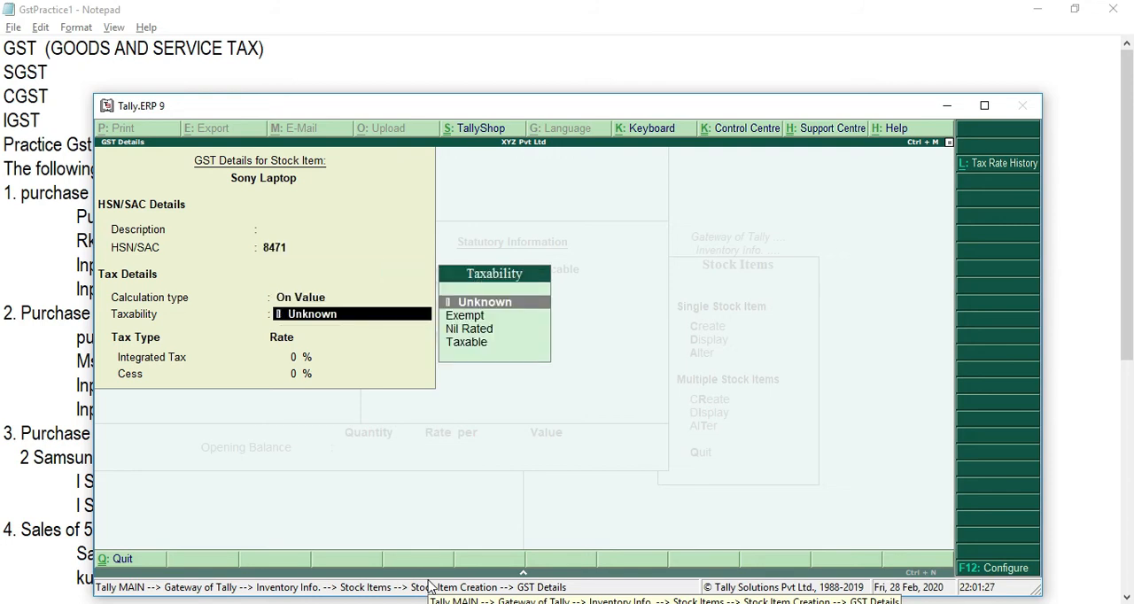
# Step: Set Sony Laptop's tax details to On Value calculation and Taxable, checking the Notepad notes for its GST rate before closing the tax details
pyautogui.press('Down')
pyautogui.press('Down')
pyautogui.press('Down')
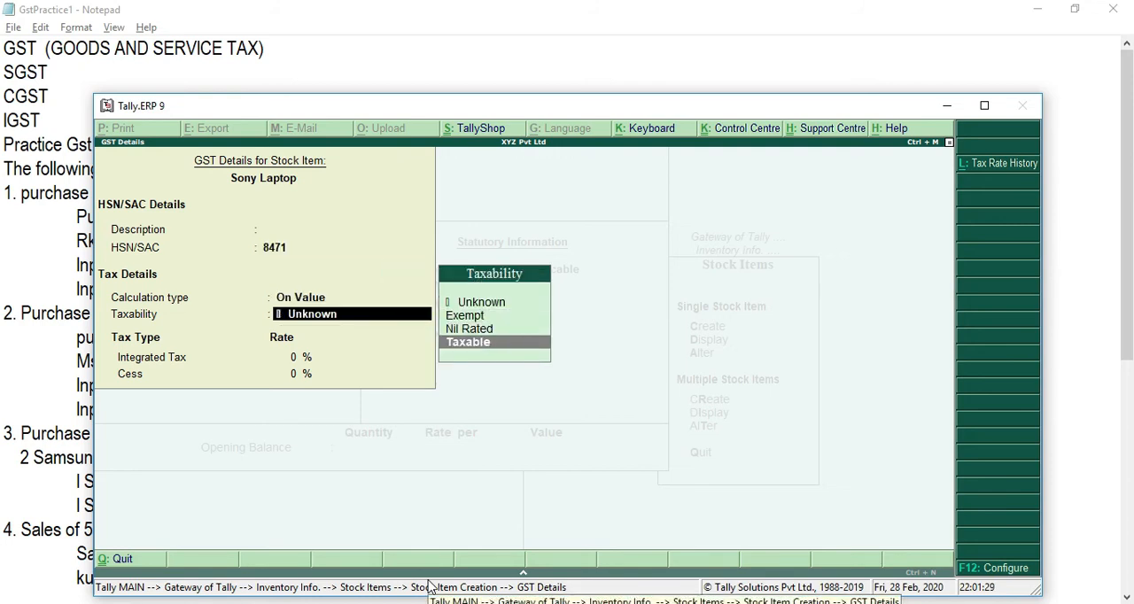
pyautogui.press('Return')
pyautogui.hotkey('alt', 'Tab')
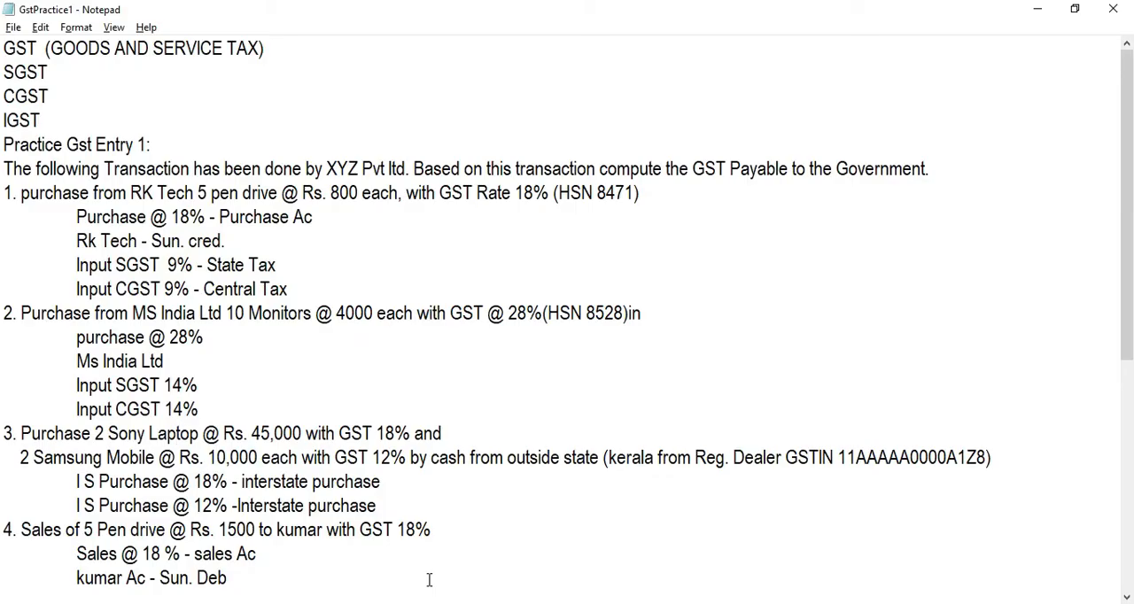
pyautogui.hotkey('alt', 'Tab')
pyautogui.press('Return')
# Step: Keep Goods as Sony Laptop's type of supply, leave the opening balance empty and save the stock item
pyautogui.press('Return')
pyautogui.press('Return')
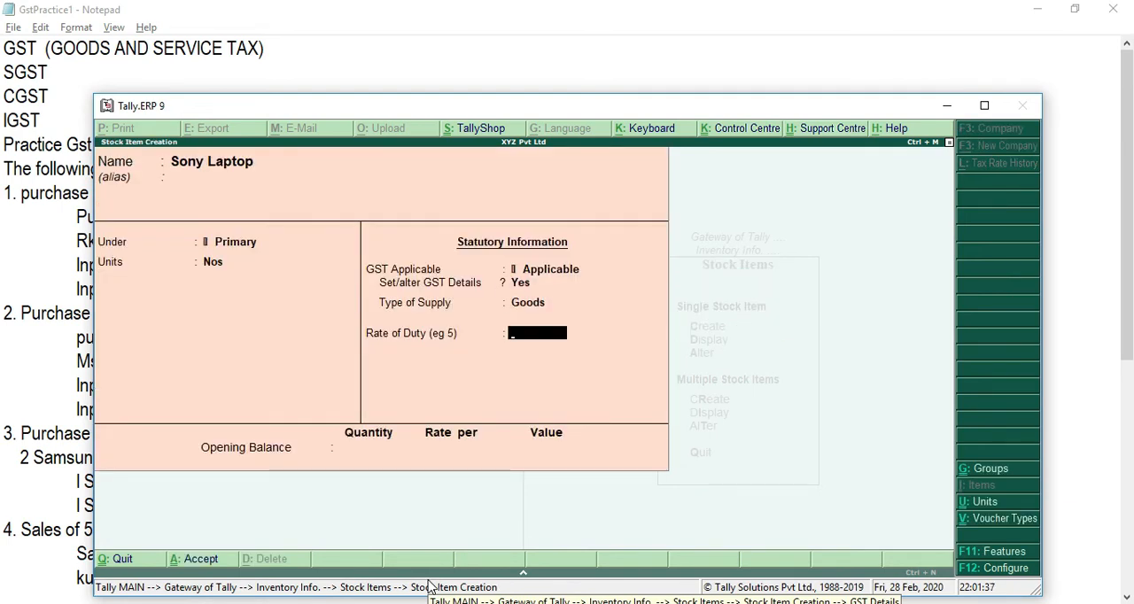
pyautogui.press('Return')
pyautogui.press('Return')
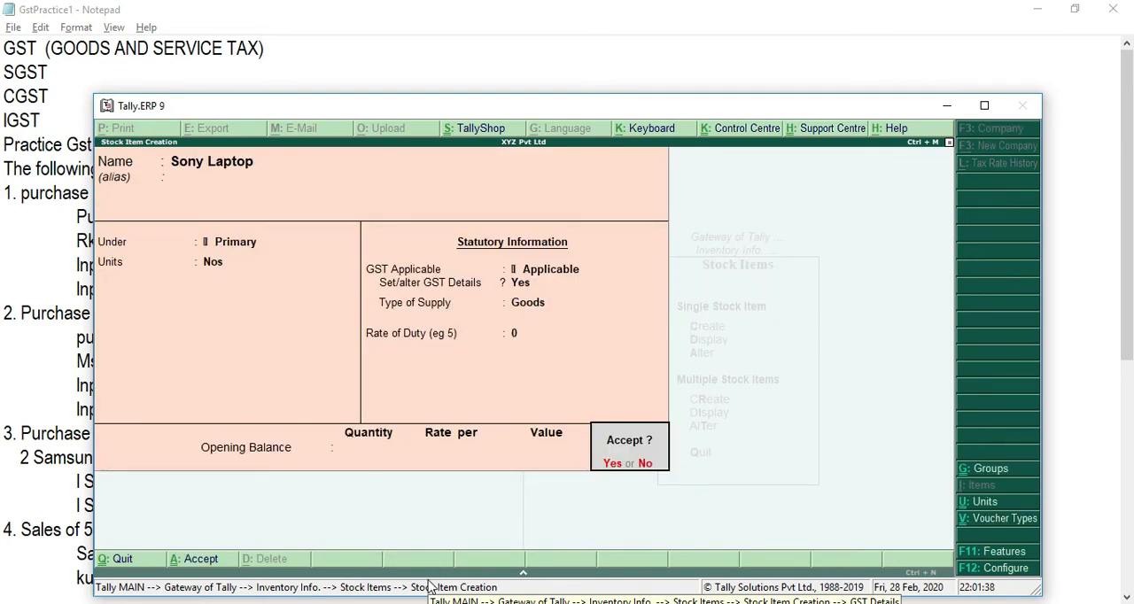
pyautogui.press('Return')
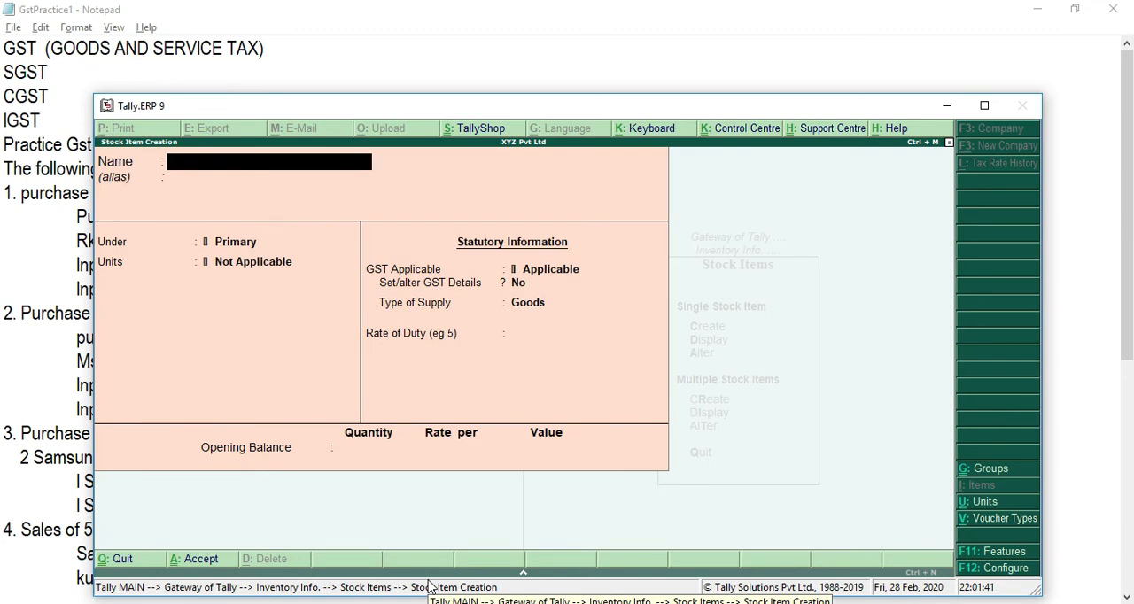
# Step: Check the third purchase in the Notepad notes, then name a new stock item Samsung Mobile in Tally.ERP 9, under Primary with Nos as unit
pyautogui.hotkey('alt', 'Tab')
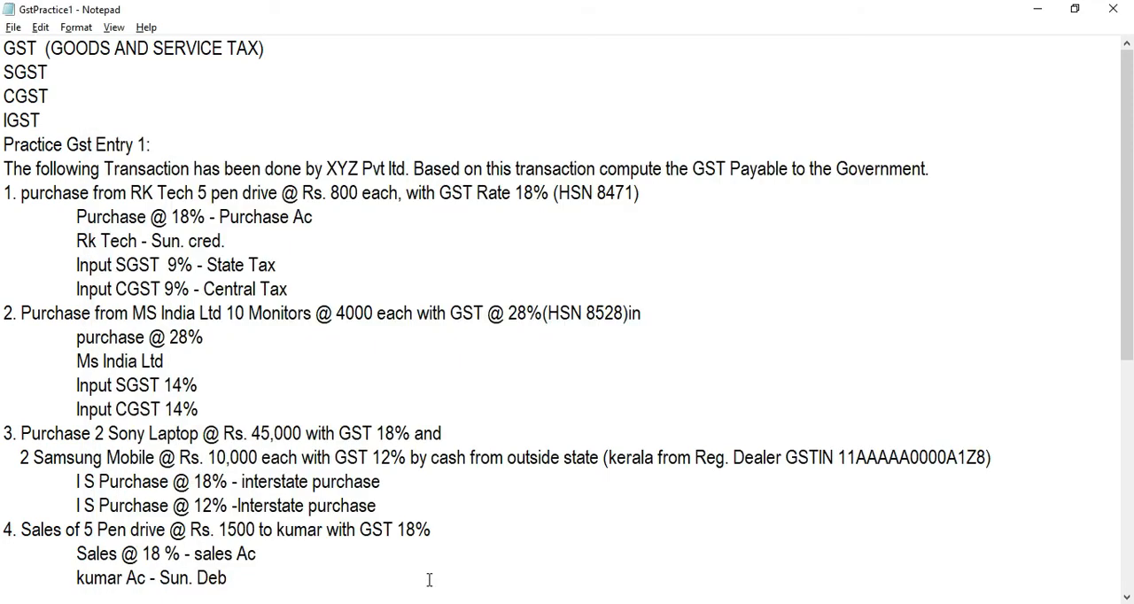
pyautogui.click(74, 554)
pyautogui.hotkey('alt', 'Tab')
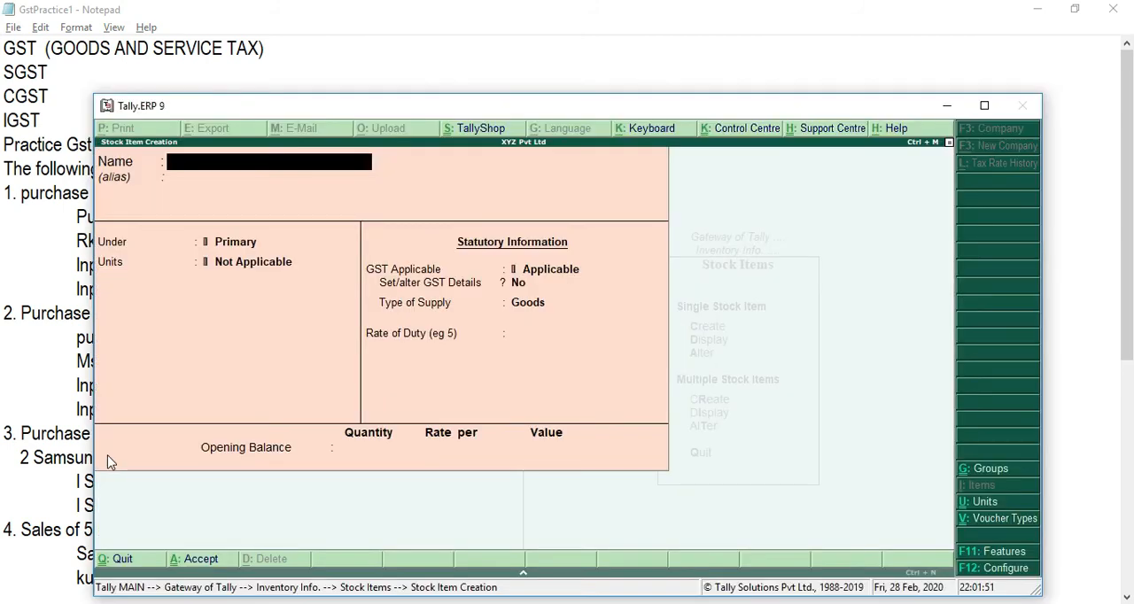
pyautogui.write('Samsung')
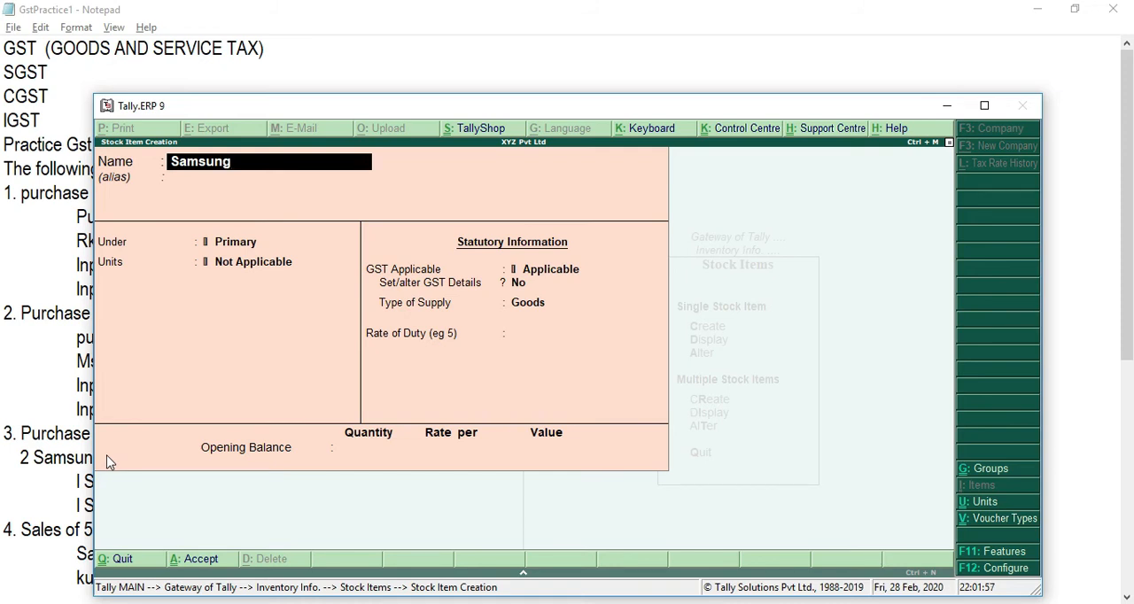
pyautogui.write('obile')
pyautogui.press('Return')
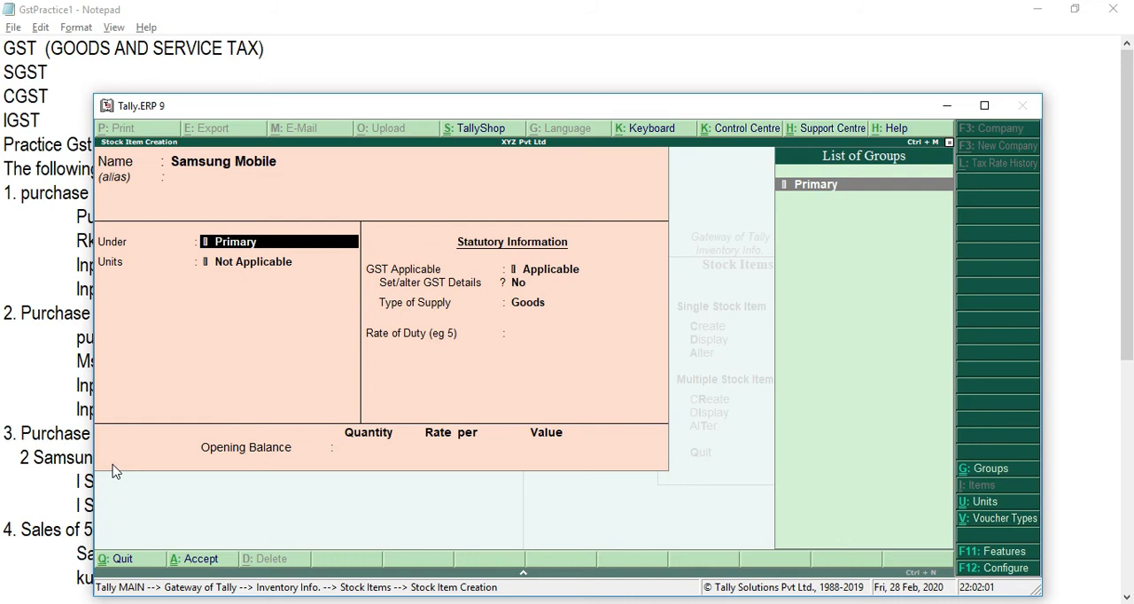
pyautogui.press('Return')
pyautogui.press('Down')
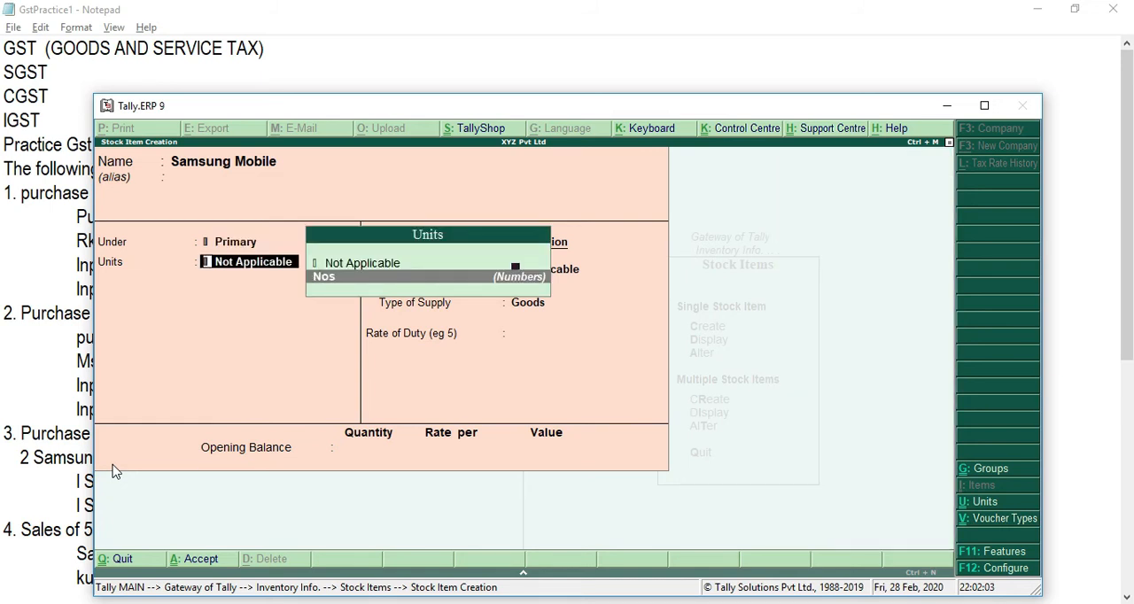
pyautogui.press('Return')
# Step: Keep GST Applicable for Samsung Mobile and open its GST details for entry
pyautogui.press('Return')
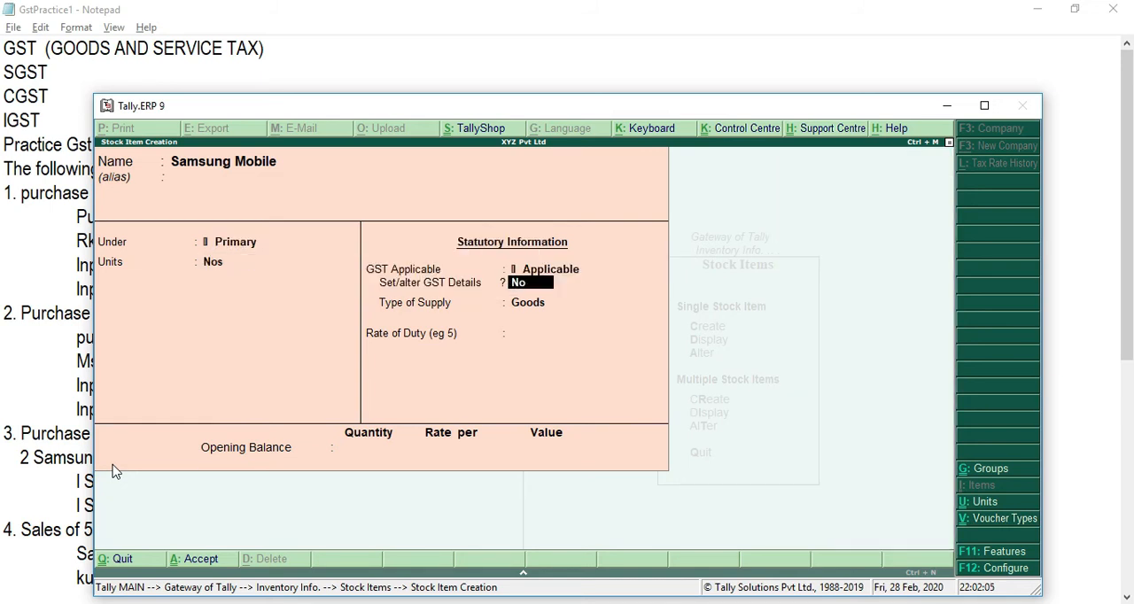
pyautogui.press('y')
pyautogui.press('Return')
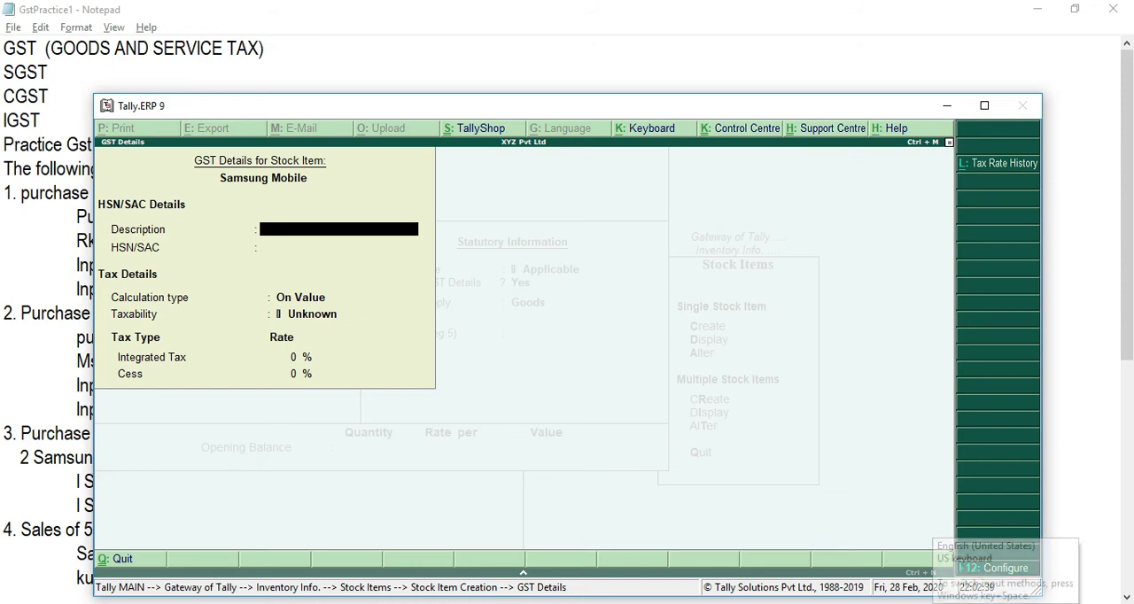
pyautogui.click(992, 603)
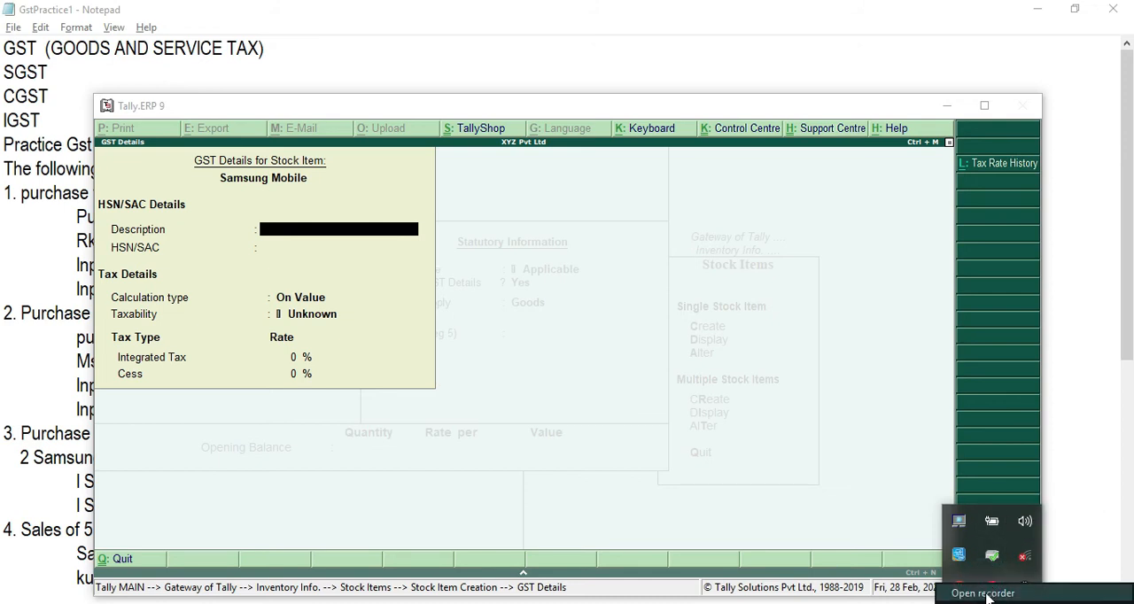
pyautogui.click(992, 589)
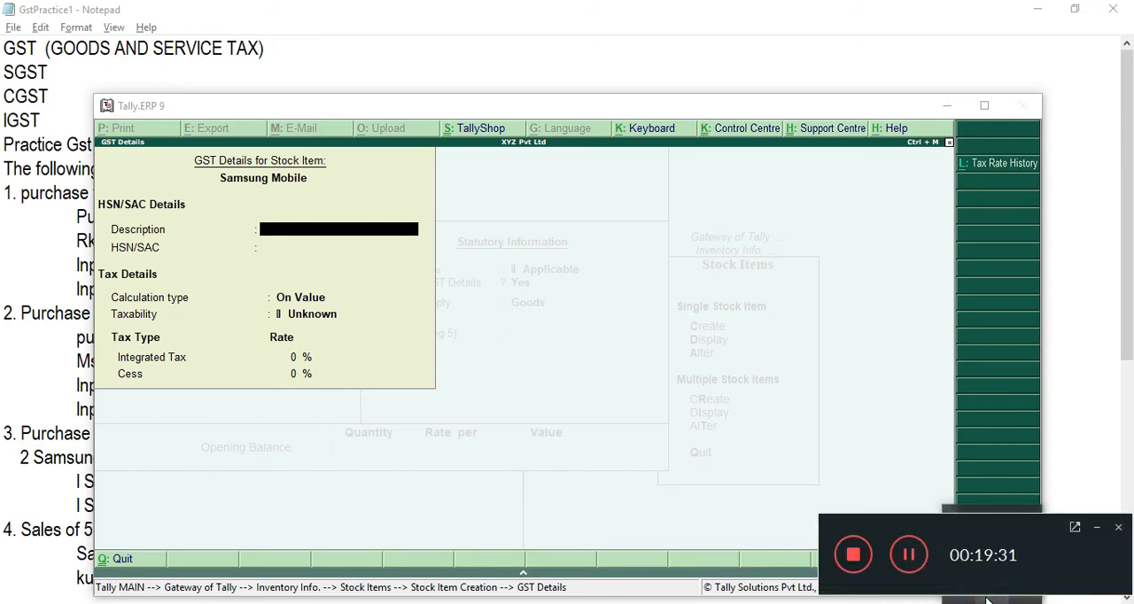
pyautogui.click(910, 557)
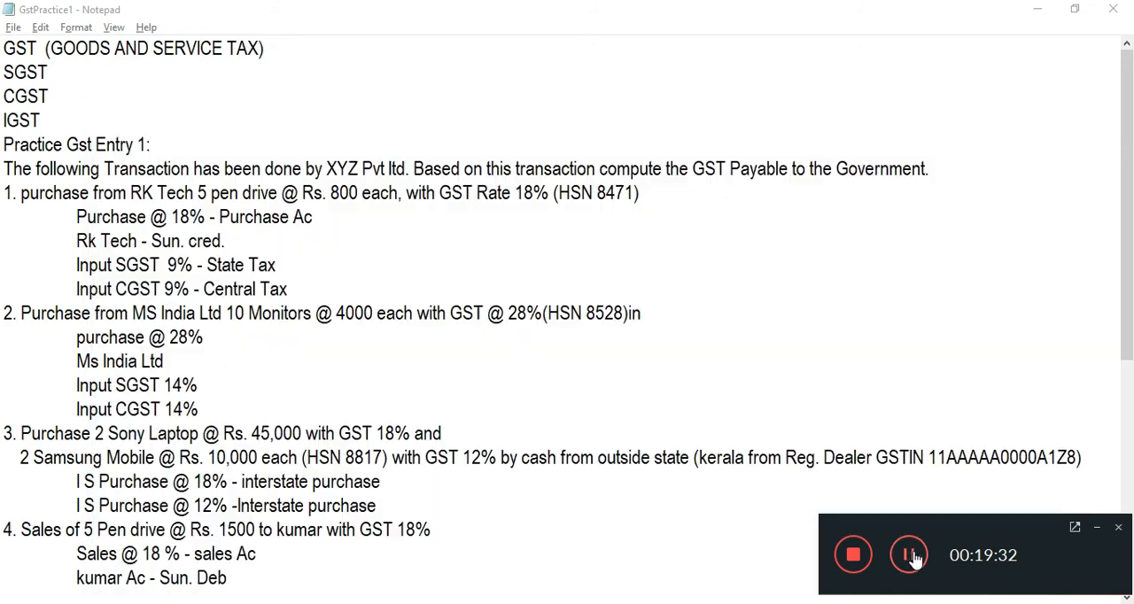
pyautogui.click(1097, 528)
# Step: Leave Samsung Mobile's description empty, check the Notepad notes for its HSN code and enter 8817 as the HSN/SAC in Tally.ERP 9
pyautogui.hotkey('alt', 'Tab')
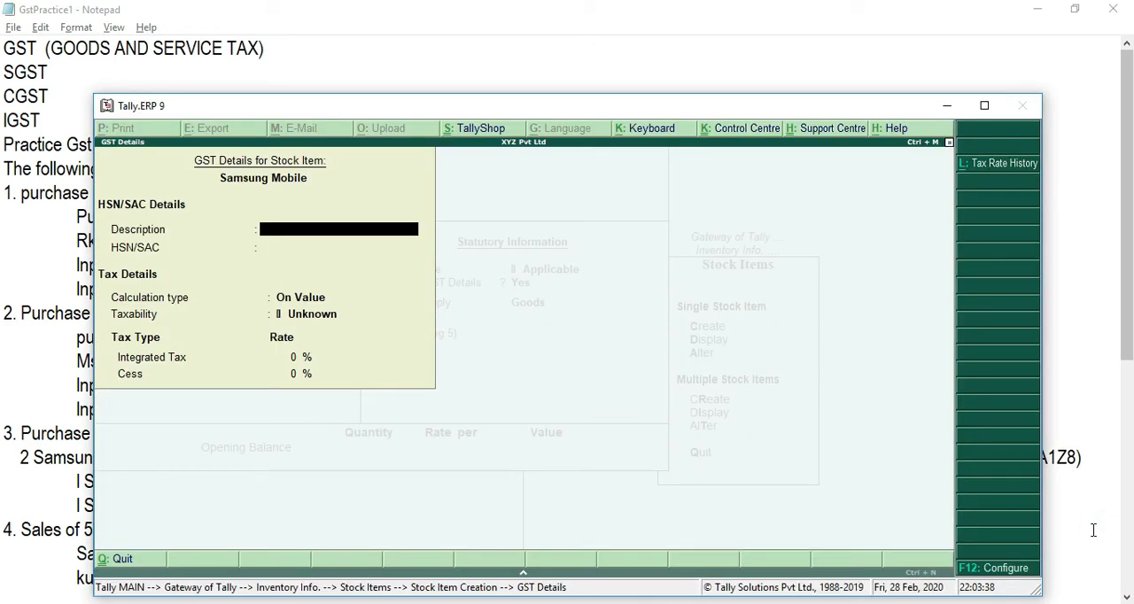
pyautogui.press('Return')
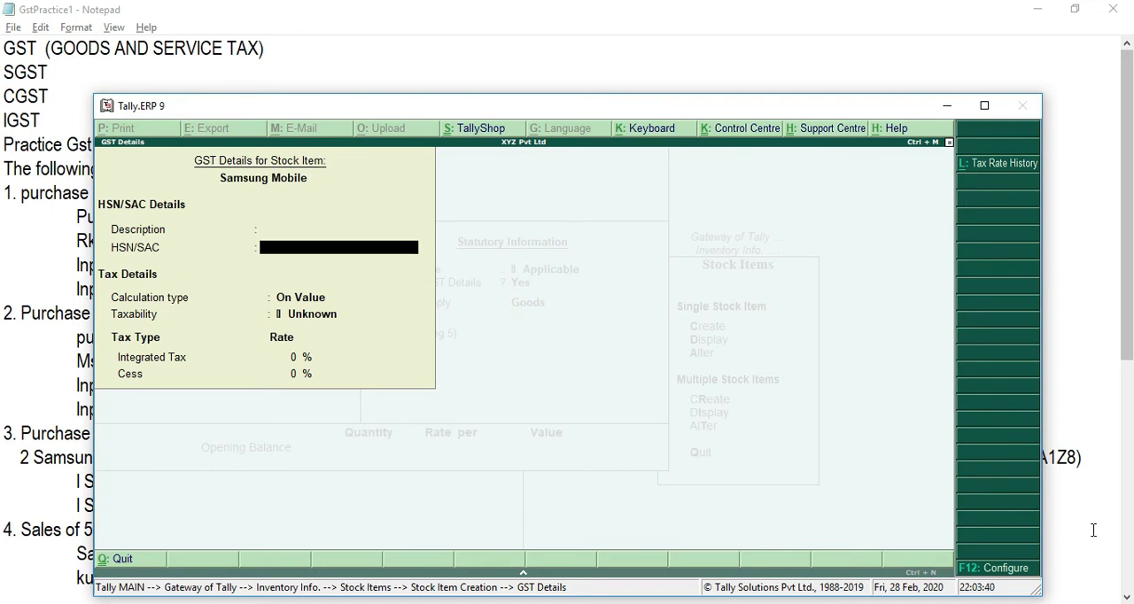
pyautogui.hotkey('alt', 'Tab')
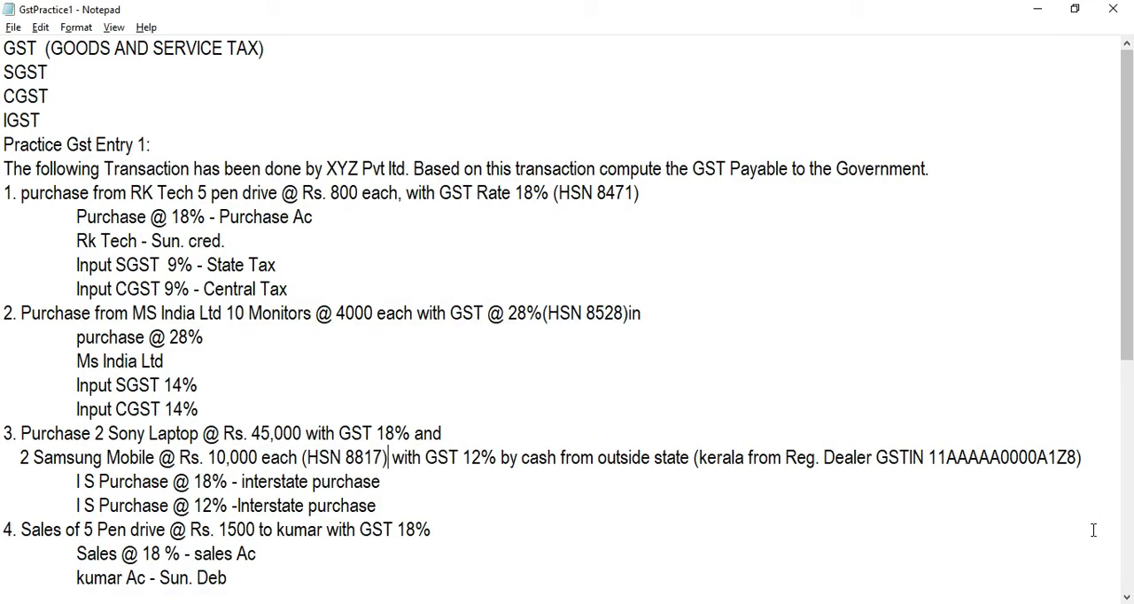
pyautogui.hotkey('alt', 'Tab')
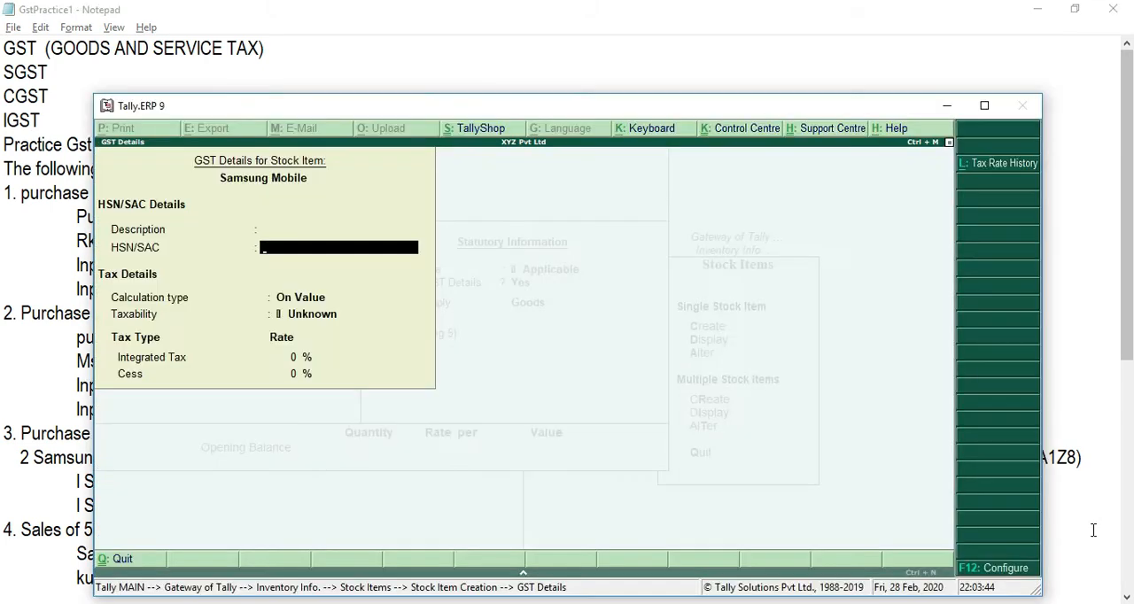
pyautogui.write('8817')
pyautogui.press('Return')
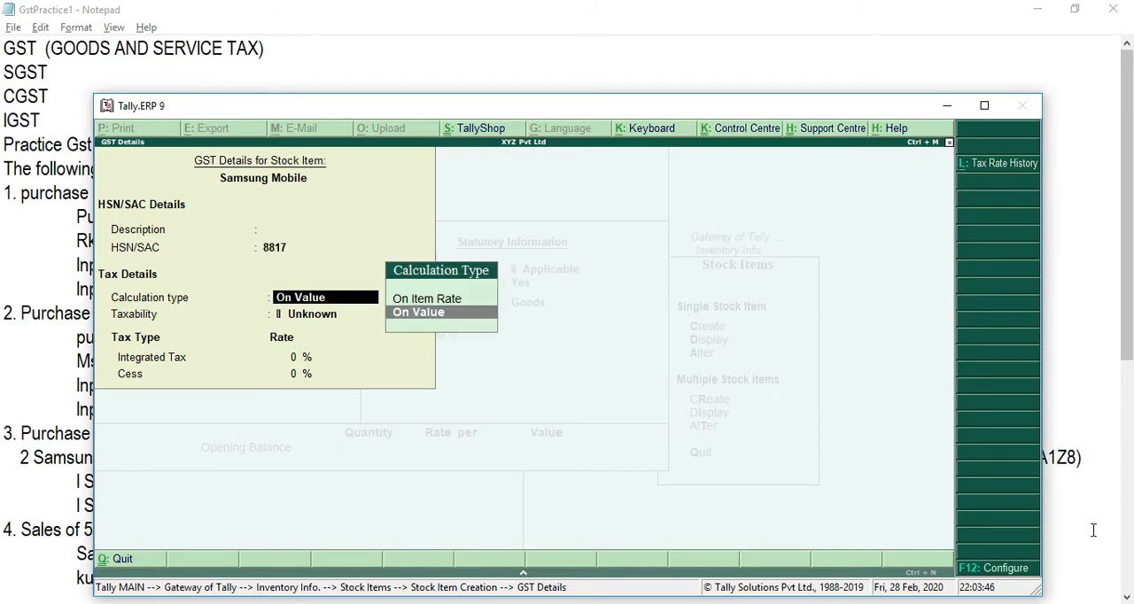
# Step: Set Samsung Mobile's tax details to On Value calculation, Taxable, with 12% Integrated Tax and no cess
pyautogui.press('Return')
pyautogui.press('Down')
pyautogui.press('Down')
pyautogui.press('Down')
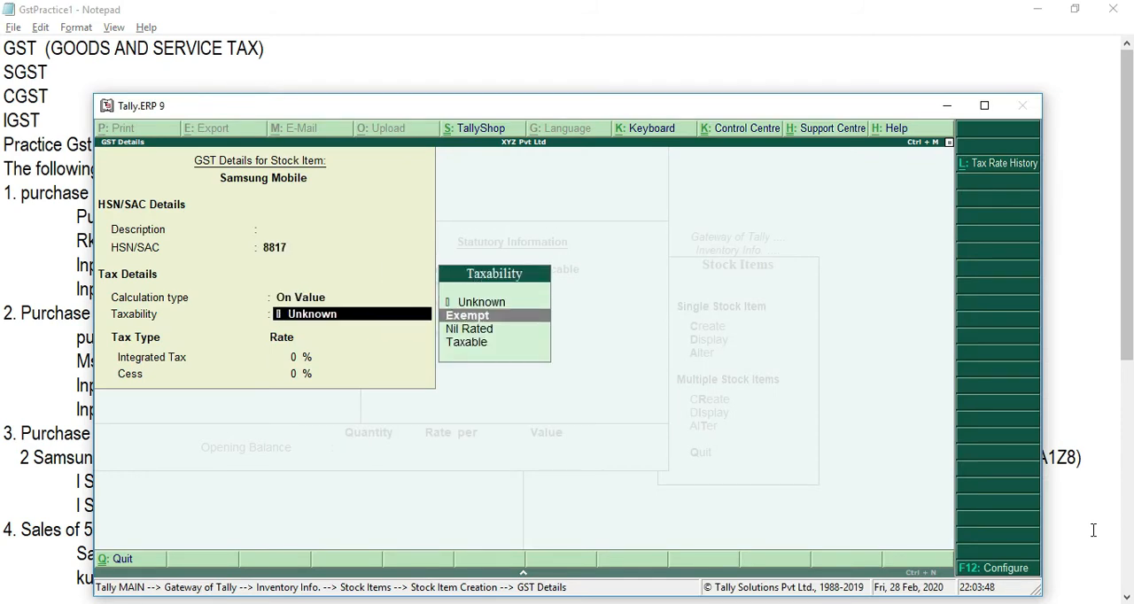
pyautogui.press('Return')
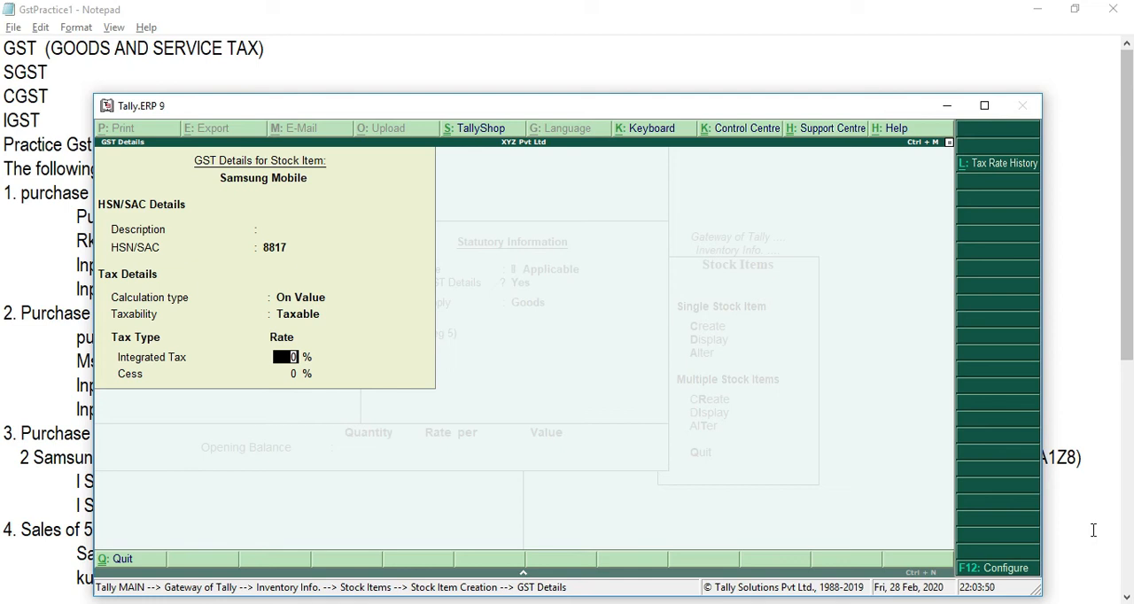
pyautogui.write('12')
pyautogui.press('Return')
# Step: Keep Goods as Samsung Mobile's type of supply, leave the opening balance empty and save the stock item
pyautogui.press('Return')
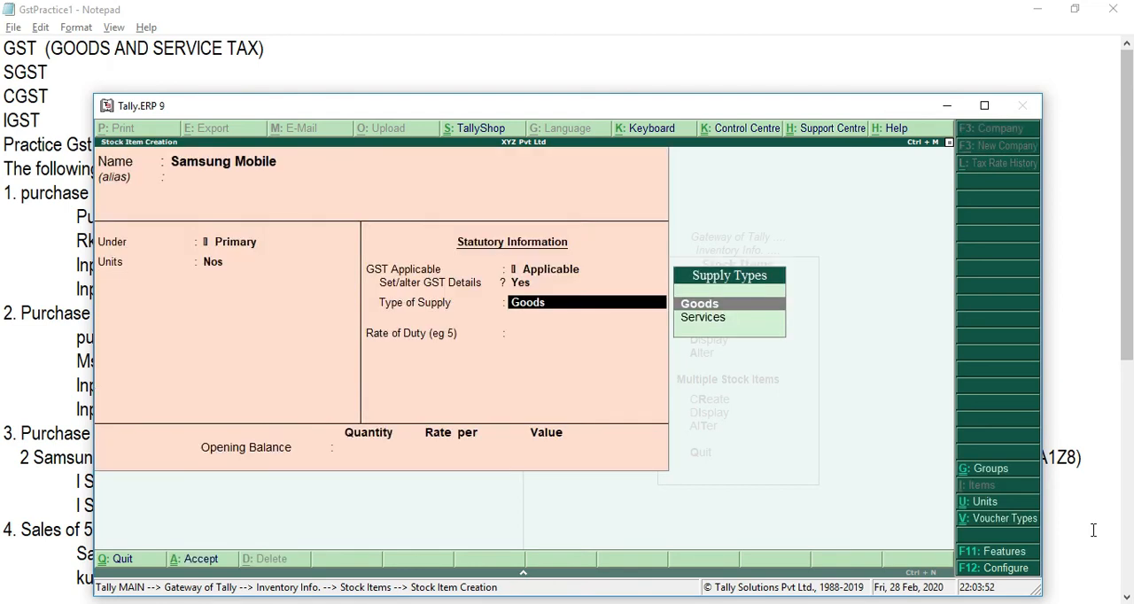
pyautogui.press('Return')
pyautogui.press('Return')
pyautogui.press('Return')
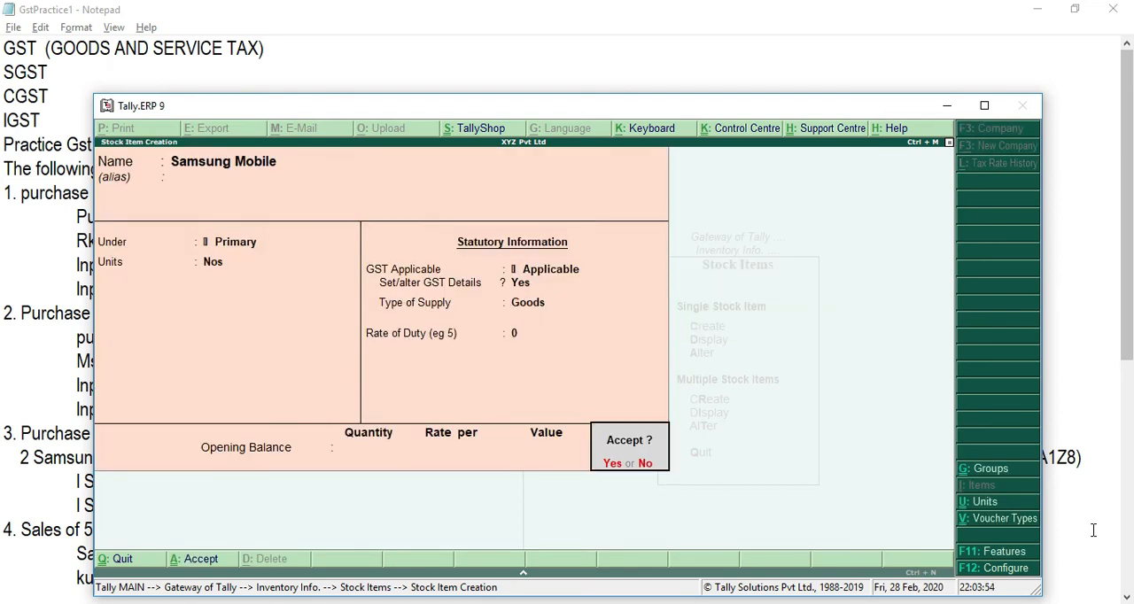
pyautogui.press('Return')
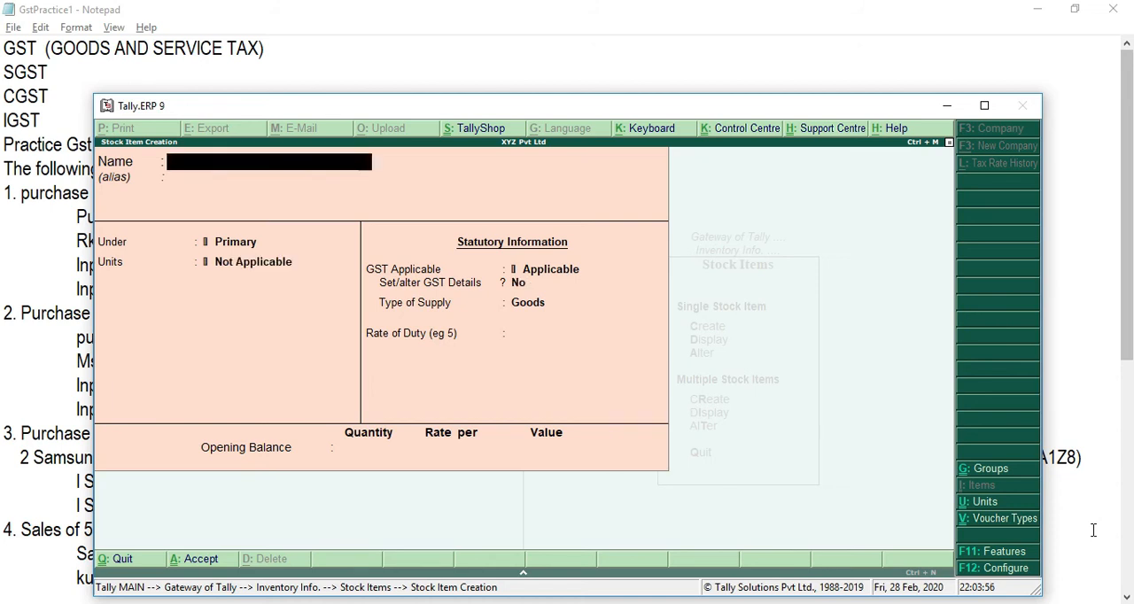
# Step: Switch to the Notepad notes and go back up to the first purchase transaction to read its details
pyautogui.hotkey('alt', 'Tab')
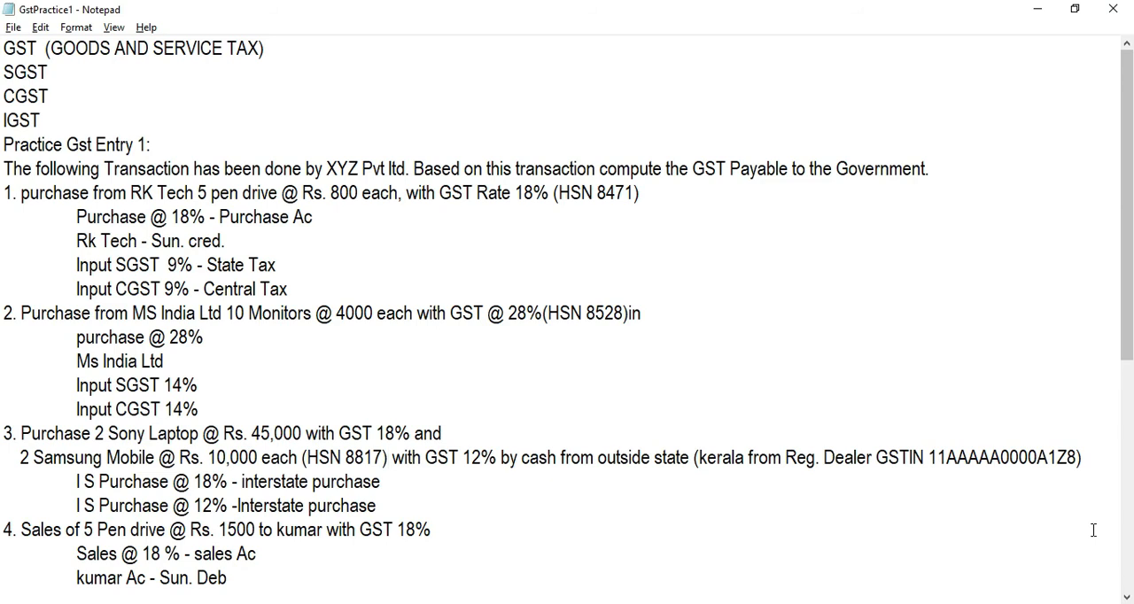
pyautogui.press('Up')
pyautogui.press('Up')
pyautogui.press('Up')
pyautogui.press('Up')
pyautogui.press('Up')
pyautogui.press('Up')
pyautogui.press('Up')
pyautogui.press('Up')
pyautogui.press('Up')
pyautogui.press('Up')
pyautogui.press('Up')
# Step: Return to Tally.ERP 9, leave stock item creation and open a new Purchase voucher under Accounting Vouchers
pyautogui.hotkey('alt', 'Tab')
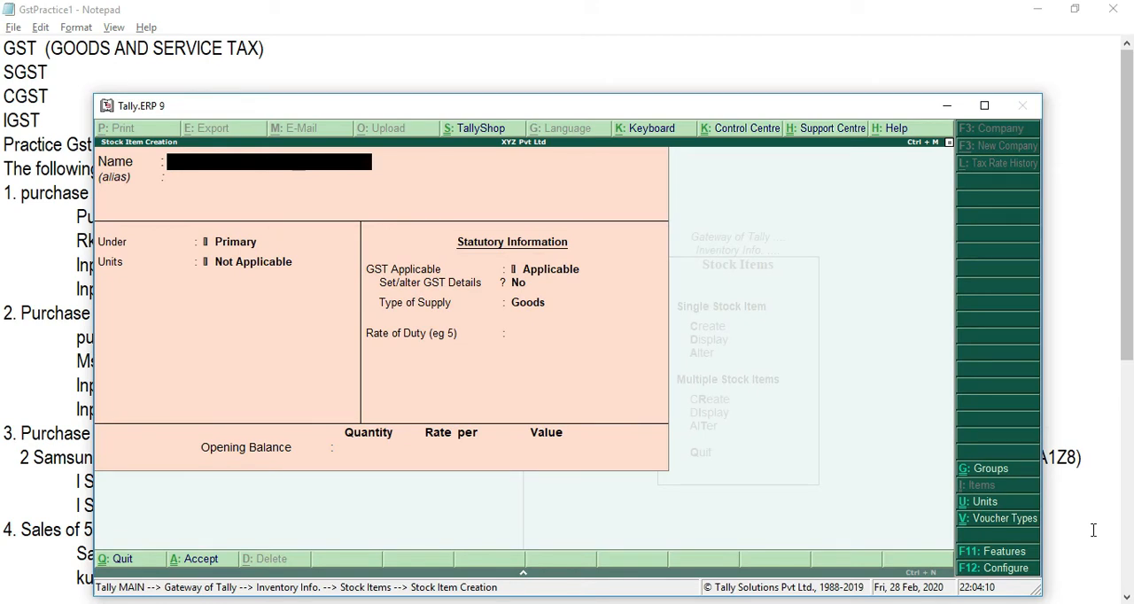
pyautogui.press('Escape')
pyautogui.press('Return')
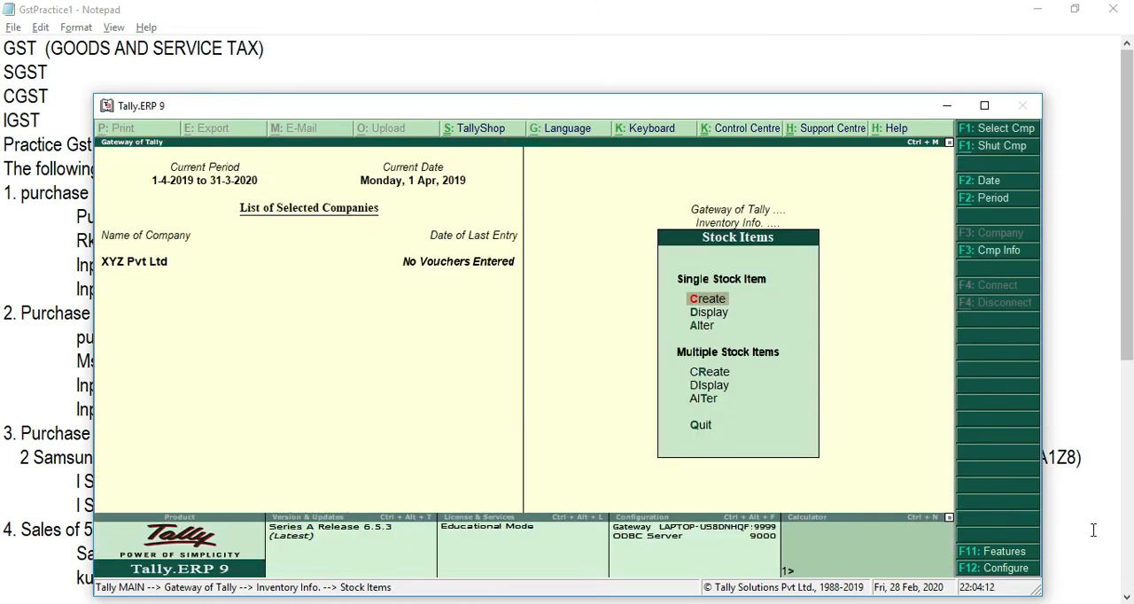
pyautogui.press('Escape')
pyautogui.press('Escape')
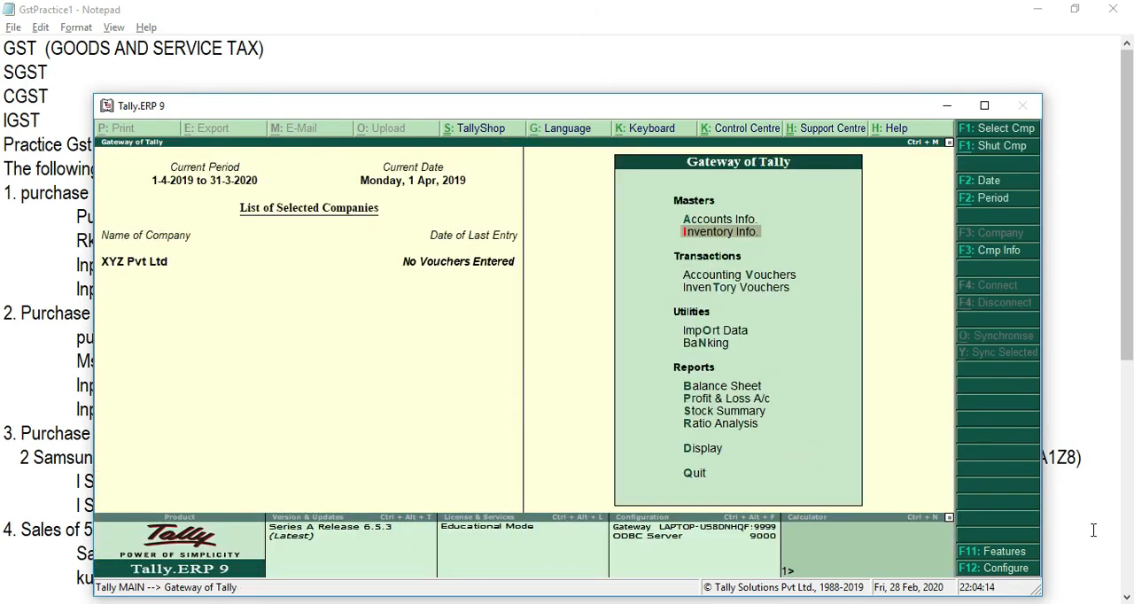
pyautogui.press('Down')
pyautogui.press('Down')
pyautogui.press('Up')
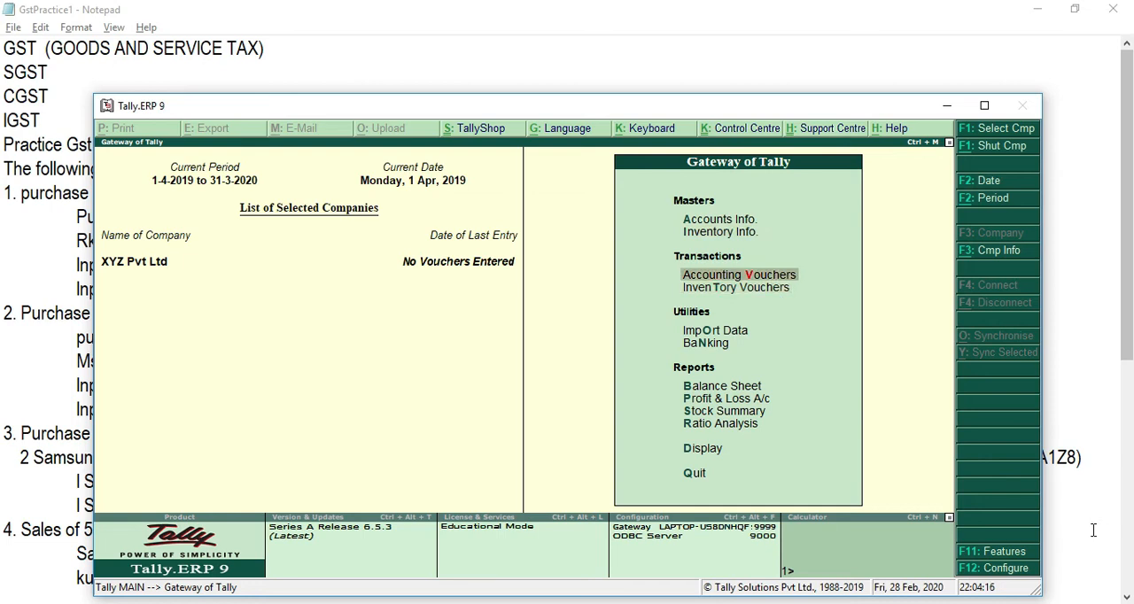
pyautogui.press('Return')
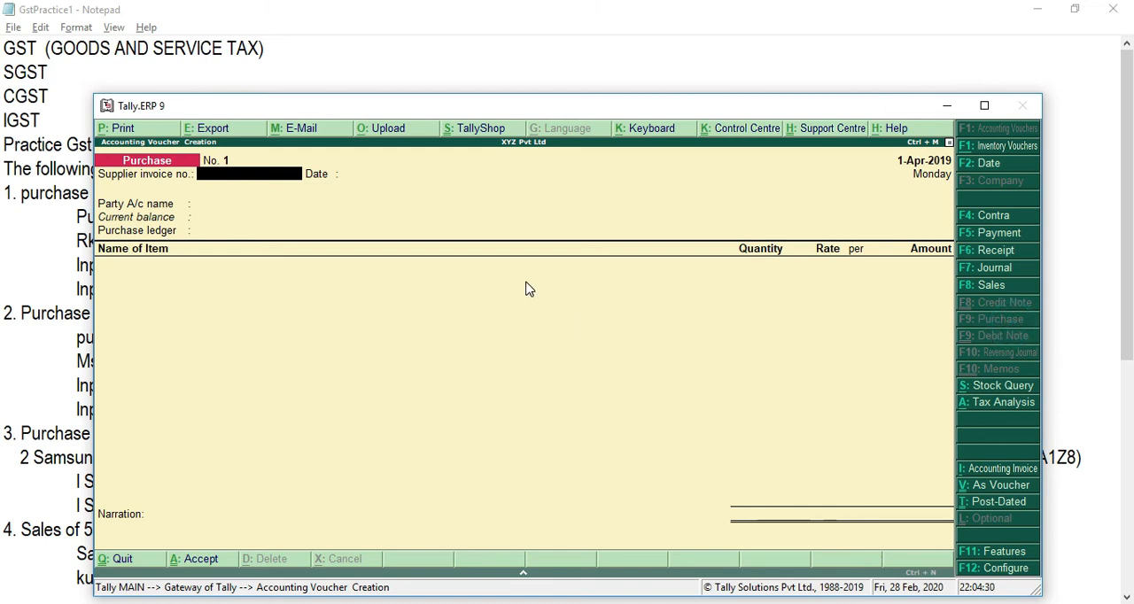
# Step: Leave the supplier invoice number empty, choose Rk Tech Ac as the party account and accept its supplier details unchanged
pyautogui.press('Return')
pyautogui.press('Return')
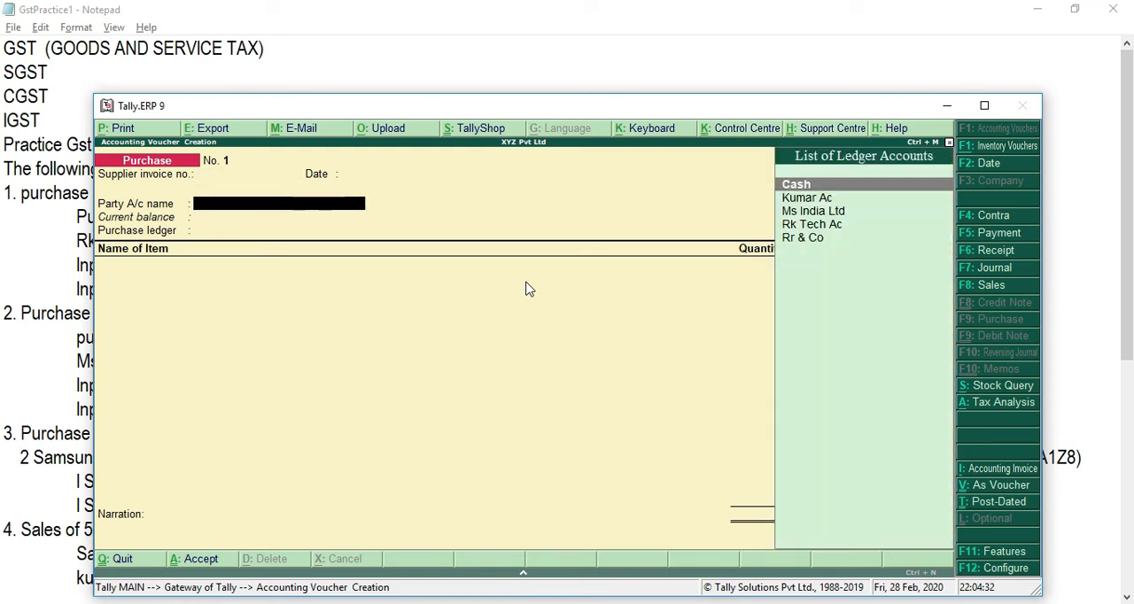
pyautogui.hotkey('alt', 'Tab')
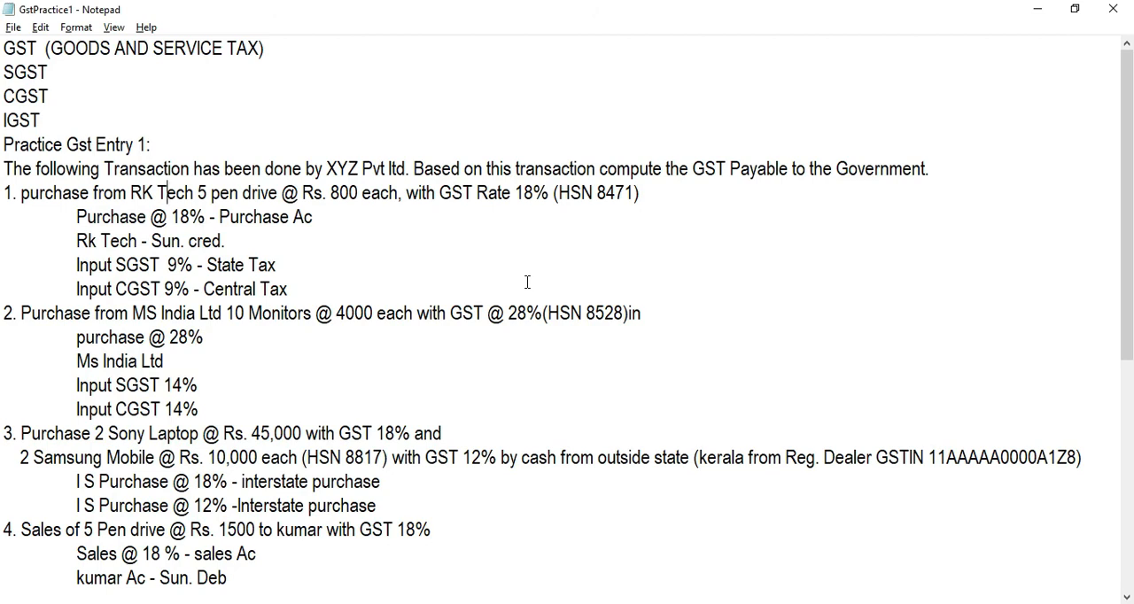
pyautogui.hotkey('alt', 'Tab')
pyautogui.write('RK')
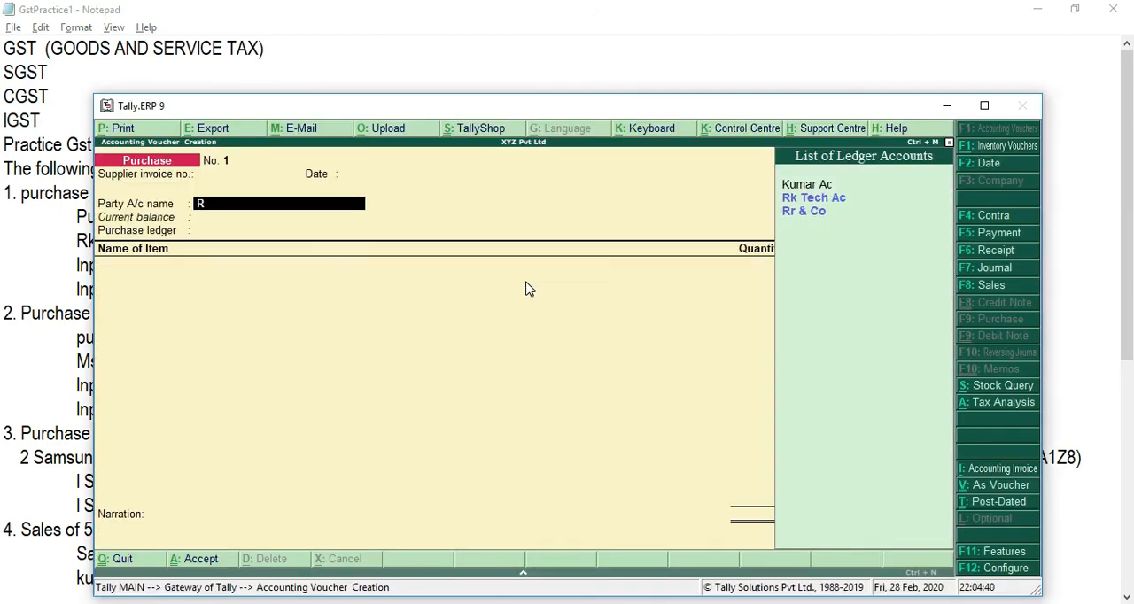
pyautogui.press('Return')
pyautogui.press('Return')
pyautogui.press('Return')
pyautogui.press('Return')
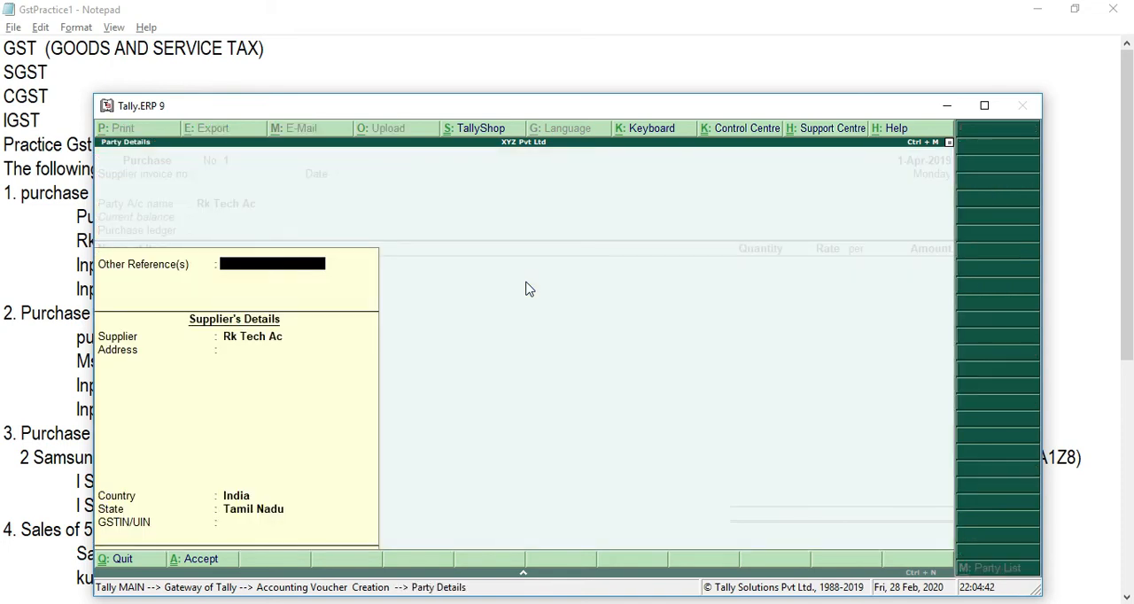
pyautogui.press('Return')
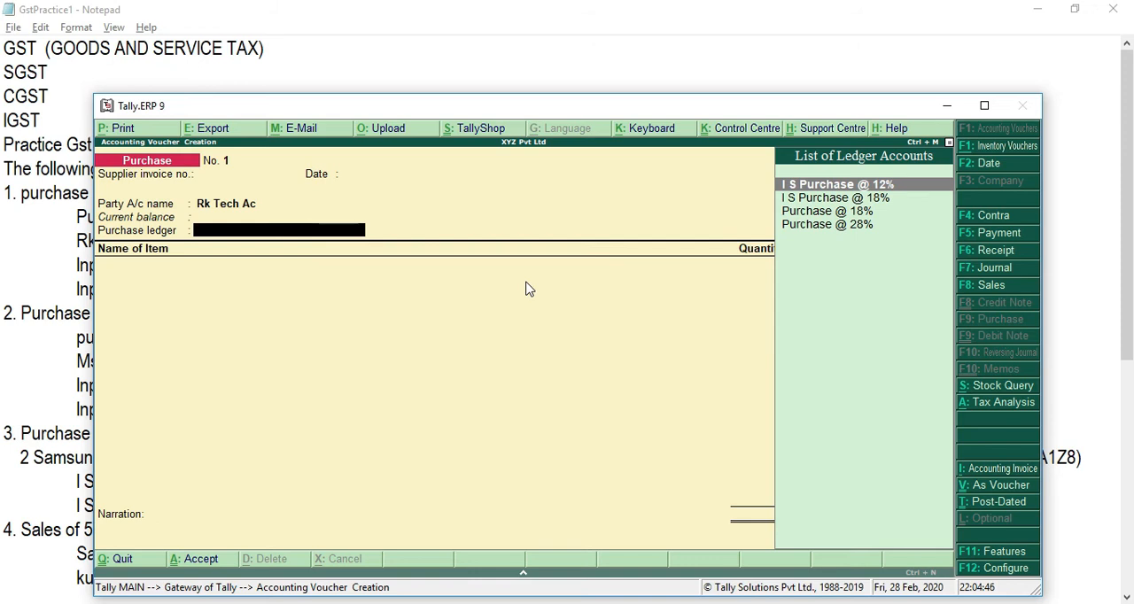
# Step: Check the first transaction in the Notepad notes and set the voucher's purchase ledger to Purchase @ 18% in Tally.ERP 9
pyautogui.hotkey('alt', 'Tab')
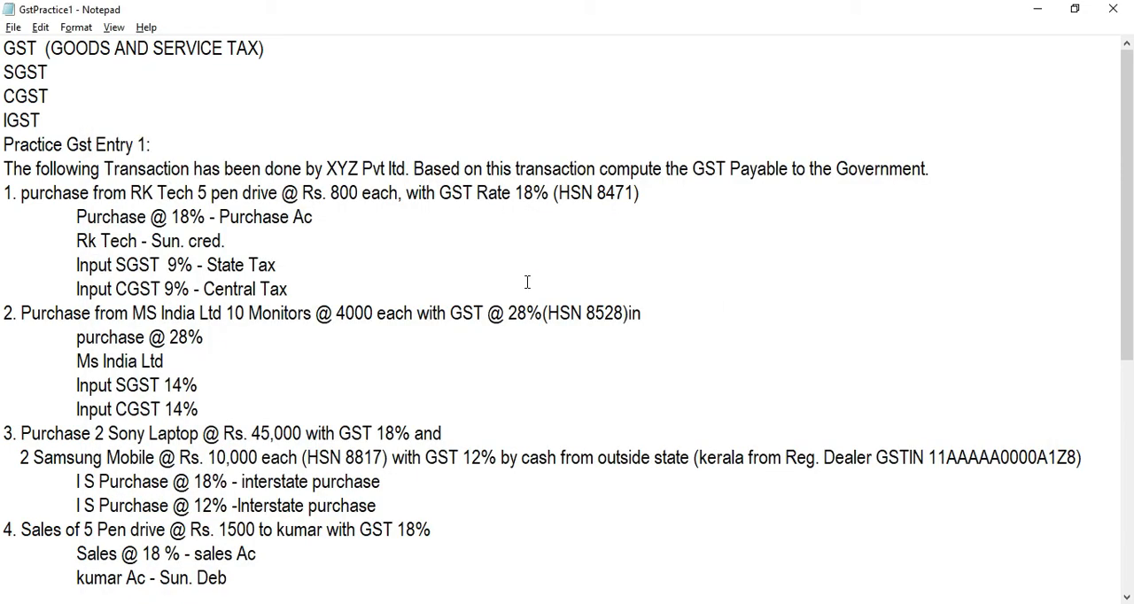
pyautogui.hotkey('alt', 'Tab')
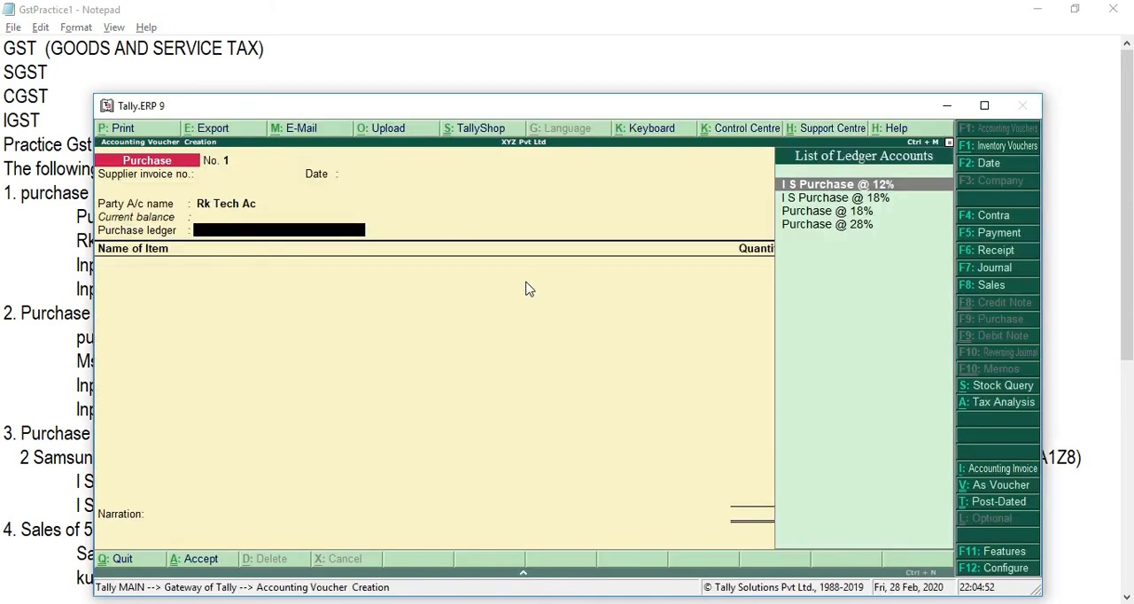
pyautogui.press('Down')
pyautogui.press('Down')
pyautogui.press('Return')
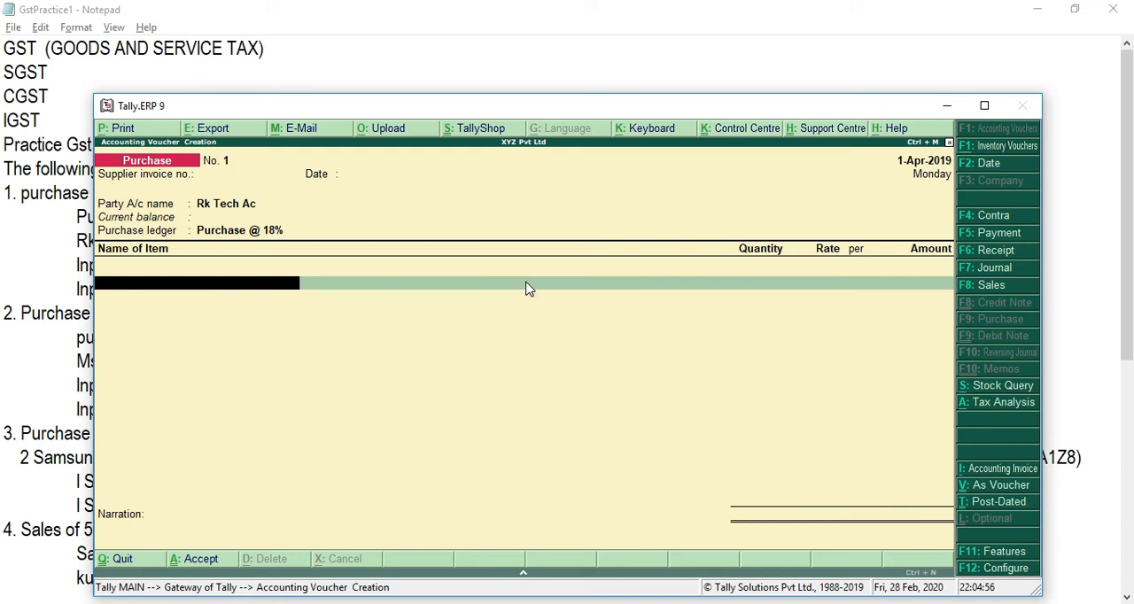
# Step: Consult the Notepad notes for the pen drive purchase, return to Tally.ERP 9 and add Pendrive with quantity 5 at rate 800 as the only item
pyautogui.hotkey('alt', 'Tab')
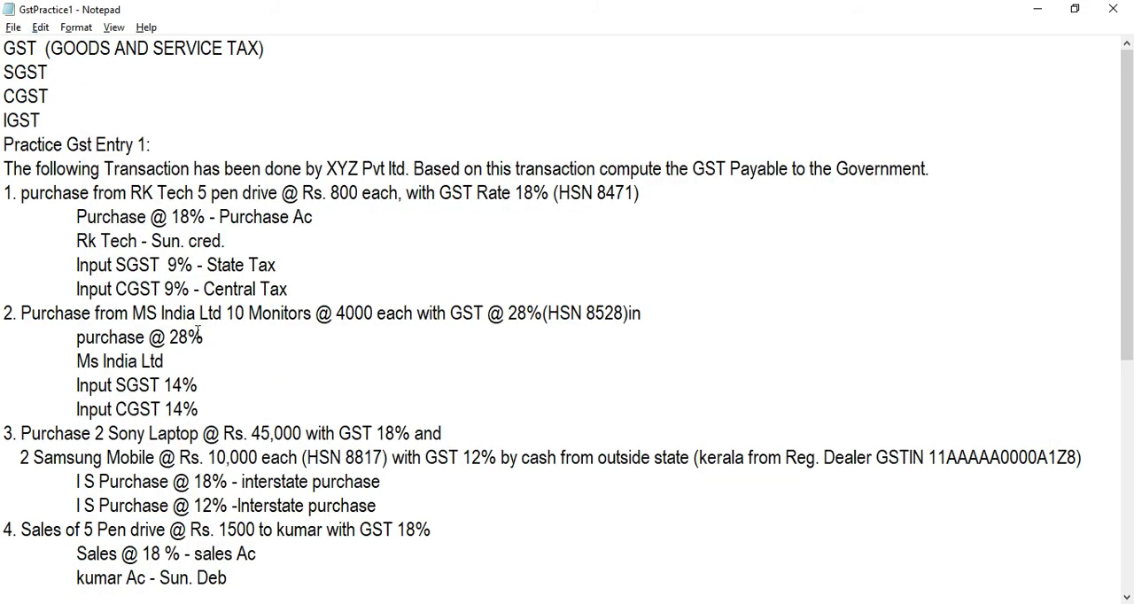
pyautogui.doubleClick(250, 192)
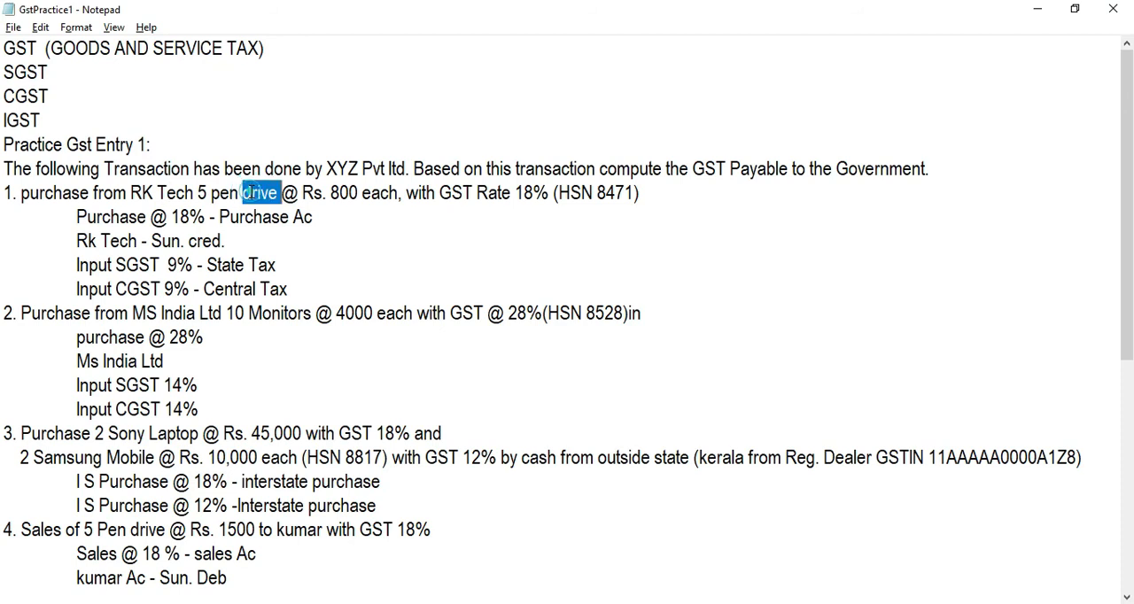
pyautogui.click(201, 191)
pyautogui.click(351, 193)
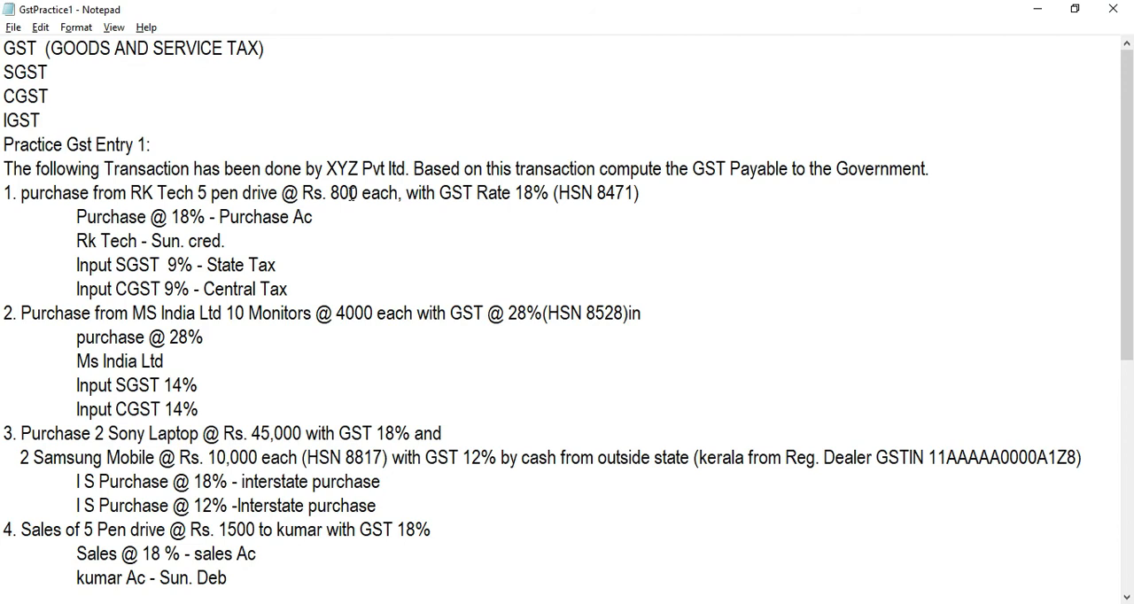
pyautogui.hotkey('alt', 'Tab')
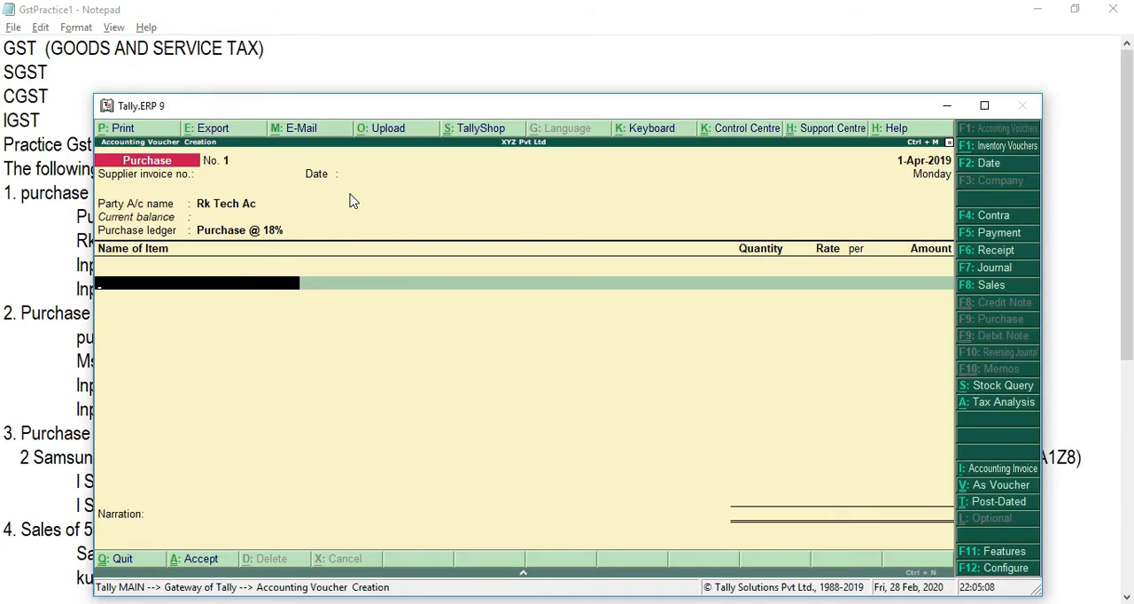
pyautogui.write('Pen')
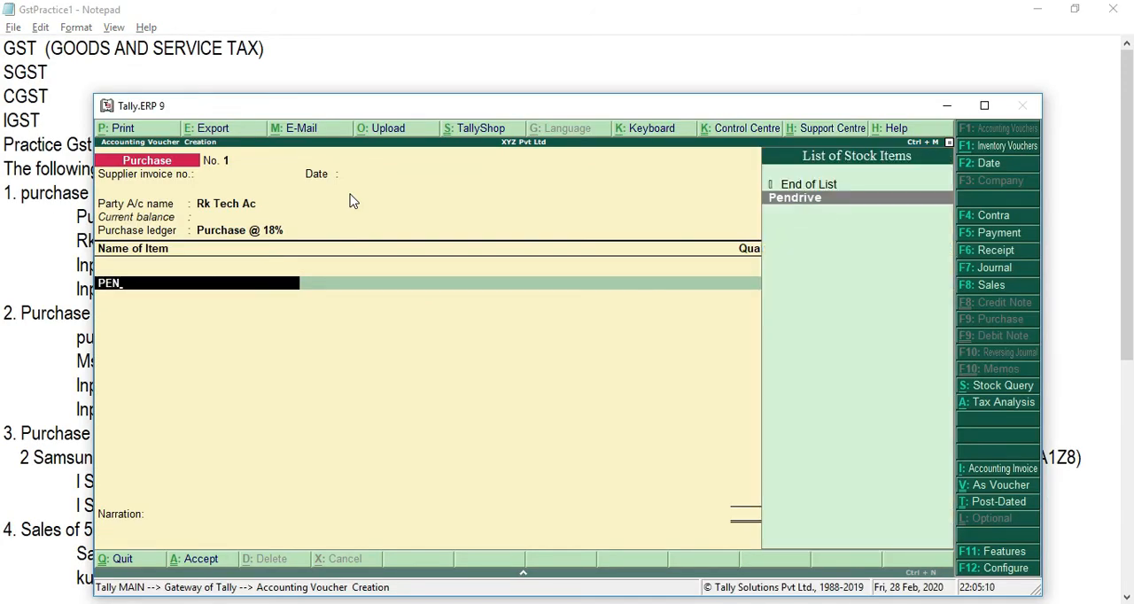
pyautogui.press('Return')
pyautogui.write('5')
pyautogui.press('Return')
pyautogui.write('800')
pyautogui.press('Return')
pyautogui.press('Return')
pyautogui.press('Return')
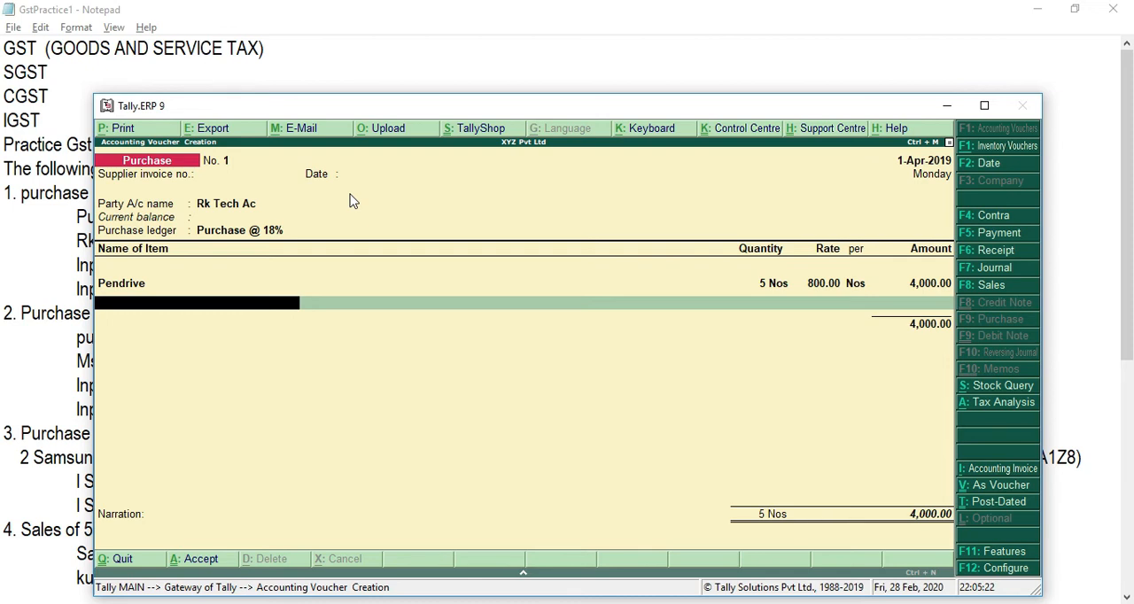
pyautogui.press('Return')
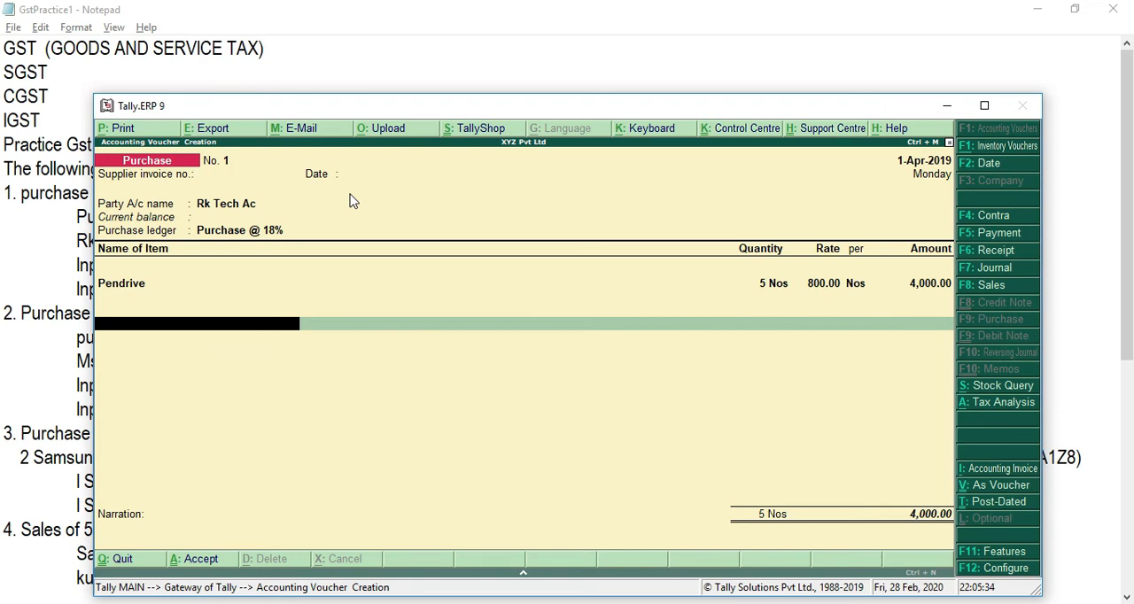
# Step: Add the Input CGST 9% ledger below the Pendrive item and accept its calculated amount
pyautogui.write('IN')
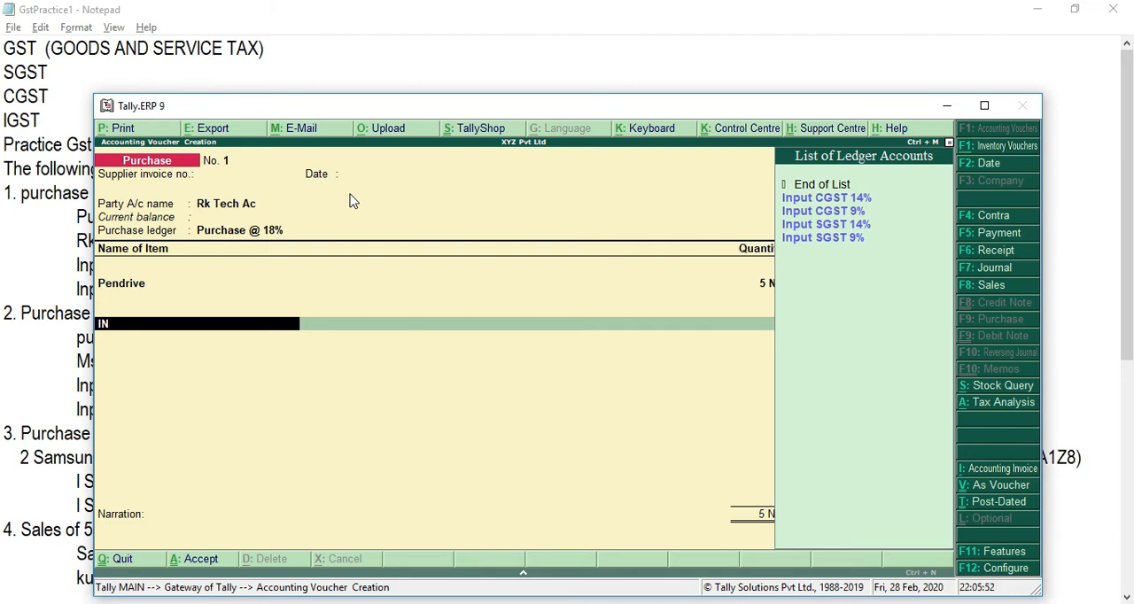
pyautogui.press('Down')
pyautogui.press('Down')
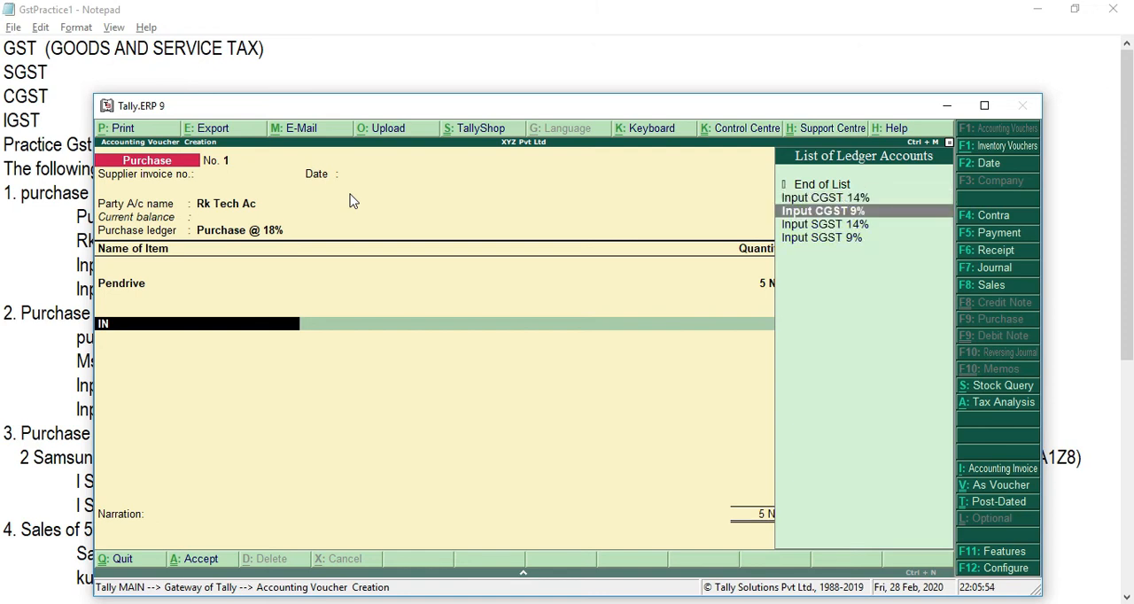
pyautogui.press('Return')
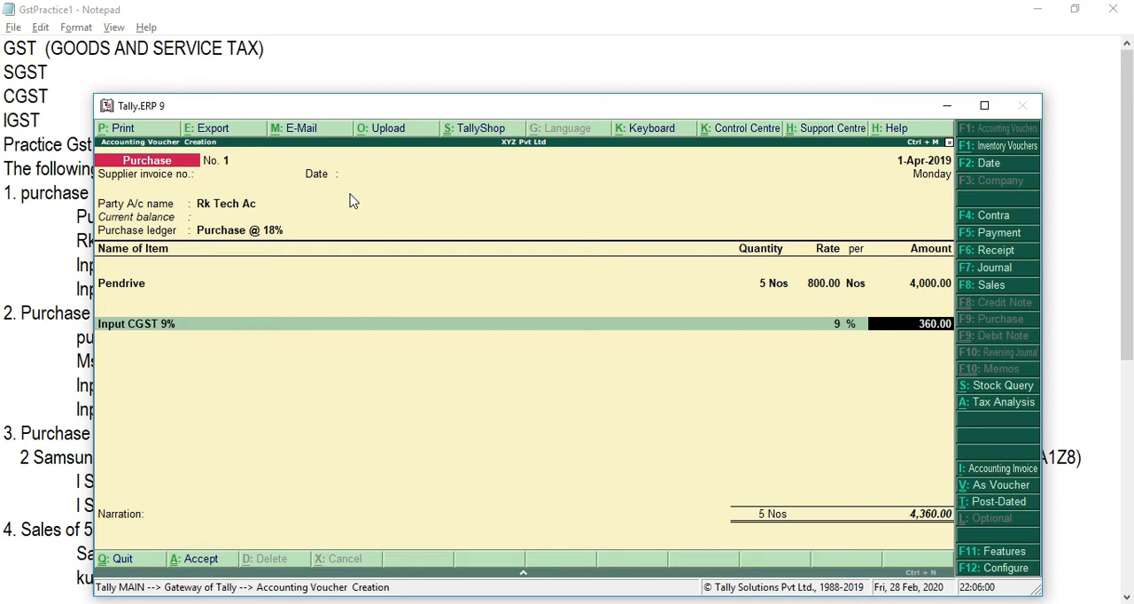
pyautogui.press('Return')
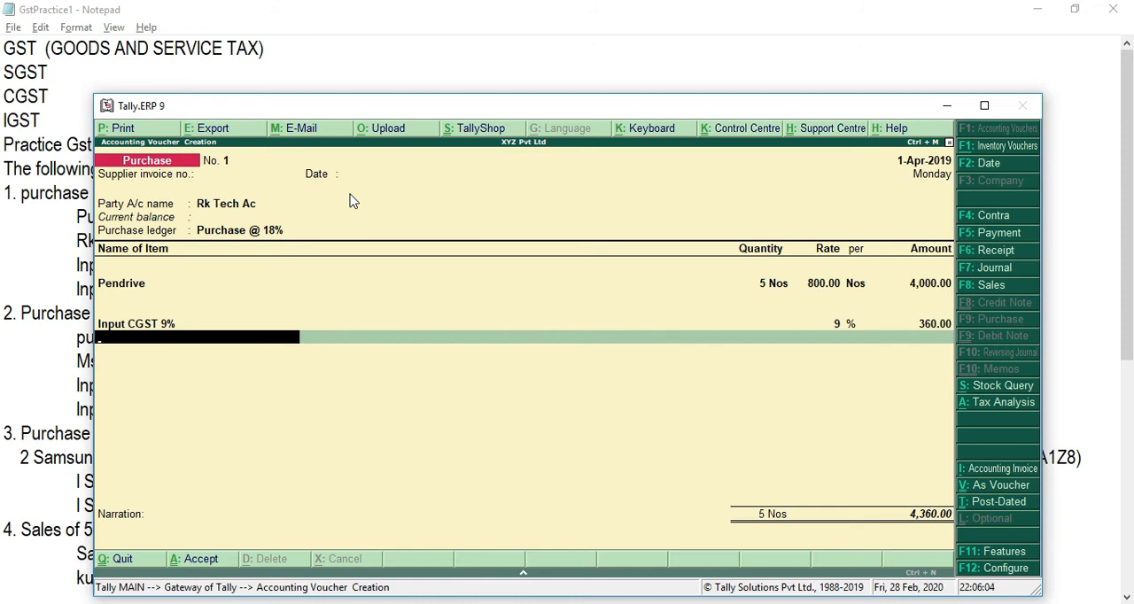
# Step: Add the Input SGST 9% ledger below the CGST line and accept its calculated amount
pyautogui.write('N')
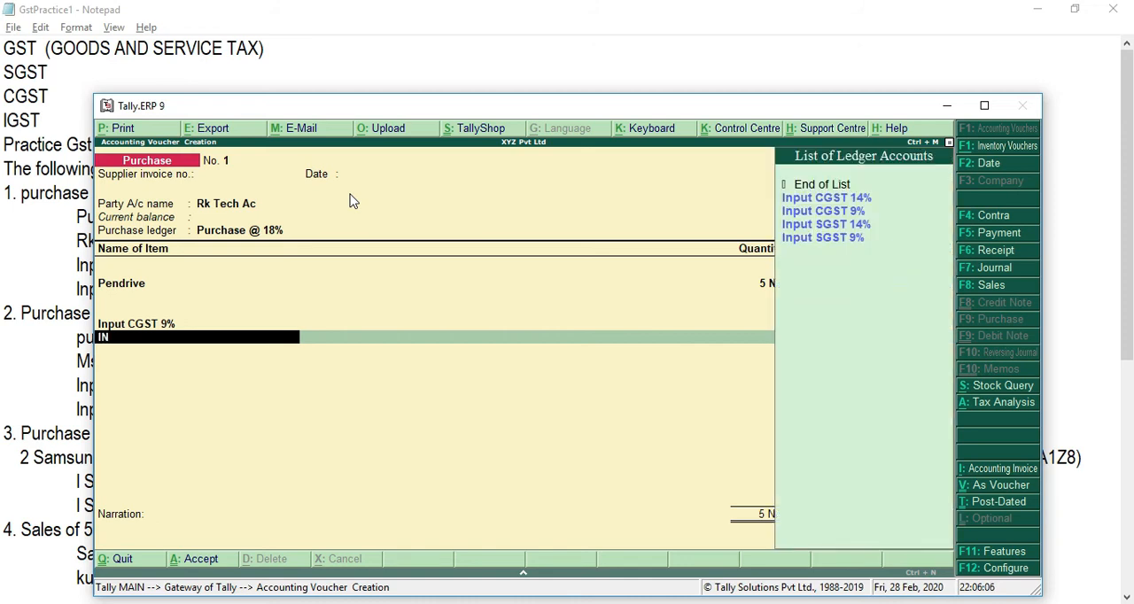
pyautogui.press('Down')
pyautogui.press('Down')
pyautogui.press('Down')
pyautogui.press('Down')
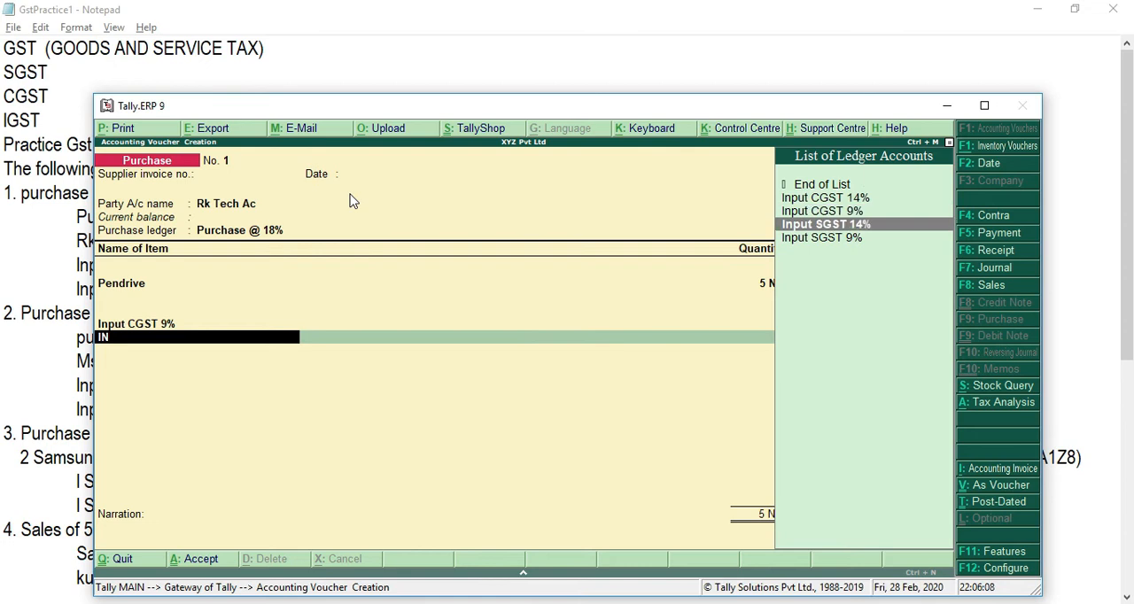
pyautogui.press('Return')
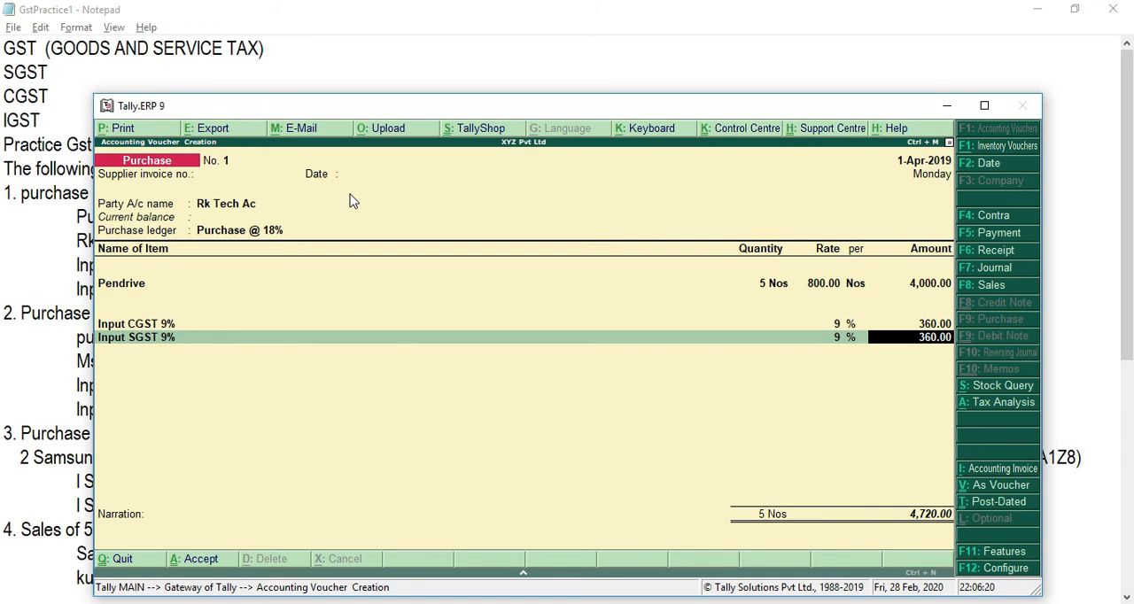
pyautogui.press('Return')
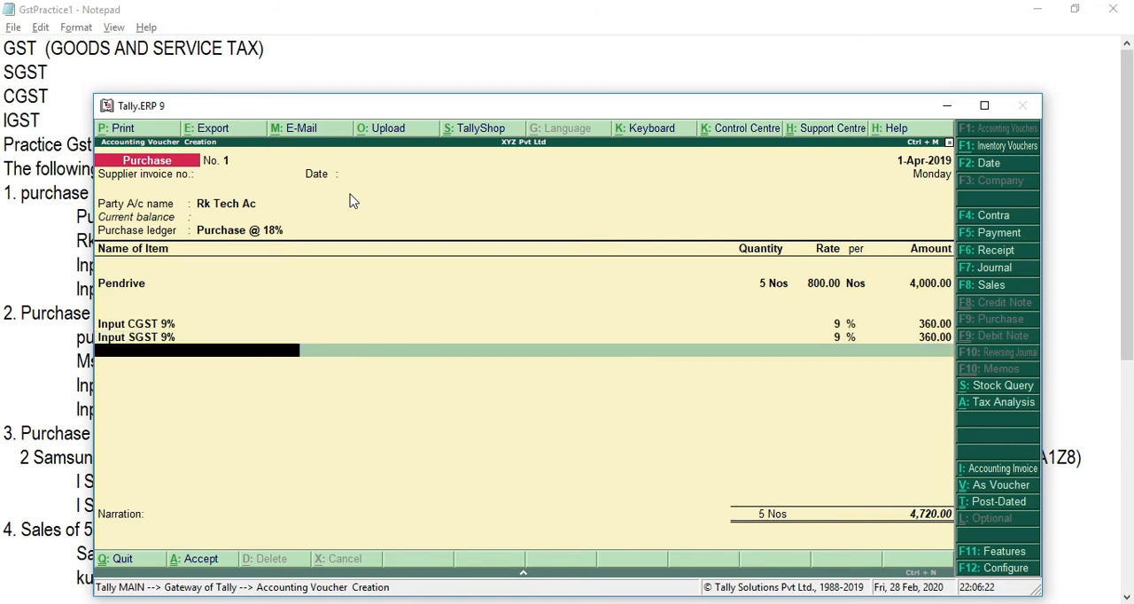
# Step: End the ledger entries, leave the narration empty and save the Rk Tech purchase voucher
pyautogui.press('Return')
pyautogui.press('Return')
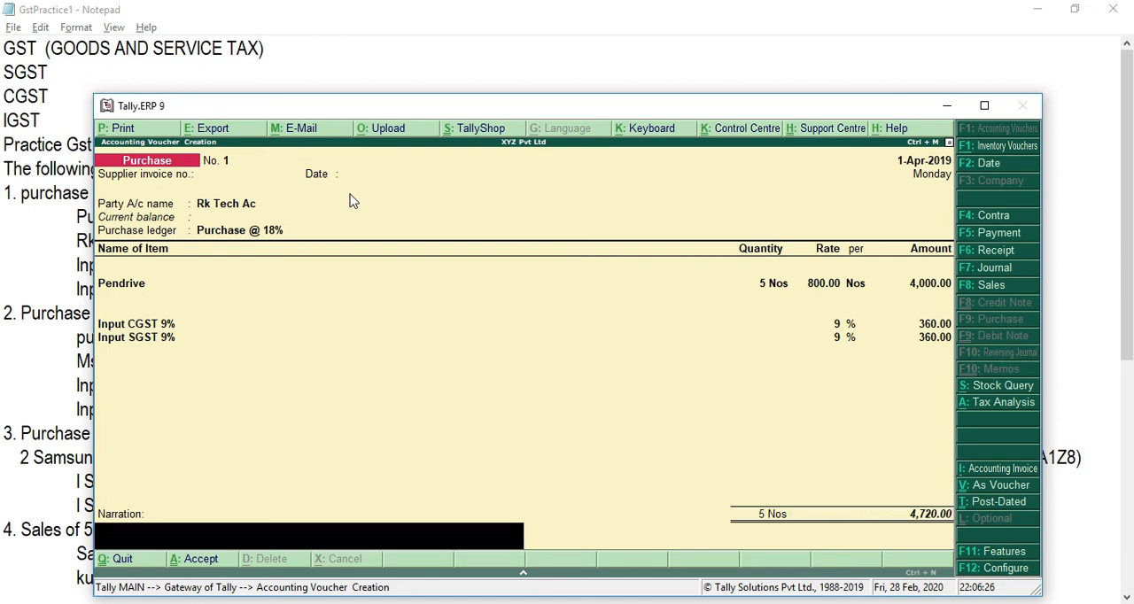
pyautogui.press('Return')
pyautogui.press('Return')
# Step: Read the second purchase in the Notepad notes, return to Tally.ERP 9 and move its window aside to uncover the notes
pyautogui.hotkey('alt', 'Tab')
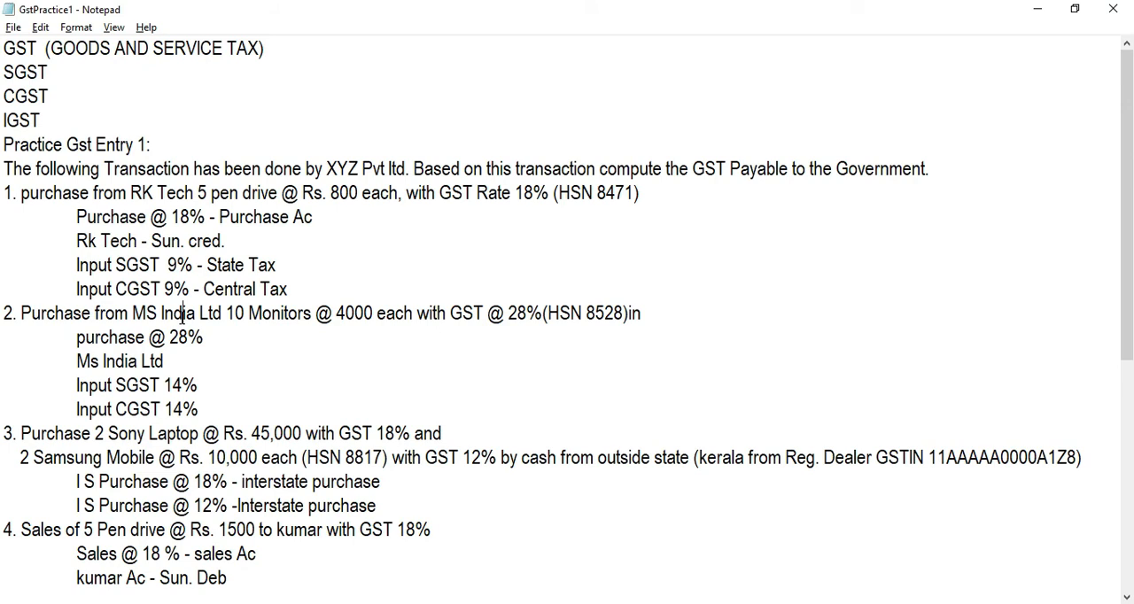
pyautogui.hotkey('alt', 'Tab')
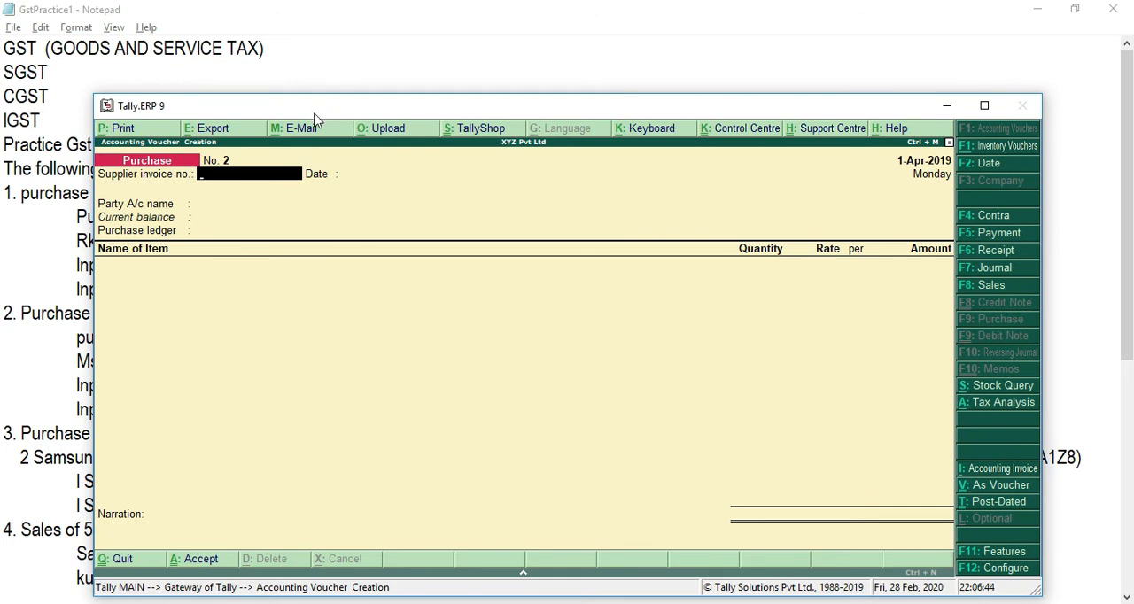
pyautogui.moveTo(315, 118); pyautogui.dragTo(536, 32)
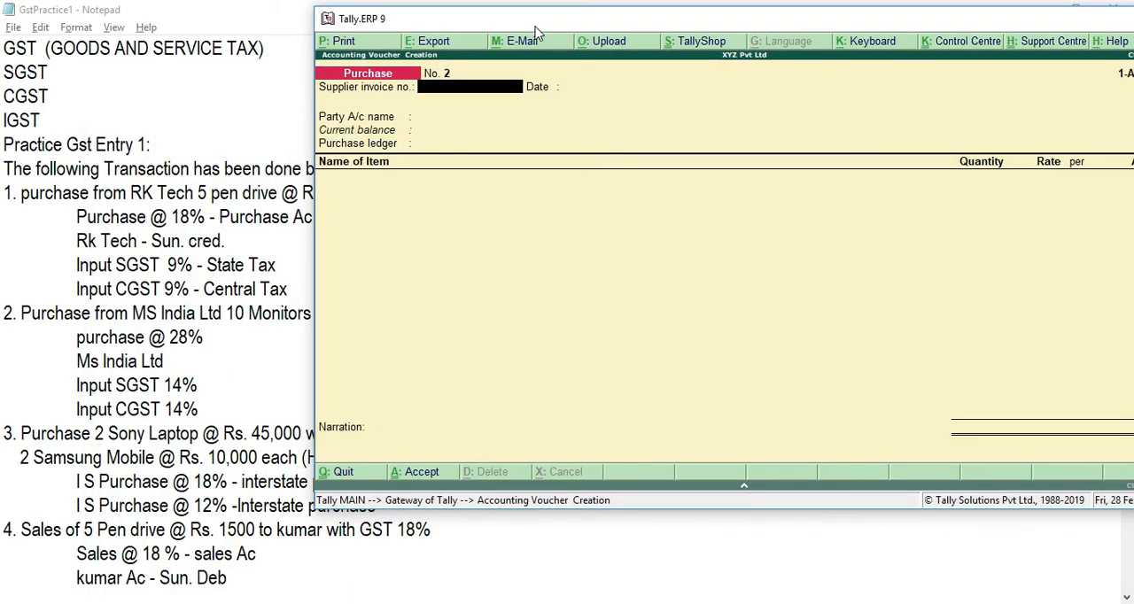
# Step: In purchase voucher 2, skip the supplier invoice number, choose Ms India Ltd as the party account and accept its supplier details unchanged
pyautogui.press('Return')
pyautogui.press('Return')
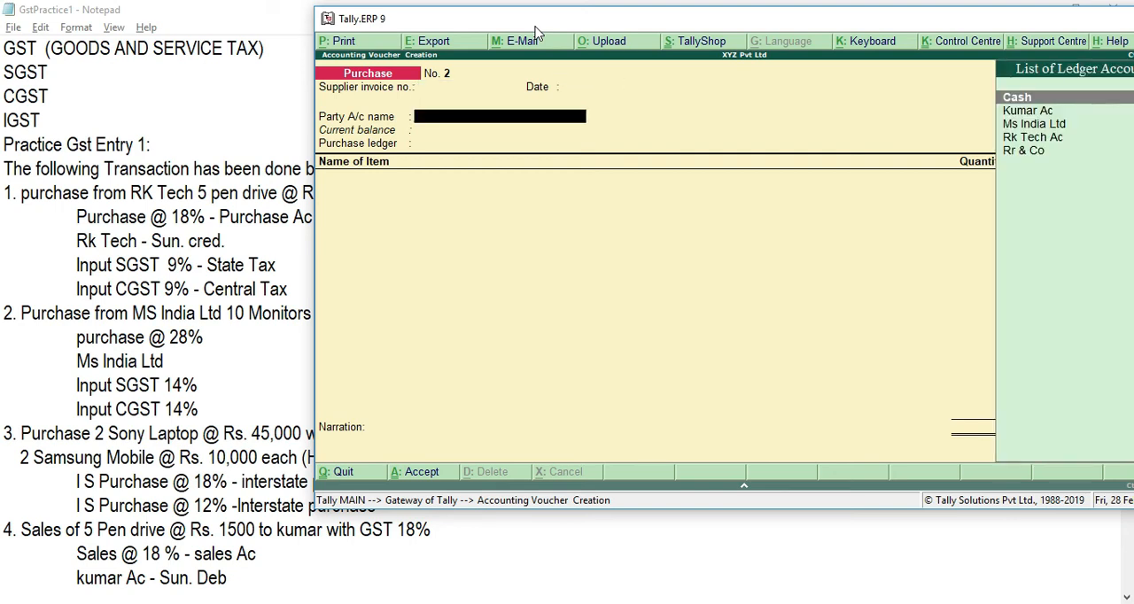
pyautogui.write('M')
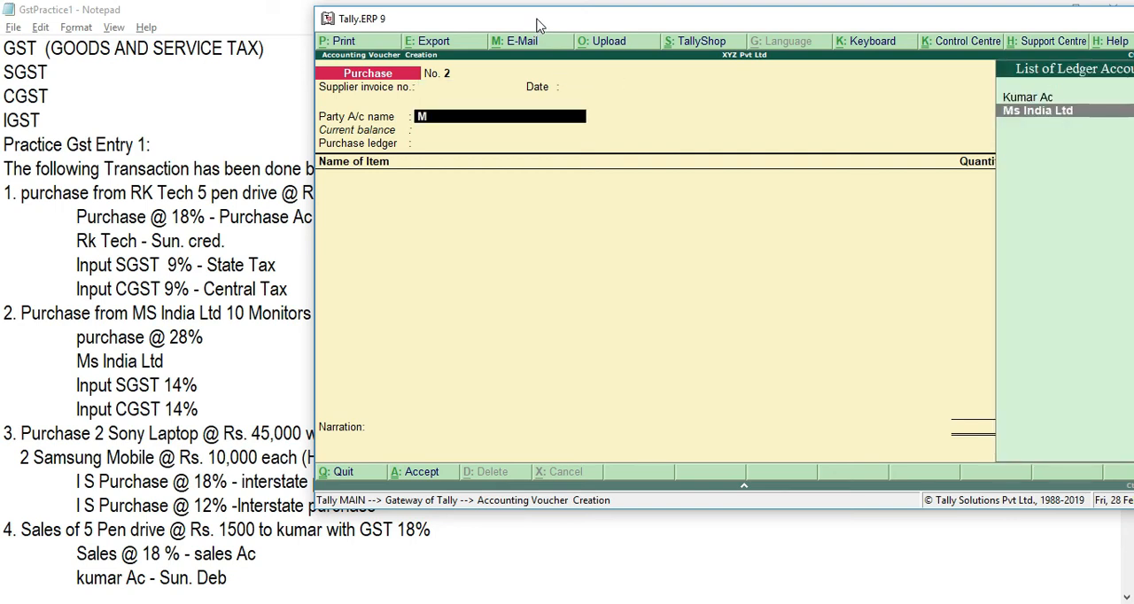
pyautogui.press('Return')
pyautogui.press('Return')
pyautogui.press('Return')
pyautogui.press('Return')
pyautogui.press('Return')
pyautogui.press('Return')
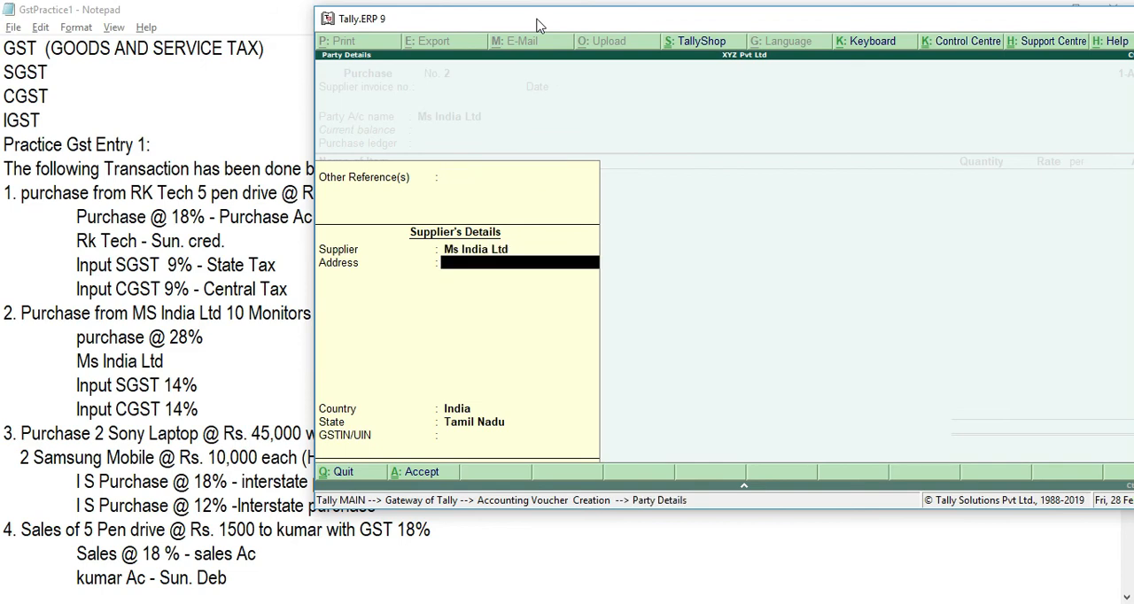
pyautogui.press('Return')
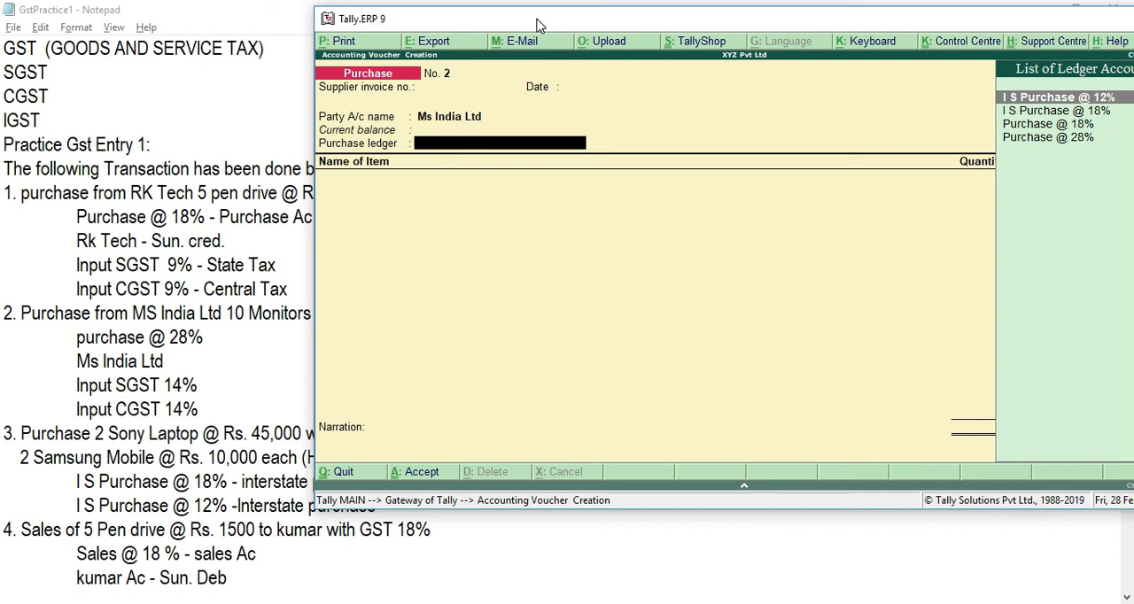
# Step: Set the purchase ledger of the Ms India Ltd voucher to Purchase @ 28%
pyautogui.press('Down')
pyautogui.press('Down')
pyautogui.press('Down')
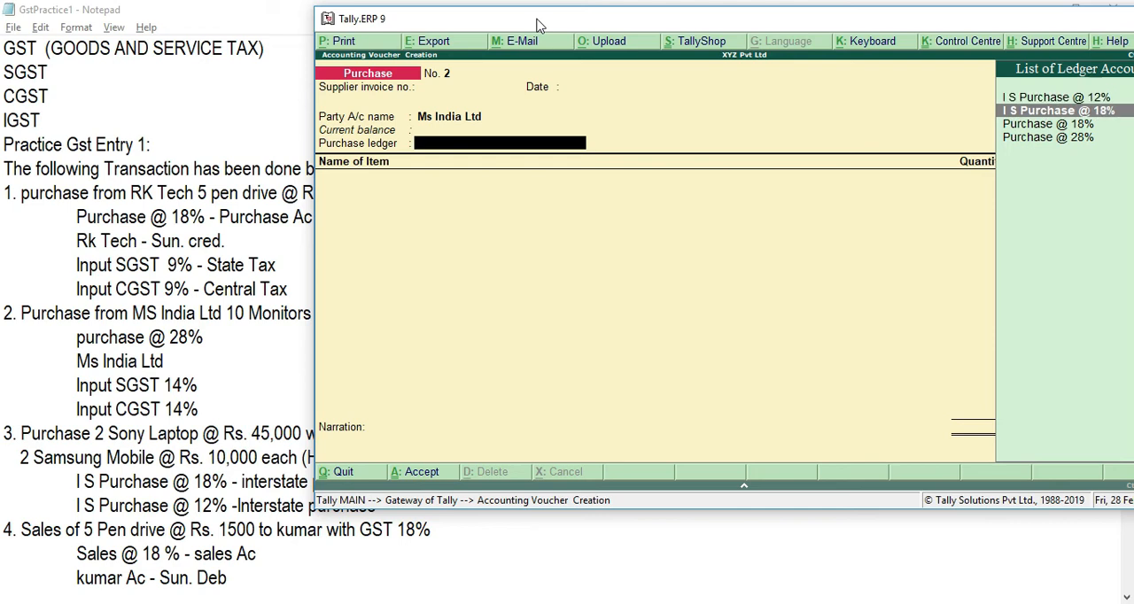
pyautogui.press('Return')
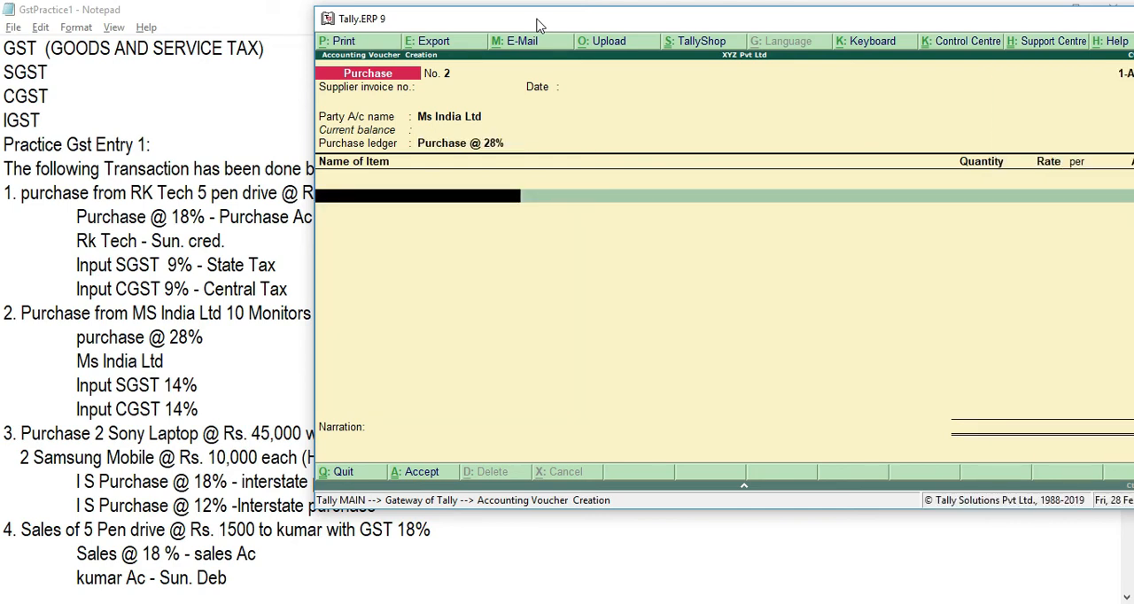
# Step: Enter 10 Nos of Monitor at a rate of 4,000 in the Ms India Ltd purchase voucher, checking the rate in the Notepad notes
pyautogui.write('MO')
pyautogui.press('Return')
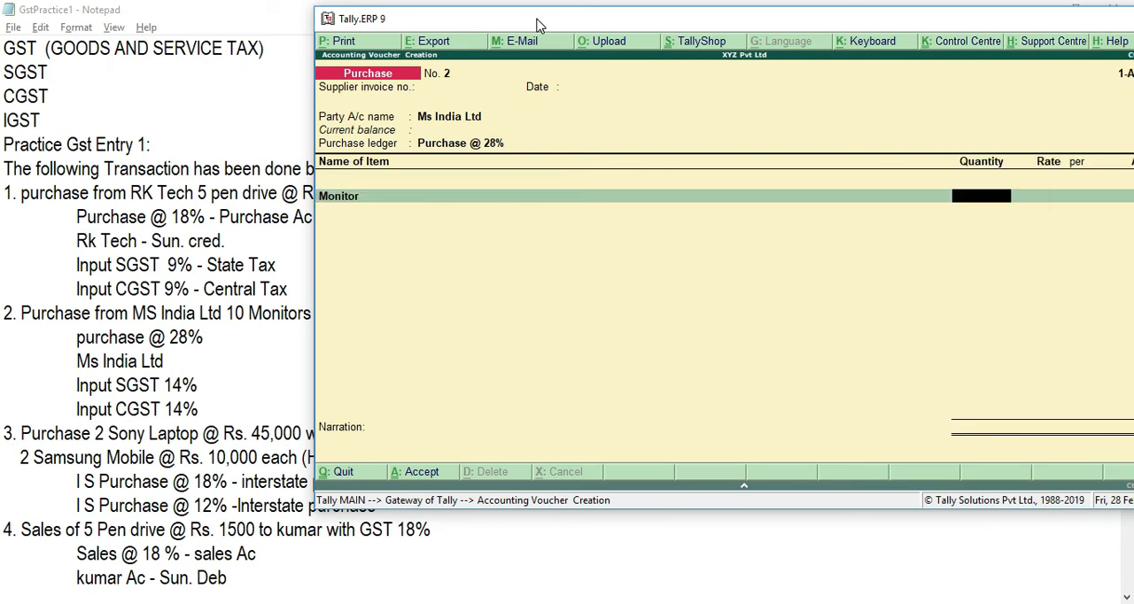
pyautogui.write('10')
pyautogui.press('Return')
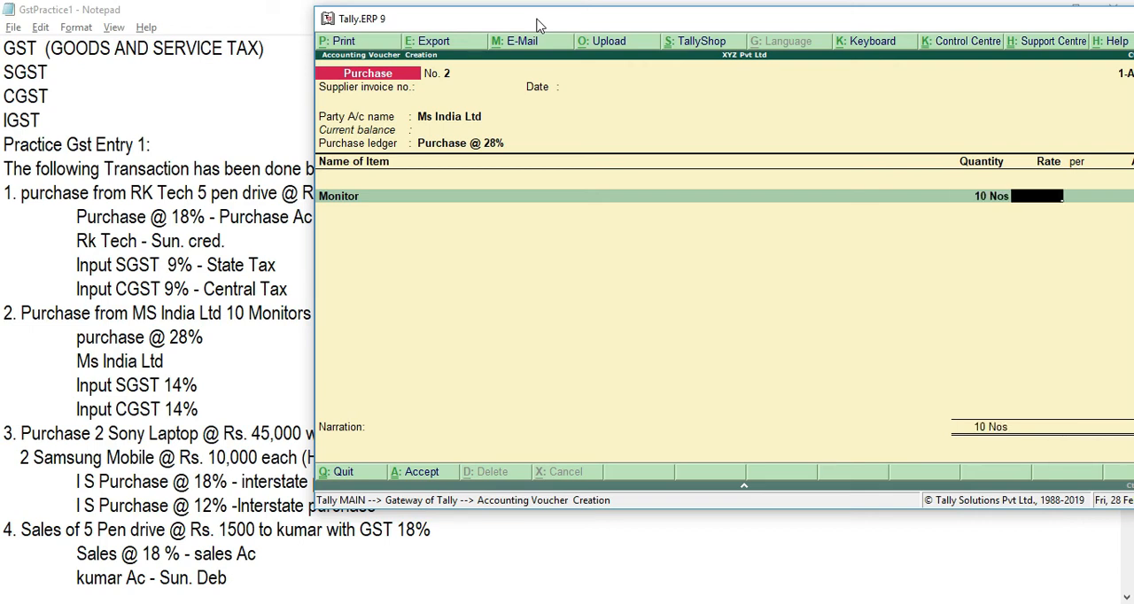
pyautogui.hotkey('alt', 'Tab')
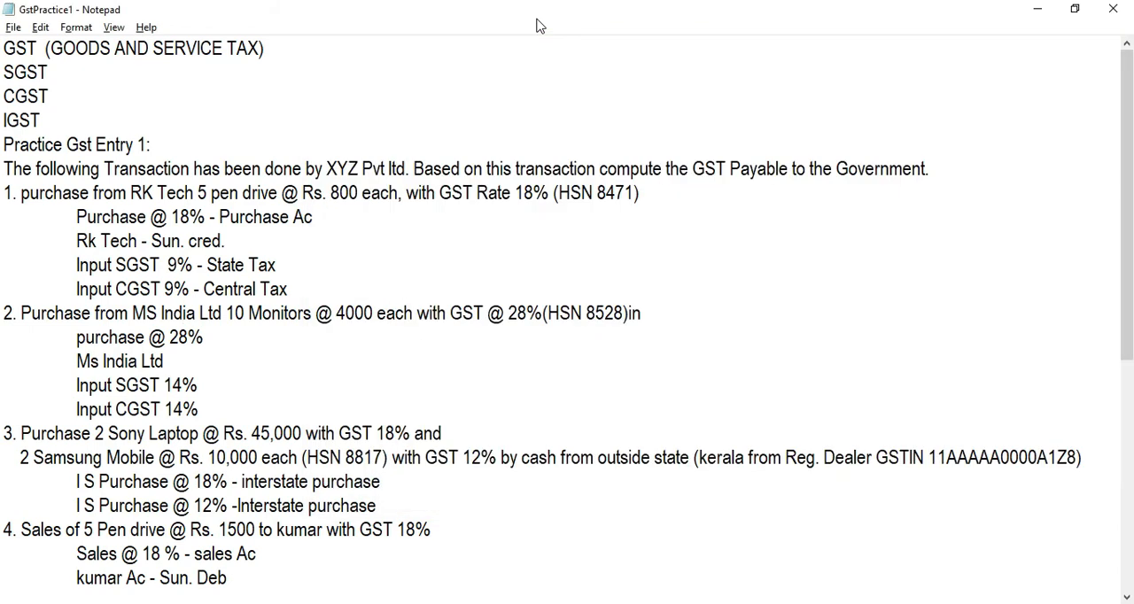
pyautogui.hotkey('alt', 'Tab')
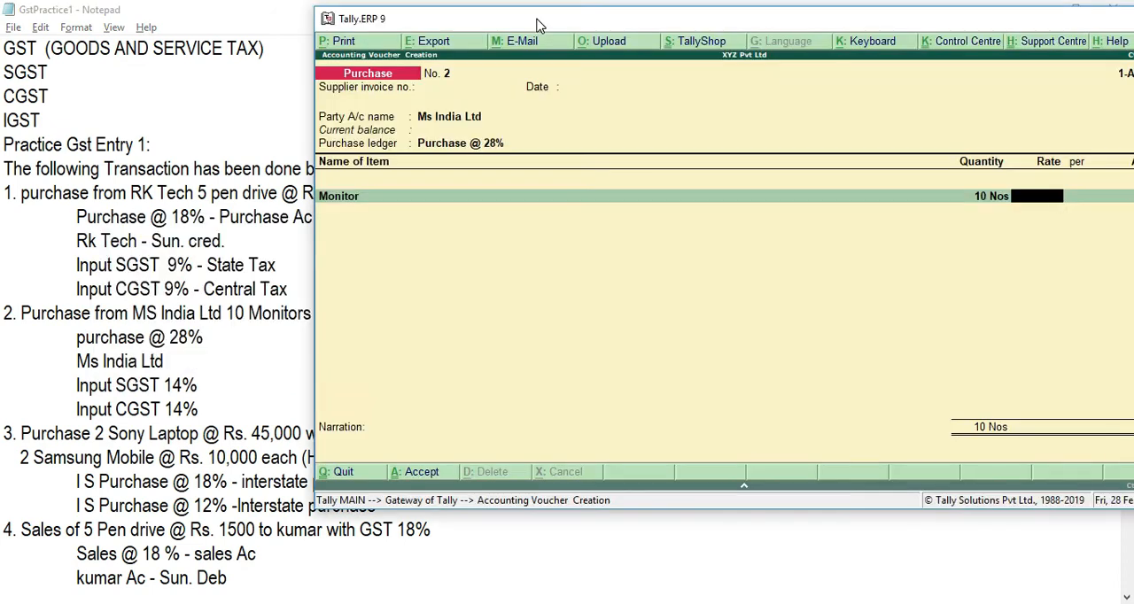
pyautogui.write('4000')
pyautogui.press('Return')
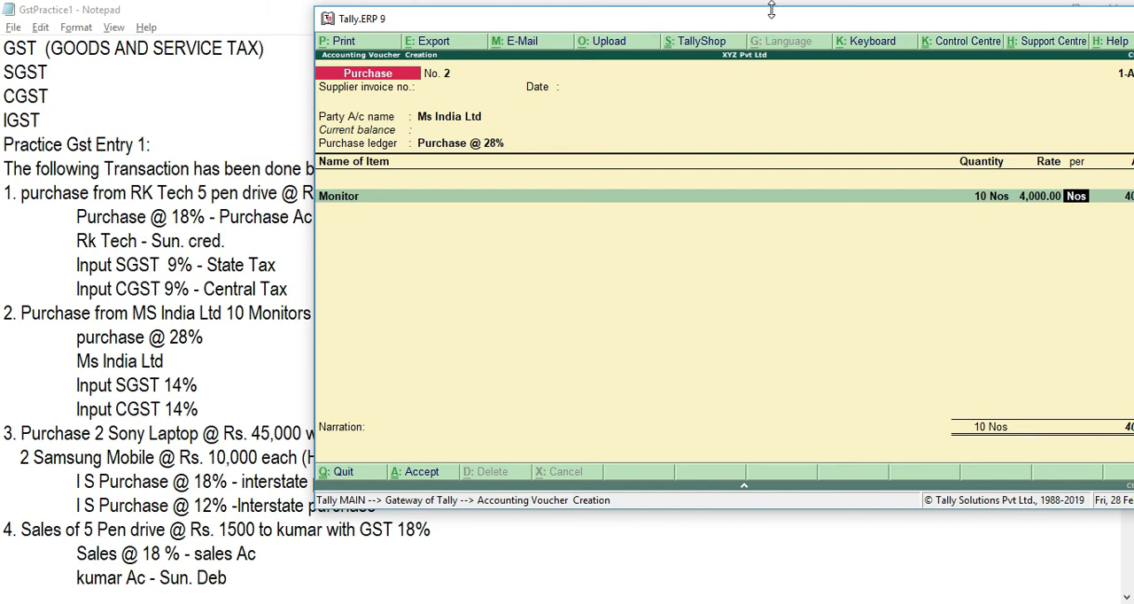
pyautogui.moveTo(771, 9); pyautogui.dragTo(765, 58)
pyautogui.press('Return')
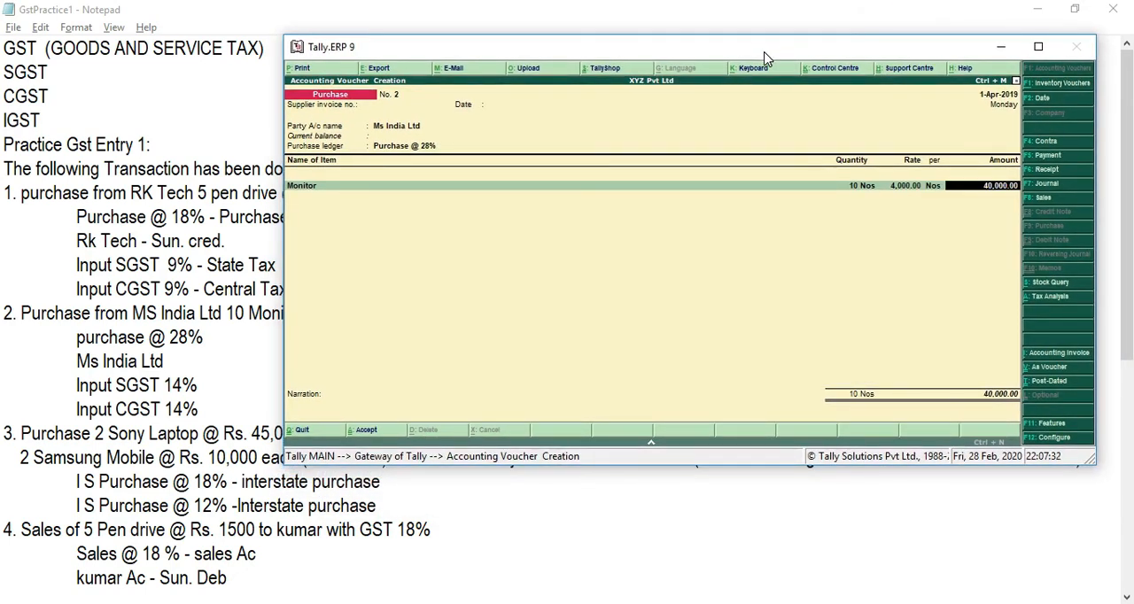
pyautogui.press('Return')
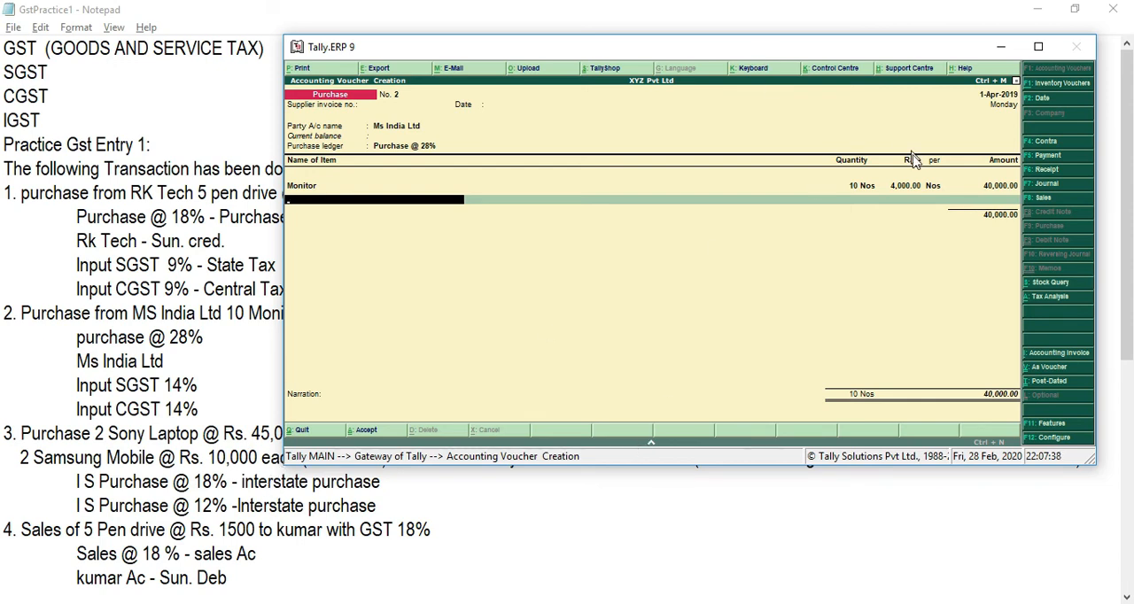
# Step: Maximize the Tally.ERP 9 window and add the Input CGST 14% and Input SGST 14% ledgers below the Monitor item
pyautogui.click(1039, 46)
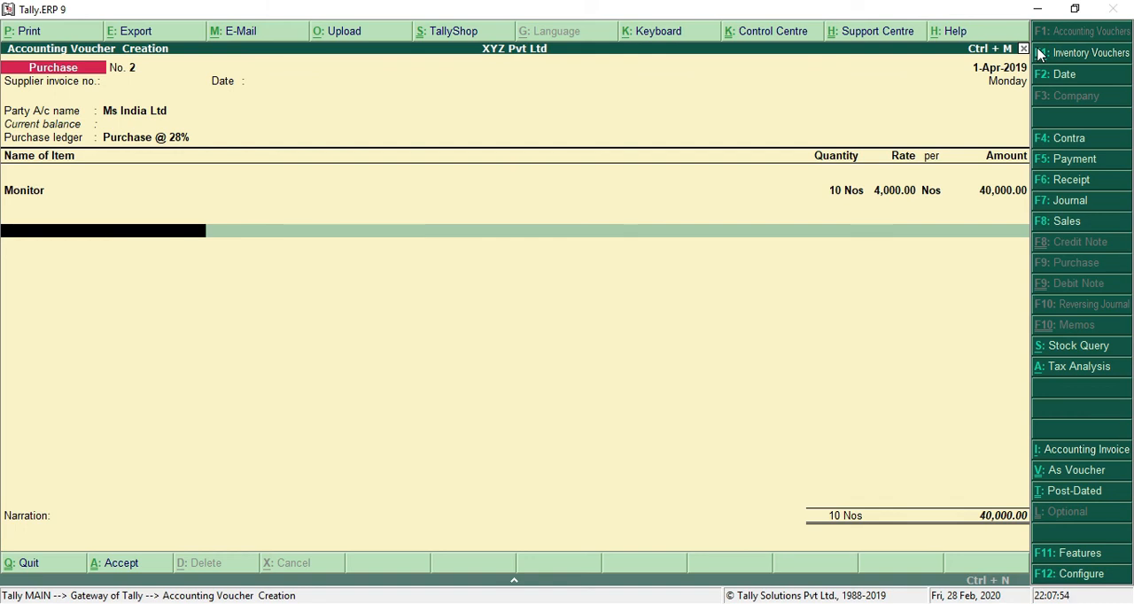
pyautogui.write('IN')
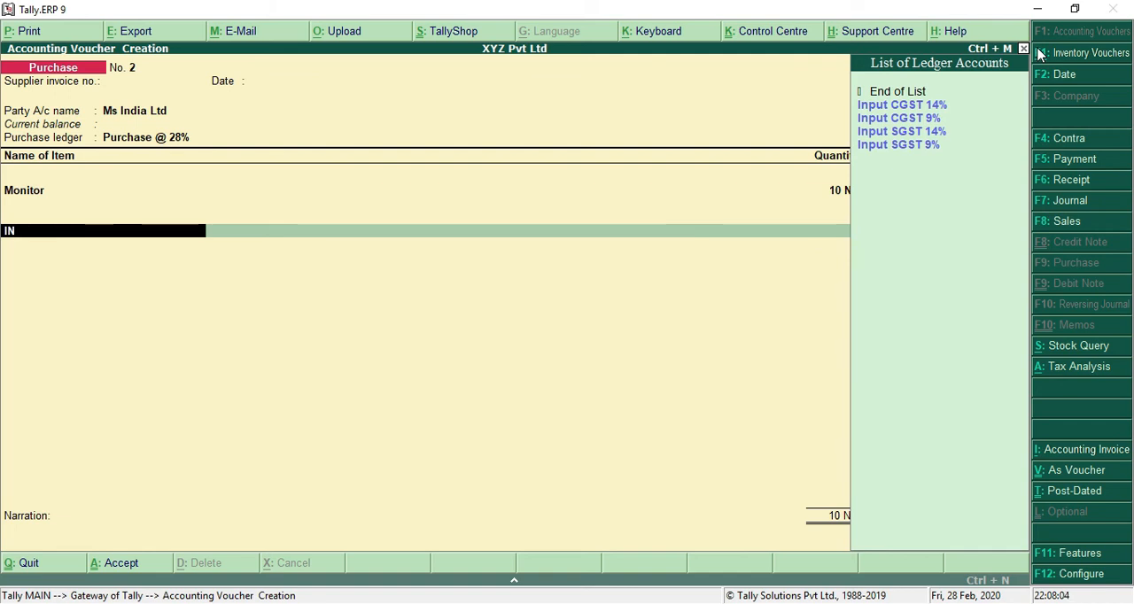
pyautogui.press('Down')
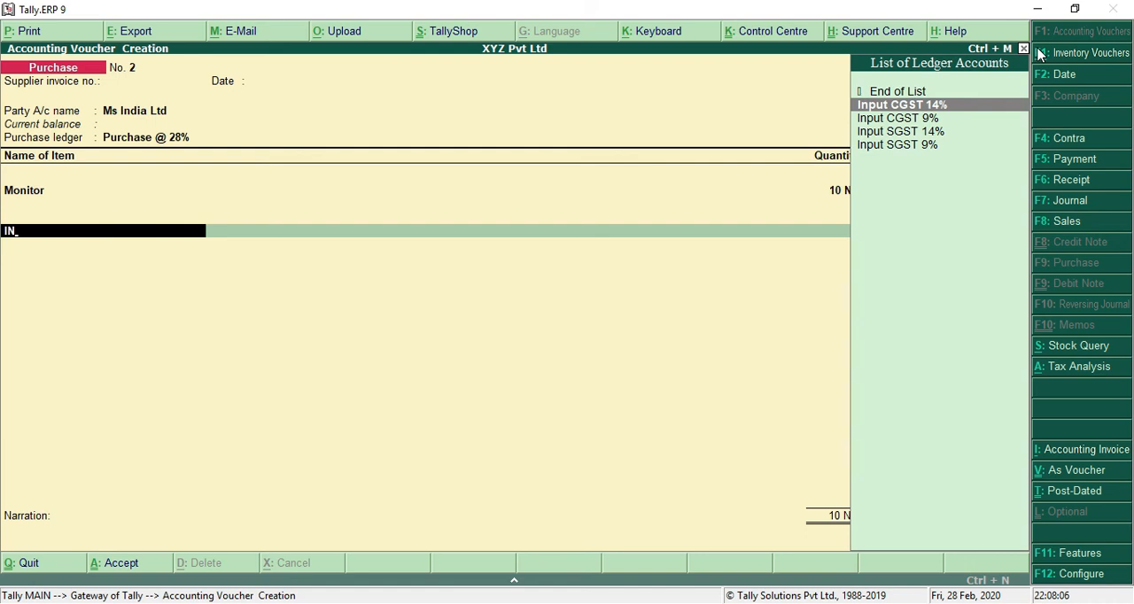
pyautogui.press('Return')
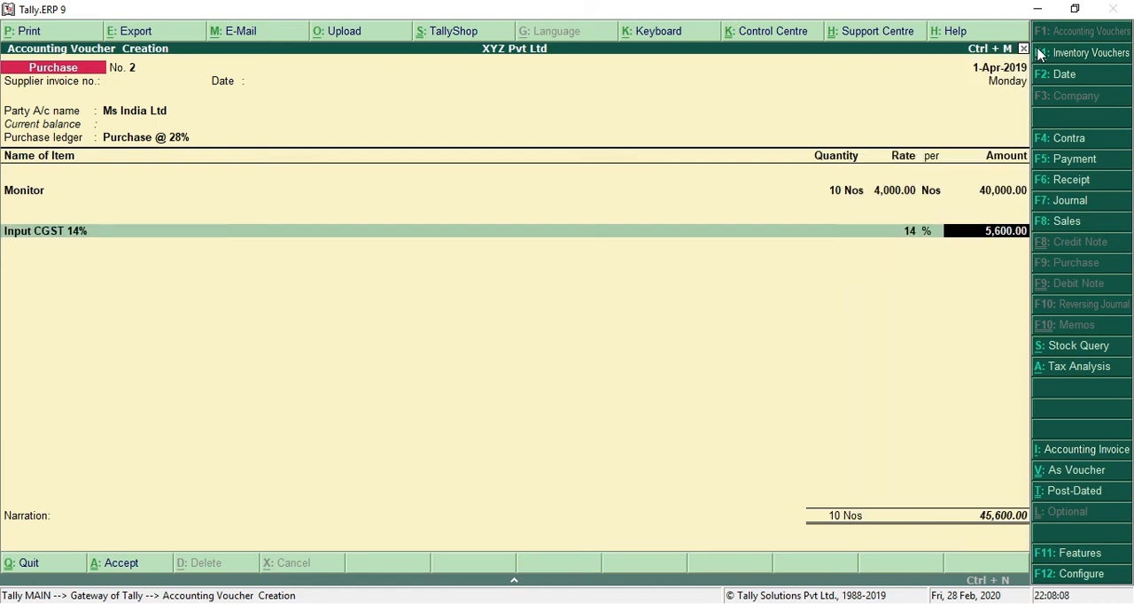
pyautogui.press('Return')
pyautogui.write('IN')
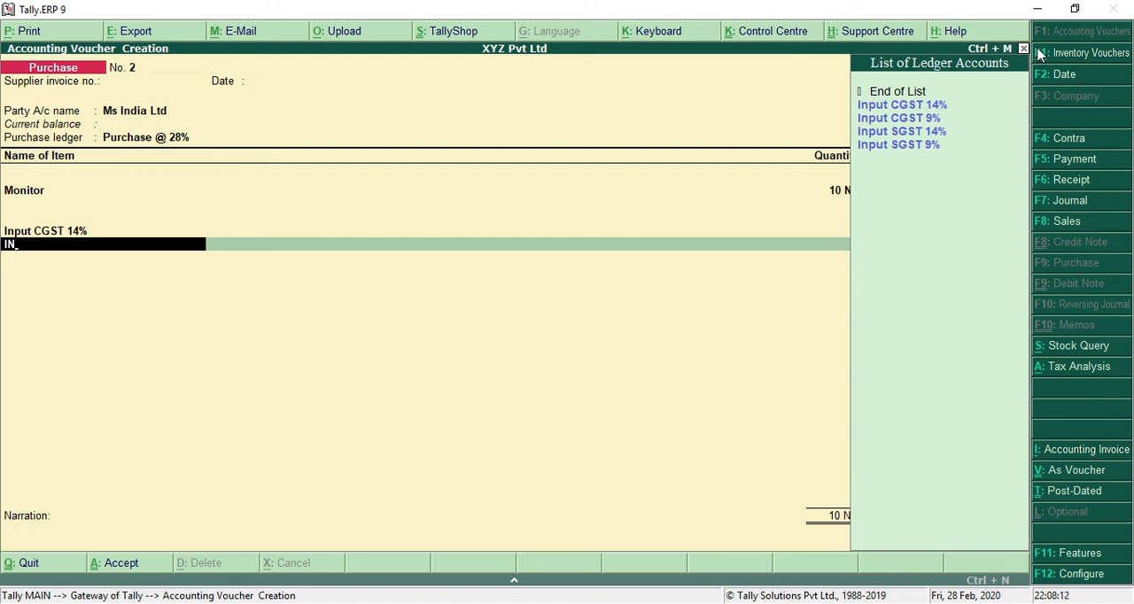
pyautogui.press('Down')
pyautogui.press('Down')
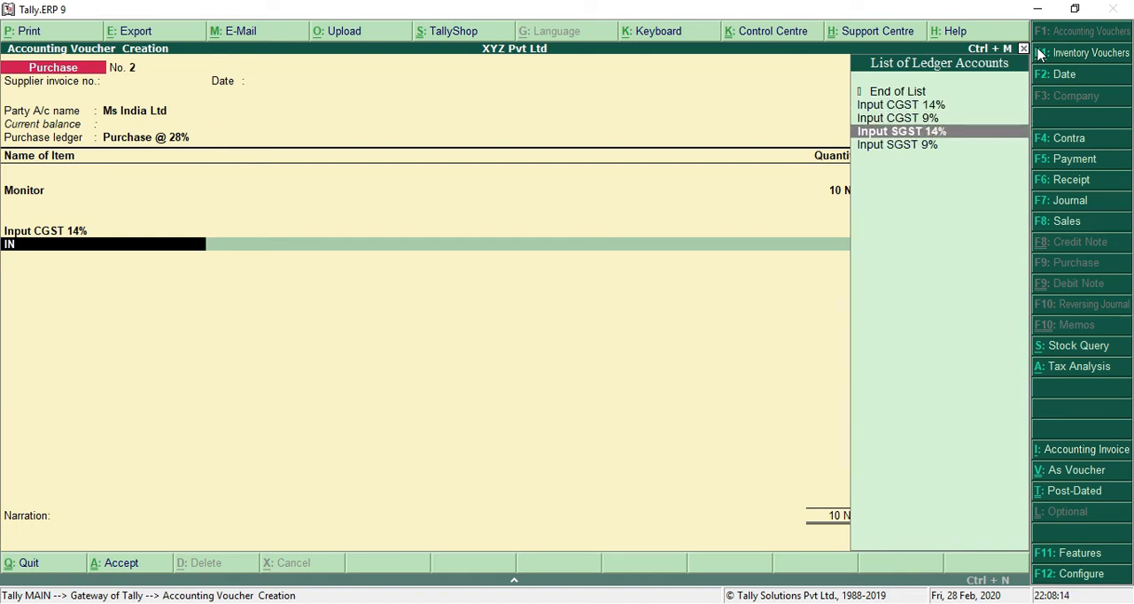
pyautogui.press('Return')
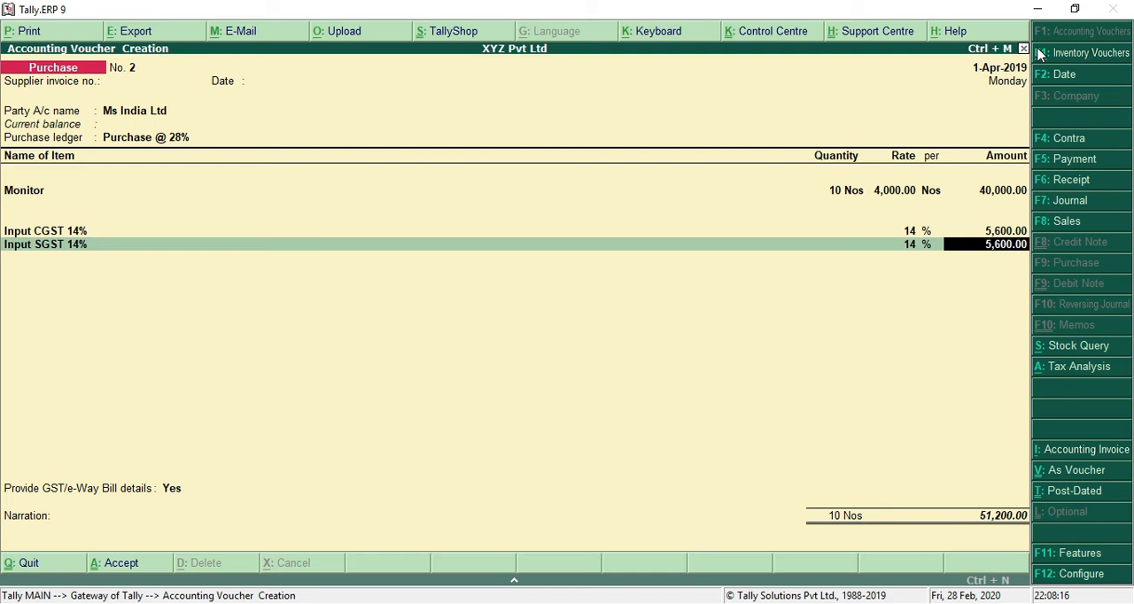
pyautogui.press('Return')
pyautogui.press('Return')
pyautogui.press('Return')
pyautogui.press('Return')
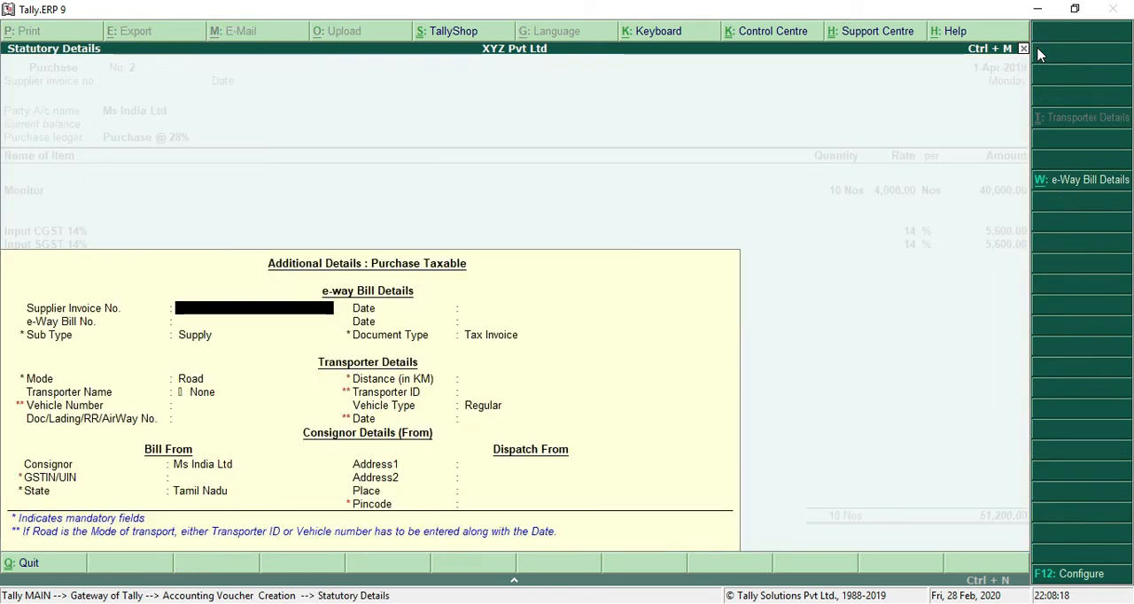
# Step: End the ledger entries, keep GST/e-Way Bill details at Yes and accept the additional purchase details without filling them in
pyautogui.press('Return')
pyautogui.press('Return')
pyautogui.press('Return')
pyautogui.press('Return')
pyautogui.press('Return')
pyautogui.press('Return')
pyautogui.press('Return')
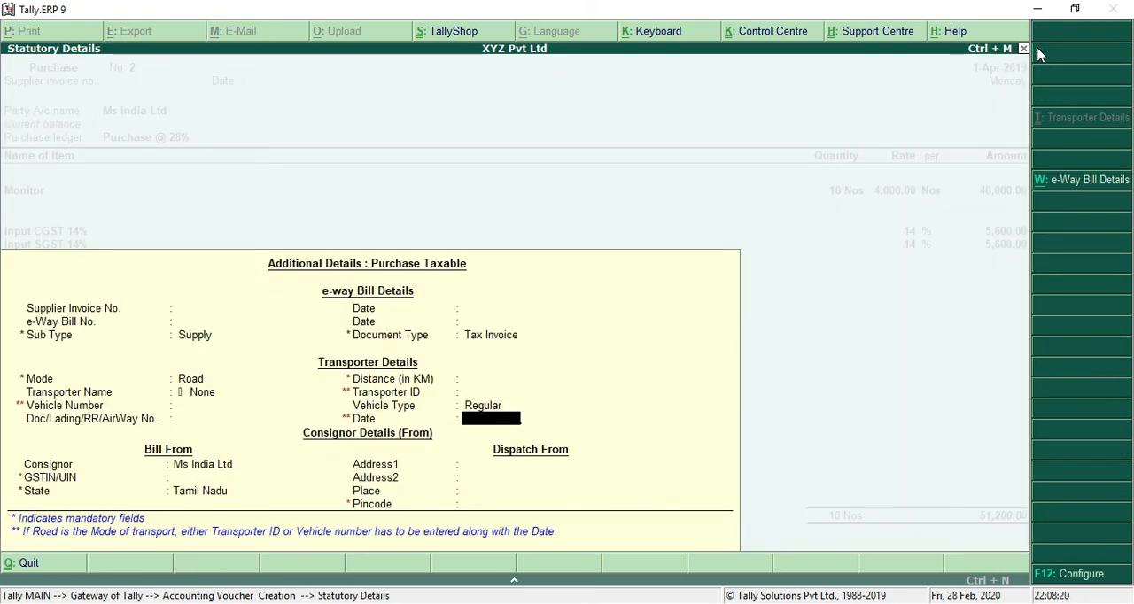
pyautogui.press('Return')
pyautogui.press('Return')
pyautogui.press('Return')
pyautogui.press('Return')
pyautogui.press('Return')
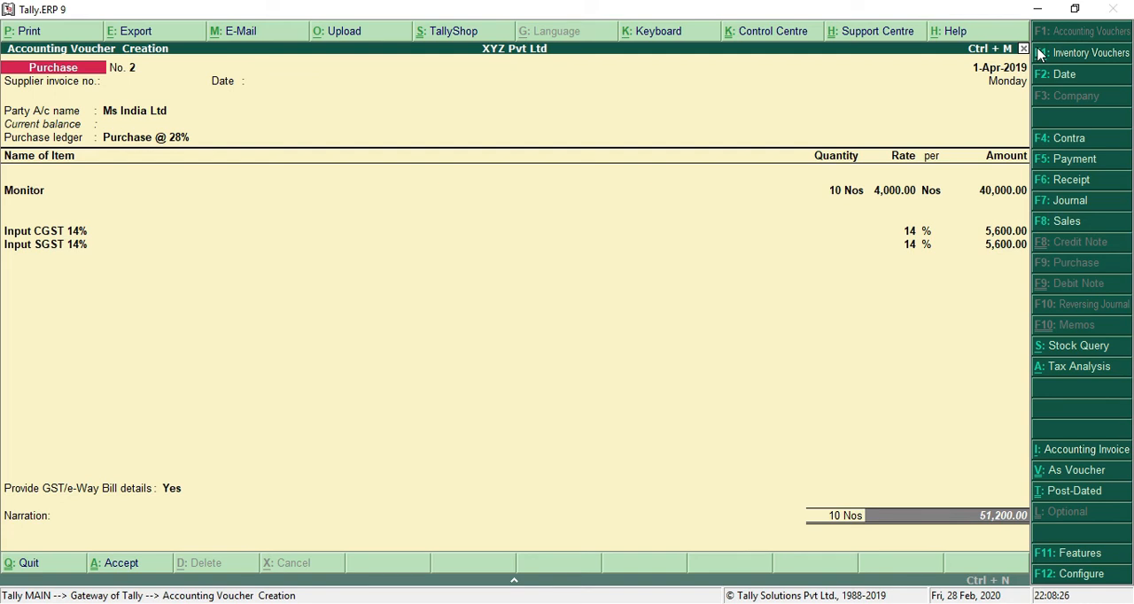
# Step: Leave the narration empty and save the Ms India Ltd purchase voucher
pyautogui.press('Return')
pyautogui.press('Return')
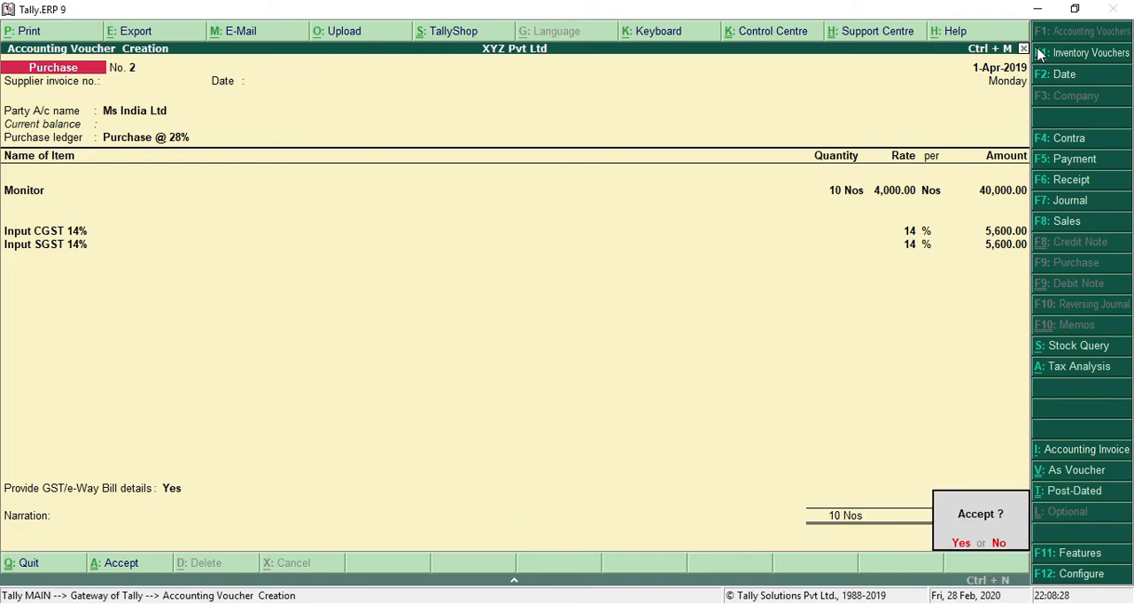
pyautogui.press('Return')
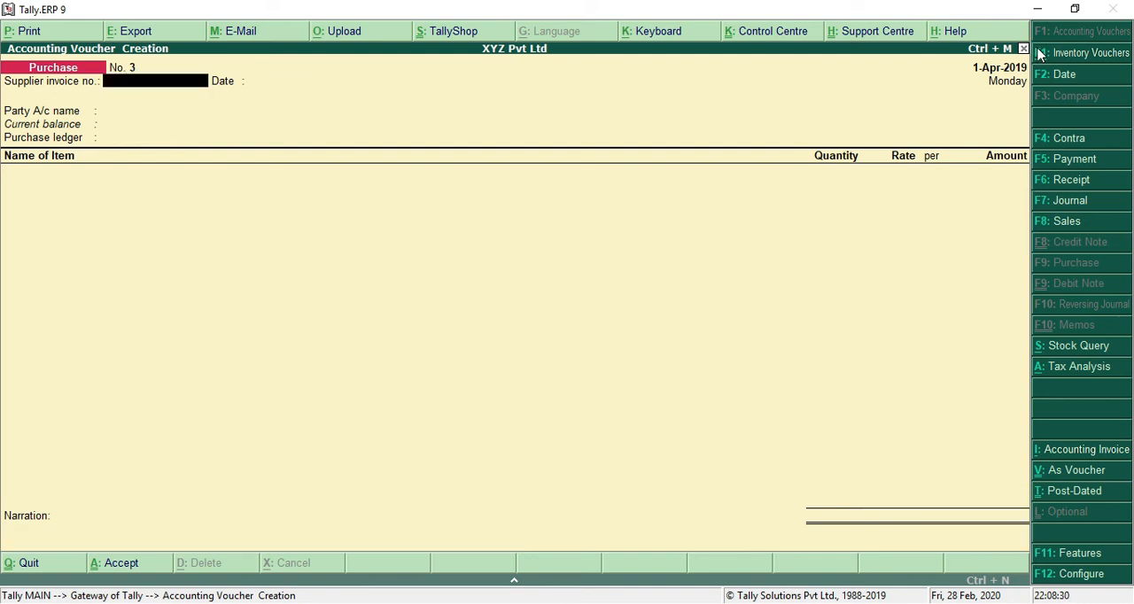
# Step: Switch to the Notepad notes and read the third transaction, the interstate purchase of Sony laptops and Samsung mobiles
pyautogui.hotkey('alt', 'Tab')
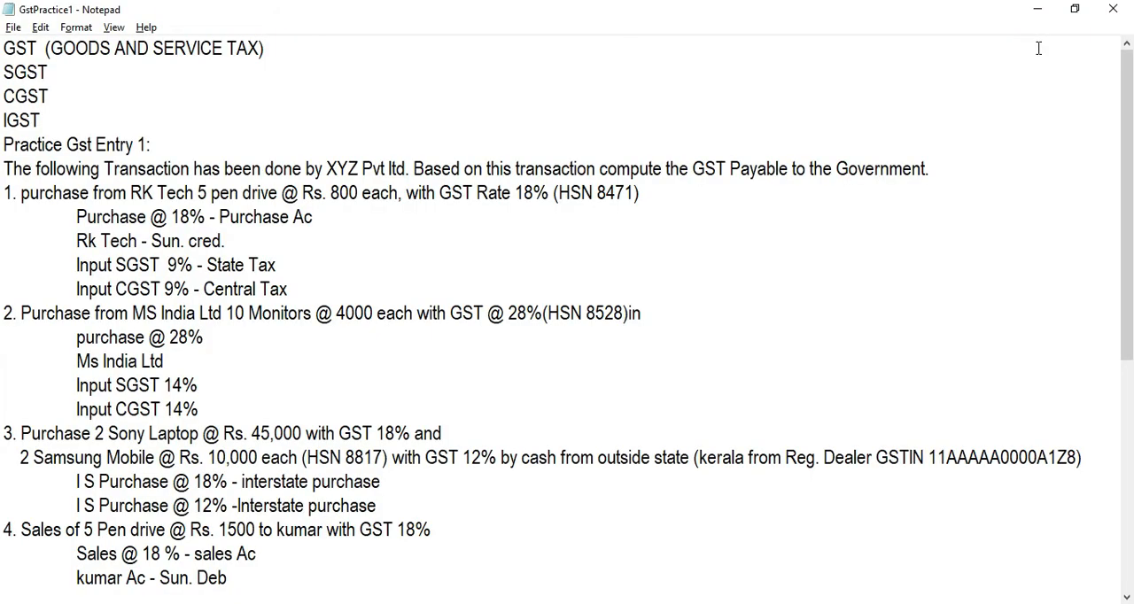
pyautogui.press('Down')
pyautogui.press('Down')
pyautogui.press('Down')
pyautogui.press('Down')
pyautogui.press('Down')
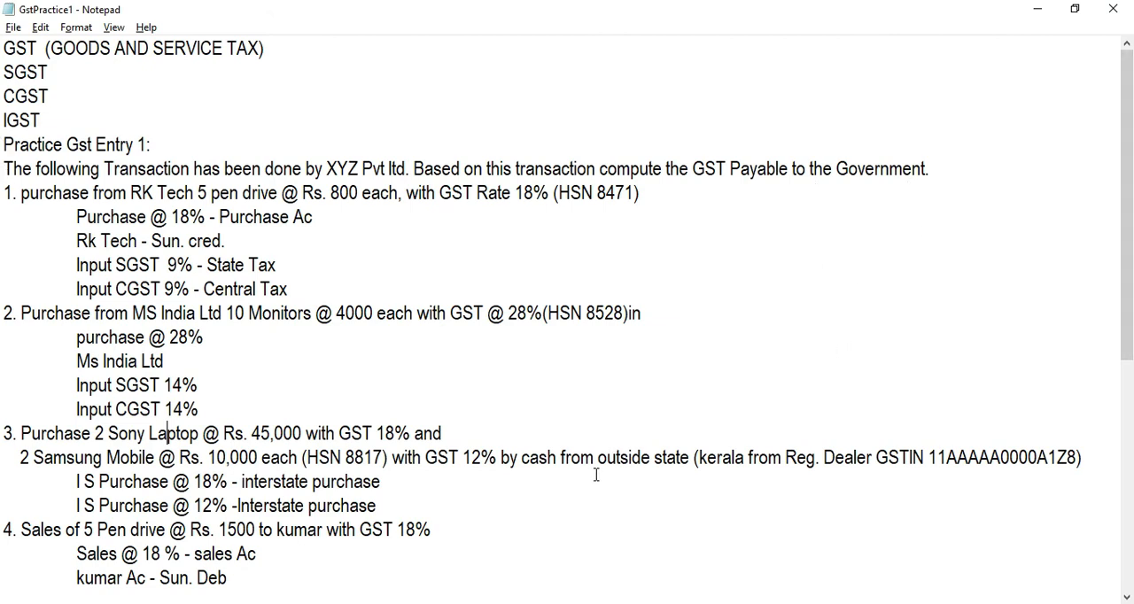
# Step: Examine the third transaction's quantities, rates, GST percentages and outside-state terms in the notes
pyautogui.doubleClick(647, 458)
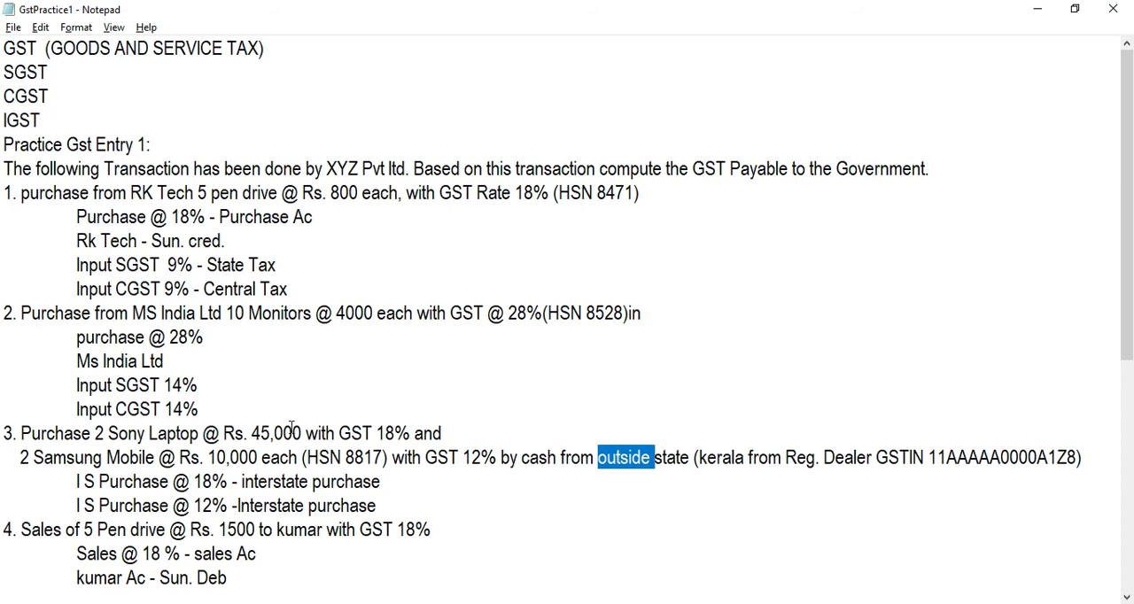
pyautogui.press('alt')
pyautogui.click(406, 436)
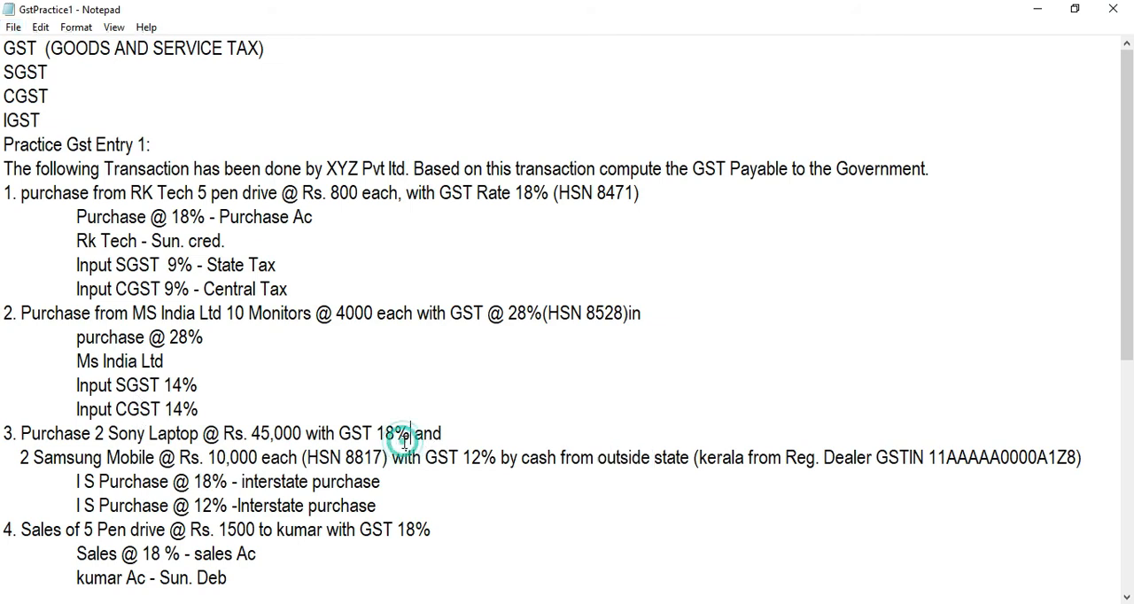
pyautogui.click(157, 433)
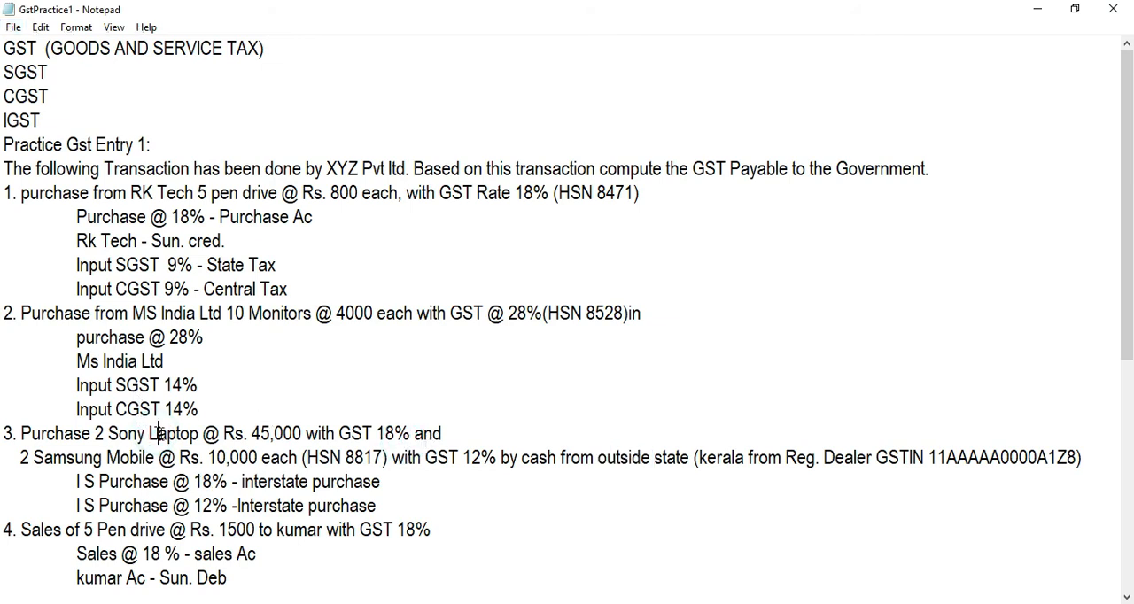
pyautogui.click(388, 425)
pyautogui.click(492, 453)
pyautogui.click(326, 426)
pyautogui.click(387, 433)
# Step: Switch to Tally.ERP 9, leave the supplier invoice number and date blank, and set Cash as the party account with its default details
pyautogui.hotkey('alt', 'Tab')
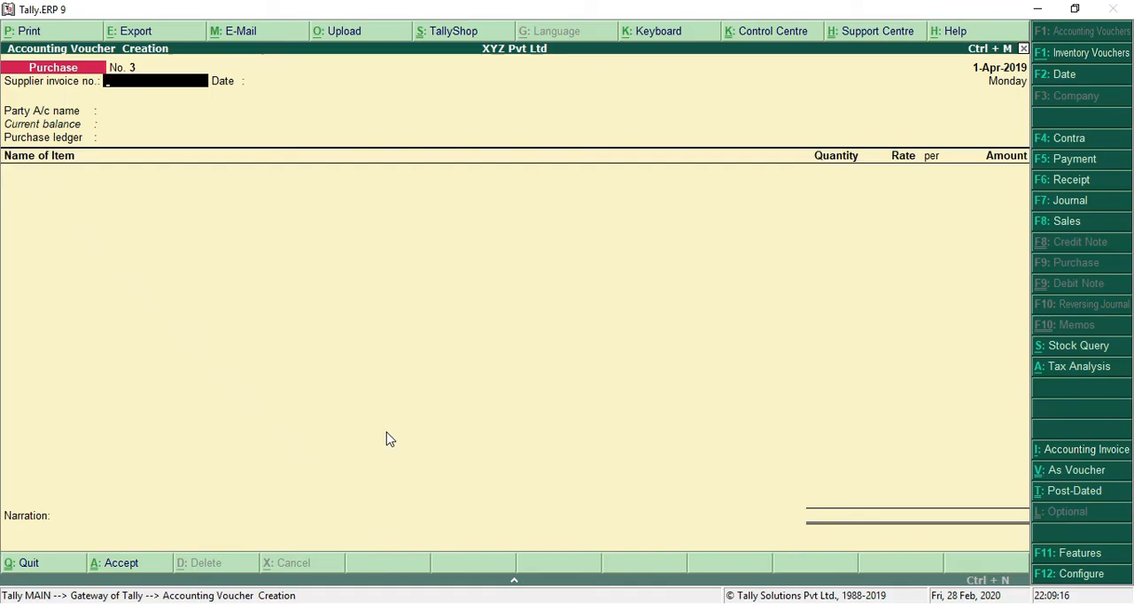
pyautogui.press('Return')
pyautogui.press('Return')
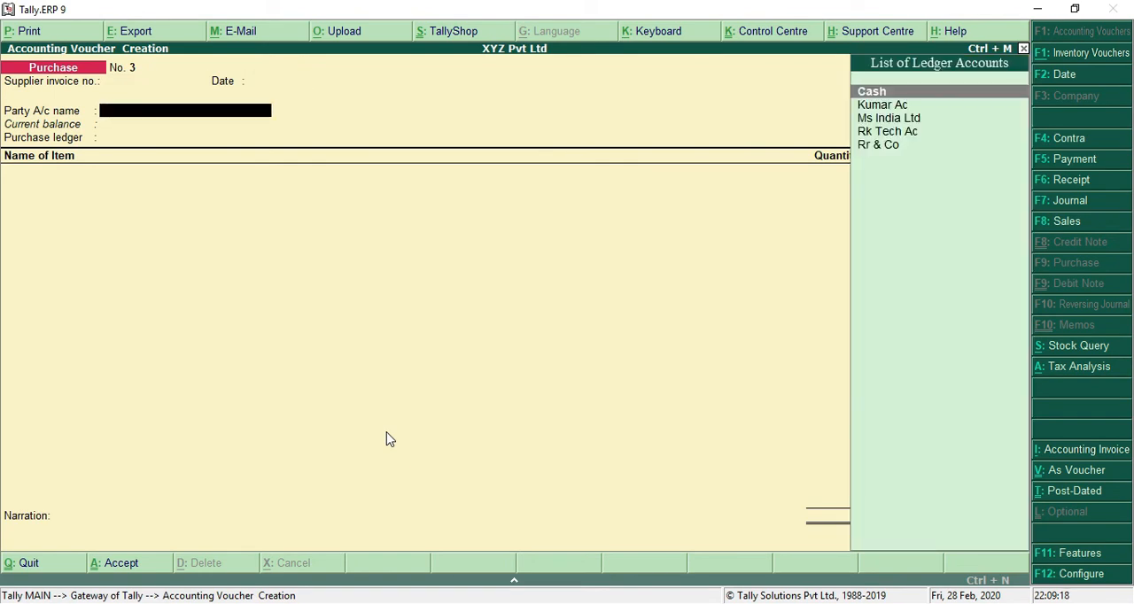
pyautogui.hotkey('alt', 'Tab')
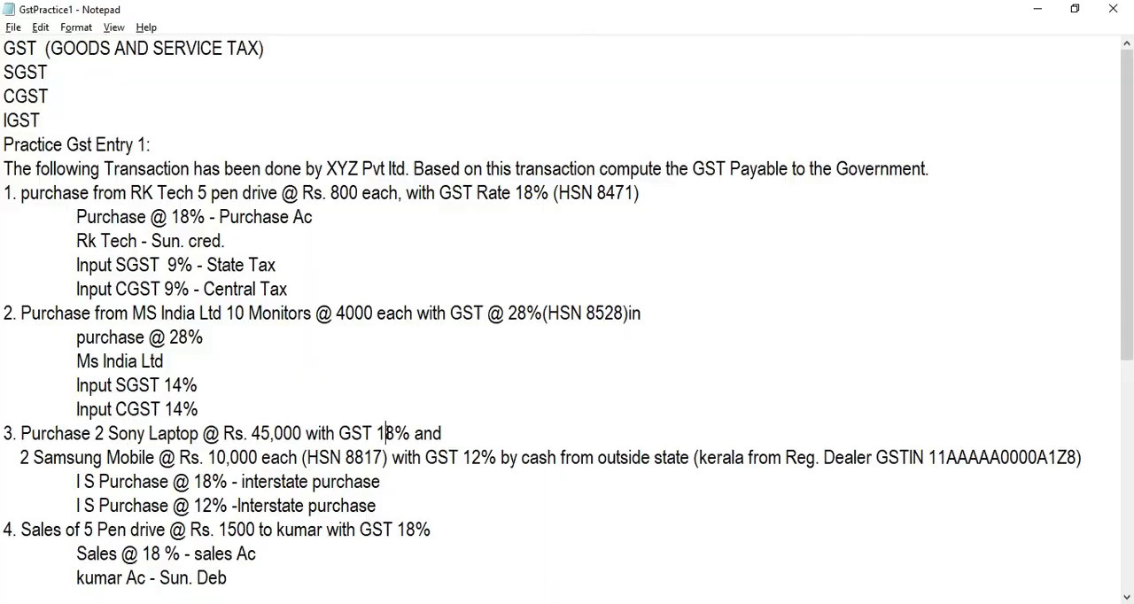
pyautogui.hotkey('alt', 'Tab')
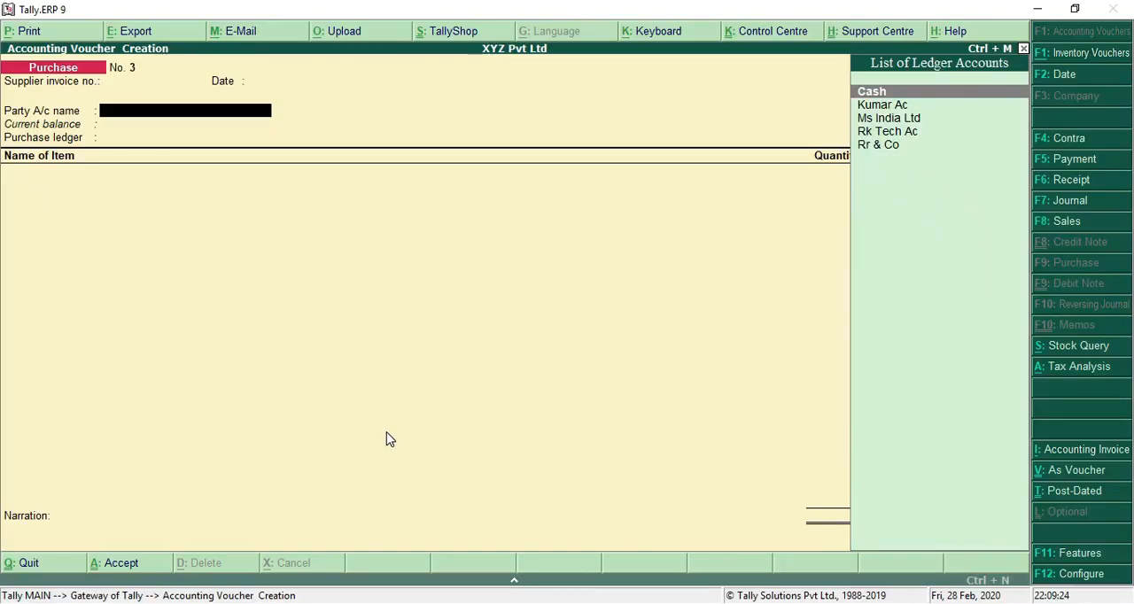
pyautogui.press('Return')
pyautogui.press('Return')
pyautogui.press('Return')
pyautogui.press('Return')
pyautogui.press('Return')
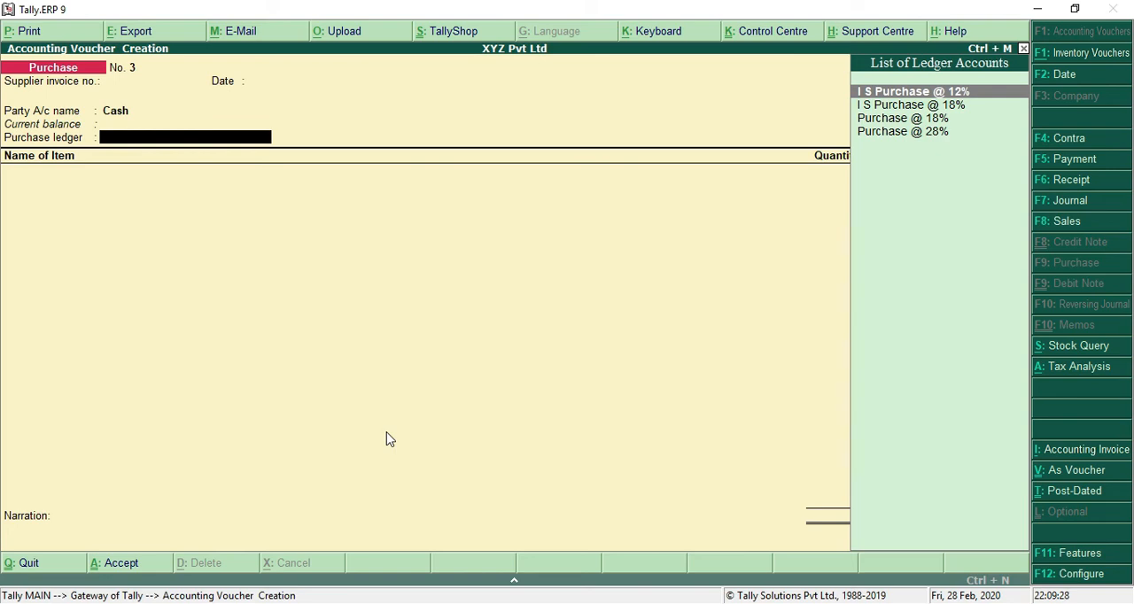
pyautogui.hotkey('alt', 'Tab')
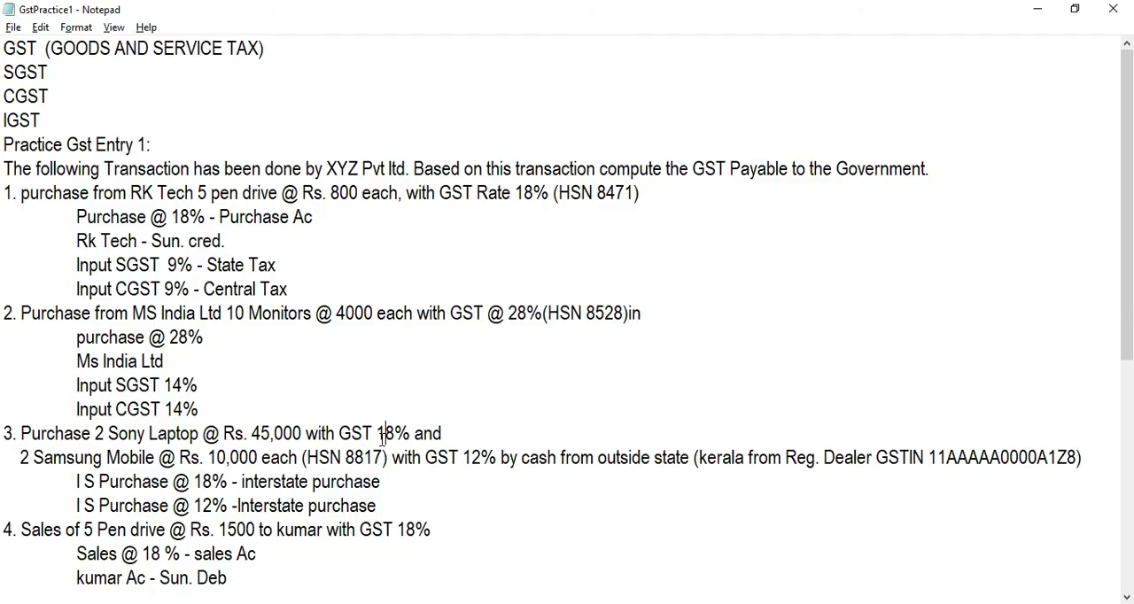
pyautogui.hotkey('alt', 'Tab')
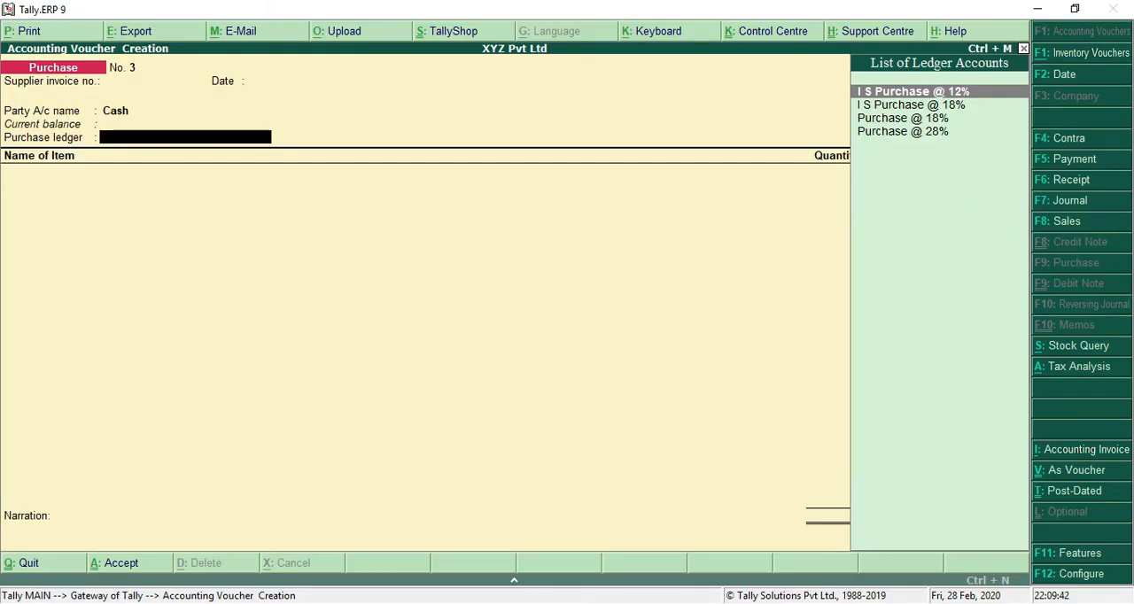
pyautogui.click(993, 603)
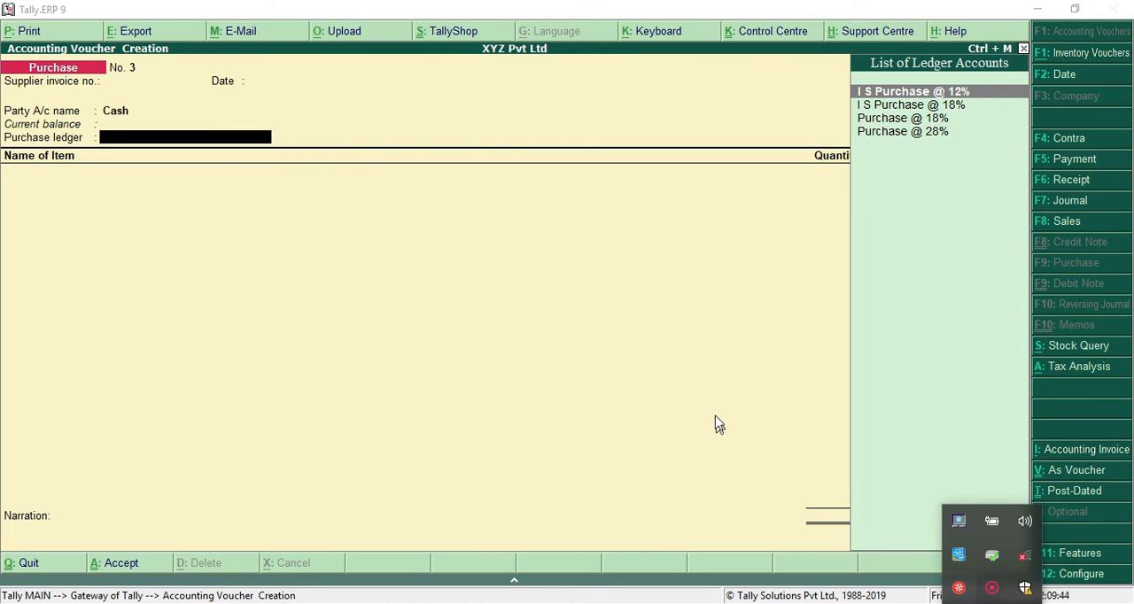
pyautogui.click(622, 358)
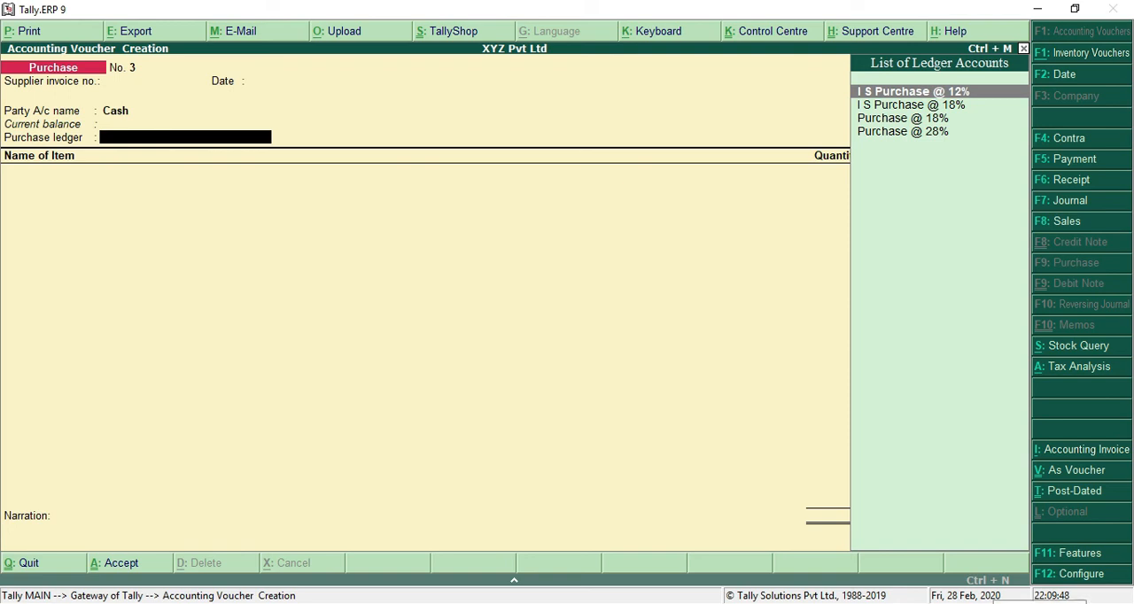
pyautogui.click(992, 603)
pyautogui.click(997, 588)
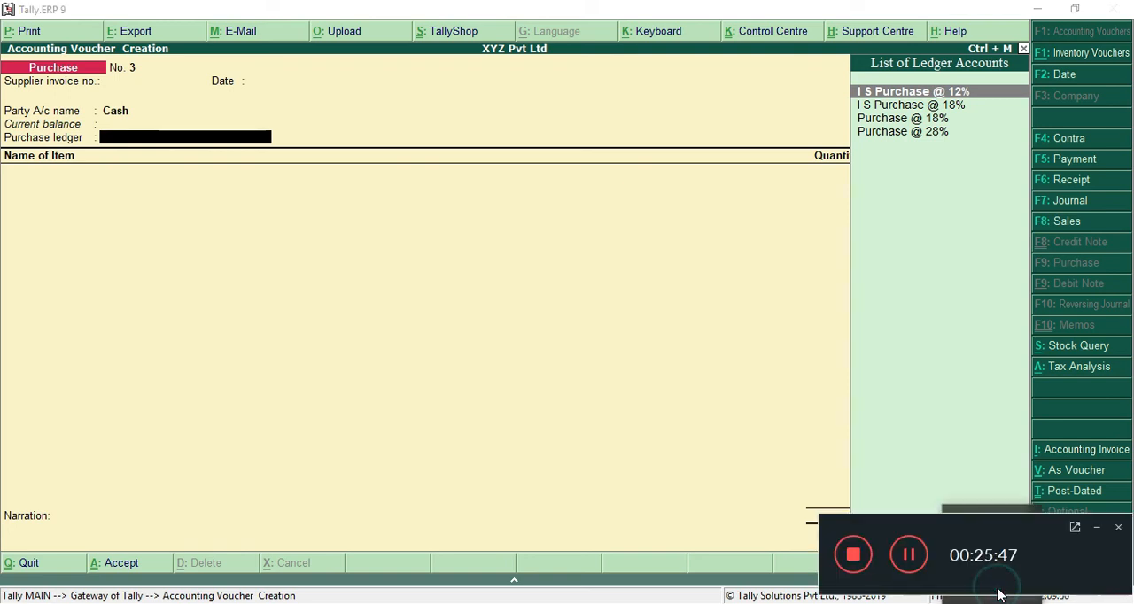
pyautogui.click(1100, 527)
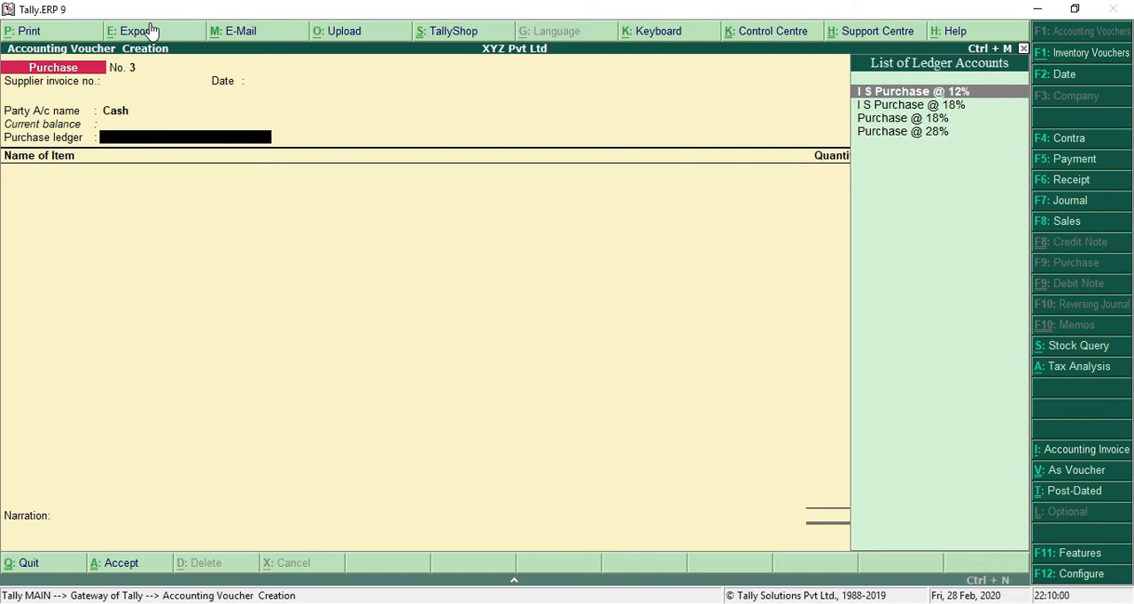
# Step: Choose I S Purchase @ 18% as the purchase ledger and check the third transaction's item in the Notepad notes
pyautogui.press('Down')
pyautogui.press('Return')
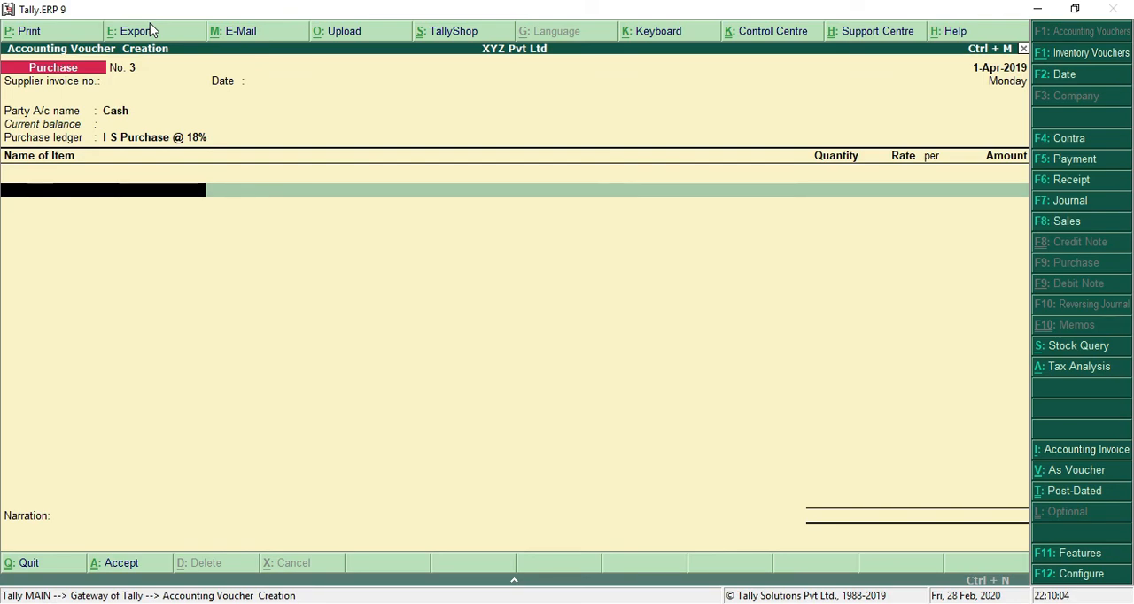
pyautogui.hotkey('alt', 'Tab')
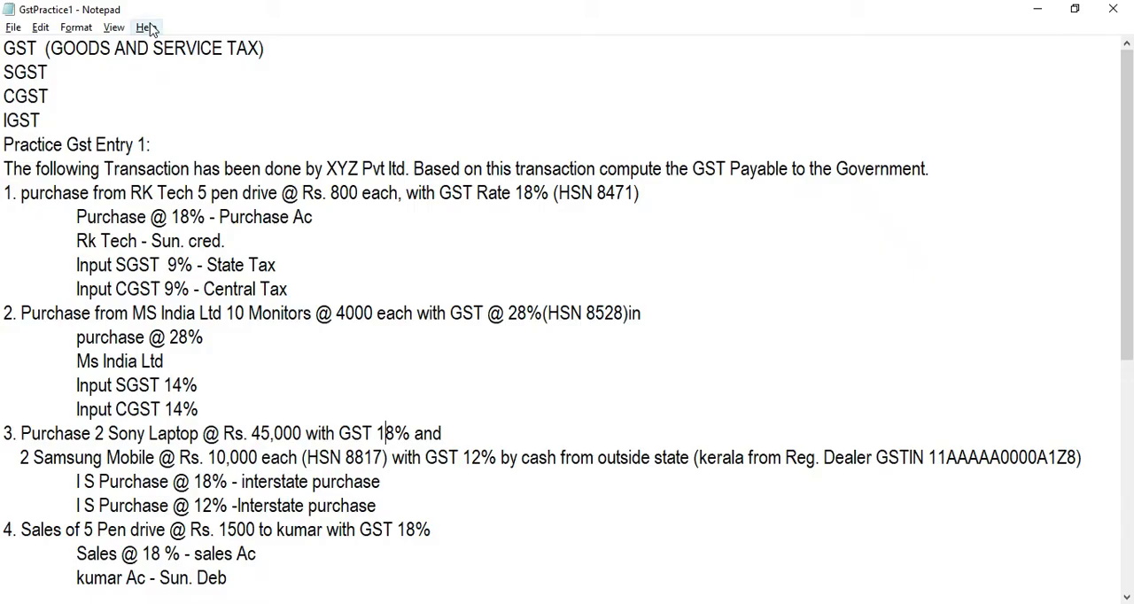
pyautogui.hotkey('alt', 'Tab')
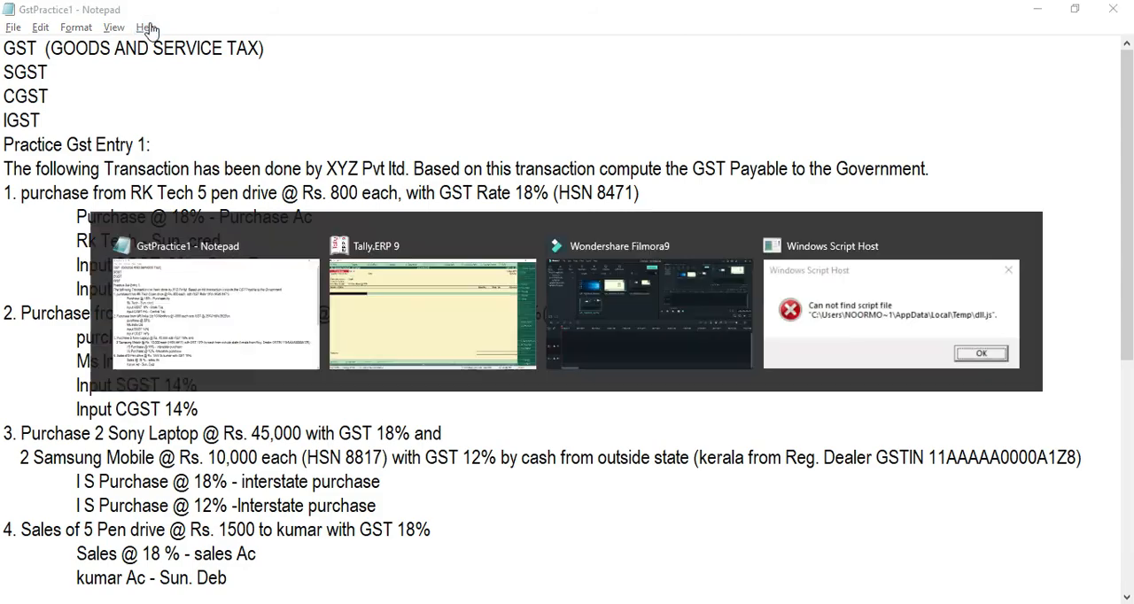
# Step: Add the Sony Laptop item to the Cash purchase voucher with quantity 2 and rate 45,000
pyautogui.write('SONY')
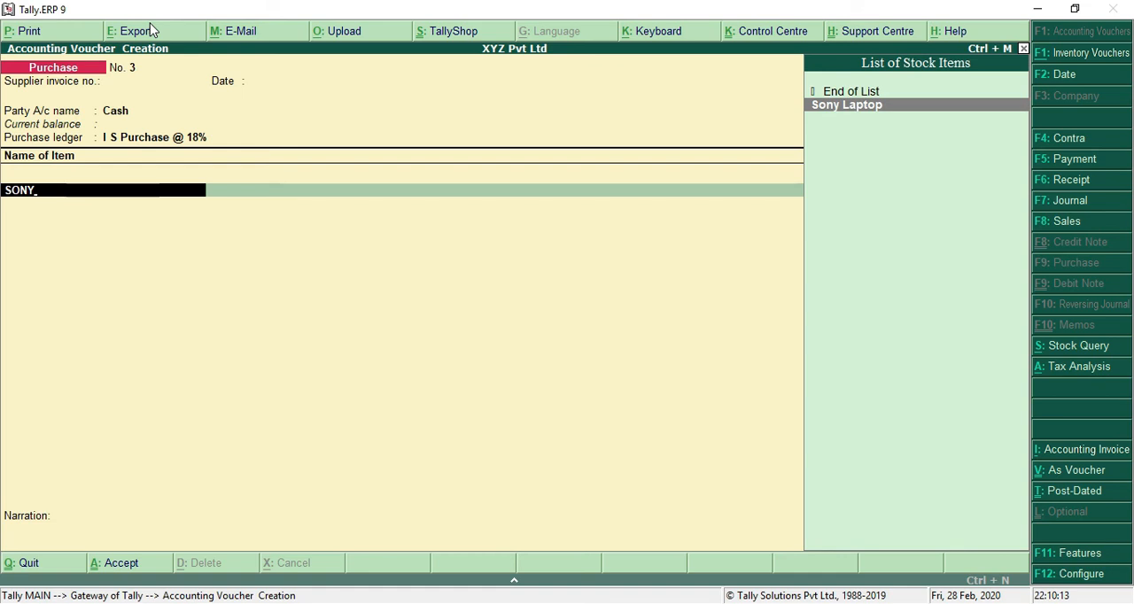
pyautogui.press('Return')
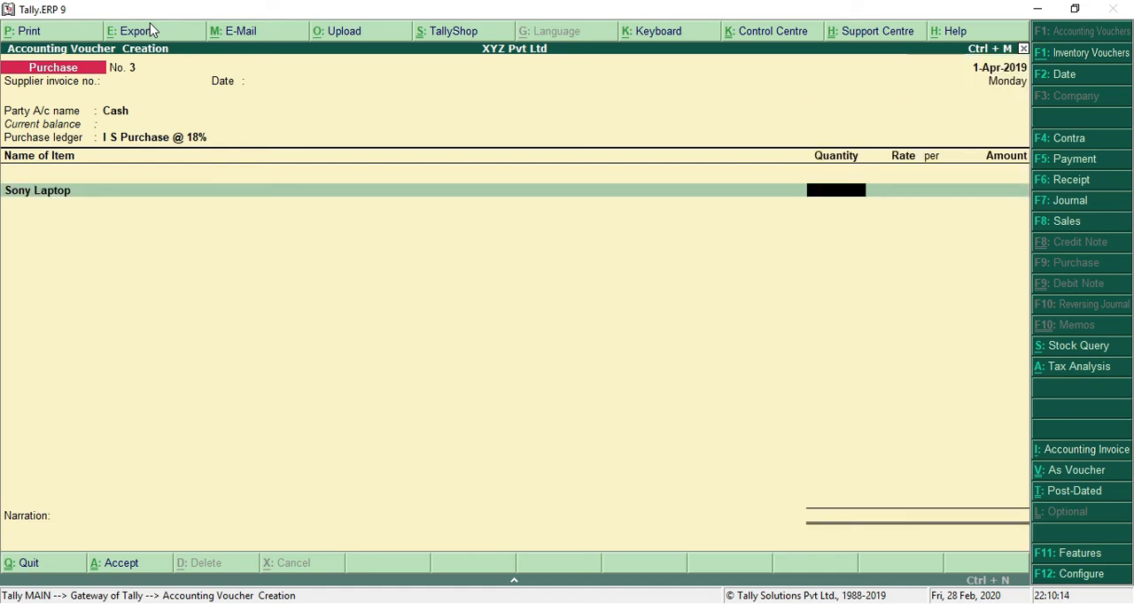
pyautogui.write('2')
pyautogui.press('Return')
pyautogui.write('45000')
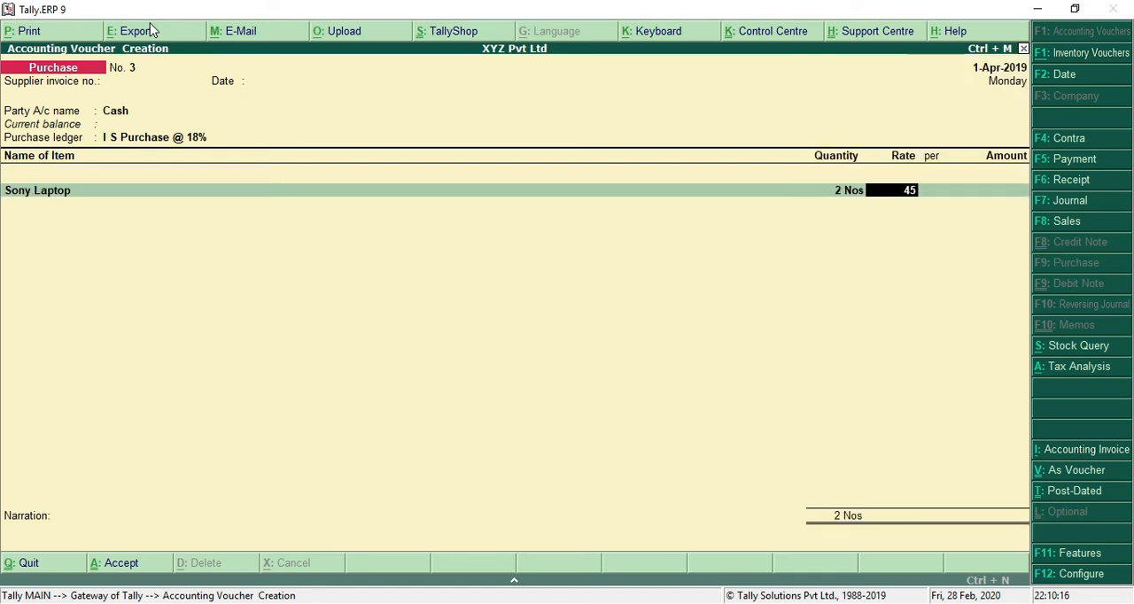
pyautogui.press('Return')
pyautogui.press('Return')
pyautogui.press('Return')
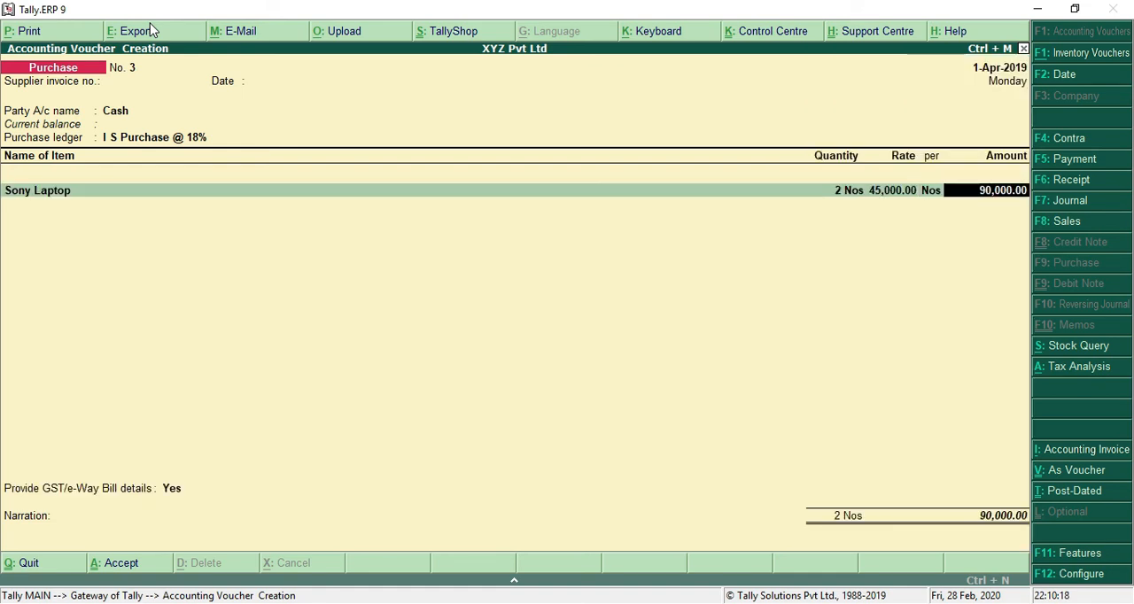
pyautogui.press('Return')
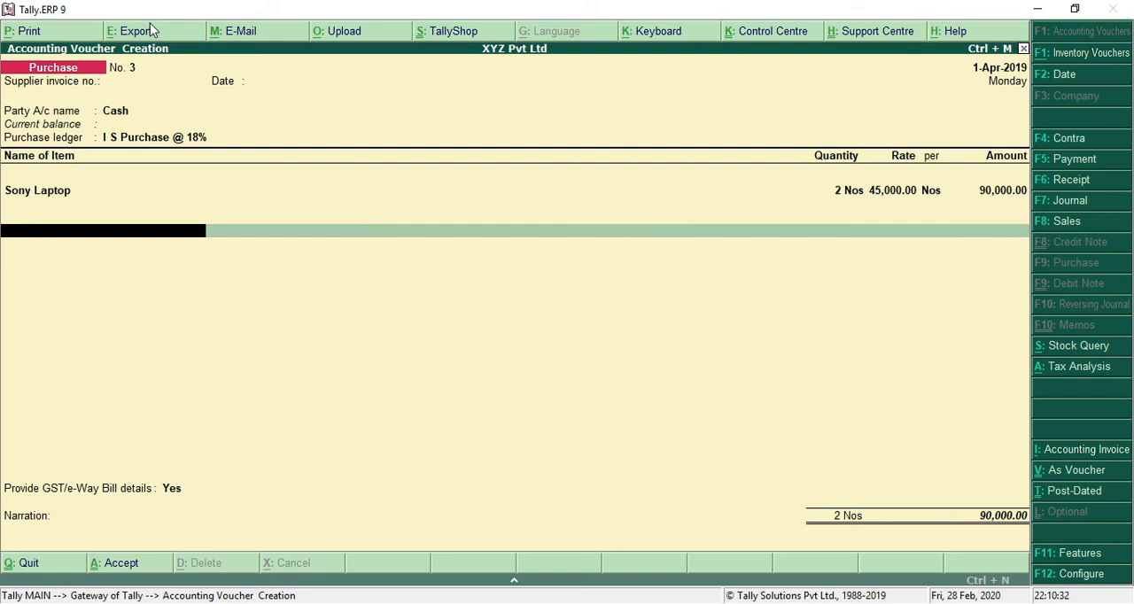
# Step: Search the ledger list for an IGST ledger and clear the search text
pyautogui.write('I')
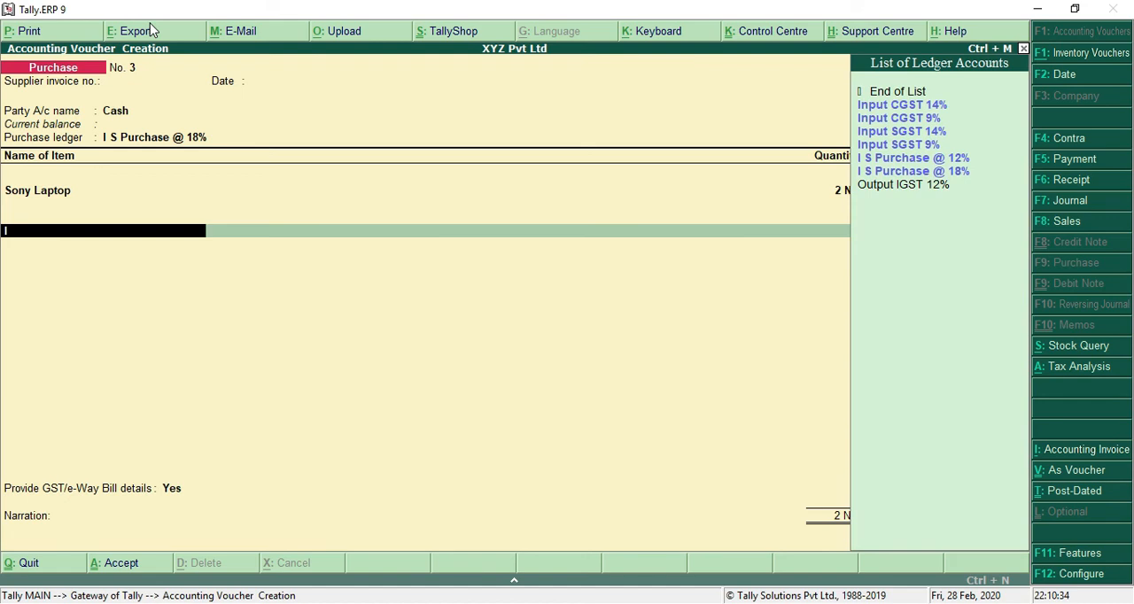
pyautogui.write('G')
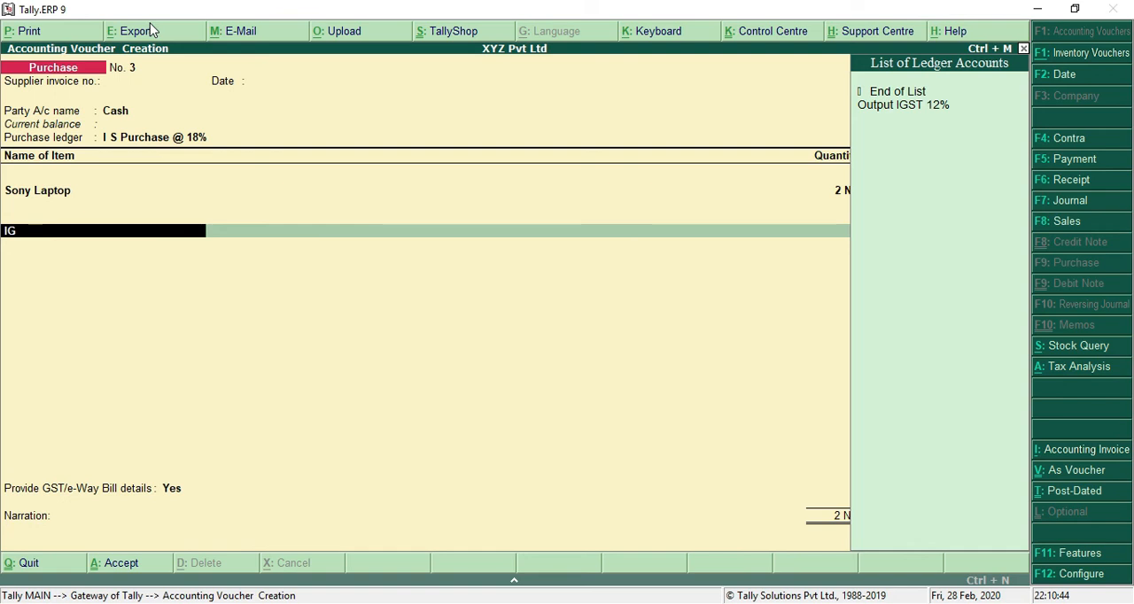
pyautogui.press('BackSpace')
pyautogui.press('BackSpace')
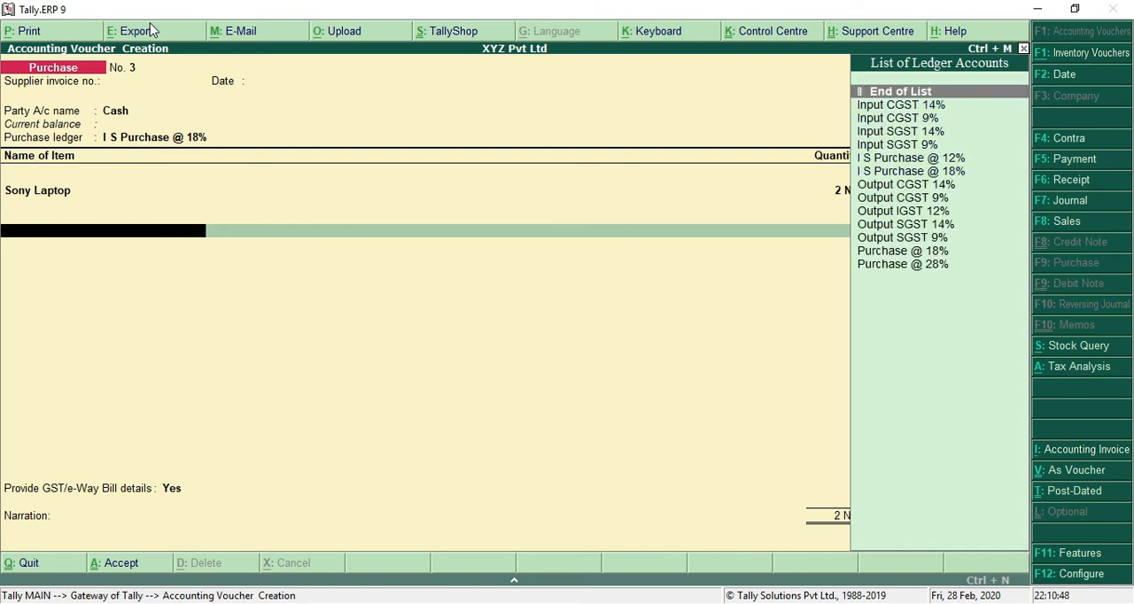
# Step: Start a new ledger from the voucher named Output Igst 18%, without an alias and under Duties & Taxes
pyautogui.hotkey('alt', 'c')
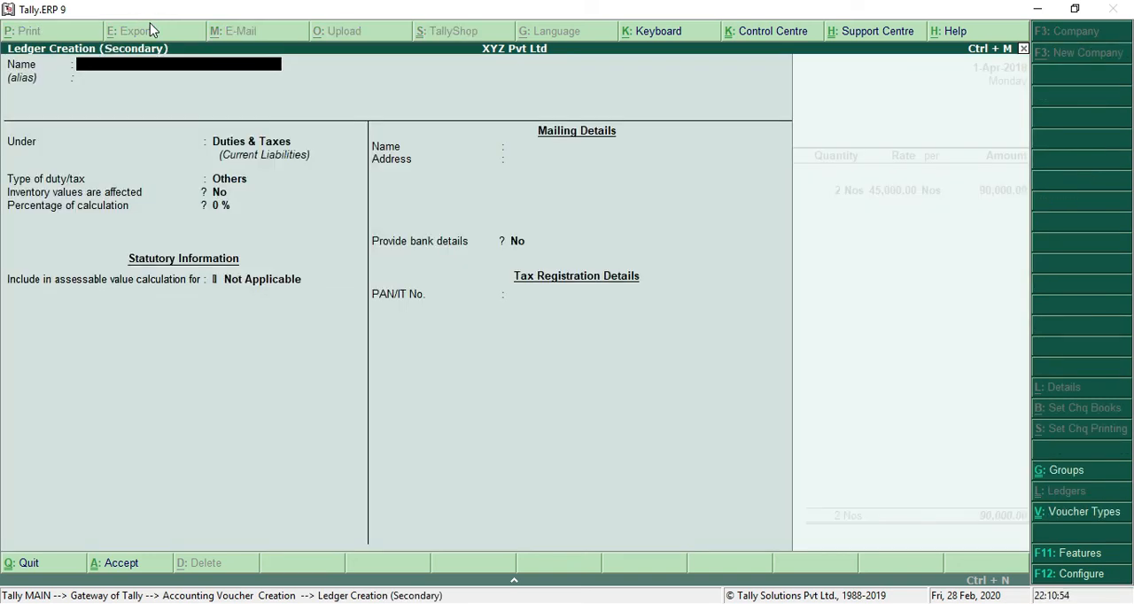
pyautogui.write('Out')
pyautogui.press('capslock')
pyautogui.write('put ')
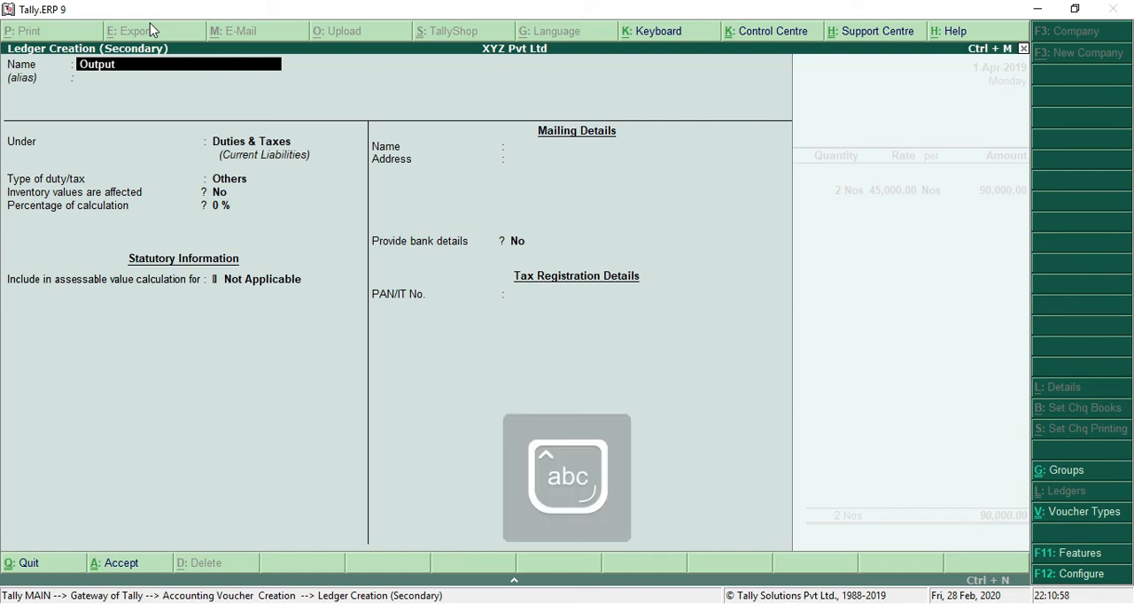
pyautogui.write('Igst')
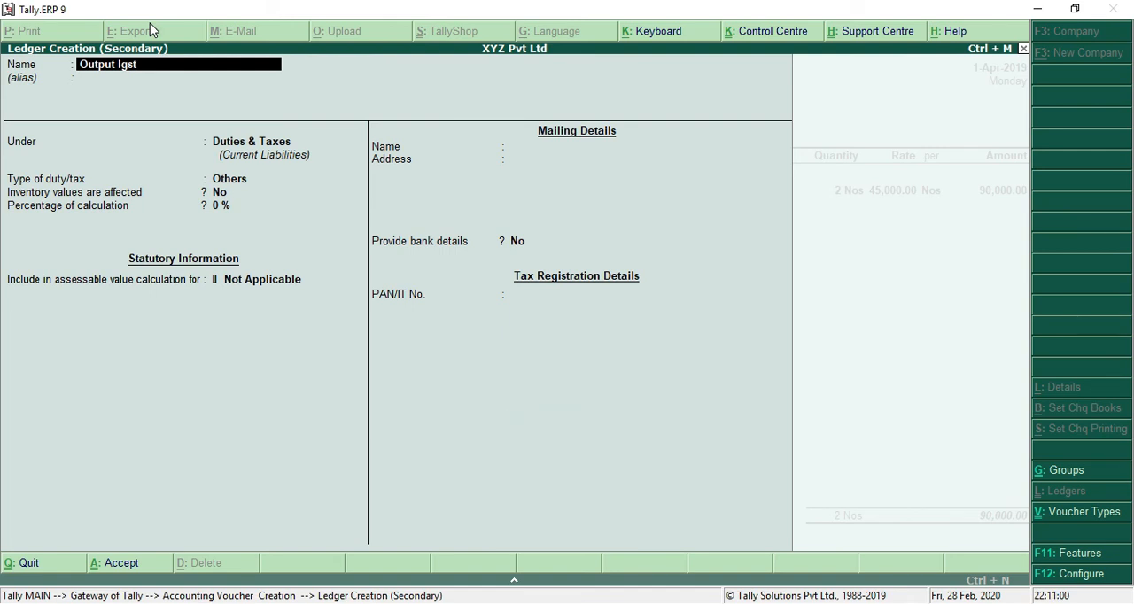
pyautogui.write(' 18%')
pyautogui.press('Return')
# Step: Set the new ledger's type of duty/tax to GST and its tax type to Integrated Tax
pyautogui.press('Return')
pyautogui.press('Return')
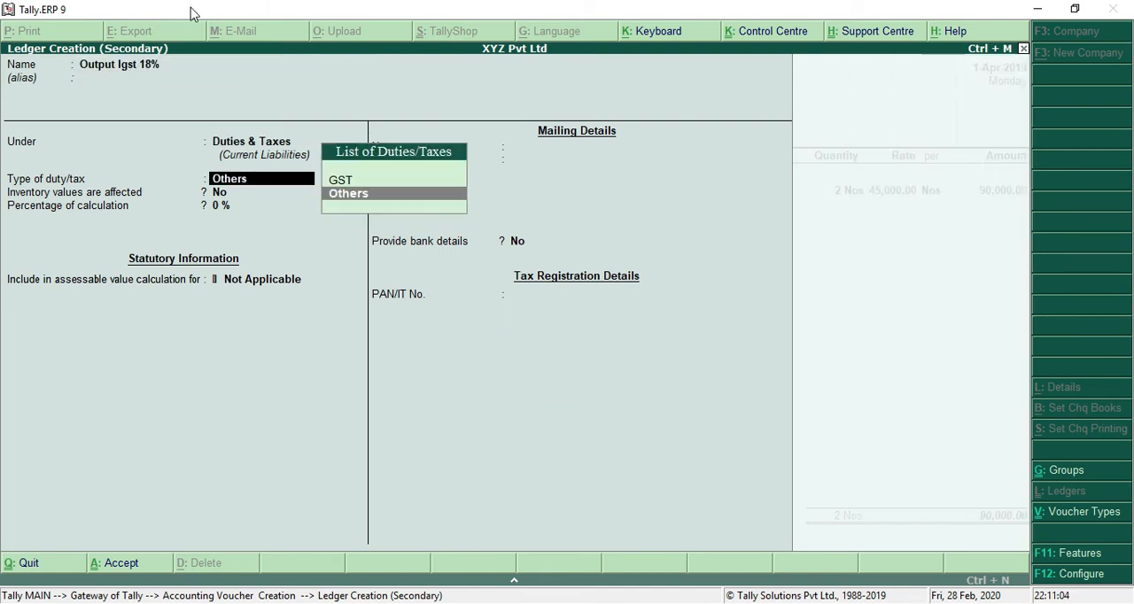
pyautogui.press('Up')
pyautogui.press('Return')
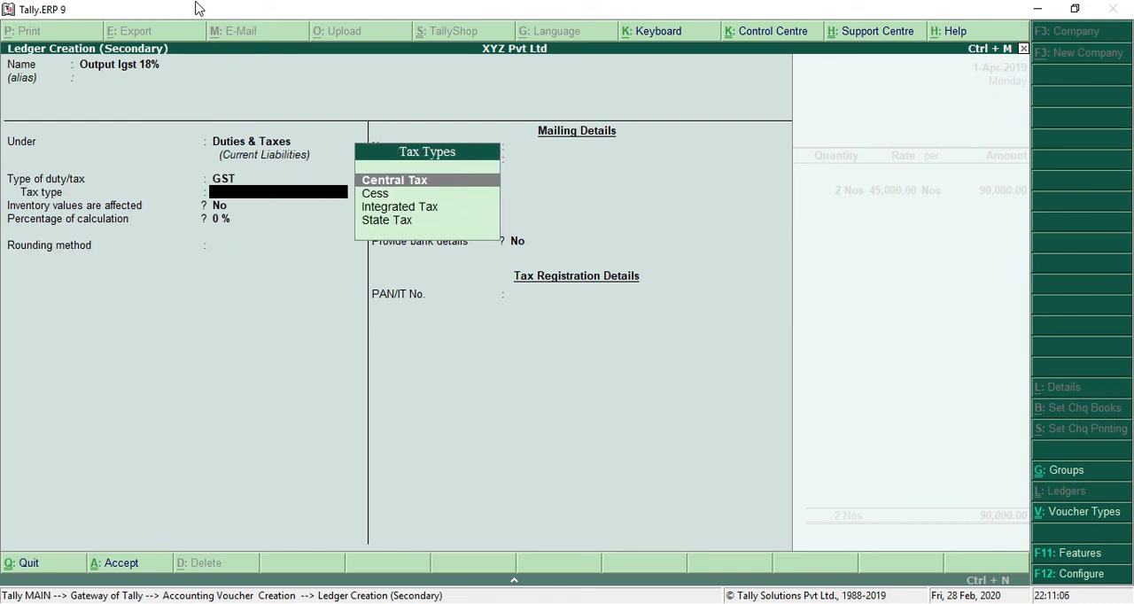
pyautogui.press('Down')
pyautogui.press('Down')
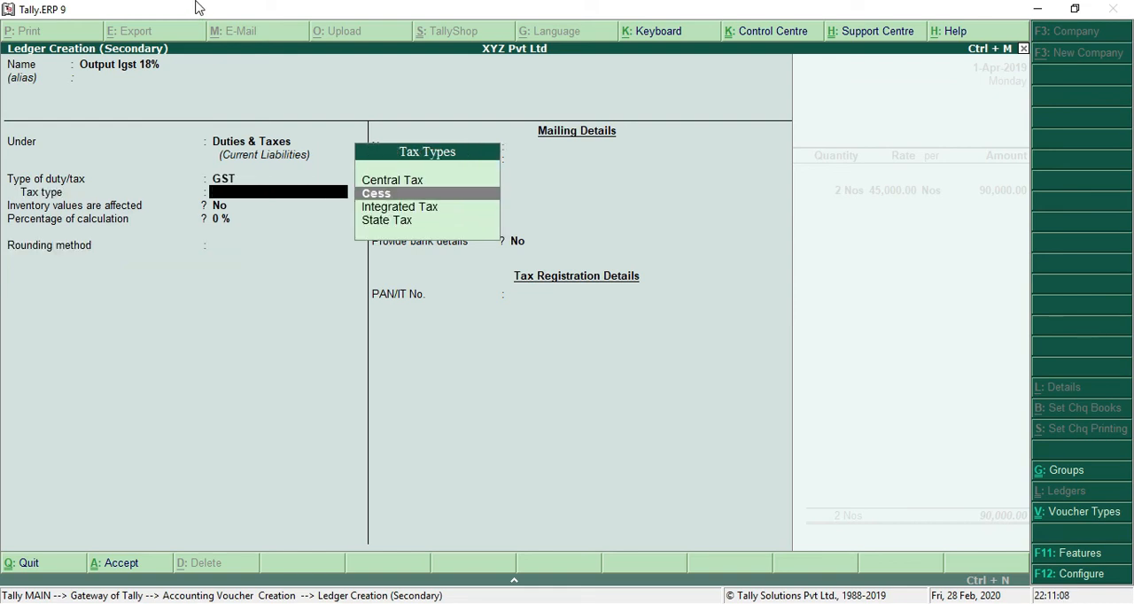
pyautogui.press('Return')
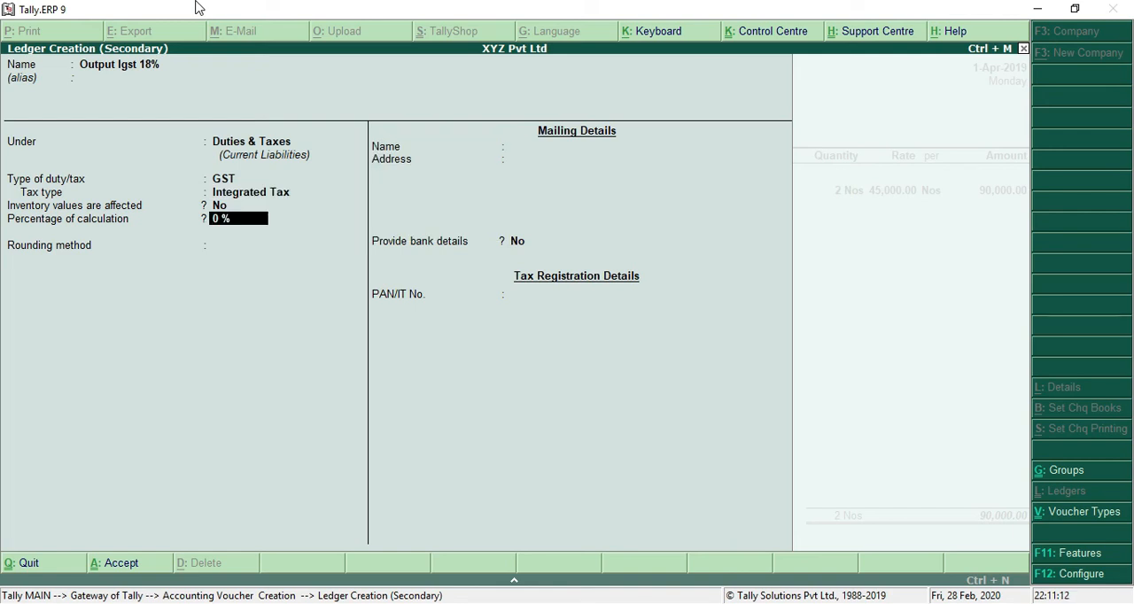
# Step: Set the ledger's percentage of calculation to 18%, keep the remaining defaults and save it into the voucher
pyautogui.write('18')
pyautogui.press('Return')
pyautogui.press('Return')
pyautogui.press('Return')
pyautogui.press('Return')
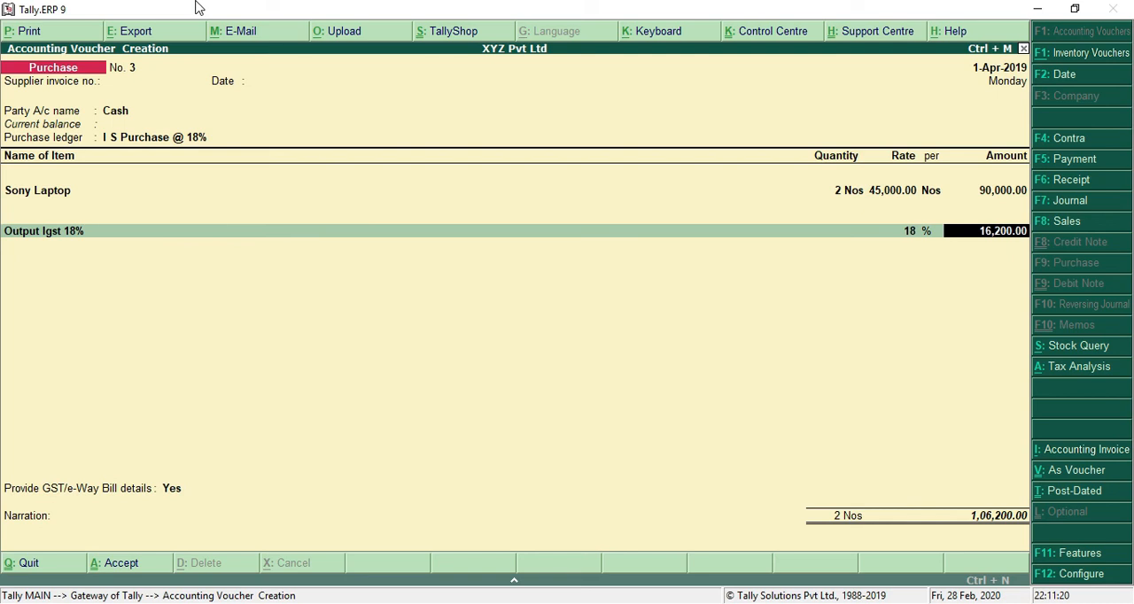
# Step: Finish the interstate laptop purchase voucher with the calculated IGST amount, leaving the e-Way Bill details unfilled, and save it
pyautogui.press('Return')
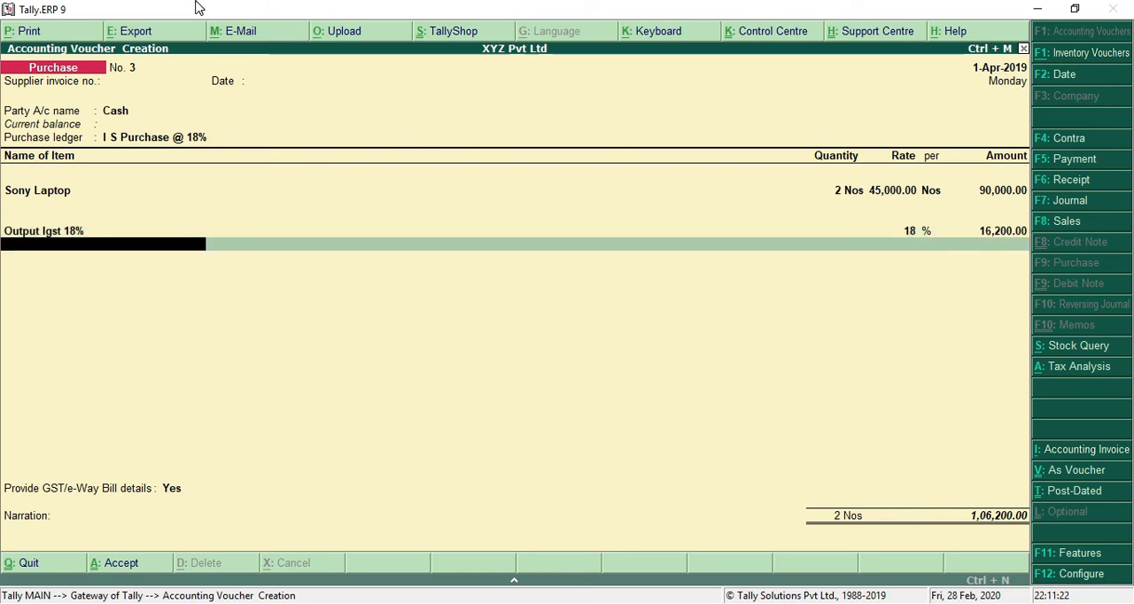
pyautogui.press('Return')
pyautogui.press('Return')
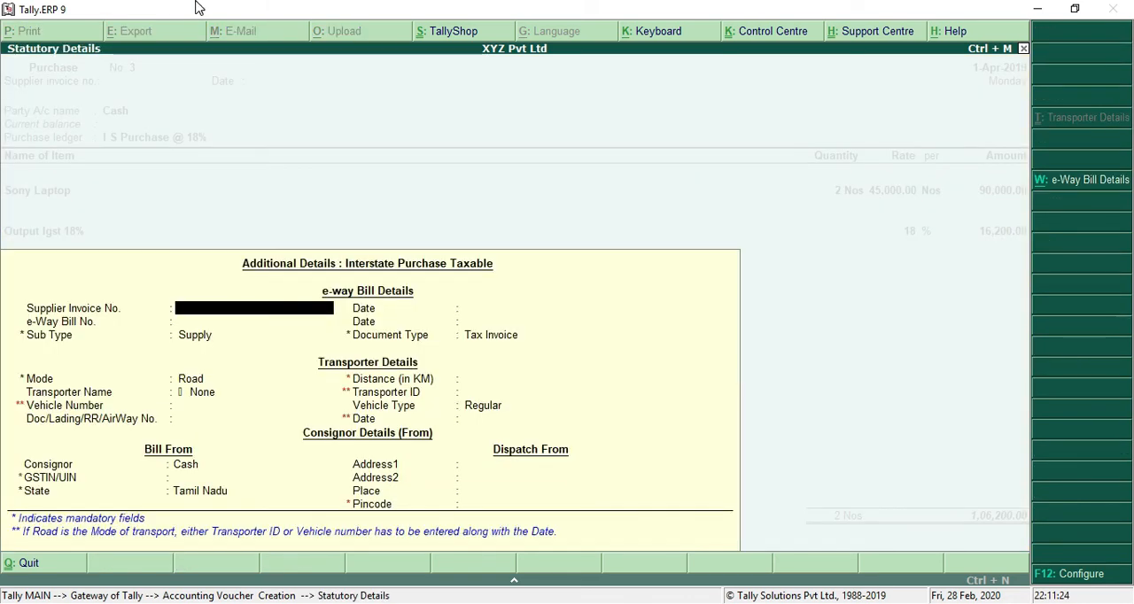
pyautogui.press('Escape')
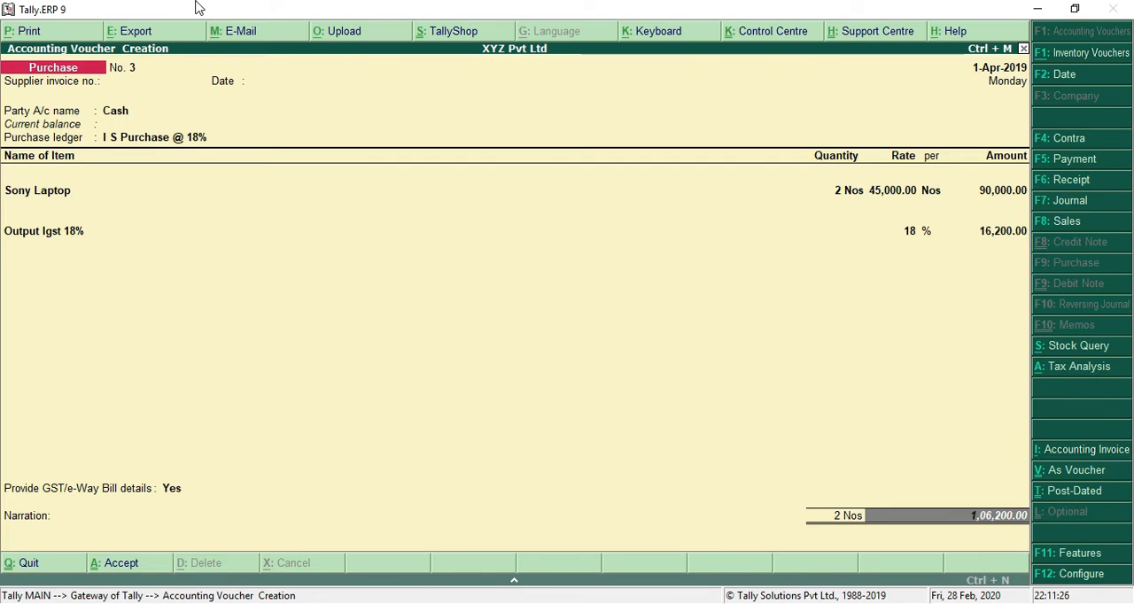
pyautogui.hotkey('ctrl', 'a')
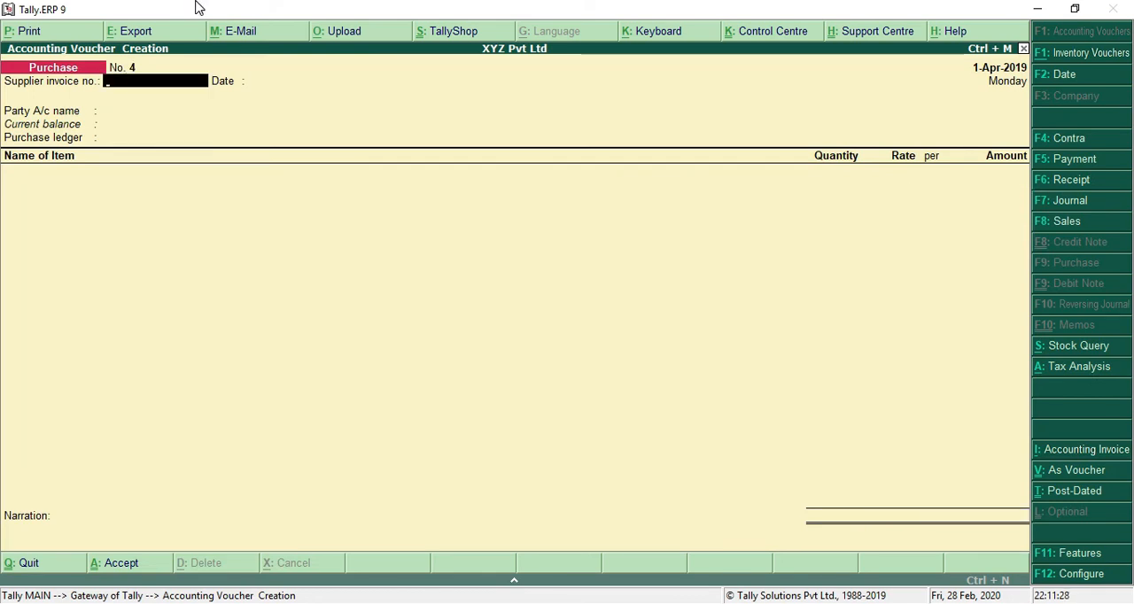
# Step: Compare the third transaction in the GstPractice1 notes with the previously saved purchase voucher
pyautogui.press('Return')
pyautogui.press('Return')
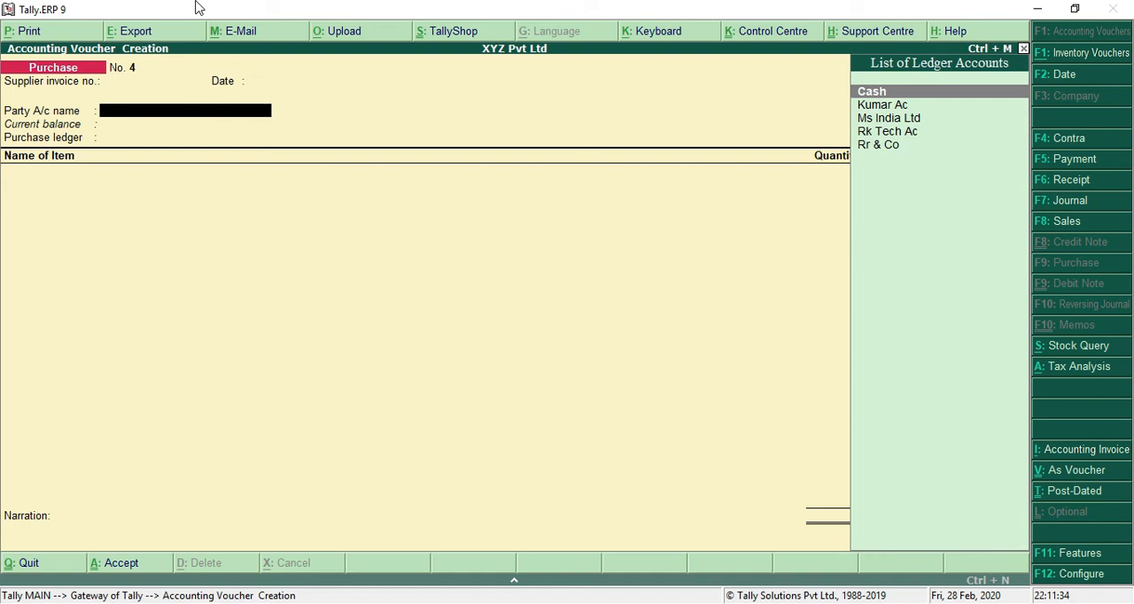
pyautogui.hotkey('alt', 'Tab')
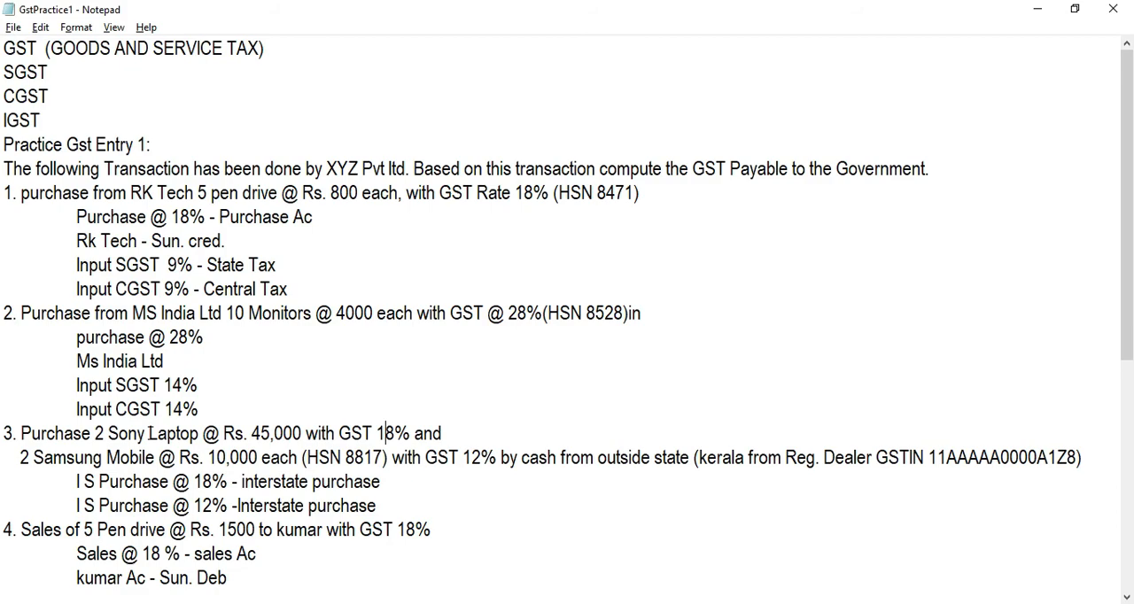
pyautogui.hotkey('alt', 'Tab')
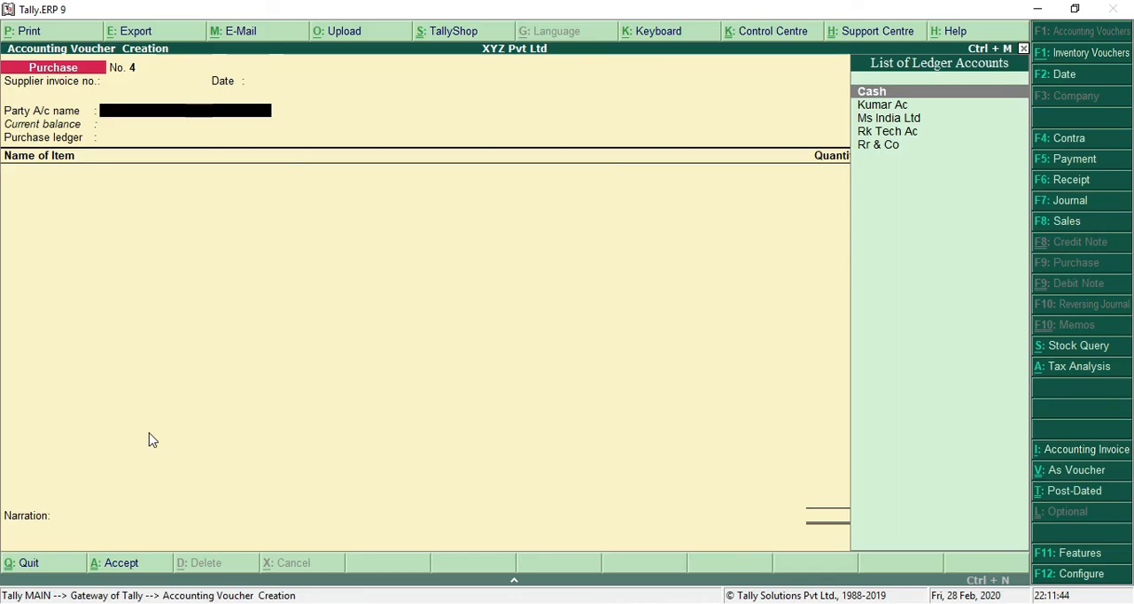
pyautogui.press('pageup')
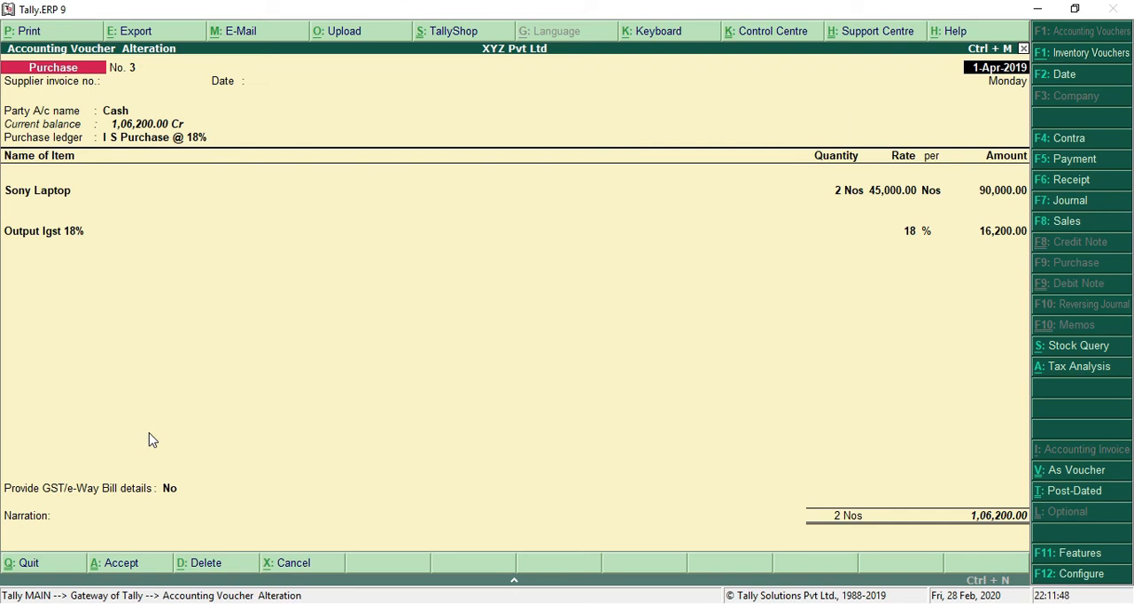
pyautogui.press('pagedown')
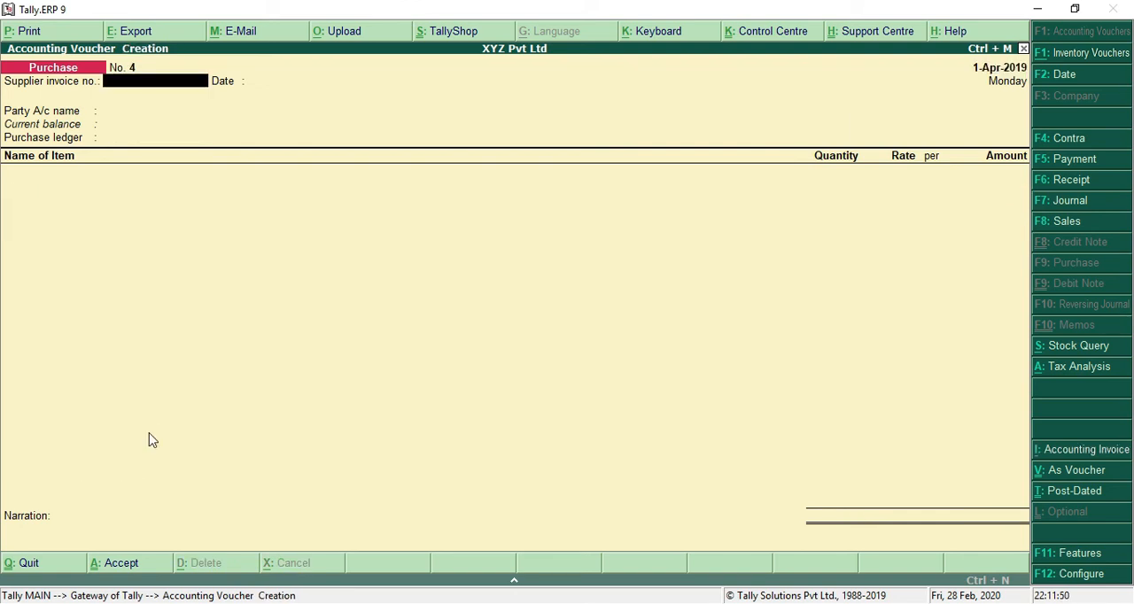
pyautogui.hotkey('alt', 'Tab')
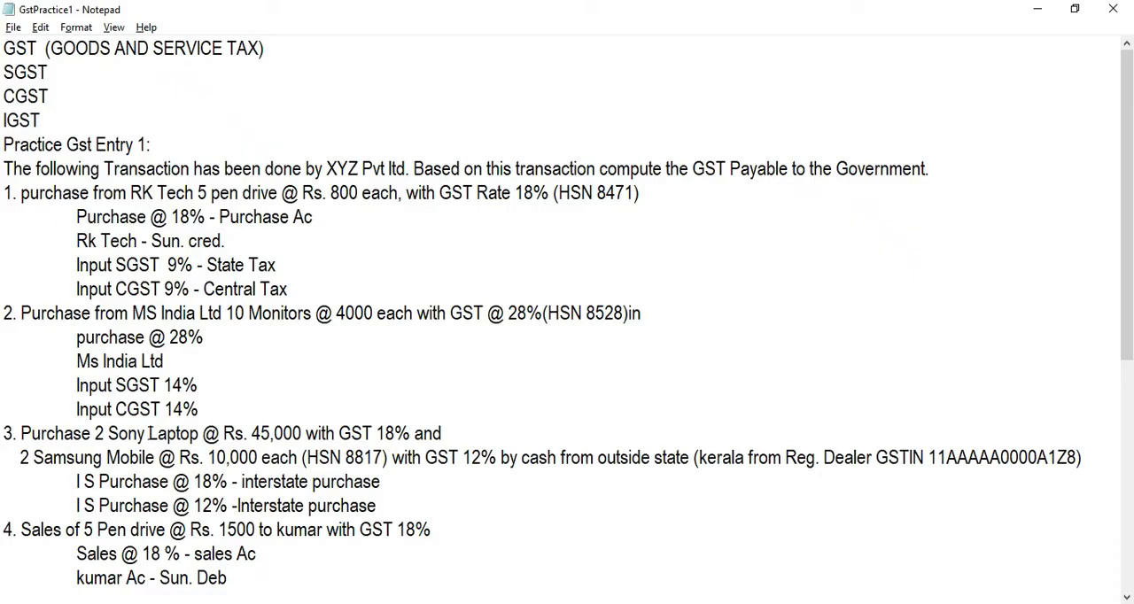
pyautogui.hotkey('alt', 'Tab')
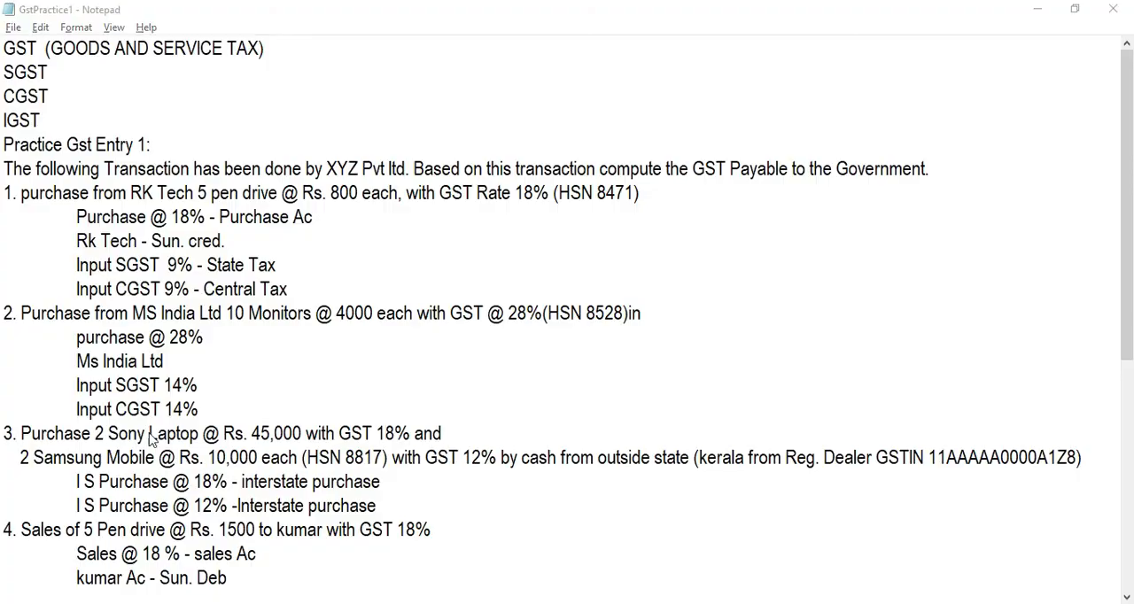
# Step: Set the new purchase voucher's party to Cash with default supplier details and its purchase ledger to I S Purchase @ 12%
pyautogui.press('Return')
pyautogui.press('Return')
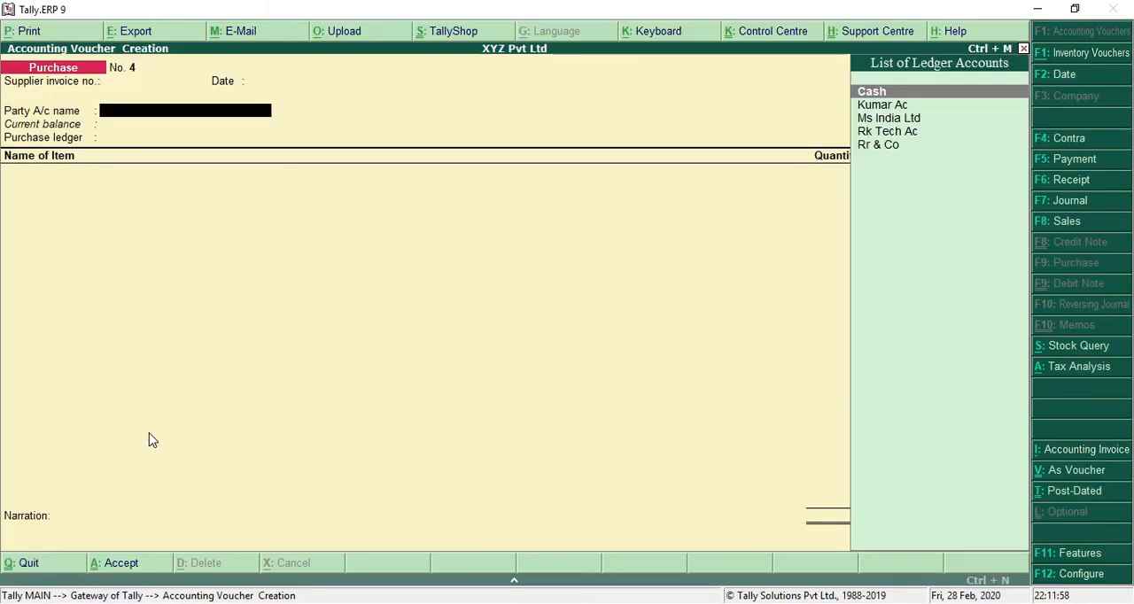
pyautogui.press('Return')
pyautogui.press('Return')
pyautogui.press('Return')
pyautogui.press('Return')
pyautogui.press('Return')
pyautogui.press('Return')
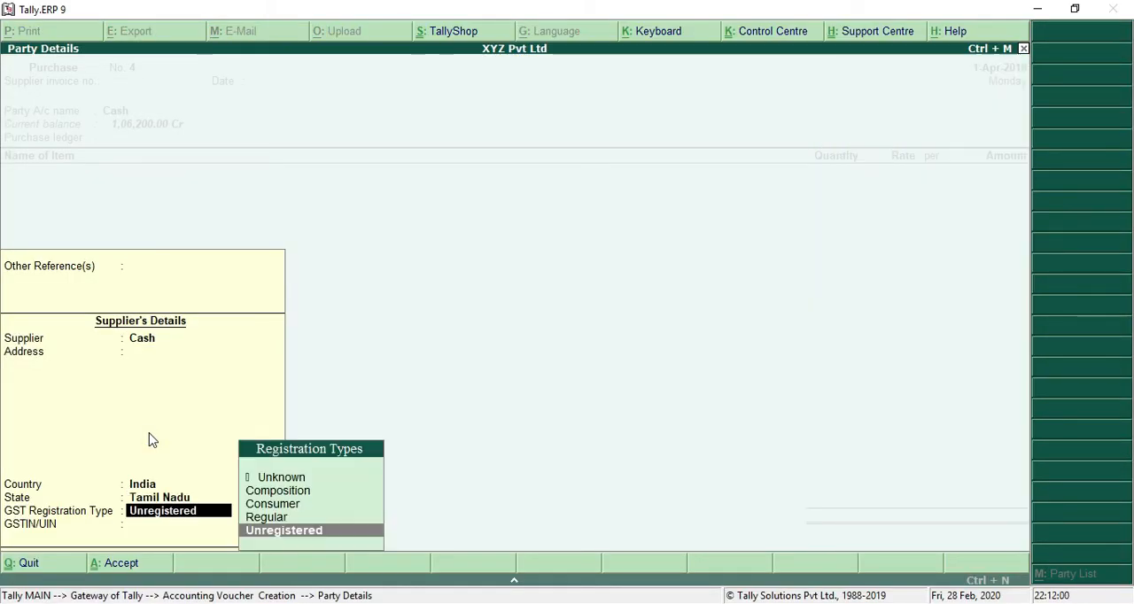
pyautogui.press('Return')
pyautogui.press('Return')
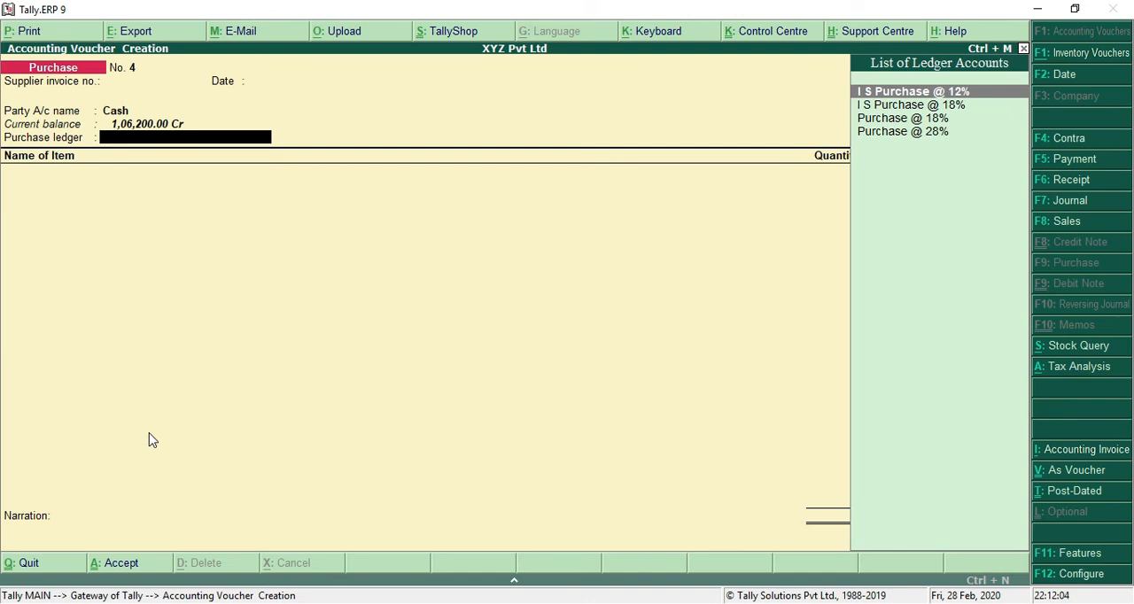
pyautogui.press('Return')
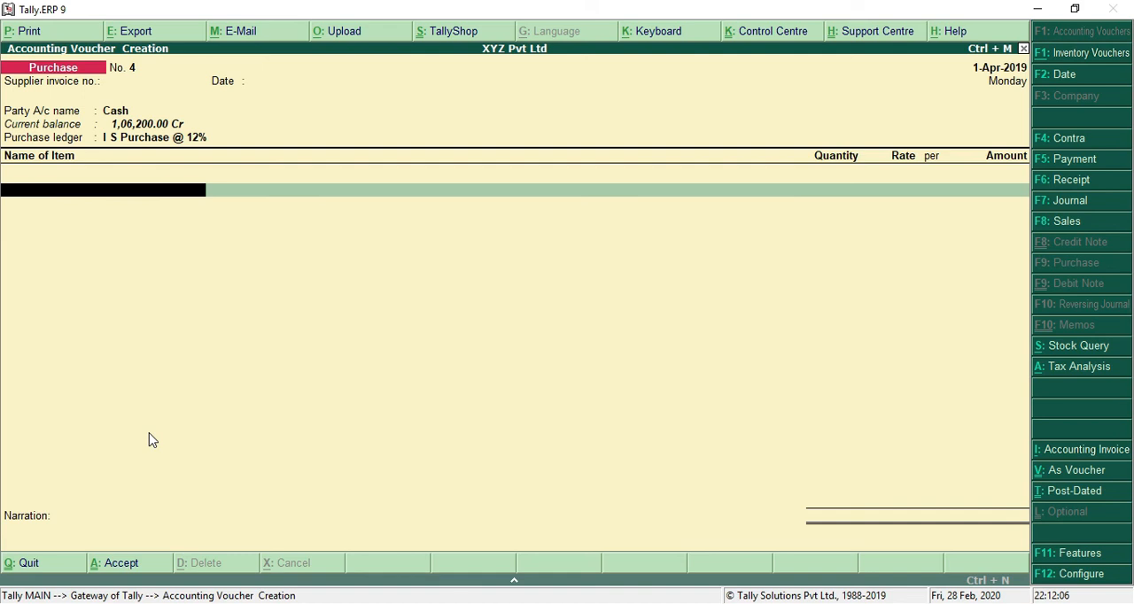
# Step: Add Samsung Mobile as the purchased item with a quantity of 2
pyautogui.write('Mo')
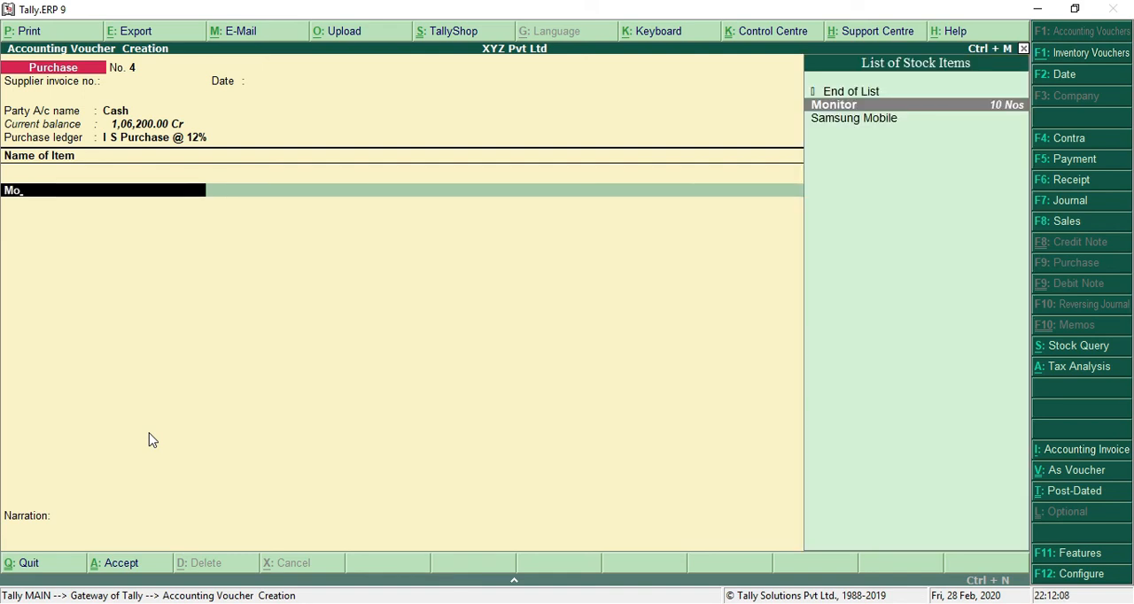
pyautogui.press('Down')
pyautogui.press('Return')
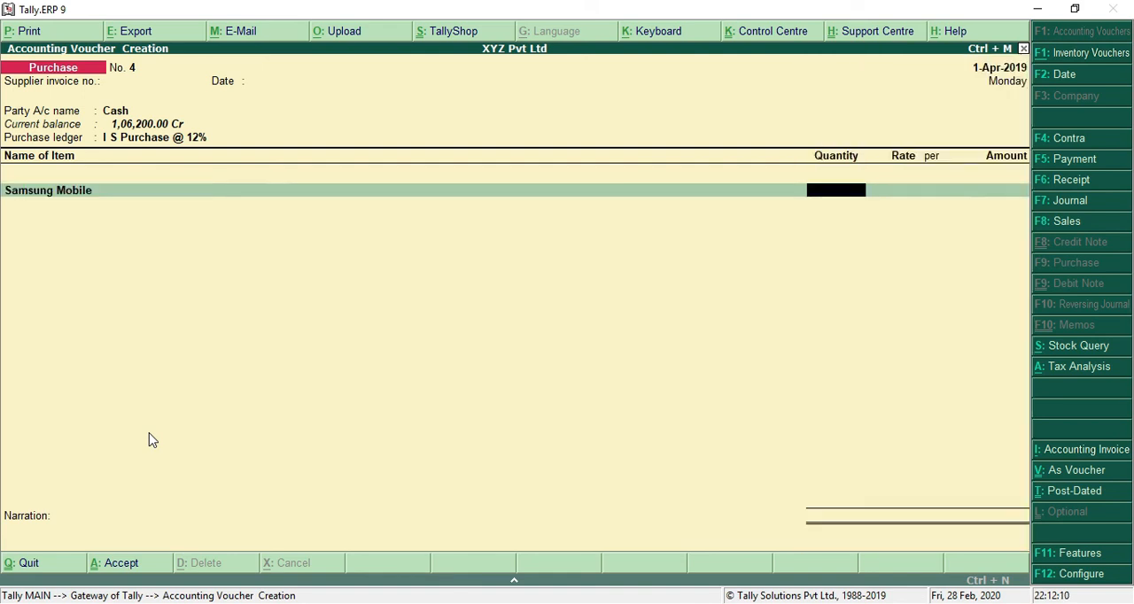
pyautogui.write('2')
pyautogui.press('Return')
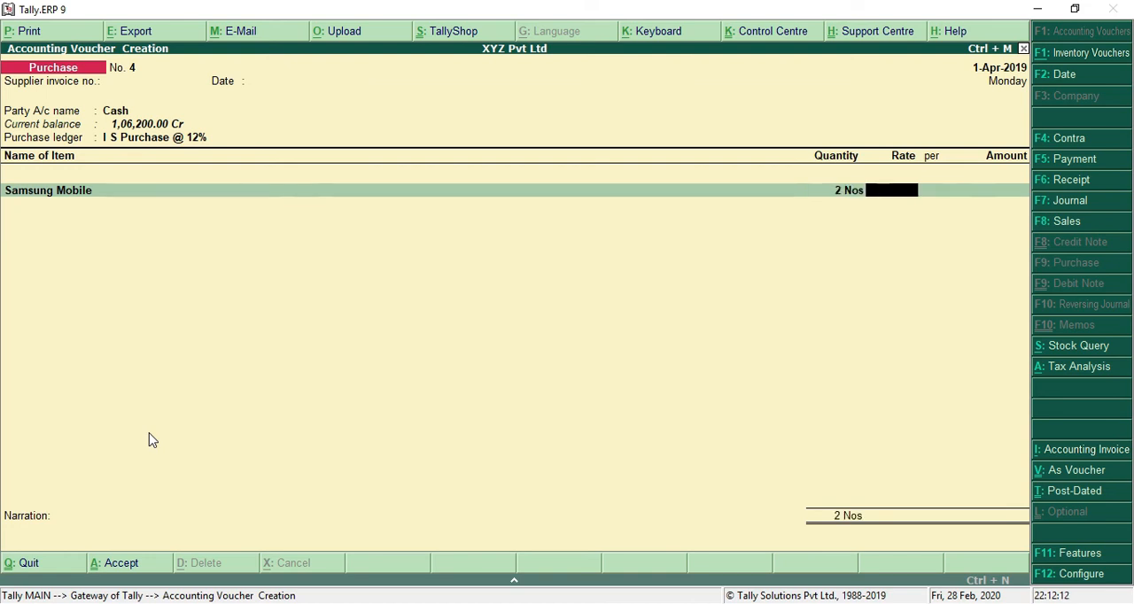
# Step: Check the mobile's price in the practice notes, enter a rate of 10,000 per piece and finish the item list
pyautogui.hotkey('alt', 'Tab')
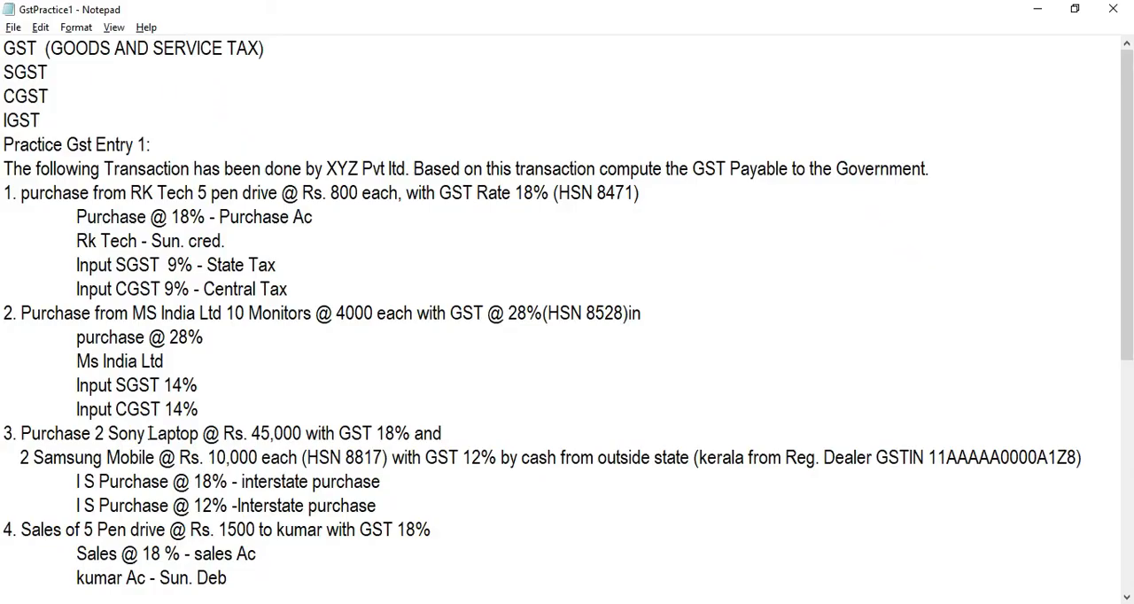
pyautogui.press('Return')
pyautogui.press('BackSpace')
pyautogui.hotkey('alt', 'Tab')
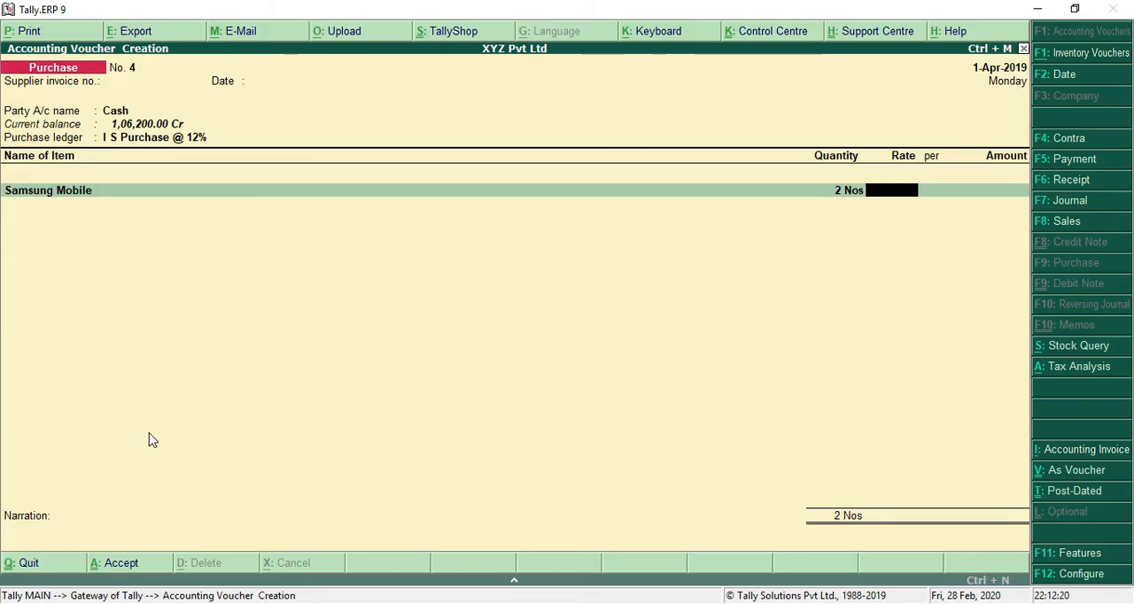
pyautogui.write('10000')
pyautogui.press('Return')
pyautogui.press('Return')
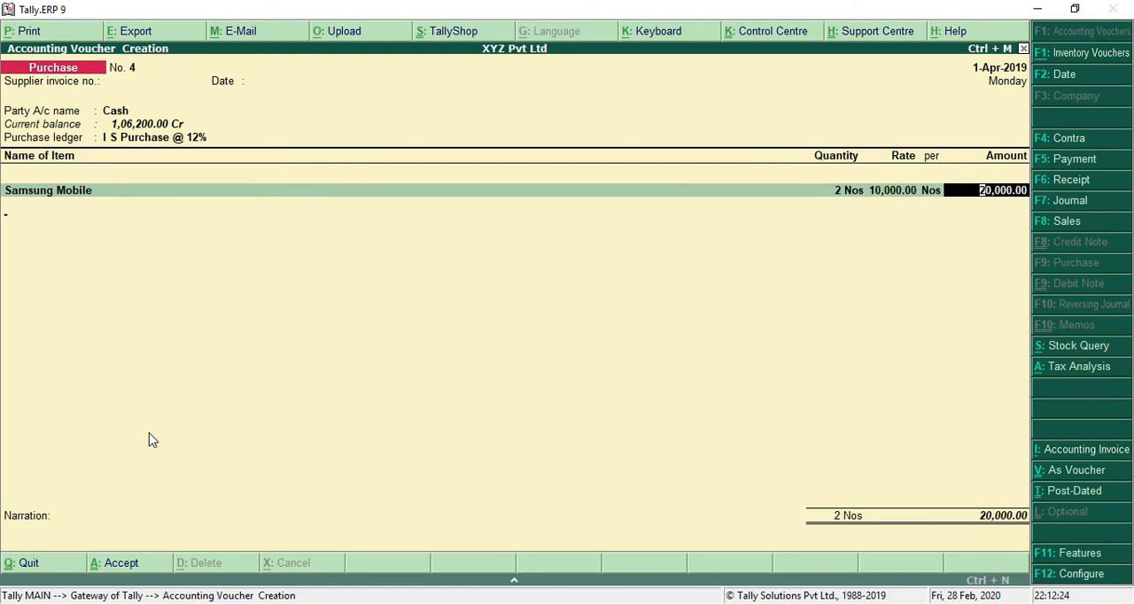
pyautogui.press('Return')
pyautogui.press('Return')
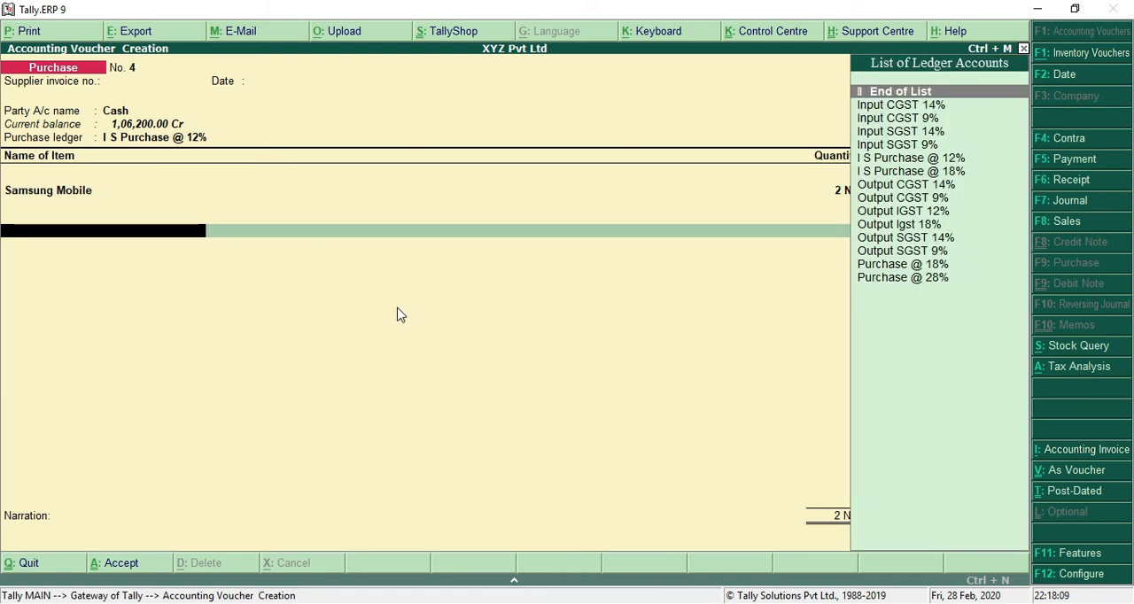
# Step: Start a new ledger from the voucher named Input IGST 12%, without an alias and under Duties & Taxes
pyautogui.hotkey('alt', 'c')
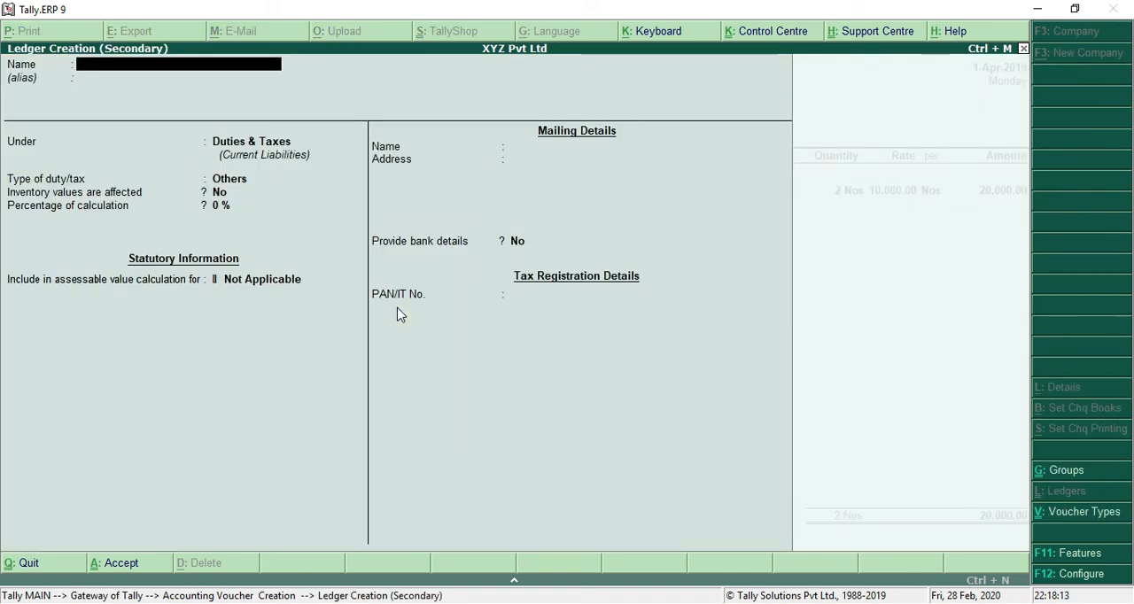
pyautogui.write('Input')
pyautogui.press('capslock')
pyautogui.write('IG')
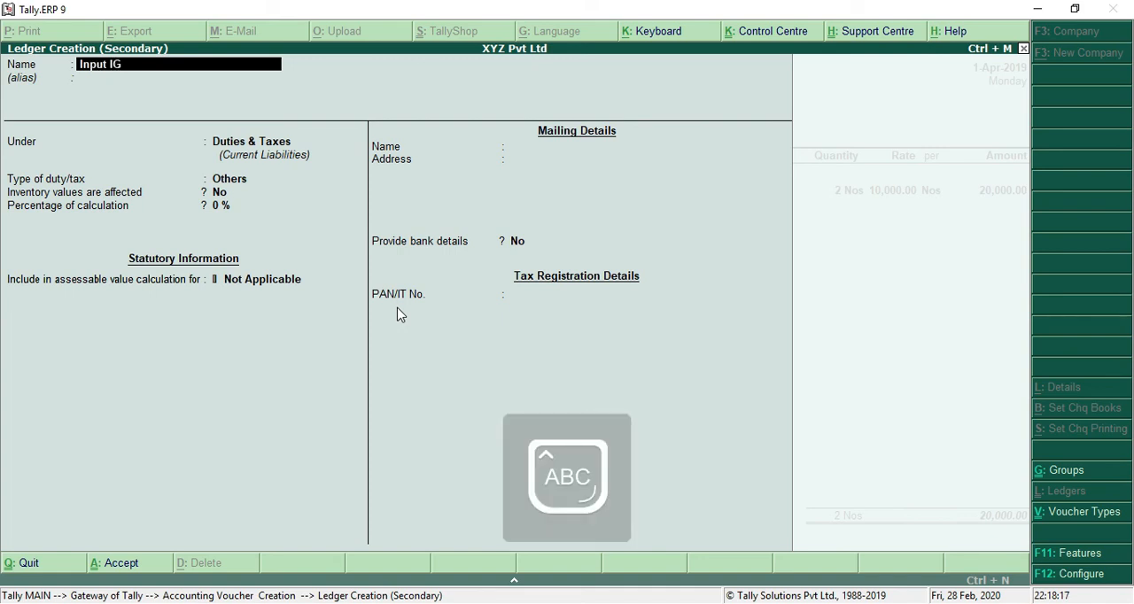
pyautogui.write('ST 12%')
pyautogui.press('Return')
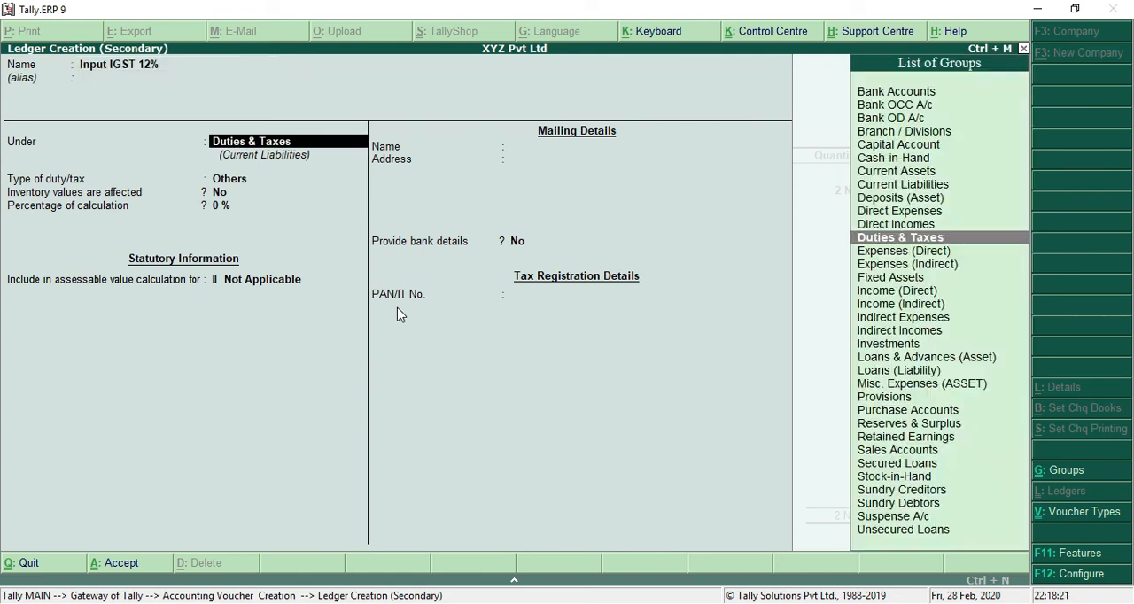
pyautogui.press('Return')
# Step: Set the Input IGST 12% ledger's type of duty/tax to GST and its tax type to Integrated Tax
pyautogui.press('Up')
pyautogui.press('Return')
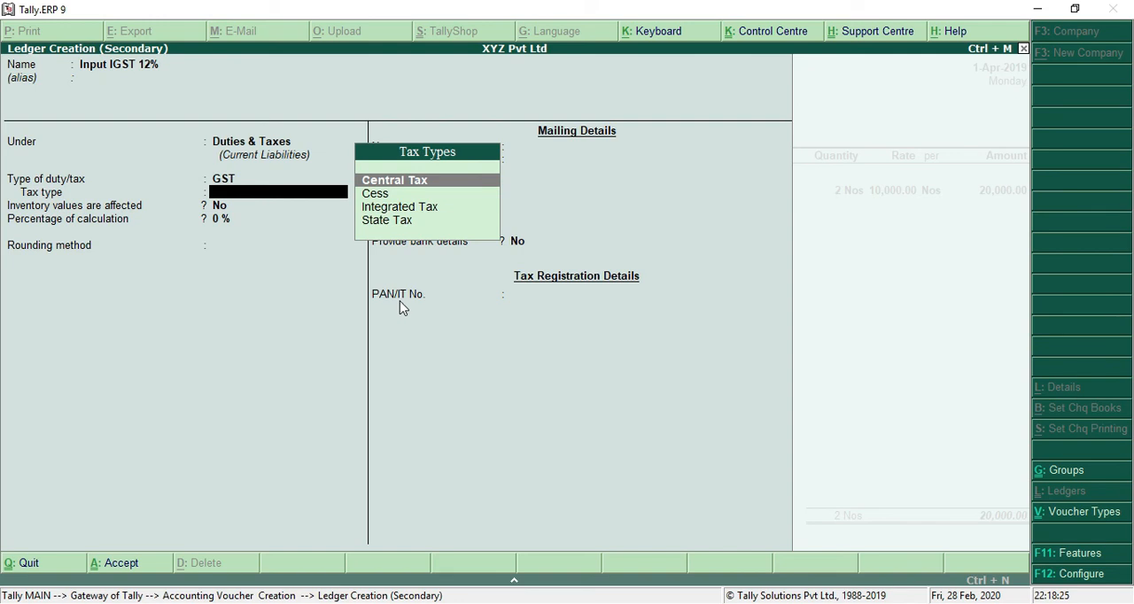
pyautogui.press('Down')
pyautogui.press('Down')
pyautogui.press('Return')
# Step: Set the Input IGST 12% ledger's percentage of calculation to 12% without rounding and save it into the voucher
pyautogui.write('12')
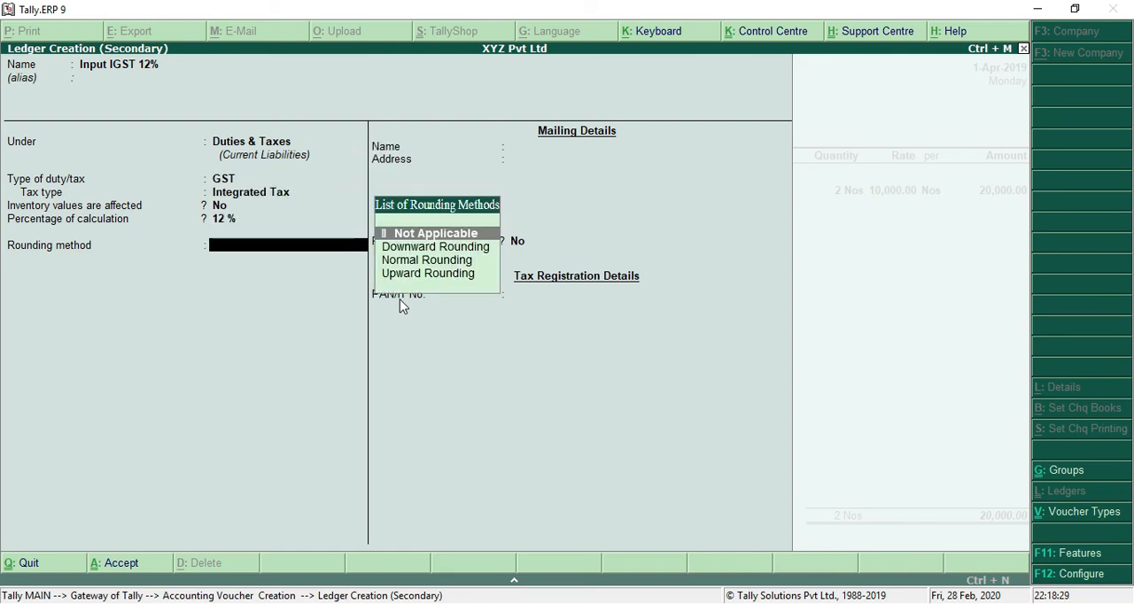
pyautogui.press('Return')
pyautogui.press('Return')
pyautogui.press('Return')
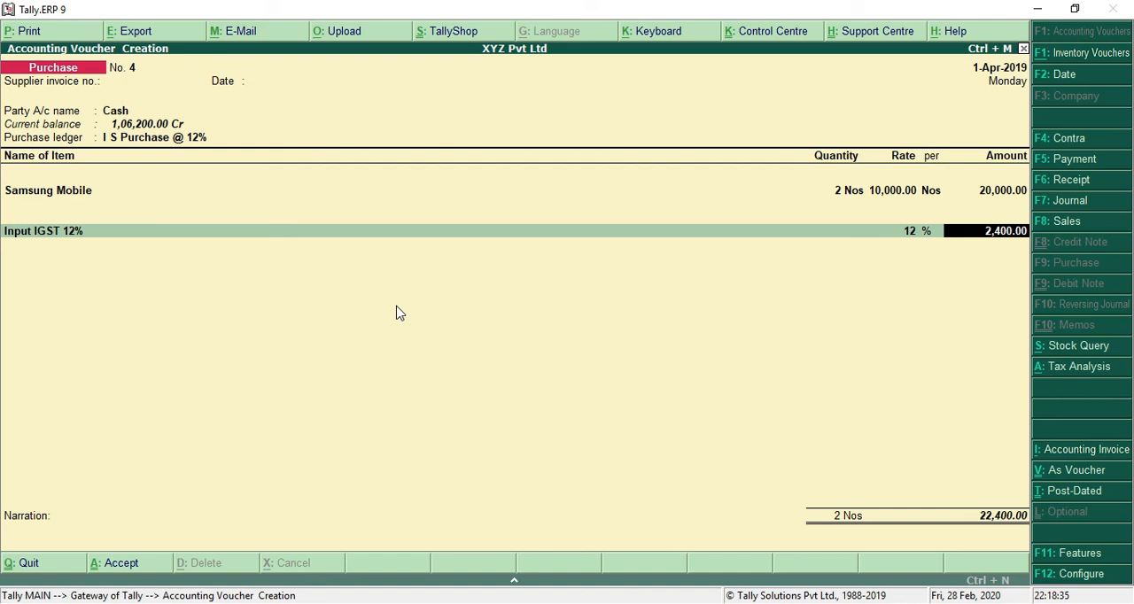
# Step: Accept the Samsung Mobile purchase voucher with the calculated Input IGST 12% amount and no narration
pyautogui.press('Return')
pyautogui.press('Return')
pyautogui.press('Return')
pyautogui.press('Return')
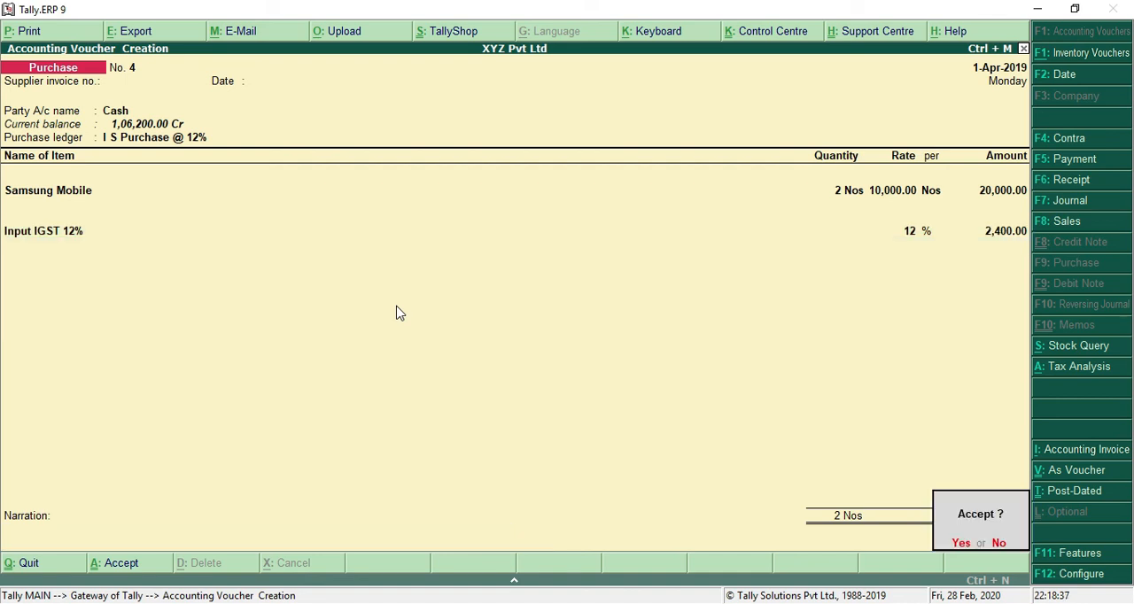
pyautogui.press('Return')
# Step: Start a sales voucher and choose the customer account from the fourth practice transaction as the party
pyautogui.press('F8')
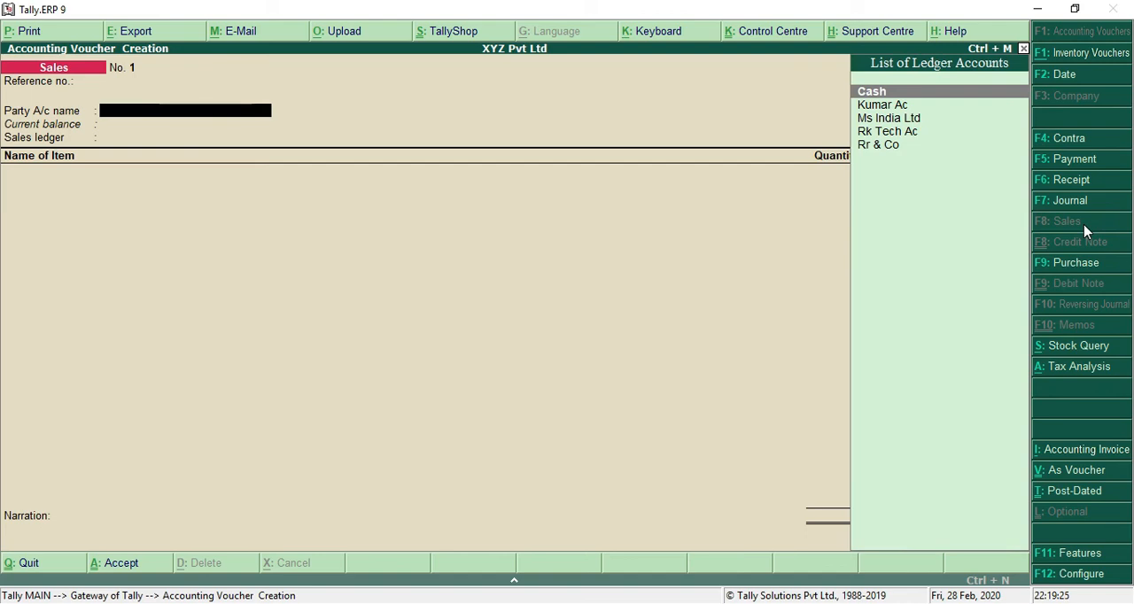
pyautogui.hotkey('alt', 'Tab')
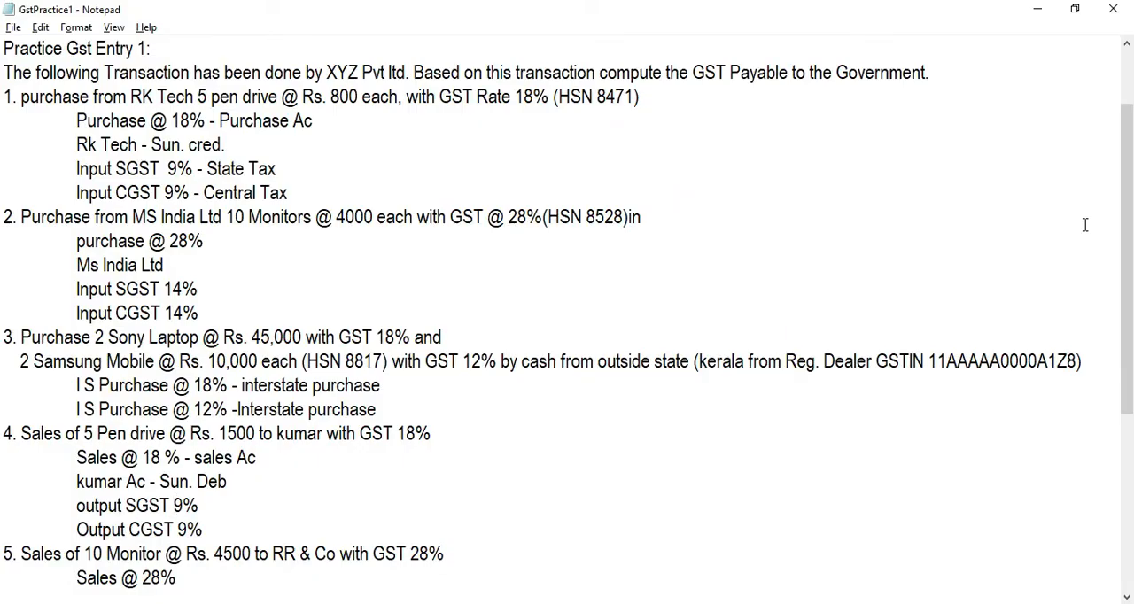
pyautogui.hotkey('alt', 'Tab')
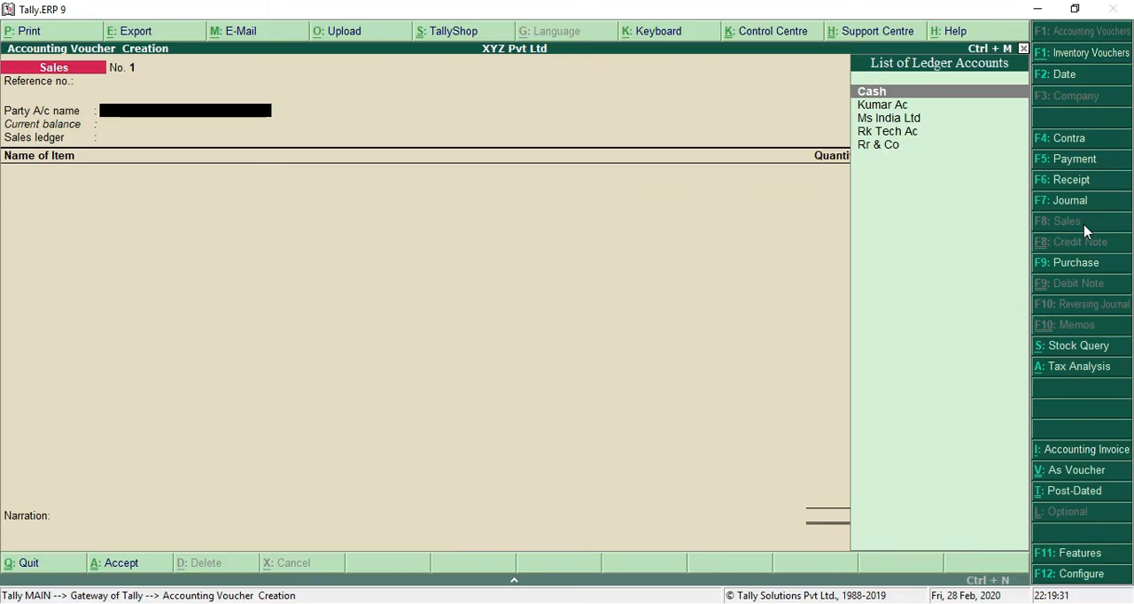
pyautogui.write('Ku')
pyautogui.press('Return')
pyautogui.press('Return')
# Step: Leave the sales voucher's despatch and order details blank and accept the default buyer's details
pyautogui.press('Return')
pyautogui.press('Return')
pyautogui.press('Return')
pyautogui.press('Return')
pyautogui.press('Return')
pyautogui.press('Return')
pyautogui.press('Return')
pyautogui.press('Return')
pyautogui.press('Return')
pyautogui.press('Return')
pyautogui.press('Return')
pyautogui.press('Return')
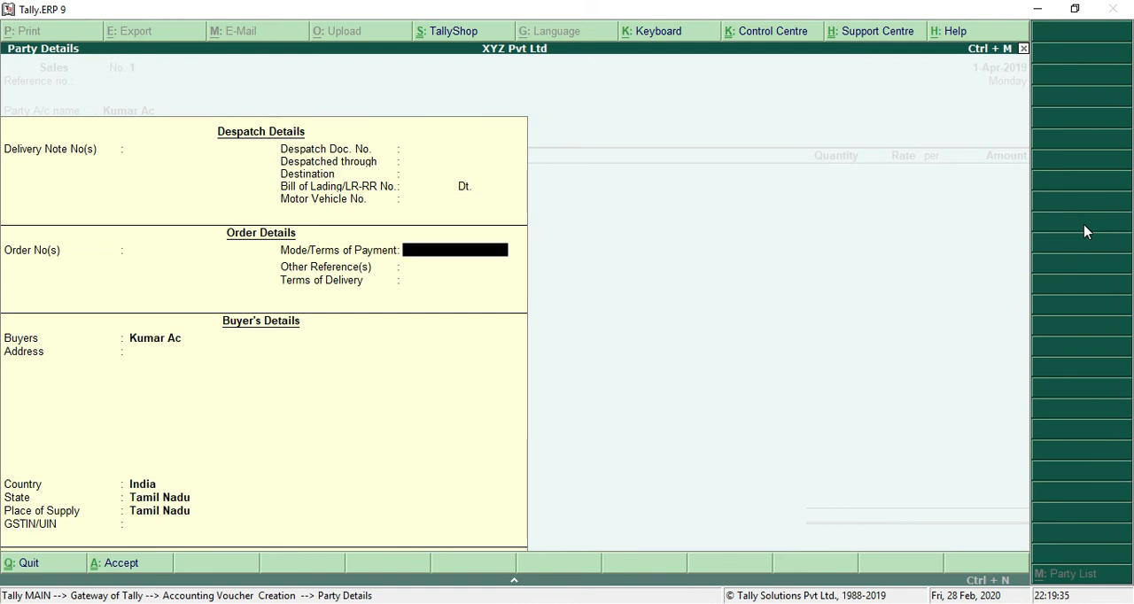
pyautogui.press('Return')
pyautogui.press('Return')
pyautogui.press('Return')
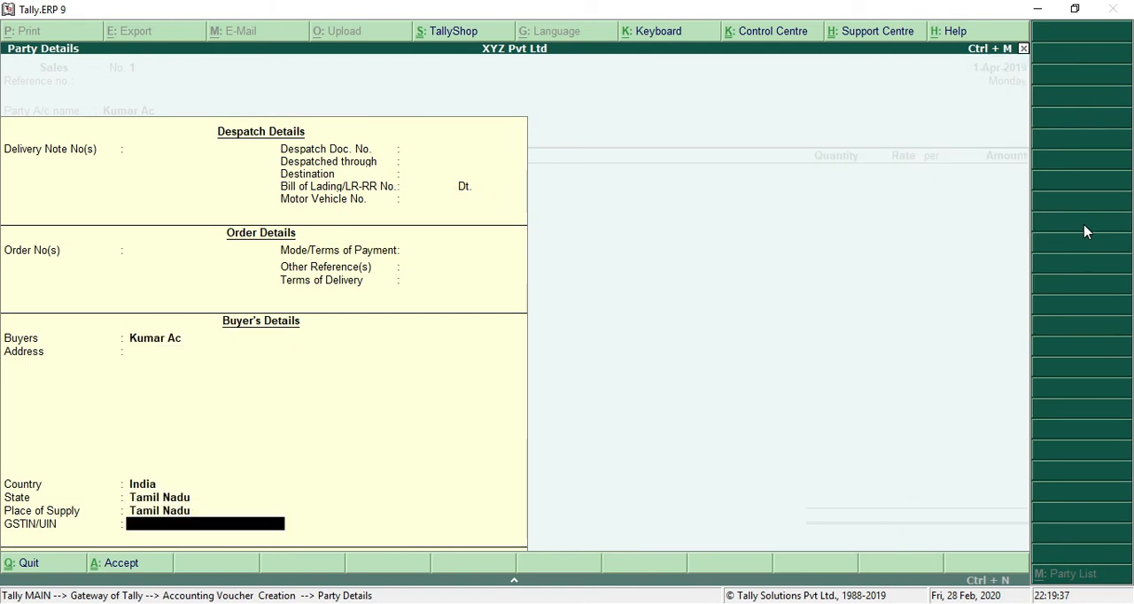
pyautogui.press('Return')
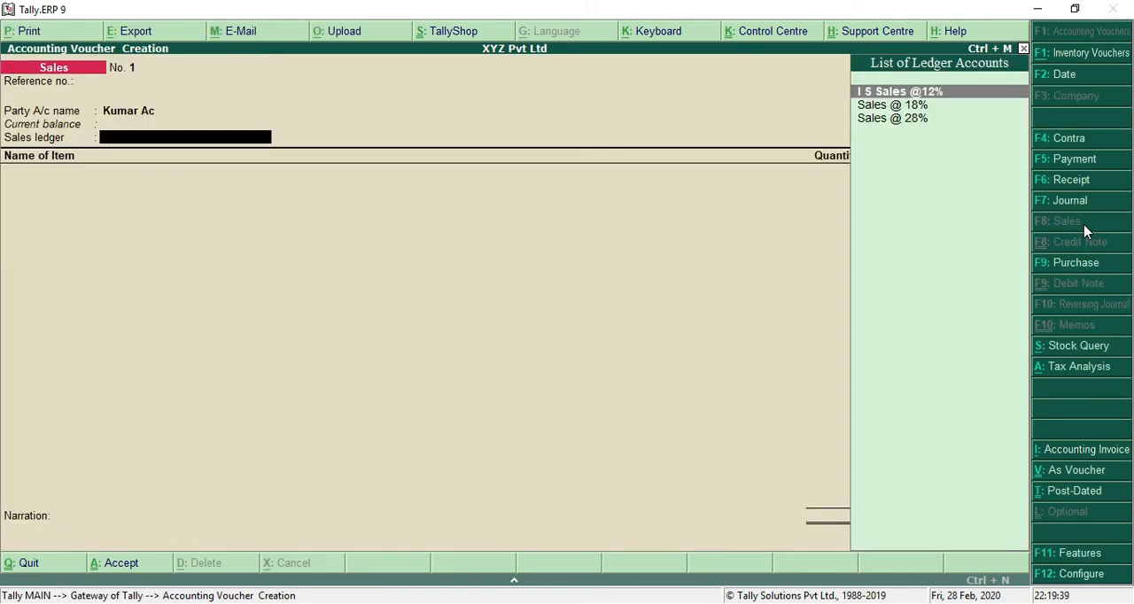
# Step: Choose the Sales @ 18% sales ledger and add Pendrive as the item in the sales voucher
pyautogui.press('Down')
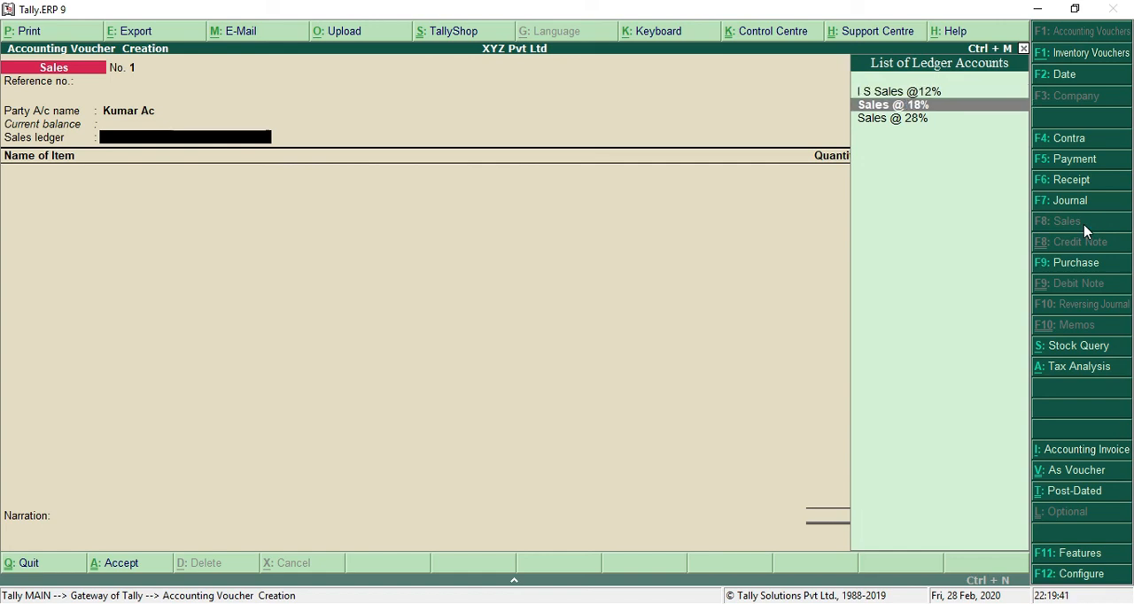
pyautogui.press('Return')
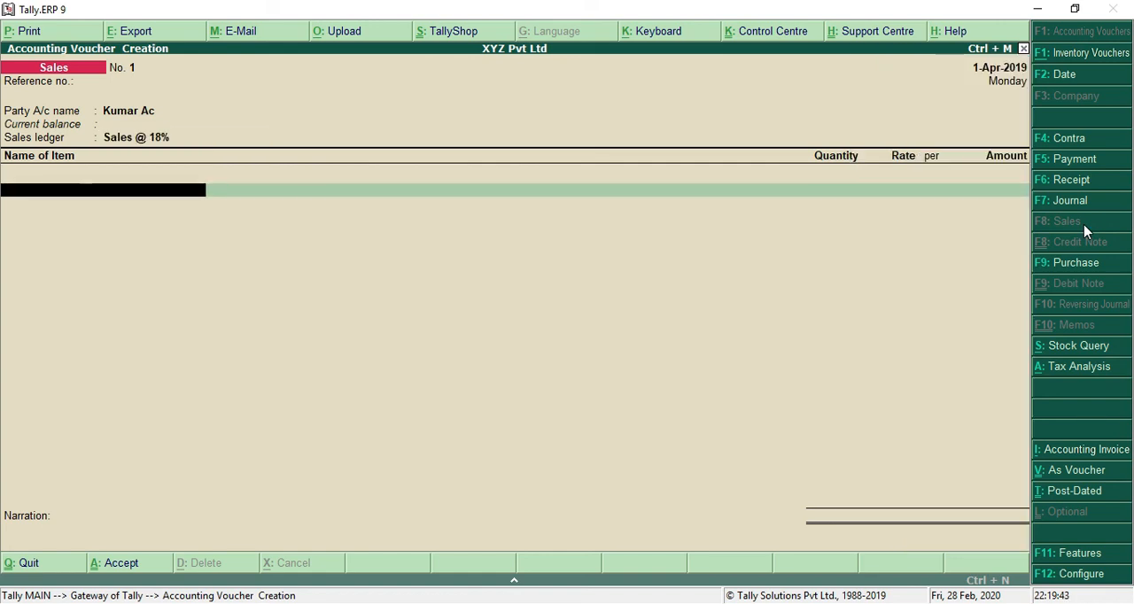
pyautogui.write('PEN')
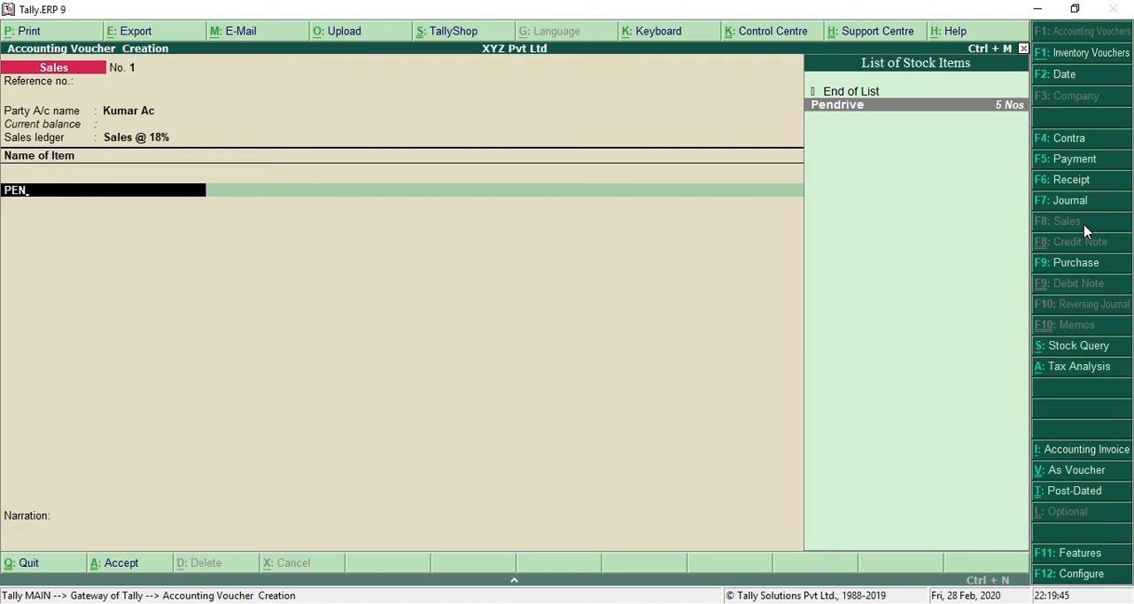
pyautogui.press('Return')
# Step: Check the fourth practice transaction in Notepad and set the Pendrive quantity to 5 Nos at a rate of 1,500 in Tally
pyautogui.hotkey('alt', 'Tab')
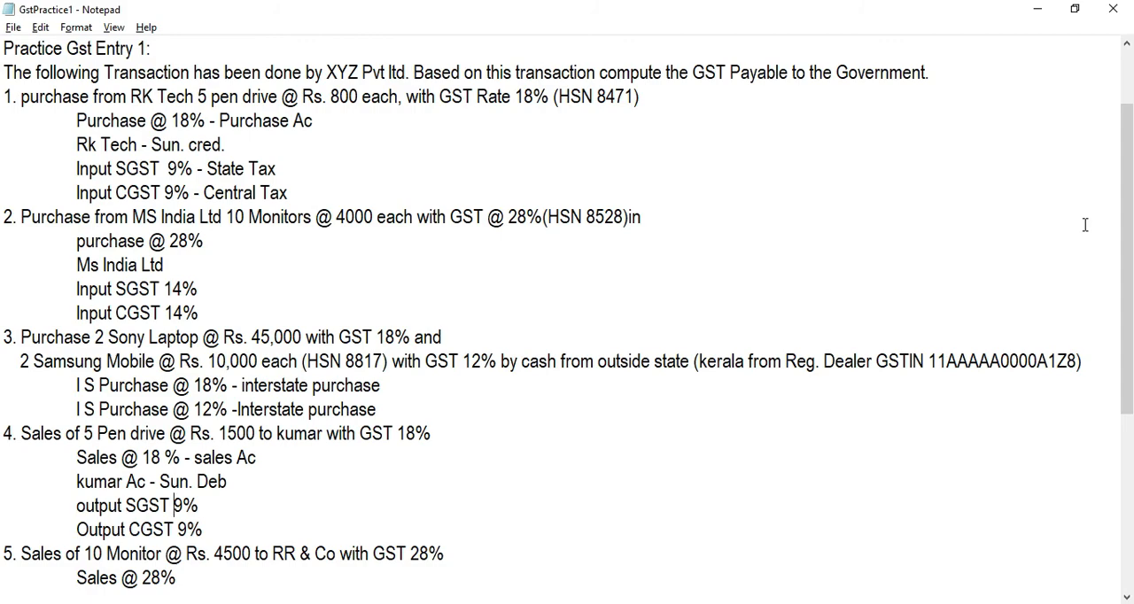
pyautogui.hotkey('alt', 'Tab')
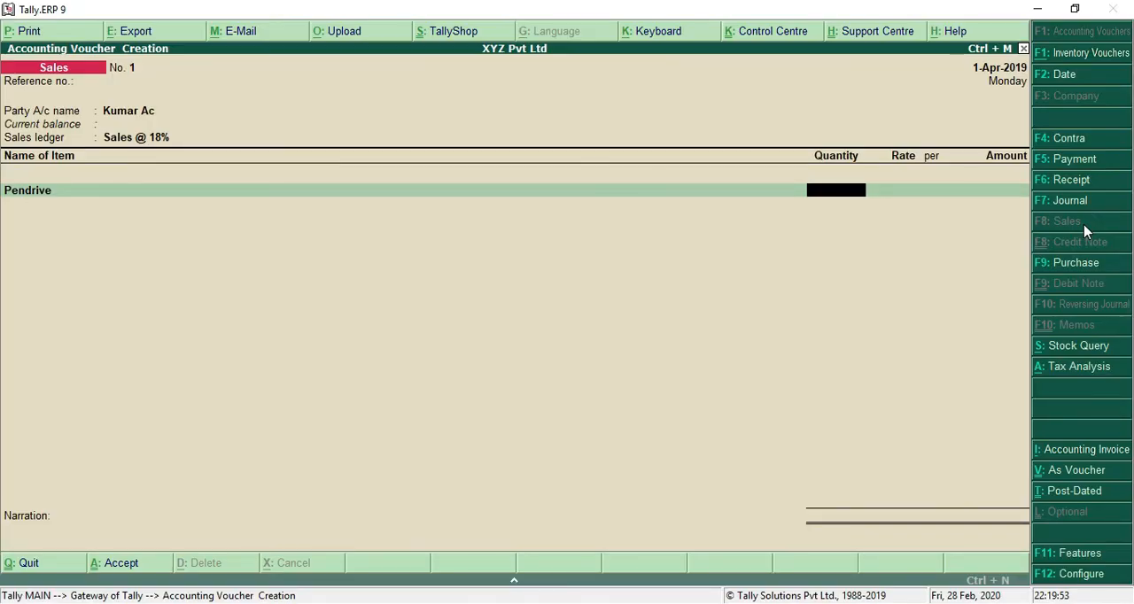
pyautogui.write('5')
pyautogui.press('Return')
pyautogui.write('15000')
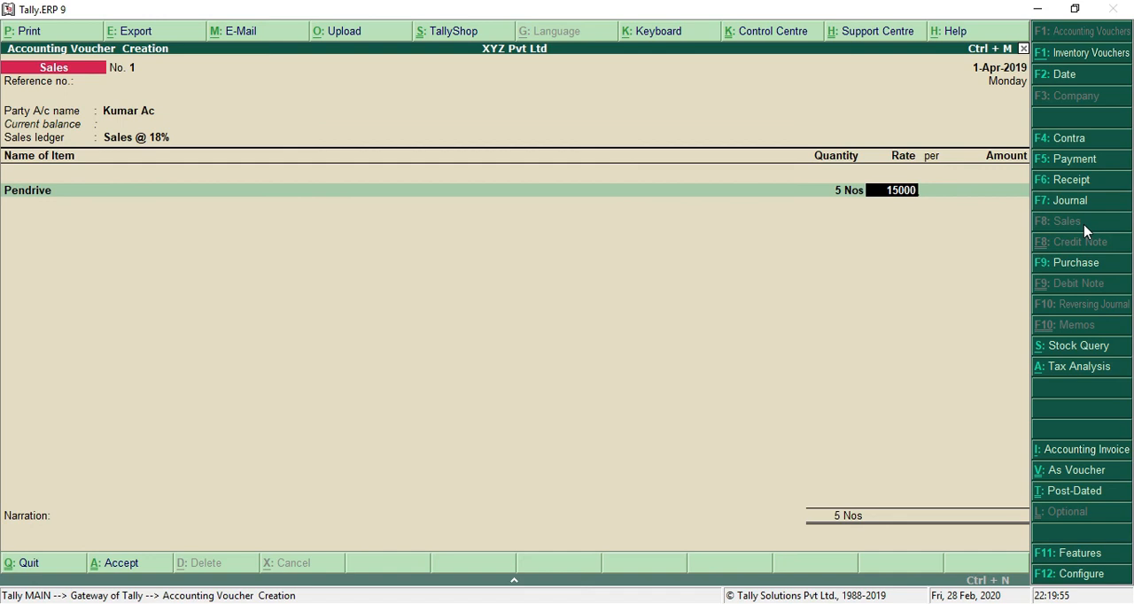
pyautogui.press('BackSpace')
pyautogui.press('Return')
pyautogui.press('Return')
# Step: Complete the Pendrive sale with Output CGST 9% and Output SGST 9% and accept the voucher without a narration
pyautogui.press('Return')
pyautogui.press('Return')
pyautogui.press('Return')
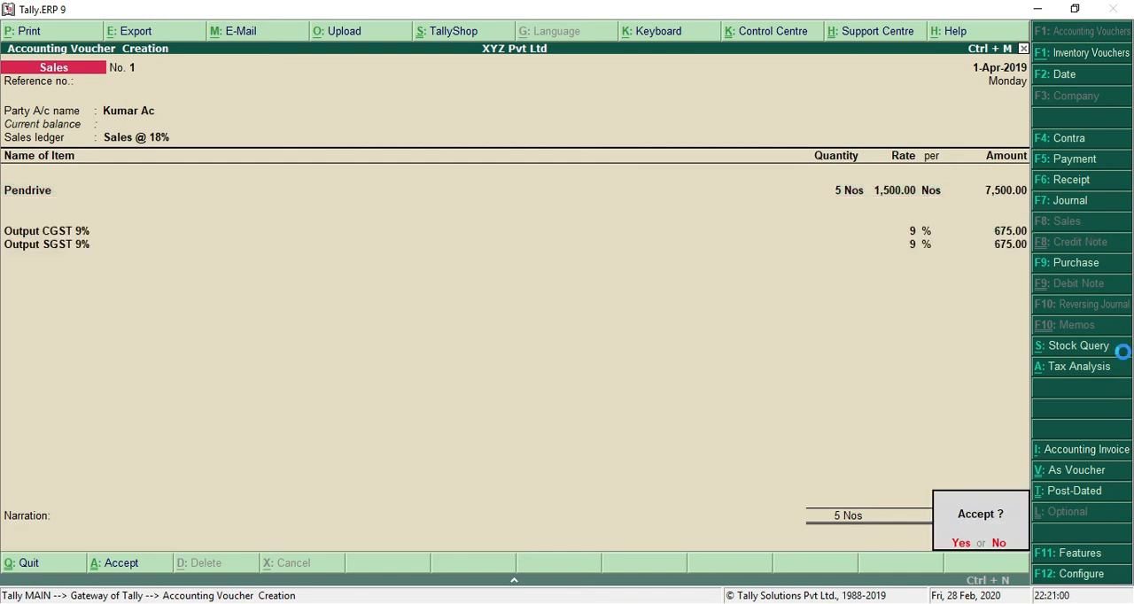
pyautogui.press('Return')
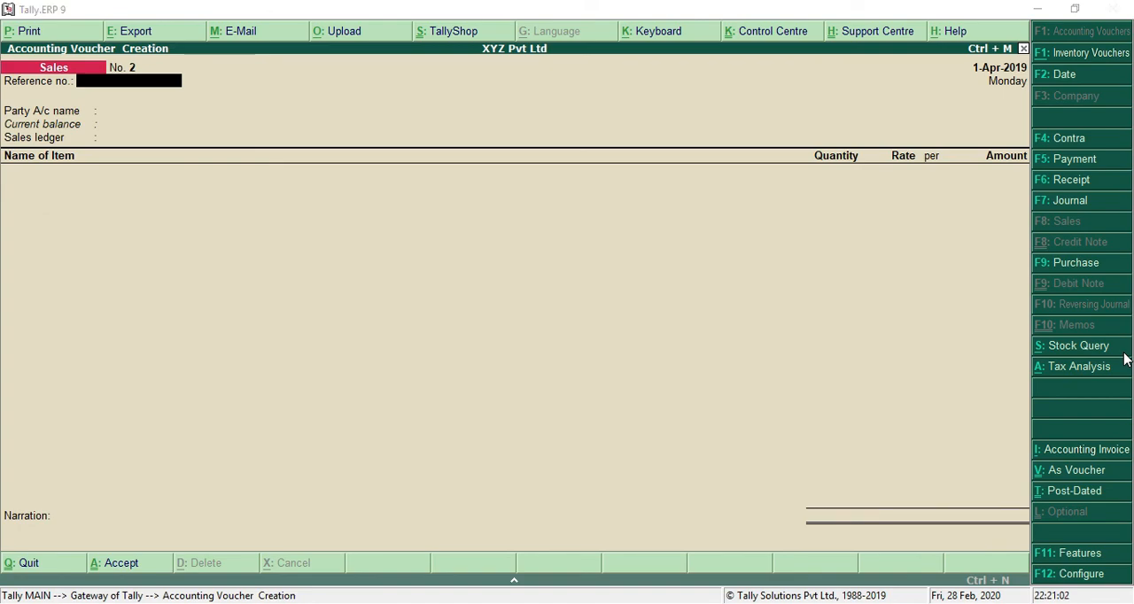
# Step: Consult the fifth transaction in Notepad and fill Tally's sales voucher with party Rr & Co, ledger Sales @ 28% and 10 Monitors at 4,500 each
pyautogui.hotkey('alt', 'Tab')
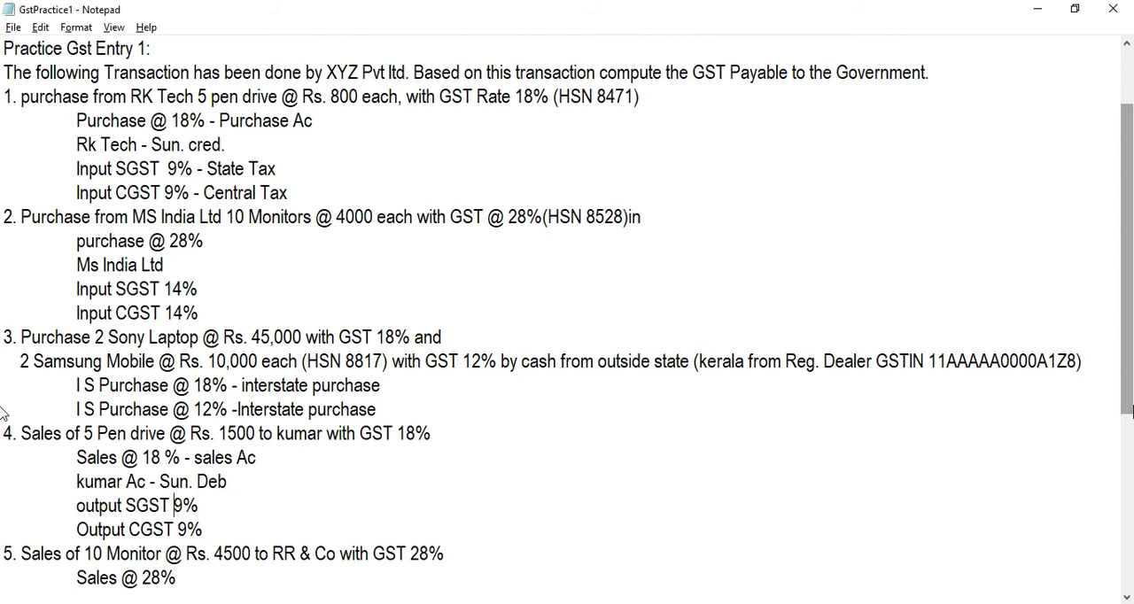
pyautogui.press('Down')
pyautogui.press('Down')
pyautogui.press('Down')
pyautogui.press('Down')
pyautogui.press('Down')
pyautogui.press('Down')
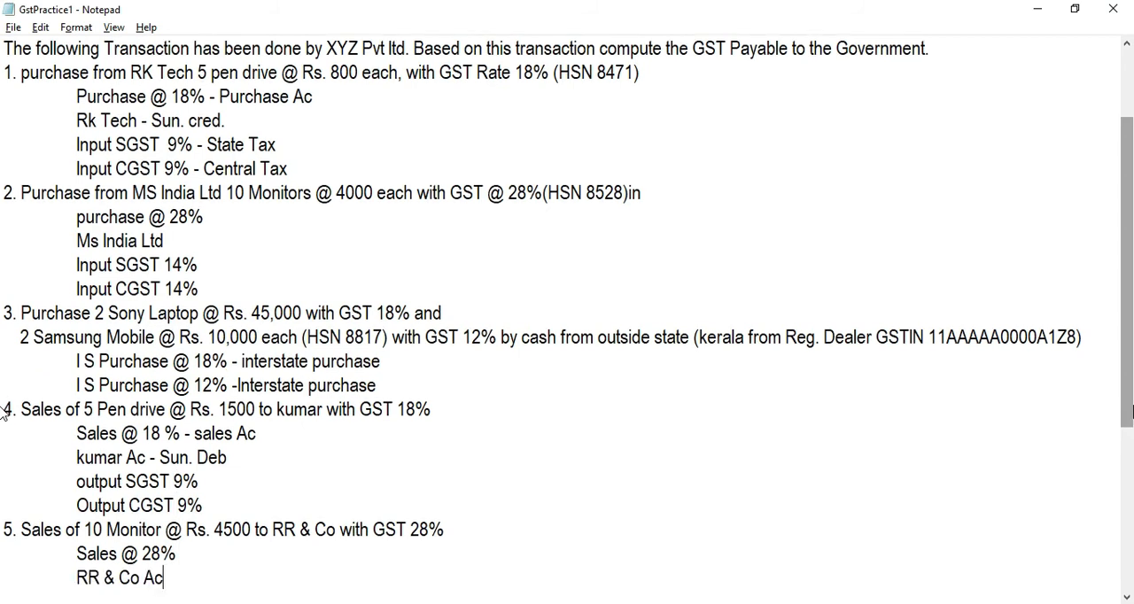
pyautogui.press('Down')
pyautogui.press('Down')
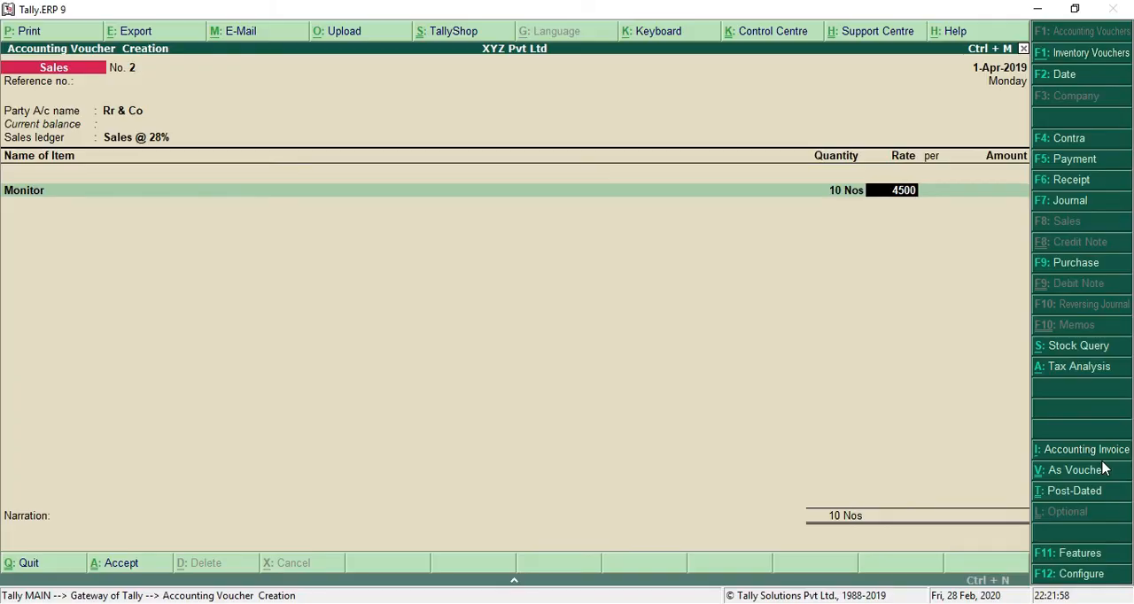
pyautogui.press('Return')
pyautogui.press('Return')
pyautogui.press('Return')
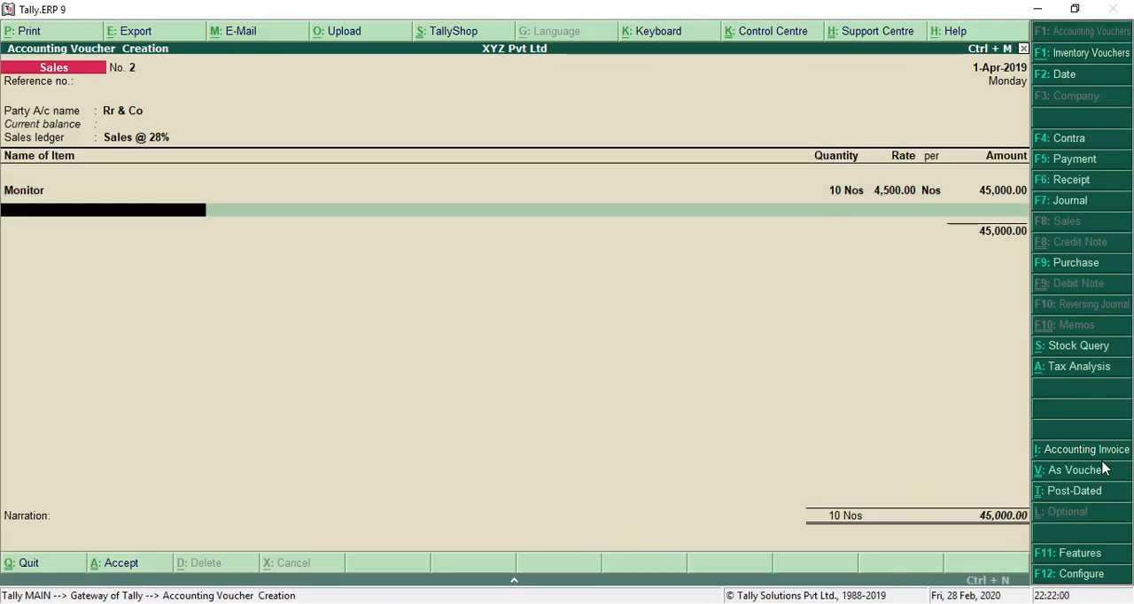
pyautogui.press('Return')
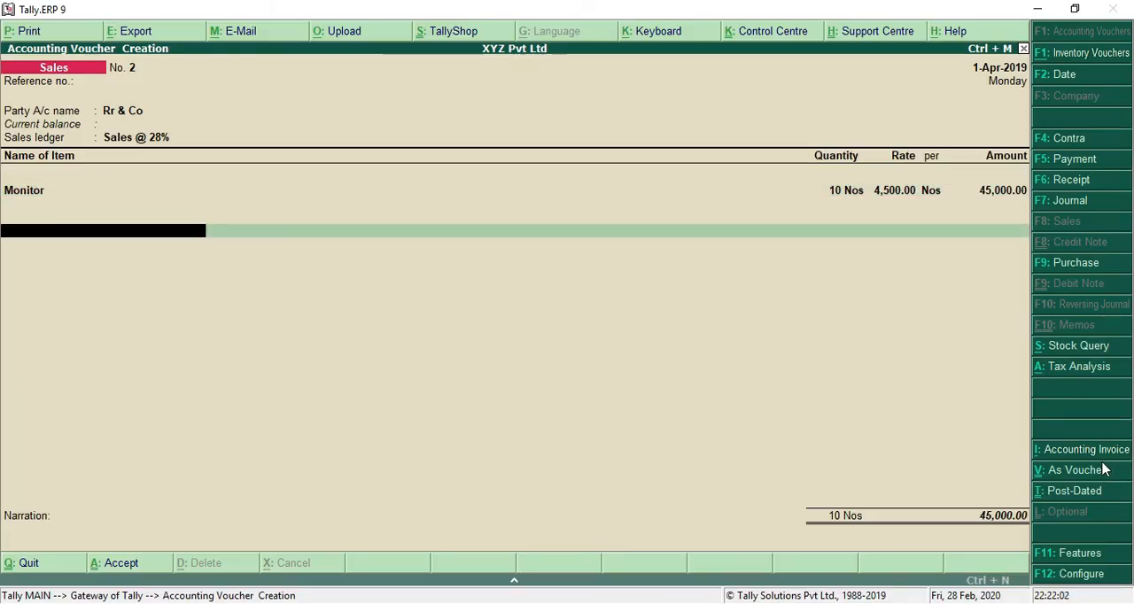
# Step: Add the Output CGST 14% and Output SGST 14% tax ledgers below the Monitor item
pyautogui.write('OUT')
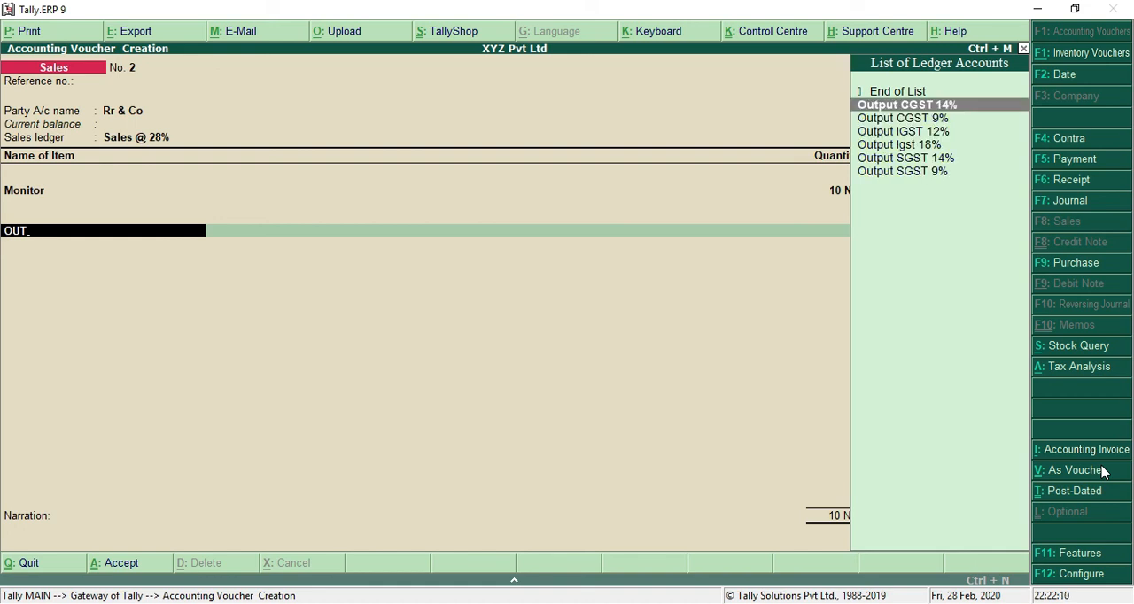
pyautogui.press('Return')
pyautogui.press('Return')
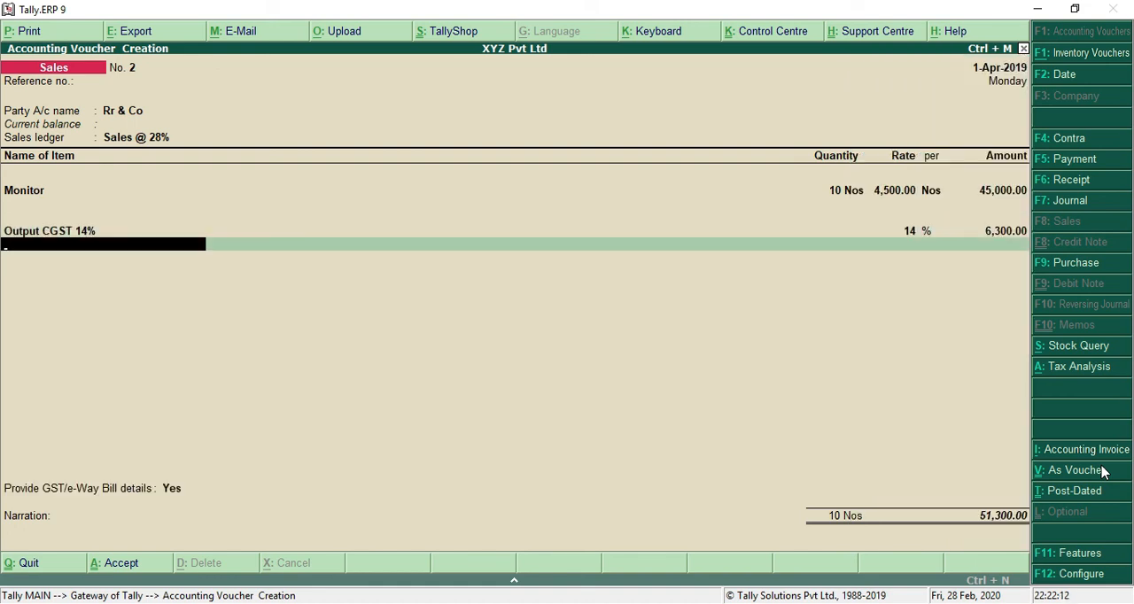
pyautogui.write('OUT')
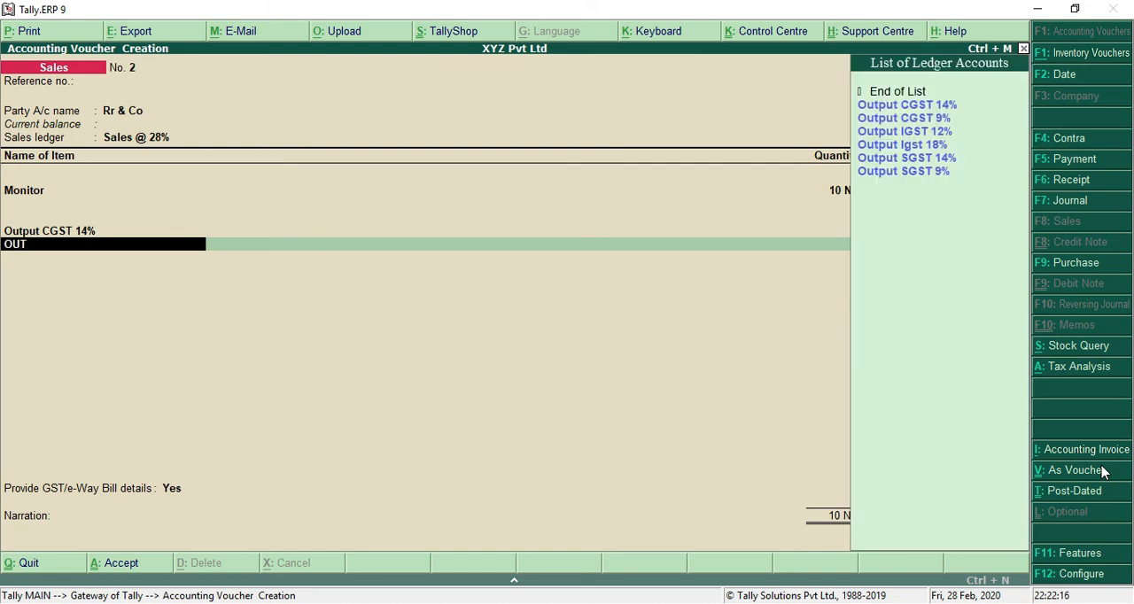
pyautogui.press('Down')
pyautogui.press('Down')
pyautogui.press('Down')
pyautogui.press('Down')
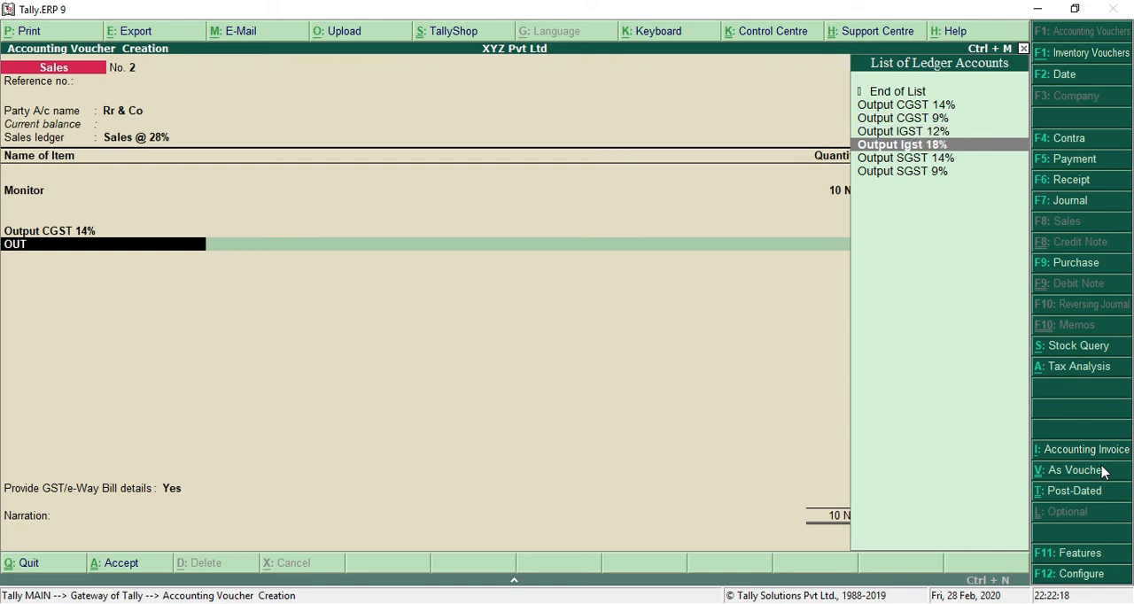
pyautogui.press('Return')
# Step: Leave the e-Way Bill details unfilled and accept the Monitor sales voucher without a narration
pyautogui.press('Return')
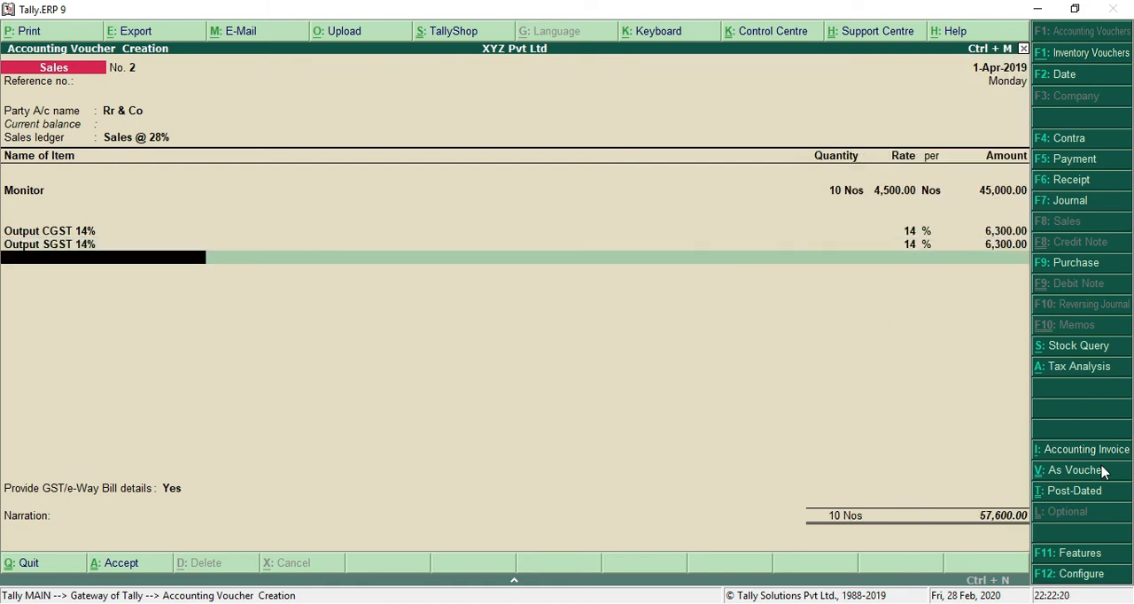
pyautogui.press('Return')
pyautogui.press('Return')
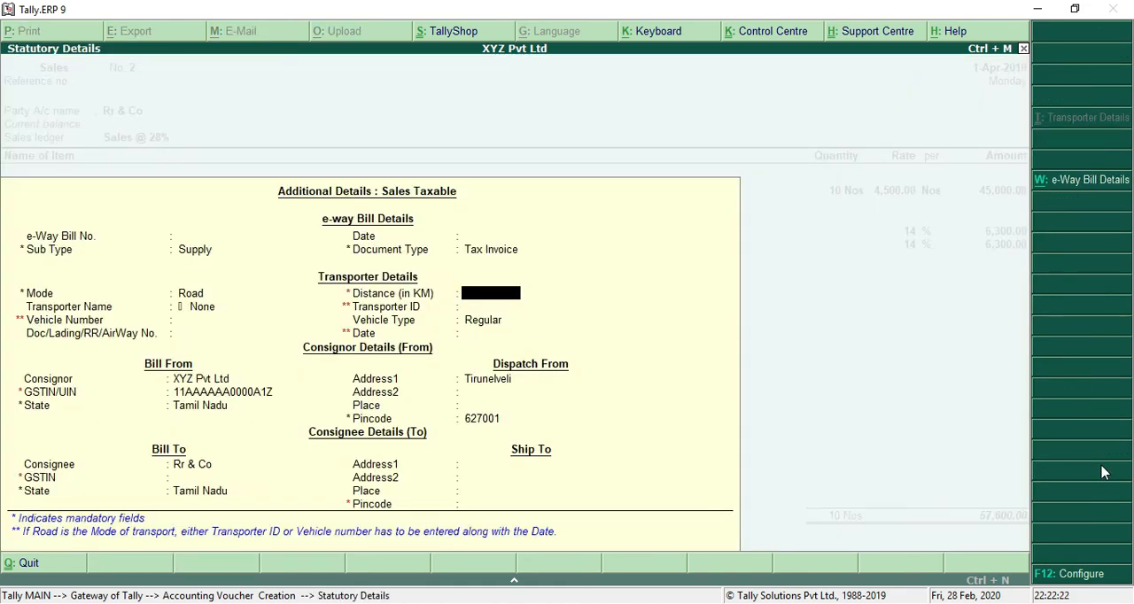
pyautogui.hotkey('ctrl', 'a')
pyautogui.press('Return')
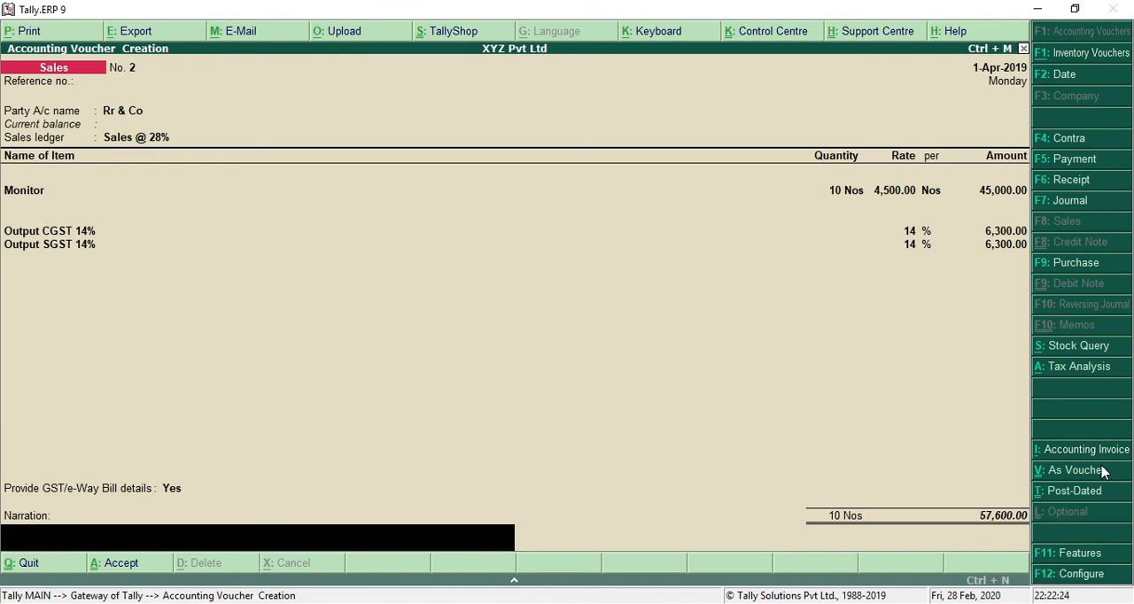
pyautogui.press('Return')
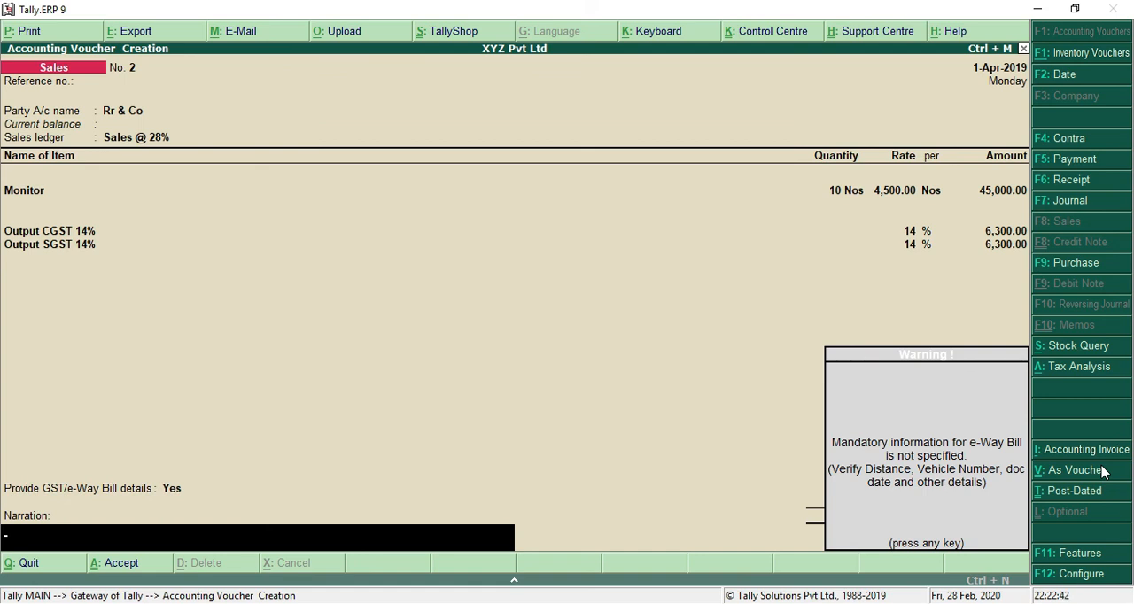
pyautogui.press('Return')
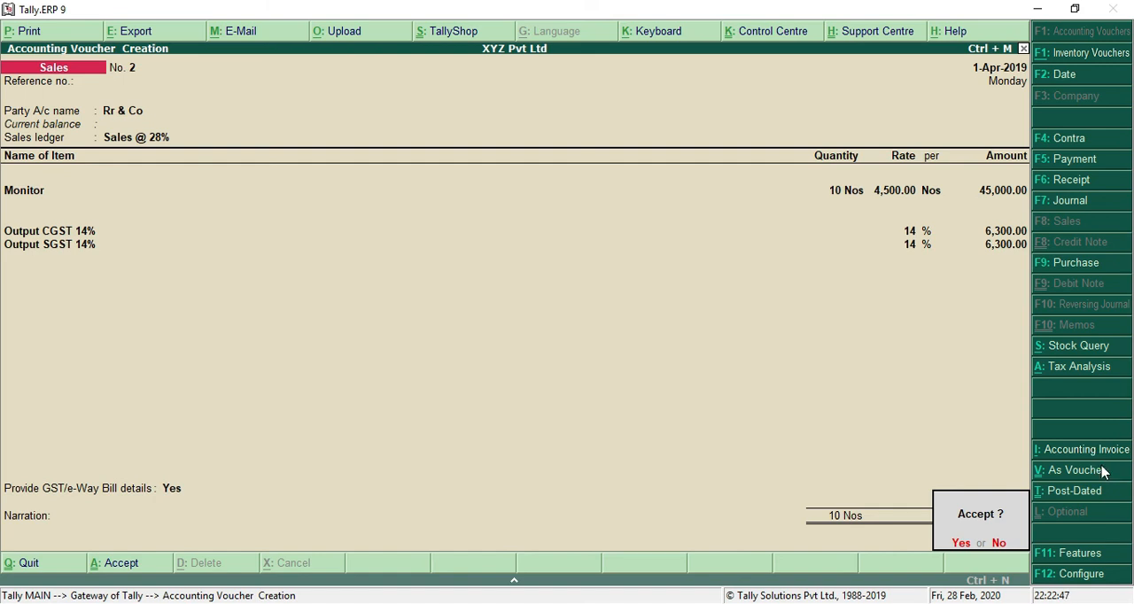
pyautogui.press('Return')
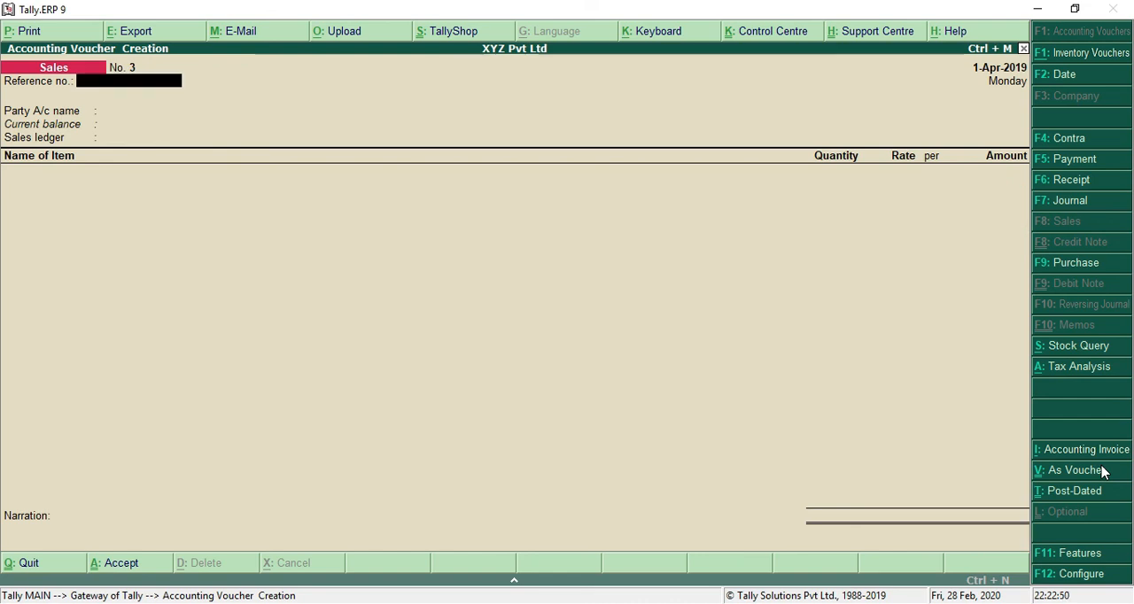
# Step: Switch to the GstPractice1 file in Notepad and read the sixth and seventh sales transactions
pyautogui.hotkey('alt', 'Tab')
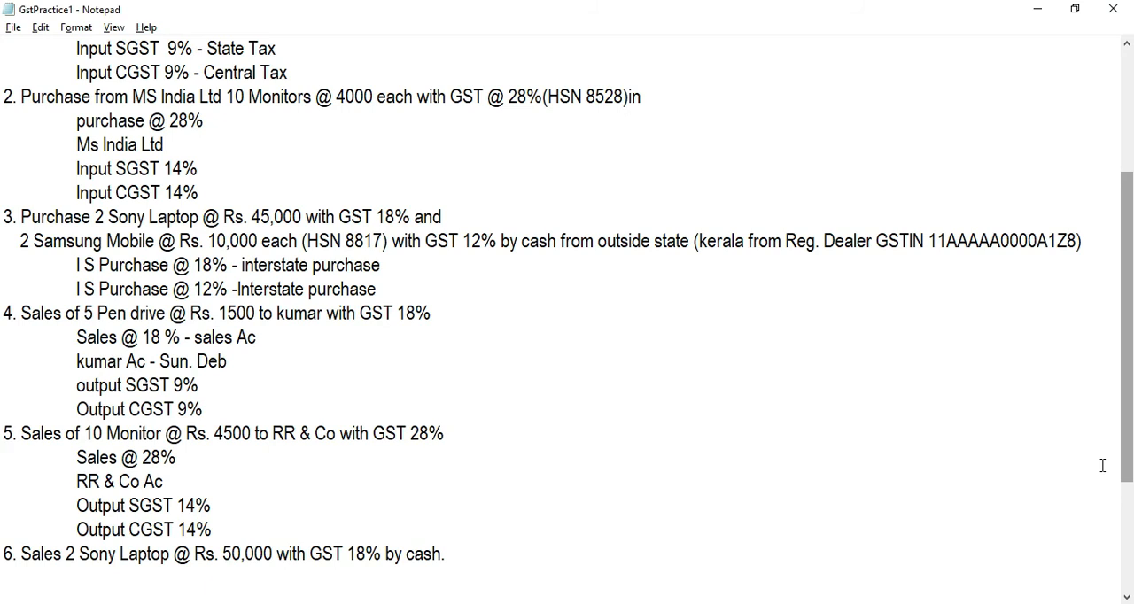
pyautogui.press('Down')
pyautogui.press('Down')
pyautogui.press('Down')
pyautogui.press('Down')
pyautogui.press('Down')
pyautogui.press('Down')
pyautogui.press('Down')
pyautogui.press('Down')
pyautogui.press('Down')
pyautogui.press('Down')
pyautogui.press('Down')
pyautogui.press('Down')
pyautogui.press('Down')
pyautogui.press('Down')
pyautogui.press('Up')
pyautogui.press('Up')
pyautogui.press('Up')
pyautogui.press('Up')
pyautogui.press('Up')
pyautogui.press('Up')
pyautogui.press('Down')
pyautogui.press('Down')
pyautogui.press('Down')
pyautogui.press('Down')
pyautogui.press('Down')
pyautogui.press('Down')
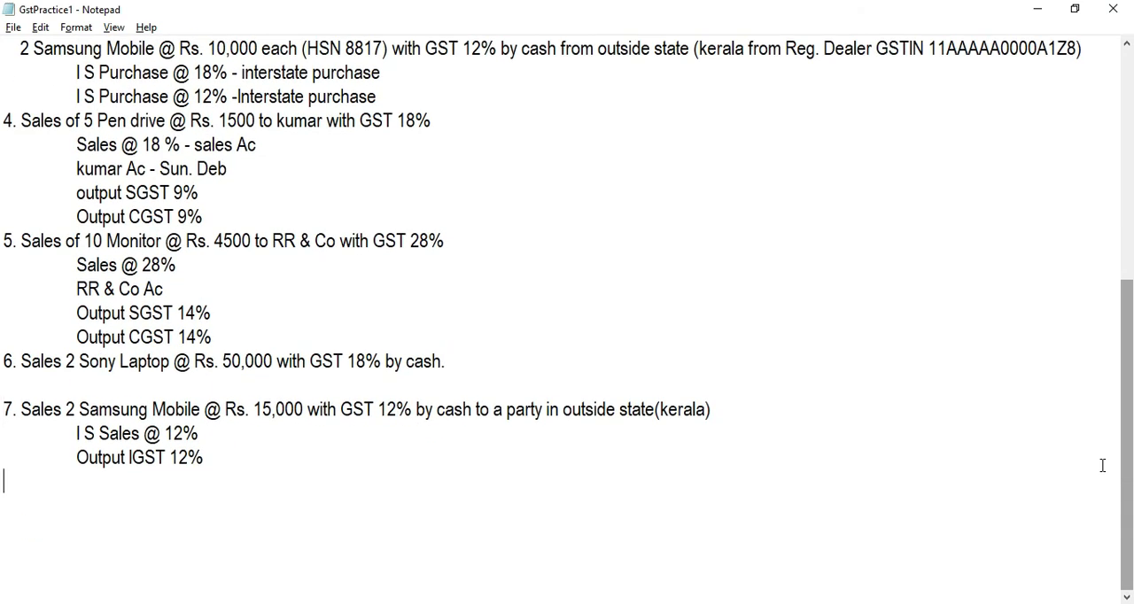
pyautogui.click(120, 361)
# Step: Return to Tally.ERP 9, choose Cash as the new sales voucher's party account and accept the default party details
pyautogui.hotkey('alt', 'Tab')
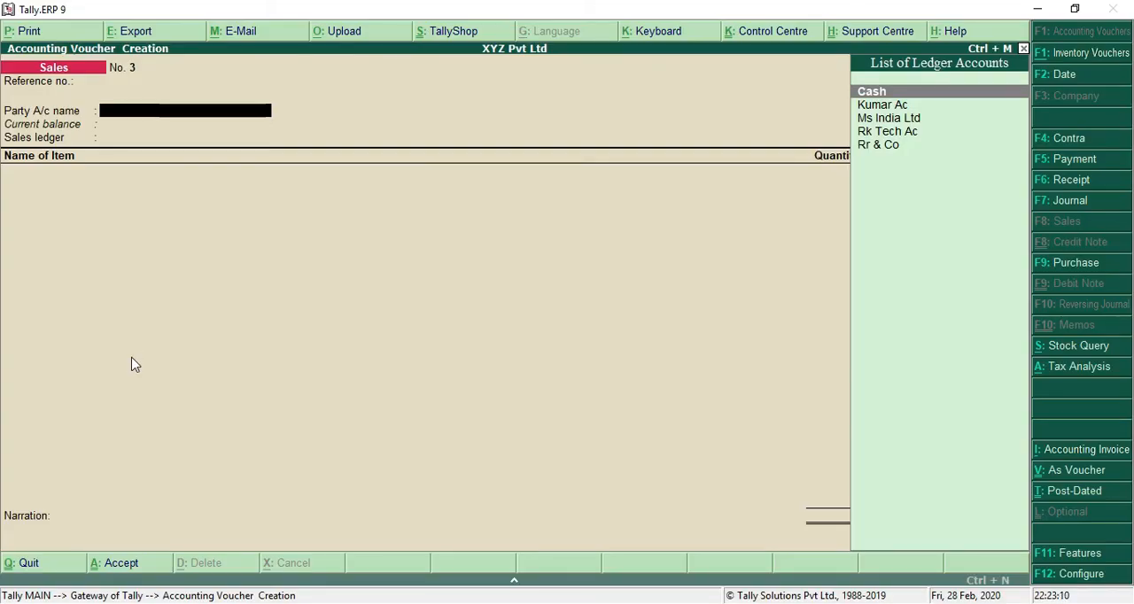
pyautogui.press('Return')
pyautogui.press('Return')
pyautogui.press('Return')
pyautogui.press('Return')
pyautogui.press('Return')
pyautogui.hotkey('ctrl', 'a')
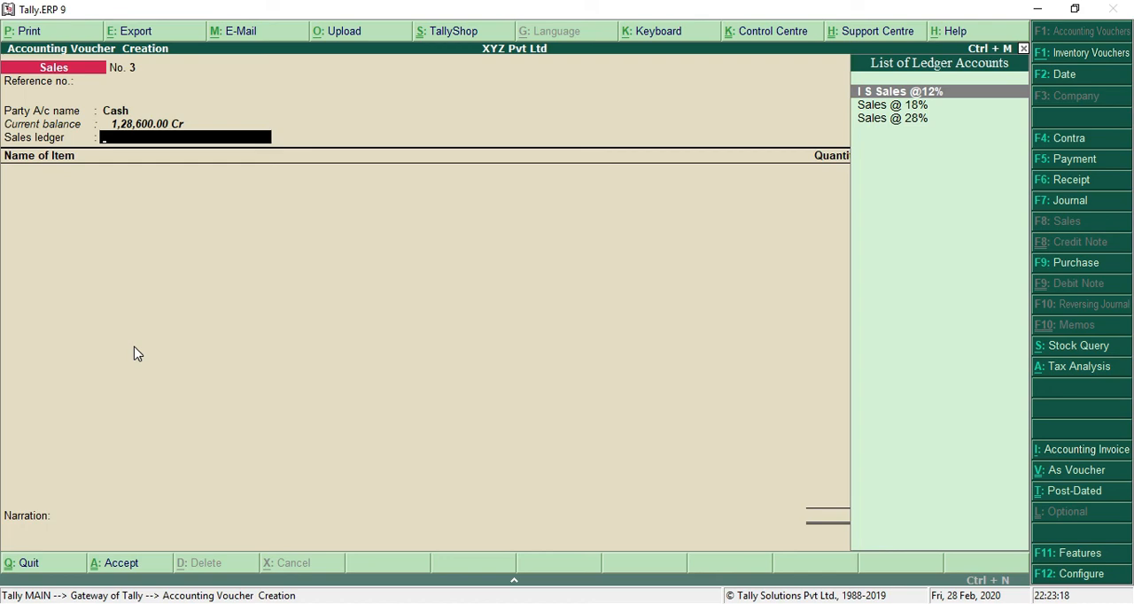
# Step: Set the cash sale's ledger to Sales @ 18% as per the sixth transaction and add Sony Laptop as the item
pyautogui.hotkey('alt', 'Tab')
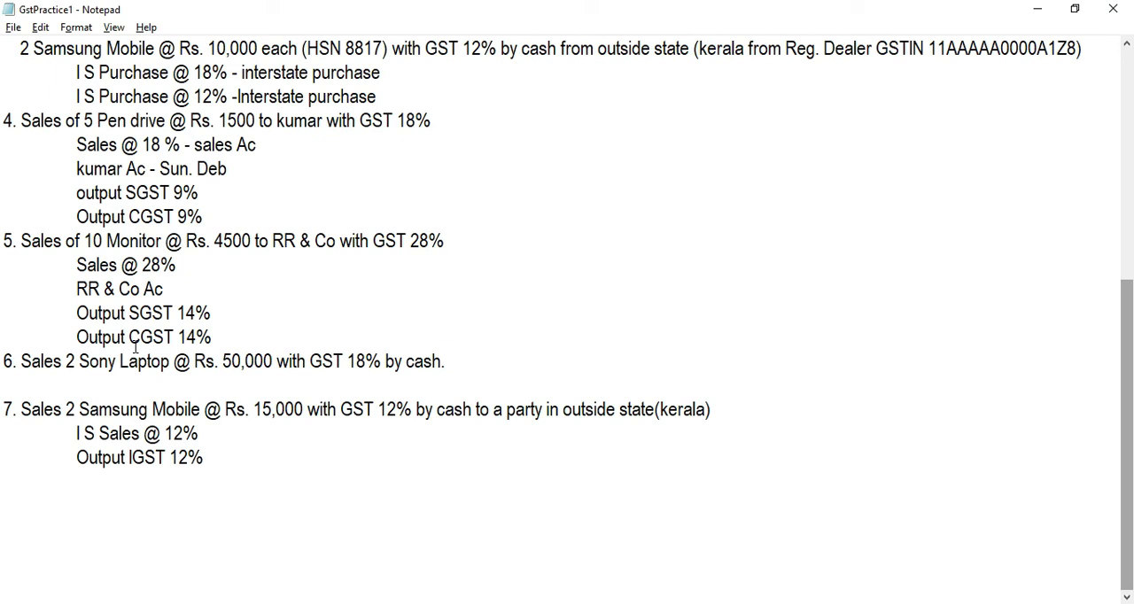
pyautogui.hotkey('alt', 'Tab')
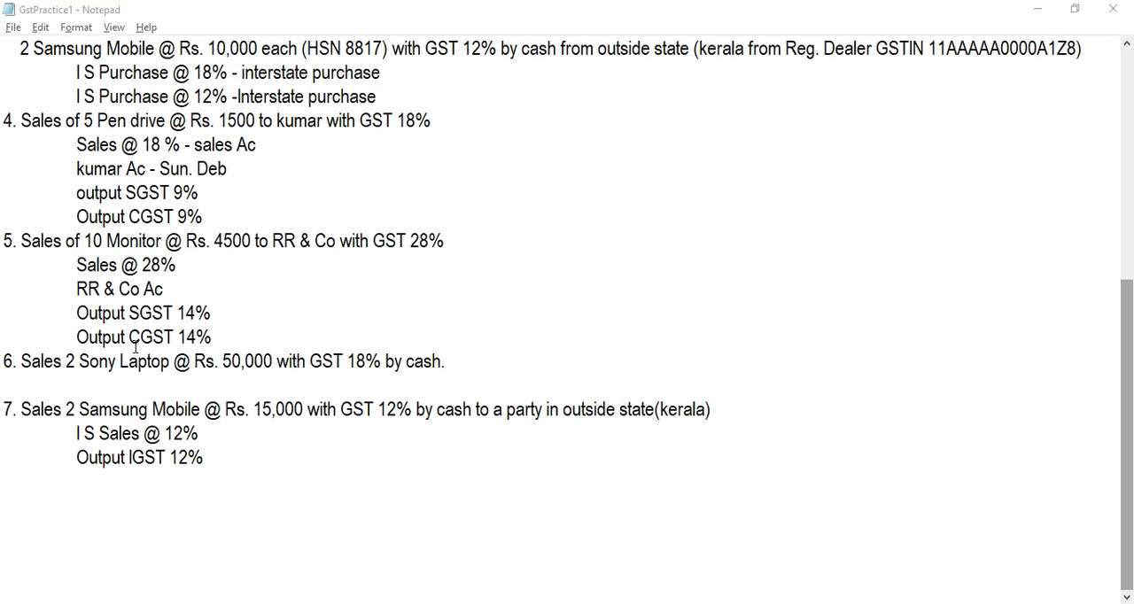
pyautogui.press('Down')
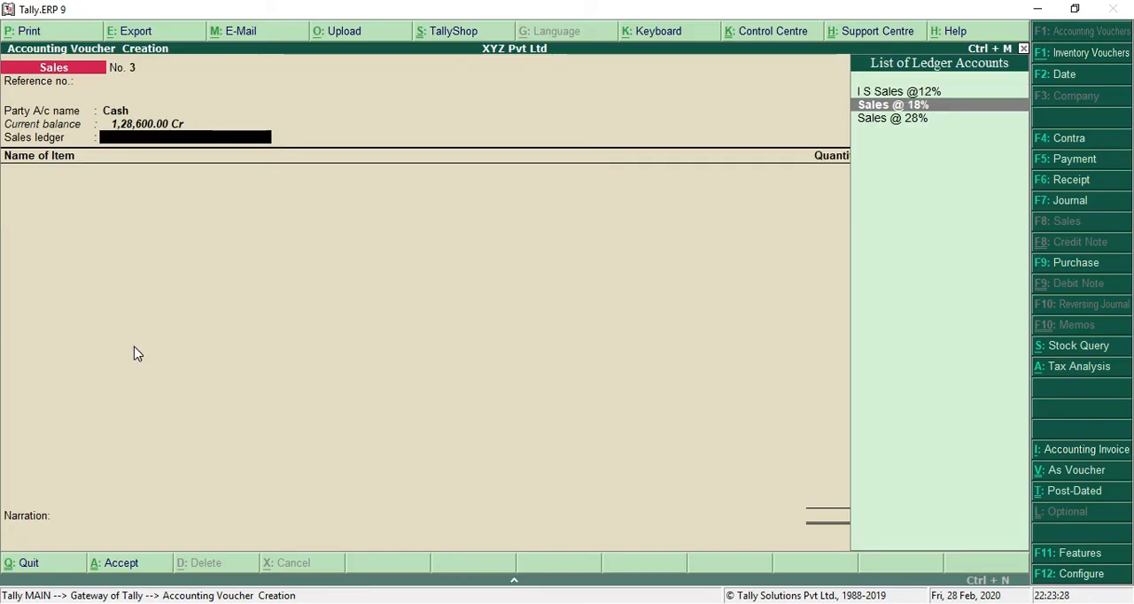
pyautogui.press('Return')
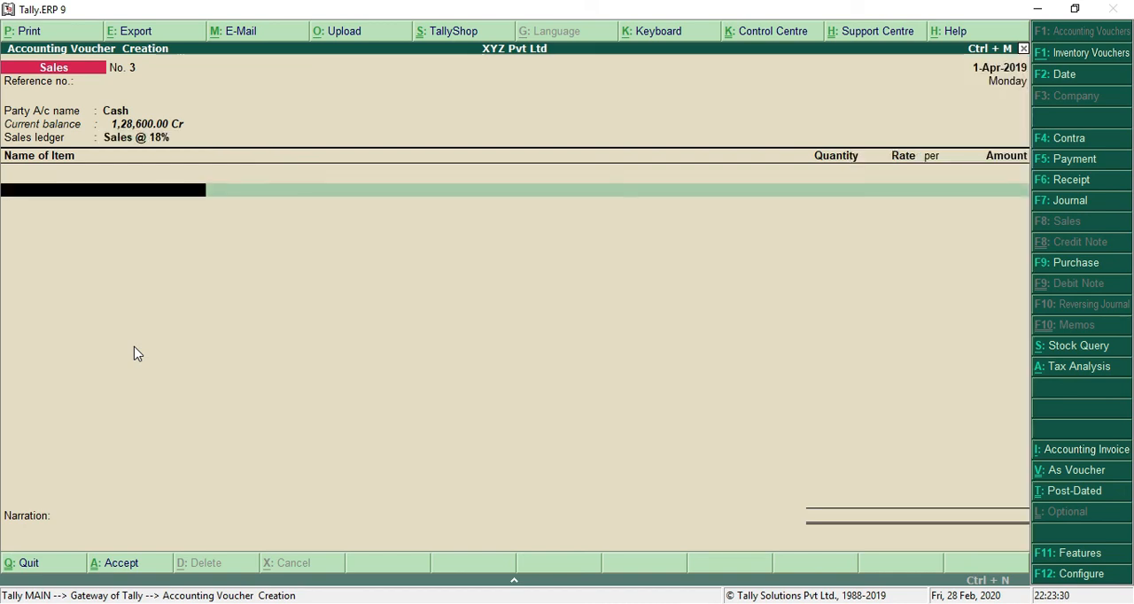
pyautogui.write('SON')
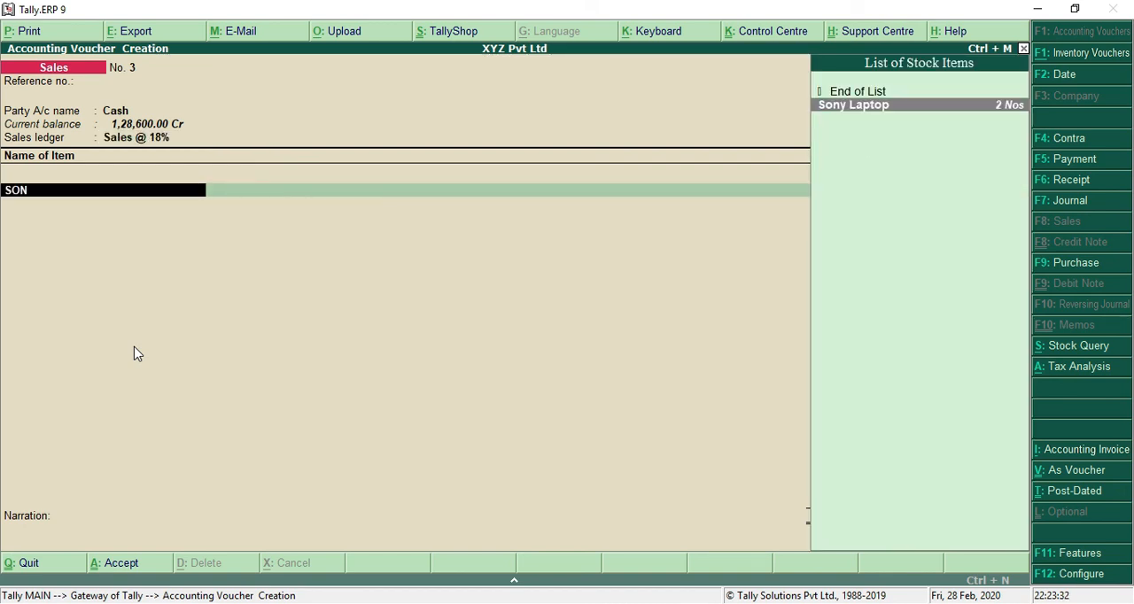
pyautogui.press('Return')
# Step: Set the Sony Laptop quantity to 2 Nos at a rate of 50,000 and finish the item list
pyautogui.hotkey('alt', 'Tab')
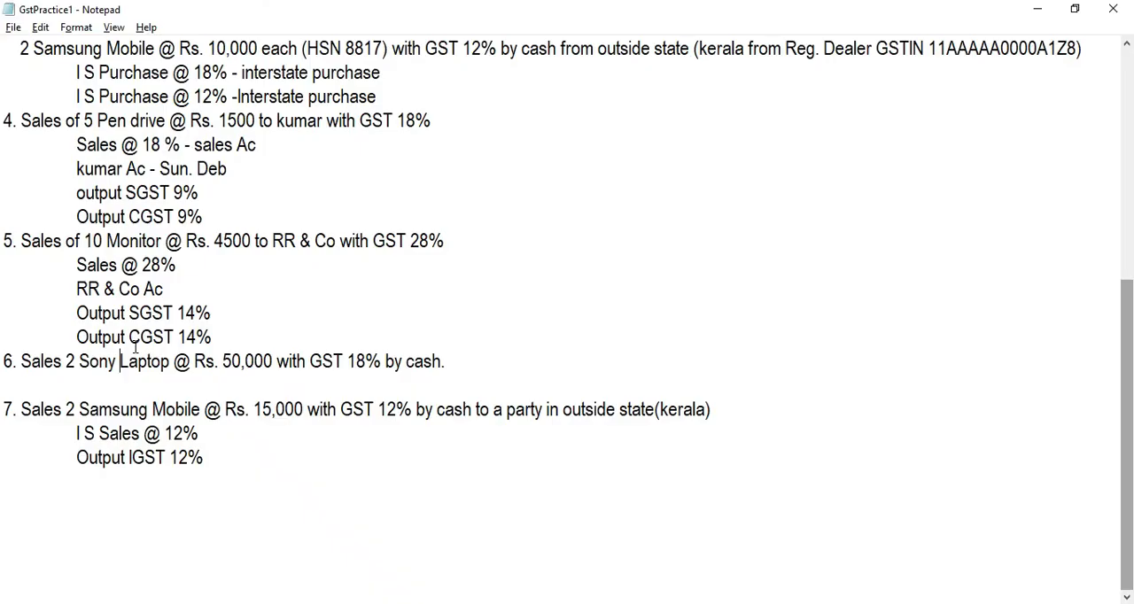
pyautogui.hotkey('alt', 'Tab')
pyautogui.write('2')
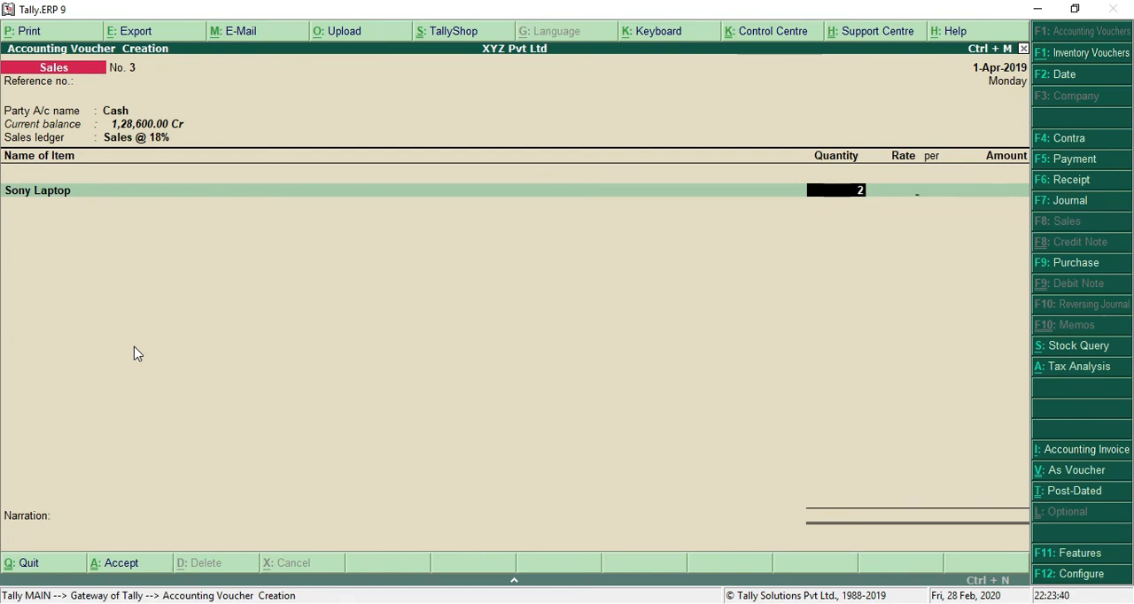
pyautogui.press('Return')
pyautogui.write('50,000')
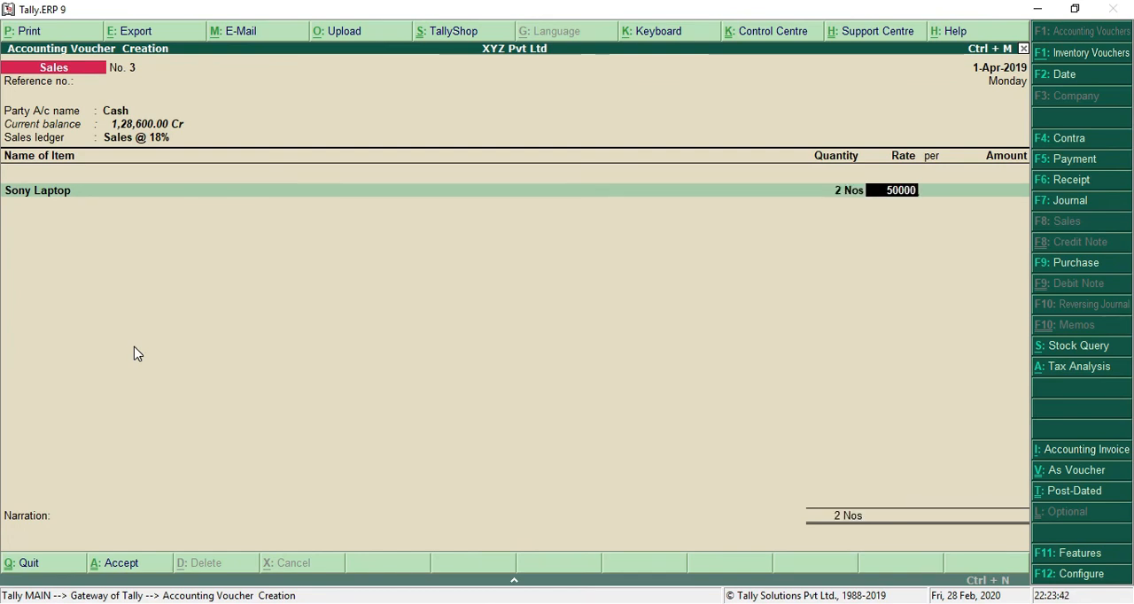
pyautogui.press('Return')
pyautogui.press('Return')
pyautogui.press('Return')
pyautogui.press('Return')
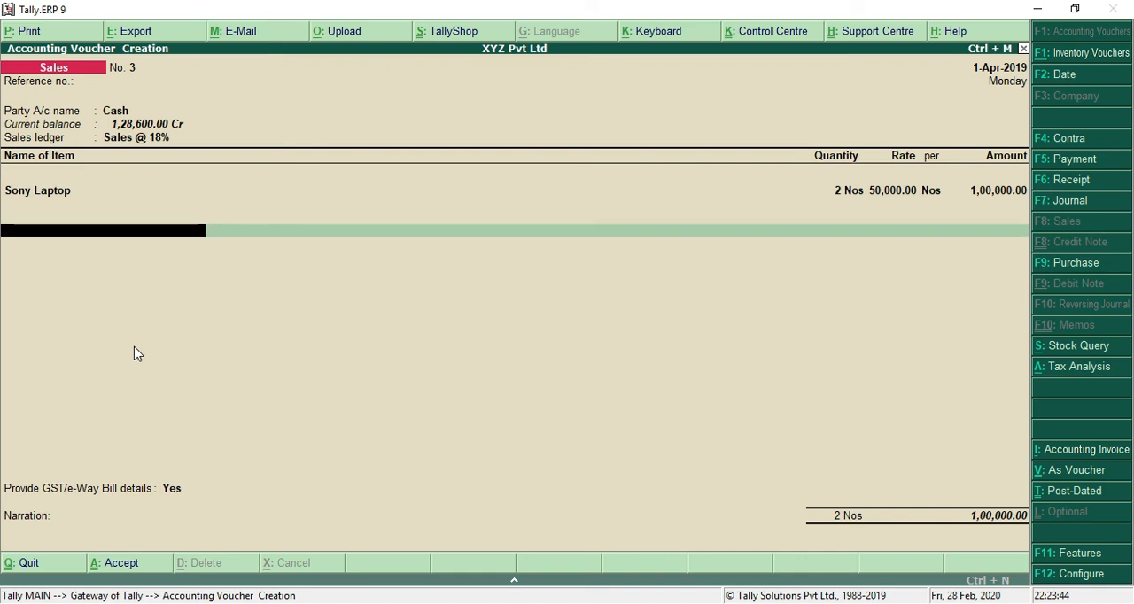
# Step: Add the Output CGST 9% and Output SGST 9% ledgers to the Sony Laptop sale and finish the ledger list
pyautogui.write('OUT')
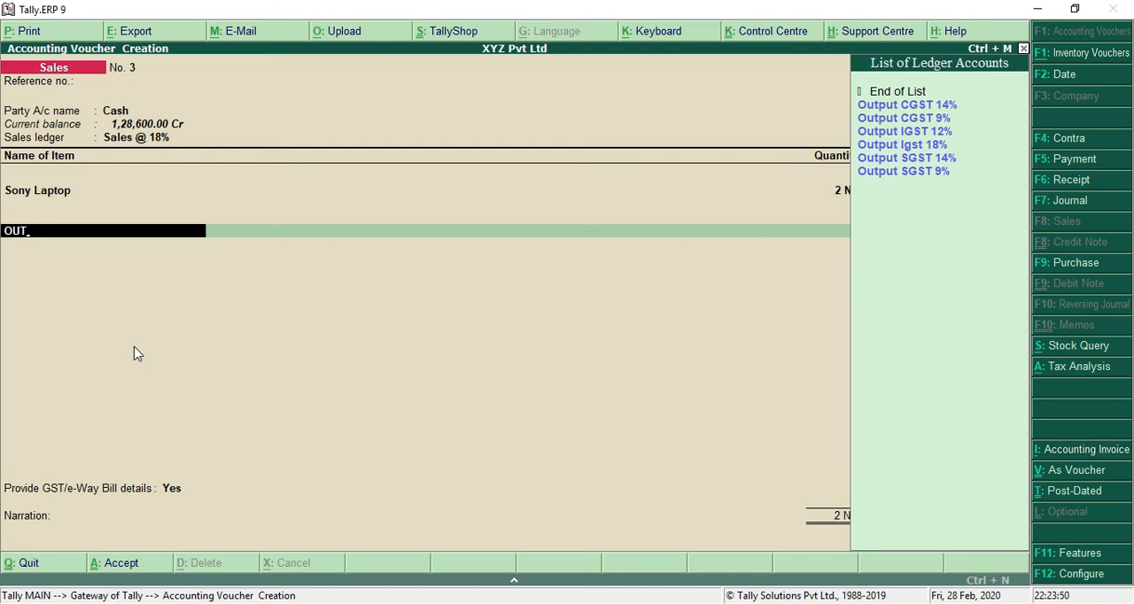
pyautogui.press('Down')
pyautogui.press('Down')
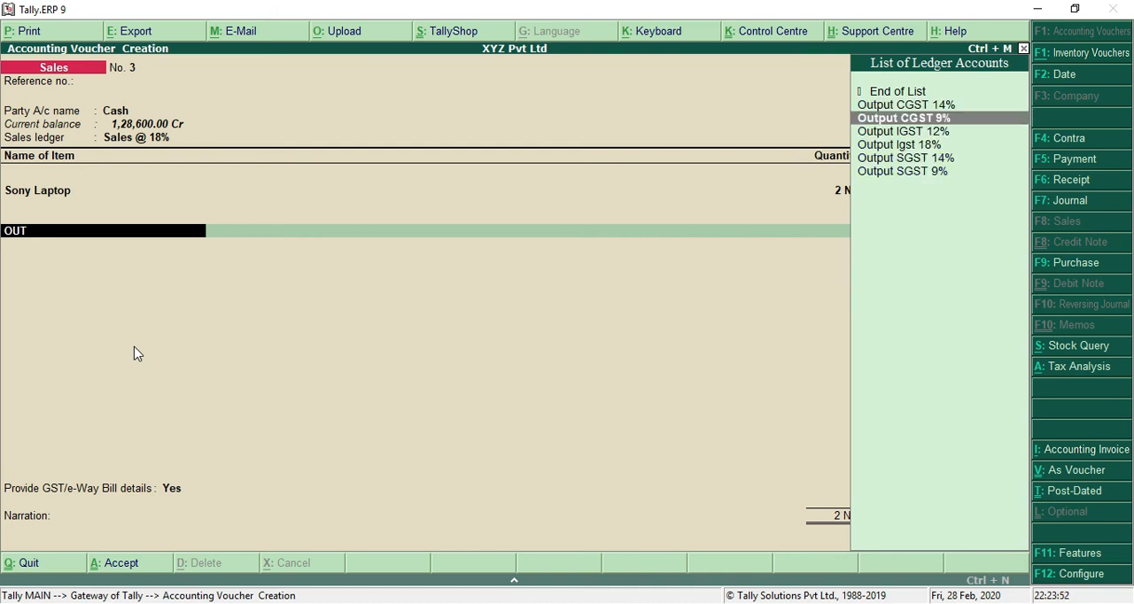
pyautogui.press('Return')
pyautogui.press('Return')
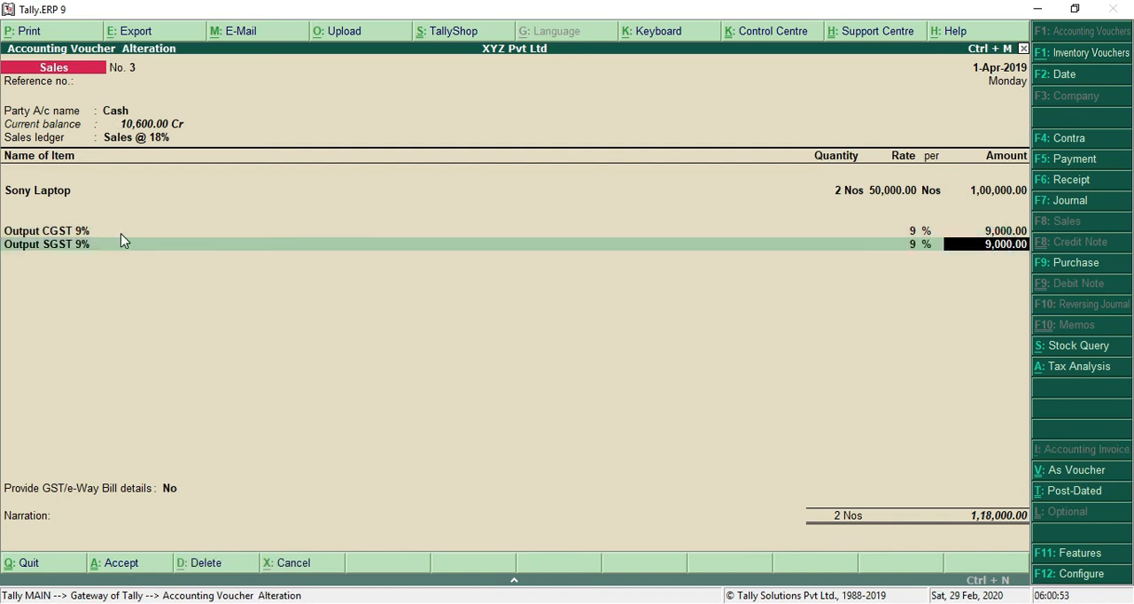
pyautogui.click(60, 248)
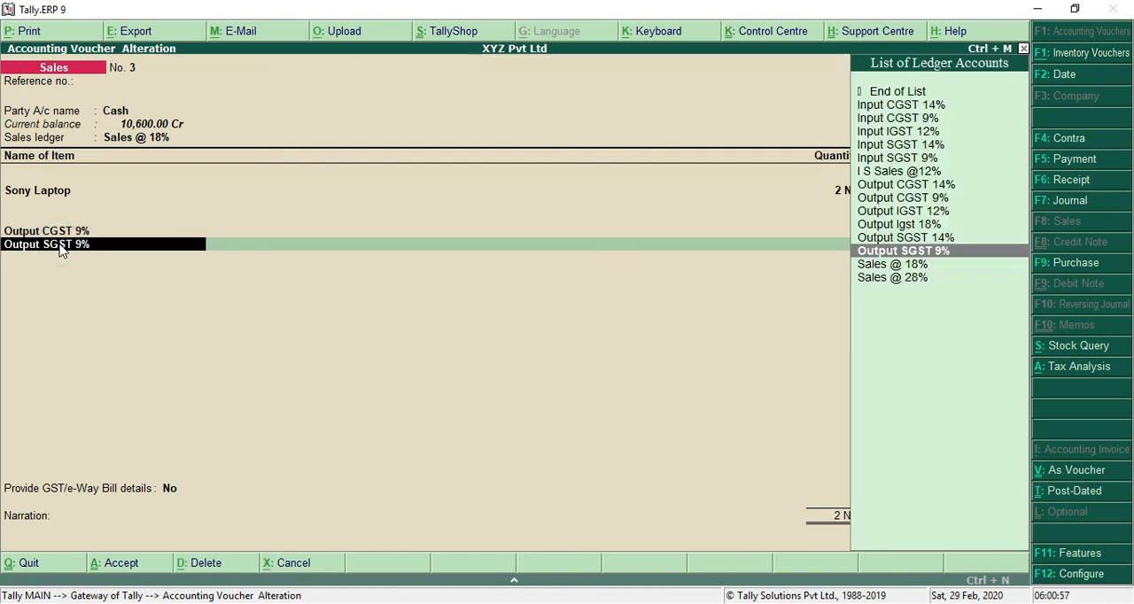
pyautogui.press('Return')
pyautogui.press('Return')
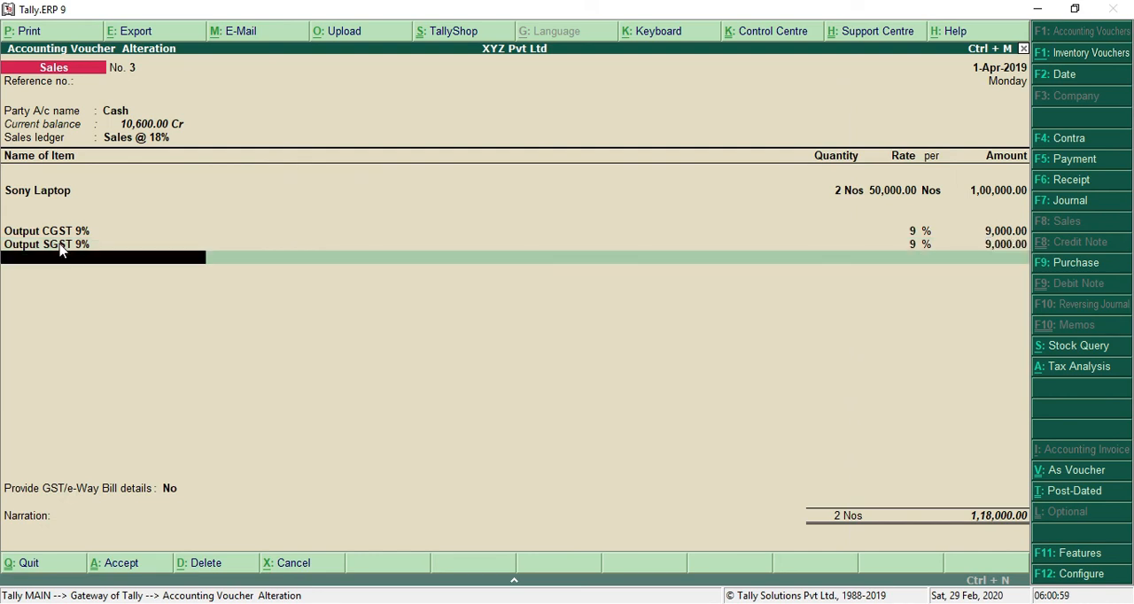
pyautogui.press('Return')
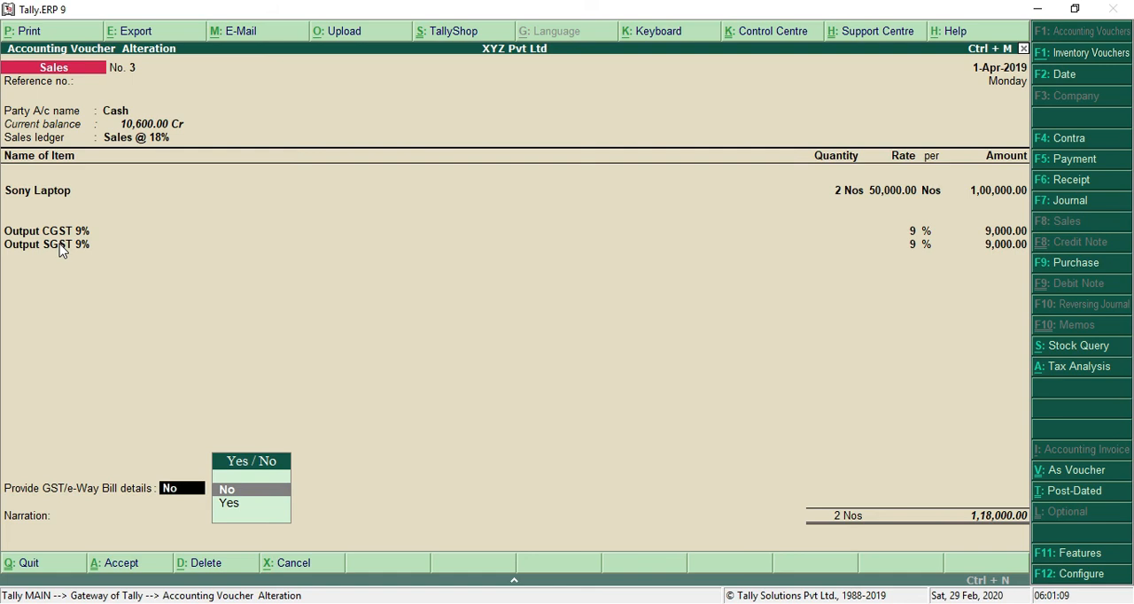
# Step: Enable the GST/e-Way Bill details for the Sony Laptop sale and accept all the e-way bill, transporter, consignor and consignee entries
pyautogui.press('Down')
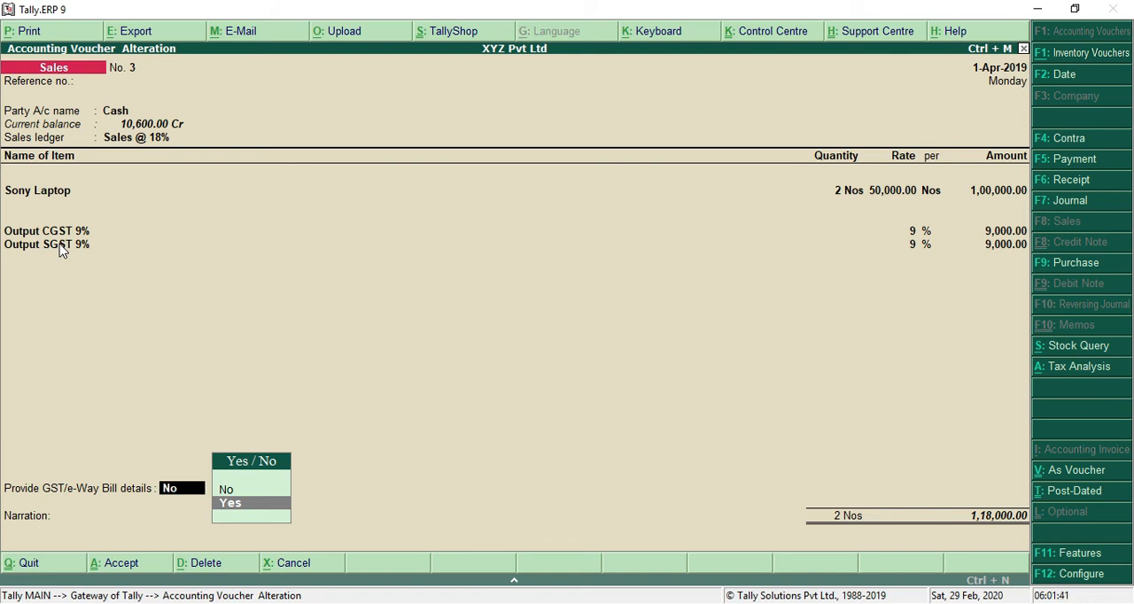
pyautogui.press('Return')
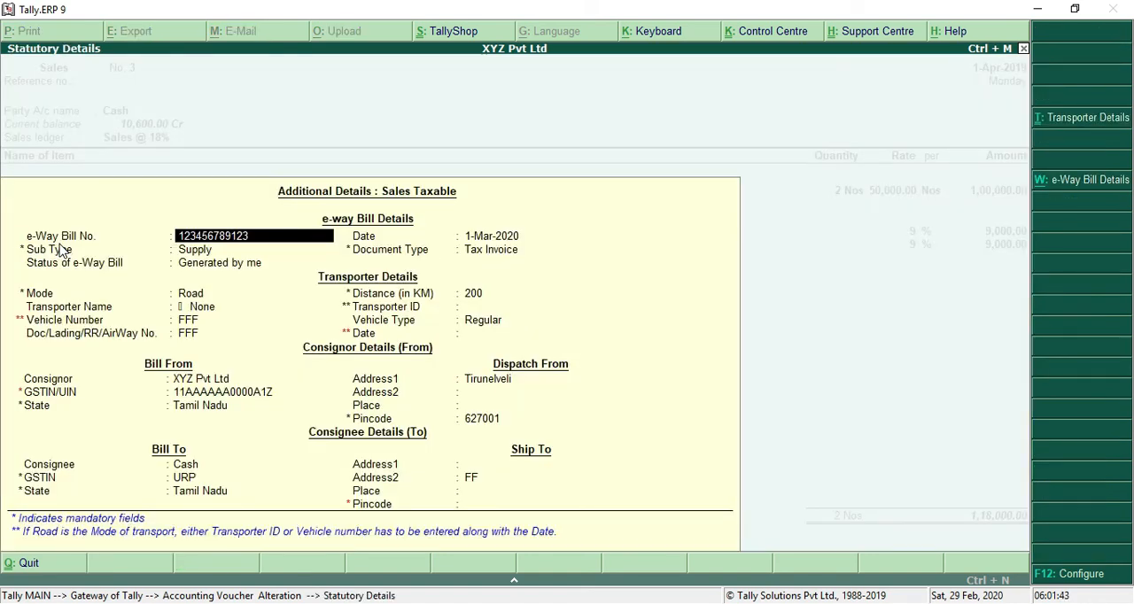
pyautogui.press('Return')
pyautogui.press('Return')
pyautogui.press('Return')
pyautogui.press('Return')
pyautogui.press('Return')
pyautogui.press('Return')
pyautogui.press('Return')
pyautogui.press('Return')
pyautogui.press('Return')
pyautogui.press('Return')
pyautogui.press('Return')
pyautogui.press('Return')
pyautogui.press('Return')
pyautogui.press('Return')
pyautogui.press('Return')
pyautogui.press('Return')
pyautogui.press('Return')
pyautogui.press('Return')
pyautogui.press('Return')
pyautogui.press('Return')
pyautogui.press('Return')
pyautogui.press('Return')
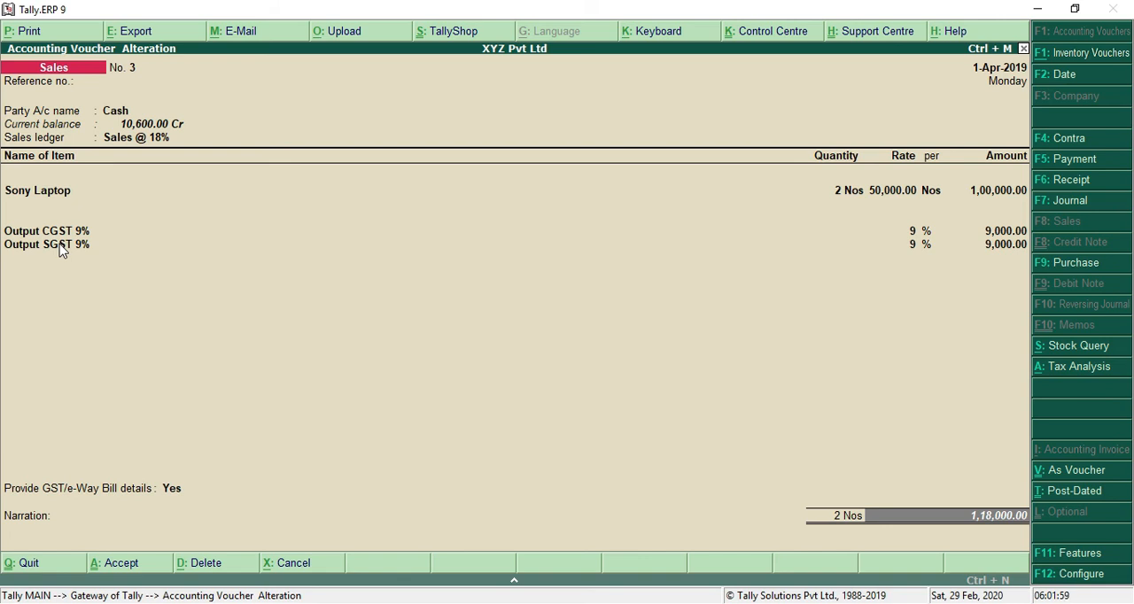
# Step: Switch to the GstPractice1 file in Notepad and read the seventh sales transaction with its ledgers
pyautogui.hotkey('alt', 'Tab')
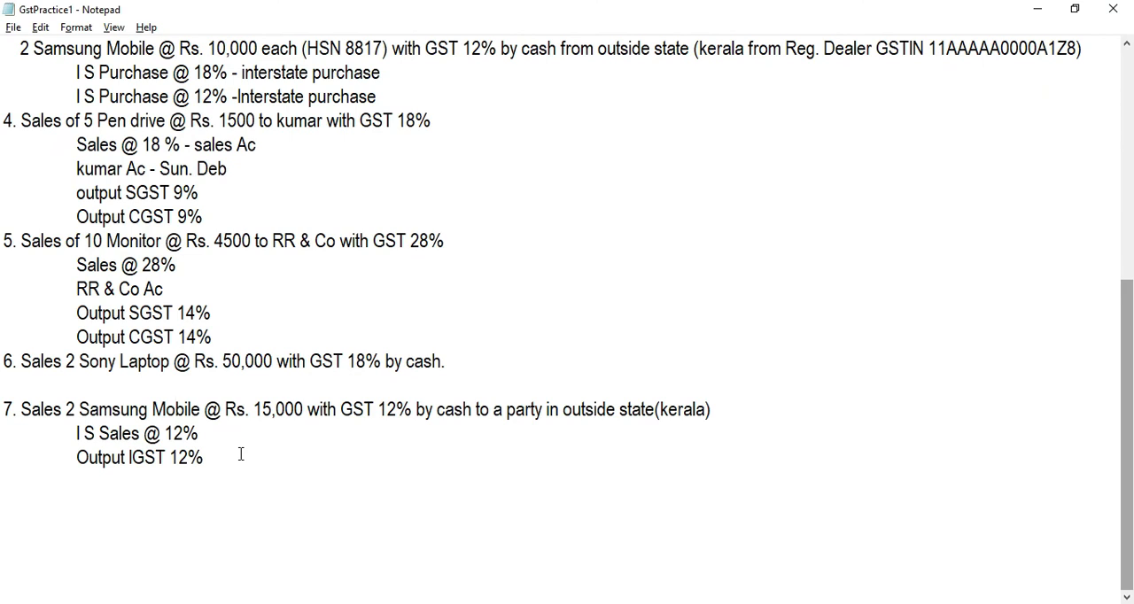
pyautogui.press('Right')
pyautogui.press('Right')
pyautogui.press('Right')
pyautogui.press('Right')
pyautogui.press('Right')
pyautogui.press('Right')
pyautogui.press('Right')
pyautogui.press('Right')
pyautogui.press('Right')
pyautogui.press('Right')
pyautogui.press('Right')
pyautogui.press('Right')
pyautogui.press('Right')
pyautogui.press('Right')
pyautogui.press('Right')
pyautogui.press('Right')
pyautogui.press('Right')
pyautogui.press('Right')
pyautogui.press('Right')
pyautogui.press('Right')
pyautogui.press('Right')
pyautogui.press('Right')
pyautogui.press('Right')
pyautogui.press('Right')
pyautogui.press('Right')
pyautogui.press('Down')
pyautogui.press('Up')
pyautogui.press('Down')
pyautogui.press('Left')
# Step: Return to Tally.ERP 9 and choose Cash as the party account of the new sales voucher
pyautogui.hotkey('alt', 'Tab')
pyautogui.press('Return')
pyautogui.press('Return')
# Step: Set the buyer's state and place of supply to Kerala and accept the party details
pyautogui.press('Return')
pyautogui.press('Return')
pyautogui.press('Return')
pyautogui.press('Return')
pyautogui.press('Return')
pyautogui.press('Return')
pyautogui.press('Return')
pyautogui.press('Return')
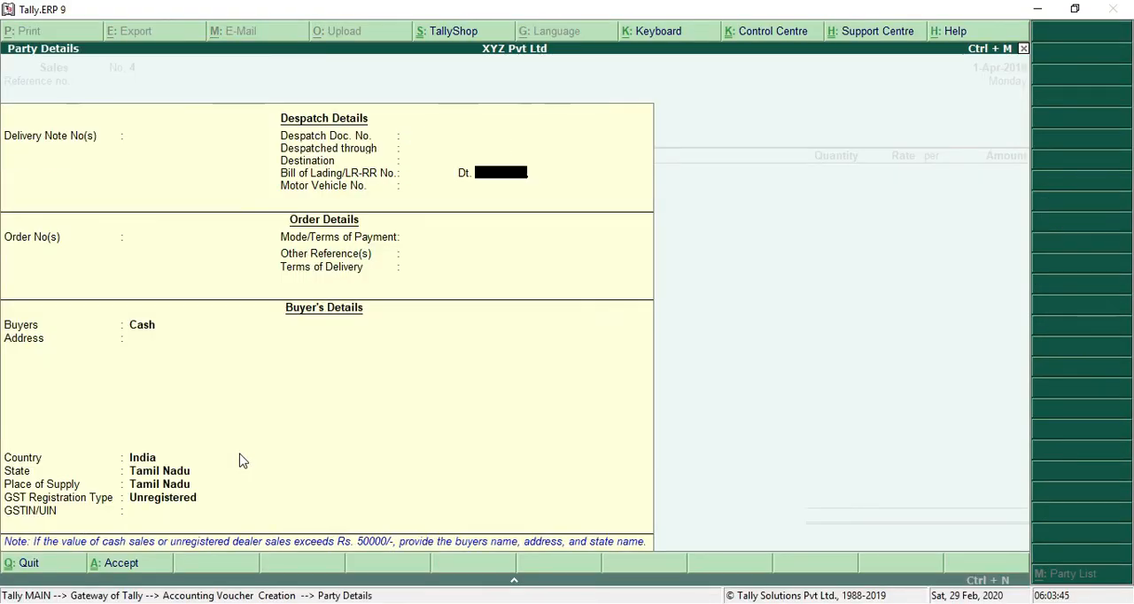
pyautogui.press('Return')
pyautogui.press('Return')
pyautogui.press('Return')
pyautogui.press('Return')
pyautogui.press('Return')
pyautogui.press('Return')
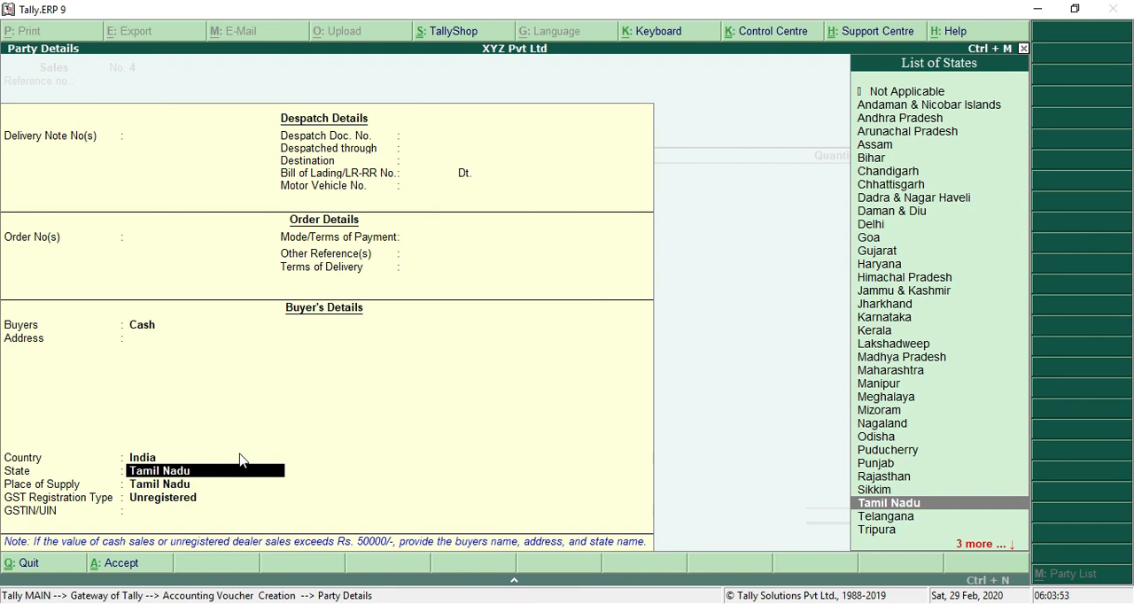
pyautogui.write('KE')
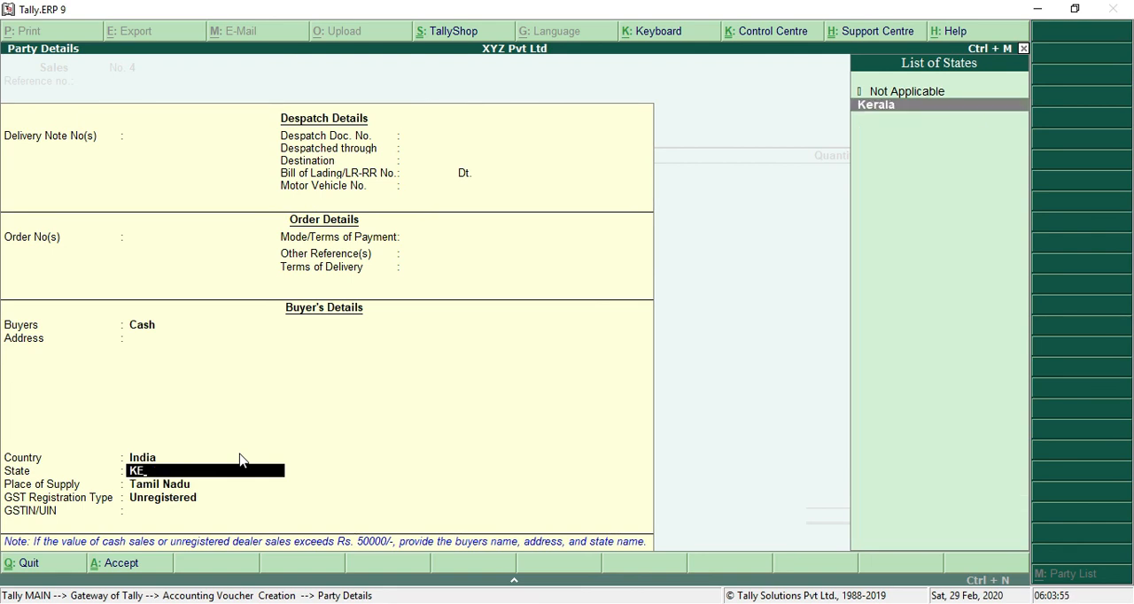
pyautogui.press('Return')
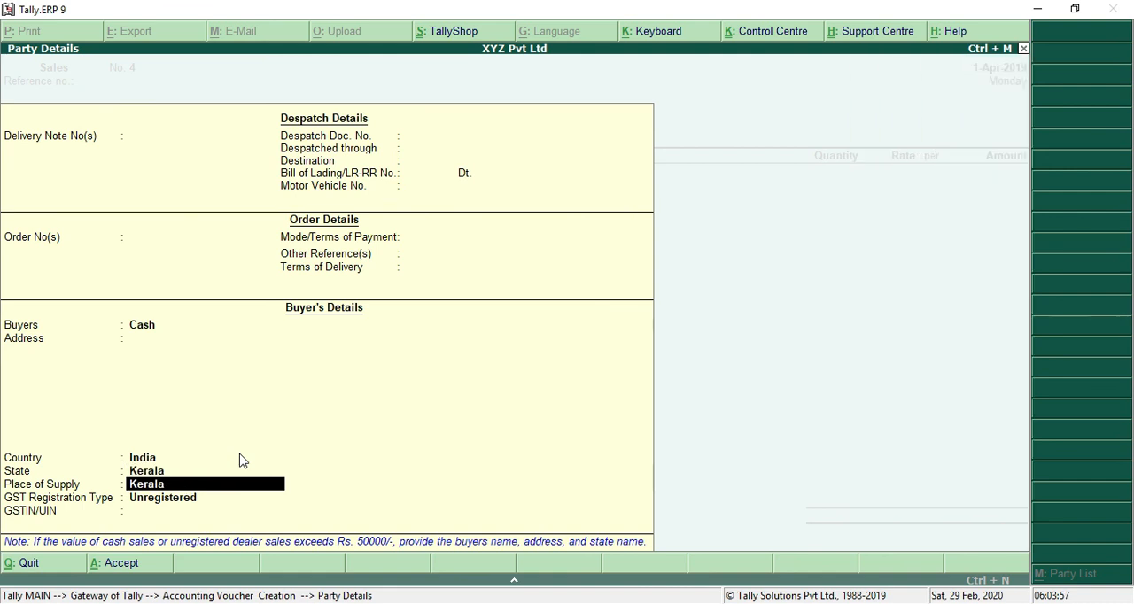
pyautogui.press('Return')
pyautogui.press('Return')
pyautogui.press('Return')
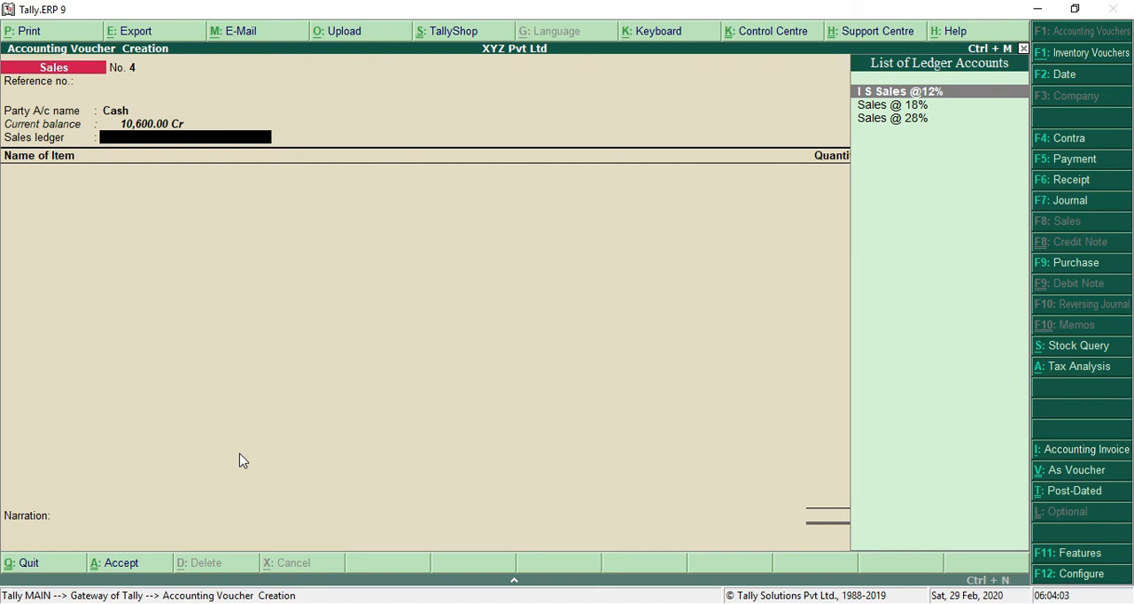
pyautogui.press('Return')
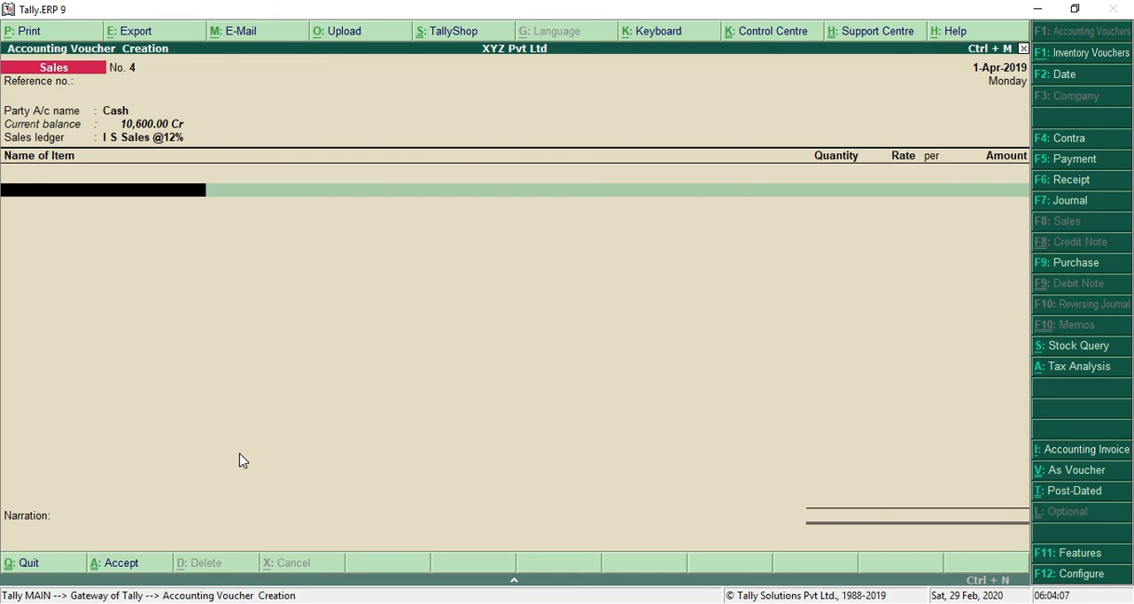
pyautogui.write('SA')
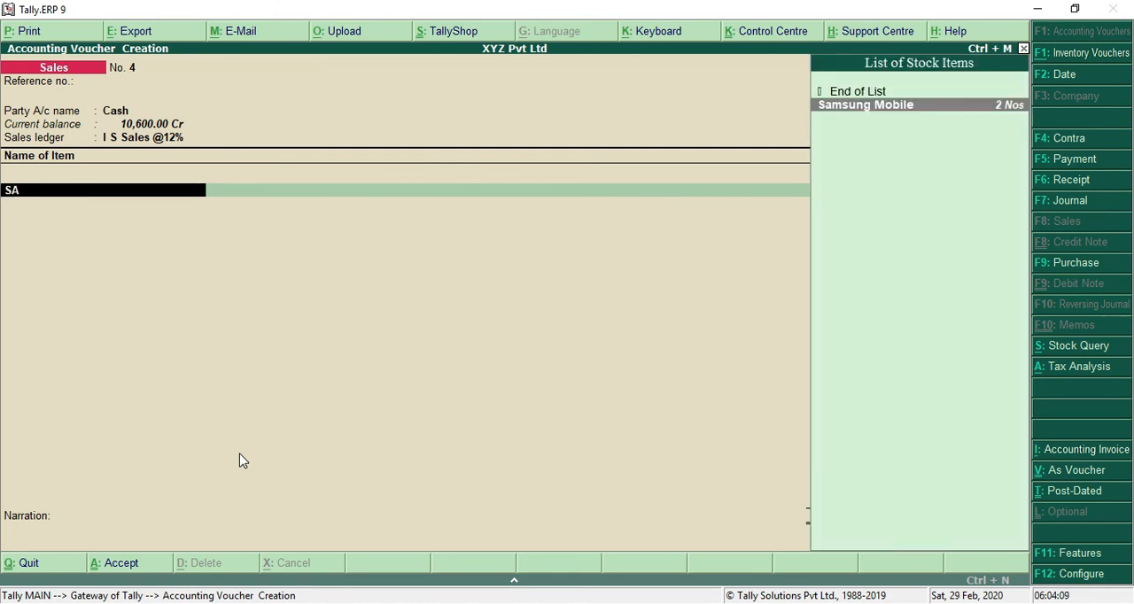
pyautogui.press('Return')
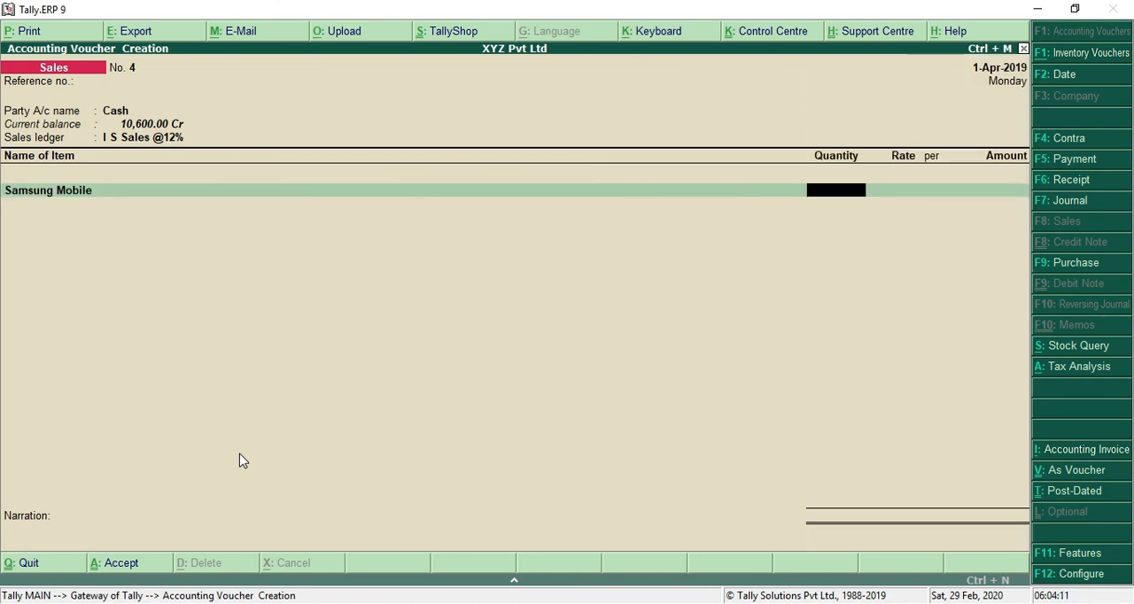
# Step: Check the seventh transaction in Notepad, set the Samsung Mobile quantity to 2 Nos at a rate of 15,000 and finish the item list
pyautogui.hotkey('alt', 'Tab')
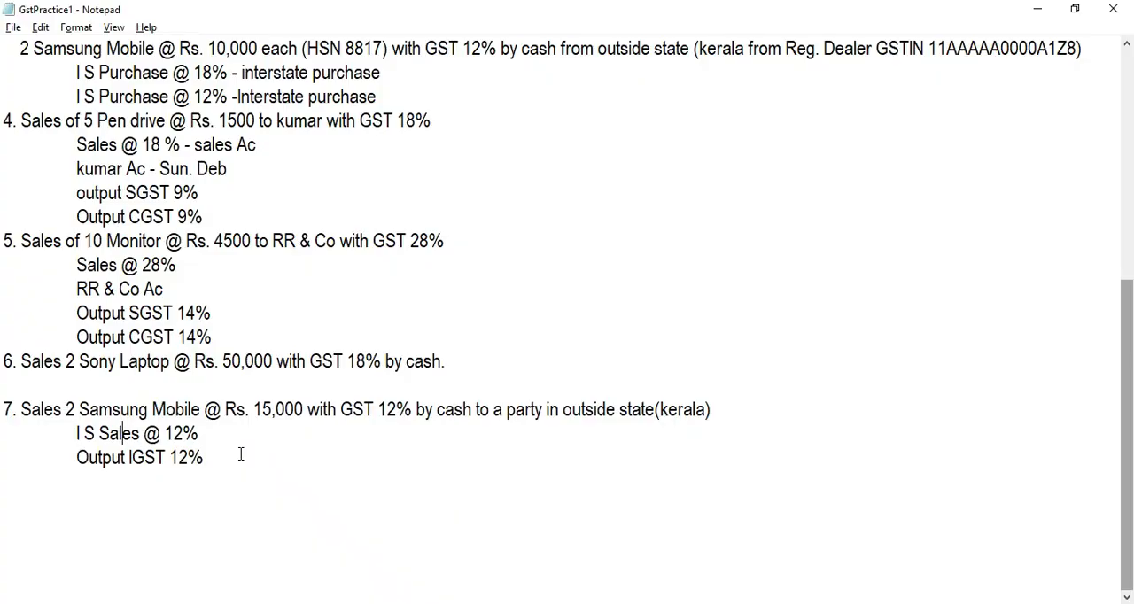
pyautogui.hotkey('alt', 'Tab')
pyautogui.write('2')
pyautogui.press('Return')
pyautogui.write('15,000')
pyautogui.press('Return')
pyautogui.press('Return')
pyautogui.press('Return')
pyautogui.press('Return')
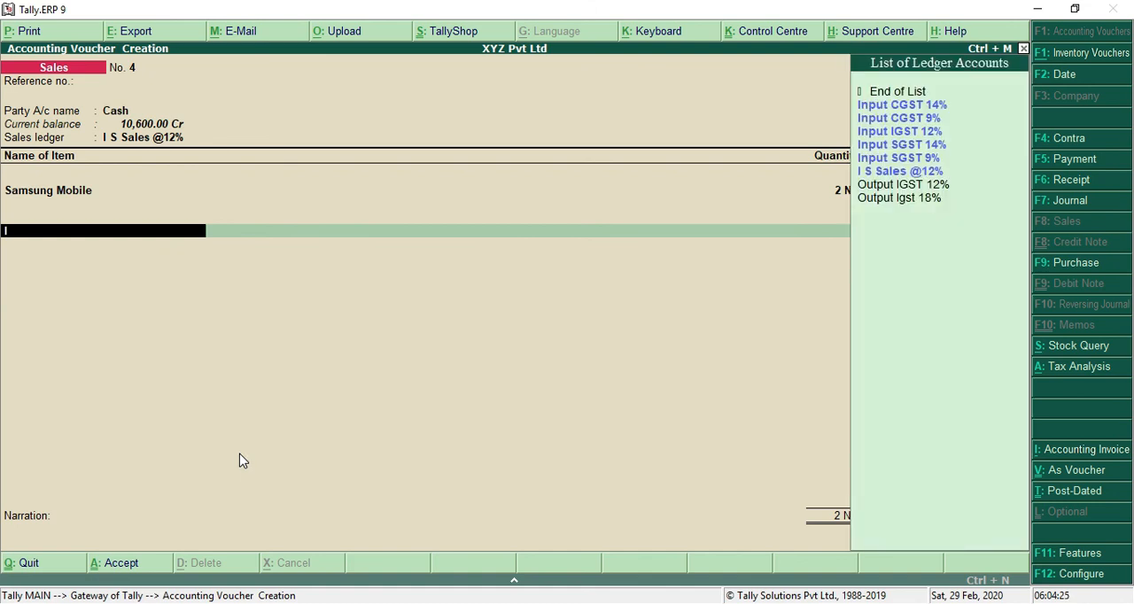
pyautogui.press('Down')
pyautogui.press('Down')
pyautogui.press('Down')
pyautogui.press('Down')
pyautogui.press('Down')
pyautogui.press('Down')
pyautogui.press('Return')
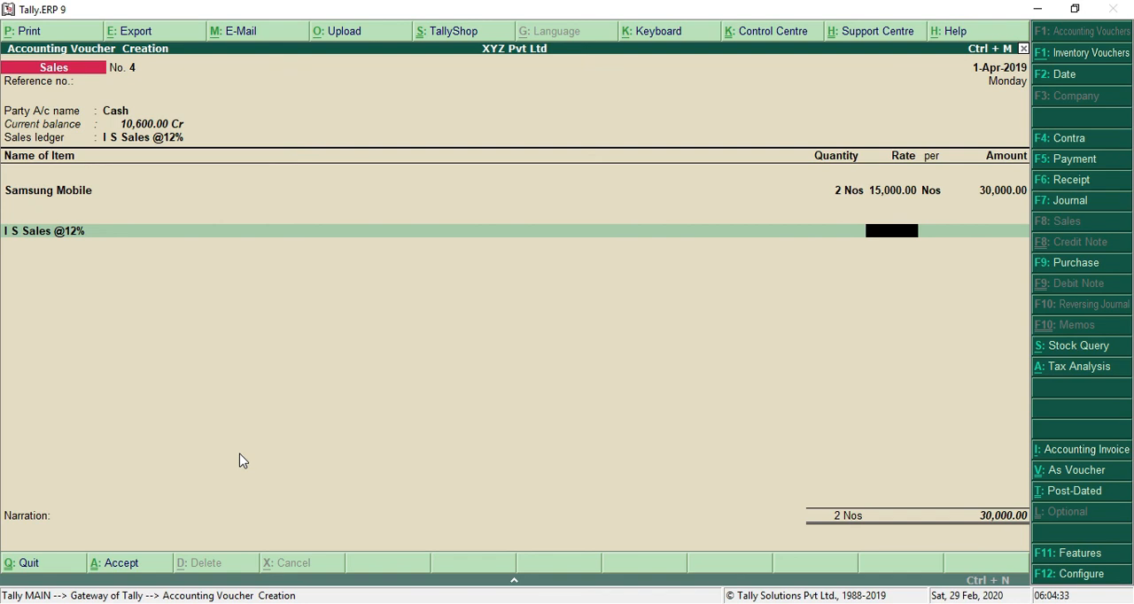
pyautogui.press('BackSpace')
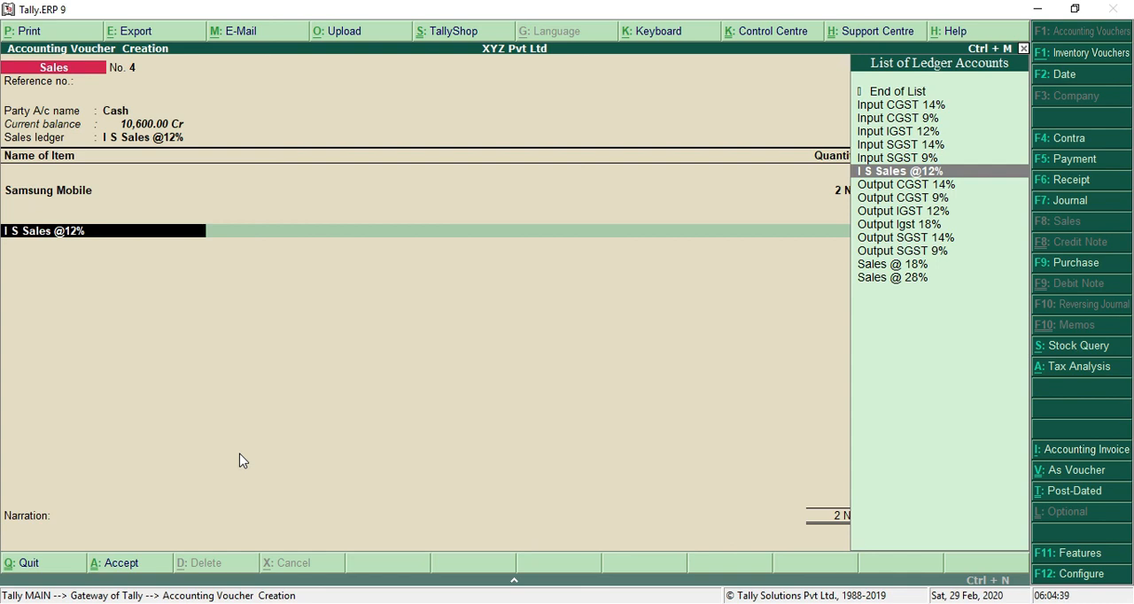
# Step: Apply the Output IGST 12% ledger to the Samsung Mobile sale and save the voucher without a narration
pyautogui.write('OUT')
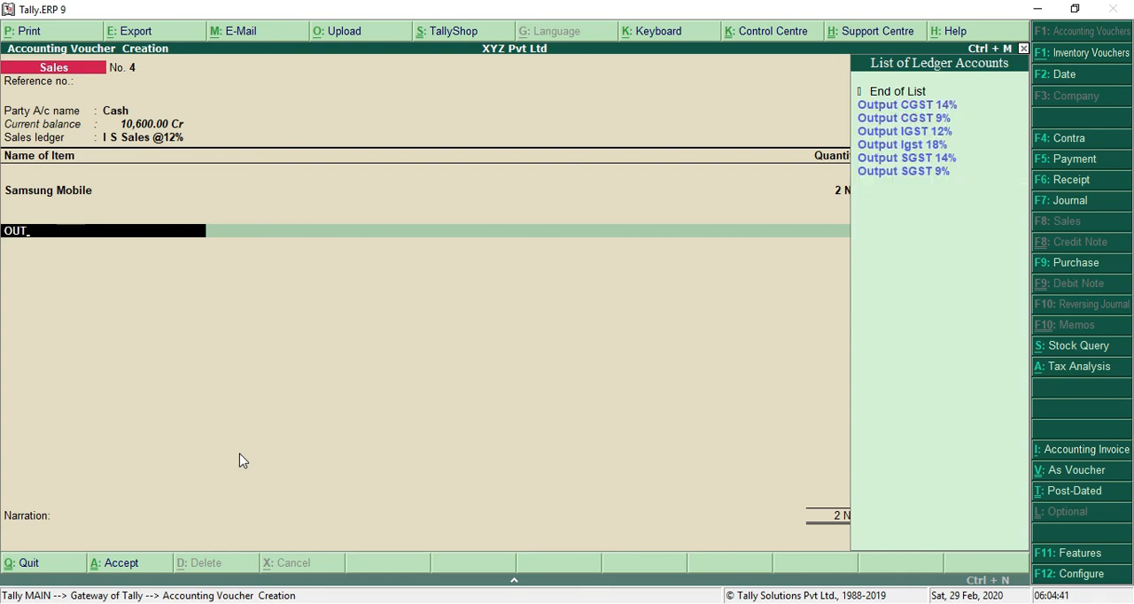
pyautogui.press('Down')
pyautogui.press('Down')
pyautogui.press('Down')
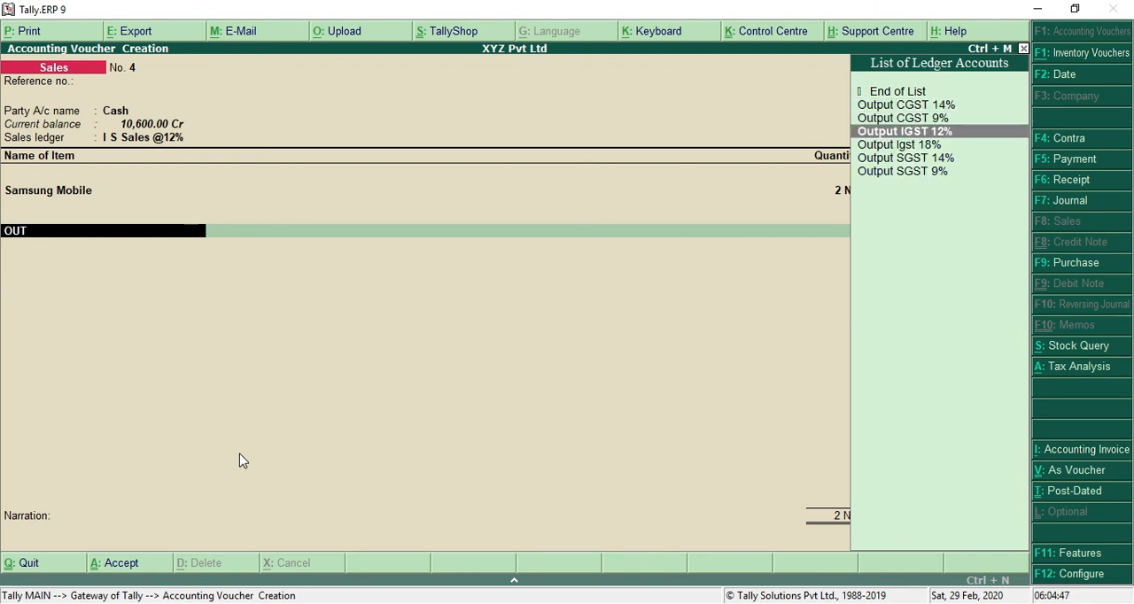
pyautogui.press('Return')
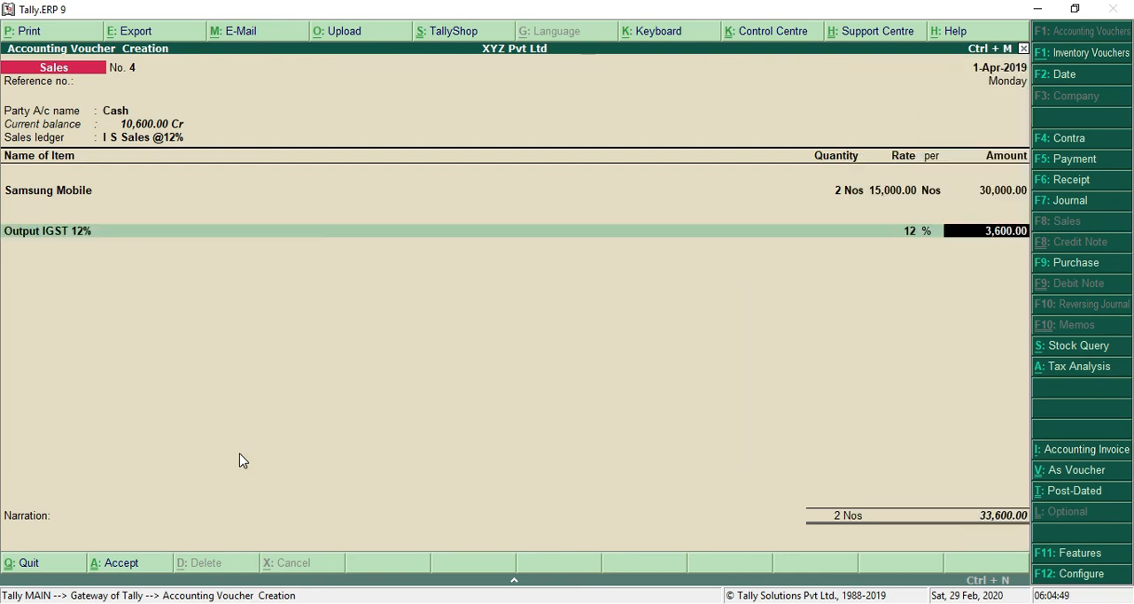
pyautogui.press('Return')
pyautogui.press('Return')
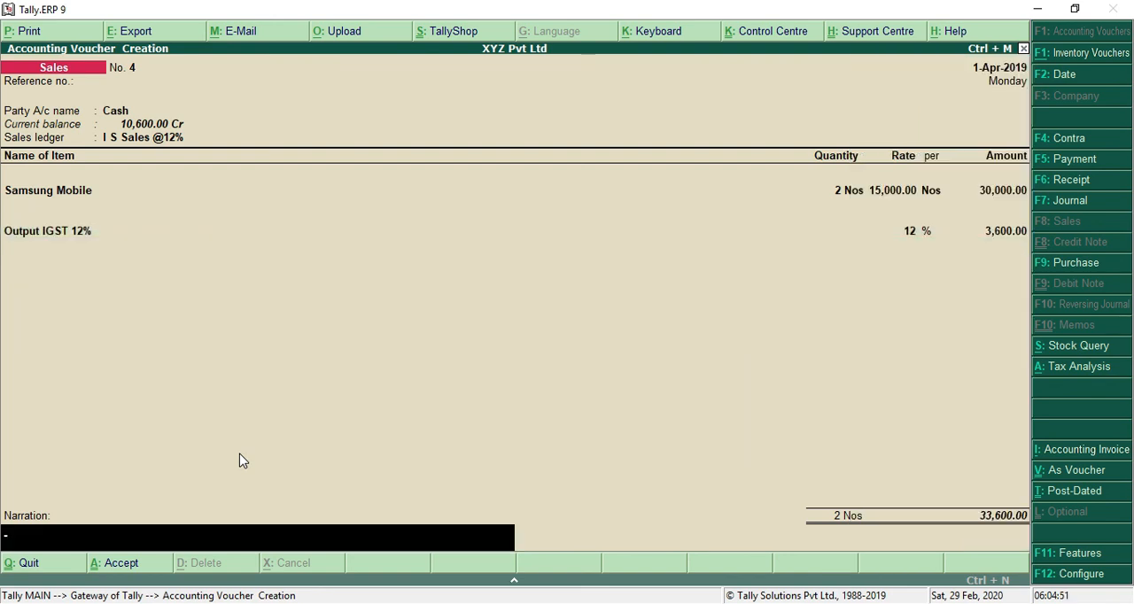
pyautogui.press('Return')
pyautogui.press('Return')
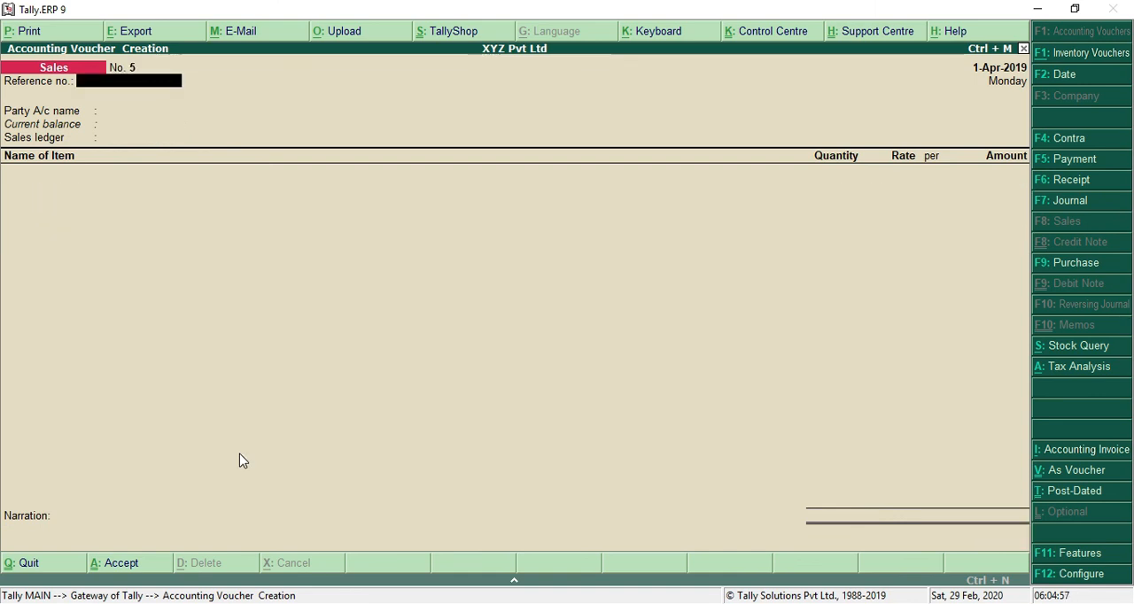
# Step: Switch to the GstPractice1 file in Notepad and add the lines "PAYABLE:" and "GSTR3B" below the seventh transaction
pyautogui.hotkey('alt', 'Tab')
pyautogui.press('Down')
pyautogui.press('Down')
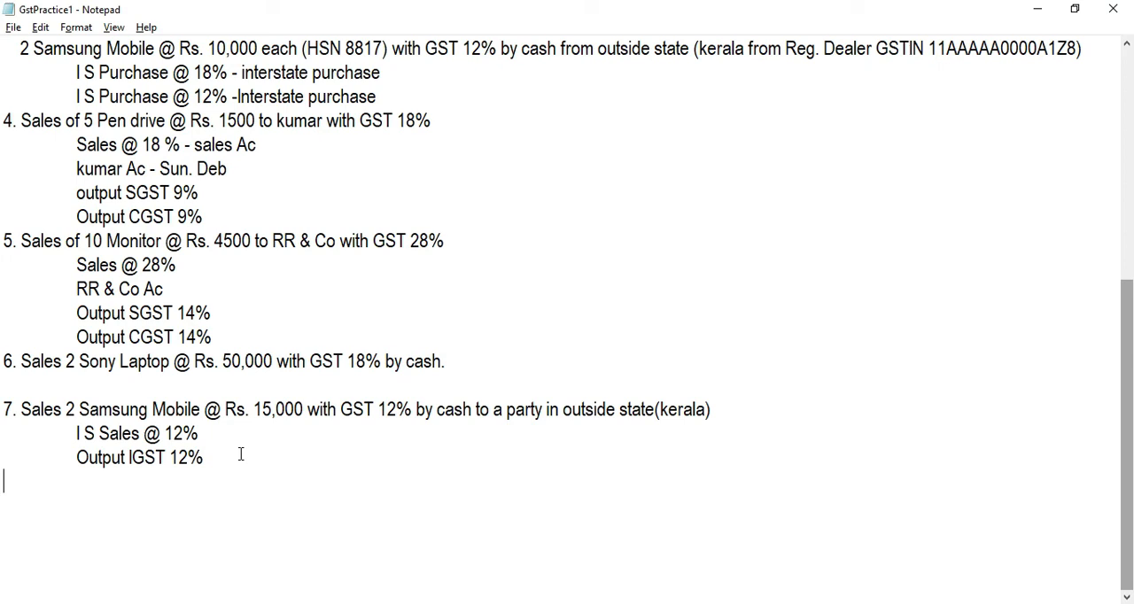
pyautogui.write('PAYABLE')
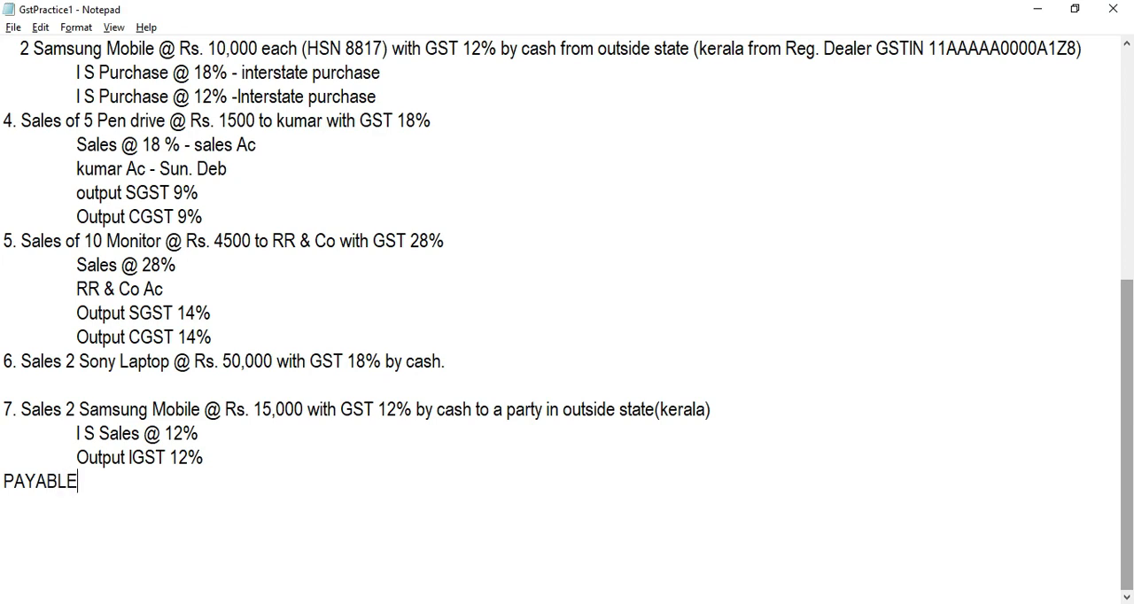
pyautogui.write(':')
pyautogui.press('Return')
pyautogui.write('3')
pyautogui.press('BackSpace')
pyautogui.write('GSTR3')
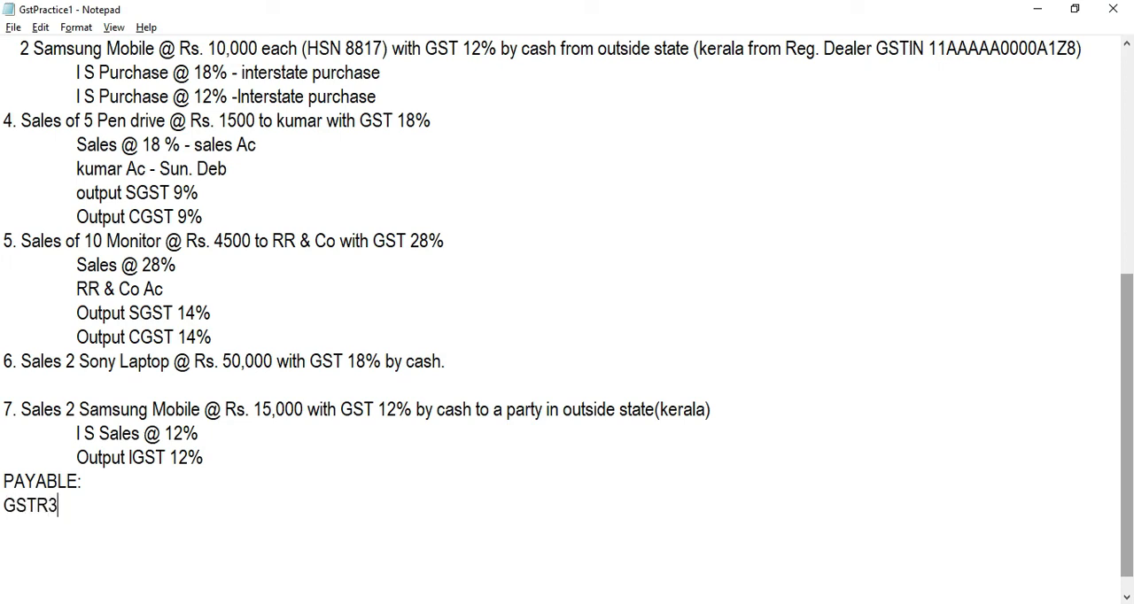
pyautogui.write('B')
pyautogui.press('Return')
# Step: Switch to Tally.ERP 9, leave the sales voucher creation and open the GST Reports under Statutory Reports
pyautogui.hotkey('alt', 'Tab')
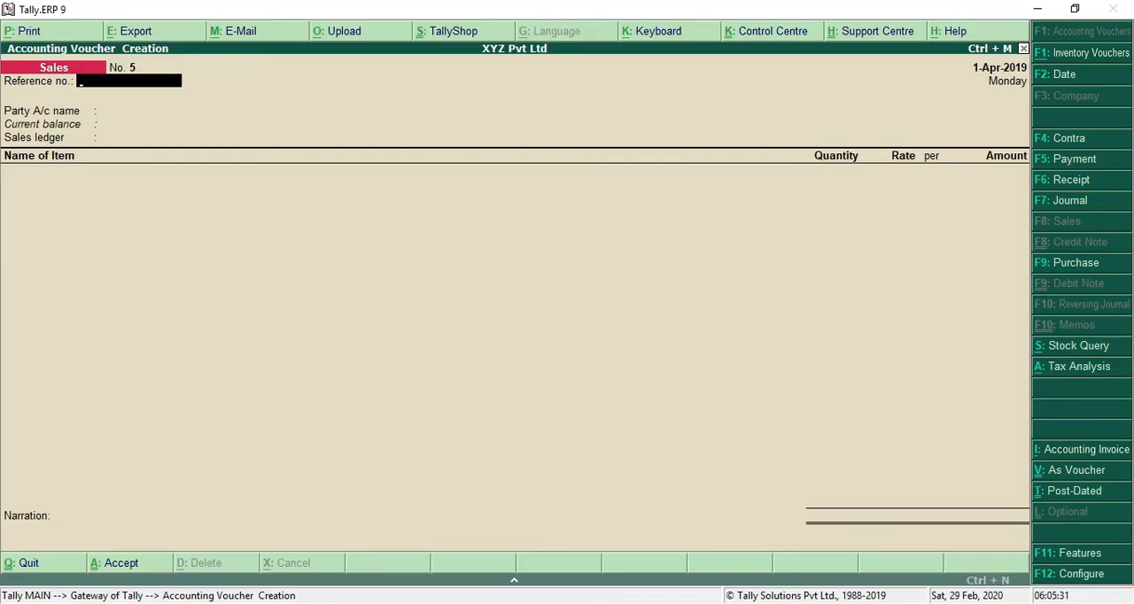
pyautogui.press('Escape')
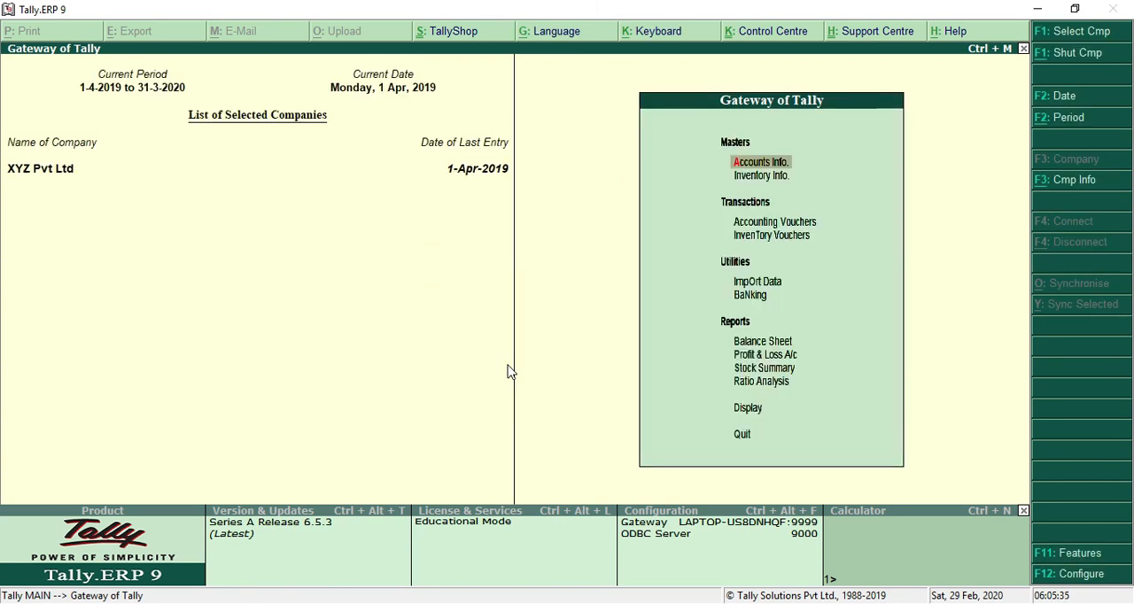
pyautogui.press('Down')
pyautogui.press('Down')
pyautogui.press('Down')
pyautogui.press('Down')
pyautogui.press('Down')
pyautogui.press('Down')
pyautogui.press('Down')
pyautogui.press('Down')
pyautogui.press('Down')
pyautogui.press('Down')
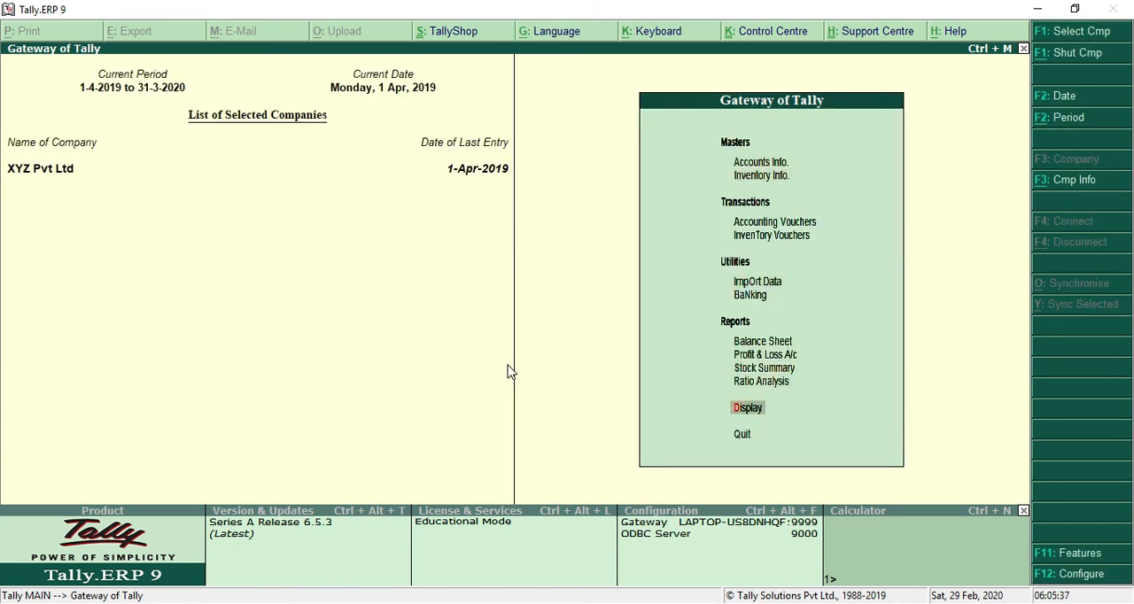
pyautogui.press('Return')
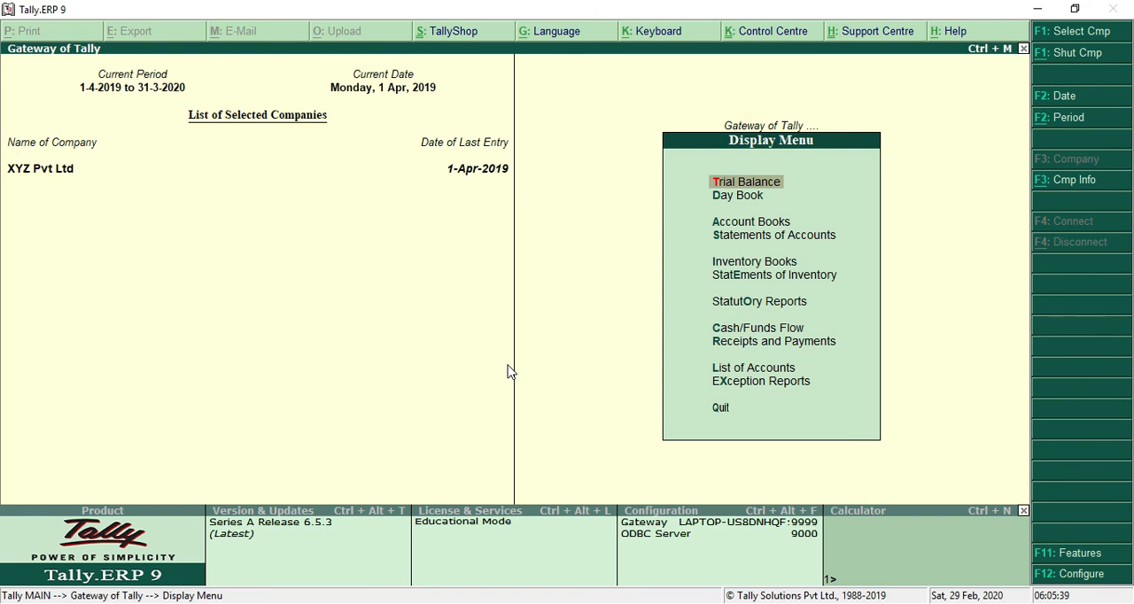
pyautogui.press('Down')
pyautogui.press('Down')
pyautogui.press('Down')
pyautogui.press('Down')
pyautogui.press('Down')
pyautogui.press('Down')
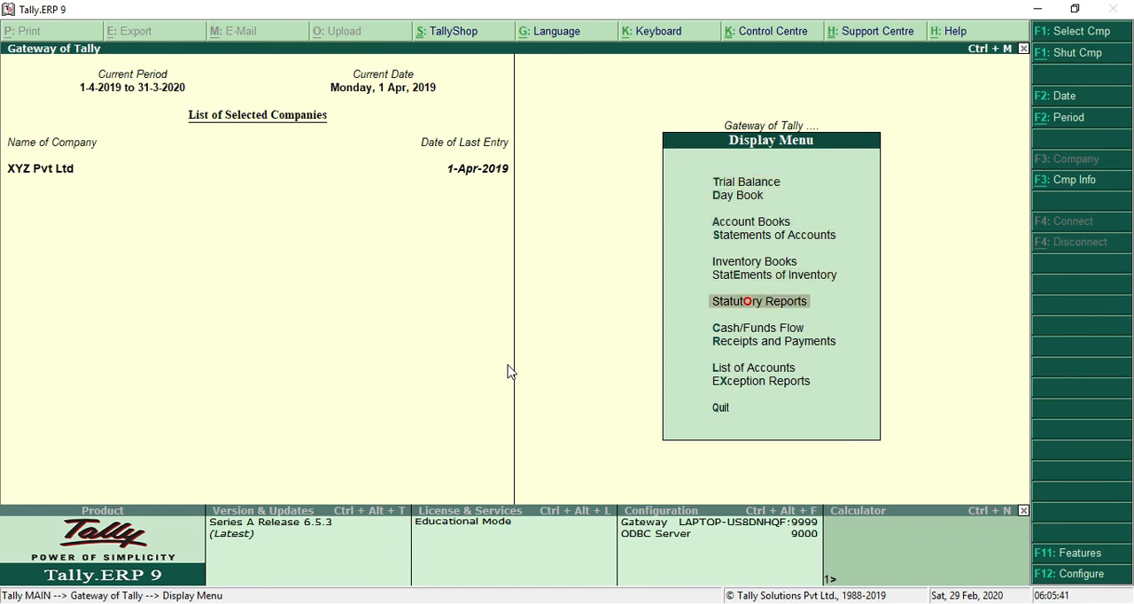
pyautogui.press('Return')
pyautogui.press('Return')
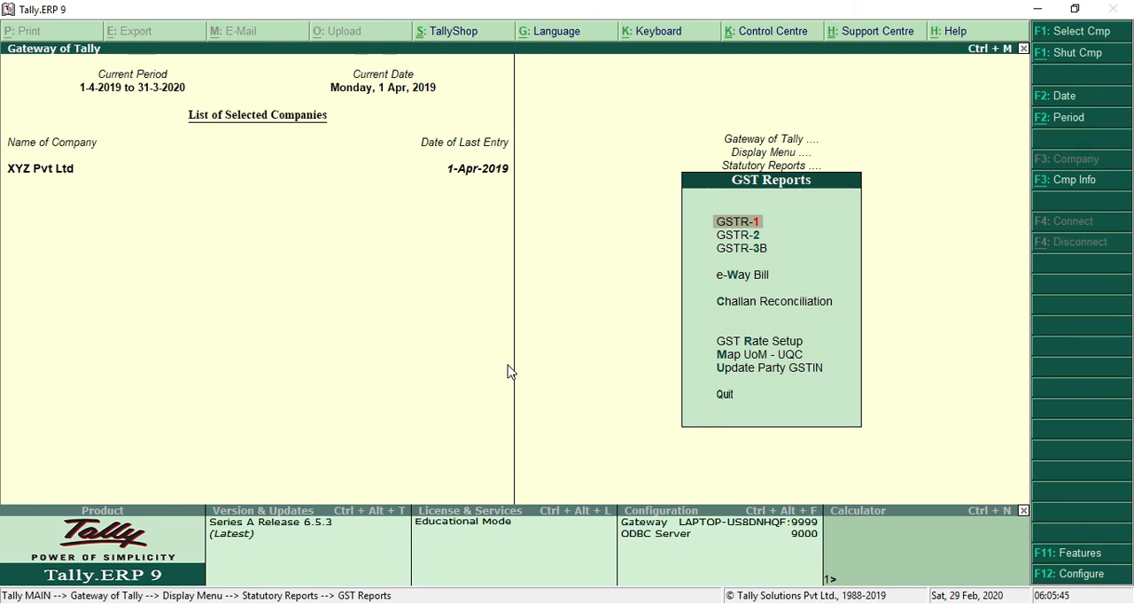
# Step: Open the GSTR-3B report for XYZ Pvt Ltd
pyautogui.press('Down')
pyautogui.press('Up')
pyautogui.press('Down')
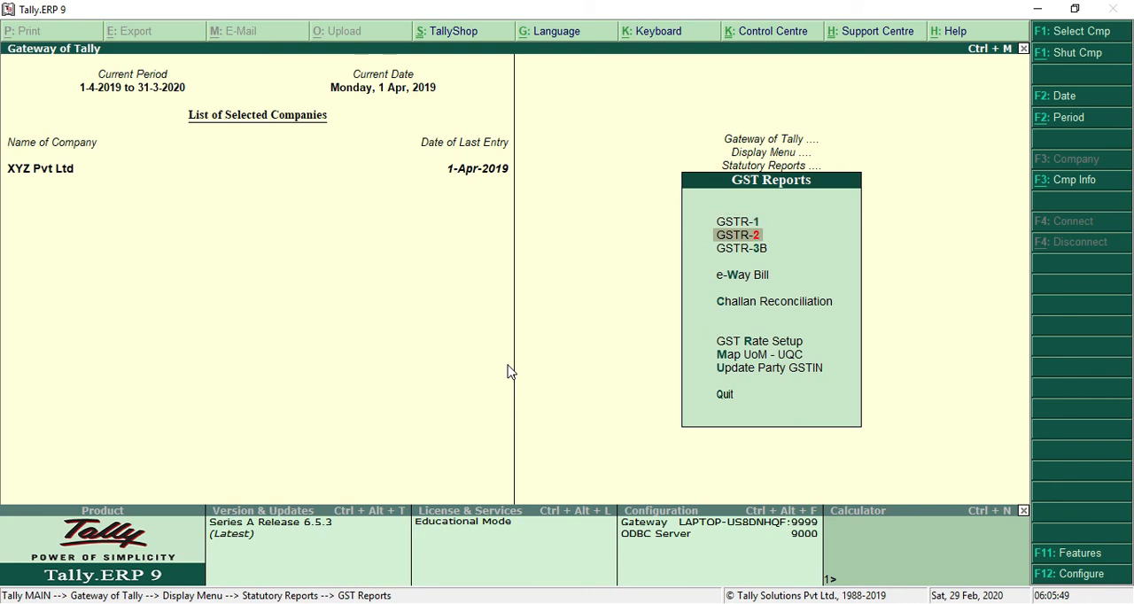
pyautogui.press('Up')
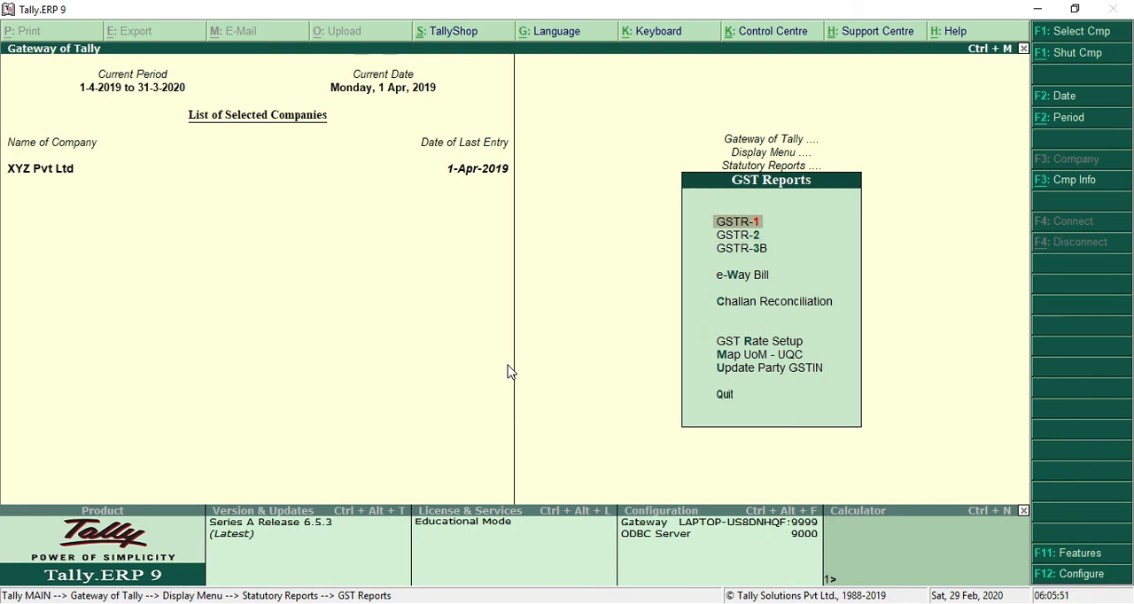
pyautogui.press('Down')
pyautogui.press('Down')
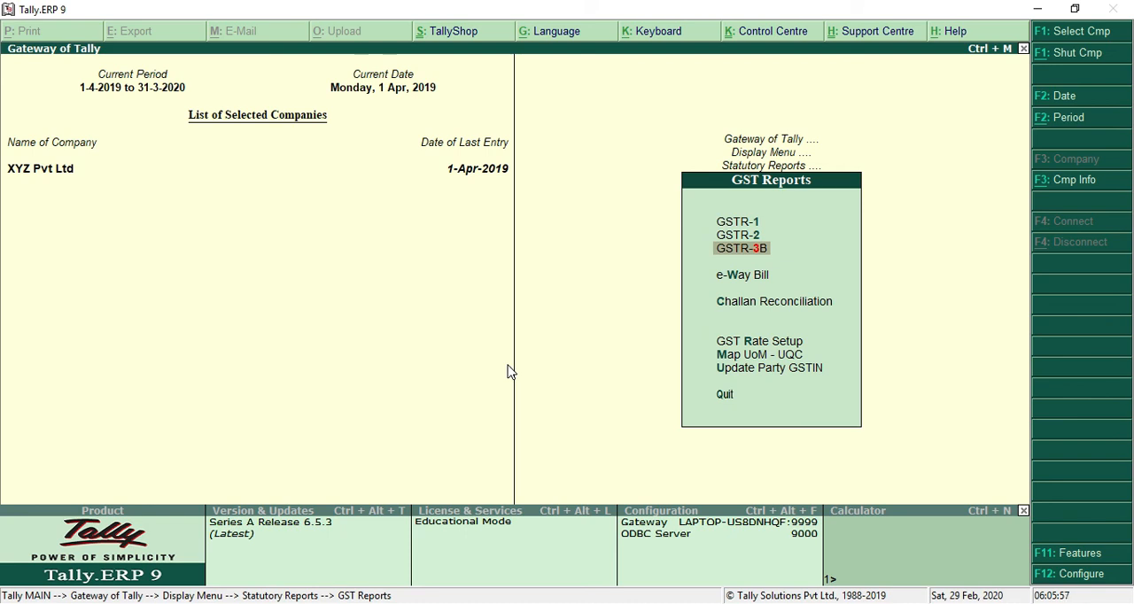
pyautogui.press('Return')
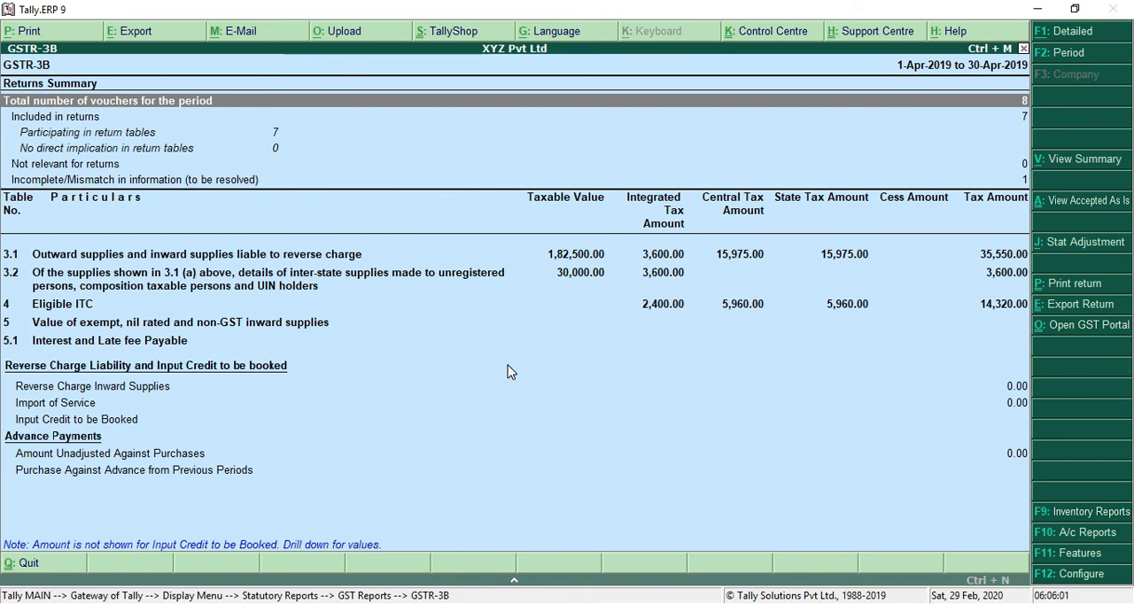
# Step: Drill into the incomplete/mismatched vouchers and open the exception for nature of transaction and place of supply
pyautogui.press('Down')
pyautogui.press('Down')
pyautogui.press('Down')
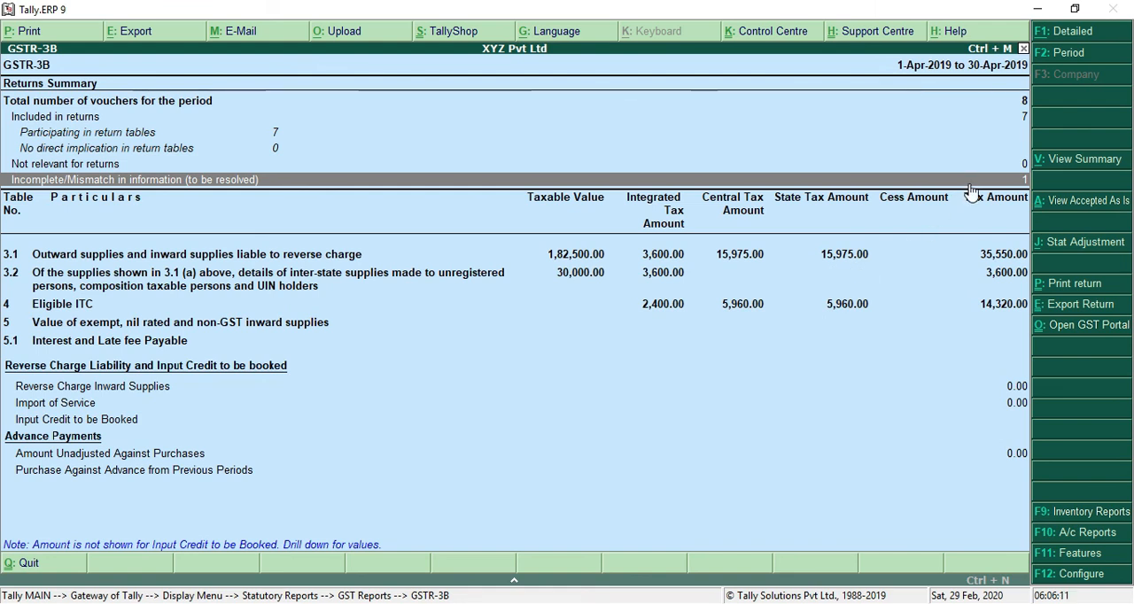
pyautogui.press('Return')
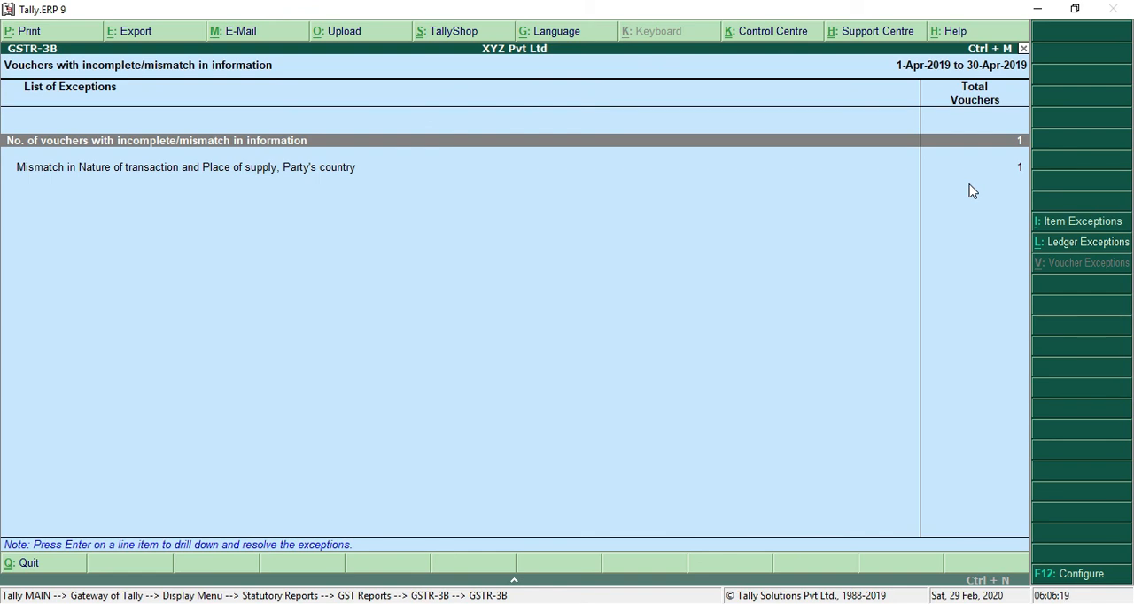
pyautogui.press('Down')
pyautogui.press('Return')
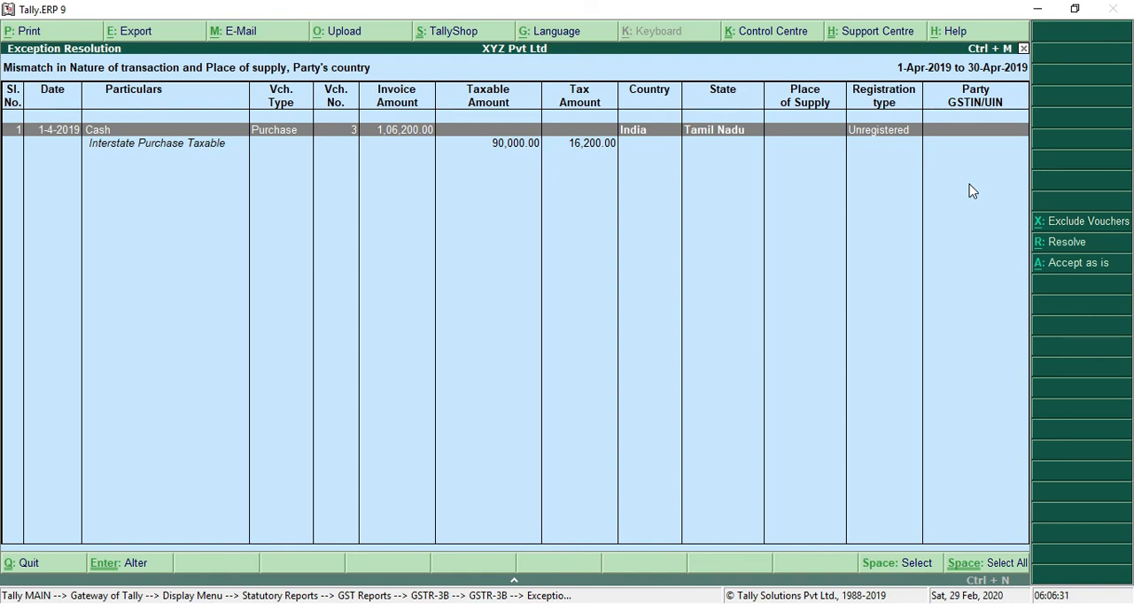
# Step: Resolve the cash purchase voucher's mismatch by setting its state to Kerala, accept it and return to the GSTR-3B summary
pyautogui.hotkey('alt', 'r')
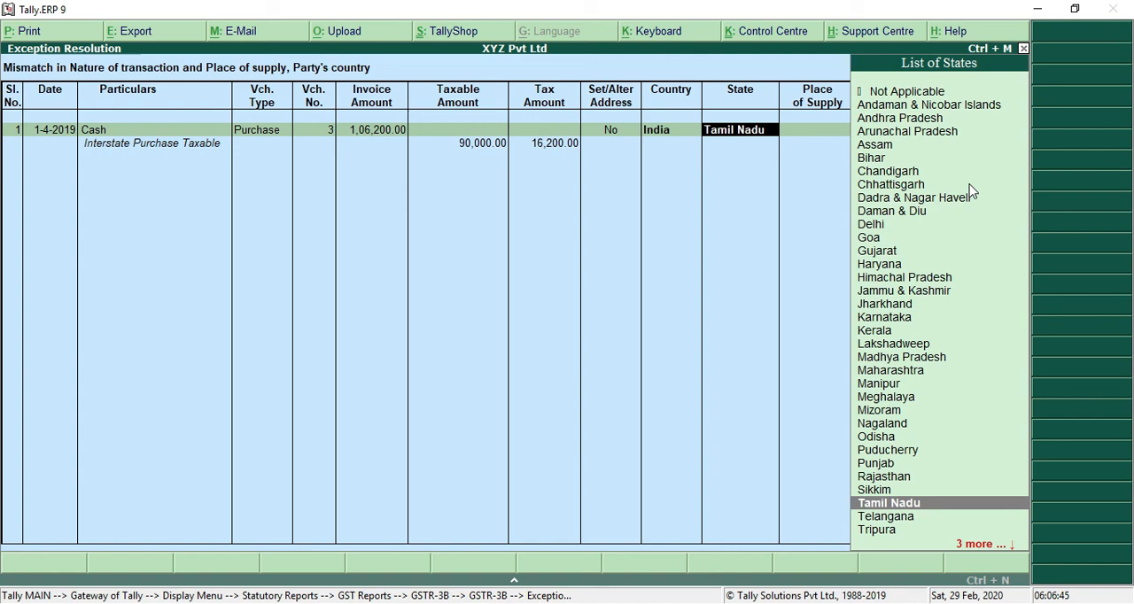
pyautogui.write('KER')
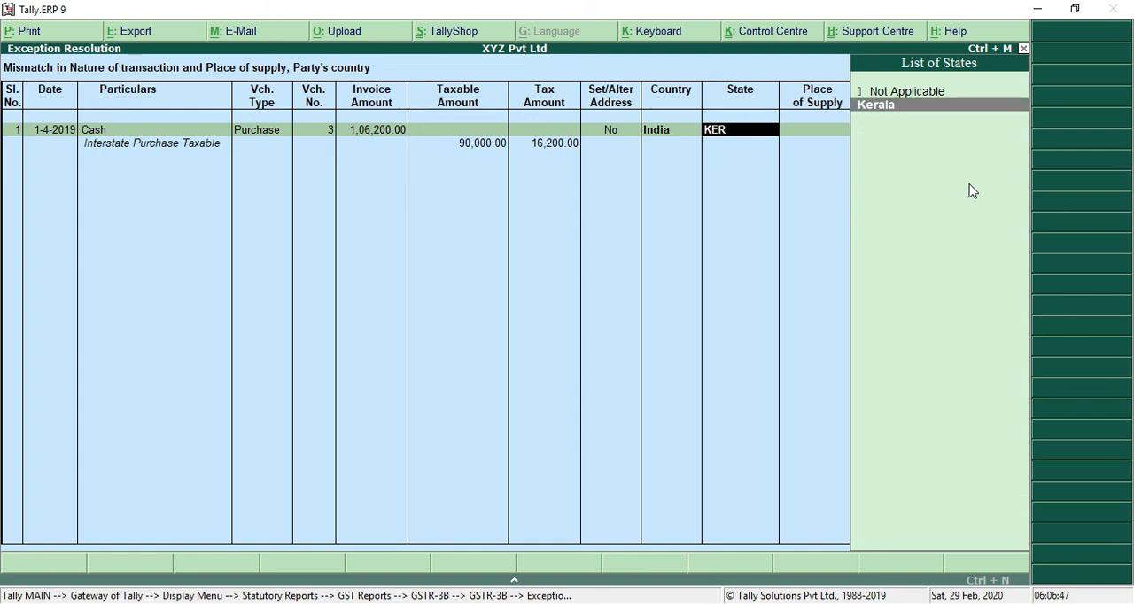
pyautogui.press('Return')
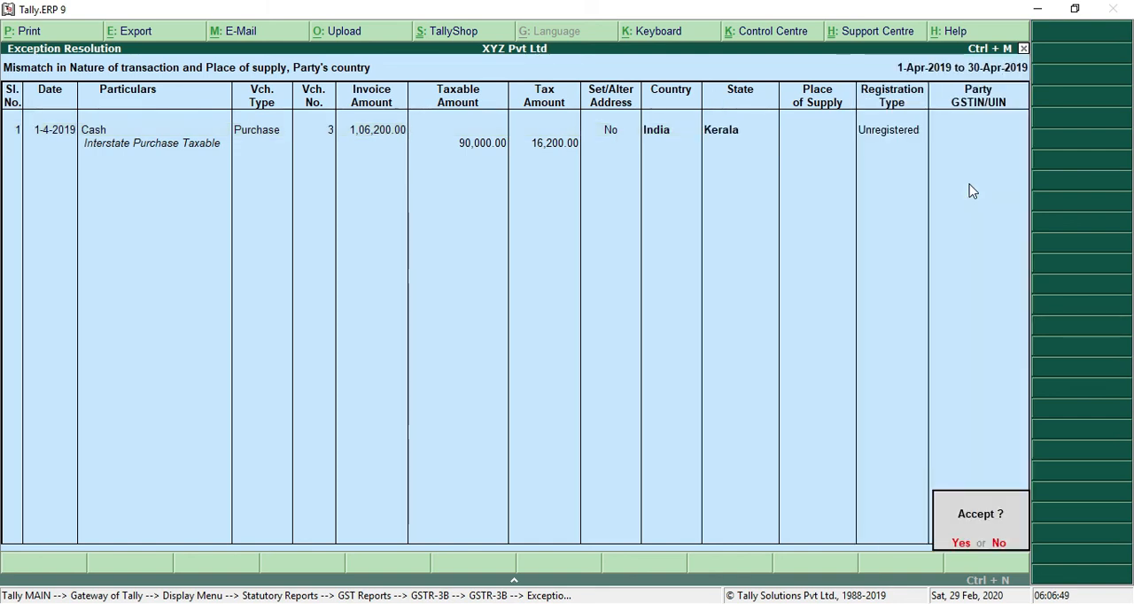
pyautogui.press('Return')
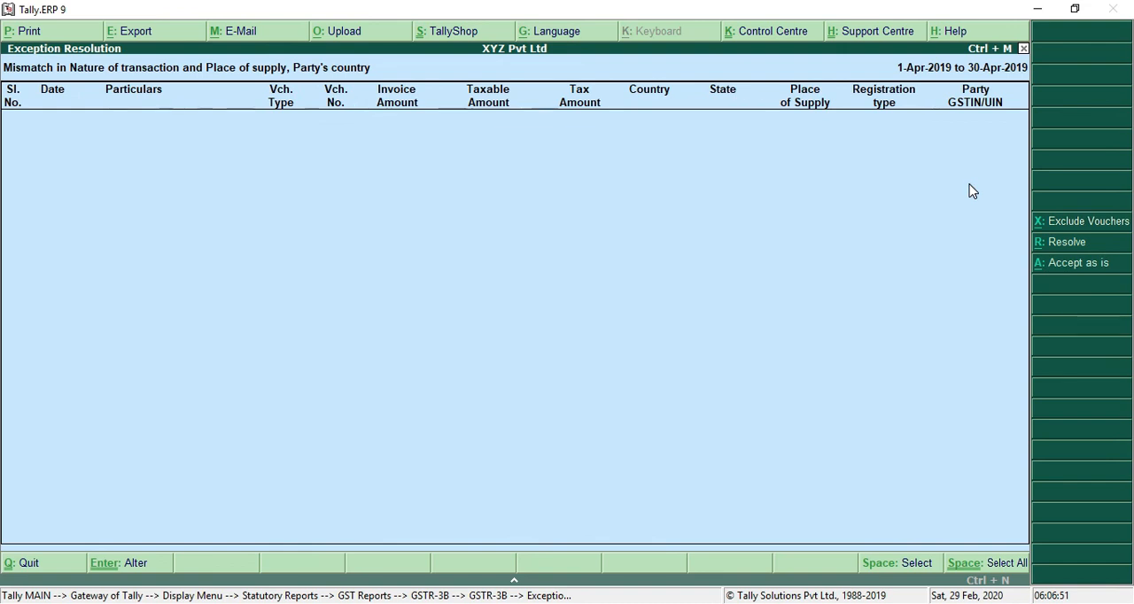
pyautogui.press('Escape')
pyautogui.press('Escape')
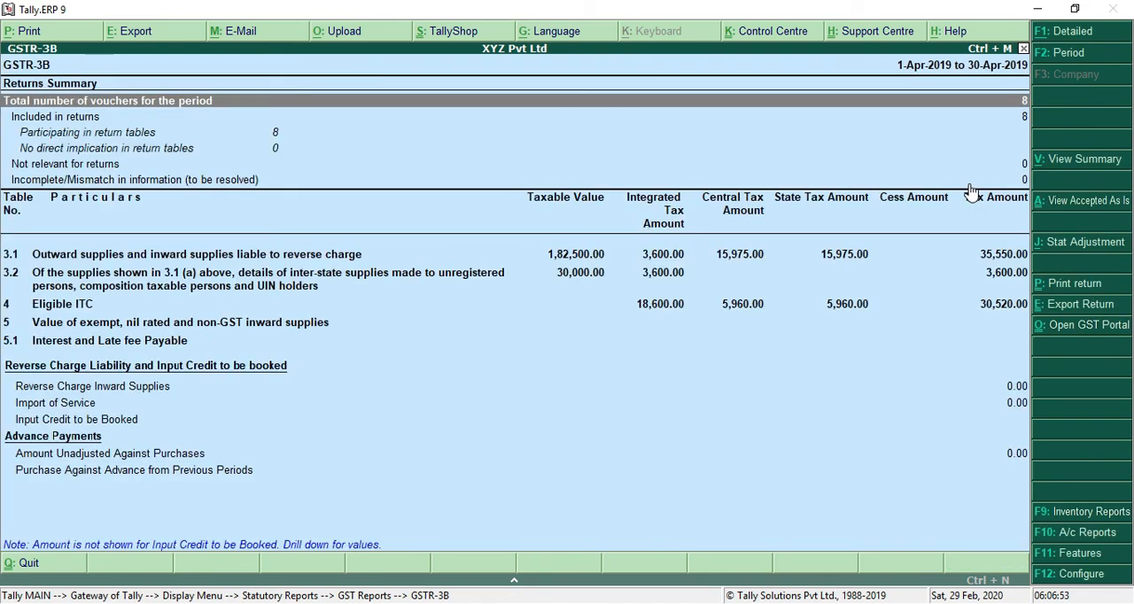
# Step: Check the mismatch and Eligible ITC rows of the GSTR-3B summary and switch the report to its detailed view
pyautogui.click(992, 175)
pyautogui.click(966, 178)
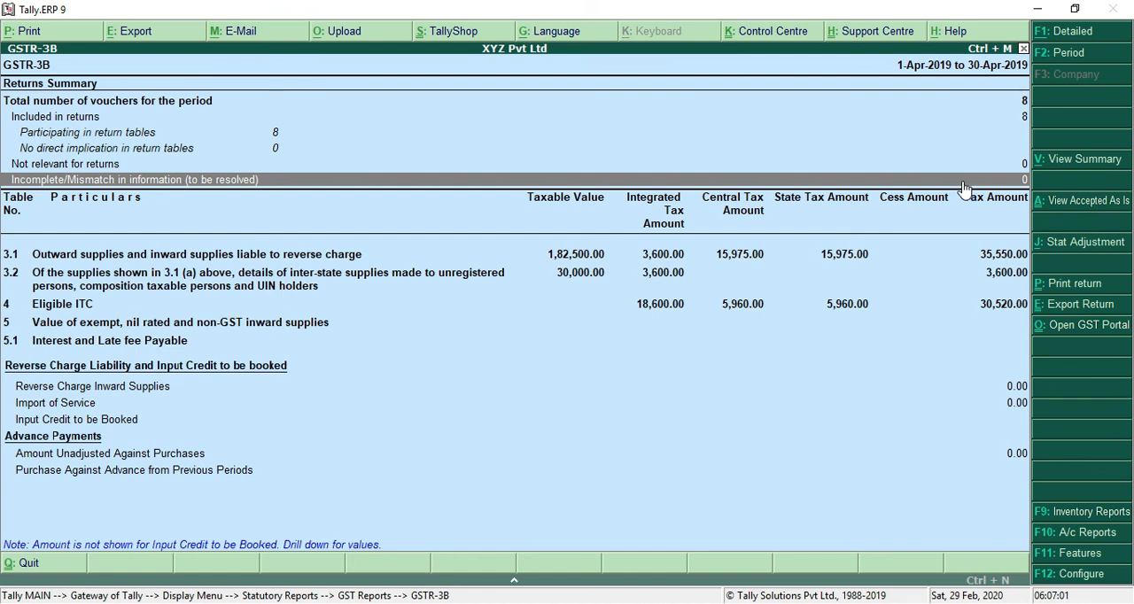
pyautogui.press('Down')
pyautogui.press('Down')
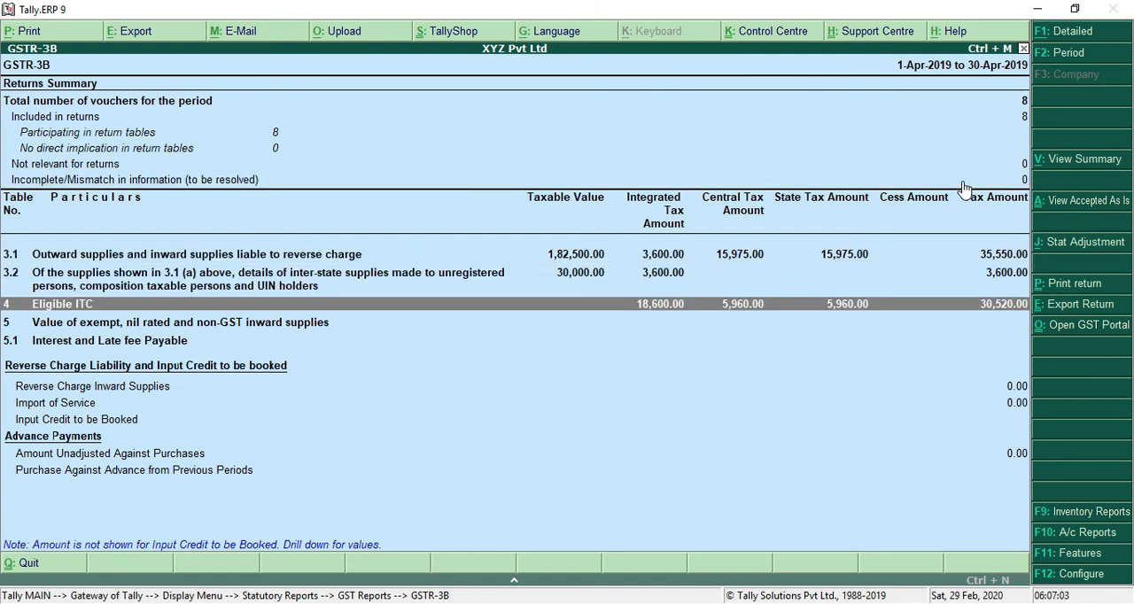
pyautogui.press('Up')
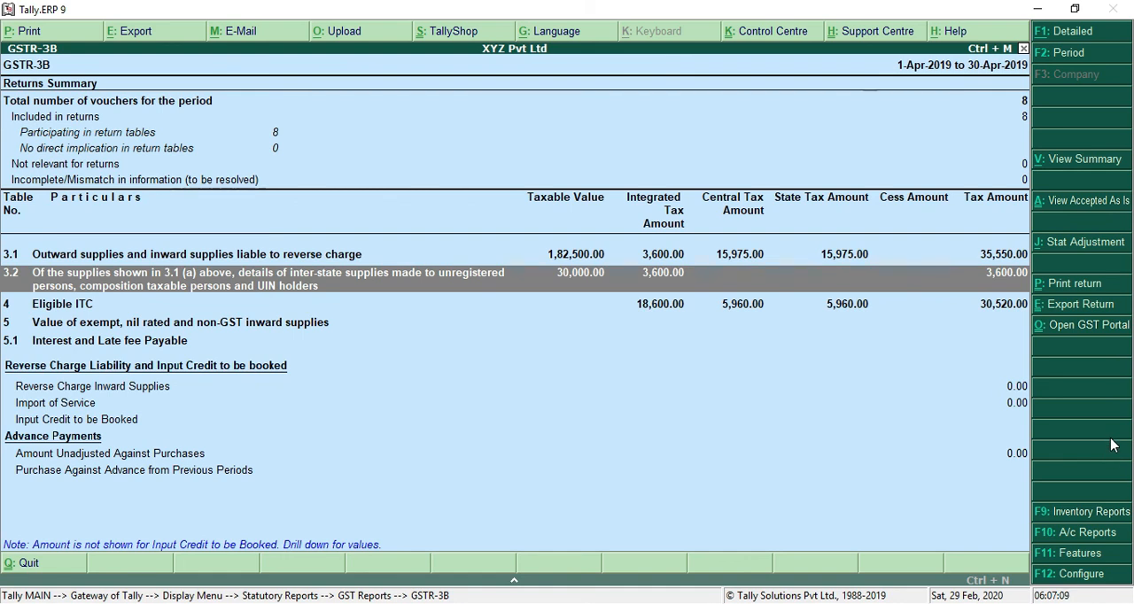
pyautogui.hotkey('alt', 'F1')
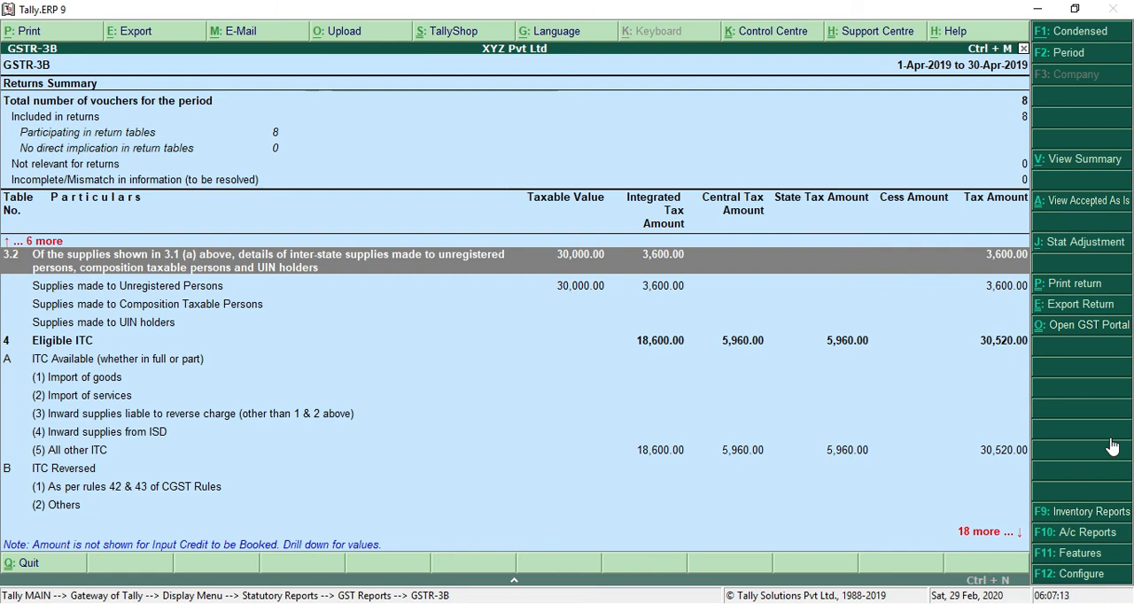
# Step: Examine the breakdown of inter-state supplies in section 3.2 and the Eligible ITC in section 4 of the detailed report
pyautogui.press('Down')
pyautogui.press('Up')
pyautogui.press('Down')
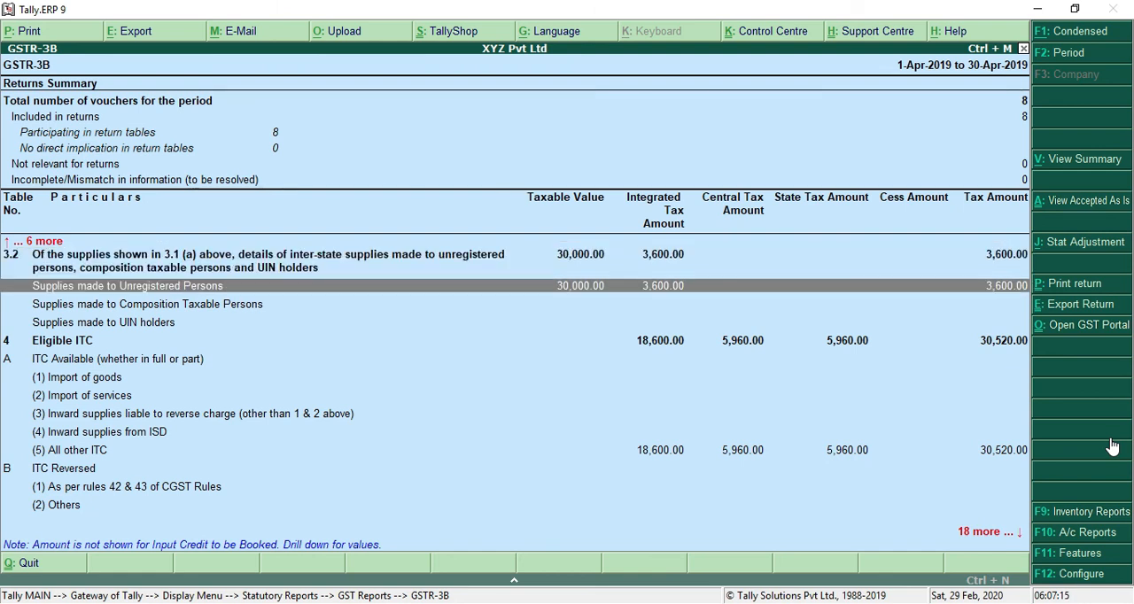
pyautogui.press('Up')
pyautogui.press('Down')
pyautogui.press('Down')
pyautogui.press('Up')
pyautogui.press('Down')
pyautogui.press('Down')
pyautogui.press('Down')
pyautogui.press('Up')
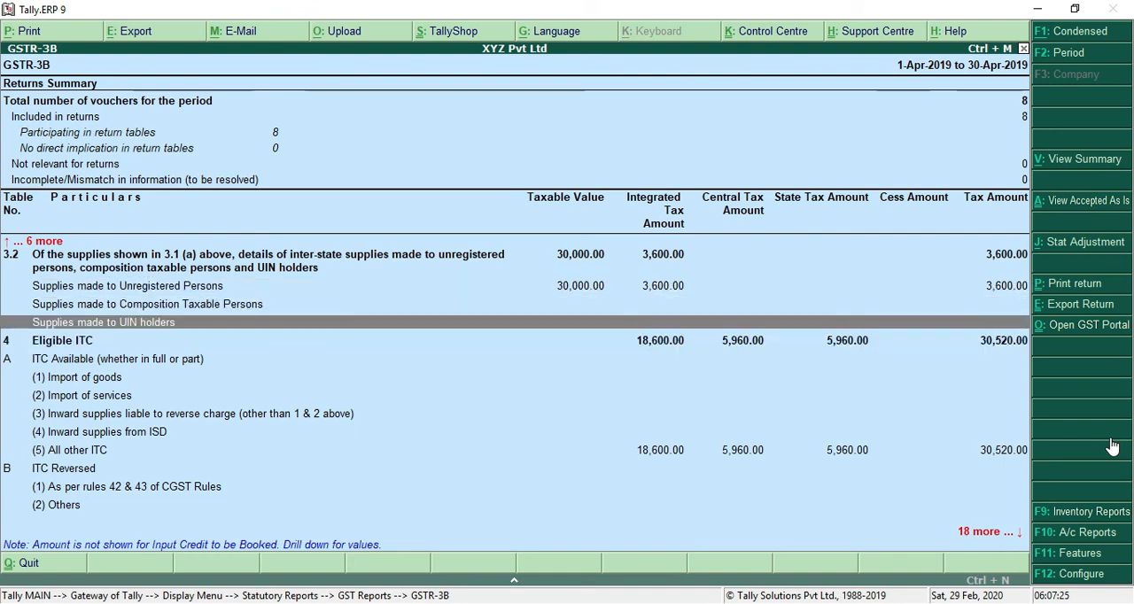
pyautogui.press('Down')
pyautogui.press('Down')
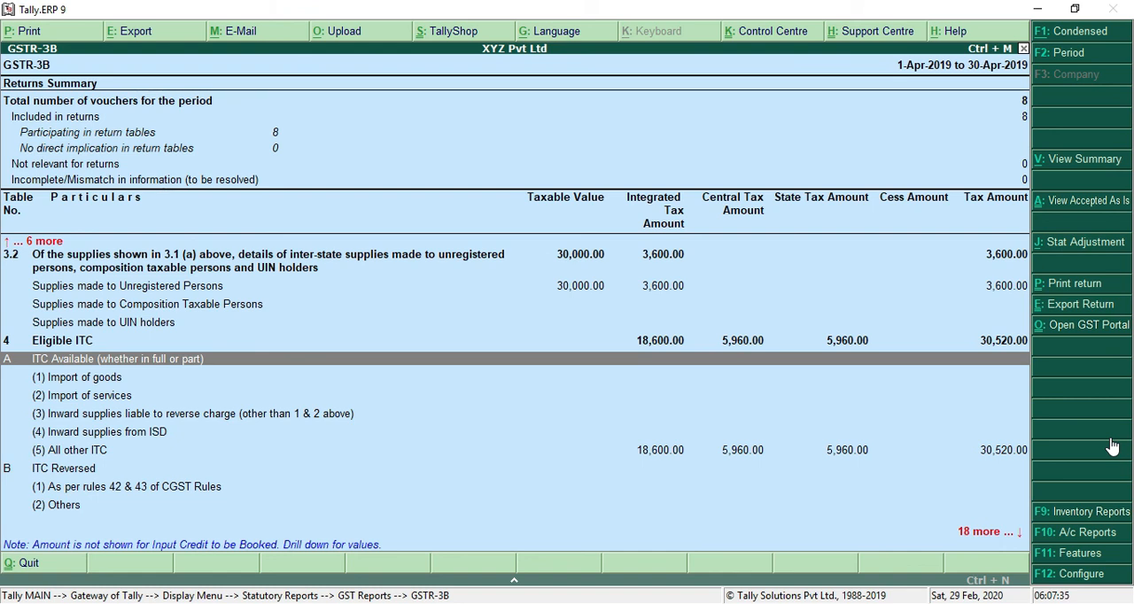
pyautogui.press('Up')
pyautogui.press('Up')
pyautogui.press('Up')
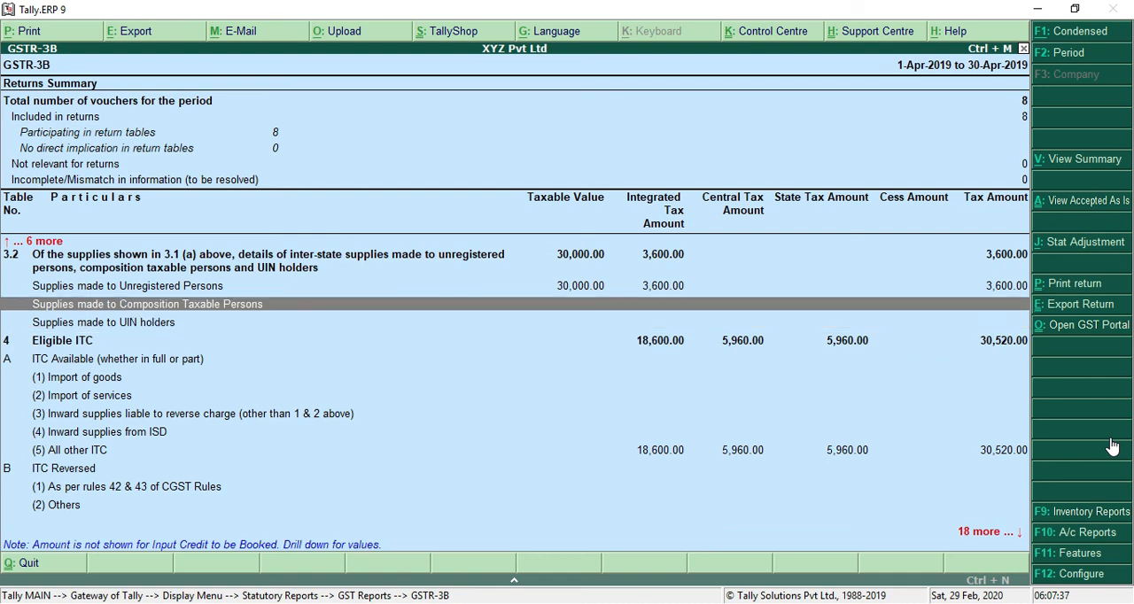
pyautogui.press('Down')
pyautogui.press('Up')
pyautogui.press('Up')
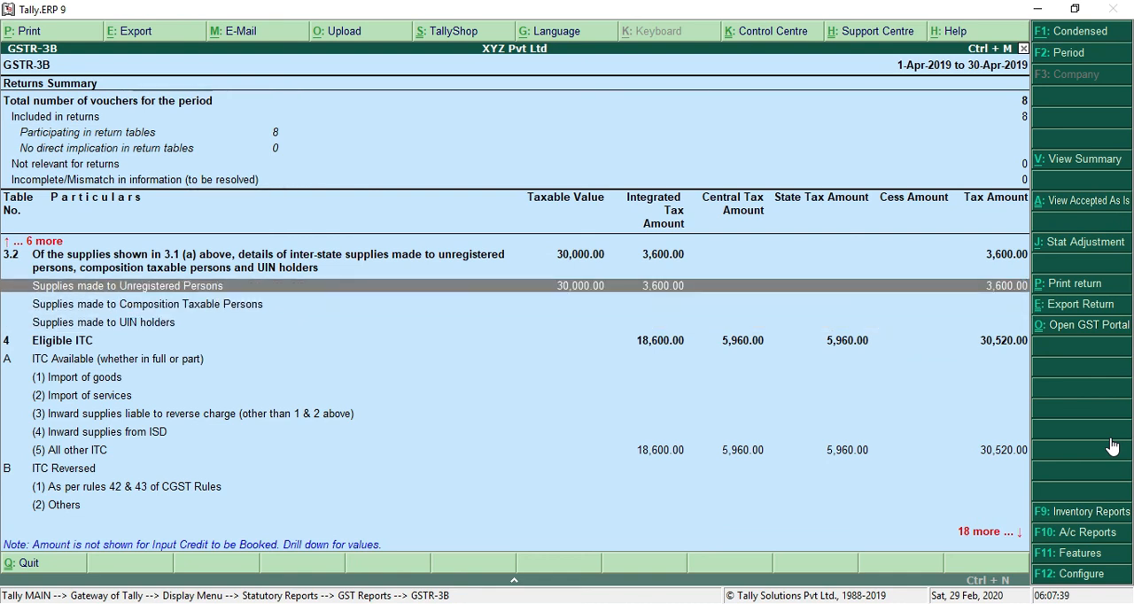
pyautogui.press('Up')
pyautogui.press('Down')
pyautogui.press('Up')
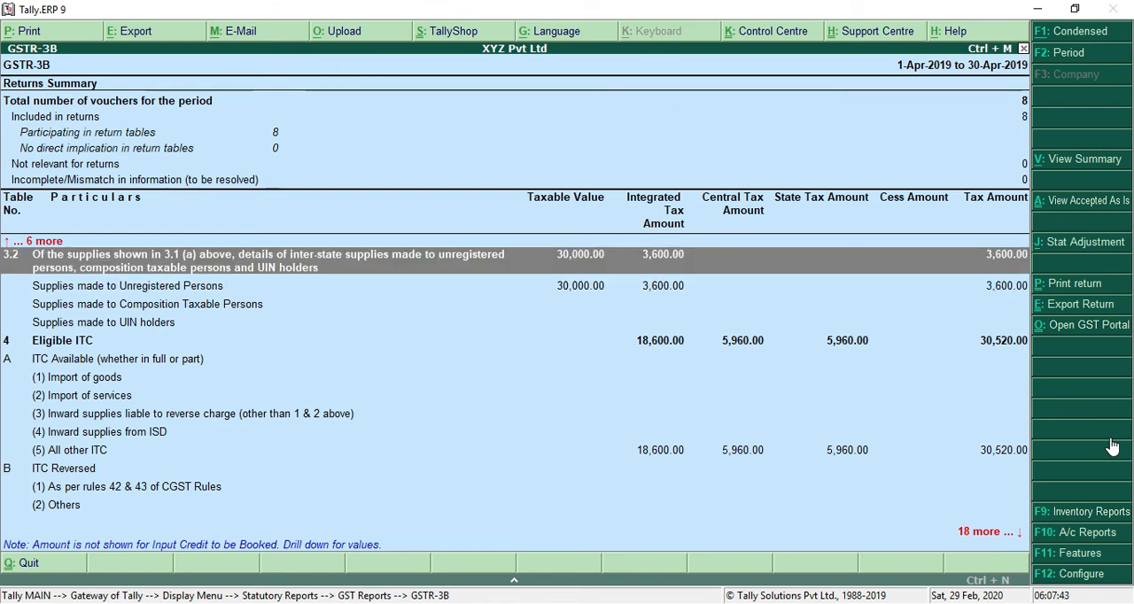
pyautogui.press('Down')
pyautogui.press('Down')
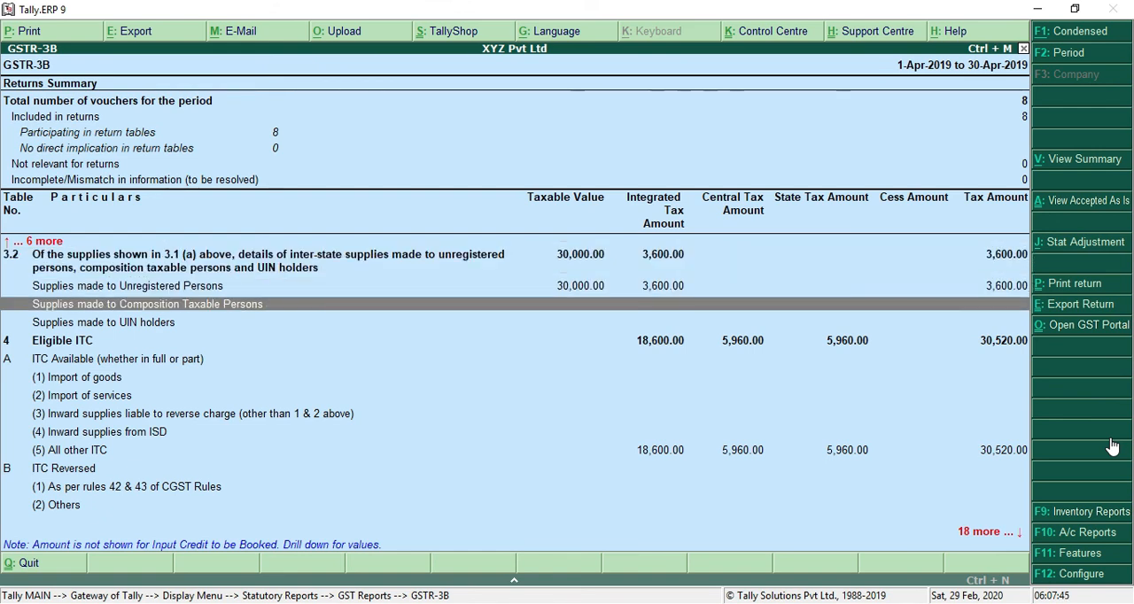
pyautogui.press('Up')
pyautogui.press('Up')
pyautogui.press('Down')
pyautogui.press('Down')
pyautogui.press('Down')
pyautogui.press('Down')
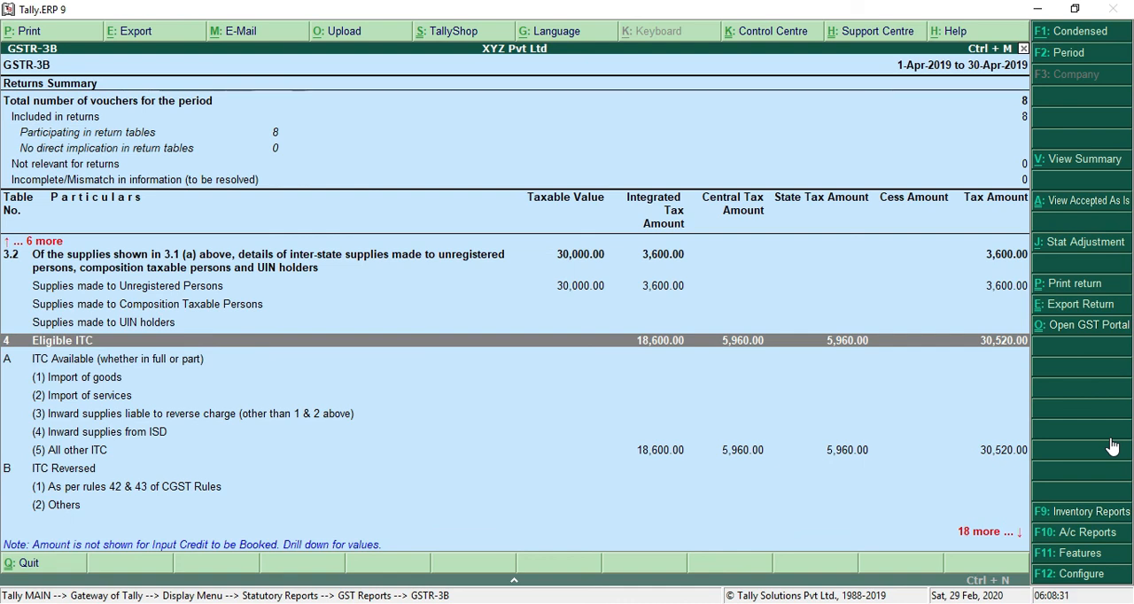
# Step: Compare the tax on outward supplies in section 3.1 with the Eligible ITC in section 4 of the report
pyautogui.press('Up')
pyautogui.press('Up')
pyautogui.press('Up')
pyautogui.press('Up')
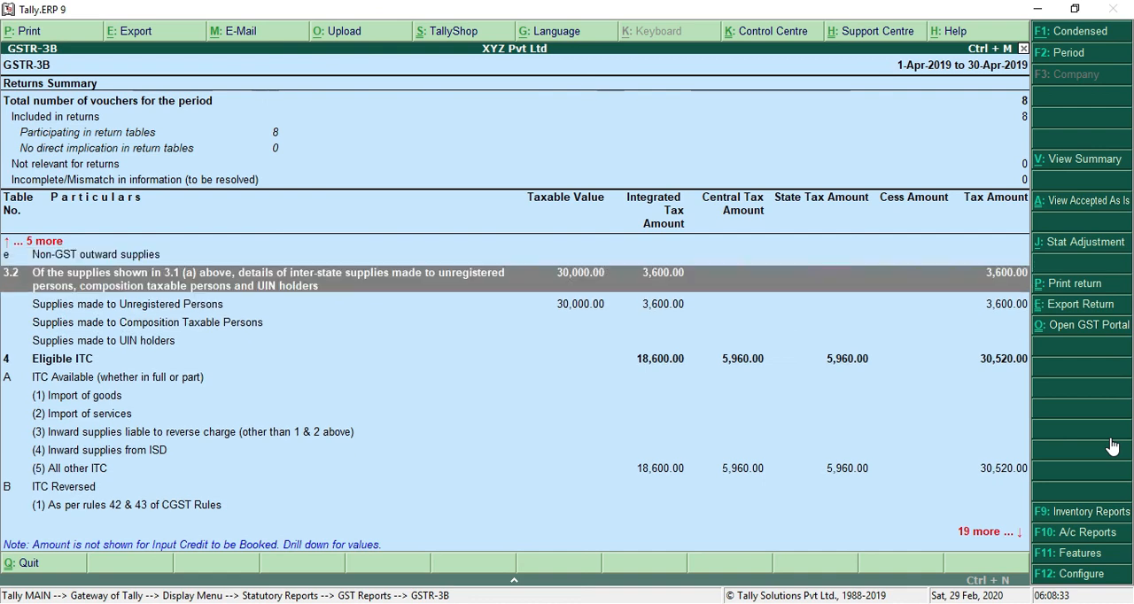
pyautogui.press('Up')
pyautogui.press('Up')
pyautogui.press('Up')
pyautogui.press('Down')
pyautogui.press('Down')
pyautogui.press('Up')
pyautogui.press('Up')
pyautogui.press('Up')
pyautogui.press('Up')
pyautogui.press('Up')
pyautogui.press('Up')
pyautogui.press('Down')
pyautogui.press('Down')
pyautogui.press('Down')
pyautogui.press('Down')
pyautogui.press('Down')
pyautogui.press('Down')
pyautogui.press('Down')
pyautogui.press('Down')
pyautogui.press('Down')
pyautogui.press('Down')
pyautogui.press('Down')
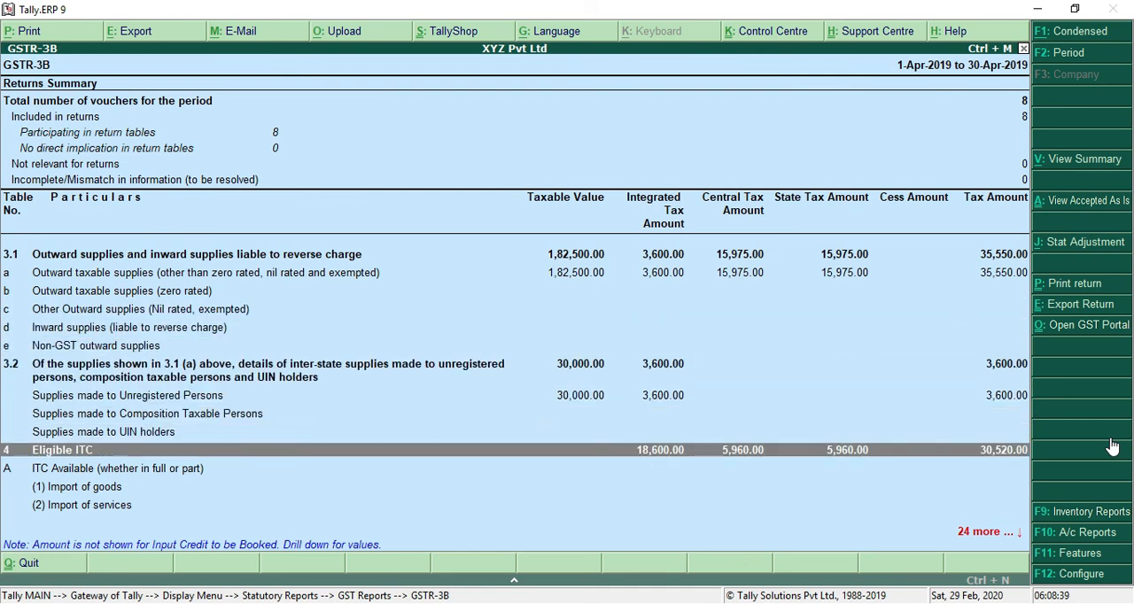
pyautogui.press('Up')
pyautogui.press('Up')
pyautogui.press('Up')
pyautogui.press('Up')
pyautogui.press('Up')
pyautogui.press('Up')
pyautogui.press('Up')
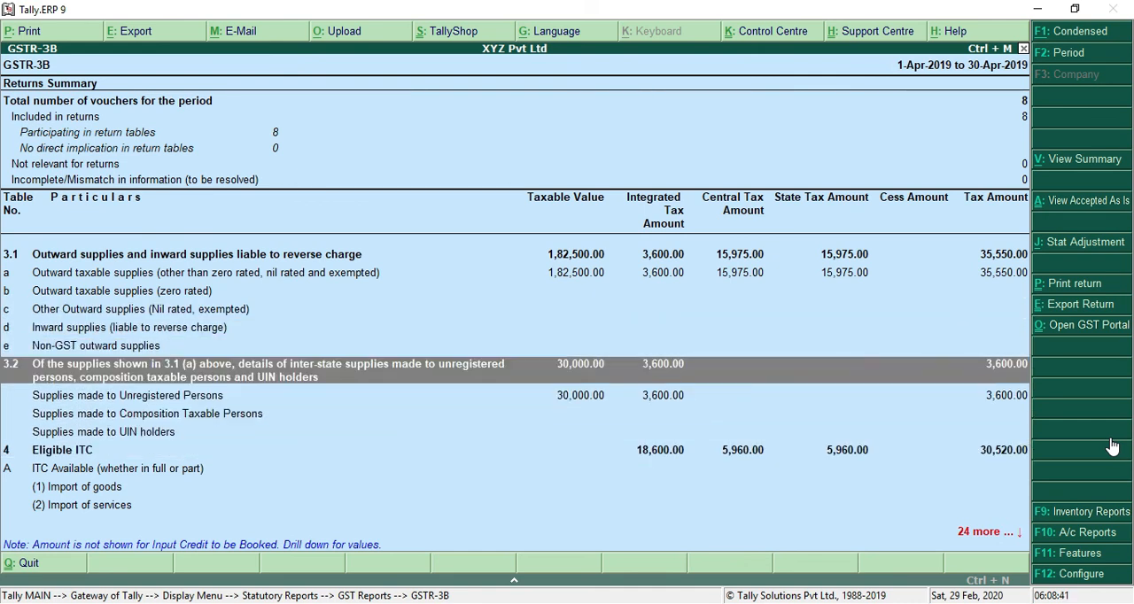
pyautogui.press('Up')
pyautogui.press('Up')
pyautogui.press('Up')
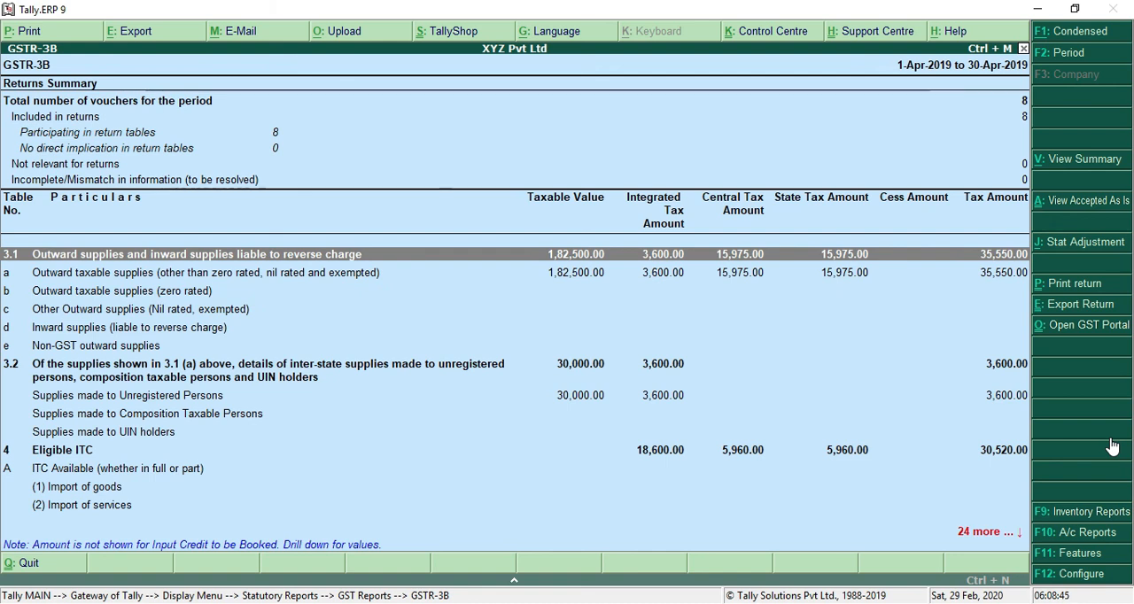
# Step: Switch to the GstPractice1 notes in Notepad and add the line "OUTSIDE-ITC" under GSTR3B
pyautogui.hotkey('alt', 'Tab')
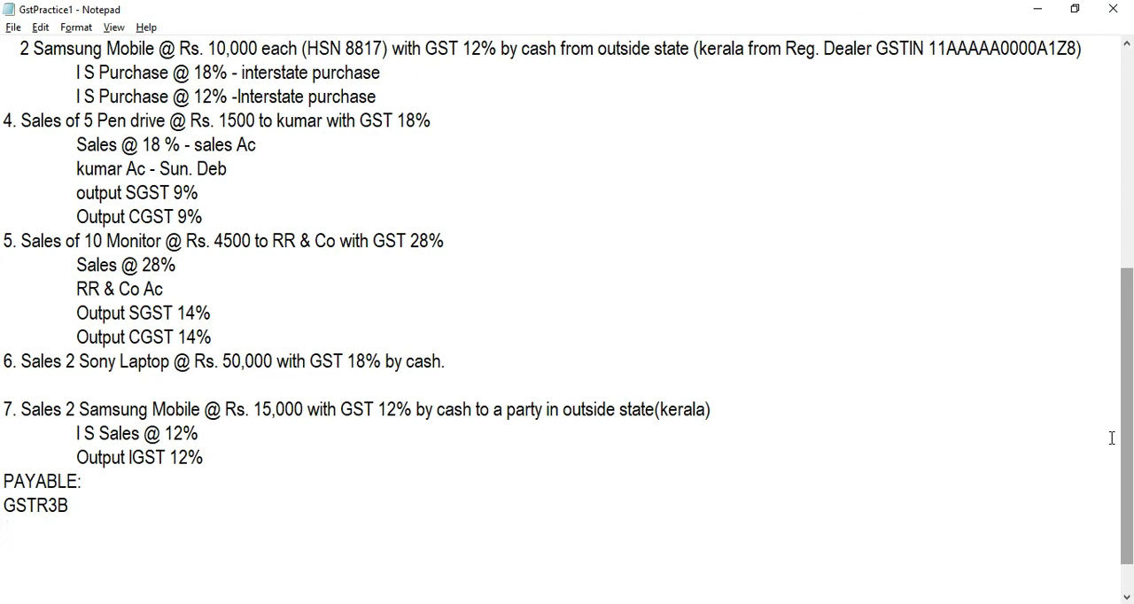
pyautogui.hotkey('alt', 'Tab')
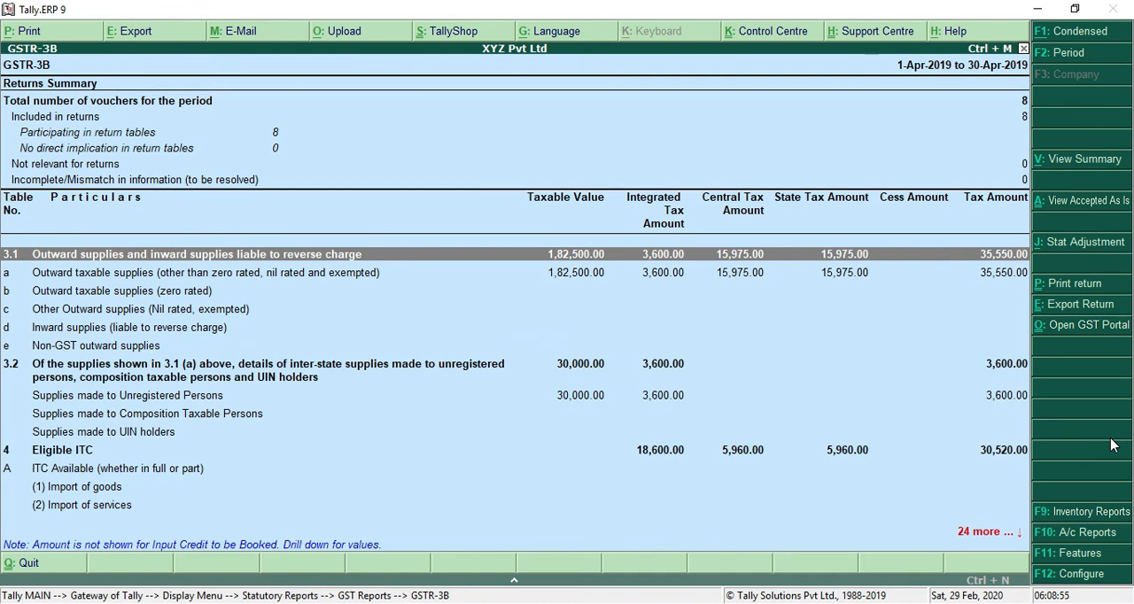
pyautogui.hotkey('alt', 'Tab')
pyautogui.write('OUTS')
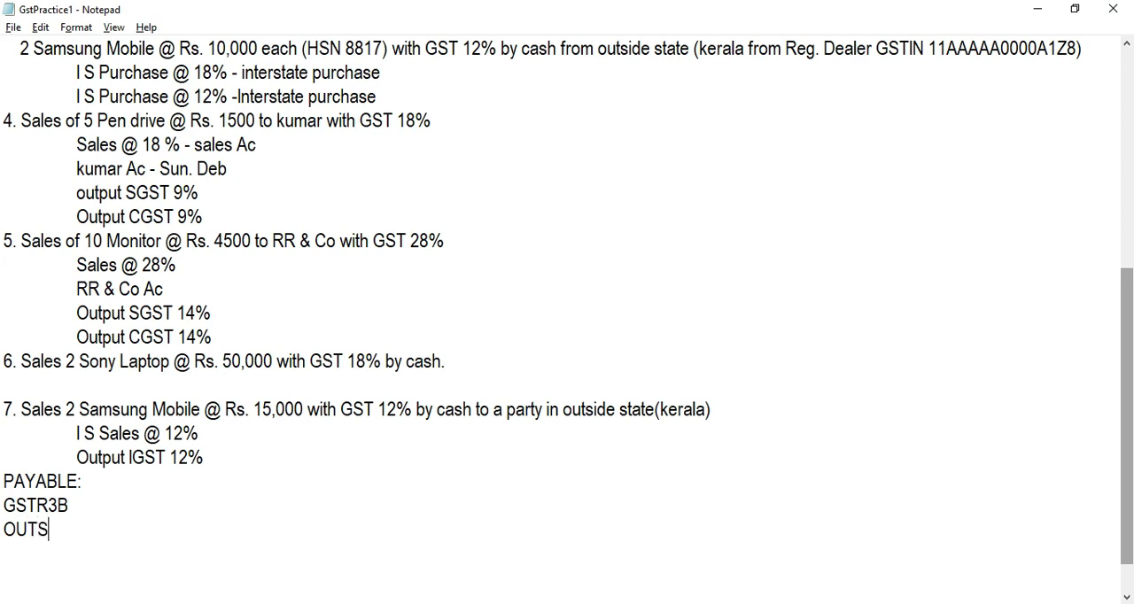
pyautogui.write('IDE-ITC')
pyautogui.press('Return')
# Step: Check the total tax on outward supplies in the Tally GSTR-3B report and start the notes' calculation line with "35550-"
pyautogui.hotkey('alt', 'Tab')
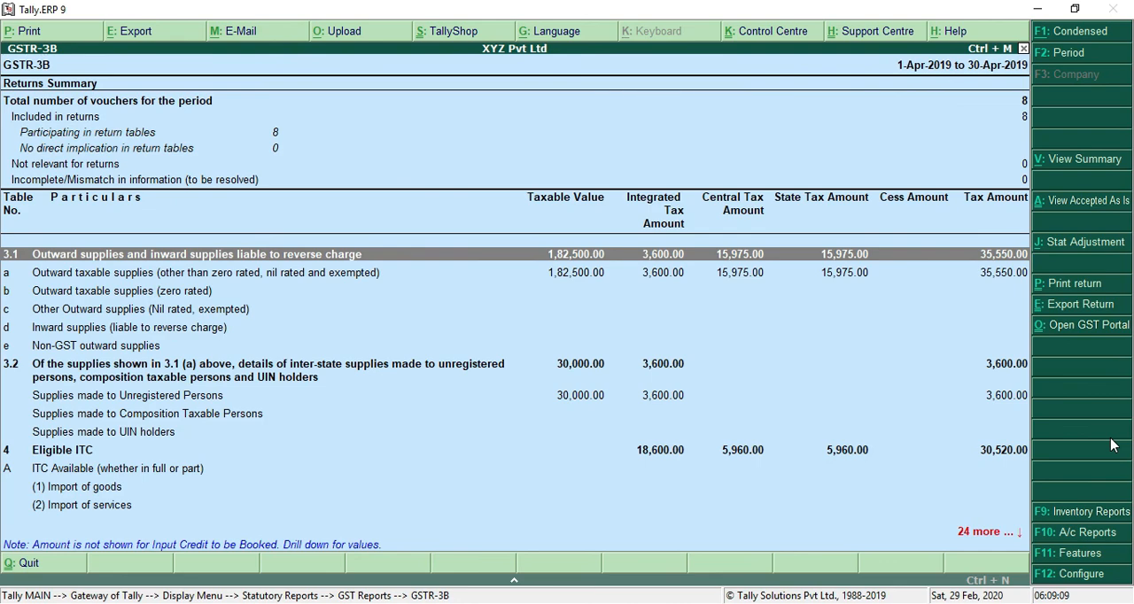
pyautogui.hotkey('alt', 'Tab')
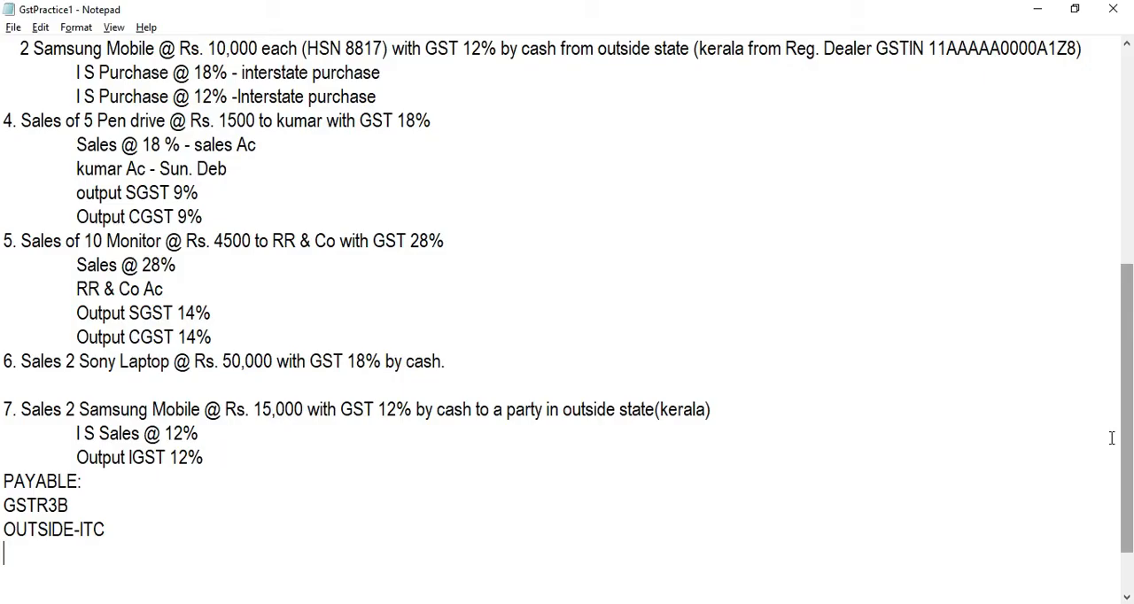
pyautogui.write('3550-')
pyautogui.press('BackSpace')
pyautogui.press('BackSpace')
pyautogui.press('BackSpace')
pyautogui.write('550-')
# Step: Look up the total Eligible ITC tax in section 4 of the Tally report and complete the notes' subtraction with 30520
pyautogui.hotkey('alt', 'Tab')
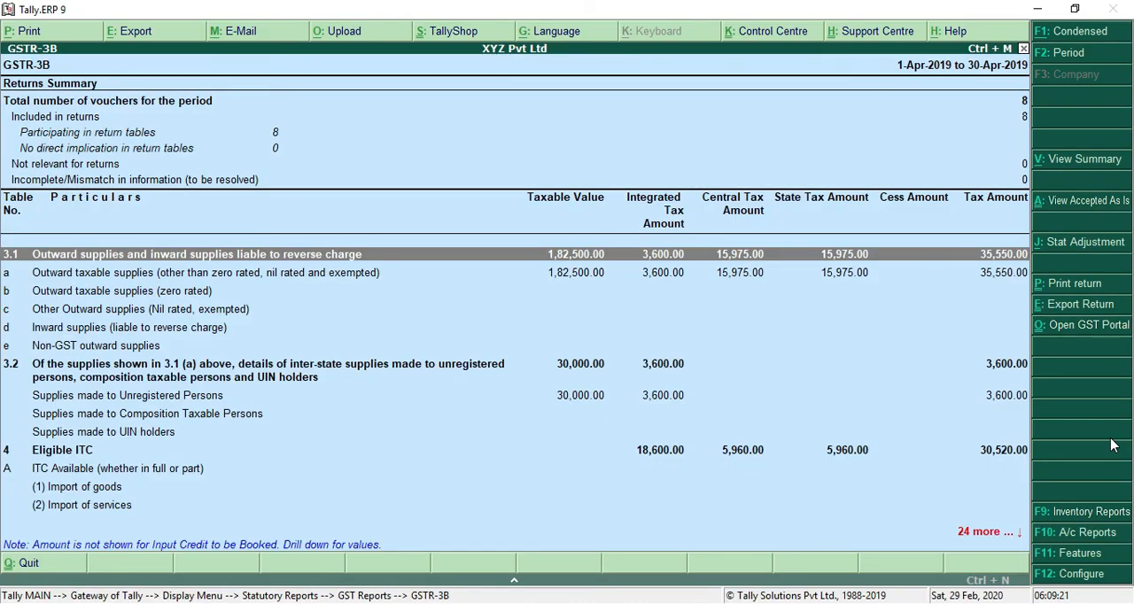
pyautogui.press('Down')
pyautogui.press('Down')
pyautogui.press('Down')
pyautogui.press('Down')
pyautogui.press('Down')
pyautogui.press('Down')
pyautogui.press('Down')
pyautogui.press('Down')
pyautogui.press('Down')
pyautogui.press('Down')
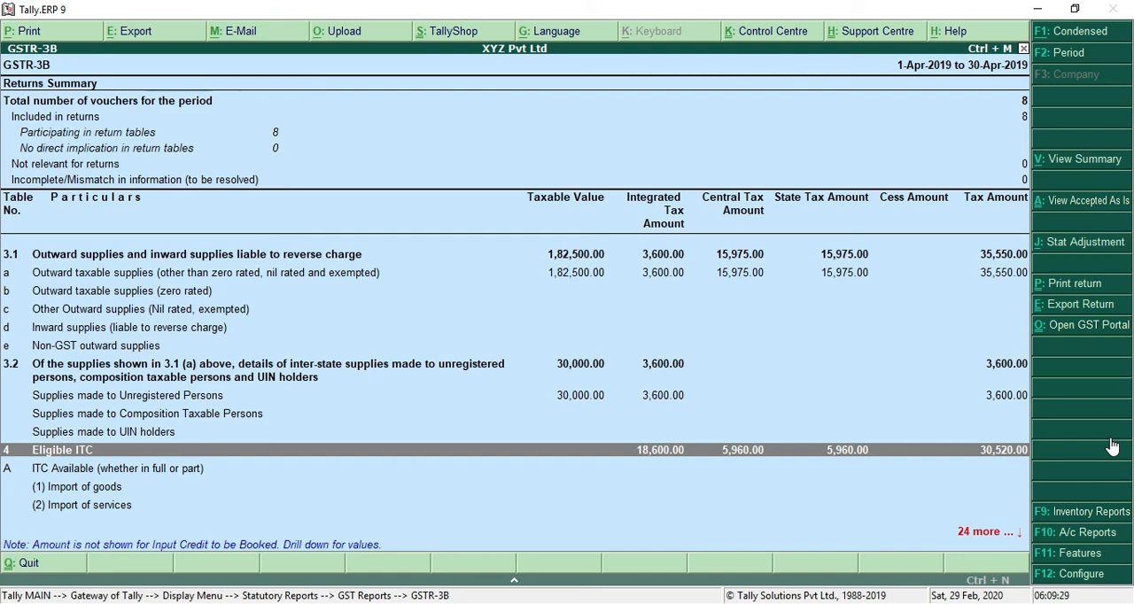
pyautogui.hotkey('alt', 'Tab')
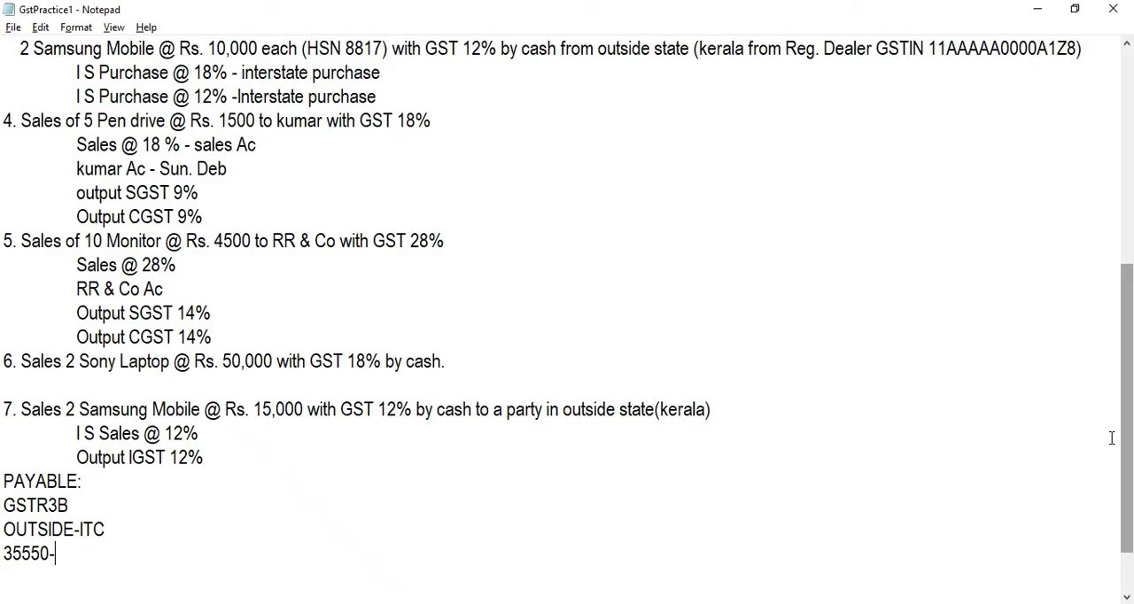
pyautogui.write('30520')
pyautogui.press('Return')
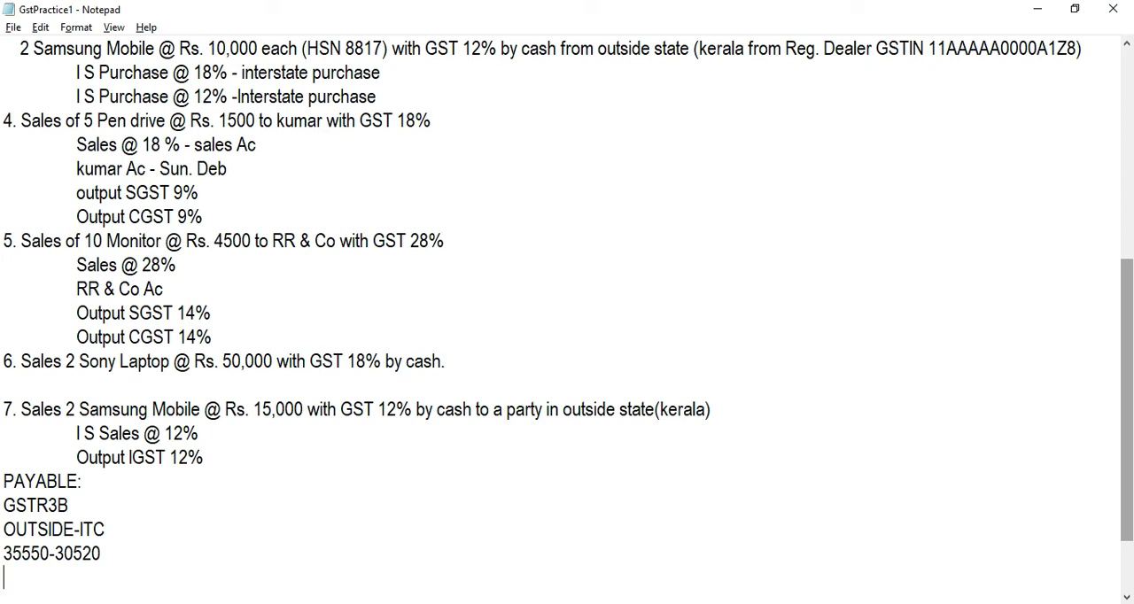
# Step: Work out the difference in Calculator, record "5030 PAYABLE" under the subtraction in the notes, and return to the GSTR-3B report in Tally
pyautogui.hotkey('alt', 'Tab')
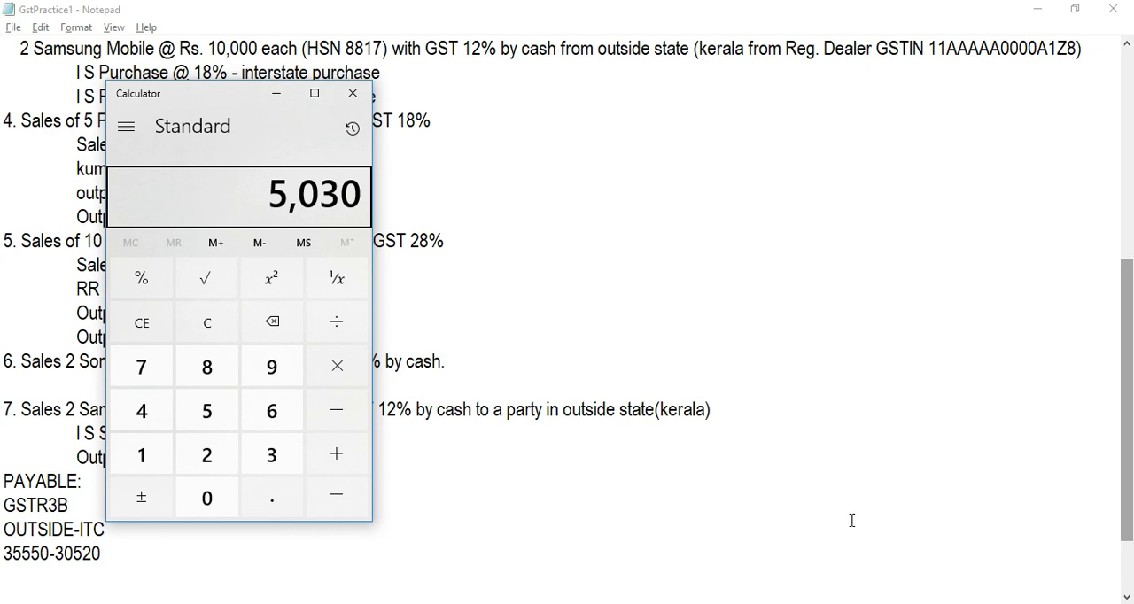
pyautogui.hotkey('alt', 'Tab')
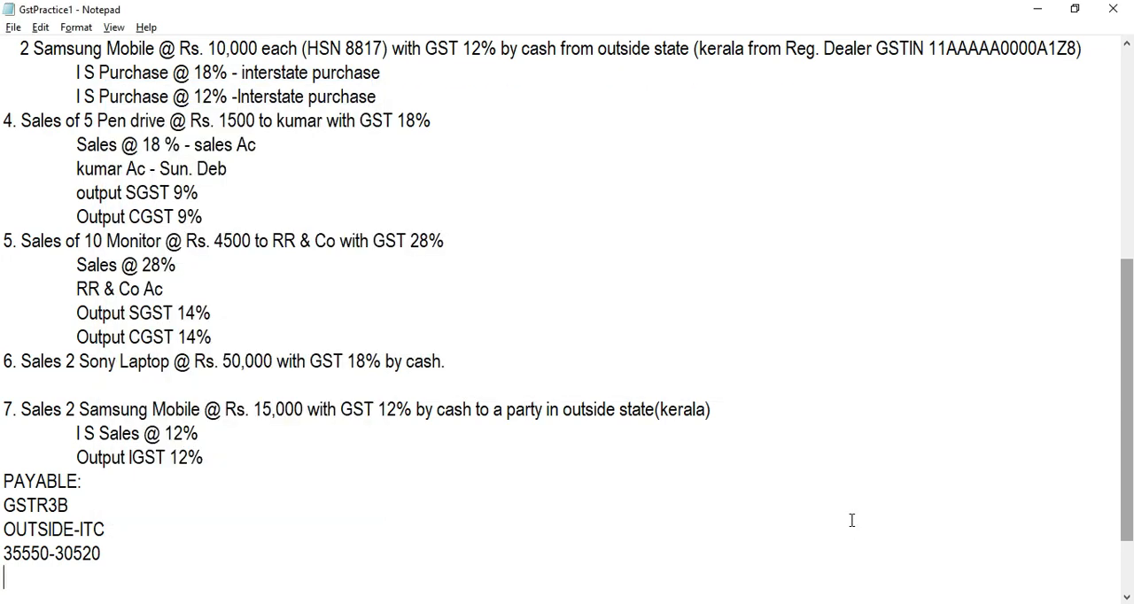
pyautogui.write('5030 PA')
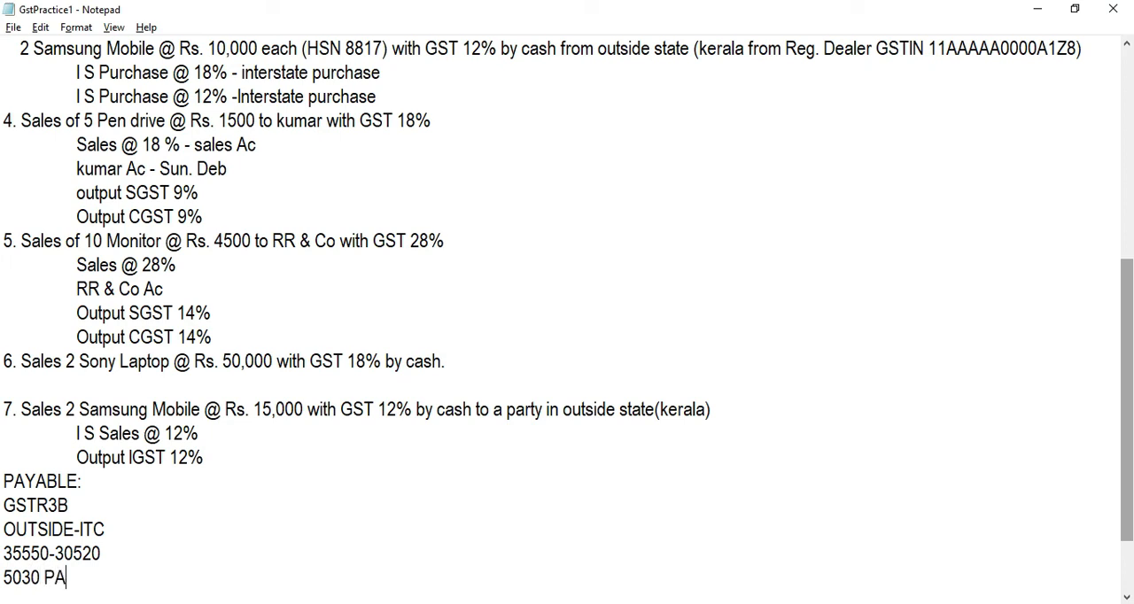
pyautogui.write('YABLE')
pyautogui.hotkey('alt', 'Tab')
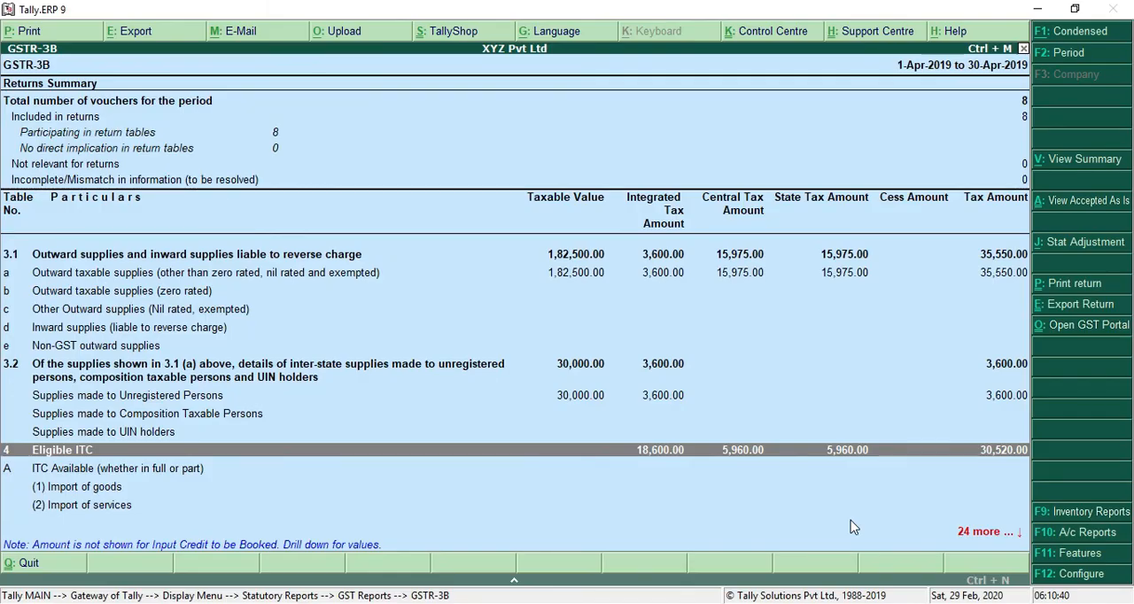